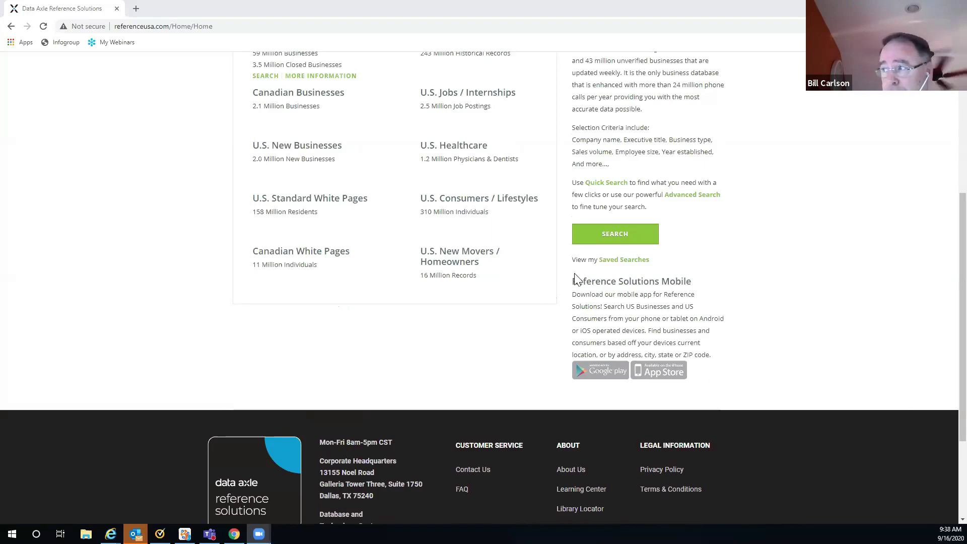
Step: View the list of all saved searches and close it
{"action": "left_click", "coordinate": [611, 263]}
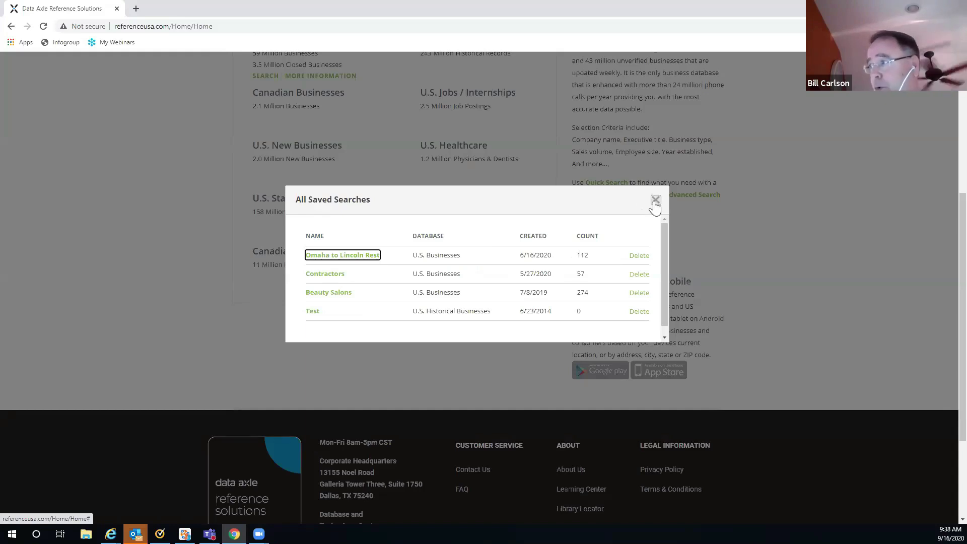
{"action": "left_click", "coordinate": [738, 211]}
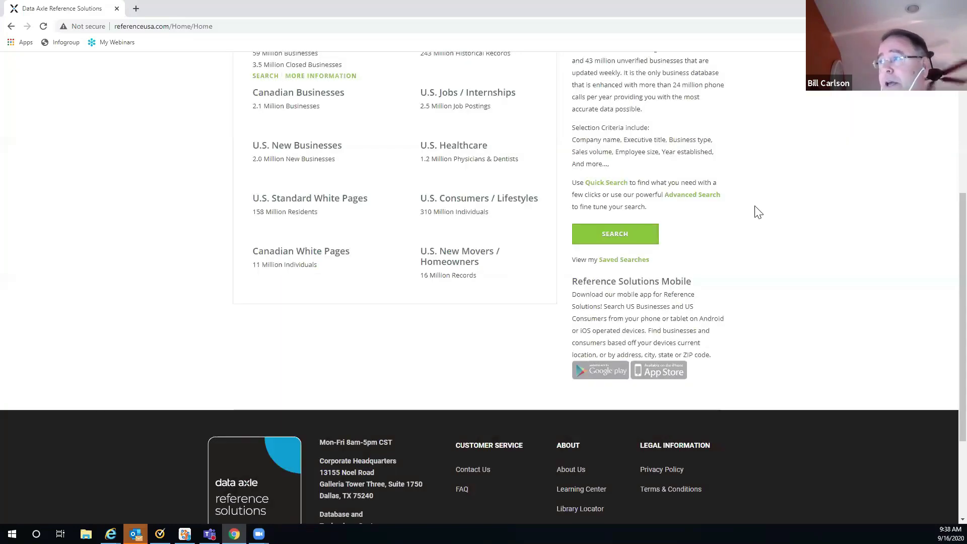
Step: Open the quick search for the U.S. Businesses database and set the city to Somerset
{"action": "scroll", "coordinate": [758, 211], "scroll_direction": "up", "scroll_amount": 2}
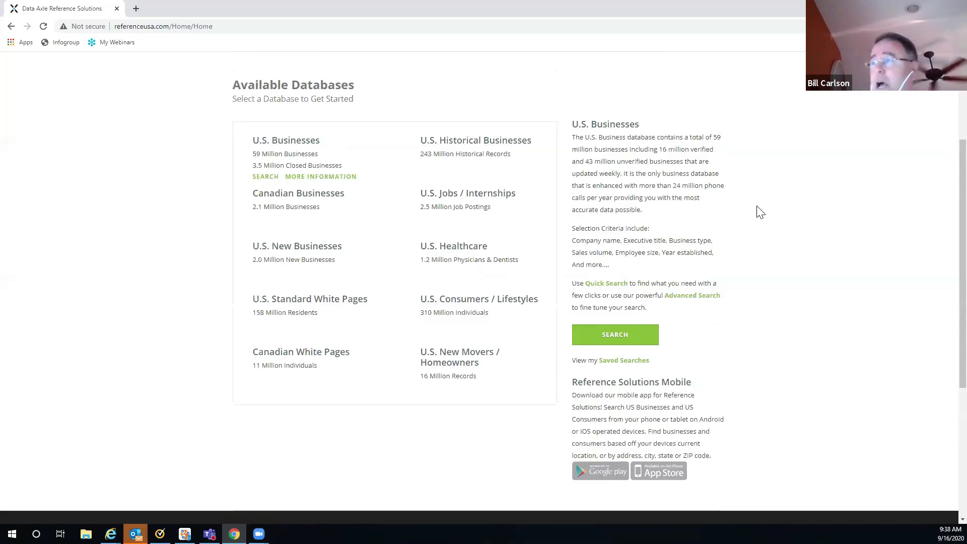
{"action": "scroll", "coordinate": [758, 212], "scroll_direction": "up", "scroll_amount": 1}
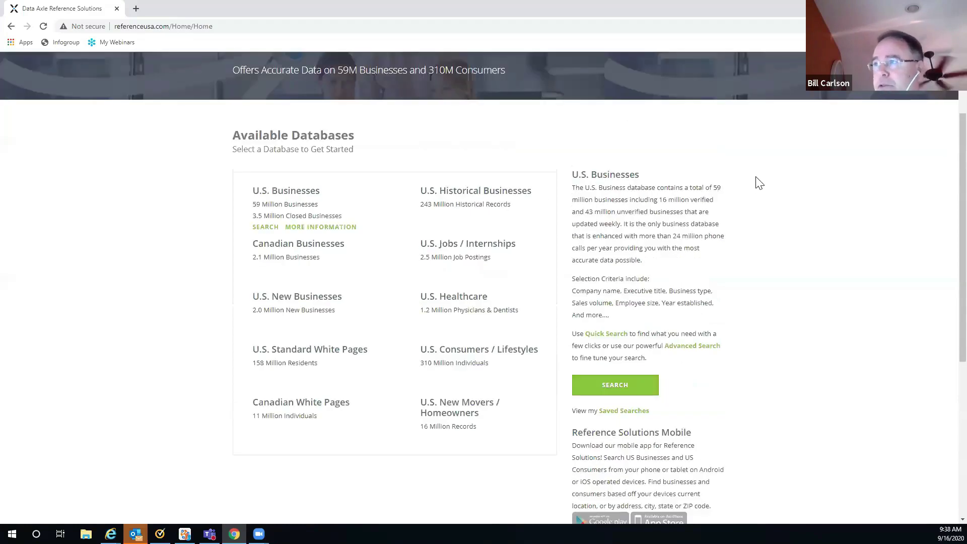
{"action": "scroll", "coordinate": [505, 217], "scroll_direction": "up", "scroll_amount": 1}
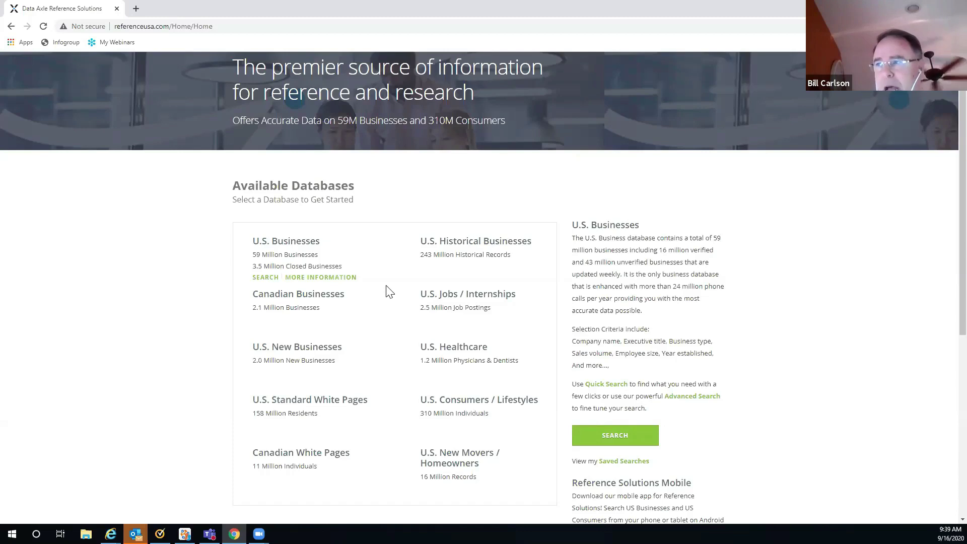
{"action": "left_click", "coordinate": [264, 278]}
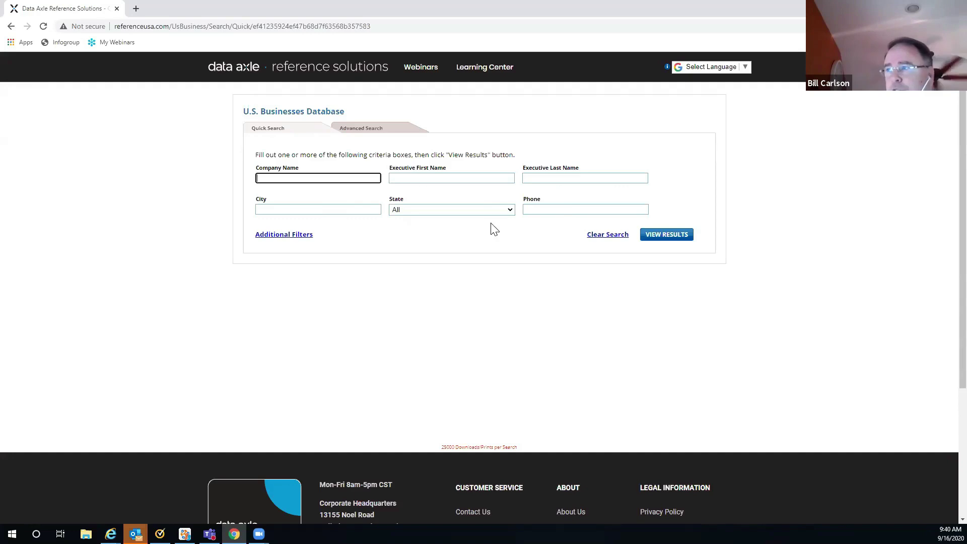
{"action": "left_click", "coordinate": [259, 209]}
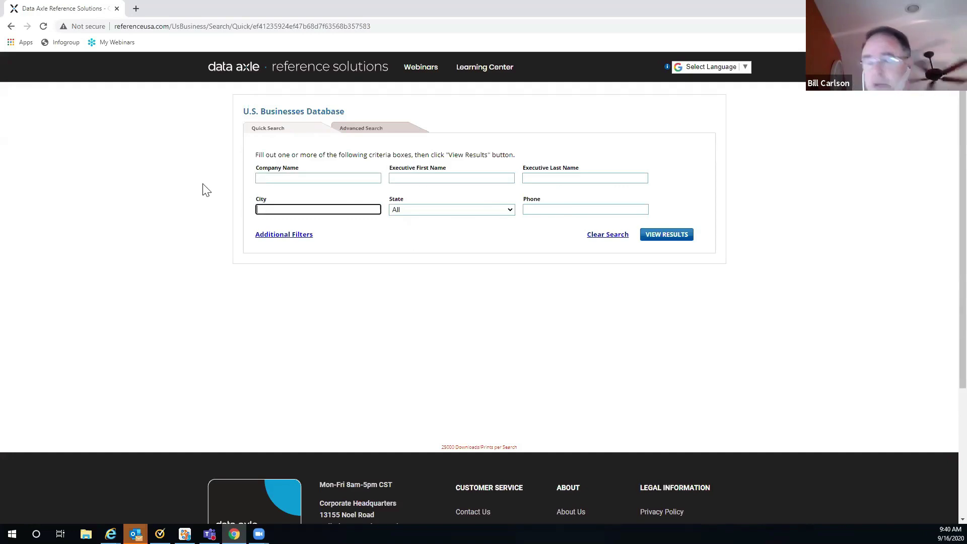
{"action": "type", "text": "Somerse"}
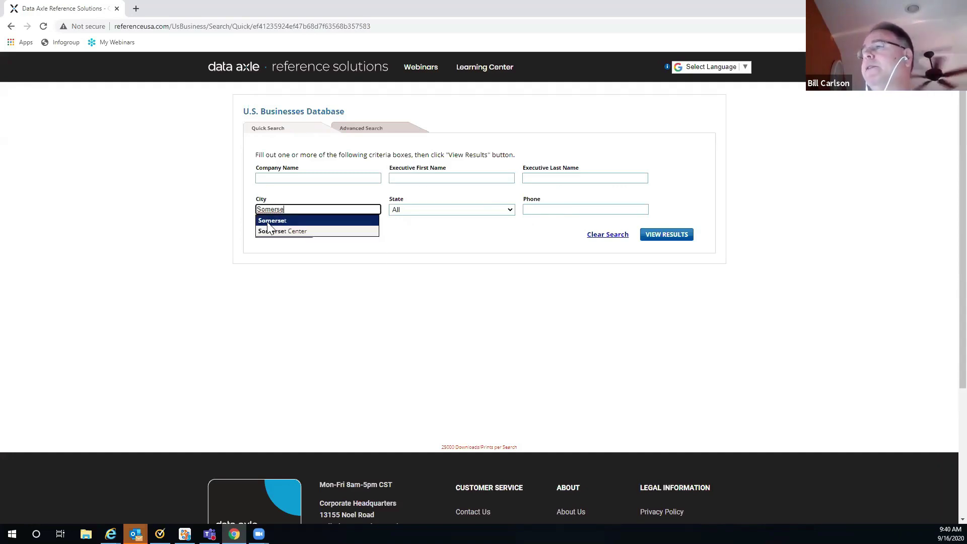
{"action": "left_click", "coordinate": [267, 222]}
Step: Set the state to New Jersey and run the business search
{"action": "left_click", "coordinate": [487, 210]}
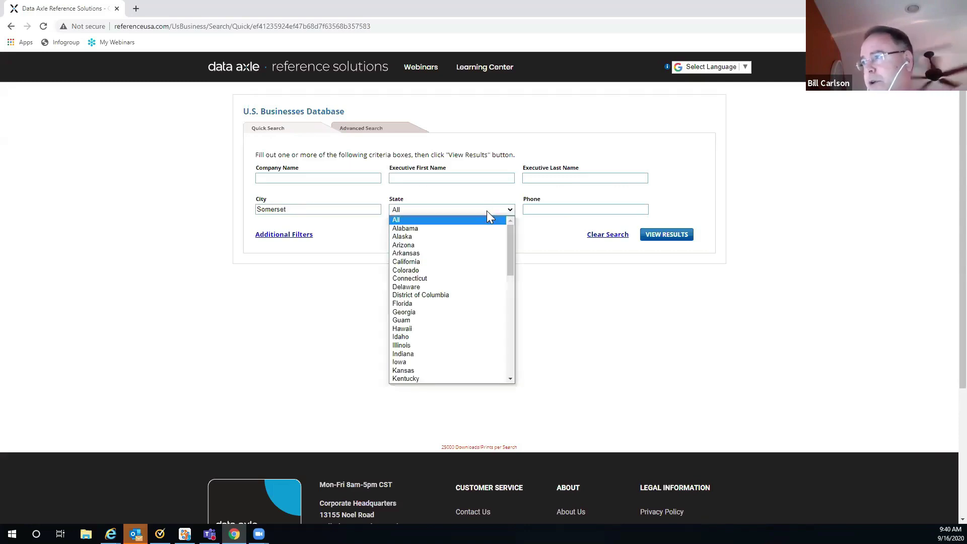
{"action": "left_click_drag", "start_coordinate": [512, 237], "coordinate": [513, 255]}
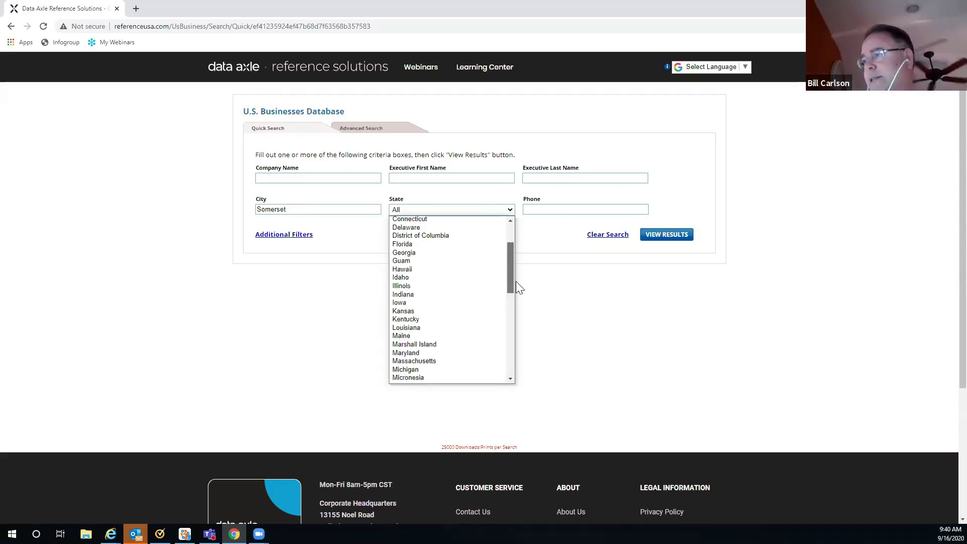
{"action": "scroll", "coordinate": [518, 289], "scroll_direction": "down", "scroll_amount": 5}
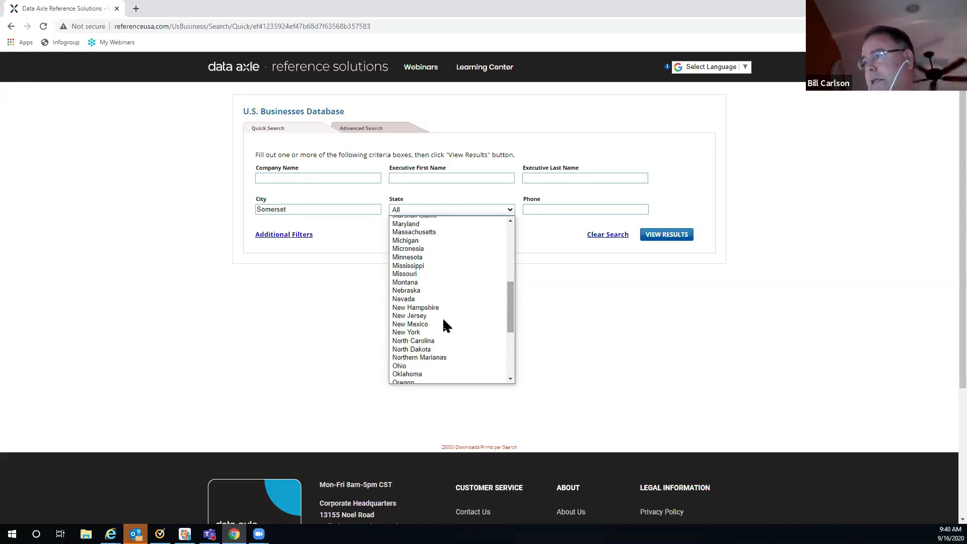
{"action": "left_click", "coordinate": [429, 314]}
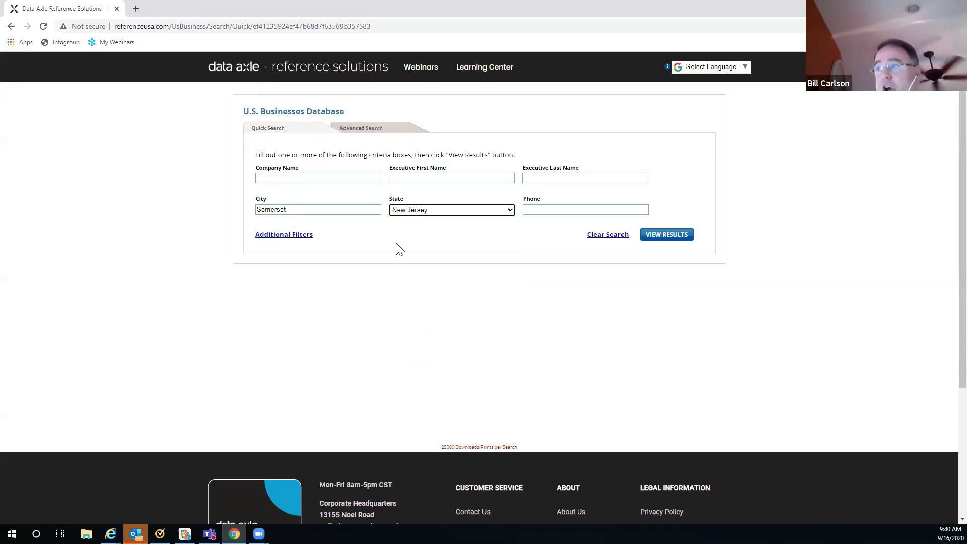
{"action": "left_click", "coordinate": [665, 240]}
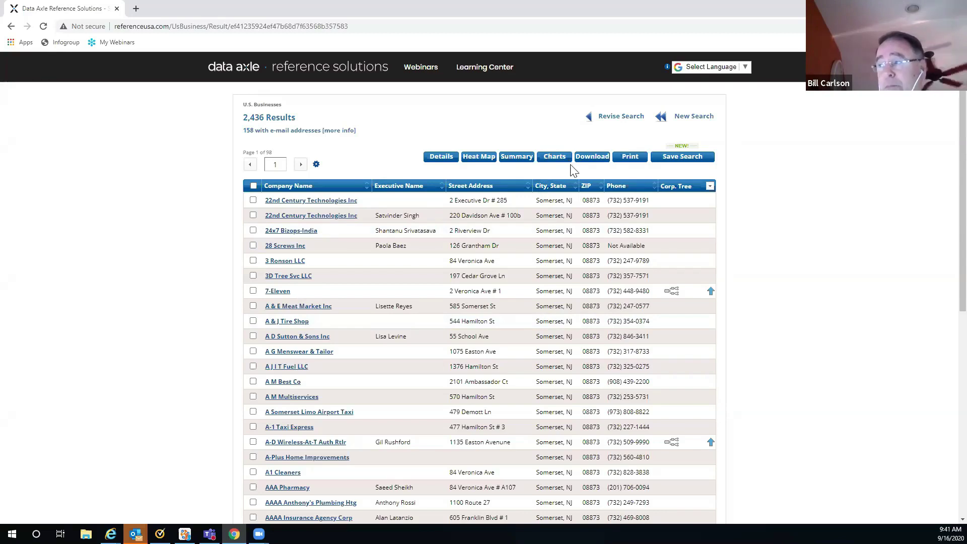
Step: Chart the search results by SIC code and open the businesses counted under Attorneys in the full report
{"action": "left_click", "coordinate": [554, 157]}
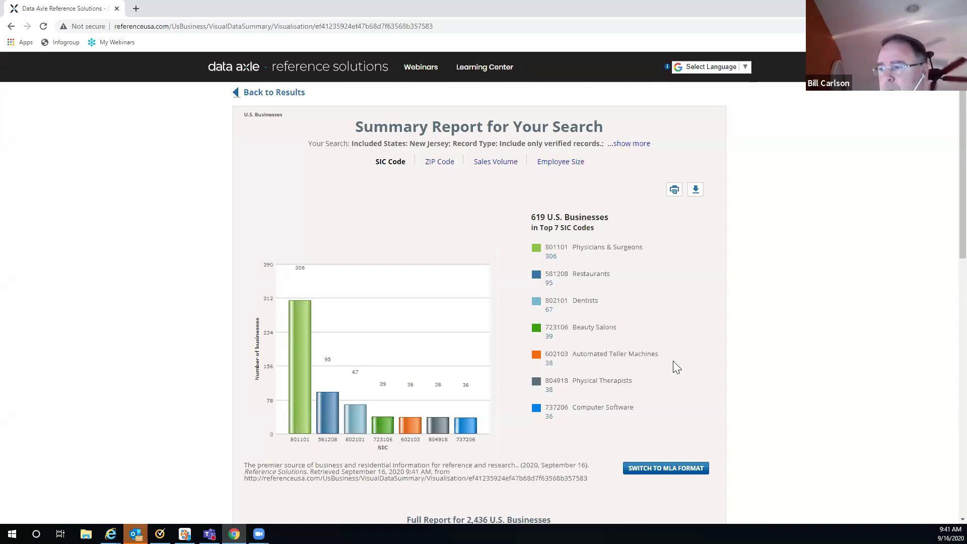
{"action": "scroll", "coordinate": [787, 370], "scroll_direction": "down", "scroll_amount": 1}
{"action": "scroll", "coordinate": [787, 370], "scroll_direction": "down", "scroll_amount": 2}
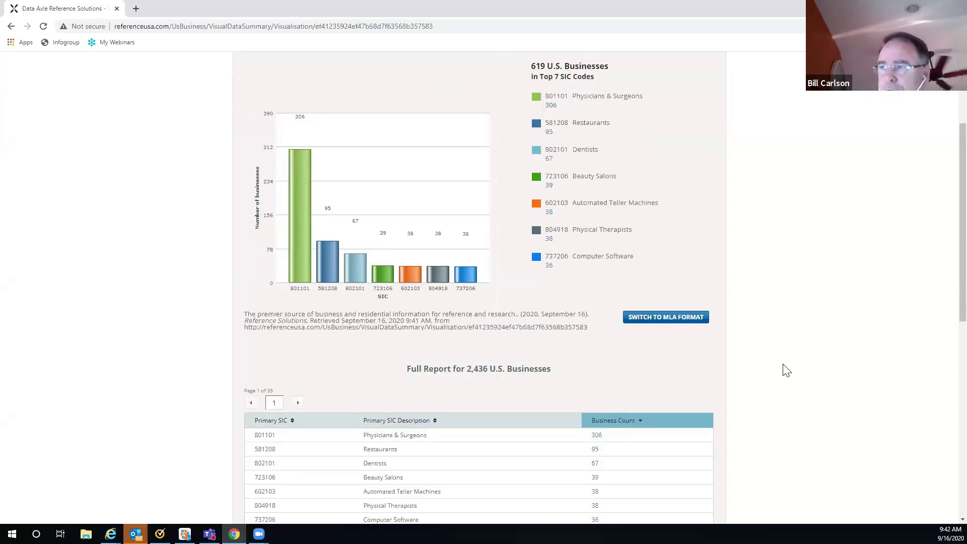
{"action": "scroll", "coordinate": [787, 370], "scroll_direction": "down", "scroll_amount": 4}
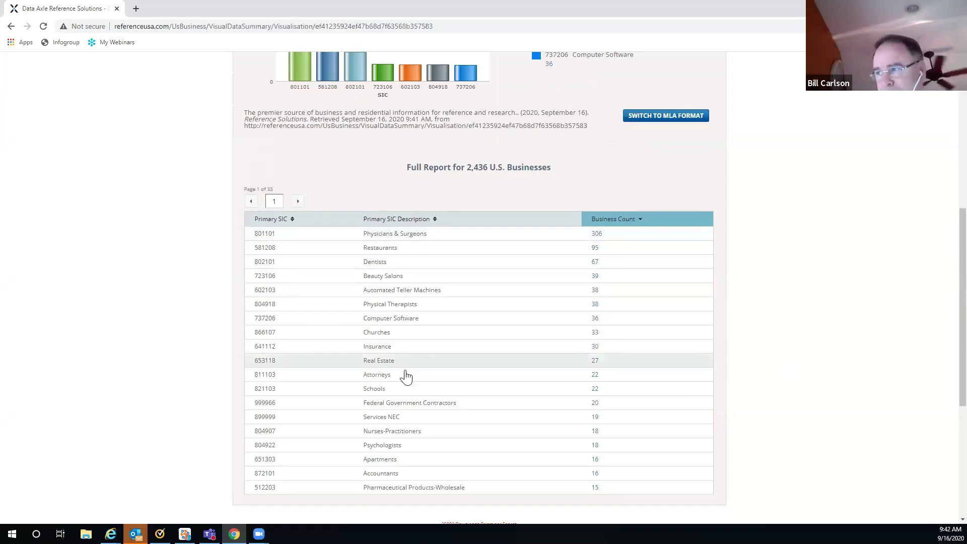
{"action": "left_click", "coordinate": [595, 381]}
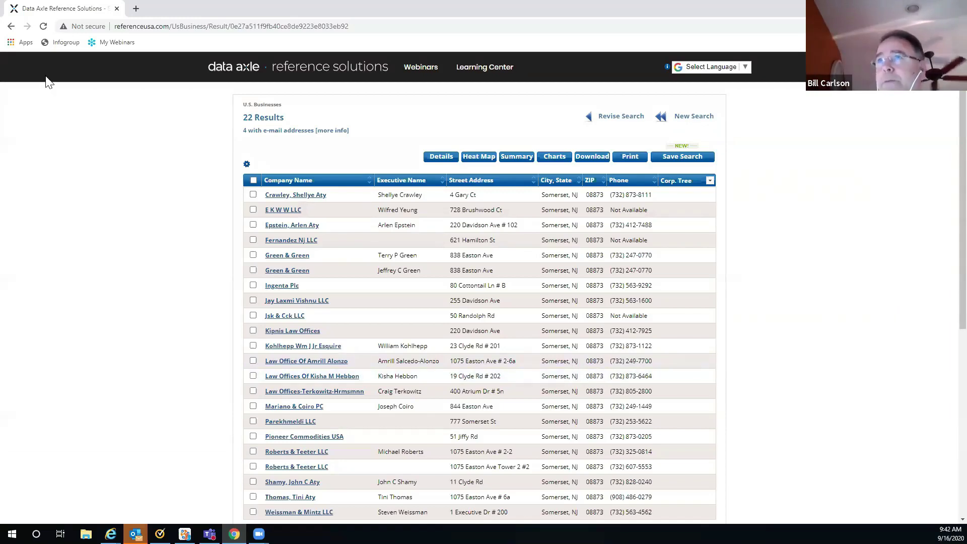
Step: Return to the summary report and view its breakdowns by employee size and sales volume
{"action": "left_click", "coordinate": [11, 30]}
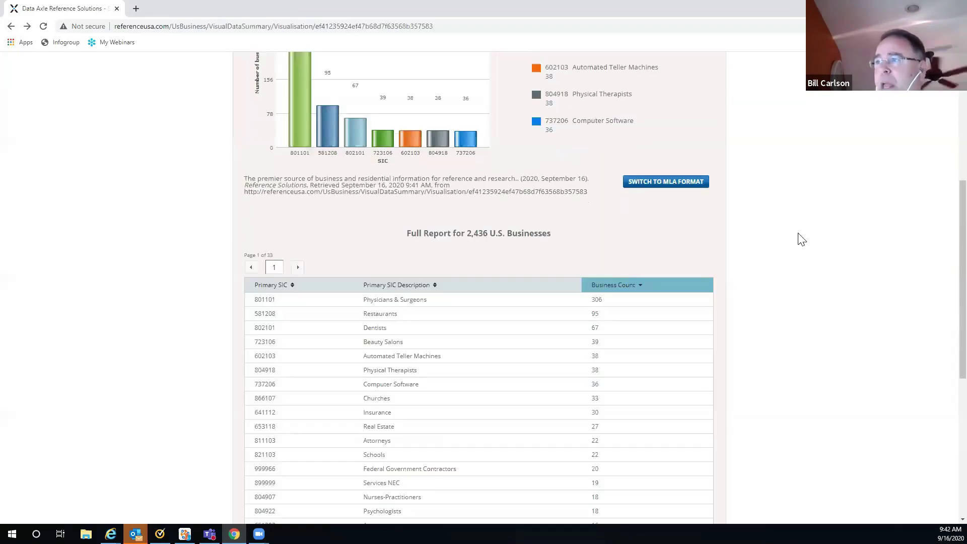
{"action": "scroll", "coordinate": [393, 289], "scroll_direction": "down", "scroll_amount": 1}
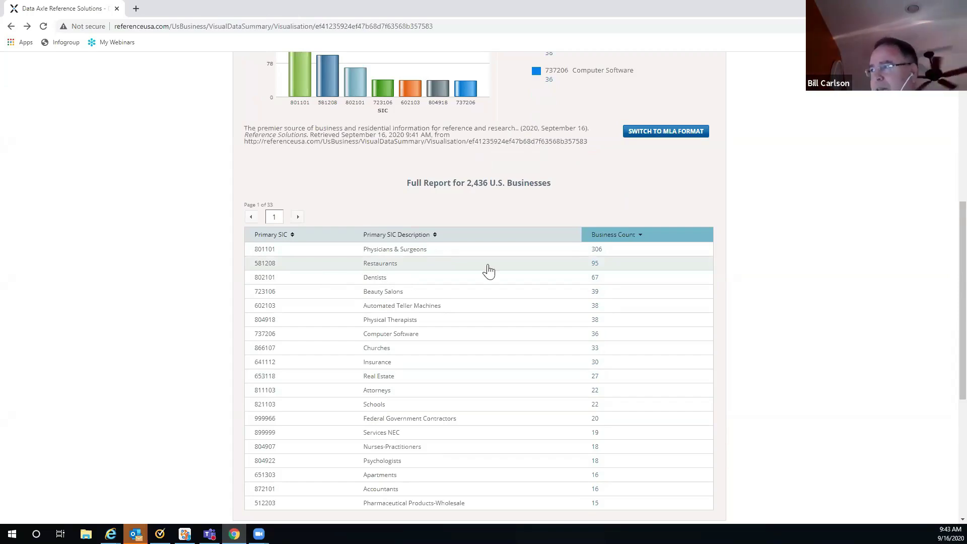
{"action": "scroll", "coordinate": [715, 266], "scroll_direction": "up", "scroll_amount": 3}
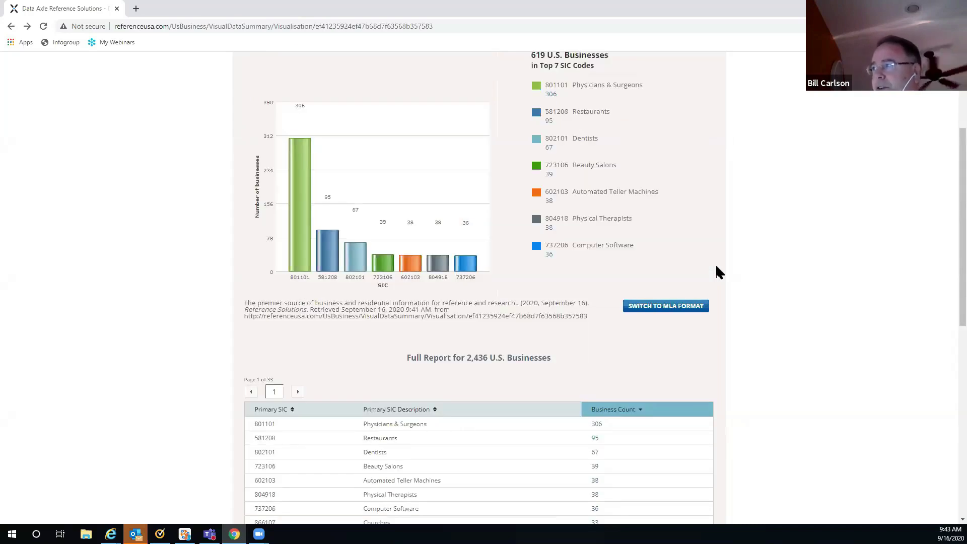
{"action": "scroll", "coordinate": [719, 272], "scroll_direction": "up", "scroll_amount": 3}
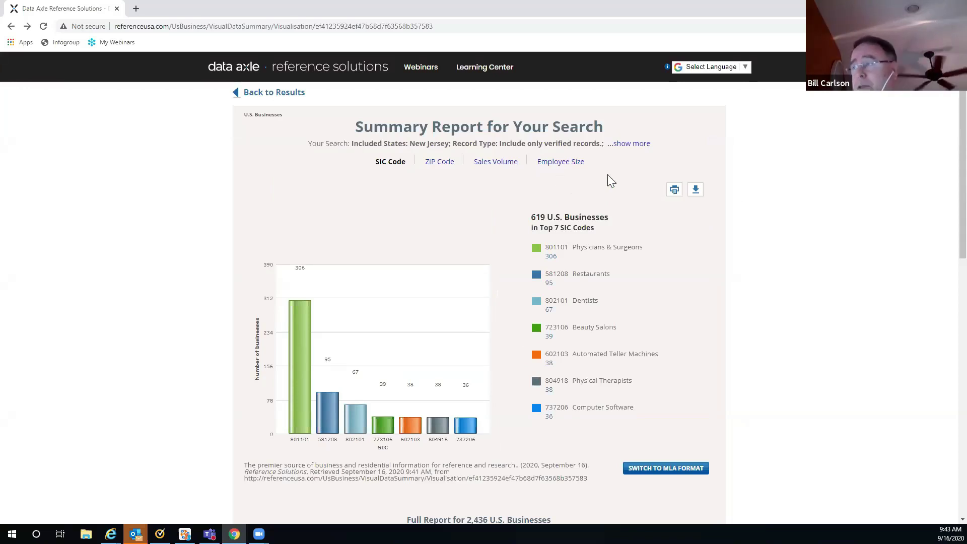
{"action": "left_click", "coordinate": [561, 162]}
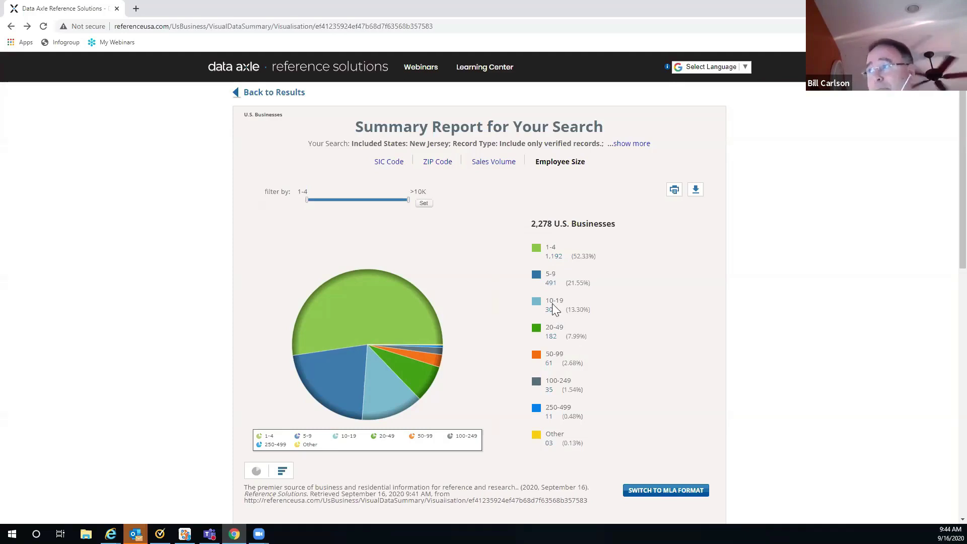
{"action": "left_click", "coordinate": [491, 163]}
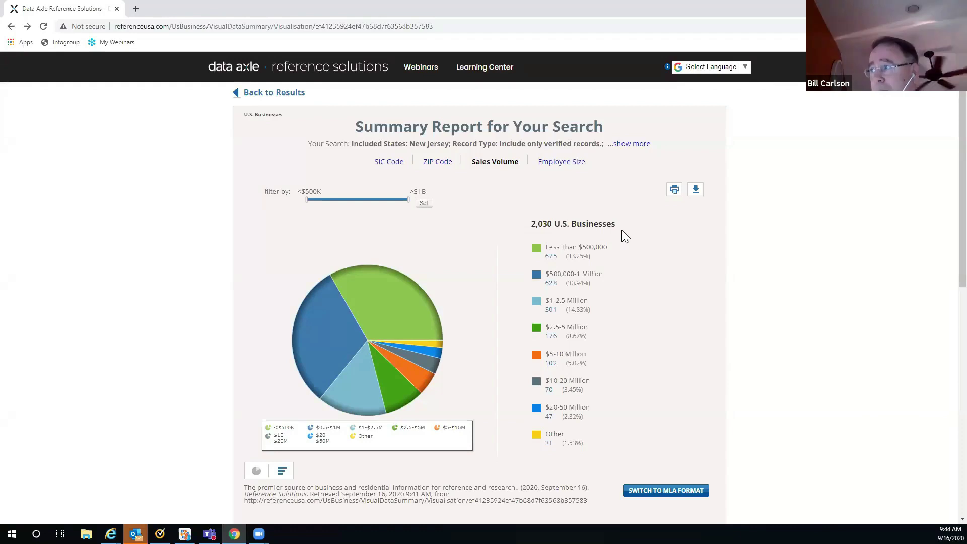
Step: Leave the summary report and open the advanced search for the U.S. Businesses database
{"action": "left_click", "coordinate": [290, 94]}
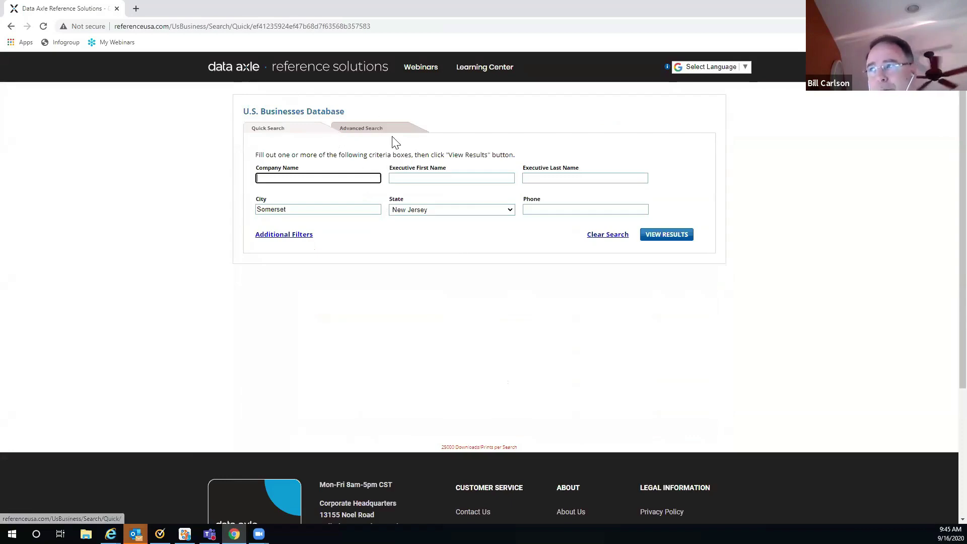
{"action": "left_click", "coordinate": [356, 132]}
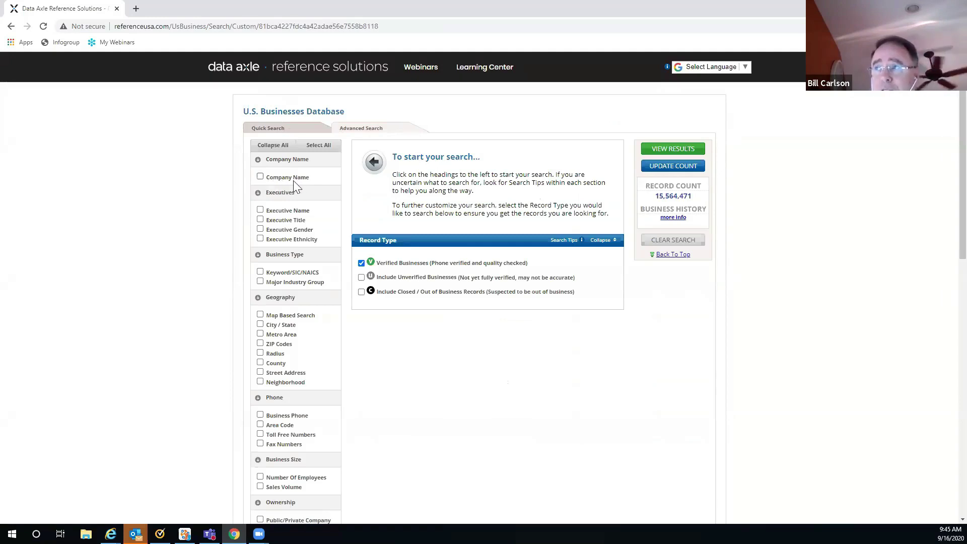
Step: Add IBM and Starbucks as company name criteria, and remove the whole Company Name criterion from the search
{"action": "left_click", "coordinate": [260, 177]}
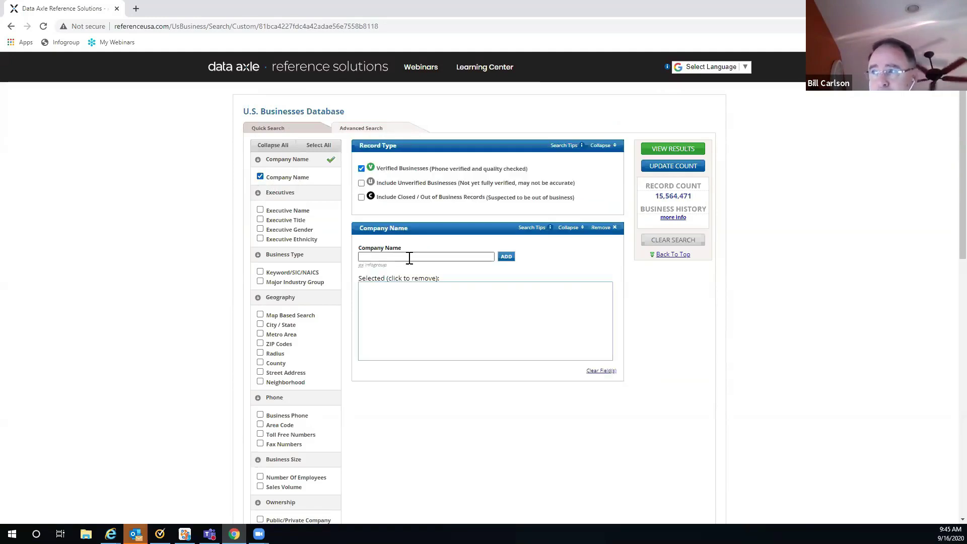
{"action": "left_click", "coordinate": [386, 258]}
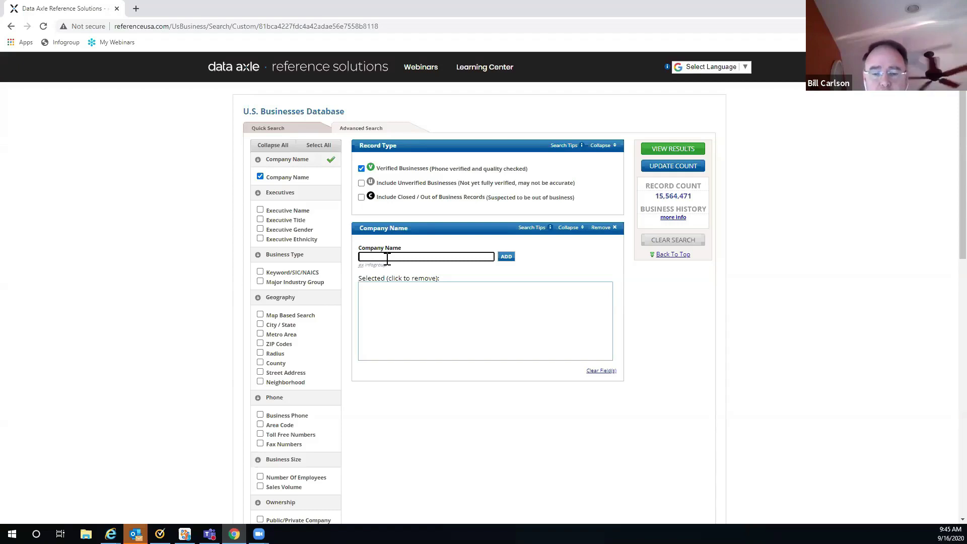
{"action": "type", "text": "IBM"}
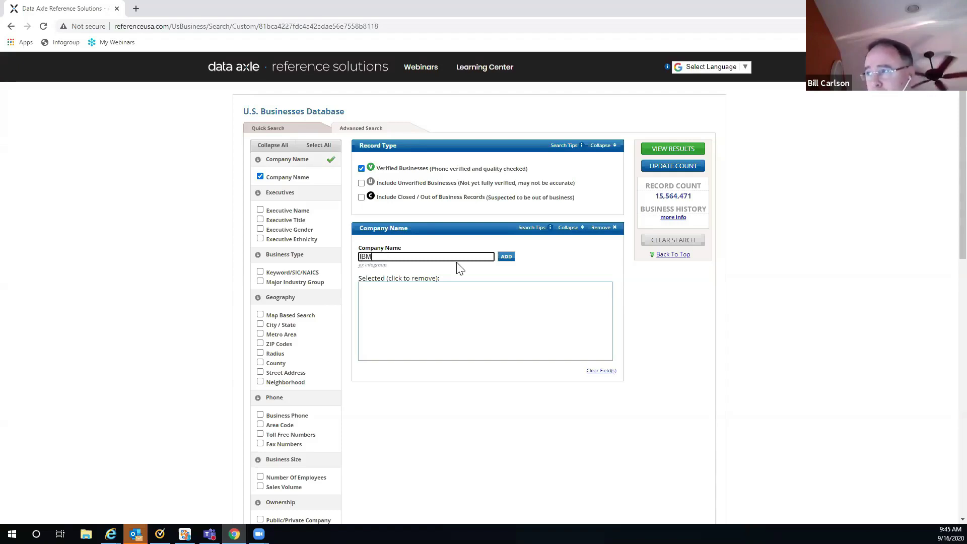
{"action": "left_click", "coordinate": [506, 258]}
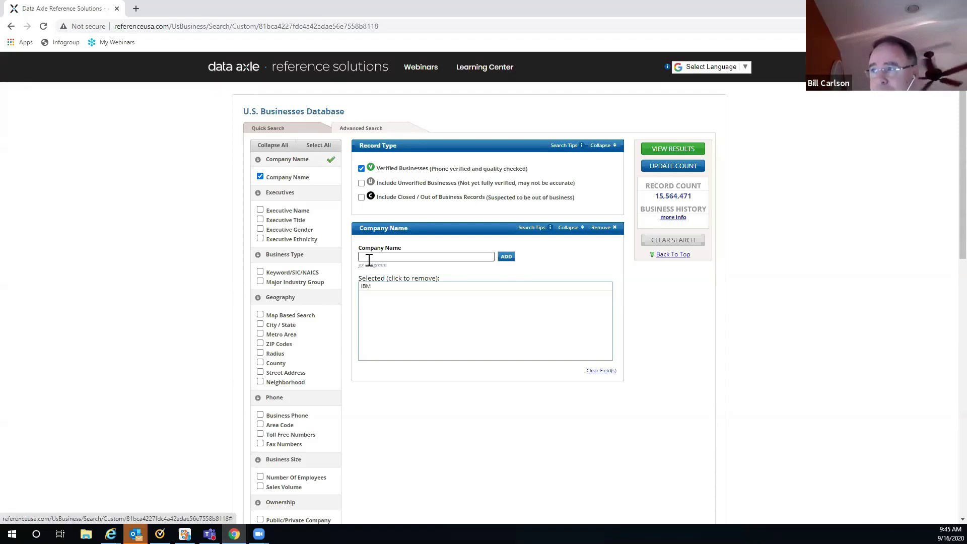
{"action": "left_click", "coordinate": [369, 259]}
{"action": "type", "text": "Starbu"}
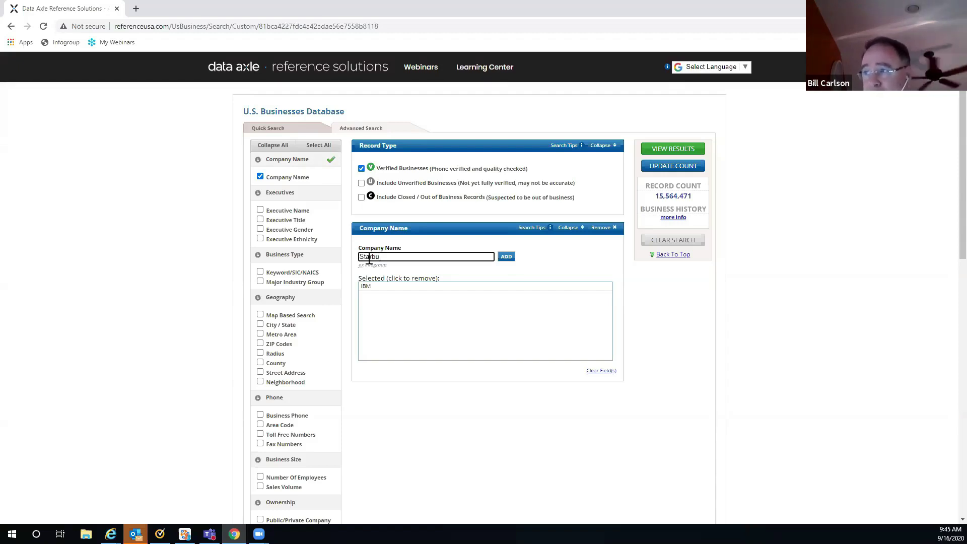
{"action": "type", "text": "cks"}
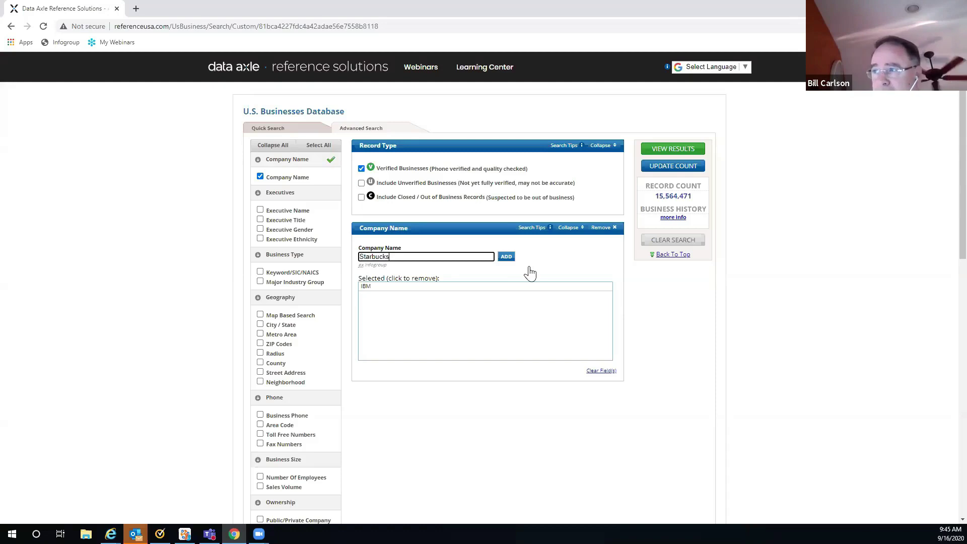
{"action": "left_click", "coordinate": [506, 257]}
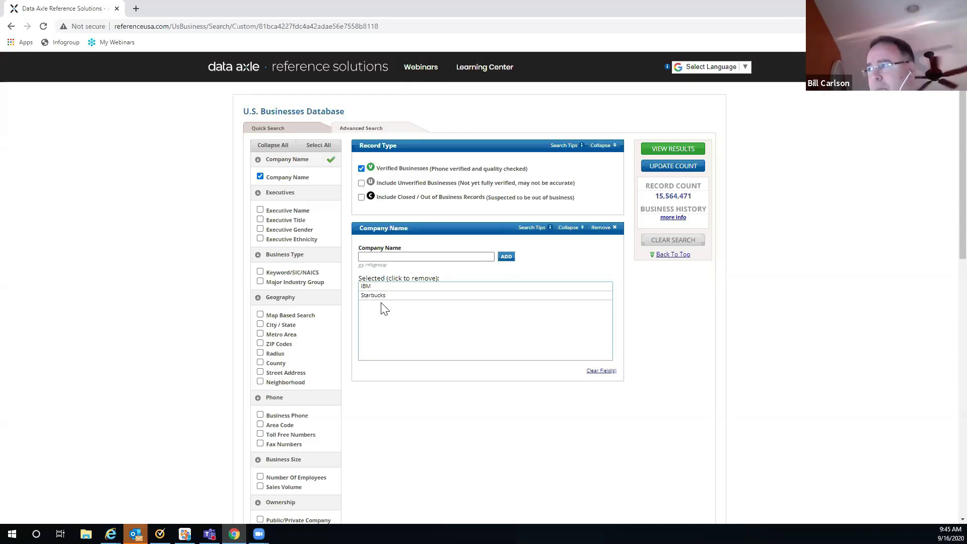
{"action": "left_click", "coordinate": [603, 228]}
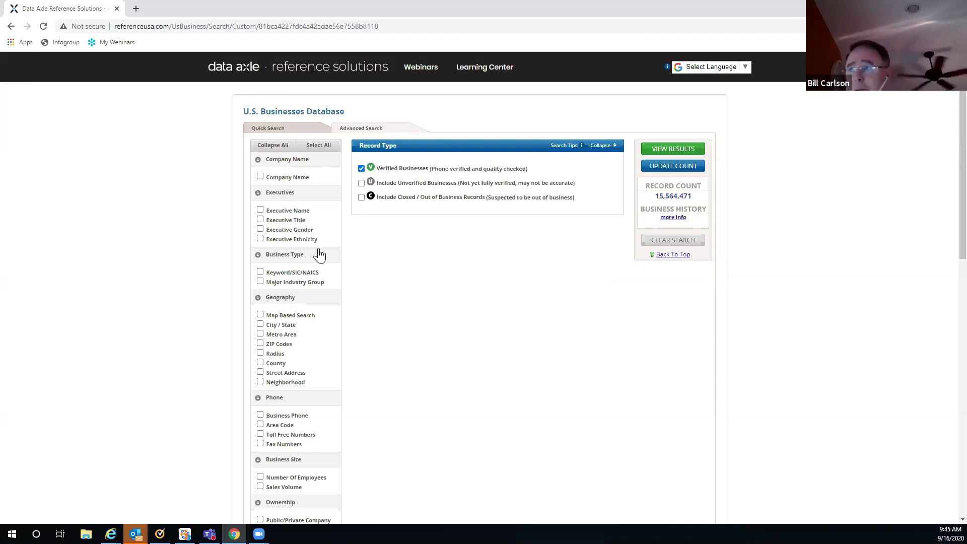
Step: Add Owner and Manager as executive title criteria, and remove the whole Executive Title criterion from the search
{"action": "left_click", "coordinate": [261, 220]}
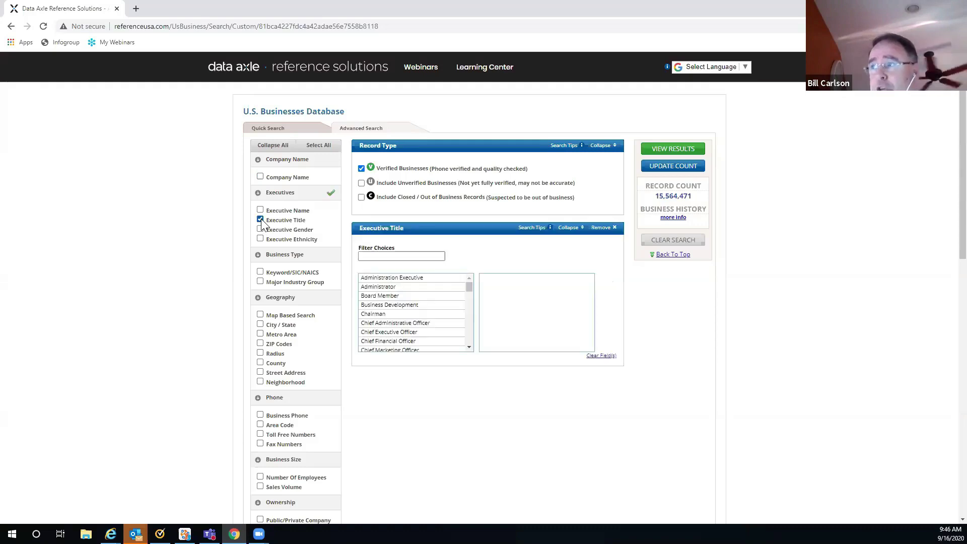
{"action": "left_click", "coordinate": [362, 256]}
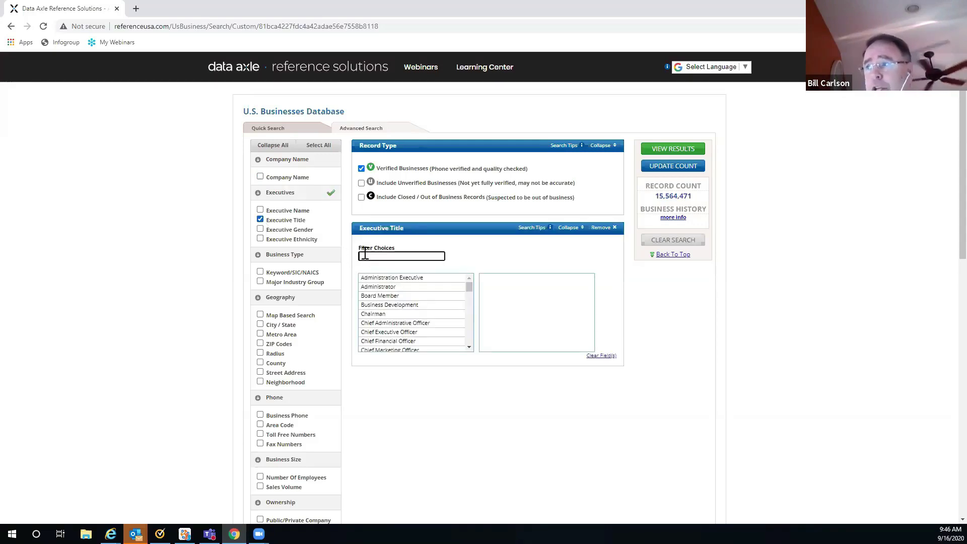
{"action": "type", "text": "c"}
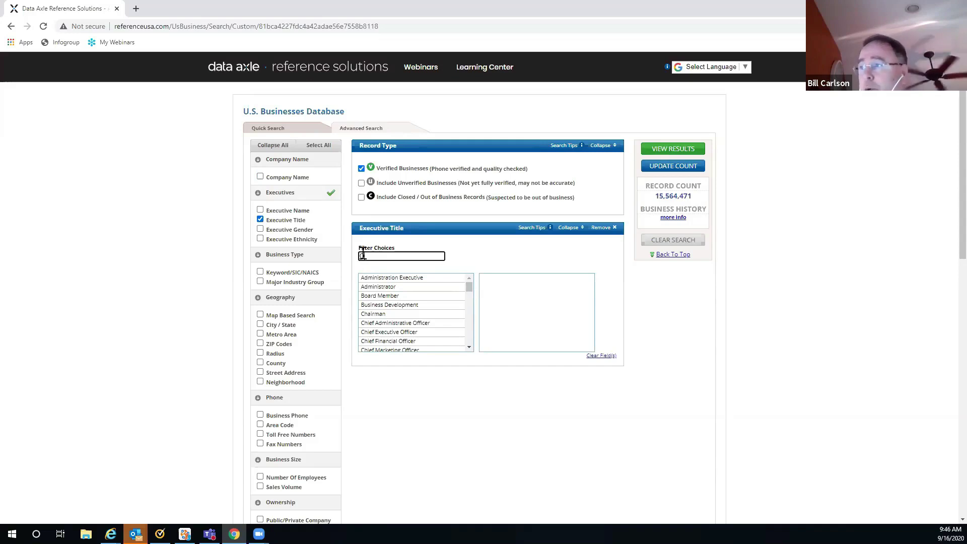
{"action": "type", "text": "wn"}
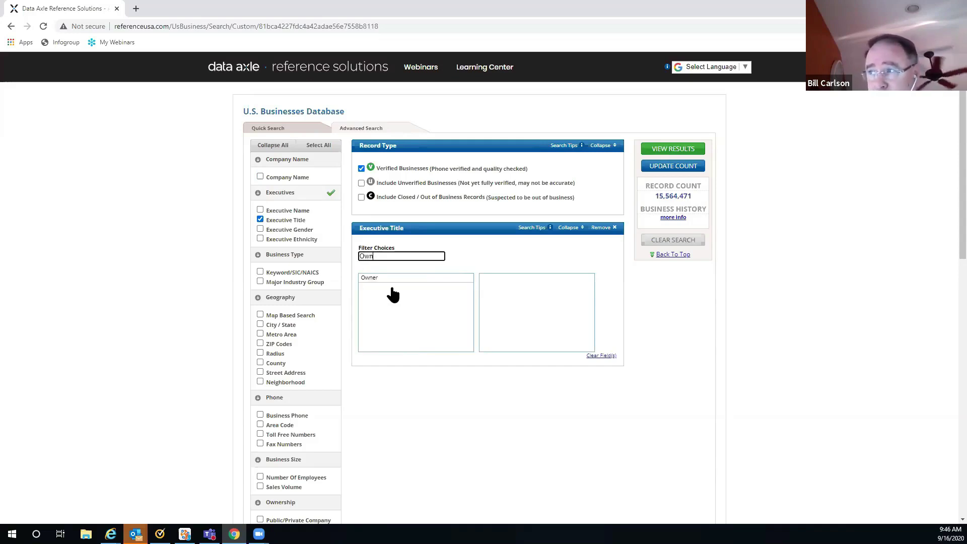
{"action": "left_click", "coordinate": [373, 278]}
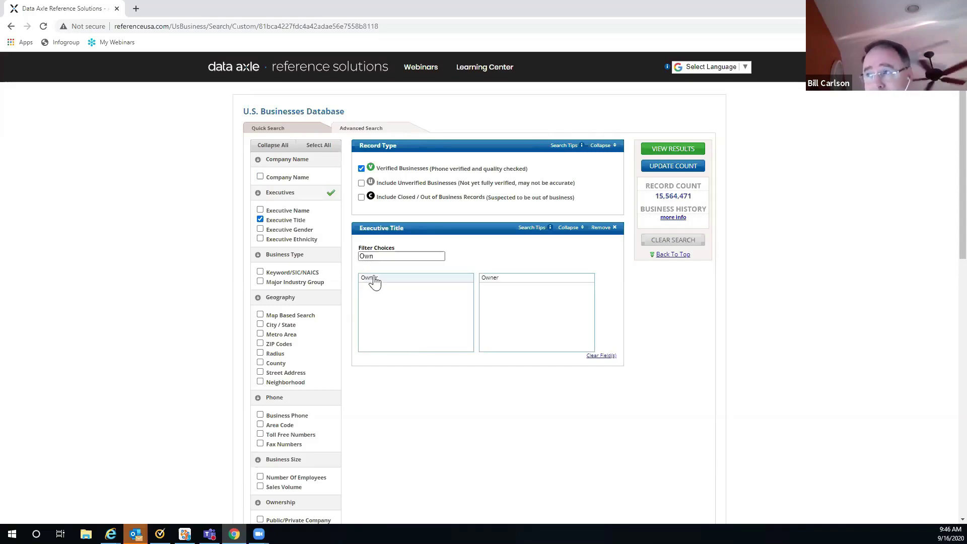
{"action": "left_click", "coordinate": [381, 256]}
{"action": "left_click_drag", "start_coordinate": [381, 257], "coordinate": [361, 259]}
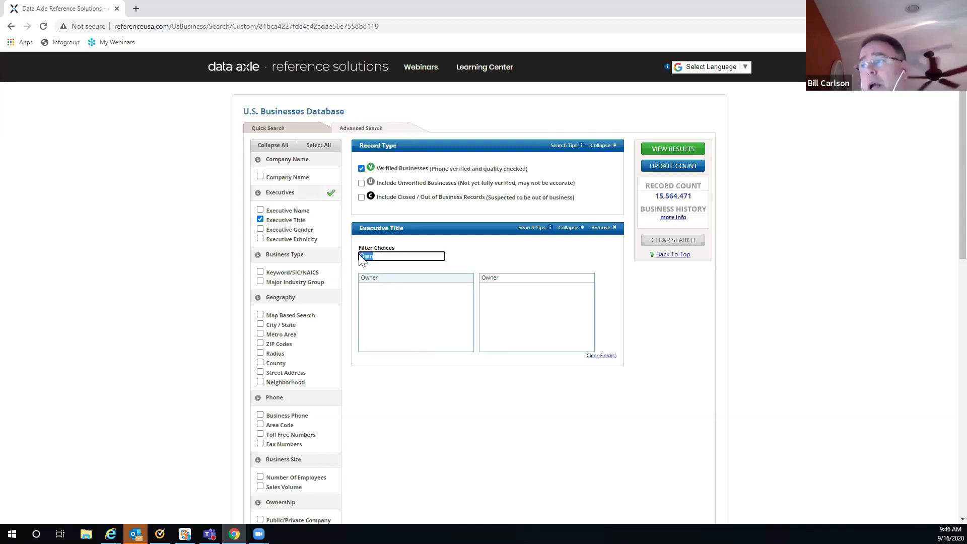
{"action": "type", "text": "Man"}
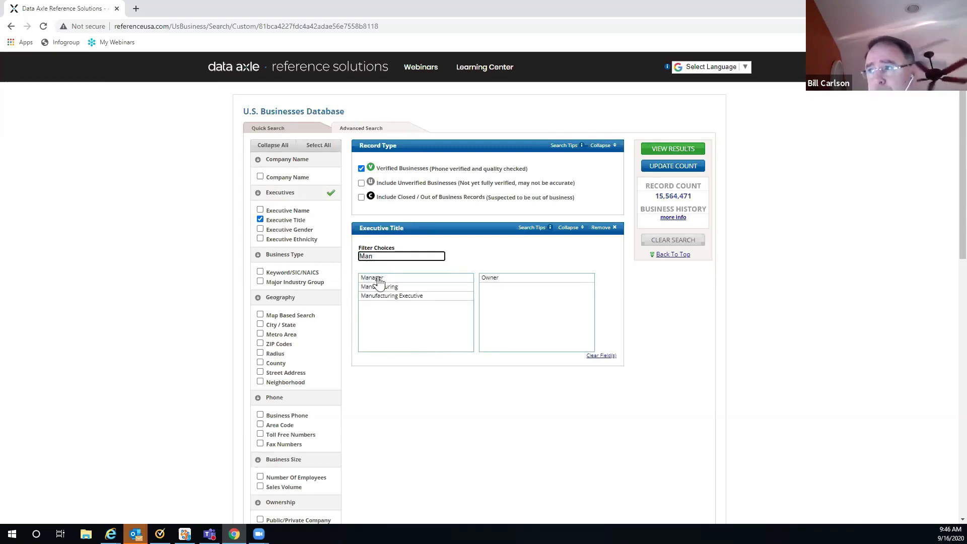
{"action": "left_click", "coordinate": [378, 278]}
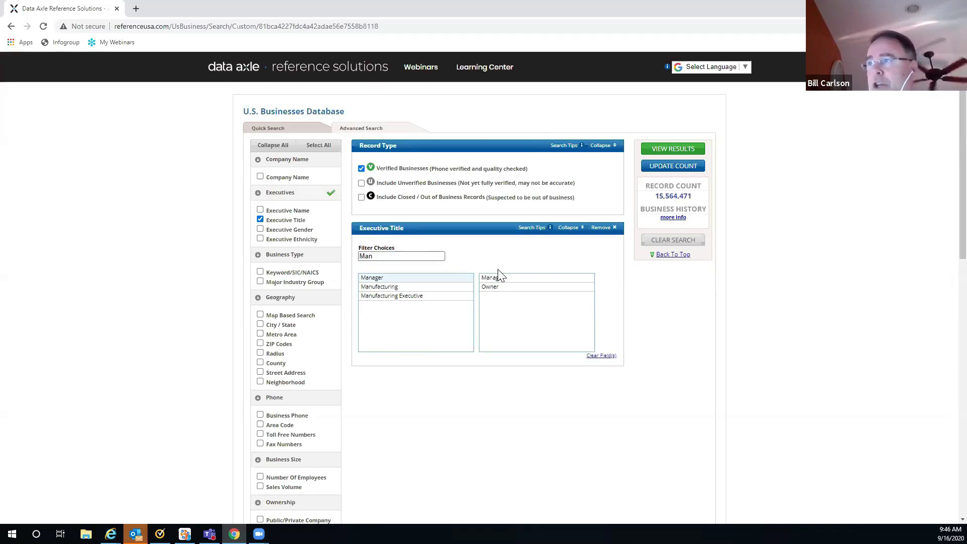
{"action": "left_click", "coordinate": [602, 227]}
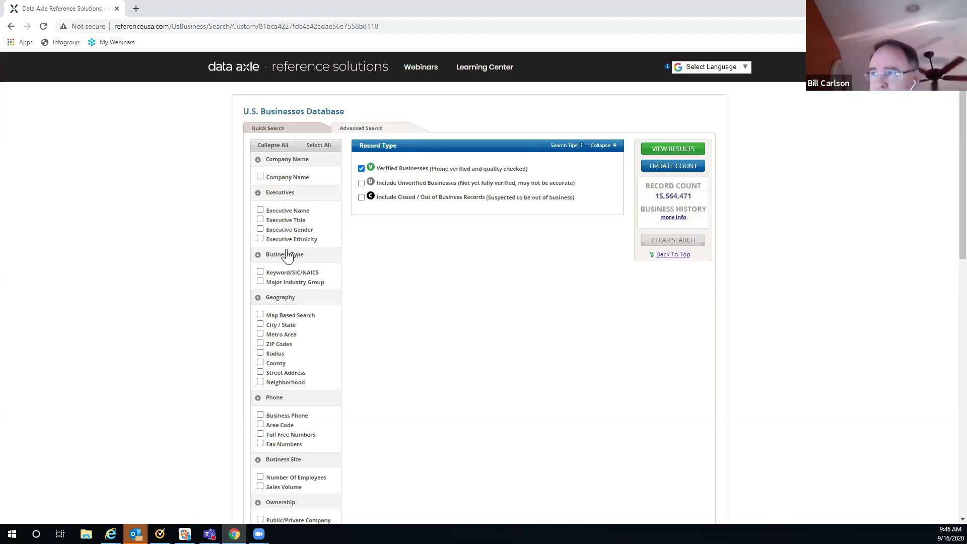
Step: Add a Keyword/SIC/NAICS criterion, search it for Restaurants and select the code 581208 - RESTAURANTS
{"action": "scroll", "coordinate": [359, 266], "scroll_direction": "down", "scroll_amount": 1}
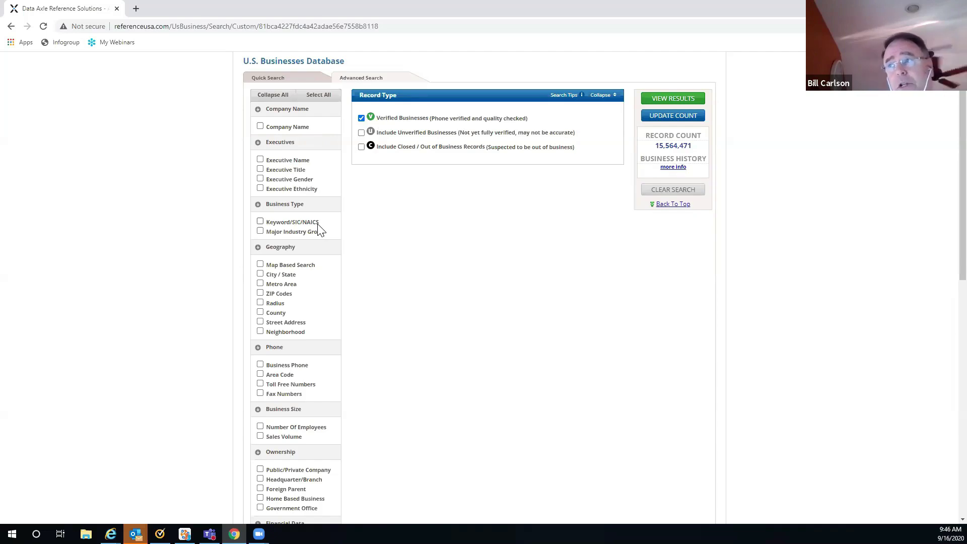
{"action": "left_click", "coordinate": [260, 222]}
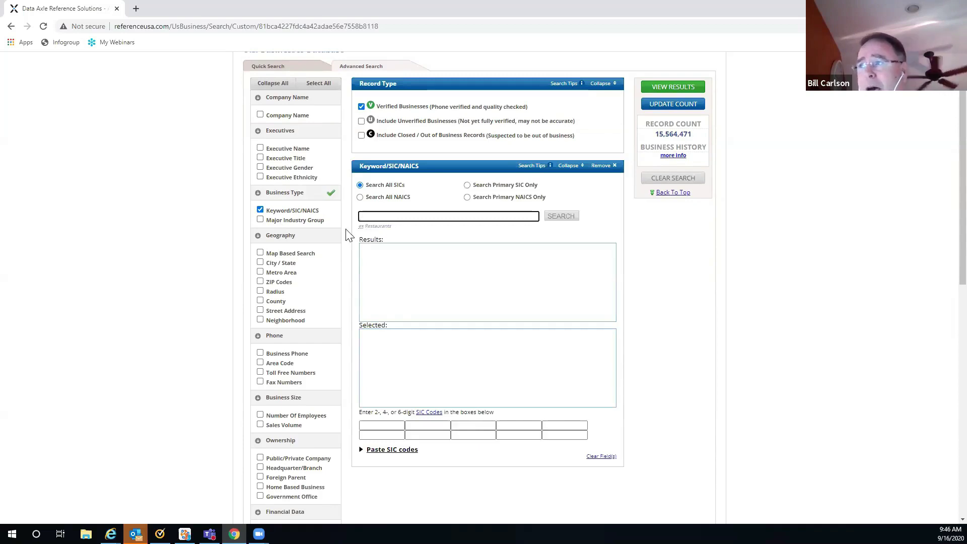
{"action": "left_click", "coordinate": [364, 216]}
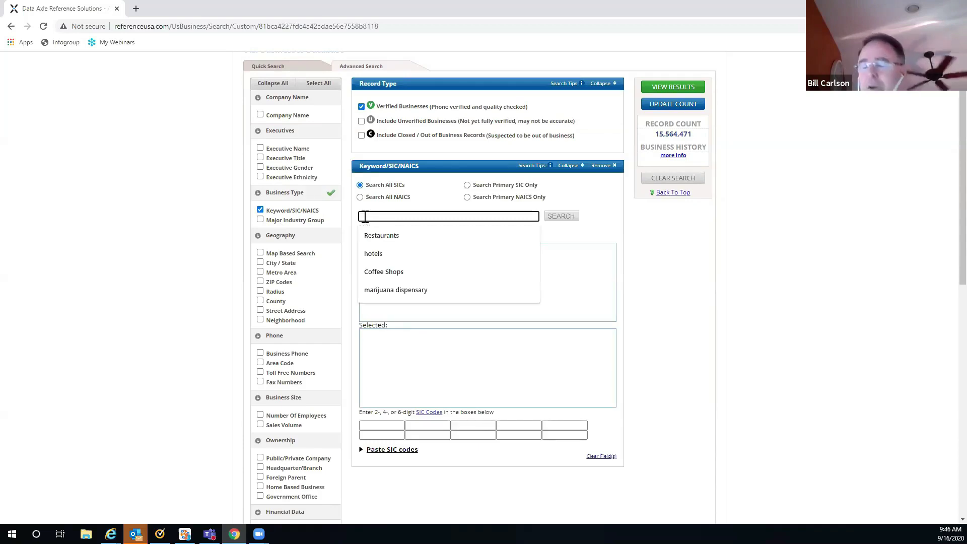
{"action": "left_click", "coordinate": [384, 236]}
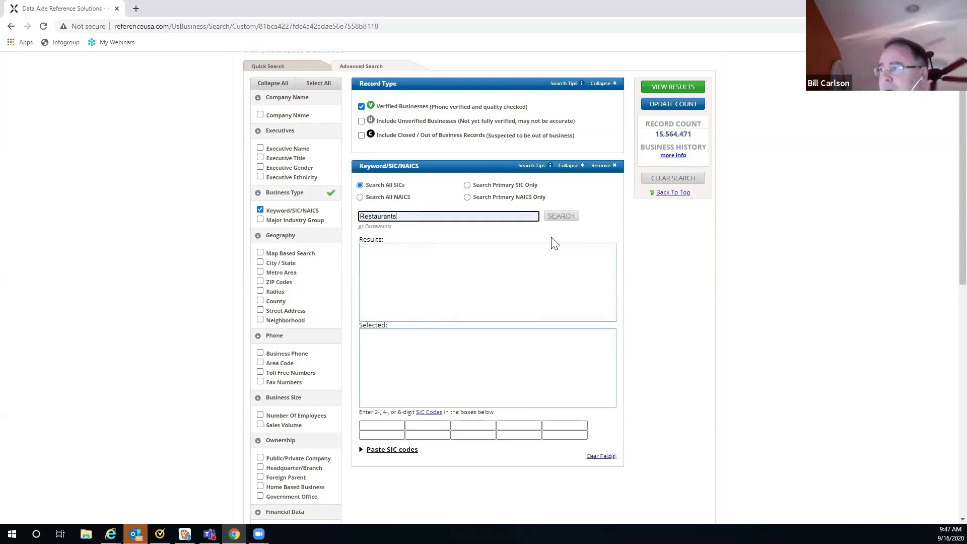
{"action": "left_click", "coordinate": [557, 222]}
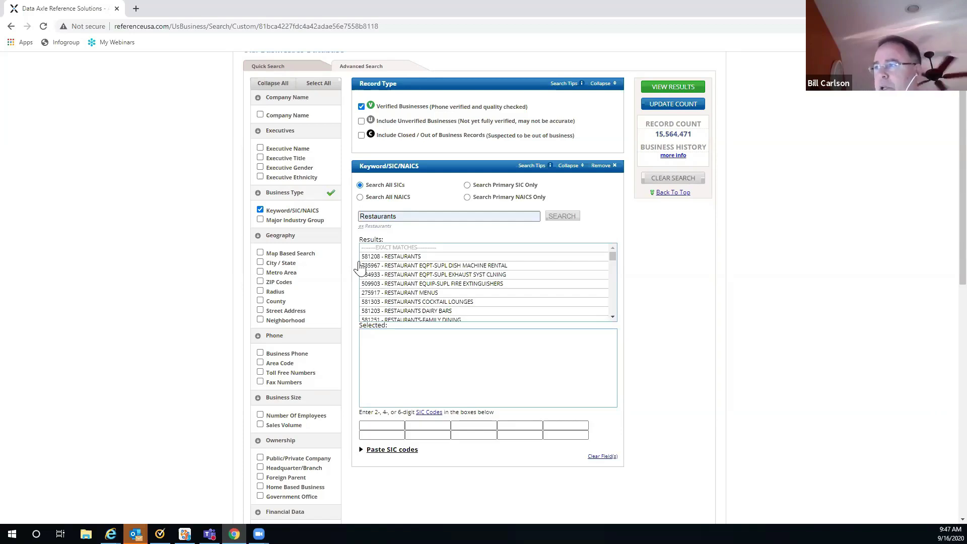
{"action": "left_click", "coordinate": [394, 257]}
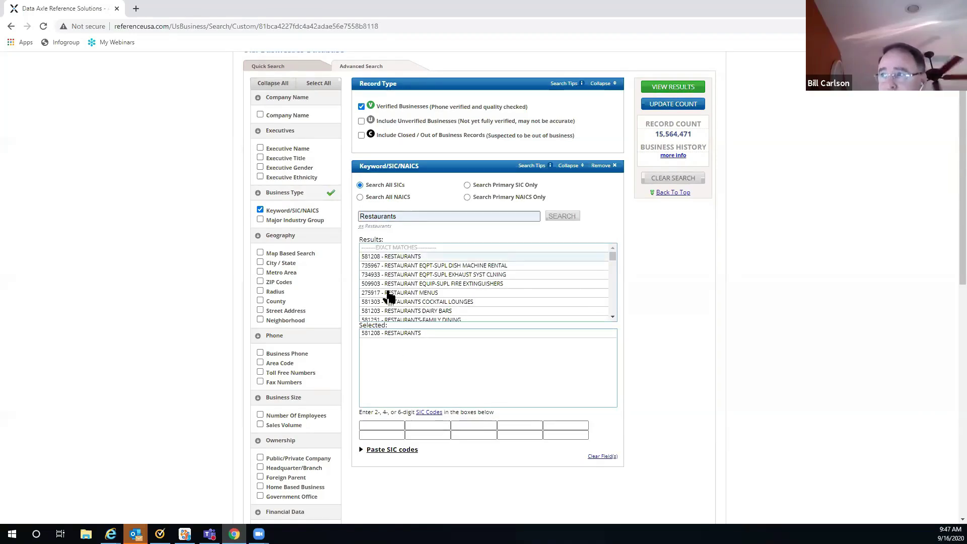
Step: Replace the business type keyword with hotels, and look through the related restaurant matches in the existing results list
{"action": "double_click", "coordinate": [359, 216]}
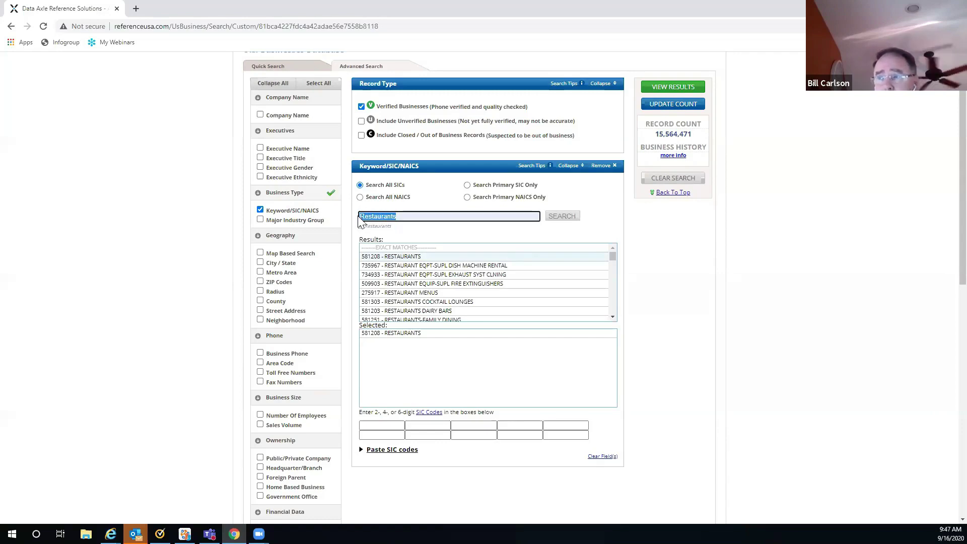
{"action": "type", "text": "hot"}
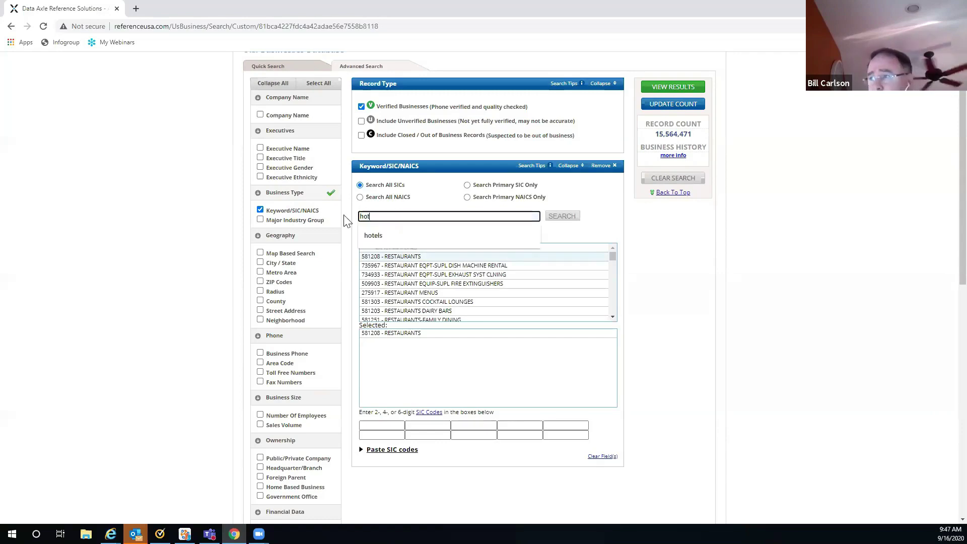
{"action": "left_click", "coordinate": [375, 236]}
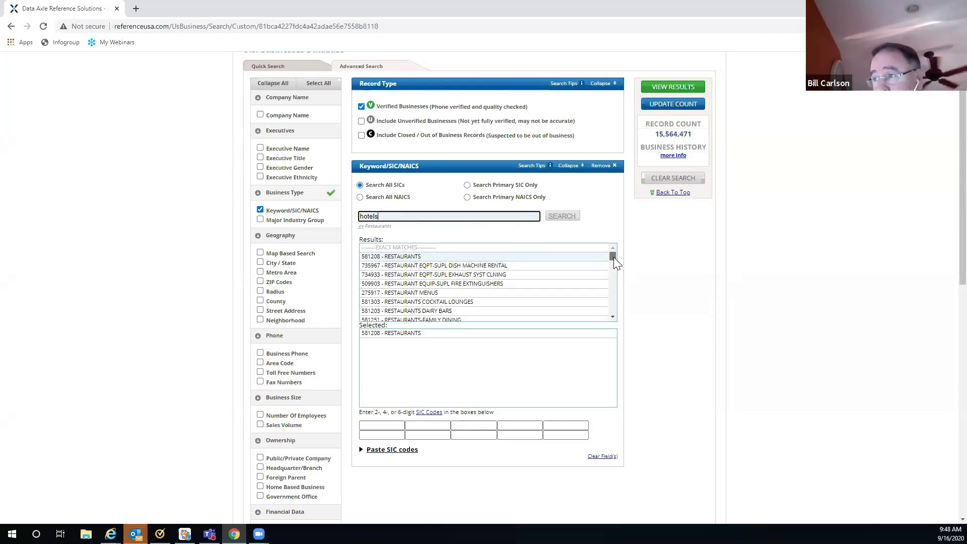
{"action": "left_click_drag", "start_coordinate": [613, 257], "coordinate": [612, 263]}
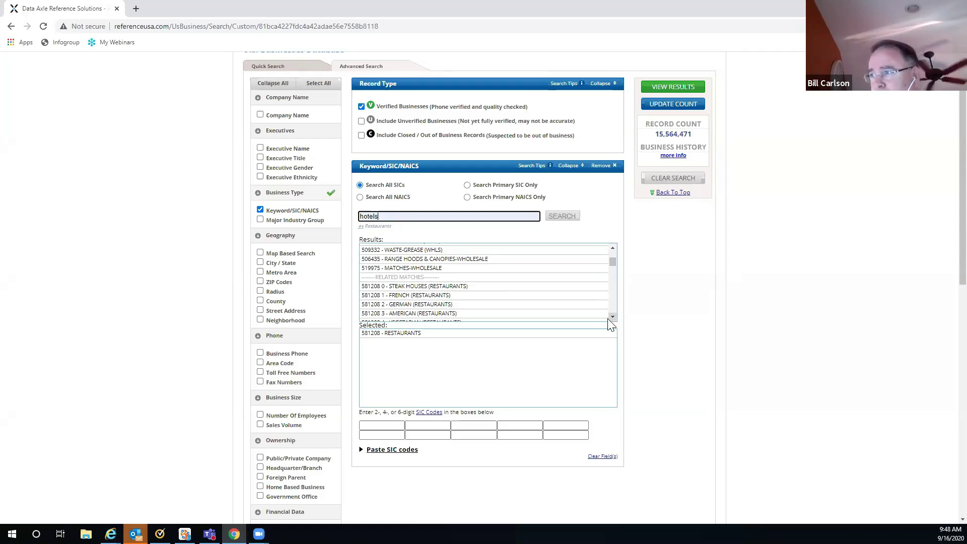
{"action": "scroll", "coordinate": [609, 319], "scroll_direction": "down", "scroll_amount": 1}
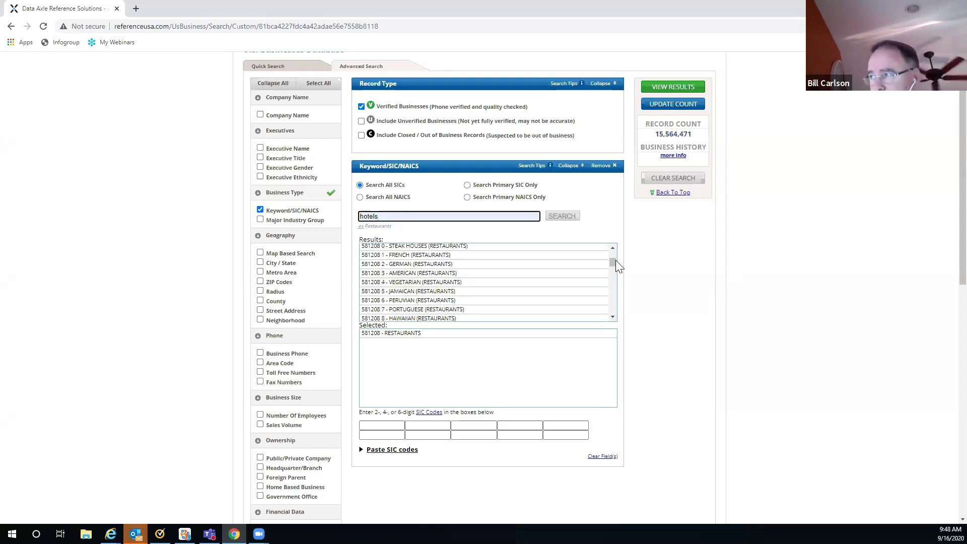
{"action": "left_click_drag", "start_coordinate": [614, 263], "coordinate": [613, 270]}
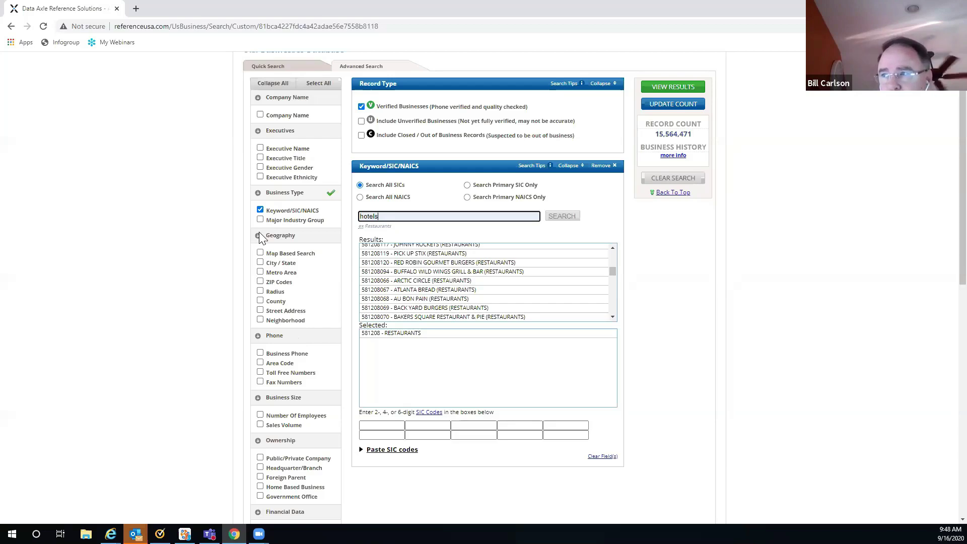
Step: Add a County criterion for New Jersey, filter the counties by "so" and select Somerset, NJ
{"action": "left_click", "coordinate": [260, 301]}
{"action": "scroll", "coordinate": [658, 319], "scroll_direction": "down", "scroll_amount": 3}
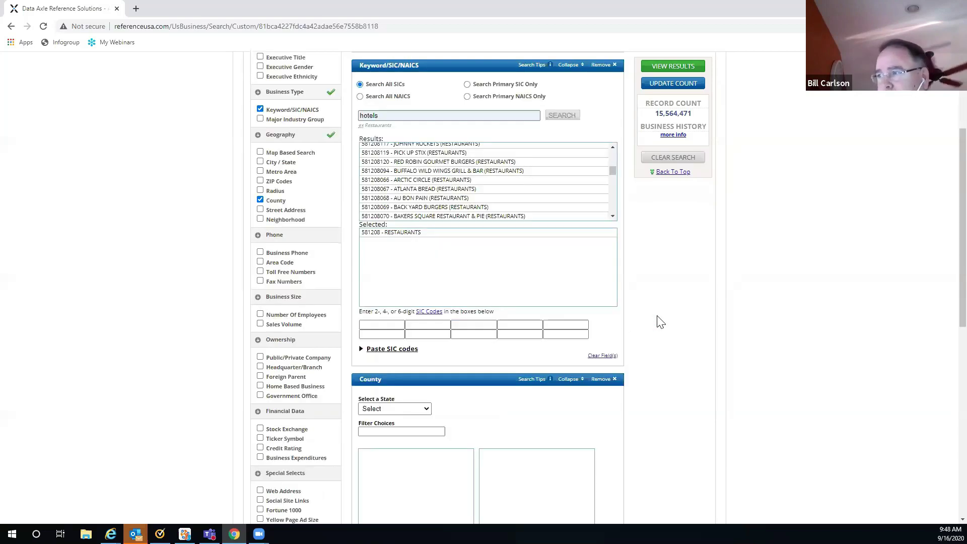
{"action": "left_click", "coordinate": [427, 358]}
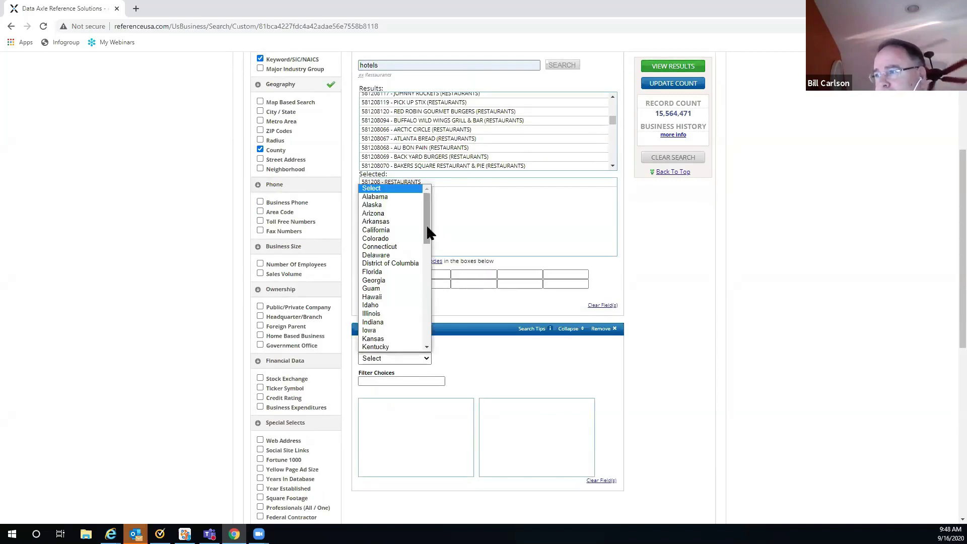
{"action": "left_click_drag", "start_coordinate": [427, 225], "coordinate": [428, 249]}
{"action": "scroll", "coordinate": [427, 263], "scroll_direction": "down", "scroll_amount": 3}
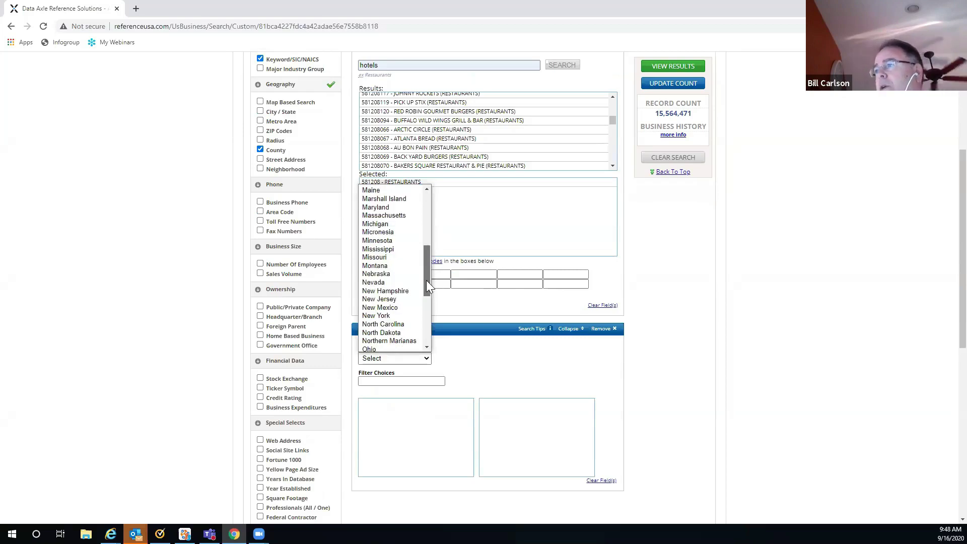
{"action": "left_click", "coordinate": [385, 287]}
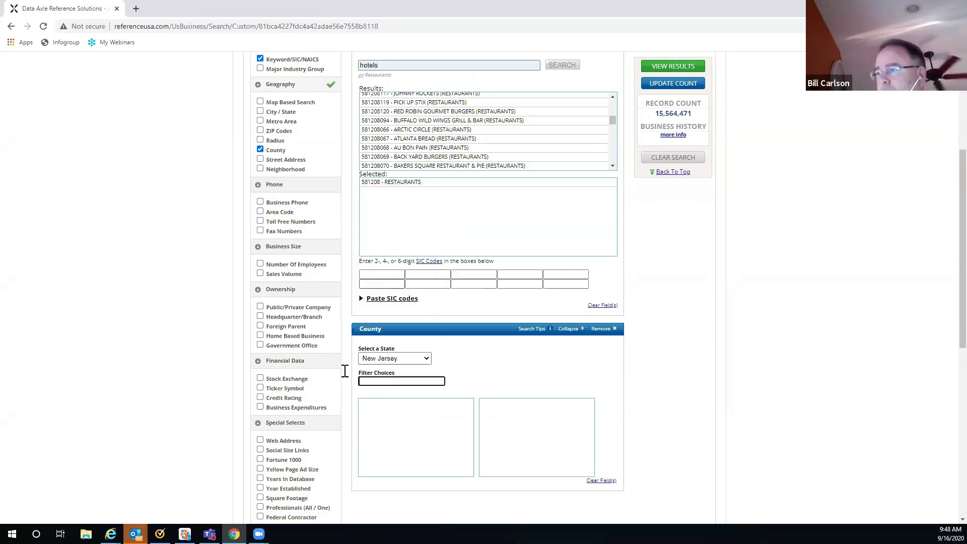
{"action": "left_click", "coordinate": [363, 381]}
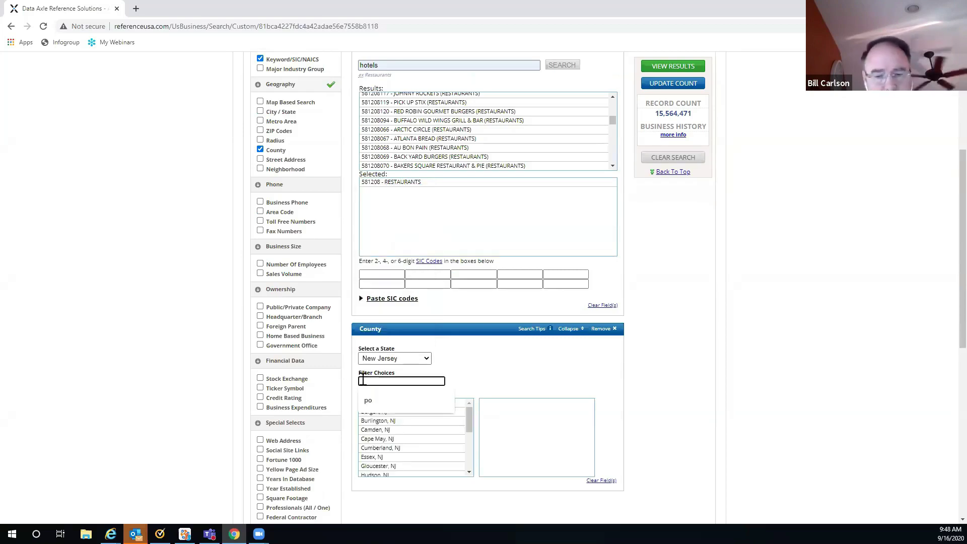
{"action": "type", "text": "so"}
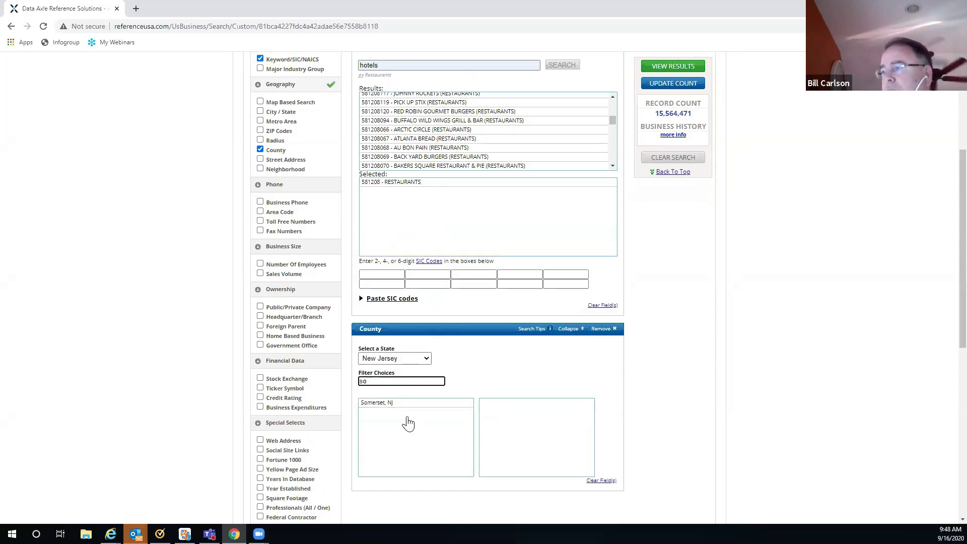
{"action": "left_click", "coordinate": [376, 404]}
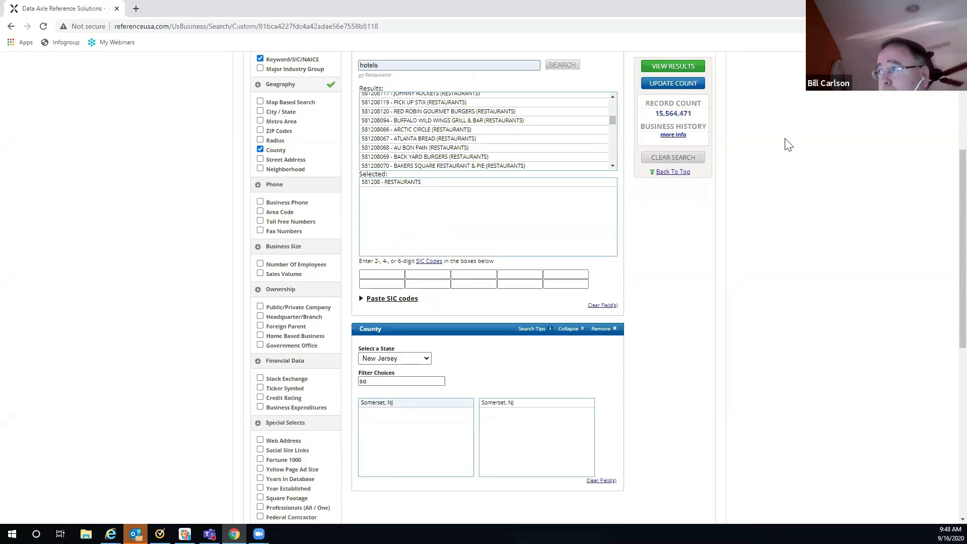
Step: Update the record count, restrict the restaurant criterion to primary SIC only and update the count again
{"action": "scroll", "coordinate": [740, 145], "scroll_direction": "up", "scroll_amount": 5}
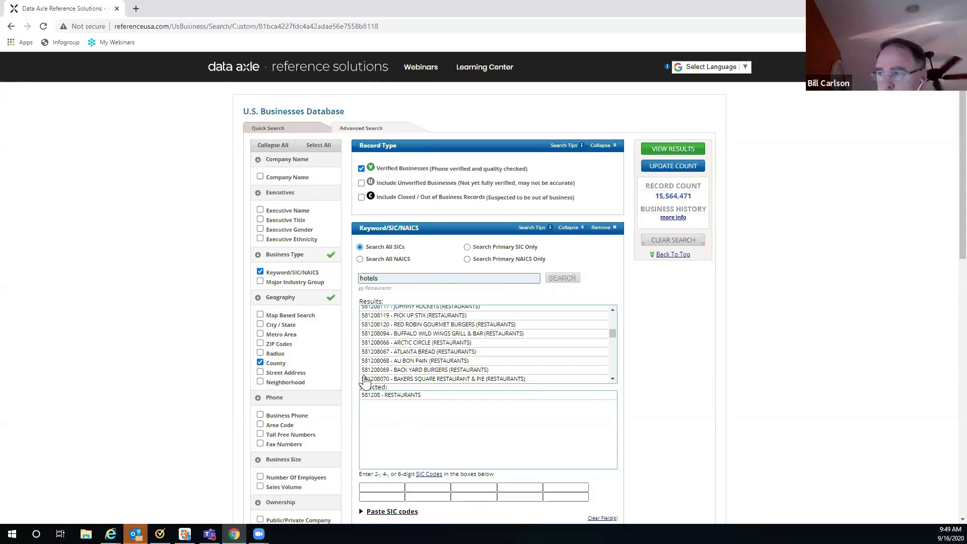
{"action": "left_click", "coordinate": [677, 167]}
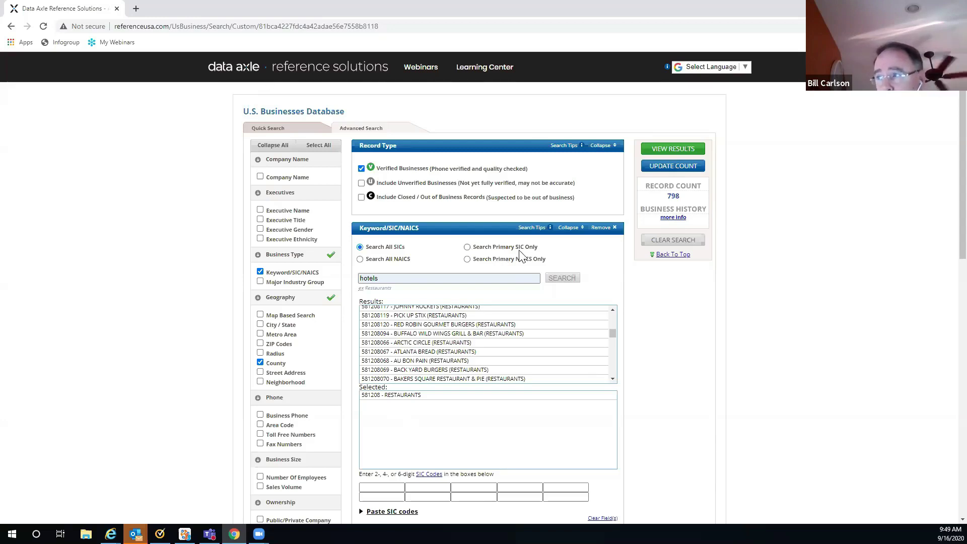
{"action": "left_click", "coordinate": [467, 247]}
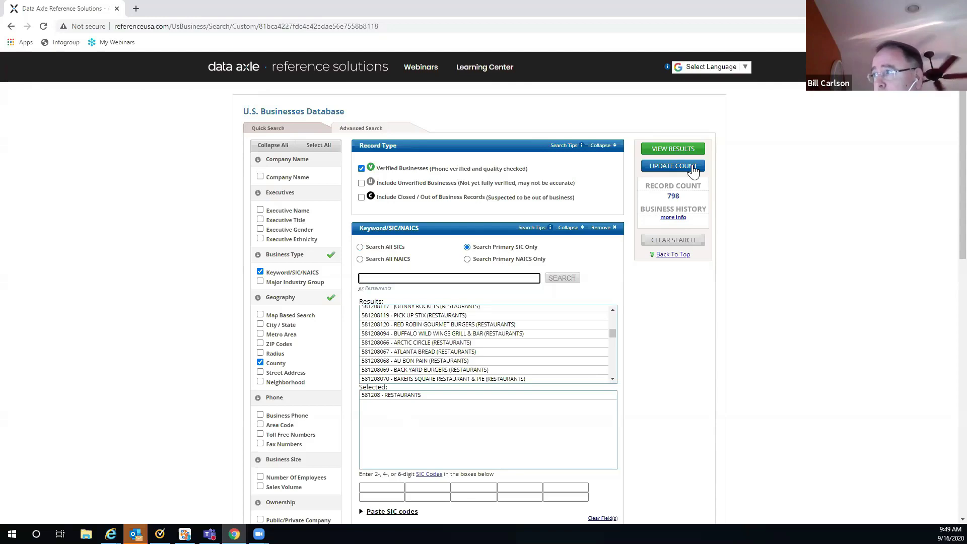
{"action": "left_click", "coordinate": [678, 170]}
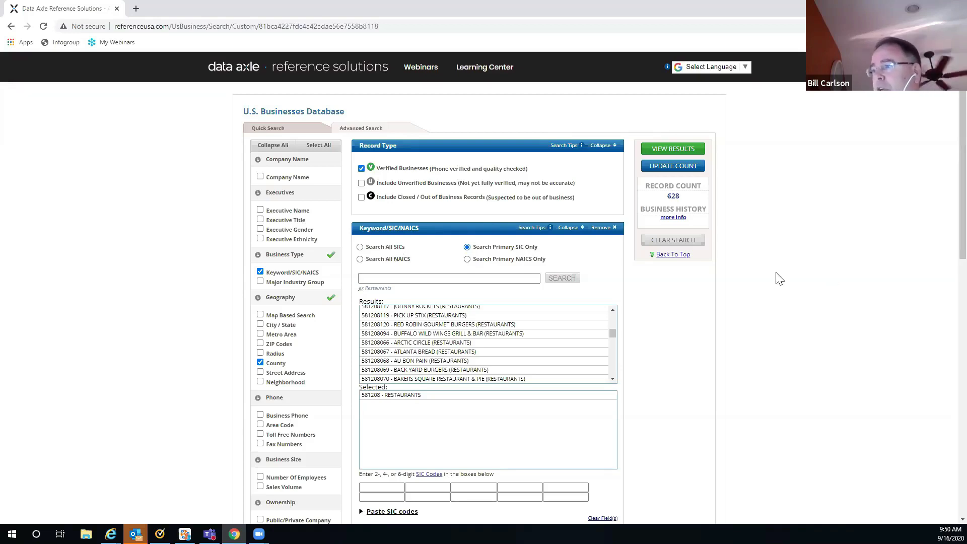
Step: Open the results of the Somerset County restaurant search and look over the list of businesses
{"action": "left_click", "coordinate": [672, 148]}
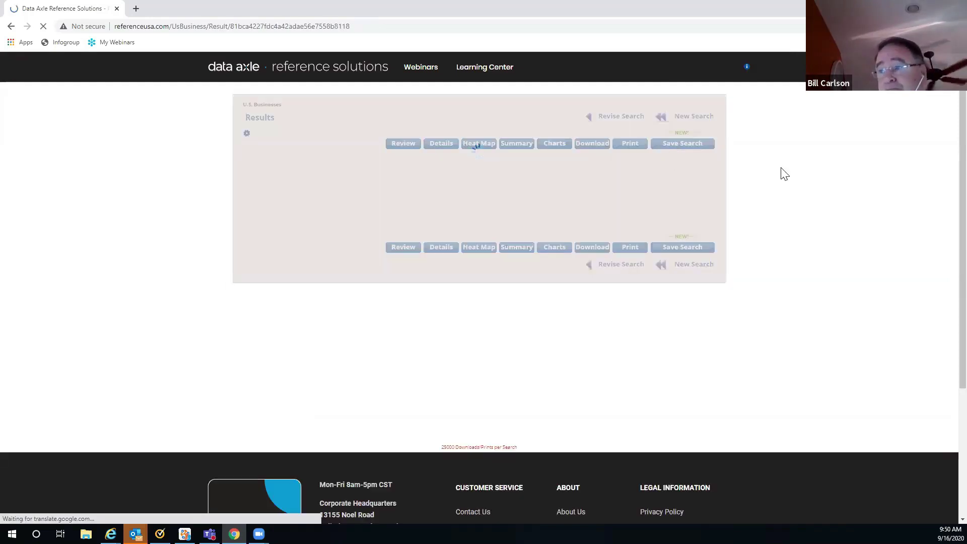
{"action": "scroll", "coordinate": [785, 172], "scroll_direction": "down", "scroll_amount": 1}
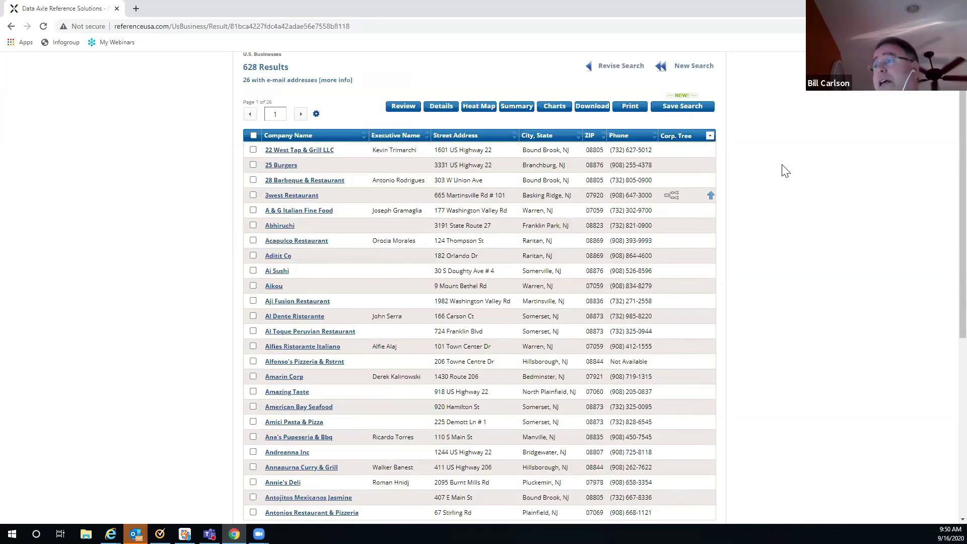
{"action": "scroll", "coordinate": [557, 166], "scroll_direction": "up", "scroll_amount": 1}
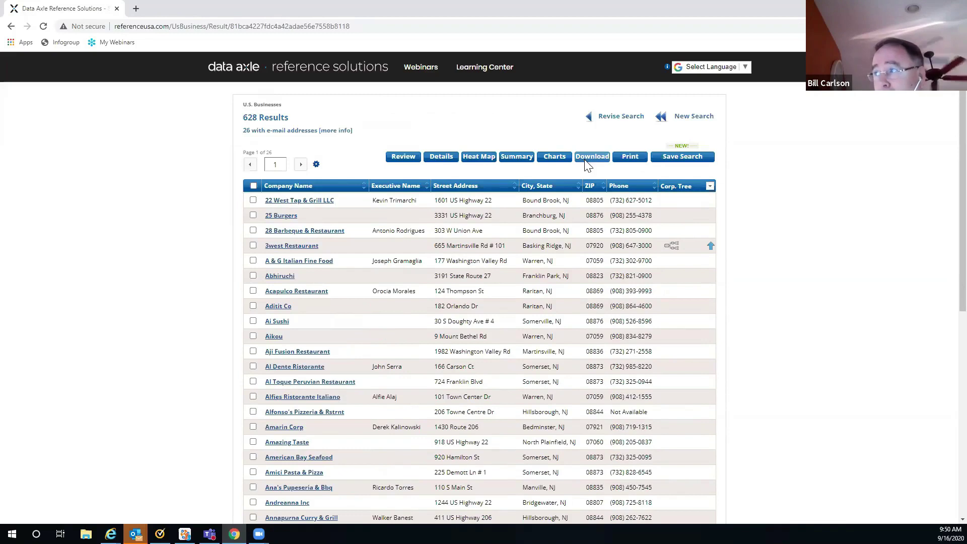
Step: Chart the restaurant search by city and by employee size, look over the full city report, and return to the results
{"action": "left_click", "coordinate": [557, 157]}
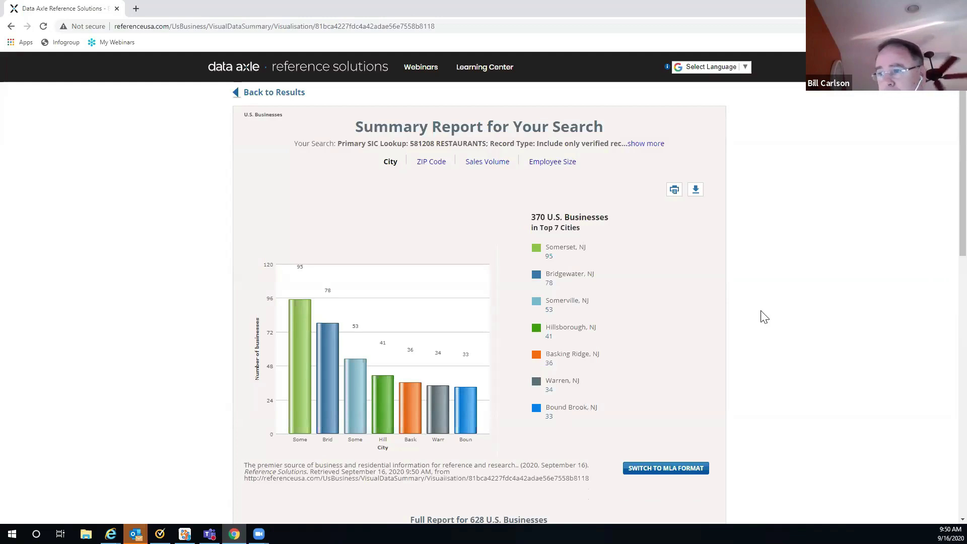
{"action": "scroll", "coordinate": [764, 317], "scroll_direction": "down", "scroll_amount": 7}
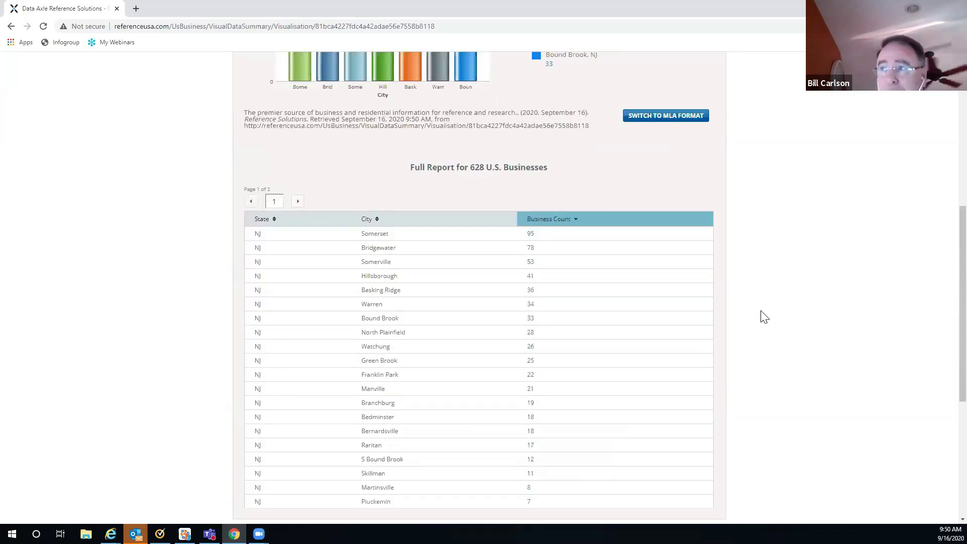
{"action": "scroll", "coordinate": [761, 315], "scroll_direction": "down", "scroll_amount": 1}
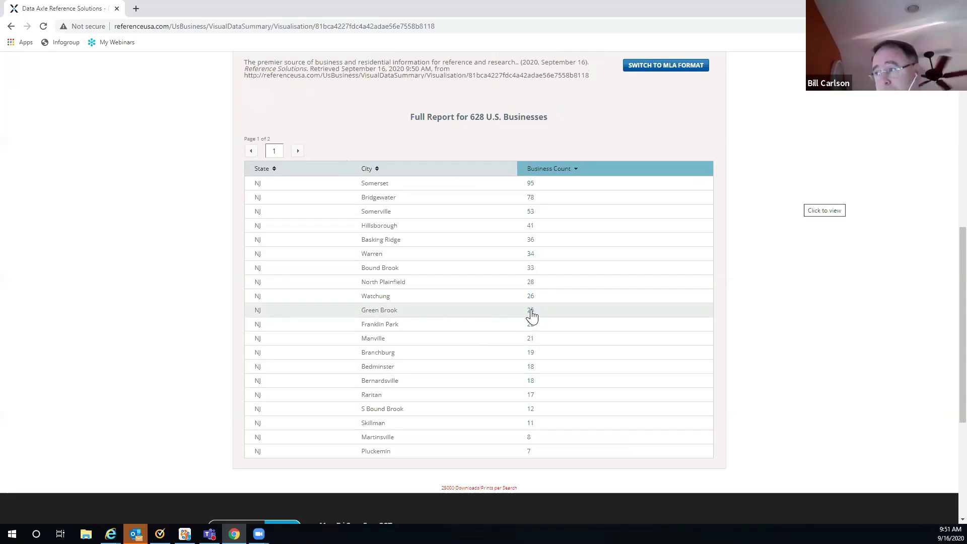
{"action": "scroll", "coordinate": [848, 335], "scroll_direction": "up", "scroll_amount": 10}
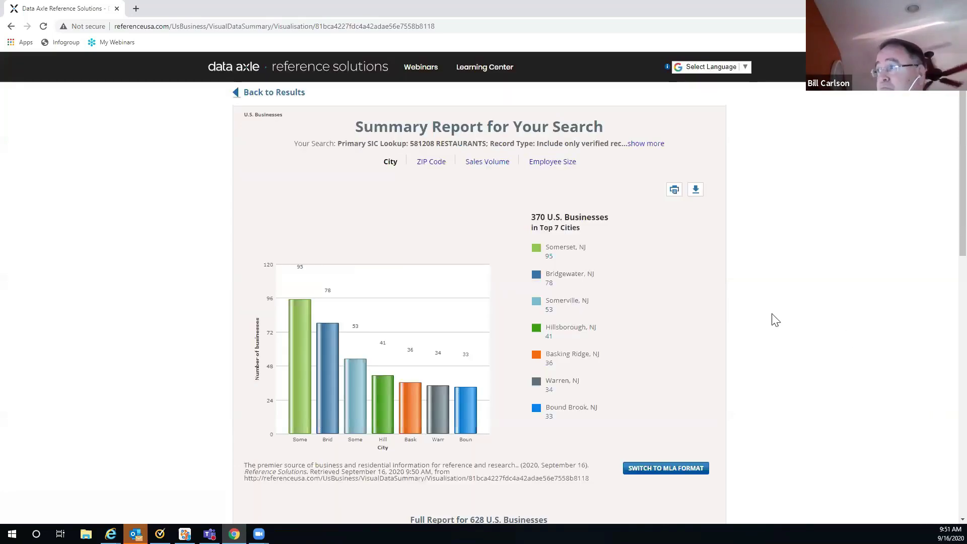
{"action": "left_click", "coordinate": [551, 166]}
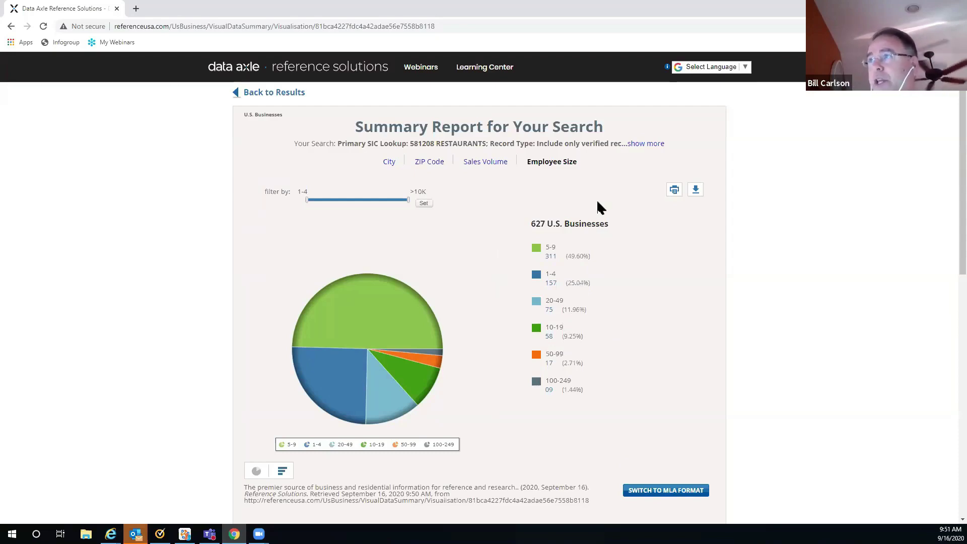
{"action": "left_click", "coordinate": [286, 97]}
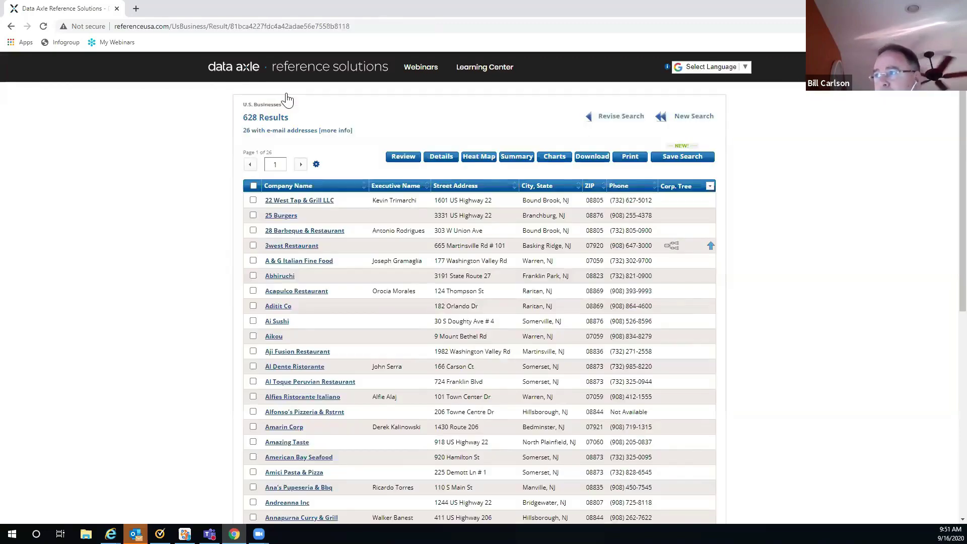
Step: Open the heat map of the restaurants by location and examine the density map and the tally by ZIP code
{"action": "left_click", "coordinate": [478, 157]}
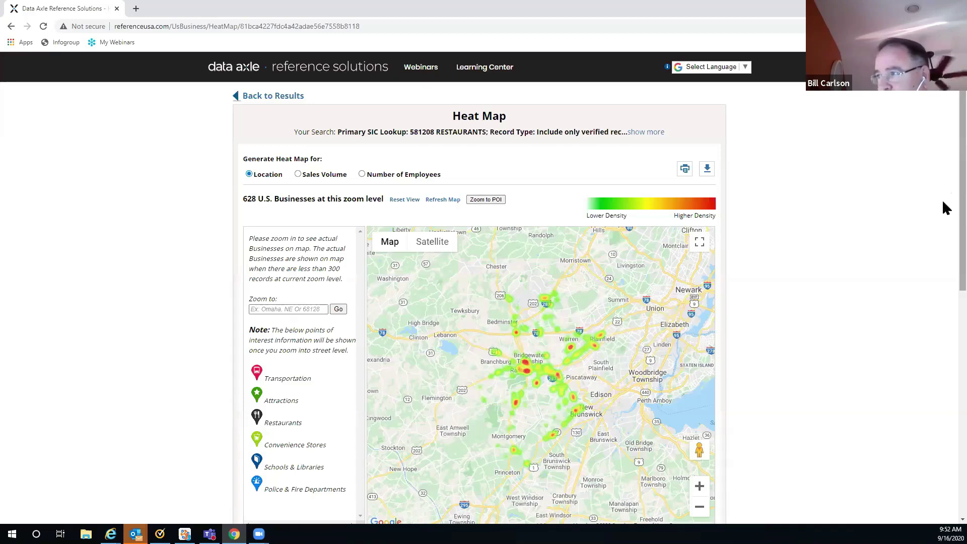
{"action": "scroll", "coordinate": [942, 191], "scroll_direction": "down", "scroll_amount": 2}
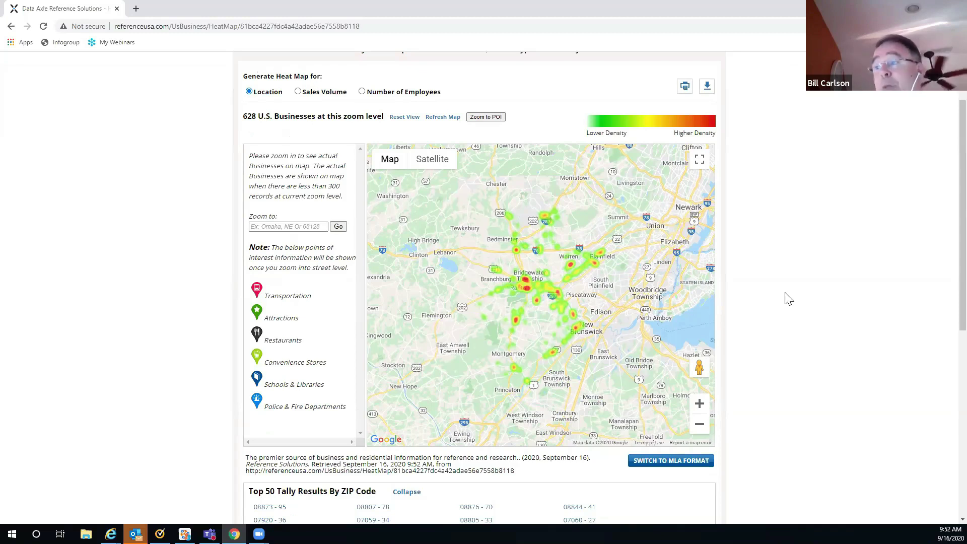
{"action": "scroll", "coordinate": [788, 298], "scroll_direction": "down", "scroll_amount": 2}
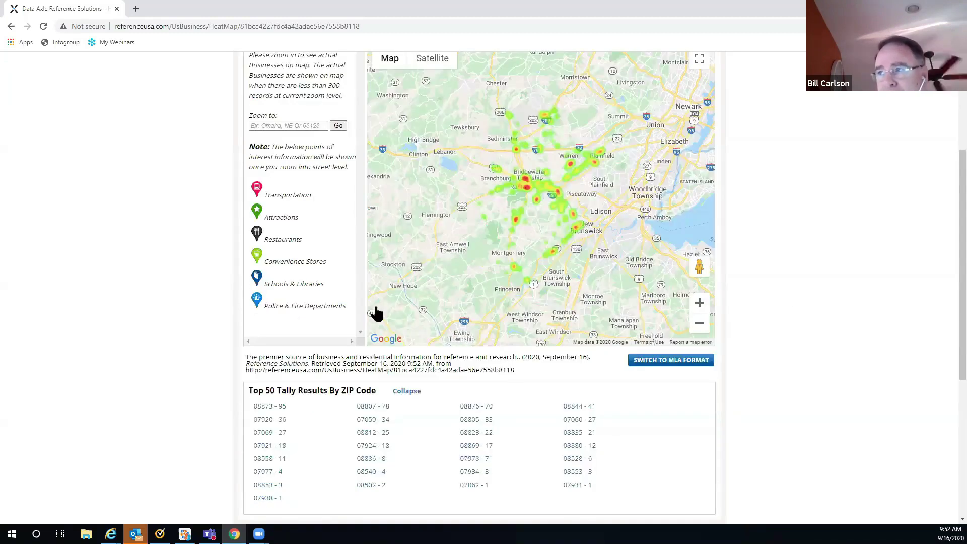
{"action": "scroll", "coordinate": [375, 307], "scroll_direction": "down", "scroll_amount": 1}
{"action": "scroll", "coordinate": [268, 293], "scroll_direction": "down", "scroll_amount": 1}
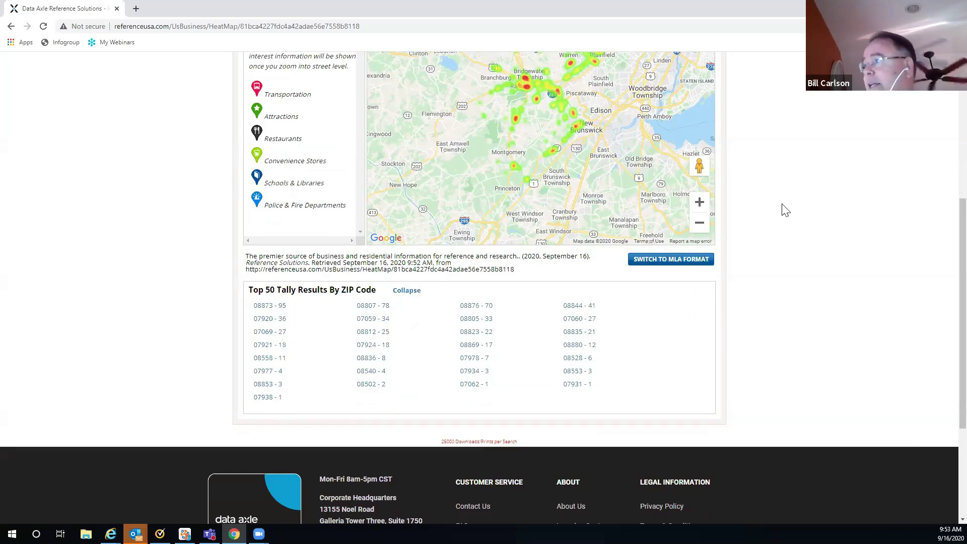
{"action": "scroll", "coordinate": [806, 205], "scroll_direction": "up", "scroll_amount": 2}
{"action": "scroll", "coordinate": [796, 204], "scroll_direction": "up", "scroll_amount": 1}
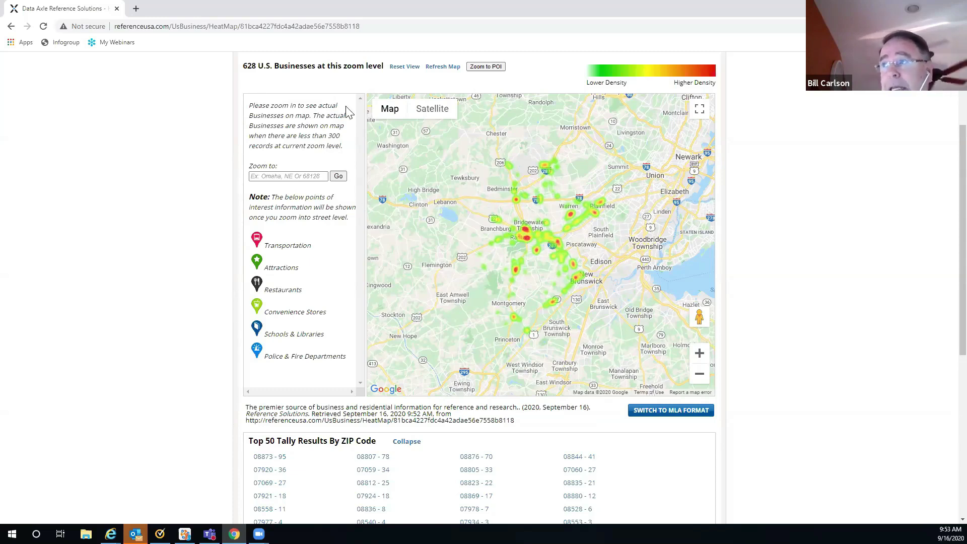
Step: Enlarge the heat map around Somerville until individual restaurants are plotted, and look through the accompanying business list
{"action": "left_click", "coordinate": [700, 355]}
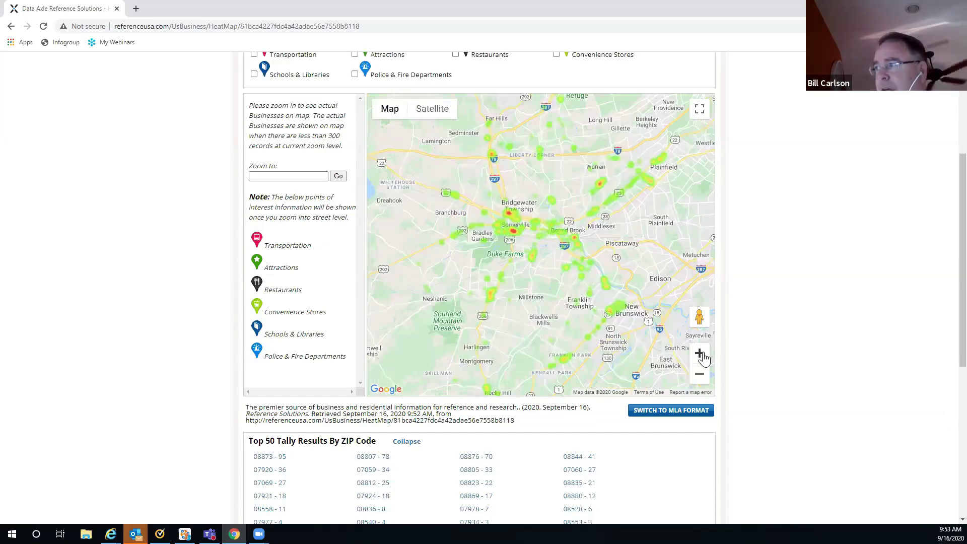
{"action": "left_click", "coordinate": [702, 357]}
{"action": "left_click", "coordinate": [700, 354]}
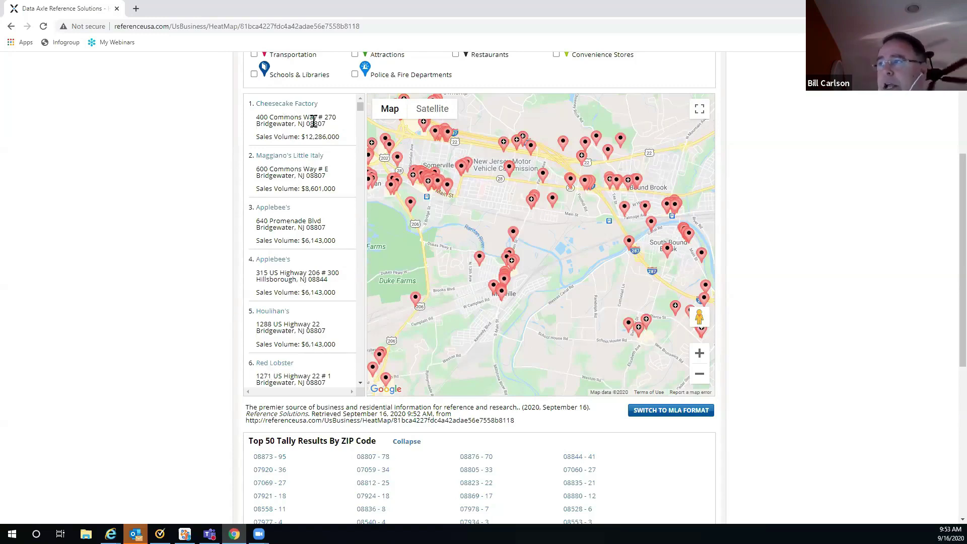
{"action": "left_click", "coordinate": [360, 115]}
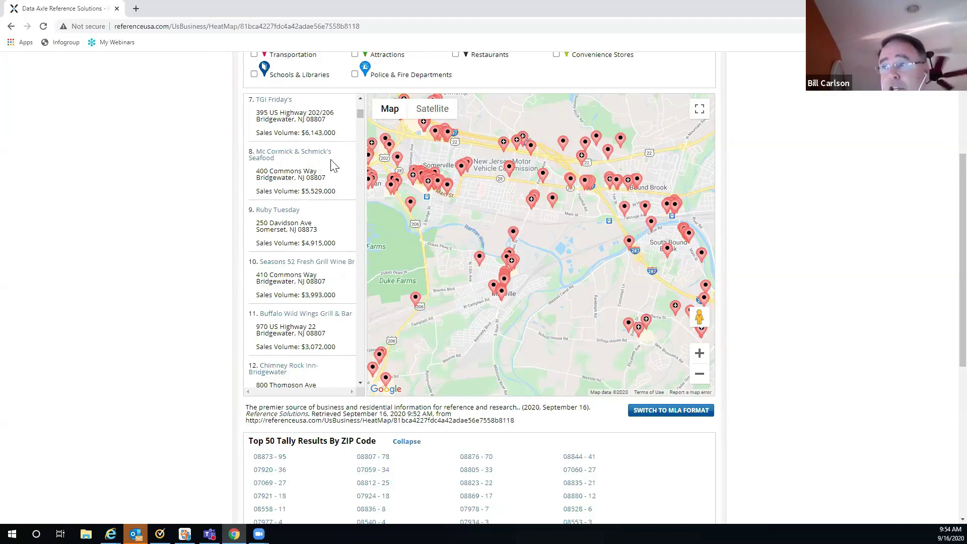
Step: View the map details of Seasons 52 Fresh Grill, close them, and return to the search results
{"action": "left_click", "coordinate": [296, 262]}
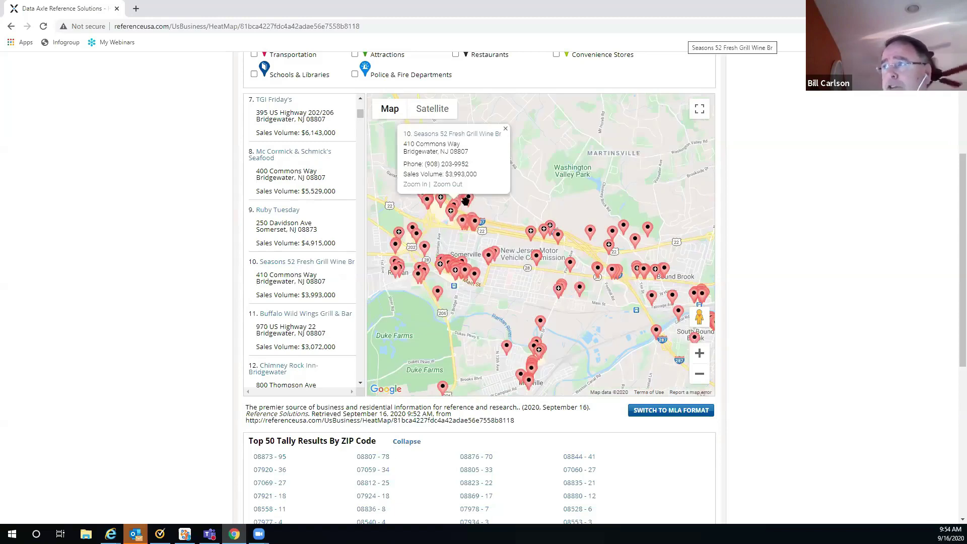
{"action": "left_click", "coordinate": [506, 130]}
{"action": "scroll", "coordinate": [785, 218], "scroll_direction": "down", "scroll_amount": 1}
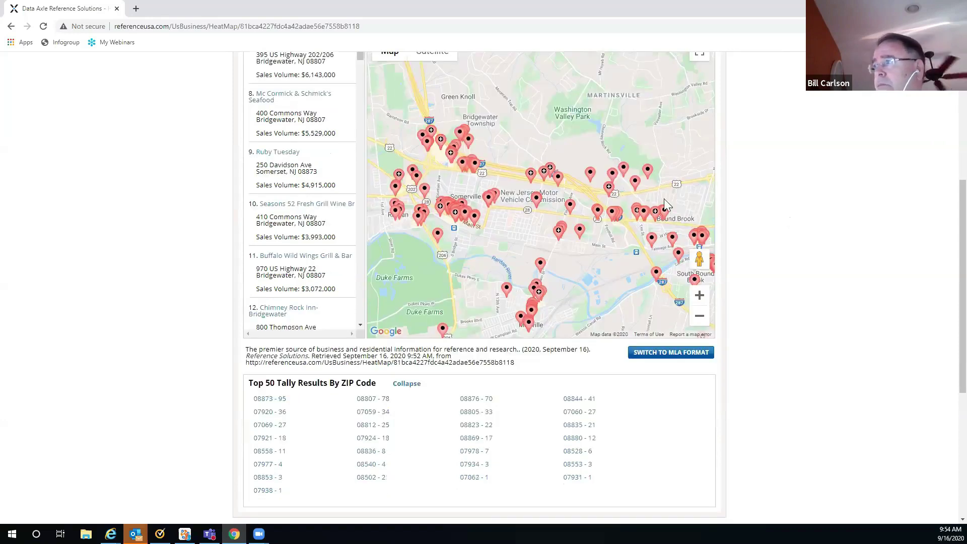
{"action": "scroll", "coordinate": [665, 204], "scroll_direction": "up", "scroll_amount": 5}
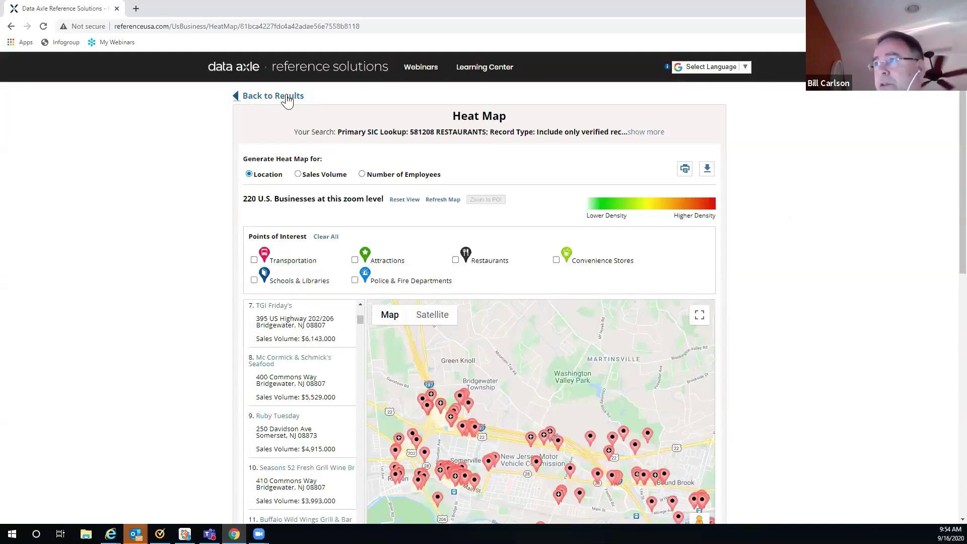
{"action": "left_click", "coordinate": [286, 101]}
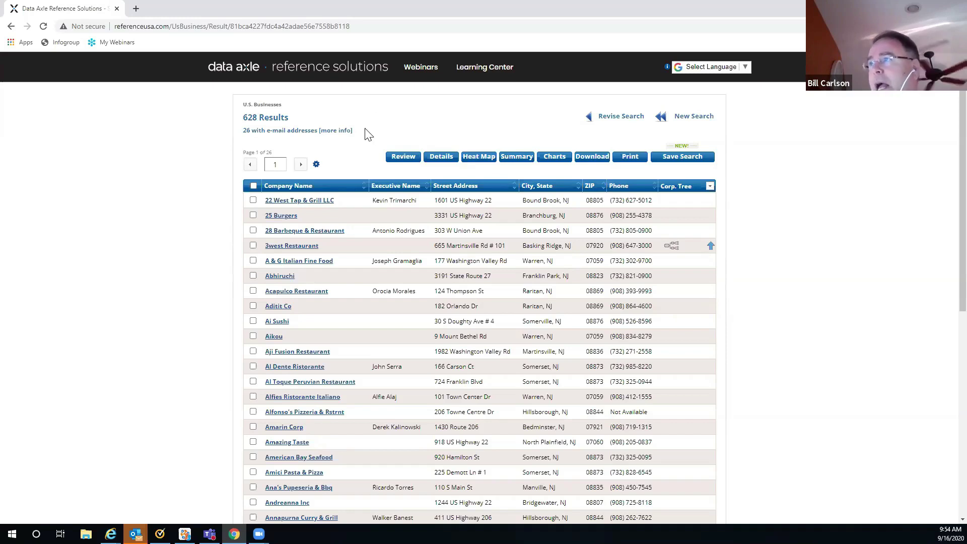
Step: Go to page 2 of the results and open the corporate tree for the Arby's in Watchung, NJ
{"action": "scroll", "coordinate": [367, 135], "scroll_direction": "down", "scroll_amount": 2}
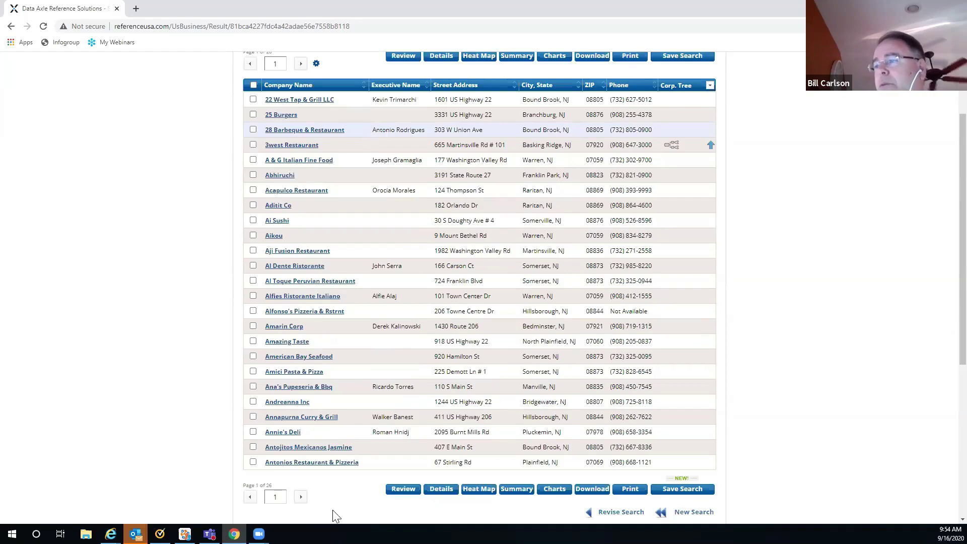
{"action": "left_click", "coordinate": [301, 497]}
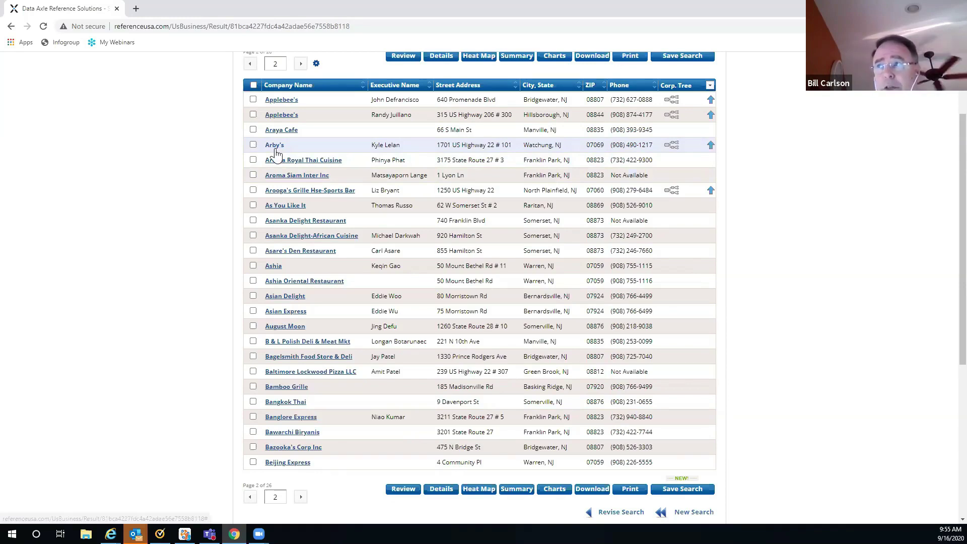
{"action": "left_click", "coordinate": [671, 149]}
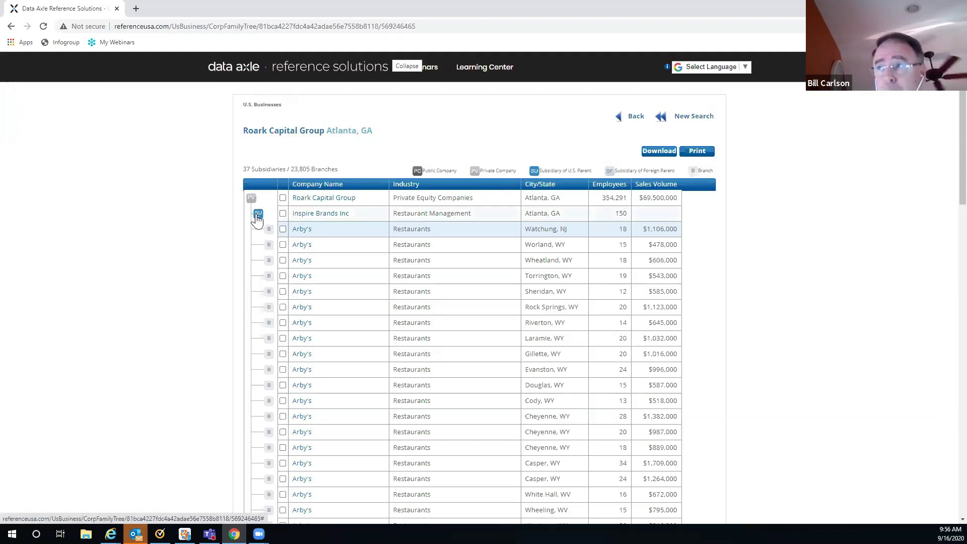
Step: Collapse the Inspire Brands Inc branches and look through the list of Roark Capital Group subsidiaries
{"action": "scroll", "coordinate": [217, 227], "scroll_direction": "down", "scroll_amount": 2}
{"action": "scroll", "coordinate": [249, 179], "scroll_direction": "up", "scroll_amount": 1}
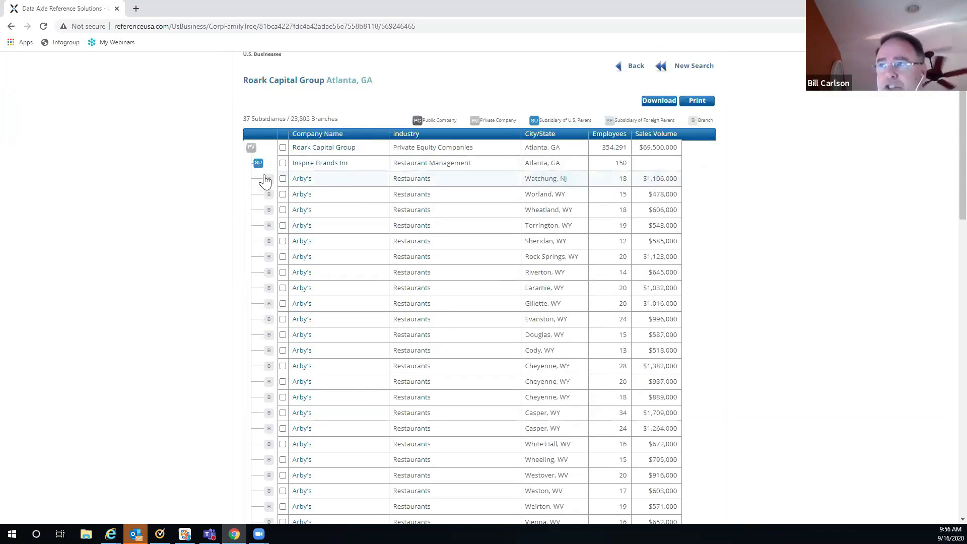
{"action": "left_click", "coordinate": [260, 170]}
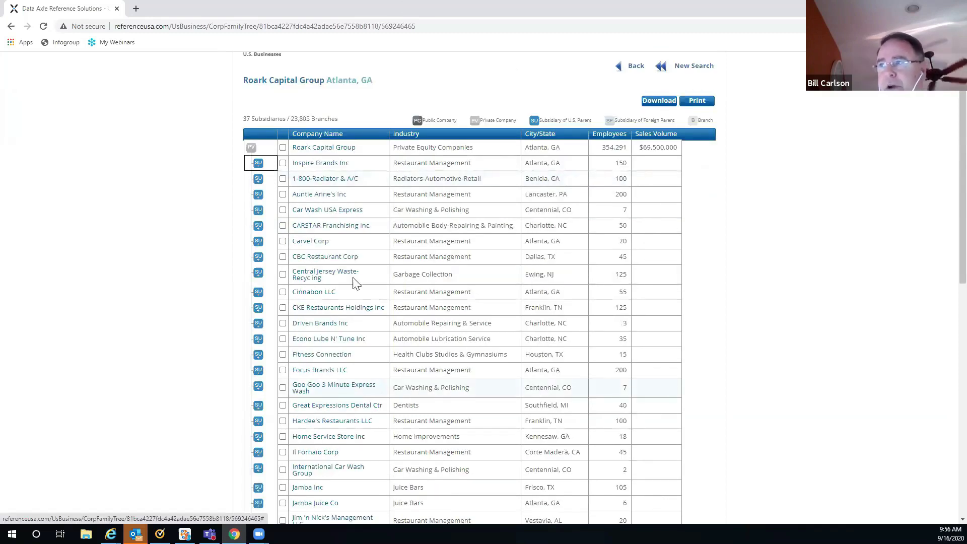
{"action": "scroll", "coordinate": [769, 240], "scroll_direction": "down", "scroll_amount": 1}
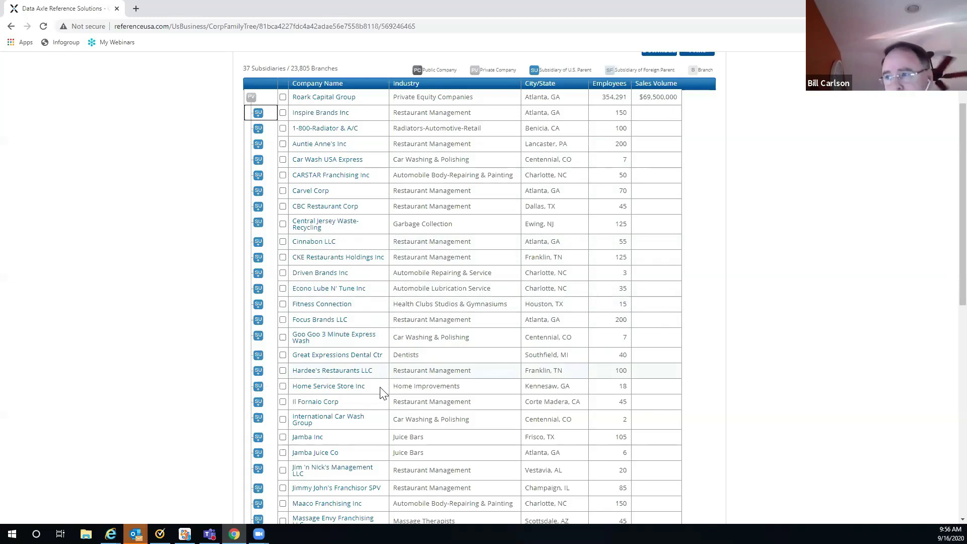
{"action": "scroll", "coordinate": [381, 393], "scroll_direction": "down", "scroll_amount": 1}
{"action": "scroll", "coordinate": [381, 393], "scroll_direction": "down", "scroll_amount": 2}
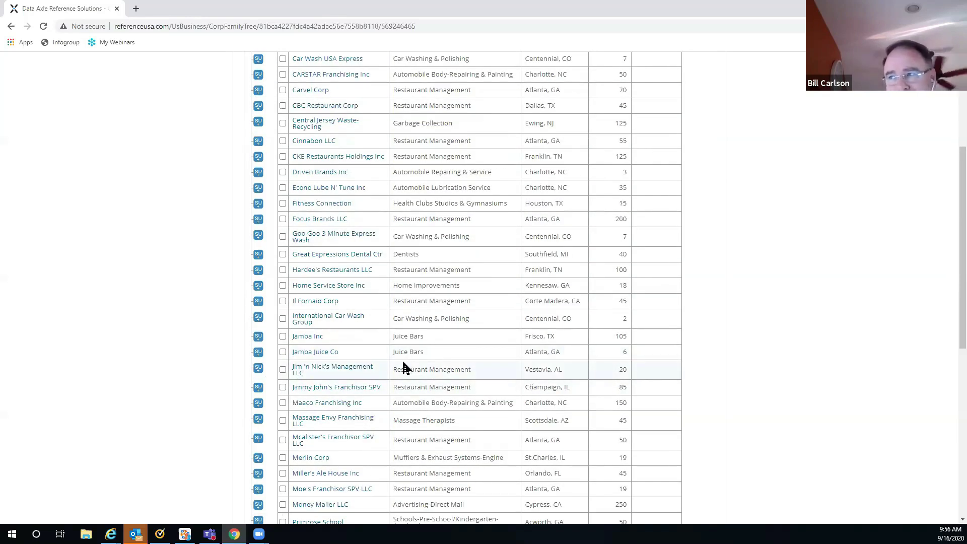
{"action": "scroll", "coordinate": [335, 346], "scroll_direction": "down", "scroll_amount": 1}
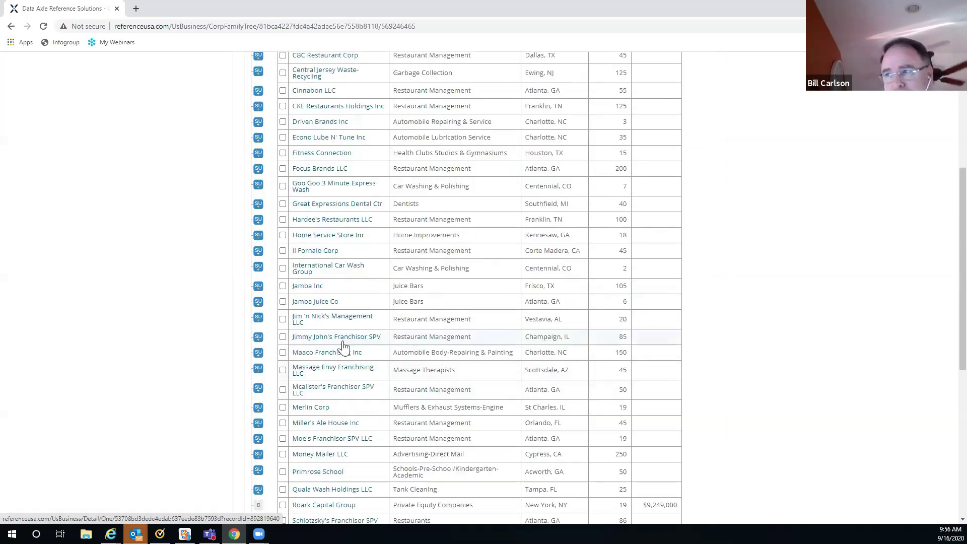
{"action": "scroll", "coordinate": [405, 331], "scroll_direction": "down", "scroll_amount": 1}
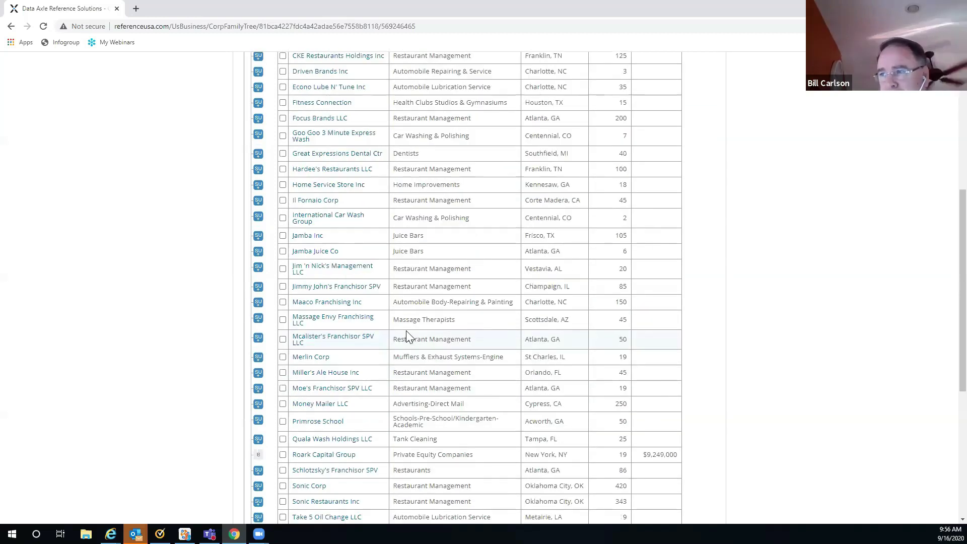
{"action": "scroll", "coordinate": [407, 335], "scroll_direction": "down", "scroll_amount": 1}
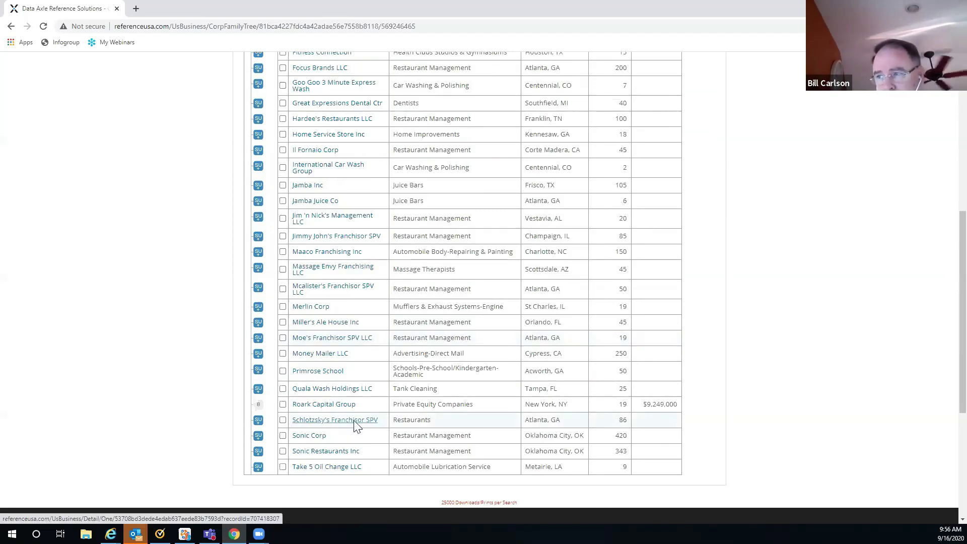
{"action": "scroll", "coordinate": [295, 407], "scroll_direction": "down", "scroll_amount": 1}
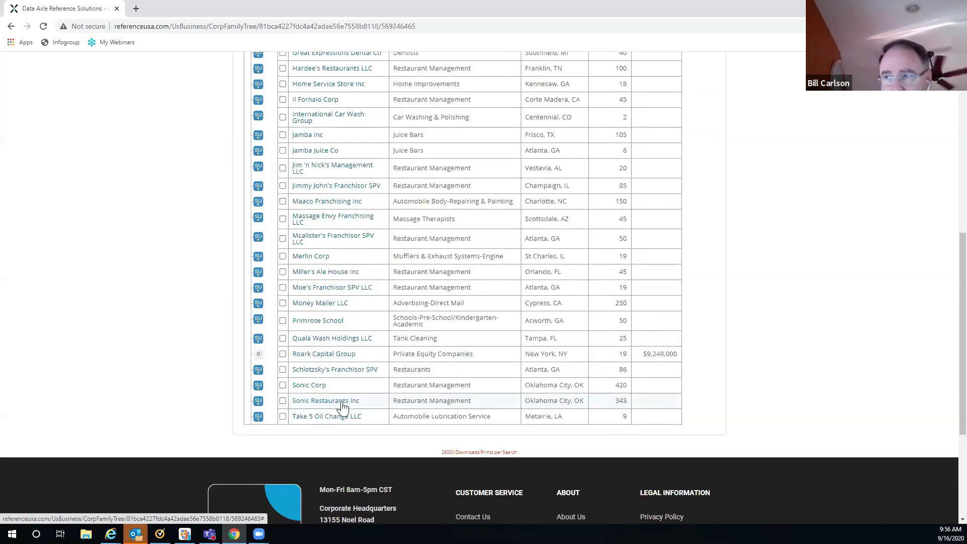
Step: Expand Sonic Restaurants Inc in the corporate tree and look over its Sonic Drive-In branches
{"action": "left_click", "coordinate": [258, 404]}
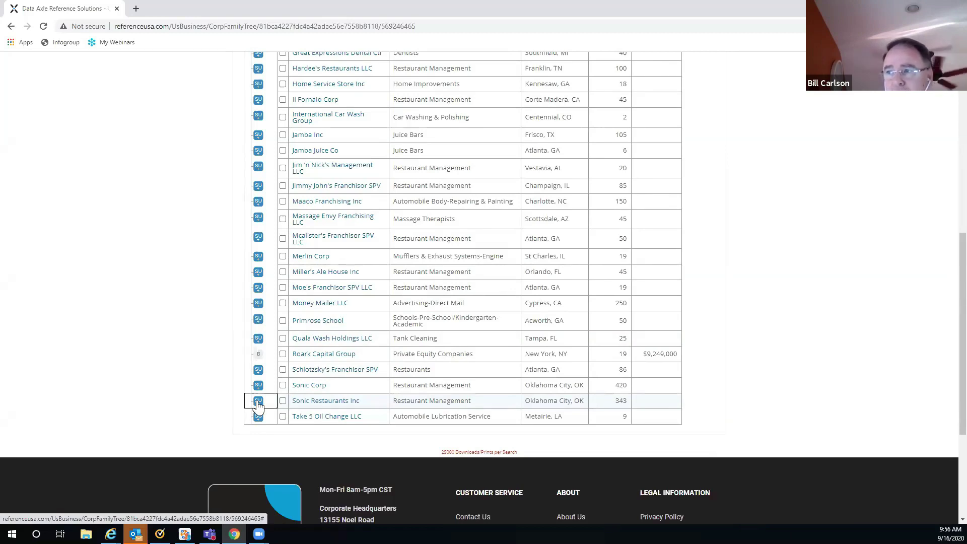
{"action": "scroll", "coordinate": [829, 300], "scroll_direction": "down", "scroll_amount": 2}
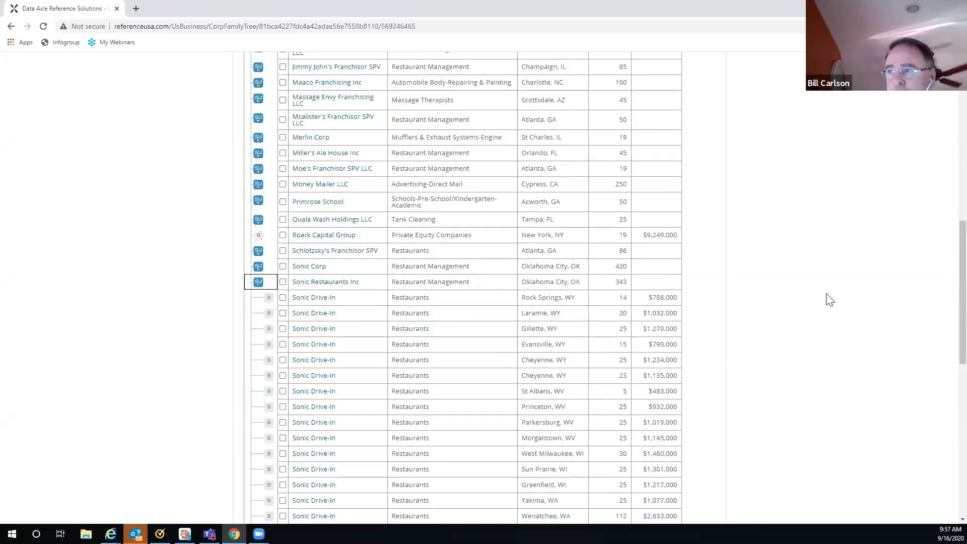
{"action": "scroll", "coordinate": [830, 300], "scroll_direction": "down", "scroll_amount": 3}
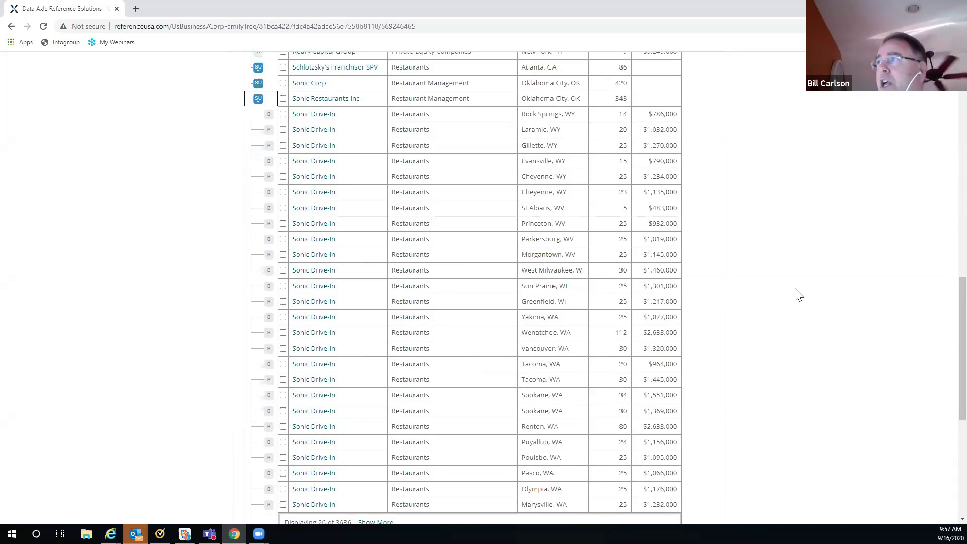
{"action": "scroll", "coordinate": [798, 294], "scroll_direction": "up", "scroll_amount": 6}
{"action": "scroll", "coordinate": [798, 295], "scroll_direction": "up", "scroll_amount": 8}
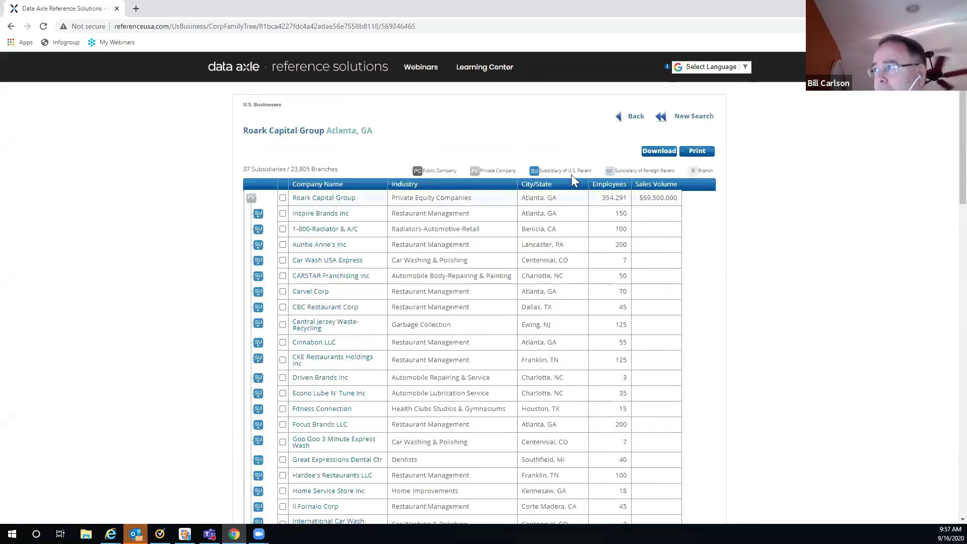
Step: Return to the search results and open the detailed business record for the Arby's in Watchung, NJ
{"action": "left_click", "coordinate": [636, 116]}
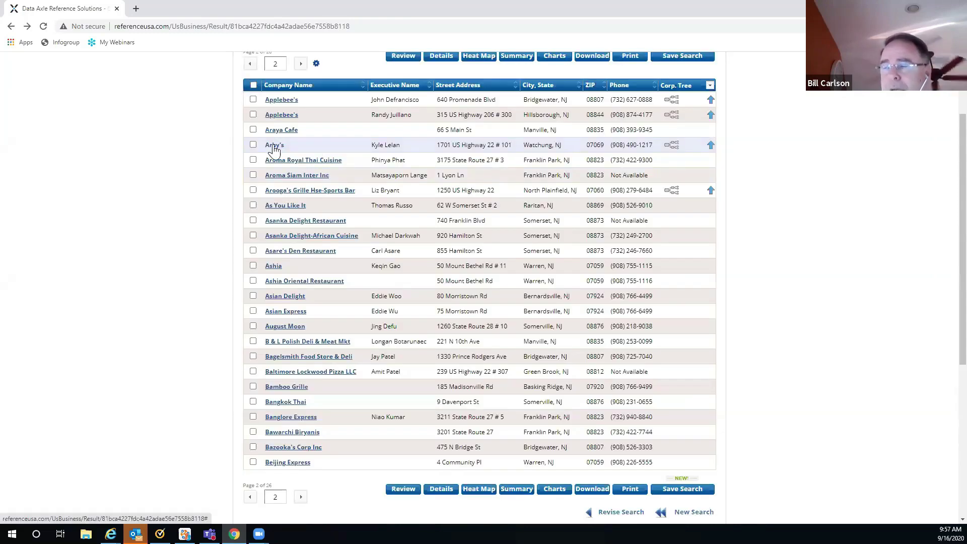
{"action": "left_click", "coordinate": [273, 147]}
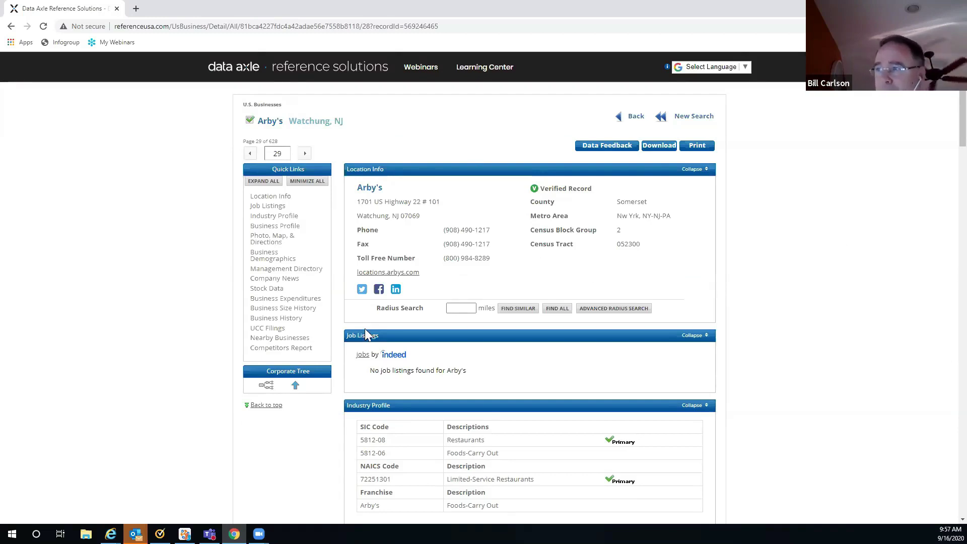
Step: Look through the Arby's record from Location Info to Business Demographics, viewing the location map under Photo, Map, & Directions and collapsing it again
{"action": "scroll", "coordinate": [365, 329], "scroll_direction": "down", "scroll_amount": 1}
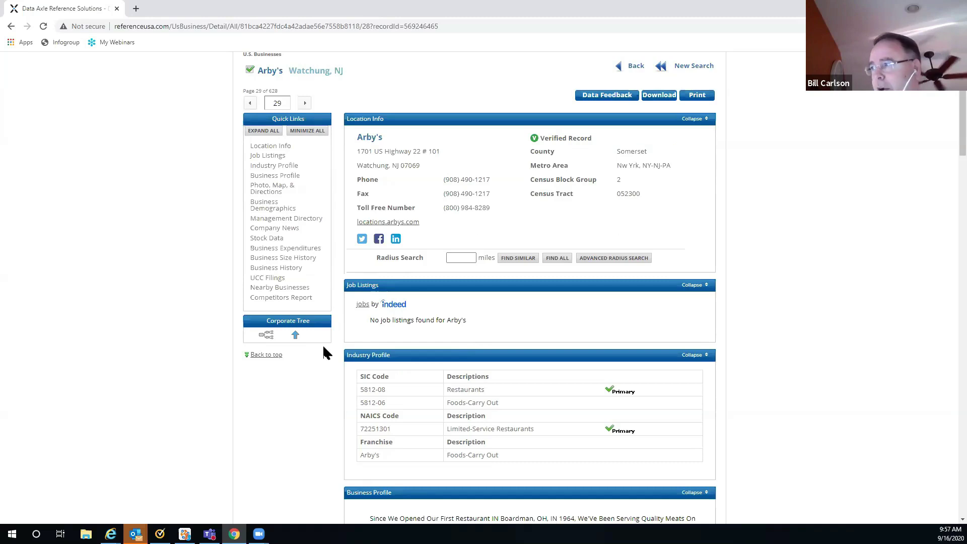
{"action": "scroll", "coordinate": [425, 352], "scroll_direction": "down", "scroll_amount": 1}
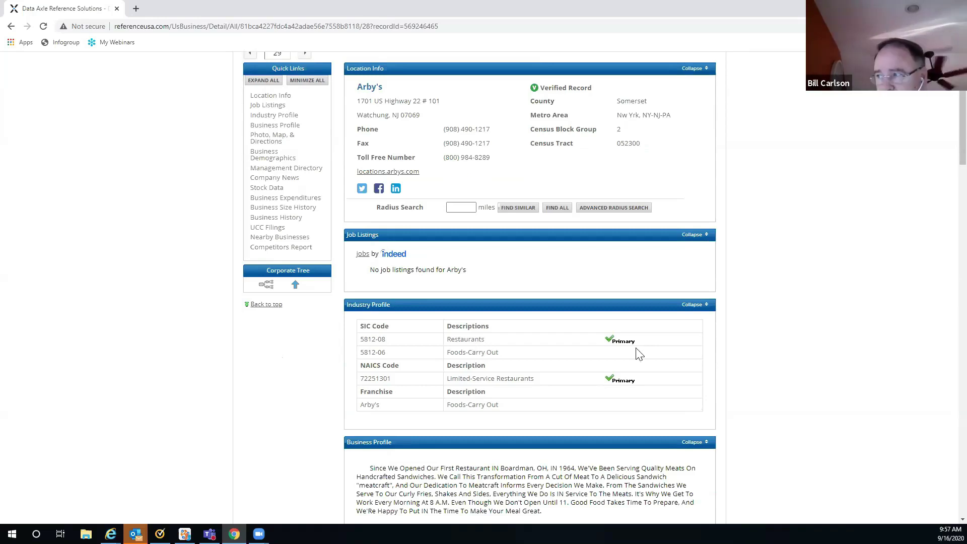
{"action": "scroll", "coordinate": [786, 284], "scroll_direction": "down", "scroll_amount": 1}
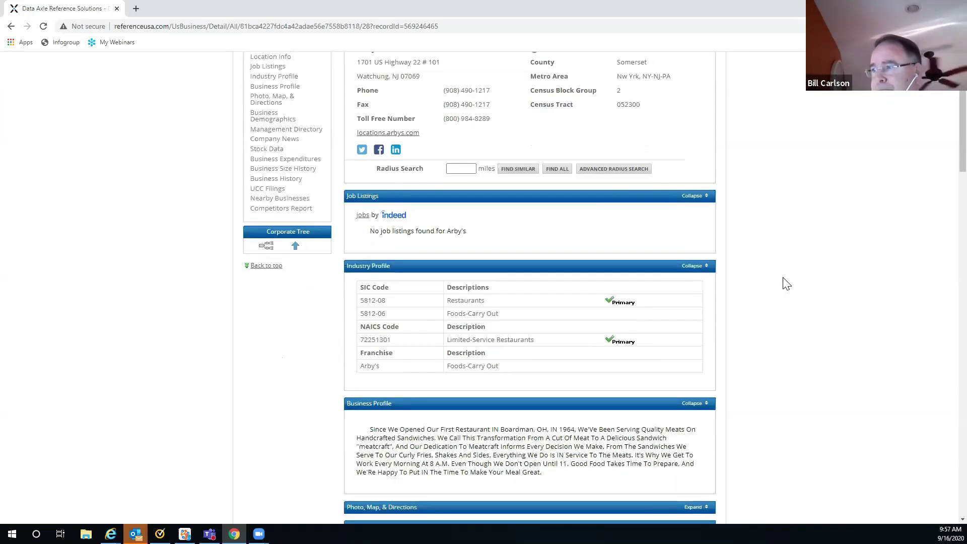
{"action": "scroll", "coordinate": [785, 282], "scroll_direction": "down", "scroll_amount": 3}
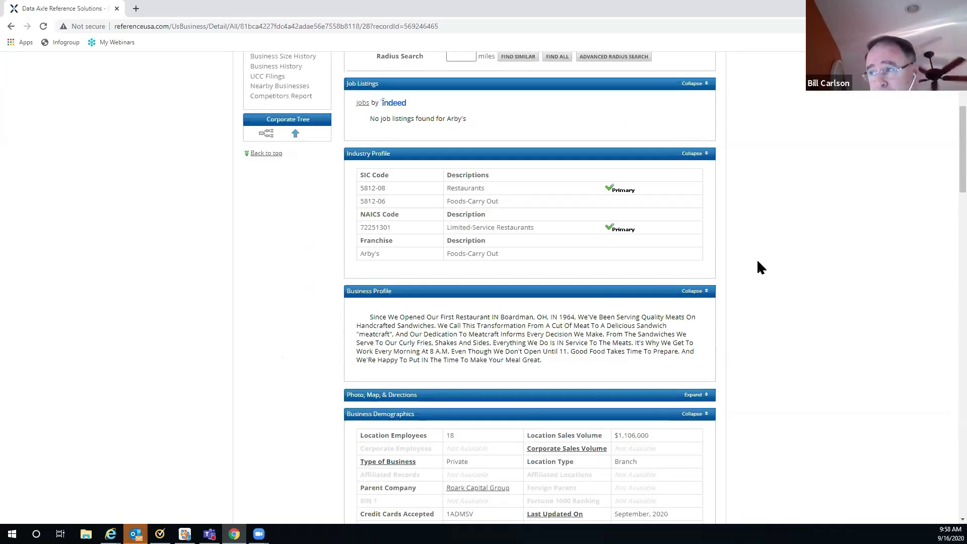
{"action": "scroll", "coordinate": [760, 267], "scroll_direction": "down", "scroll_amount": 1}
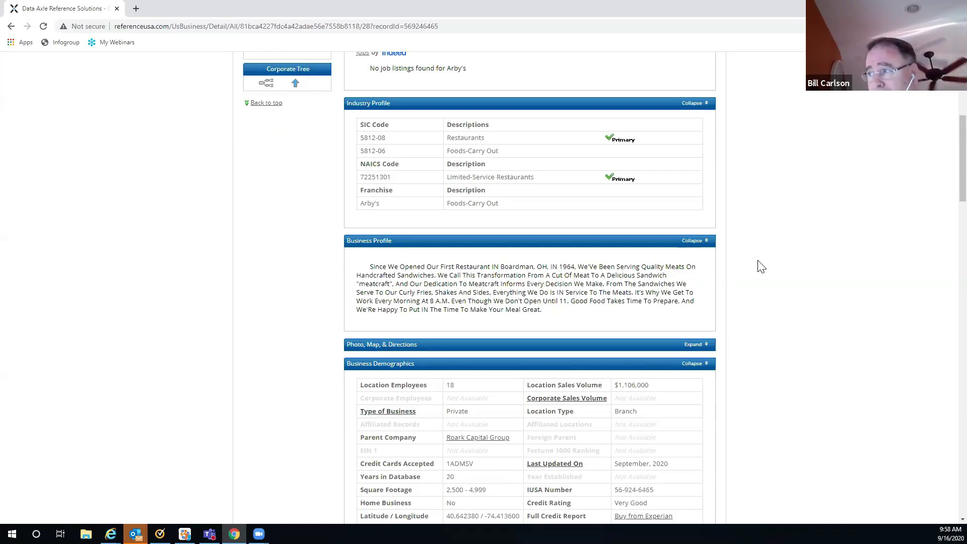
{"action": "scroll", "coordinate": [760, 267], "scroll_direction": "down", "scroll_amount": 2}
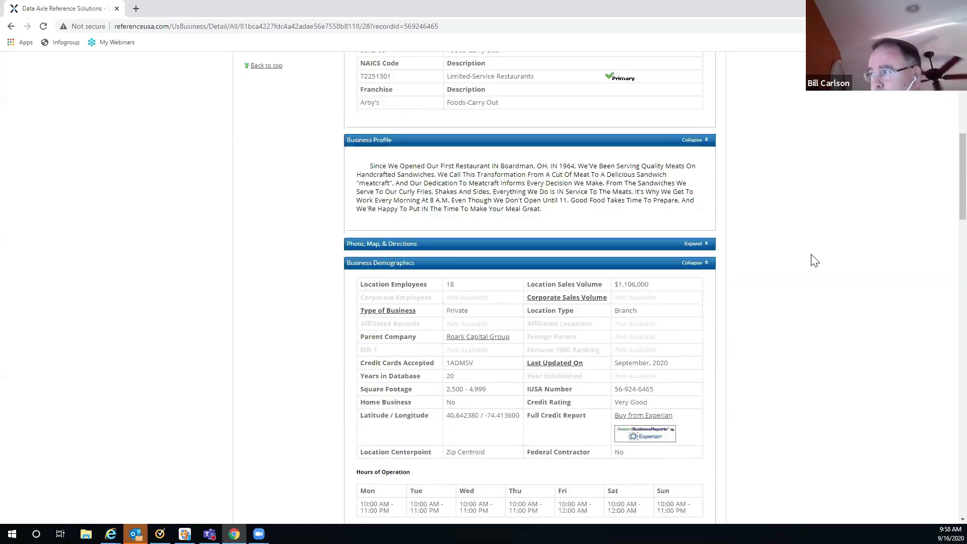
{"action": "scroll", "coordinate": [711, 231], "scroll_direction": "down", "scroll_amount": 1}
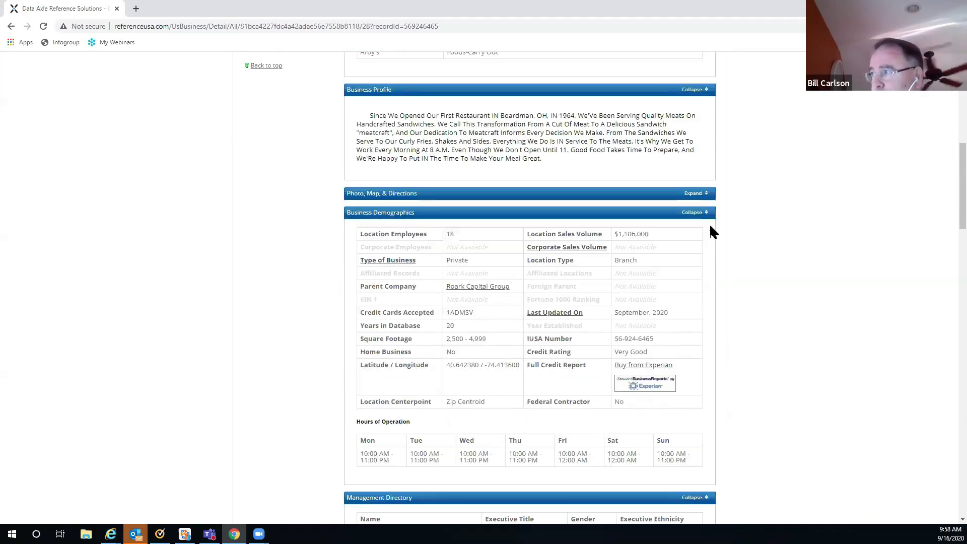
{"action": "left_click", "coordinate": [693, 193]}
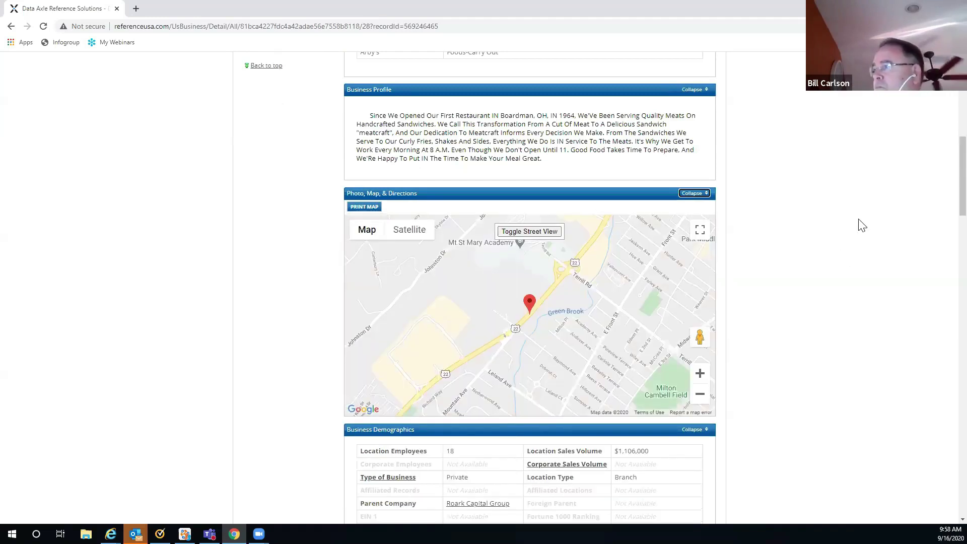
{"action": "left_click", "coordinate": [693, 194]}
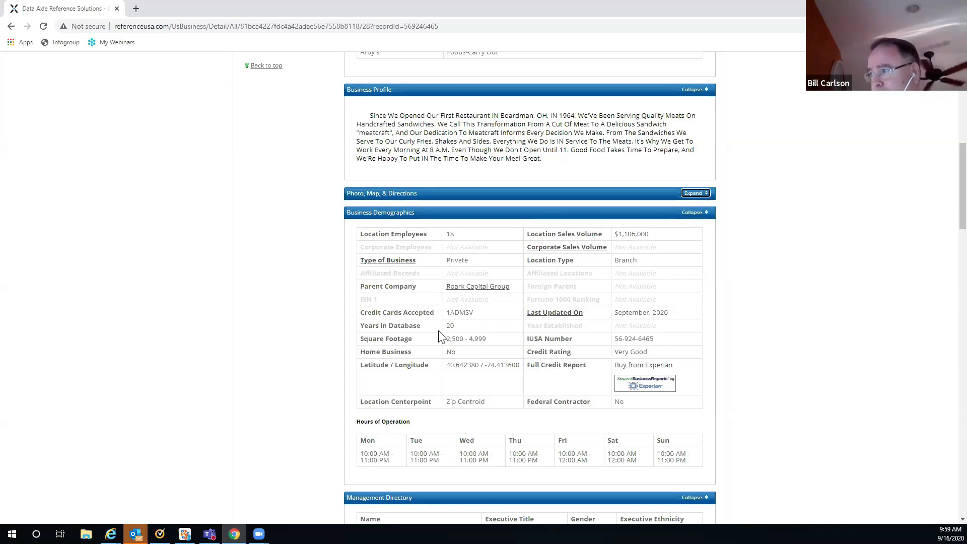
Step: Review the Business Demographics, Hours of Operation and Management Directory sections, rechecking the Location Info at the start of the record
{"action": "scroll", "coordinate": [777, 244], "scroll_direction": "down", "scroll_amount": 1}
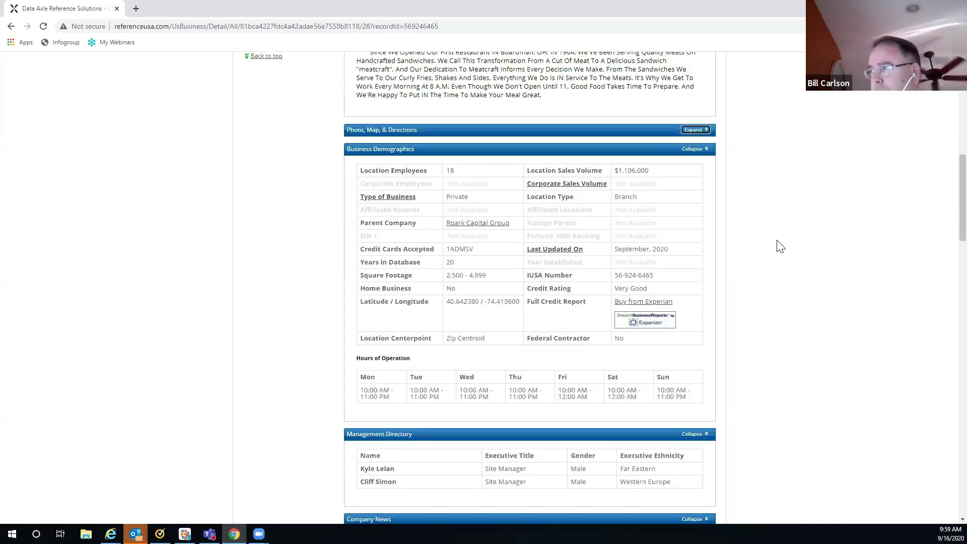
{"action": "scroll", "coordinate": [649, 211], "scroll_direction": "down", "scroll_amount": 2}
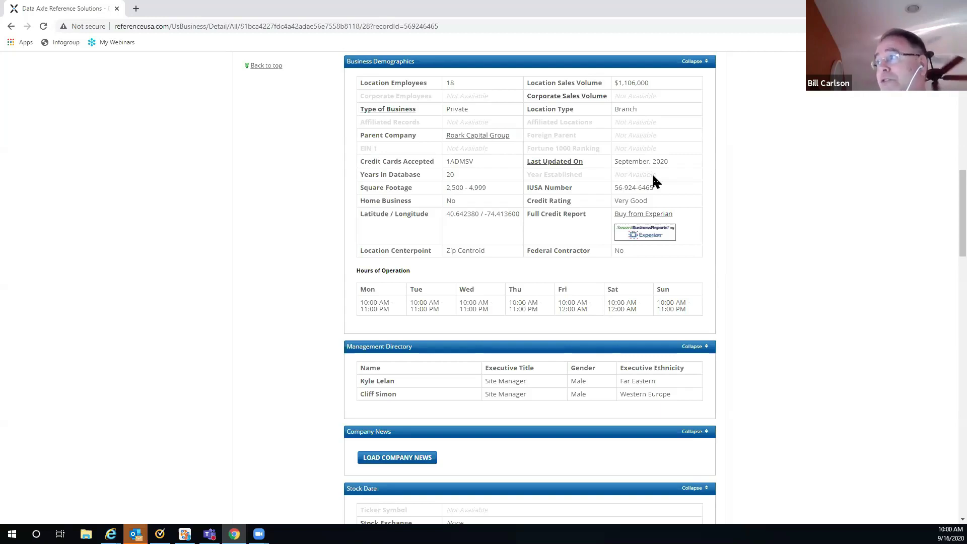
{"action": "scroll", "coordinate": [651, 178], "scroll_direction": "up", "scroll_amount": 10}
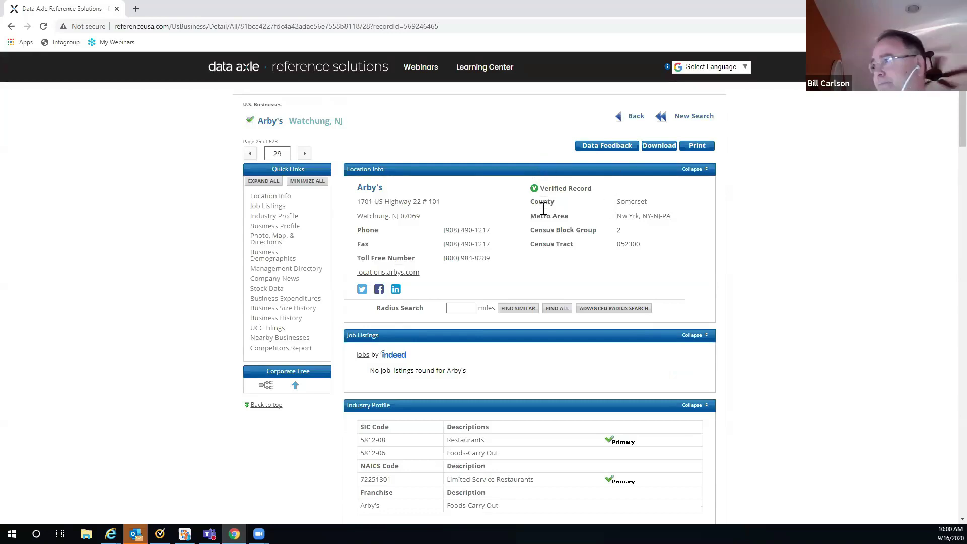
{"action": "scroll", "coordinate": [791, 220], "scroll_direction": "down", "scroll_amount": 5}
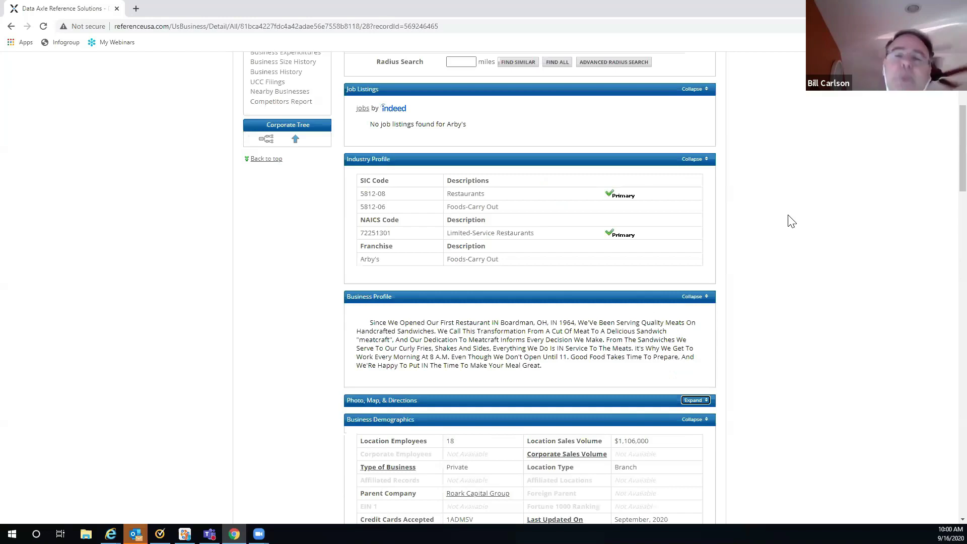
{"action": "scroll", "coordinate": [790, 221], "scroll_direction": "down", "scroll_amount": 3}
{"action": "scroll", "coordinate": [791, 217], "scroll_direction": "down", "scroll_amount": 1}
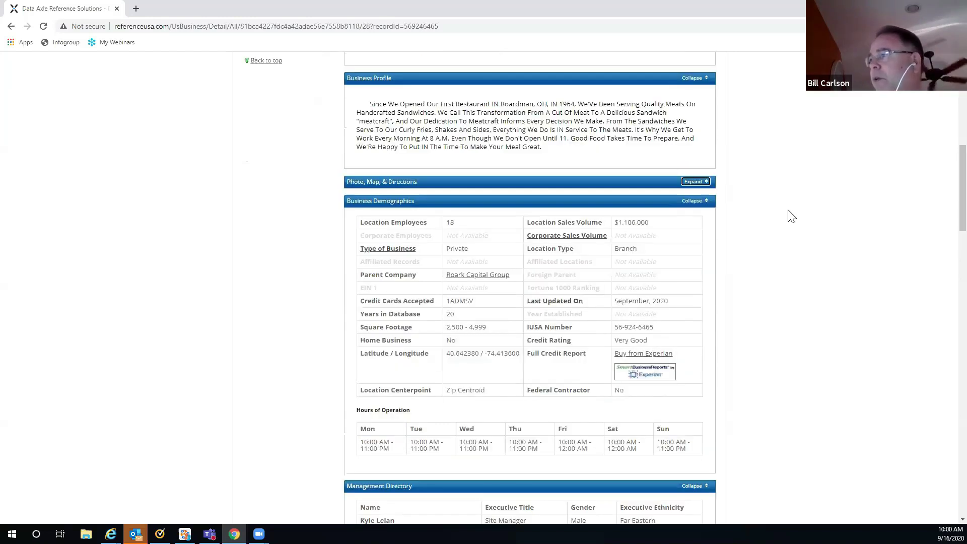
{"action": "scroll", "coordinate": [787, 211], "scroll_direction": "down", "scroll_amount": 2}
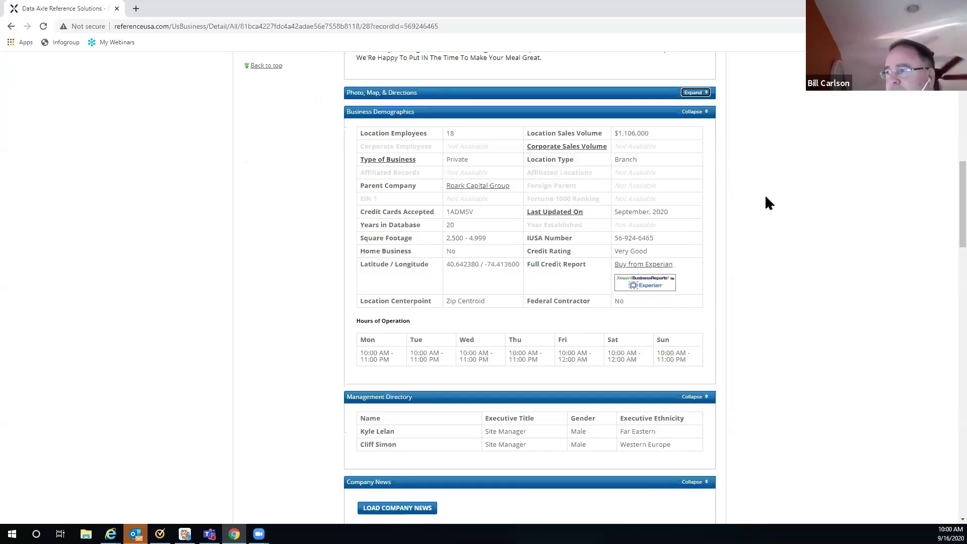
Step: Load the company news for Arby's and look through the listed articles
{"action": "scroll", "coordinate": [764, 201], "scroll_direction": "down", "scroll_amount": 4}
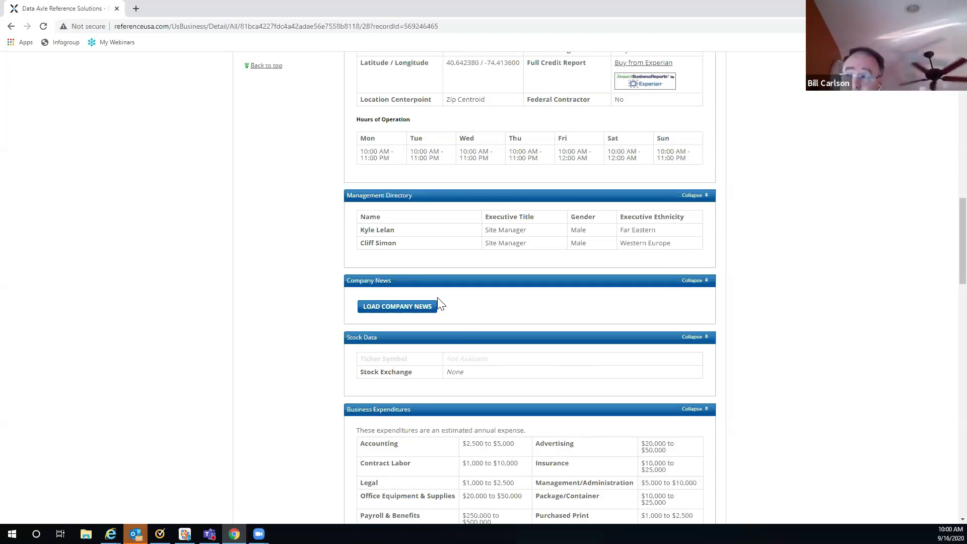
{"action": "left_click", "coordinate": [691, 280]}
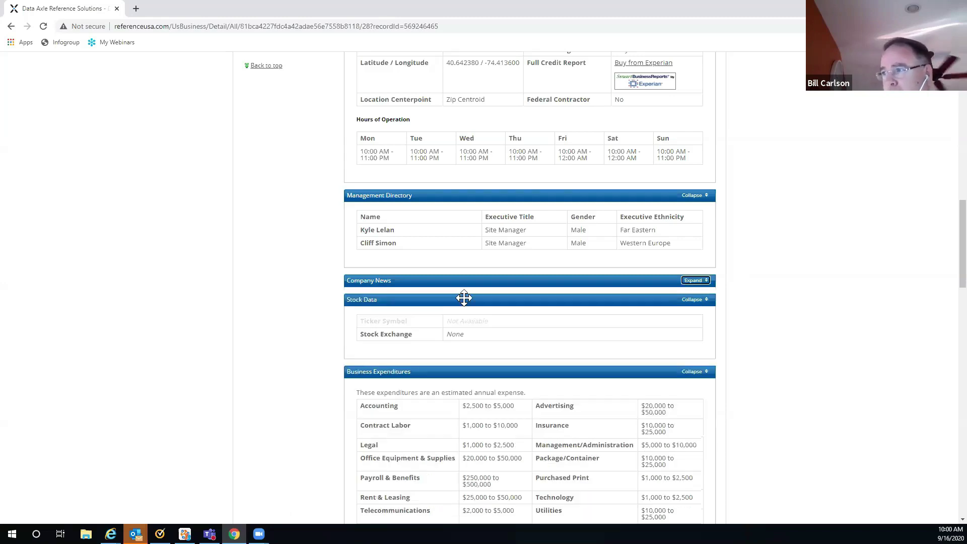
{"action": "left_click", "coordinate": [693, 280]}
{"action": "left_click", "coordinate": [404, 310]}
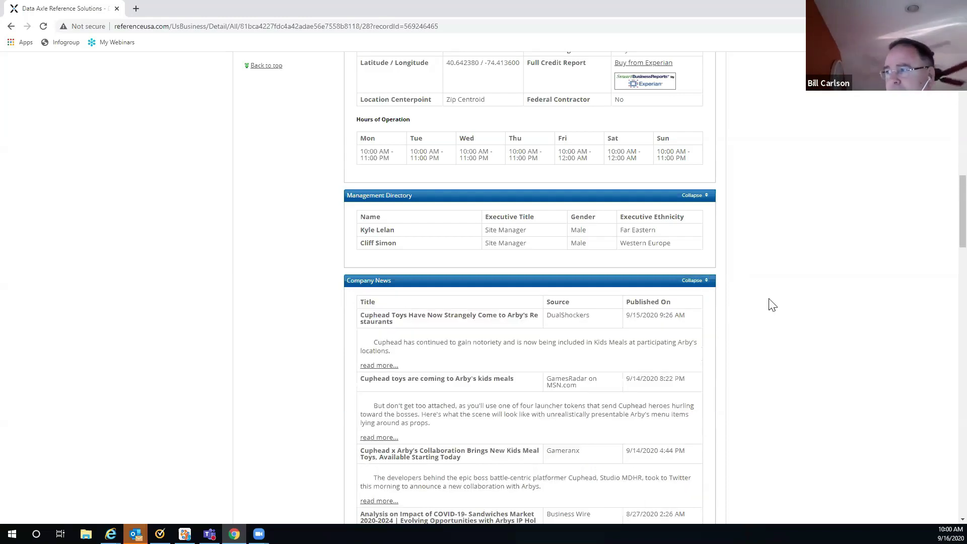
{"action": "scroll", "coordinate": [772, 304], "scroll_direction": "down", "scroll_amount": 1}
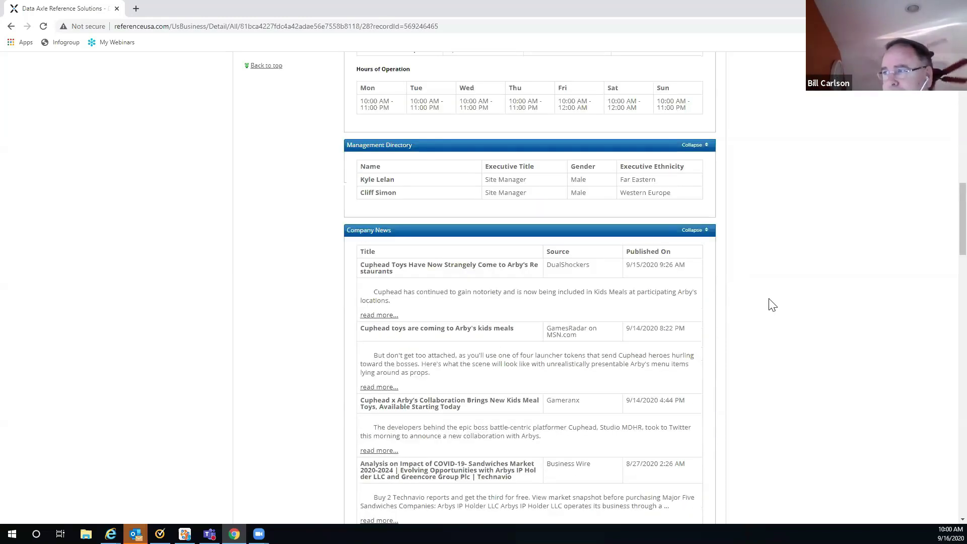
{"action": "scroll", "coordinate": [772, 305], "scroll_direction": "down", "scroll_amount": 2}
{"action": "scroll", "coordinate": [772, 305], "scroll_direction": "down", "scroll_amount": 2}
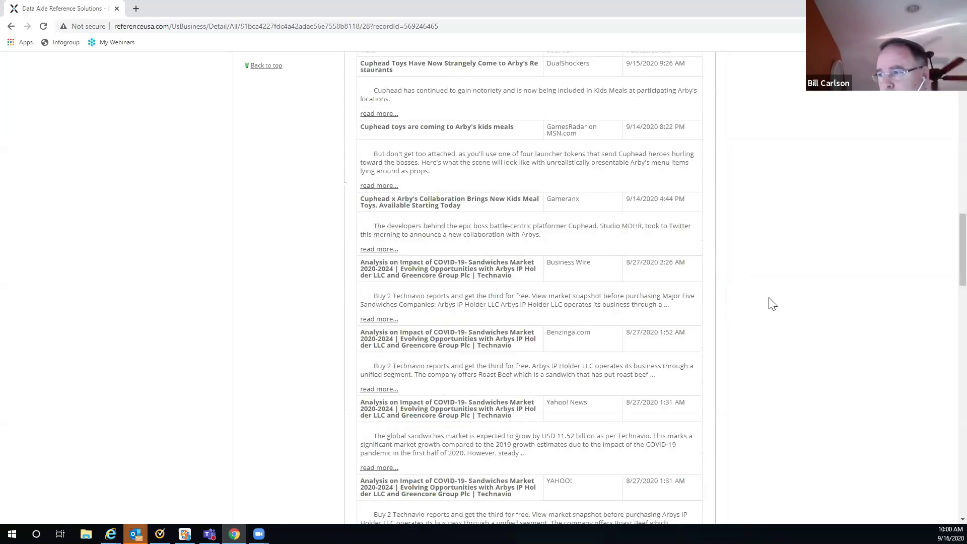
{"action": "scroll", "coordinate": [771, 304], "scroll_direction": "down", "scroll_amount": 3}
{"action": "scroll", "coordinate": [432, 341], "scroll_direction": "down", "scroll_amount": 1}
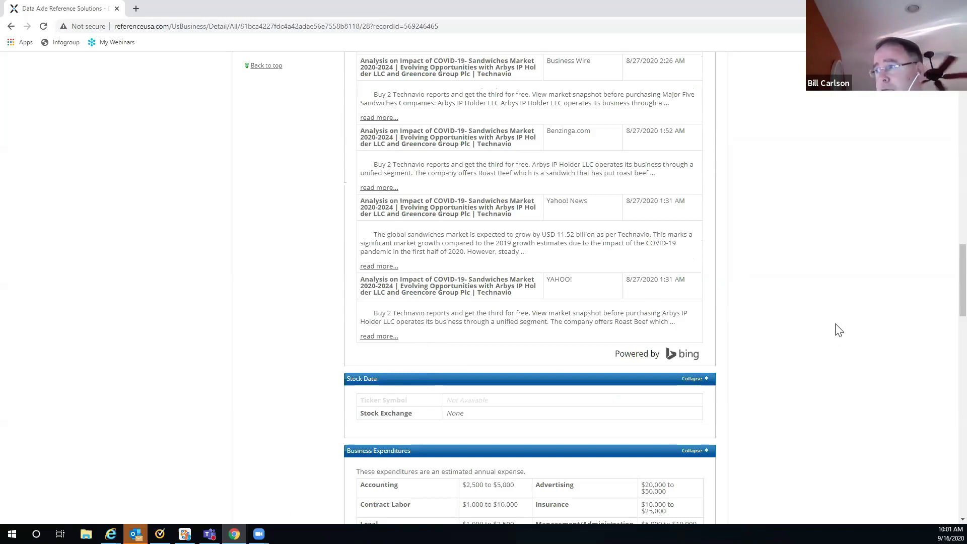
Step: Examine the Stock Data and Business Expenditures sections and glance at the Business Size History charts
{"action": "scroll", "coordinate": [837, 330], "scroll_direction": "down", "scroll_amount": 1}
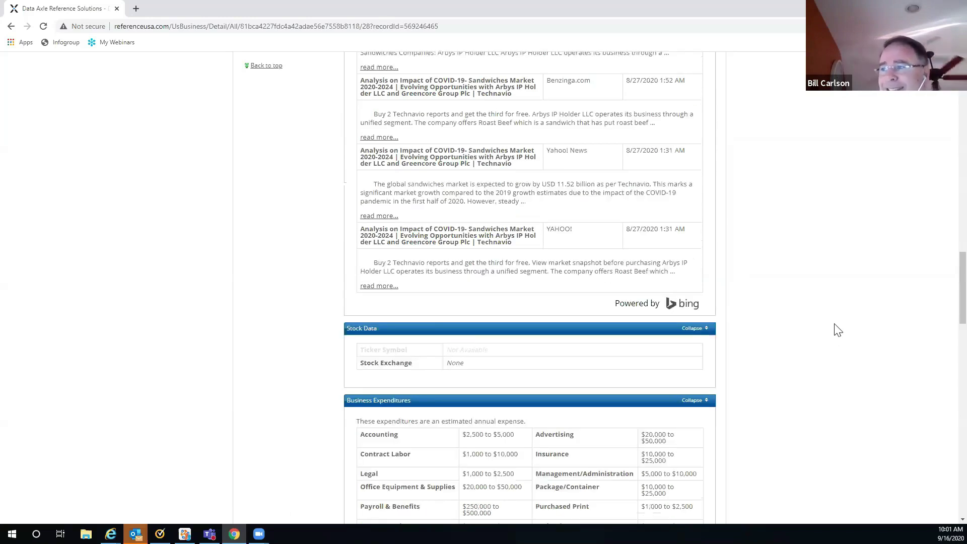
{"action": "scroll", "coordinate": [549, 309], "scroll_direction": "down", "scroll_amount": 1}
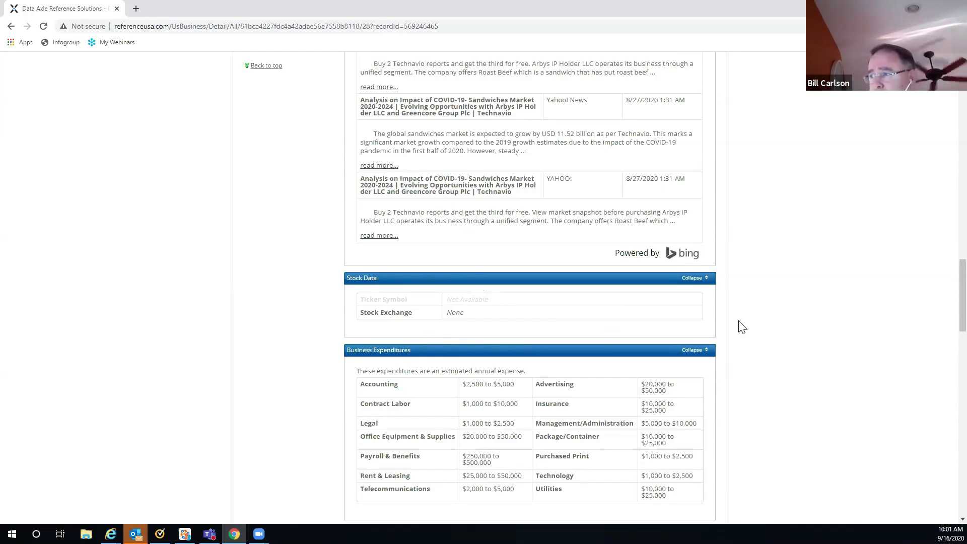
{"action": "scroll", "coordinate": [742, 327], "scroll_direction": "down", "scroll_amount": 1}
{"action": "scroll", "coordinate": [735, 327], "scroll_direction": "down", "scroll_amount": 1}
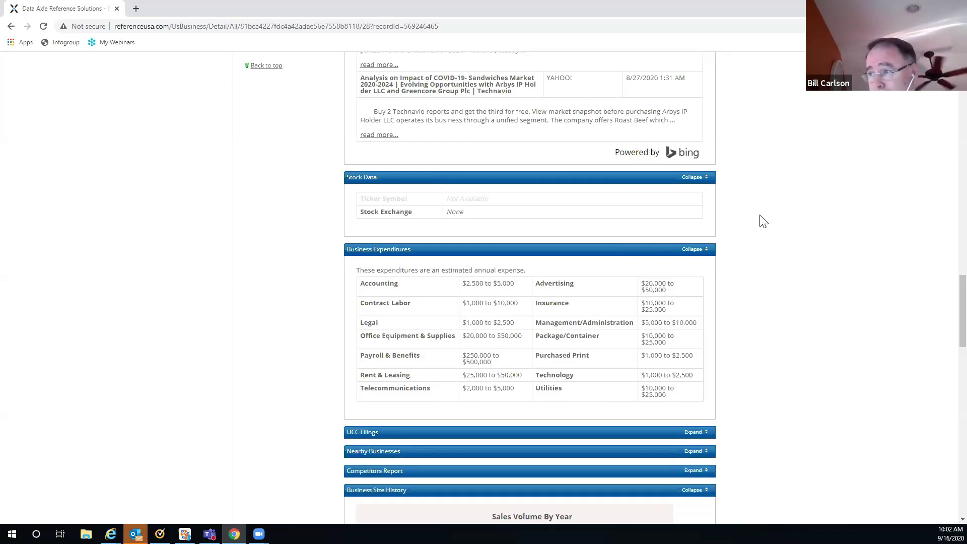
{"action": "scroll", "coordinate": [761, 220], "scroll_direction": "down", "scroll_amount": 1}
{"action": "scroll", "coordinate": [753, 212], "scroll_direction": "down", "scroll_amount": 4}
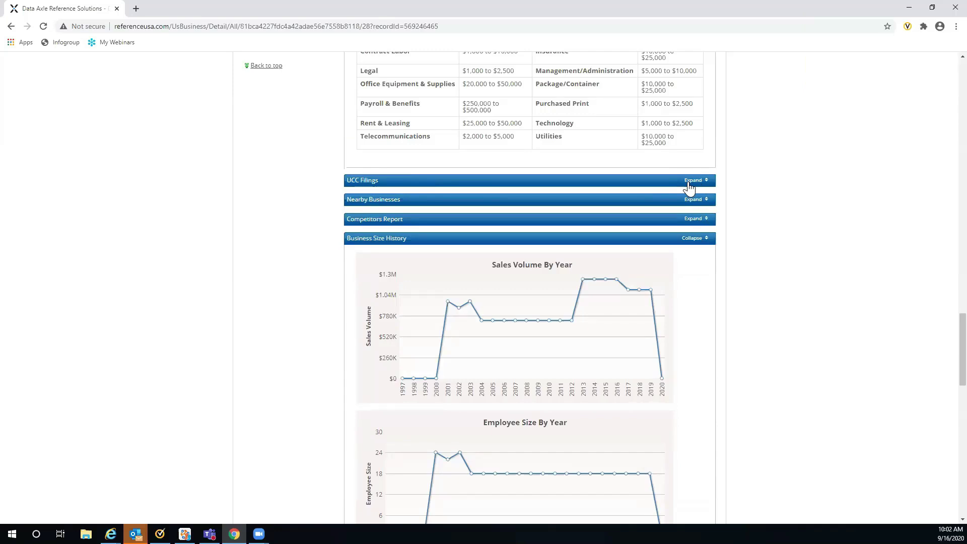
{"action": "scroll", "coordinate": [770, 245], "scroll_direction": "up", "scroll_amount": 1}
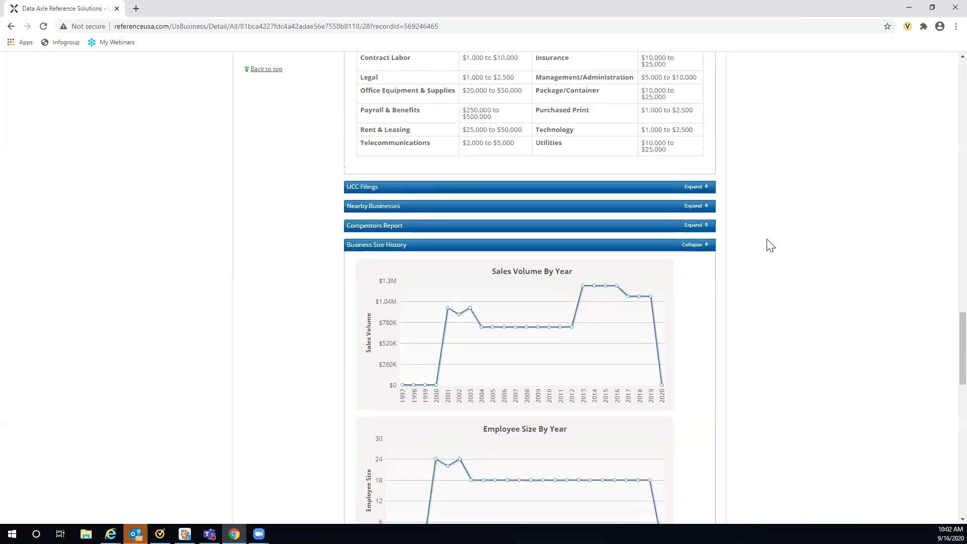
{"action": "scroll", "coordinate": [770, 245], "scroll_direction": "up", "scroll_amount": 2}
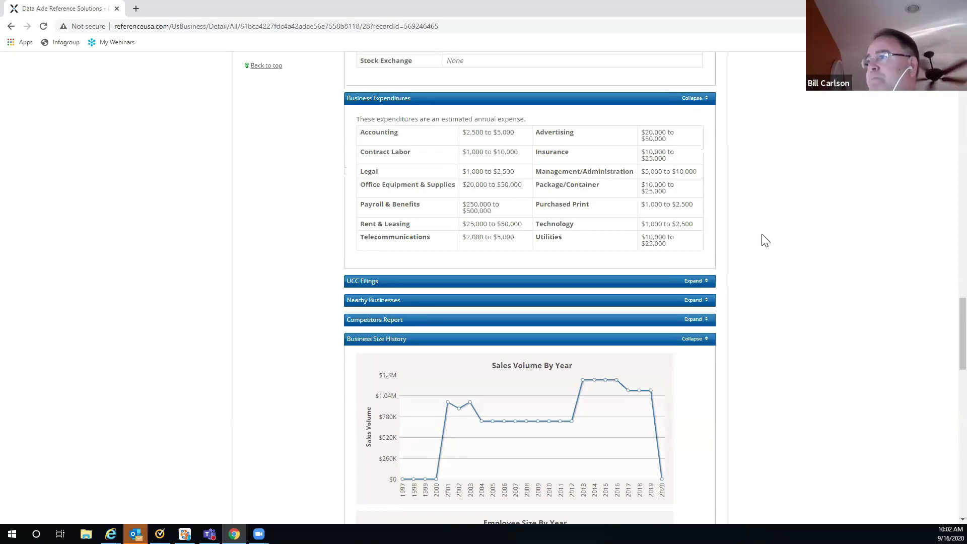
Step: Expand the UCC Filings and Nearby Businesses sections and look over their contents
{"action": "scroll", "coordinate": [584, 218], "scroll_direction": "down", "scroll_amount": 2}
{"action": "left_click", "coordinate": [695, 181]}
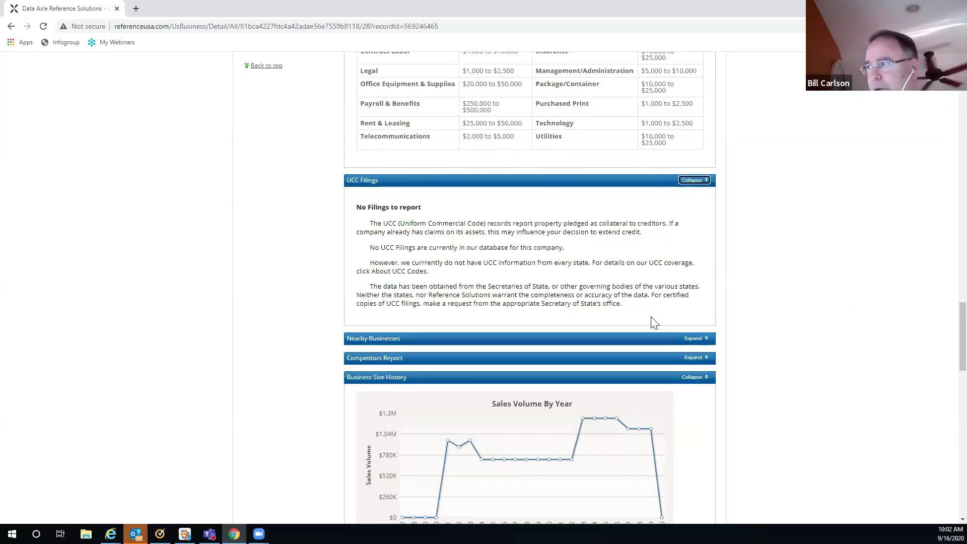
{"action": "left_click", "coordinate": [692, 339]}
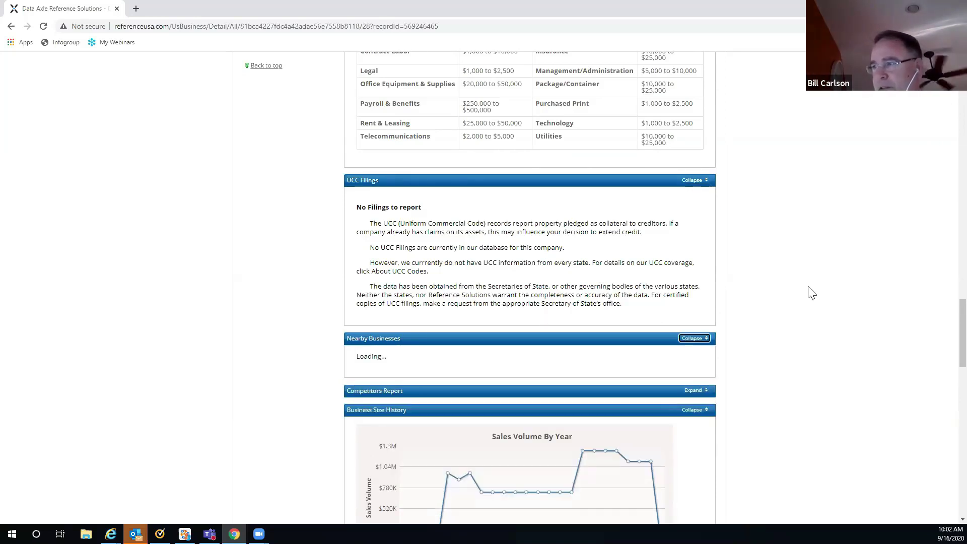
{"action": "scroll", "coordinate": [810, 292], "scroll_direction": "down", "scroll_amount": 1}
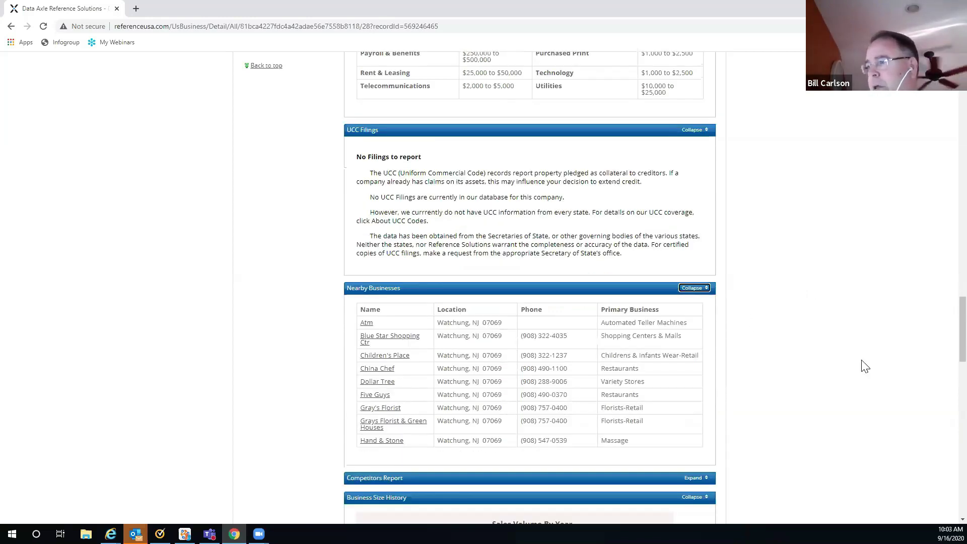
{"action": "scroll", "coordinate": [861, 362], "scroll_direction": "down", "scroll_amount": 1}
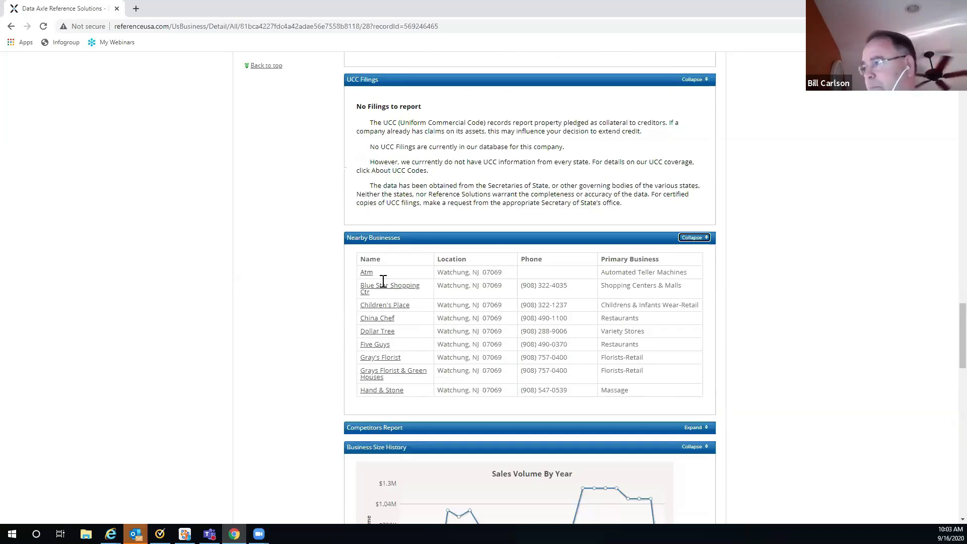
Step: Expand the Competitors Report and look over its businesses and the sales volume and employee size charts
{"action": "scroll", "coordinate": [670, 360], "scroll_direction": "down", "scroll_amount": 1}
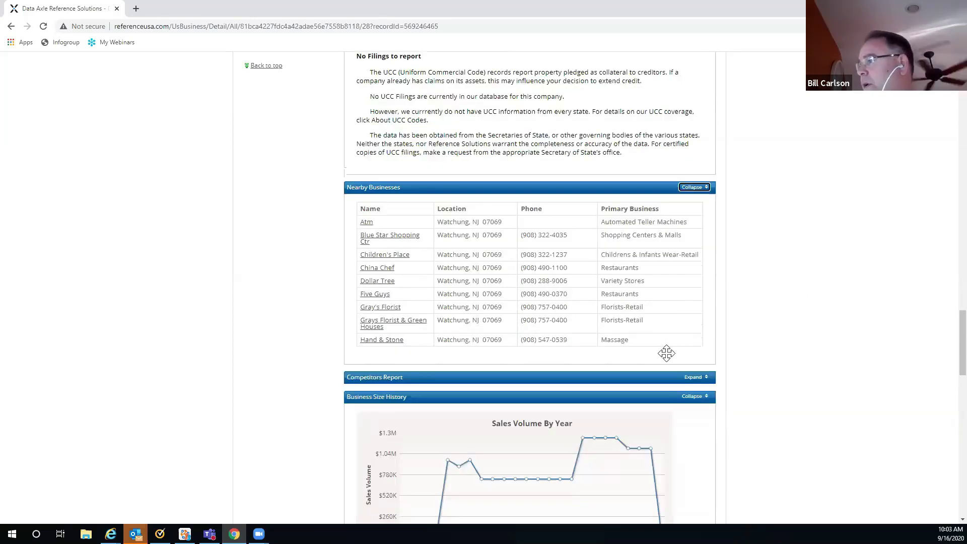
{"action": "left_click", "coordinate": [693, 378]}
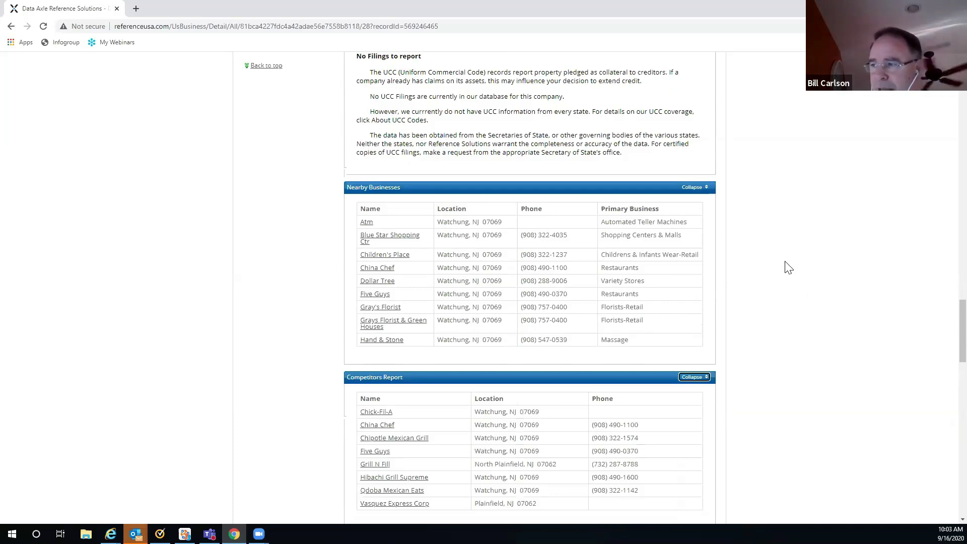
{"action": "scroll", "coordinate": [788, 267], "scroll_direction": "down", "scroll_amount": 2}
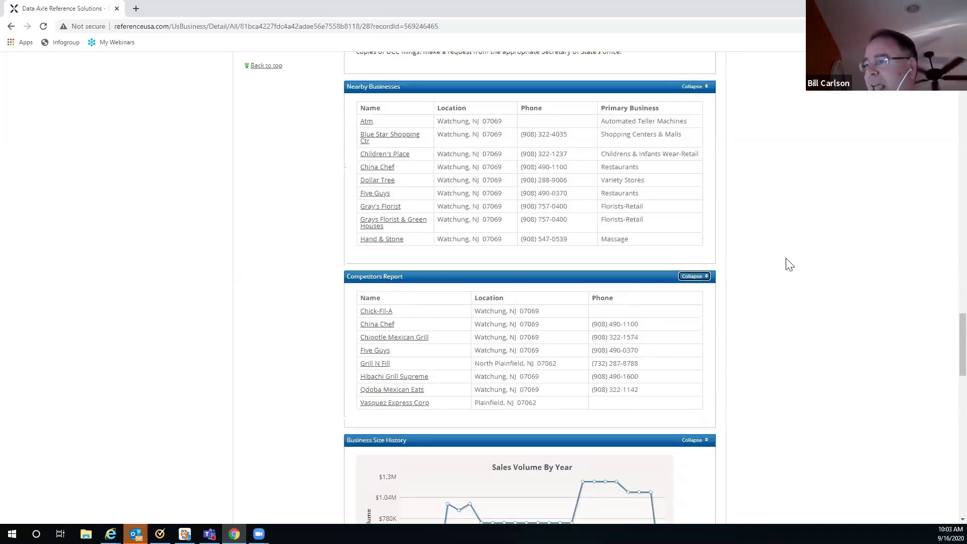
{"action": "scroll", "coordinate": [789, 265], "scroll_direction": "down", "scroll_amount": 6}
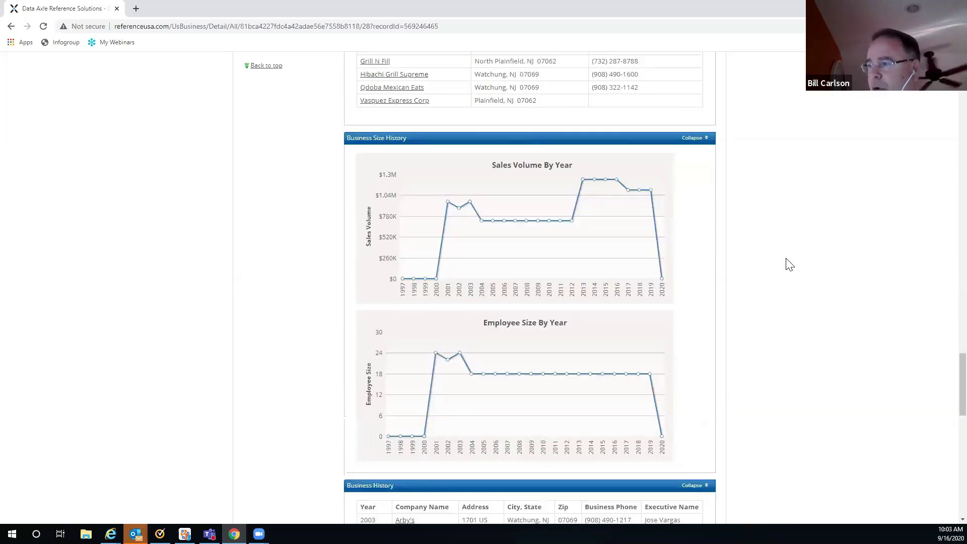
Step: Review the year-by-year Business History table in the Arby's record
{"action": "scroll", "coordinate": [788, 264], "scroll_direction": "down", "scroll_amount": 2}
{"action": "scroll", "coordinate": [788, 264], "scroll_direction": "down", "scroll_amount": 3}
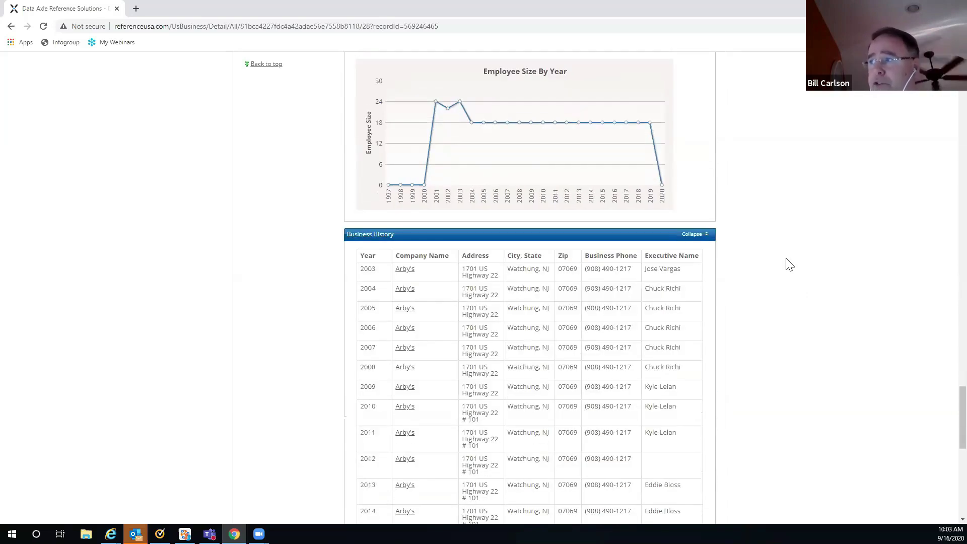
{"action": "scroll", "coordinate": [789, 264], "scroll_direction": "down", "scroll_amount": 3}
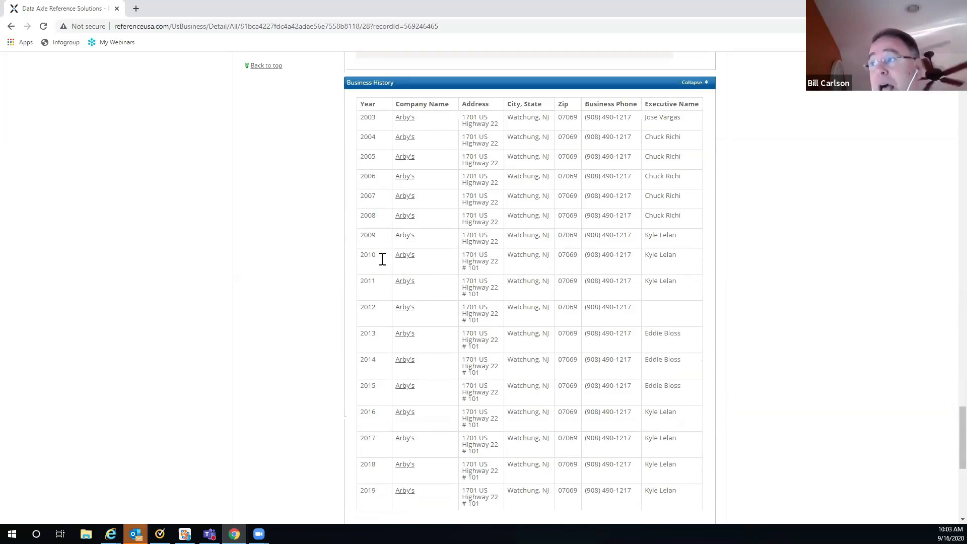
Step: Open the 2010 historical record for Arby's, switch its data year to 2006 and return to the current record
{"action": "left_click", "coordinate": [405, 259]}
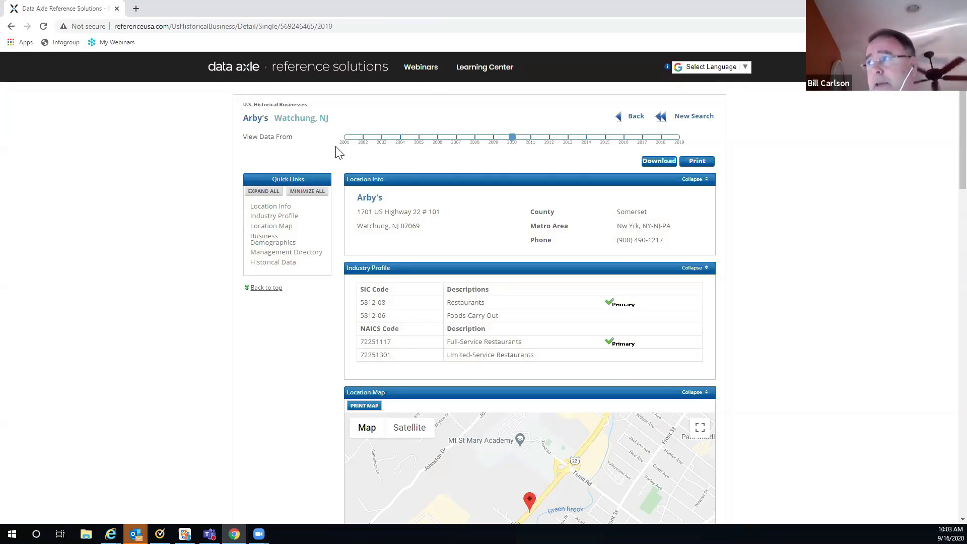
{"action": "mouse_move", "coordinate": [512, 142]}
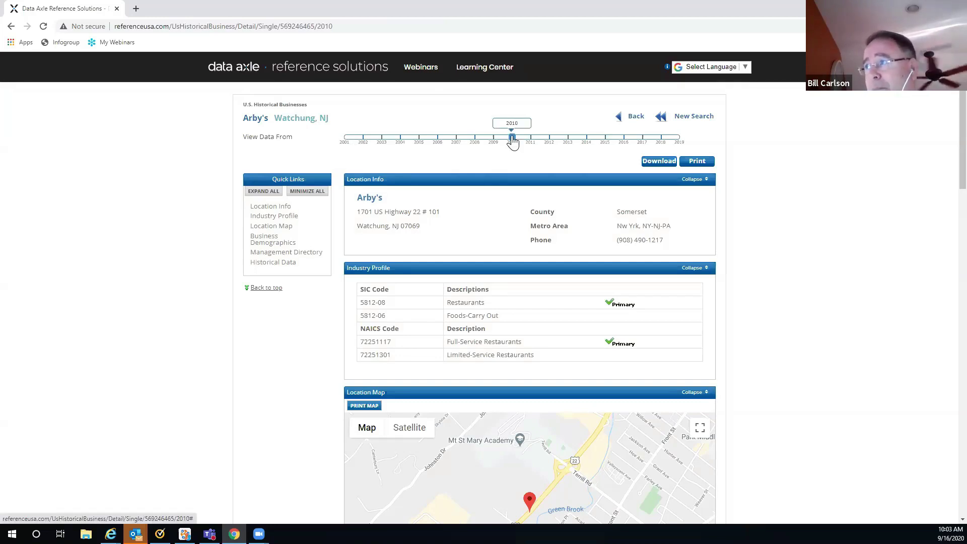
{"action": "left_click_drag", "start_coordinate": [513, 141], "coordinate": [446, 142]}
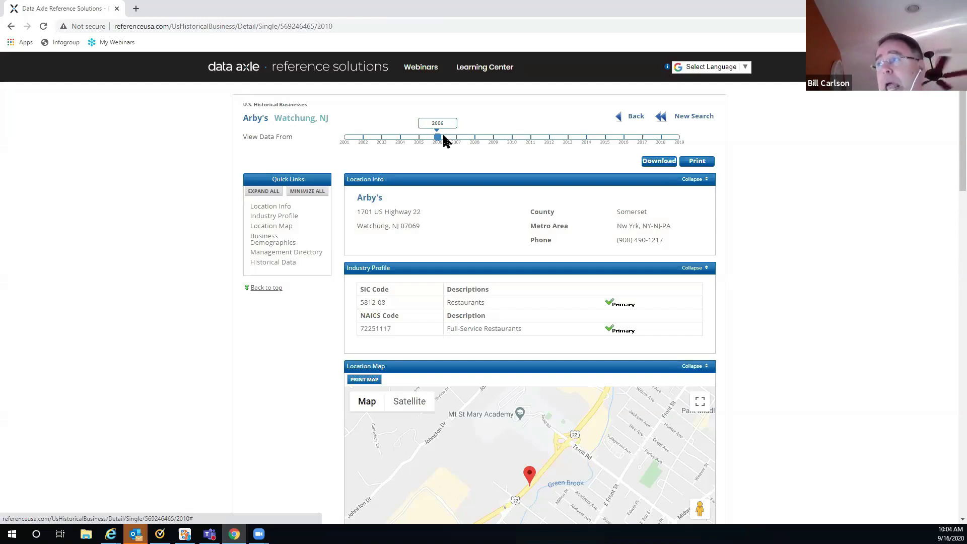
{"action": "left_click", "coordinate": [635, 118]}
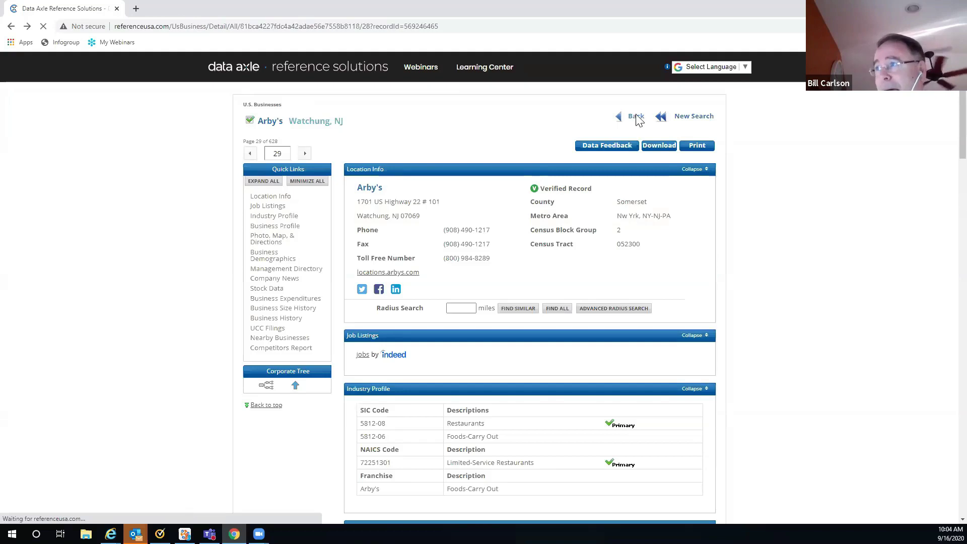
Step: Glance through the Arby's record down to its end and return to the restaurant results list
{"action": "scroll", "coordinate": [755, 179], "scroll_direction": "down", "scroll_amount": 5}
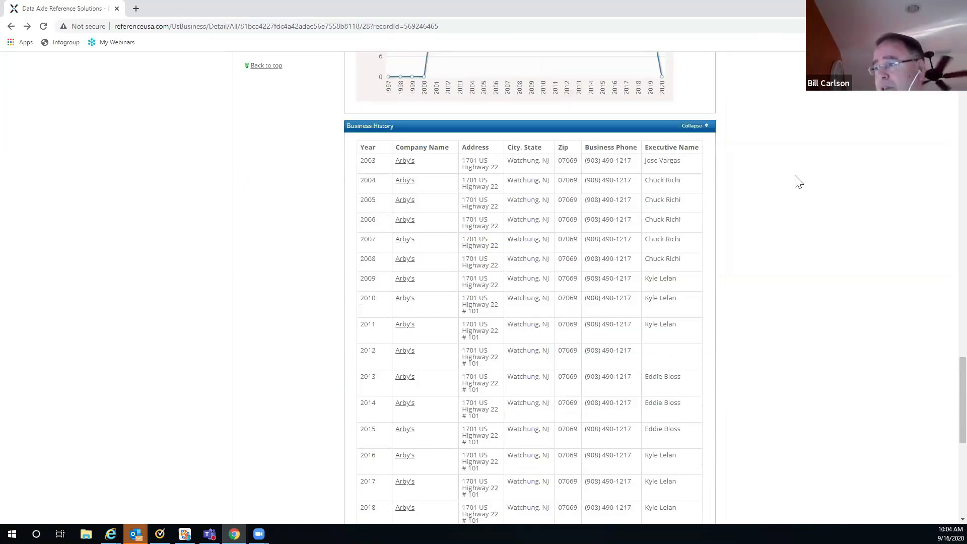
{"action": "scroll", "coordinate": [796, 182], "scroll_direction": "down", "scroll_amount": 5}
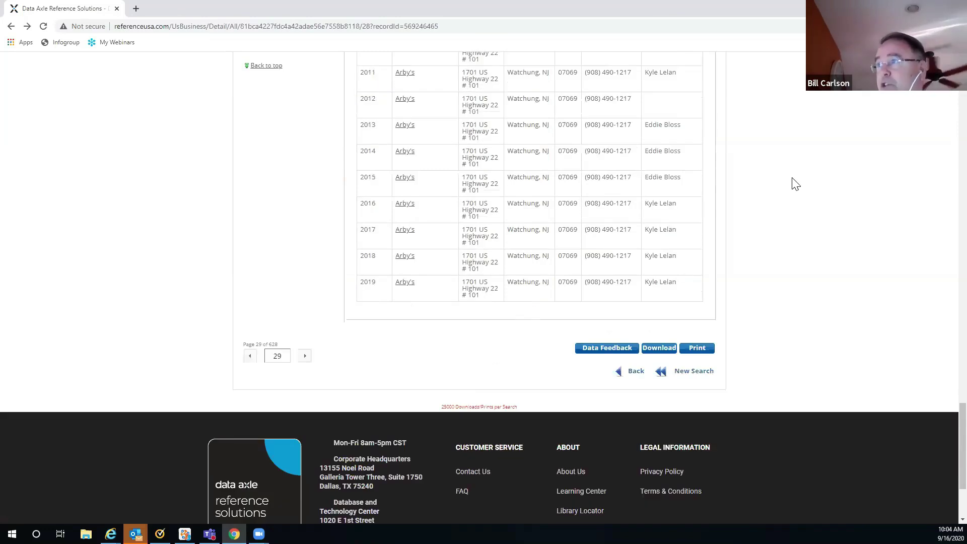
{"action": "scroll", "coordinate": [795, 184], "scroll_direction": "up", "scroll_amount": 4}
{"action": "scroll", "coordinate": [794, 184], "scroll_direction": "up", "scroll_amount": 10}
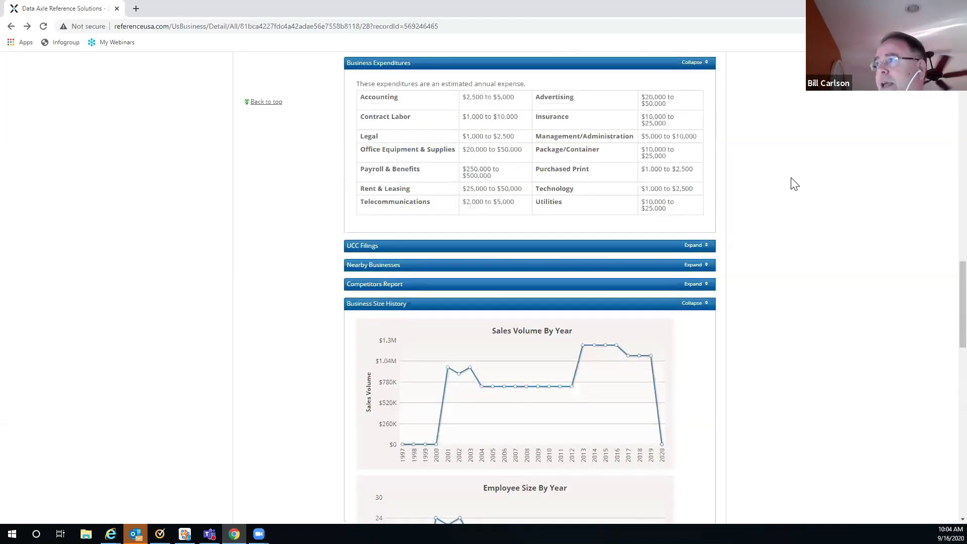
{"action": "scroll", "coordinate": [794, 184], "scroll_direction": "up", "scroll_amount": 10}
{"action": "scroll", "coordinate": [795, 184], "scroll_direction": "up", "scroll_amount": 6}
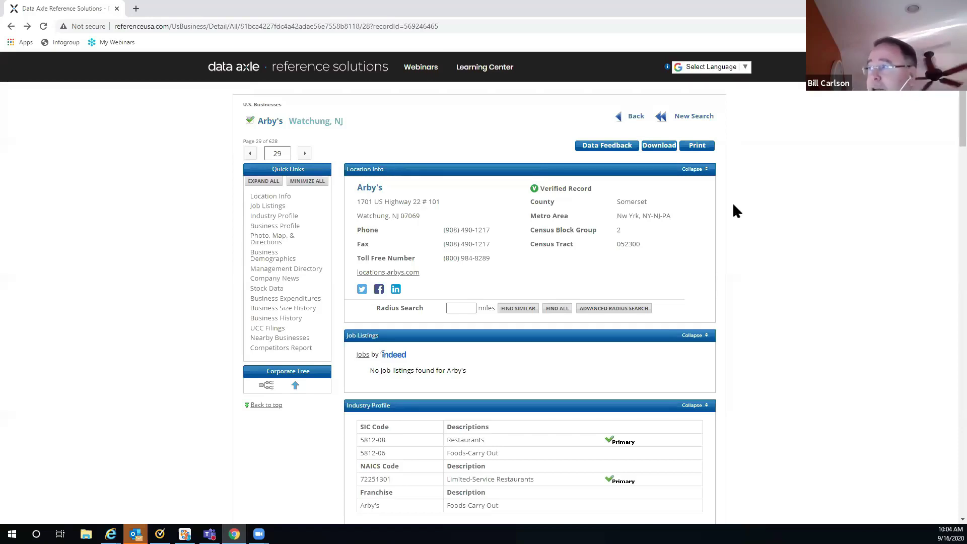
{"action": "left_click", "coordinate": [633, 119]}
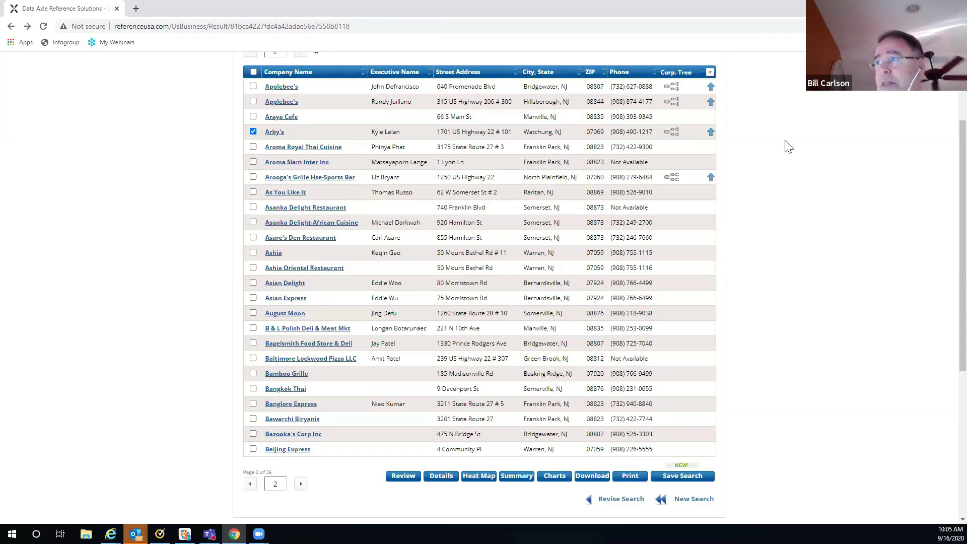
Step: Deselect Arby's and go to page 1 of the restaurant results
{"action": "left_click", "coordinate": [253, 132]}
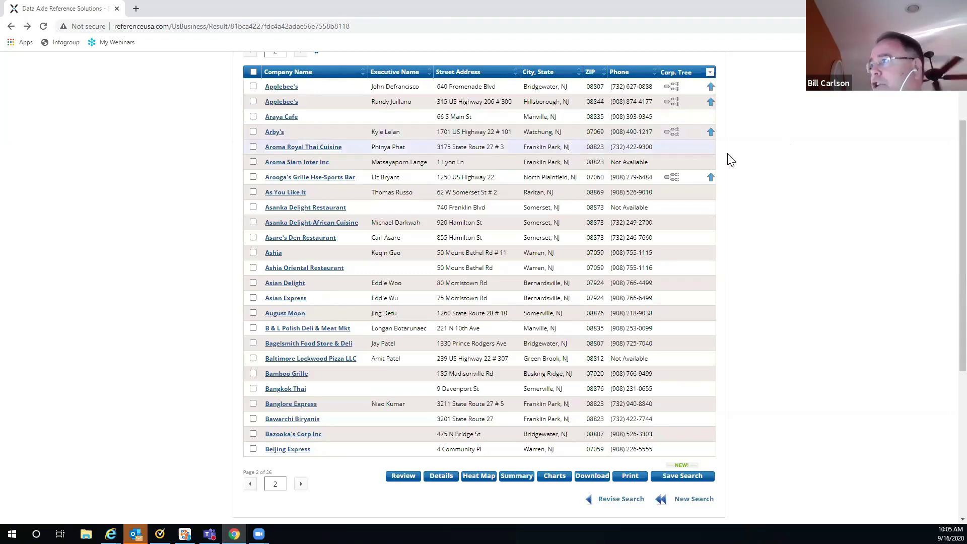
{"action": "scroll", "coordinate": [408, 151], "scroll_direction": "up", "scroll_amount": 3}
{"action": "left_click", "coordinate": [249, 166]}
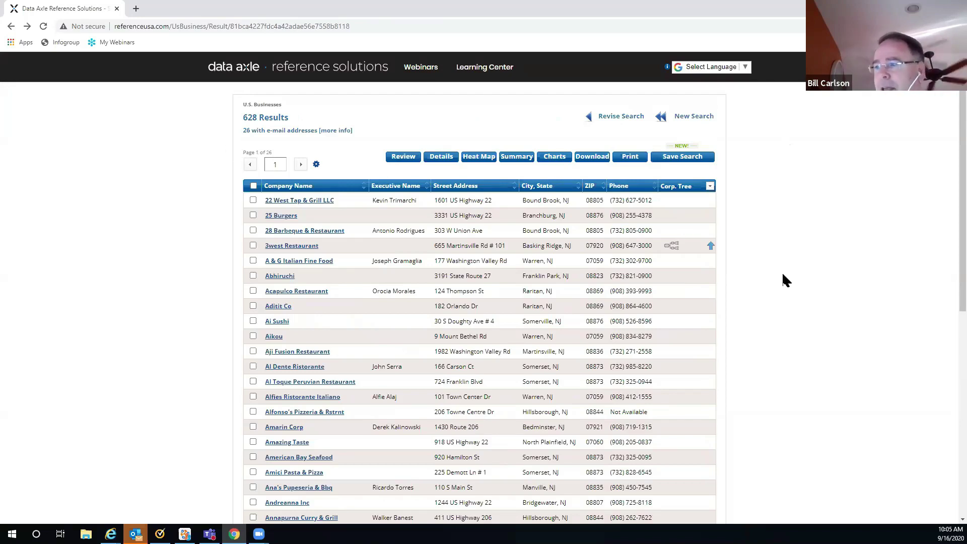
{"action": "scroll", "coordinate": [785, 279], "scroll_direction": "down", "scroll_amount": 1}
{"action": "scroll", "coordinate": [768, 267], "scroll_direction": "up", "scroll_amount": 1}
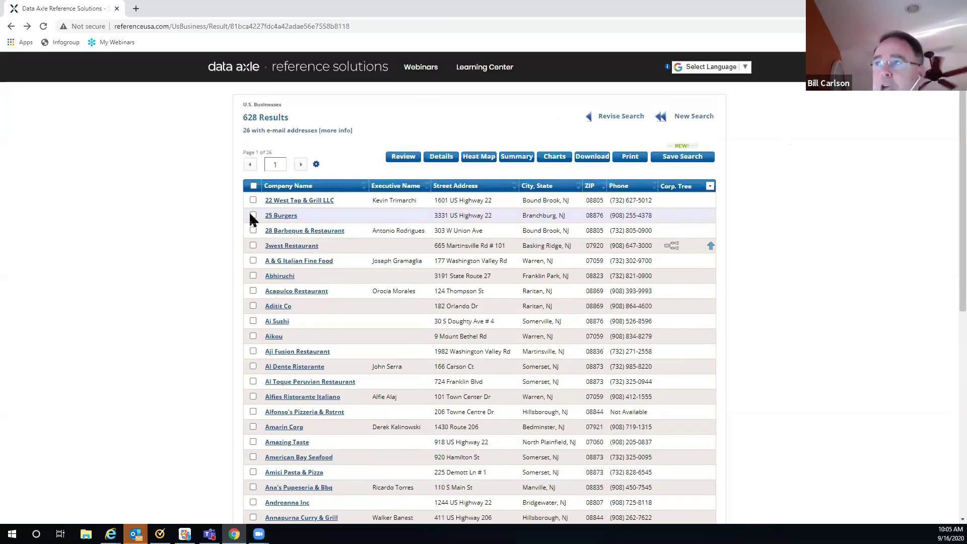
Step: Select all records on pages 1 through 4 of the restaurant results
{"action": "left_click", "coordinate": [253, 187]}
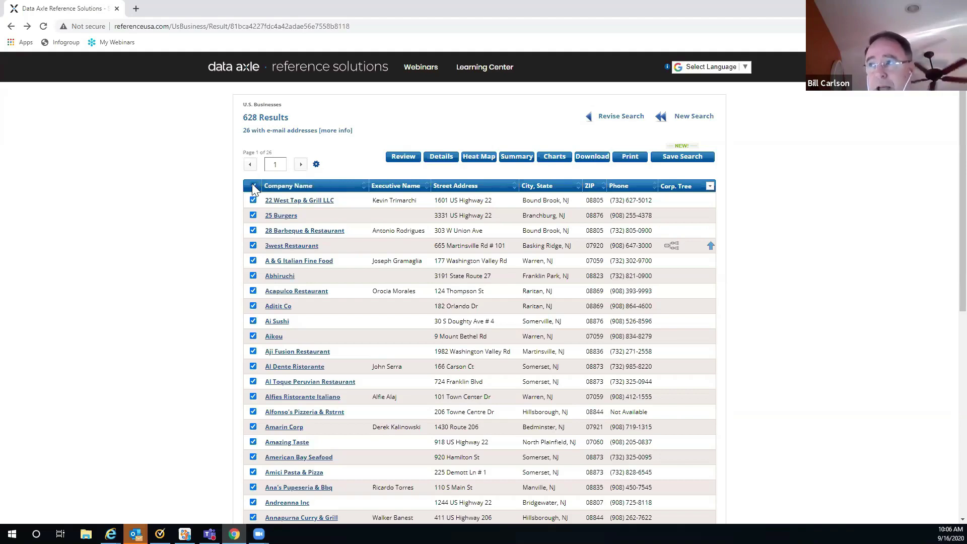
{"action": "left_click", "coordinate": [302, 165]}
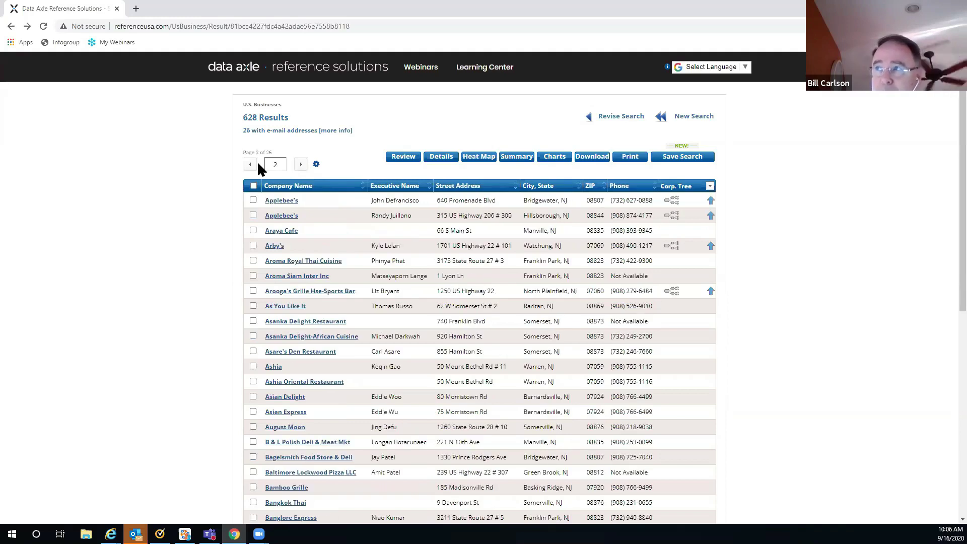
{"action": "left_click", "coordinate": [253, 186]}
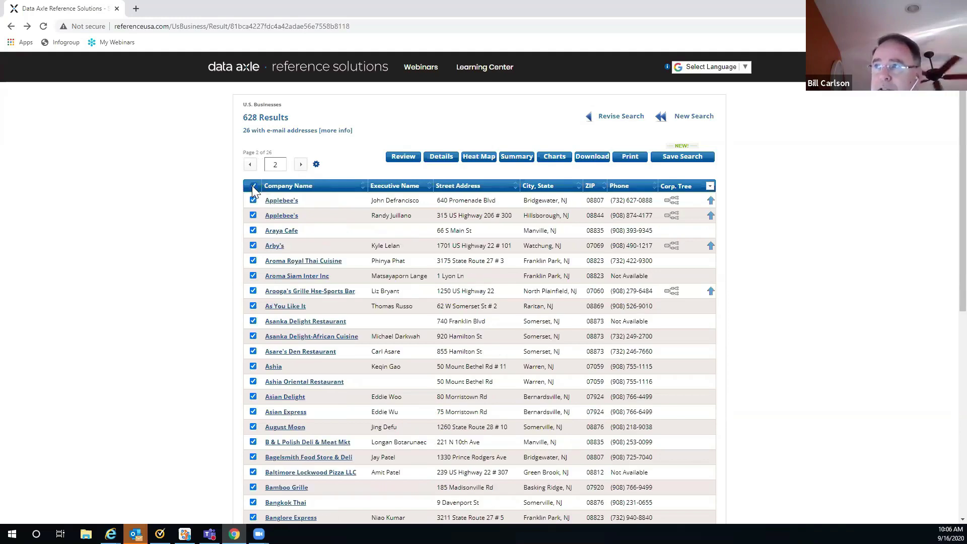
{"action": "left_click", "coordinate": [301, 164]}
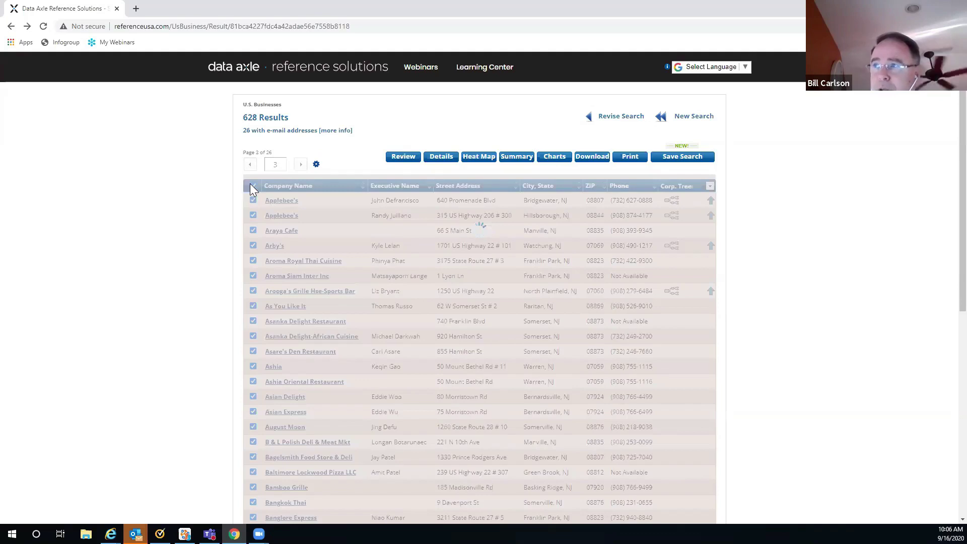
{"action": "left_click", "coordinate": [253, 185]}
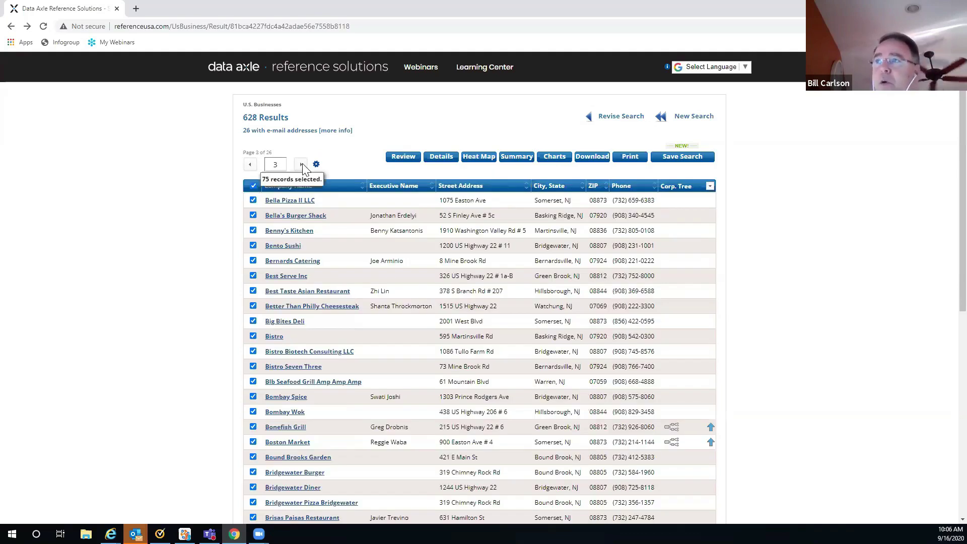
{"action": "left_click", "coordinate": [302, 165]}
{"action": "left_click", "coordinate": [253, 186]}
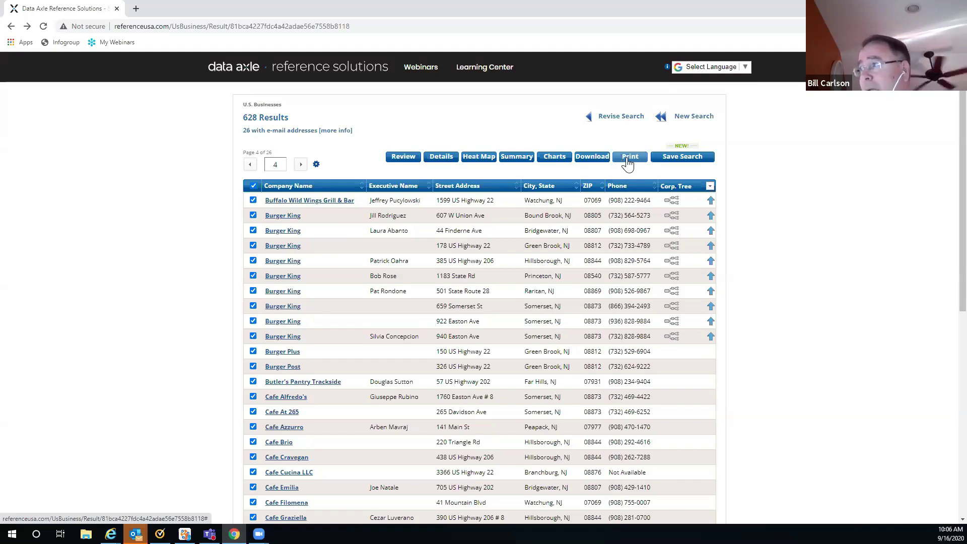
Step: Download the selected records as a comma-delimited file with Summary detail and open the file in Excel
{"action": "left_click", "coordinate": [591, 157]}
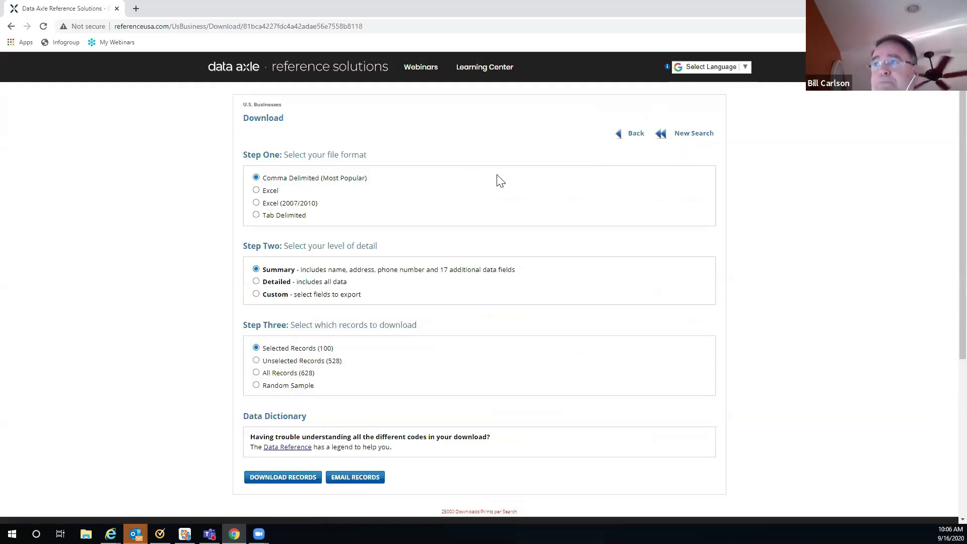
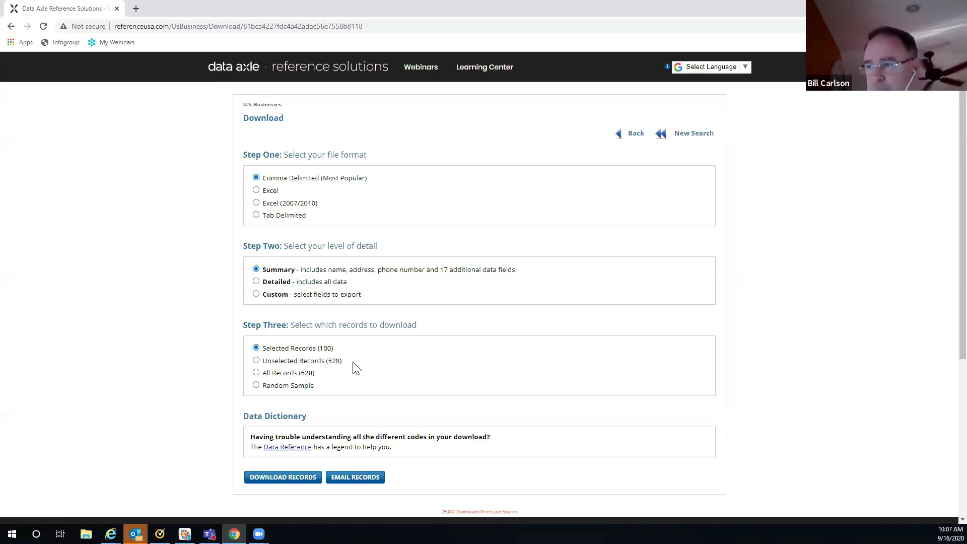
{"action": "left_click", "coordinate": [285, 479]}
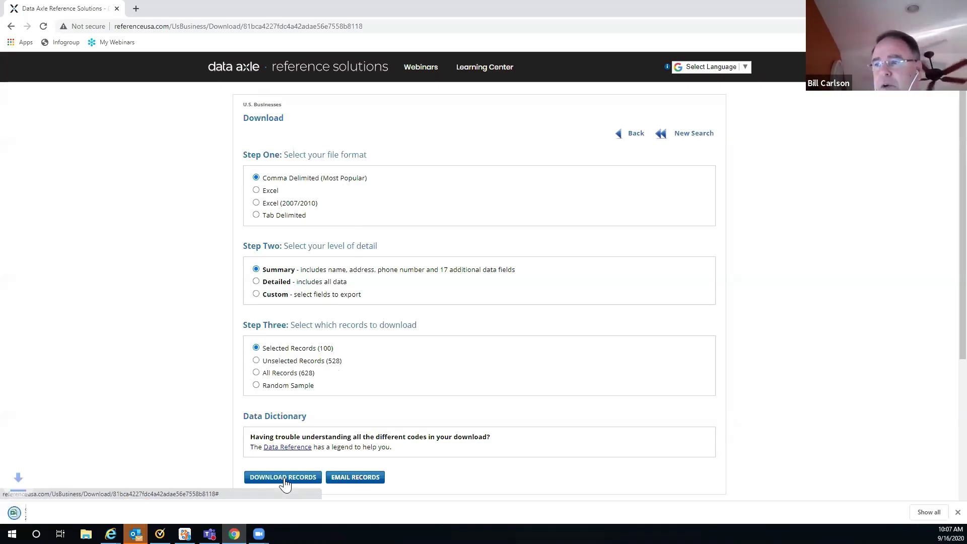
{"action": "left_click", "coordinate": [71, 511]}
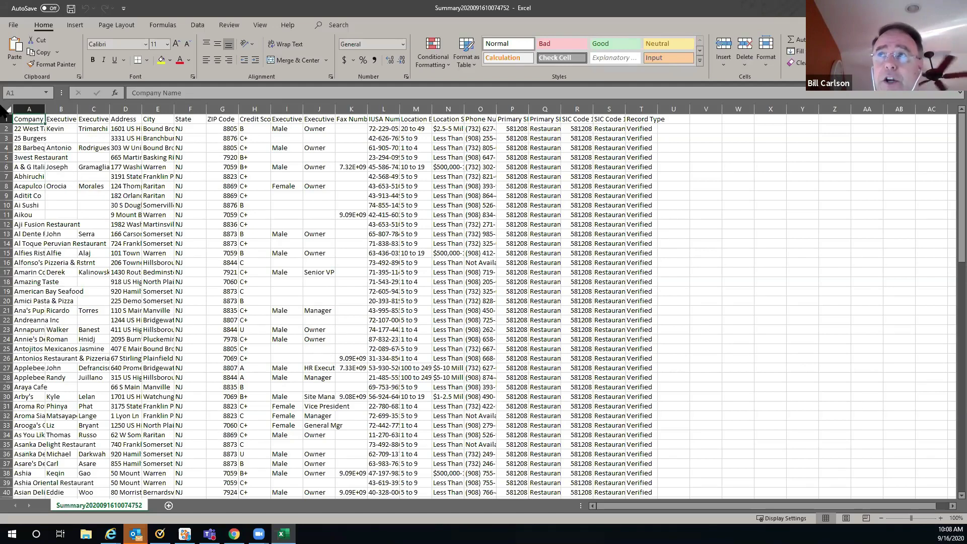
Step: Select all cells of the downloaded summary worksheet, then close the workbook to return to the download page
{"action": "left_click", "coordinate": [6, 105]}
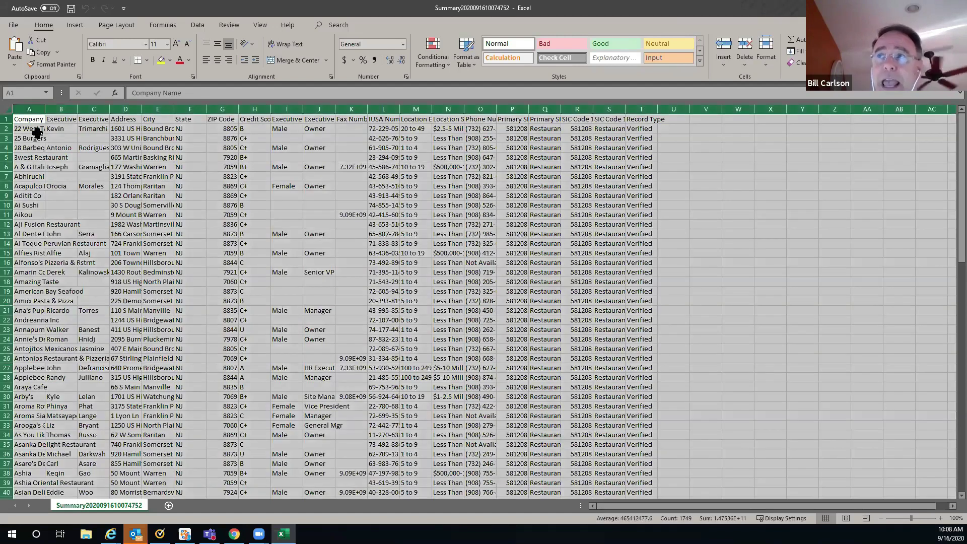
{"action": "right_click", "coordinate": [68, 159]}
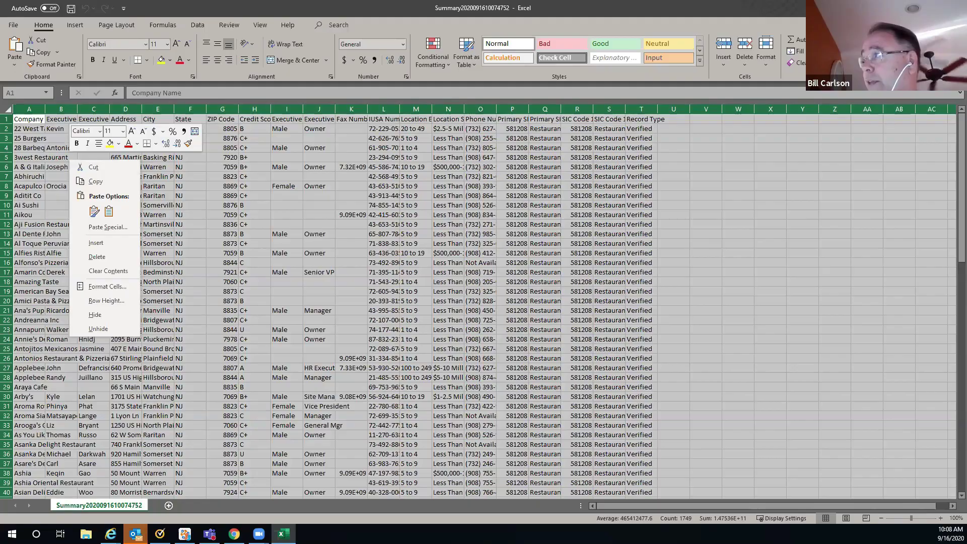
{"action": "key", "text": "alt+F4"}
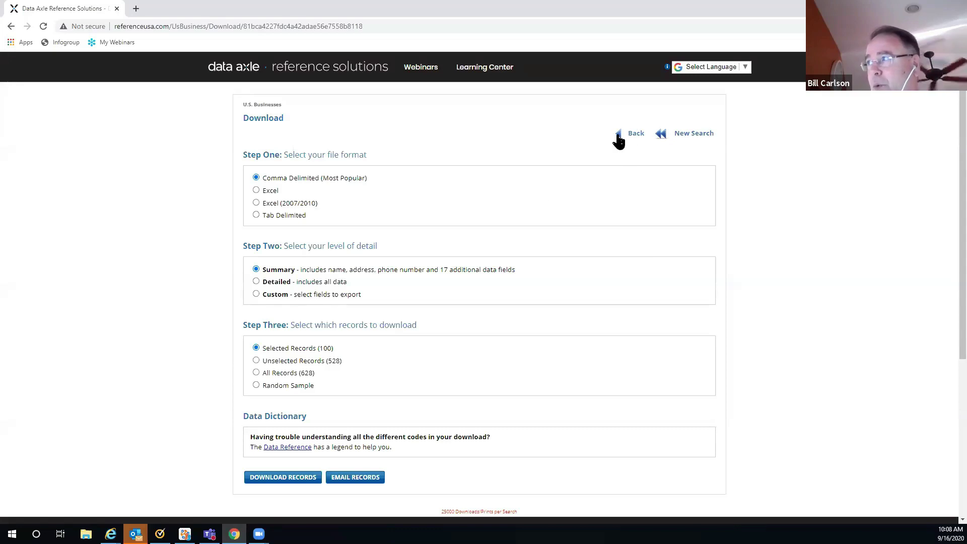
Step: Clear the record selection by going back to the search criteria and viewing the results again
{"action": "left_click", "coordinate": [634, 135]}
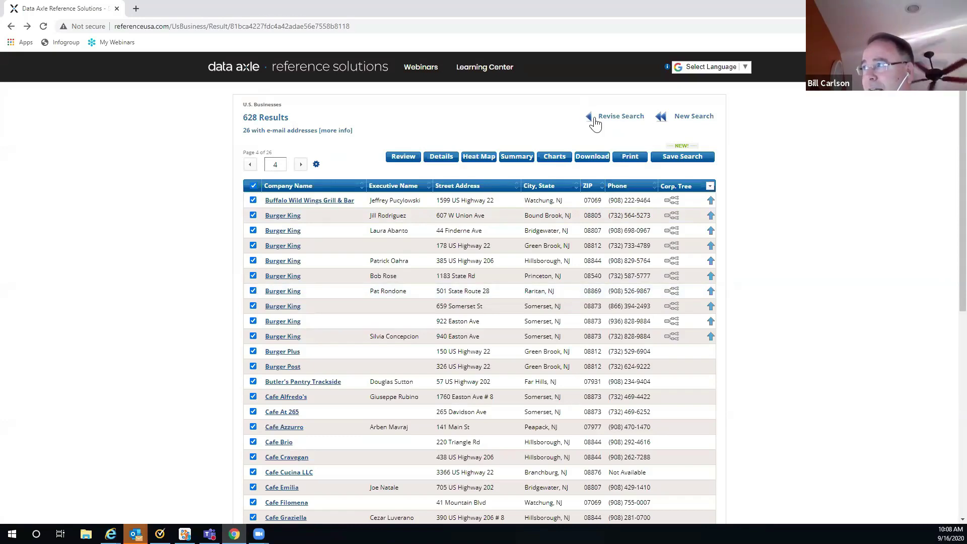
{"action": "left_click", "coordinate": [611, 122]}
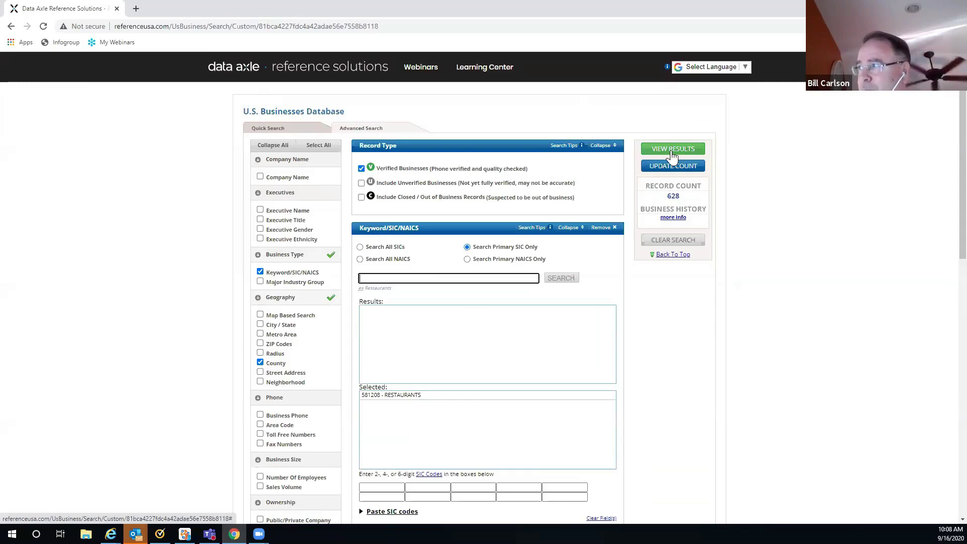
{"action": "left_click", "coordinate": [672, 157]}
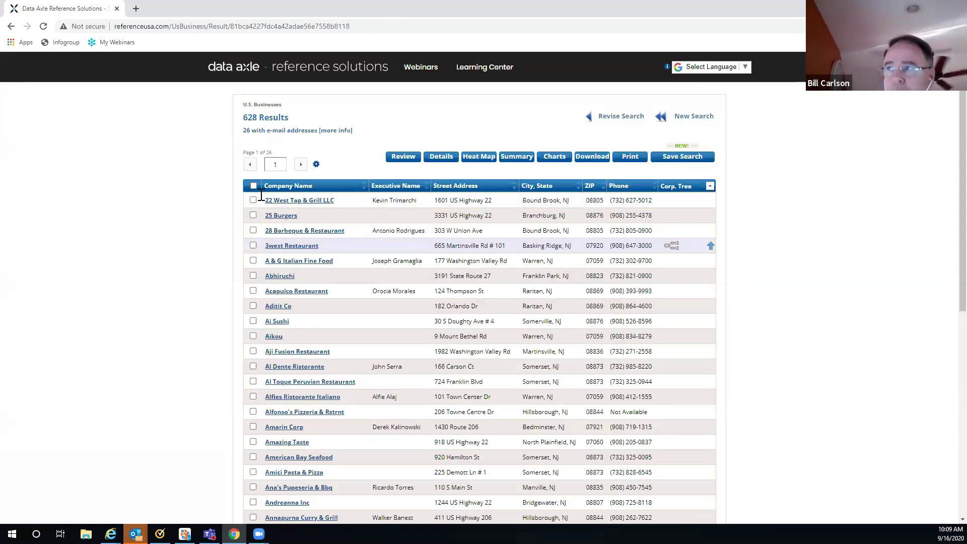
Step: Select all records on pages 5 and 6 of the results and return to the search criteria
{"action": "left_click", "coordinate": [278, 164]}
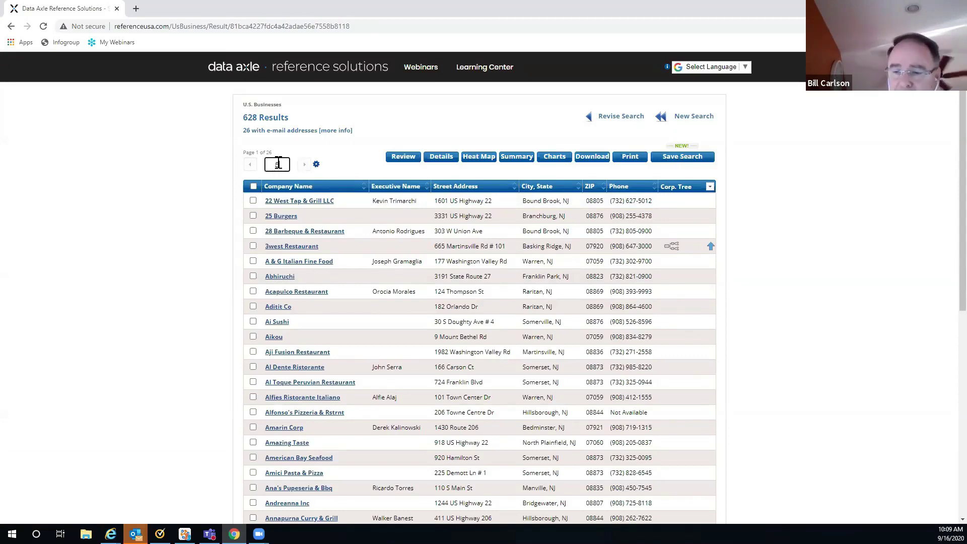
{"action": "key", "text": "Return"}
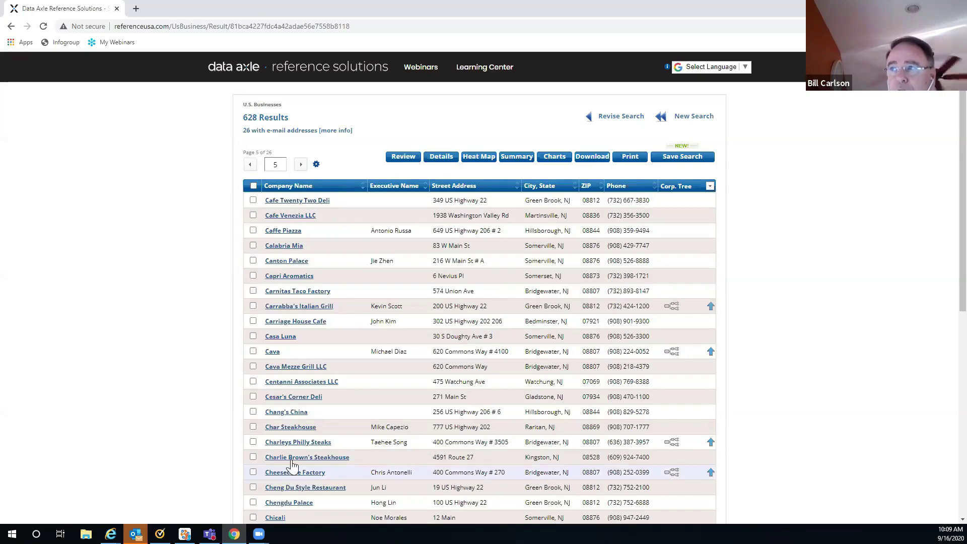
{"action": "left_click", "coordinate": [255, 185]}
{"action": "left_click", "coordinate": [301, 164]}
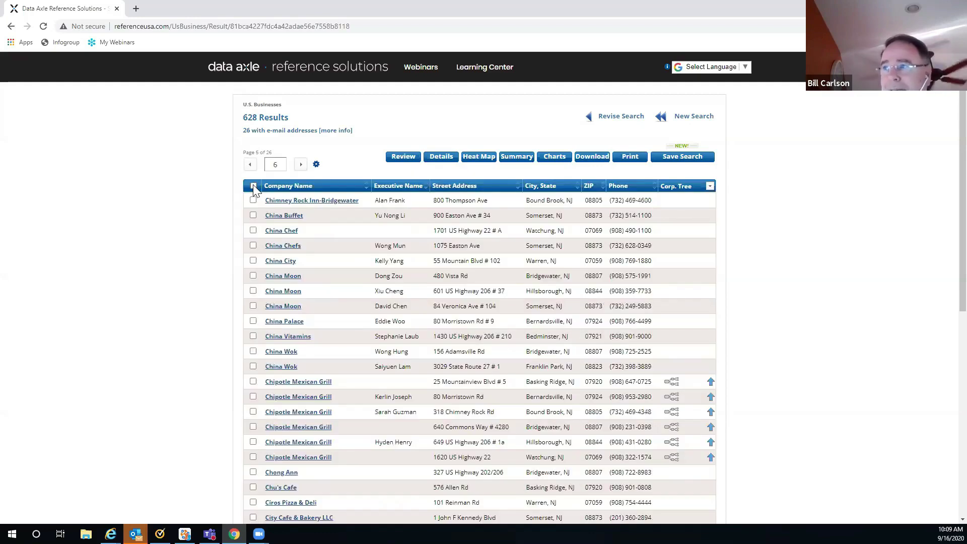
{"action": "left_click", "coordinate": [254, 185]}
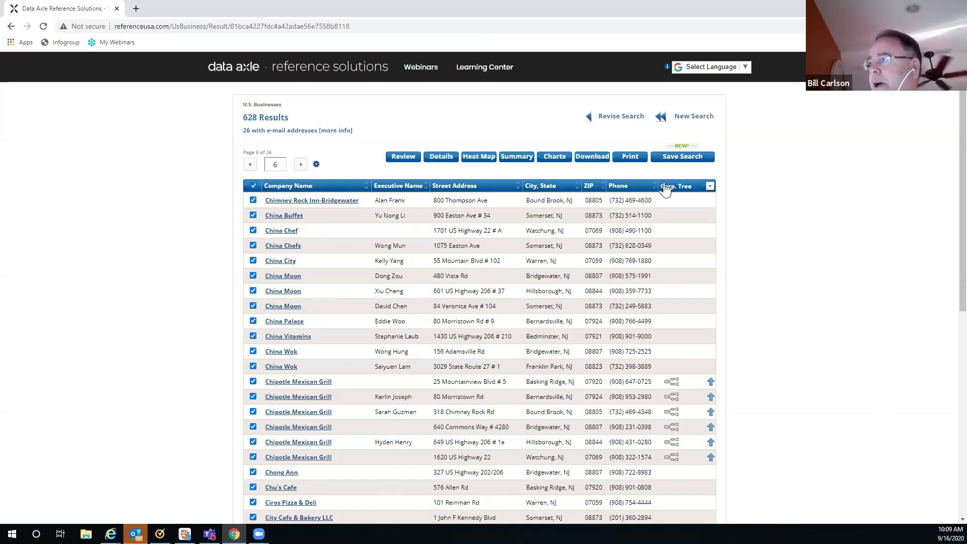
{"action": "left_click", "coordinate": [612, 121]}
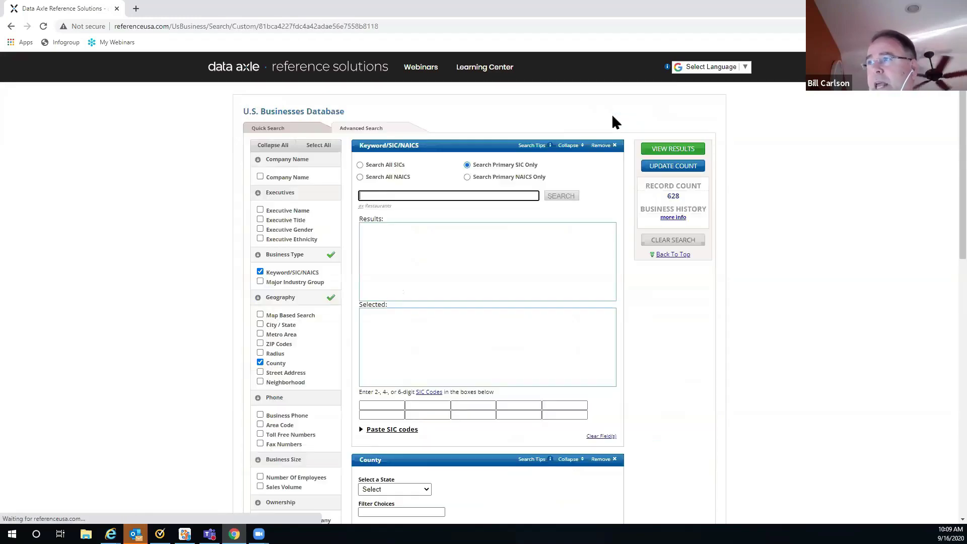
Step: Add a Company Name criterion to the search and include "Burgerfi" as a selected company name
{"action": "left_click", "coordinate": [260, 176]}
{"action": "left_click", "coordinate": [364, 256]}
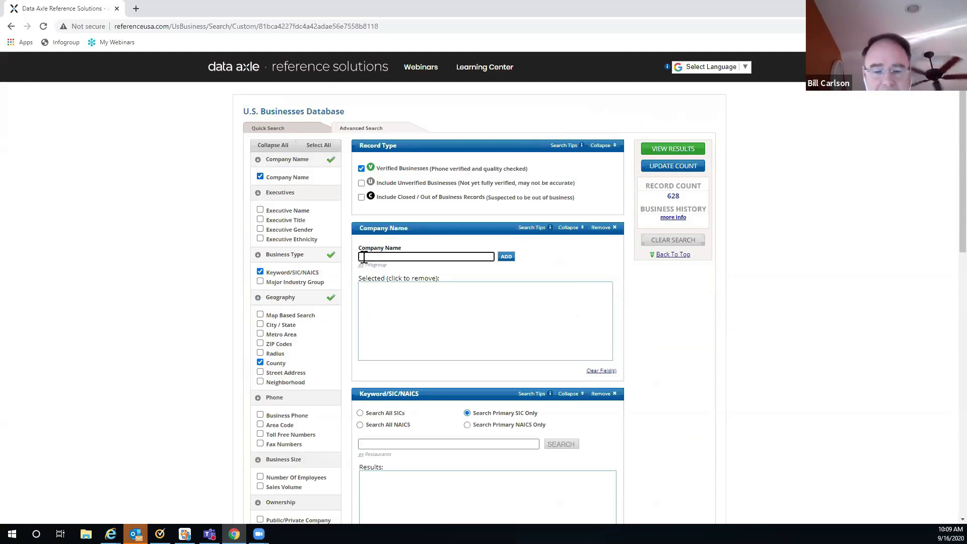
{"action": "type", "text": "Burg"}
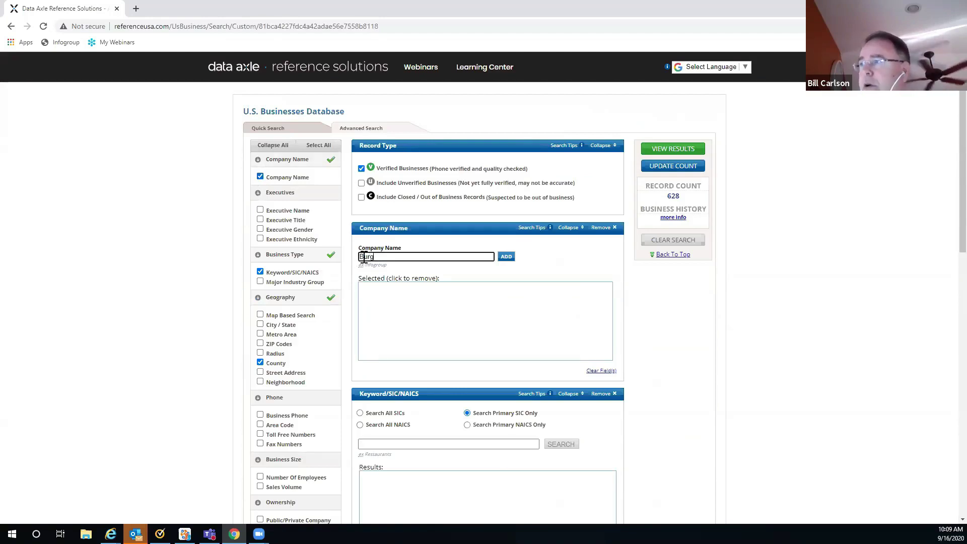
{"action": "type", "text": "er"}
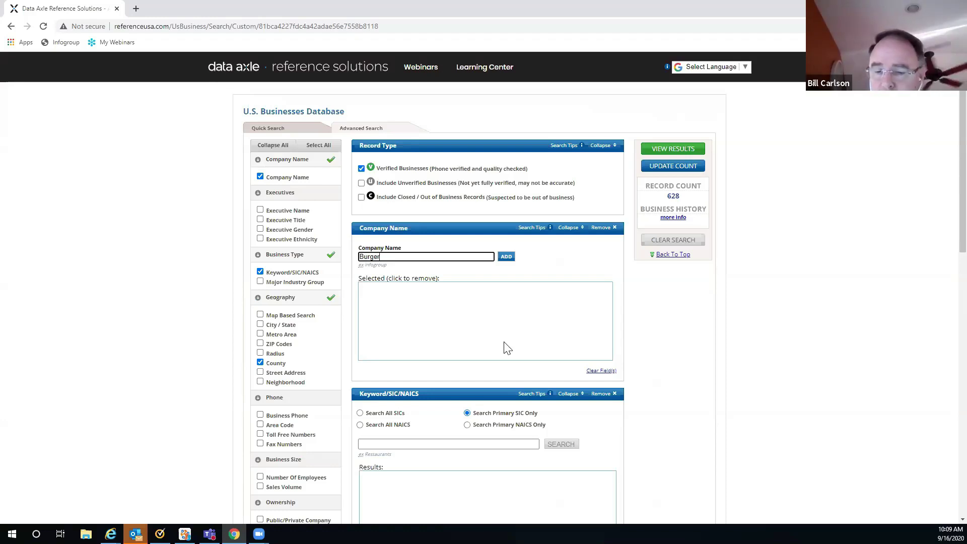
{"action": "type", "text": "fi"}
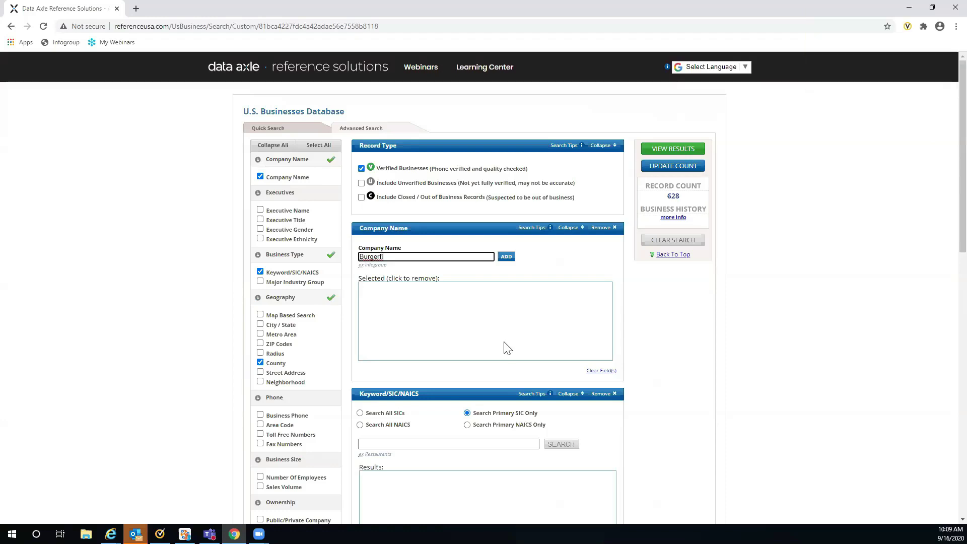
{"action": "left_click", "coordinate": [506, 257]}
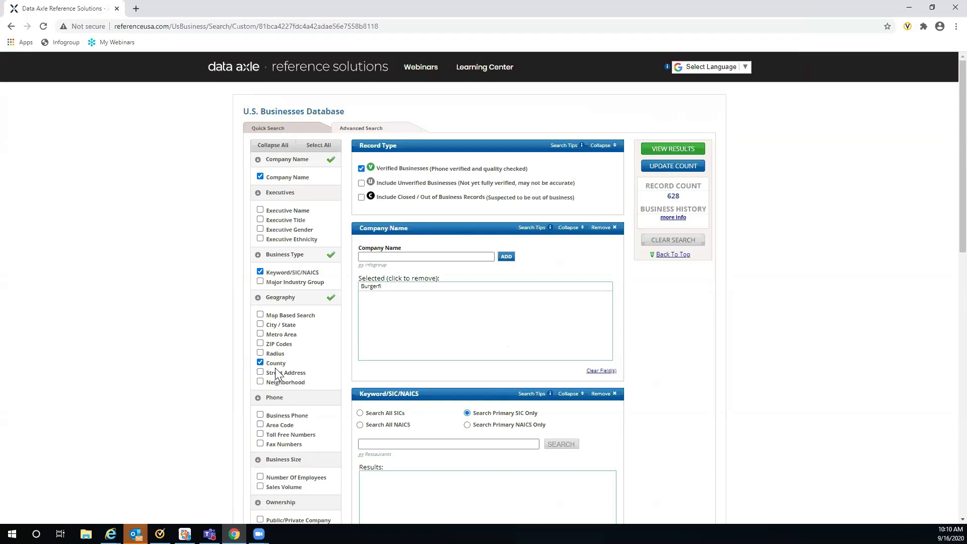
Step: Remove the County criterion containing Somerset, NJ from the search
{"action": "scroll", "coordinate": [335, 382], "scroll_direction": "down", "scroll_amount": 1}
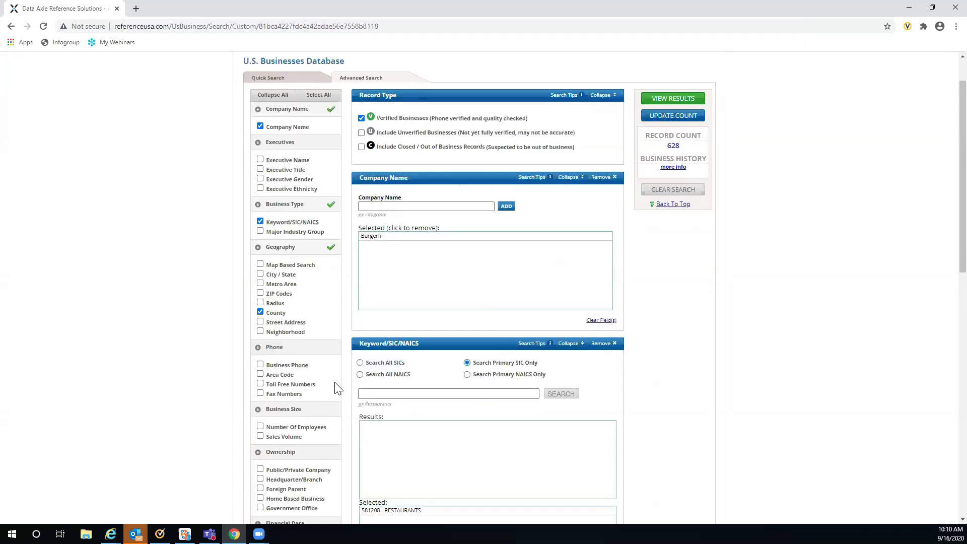
{"action": "scroll", "coordinate": [337, 388], "scroll_direction": "down", "scroll_amount": 1}
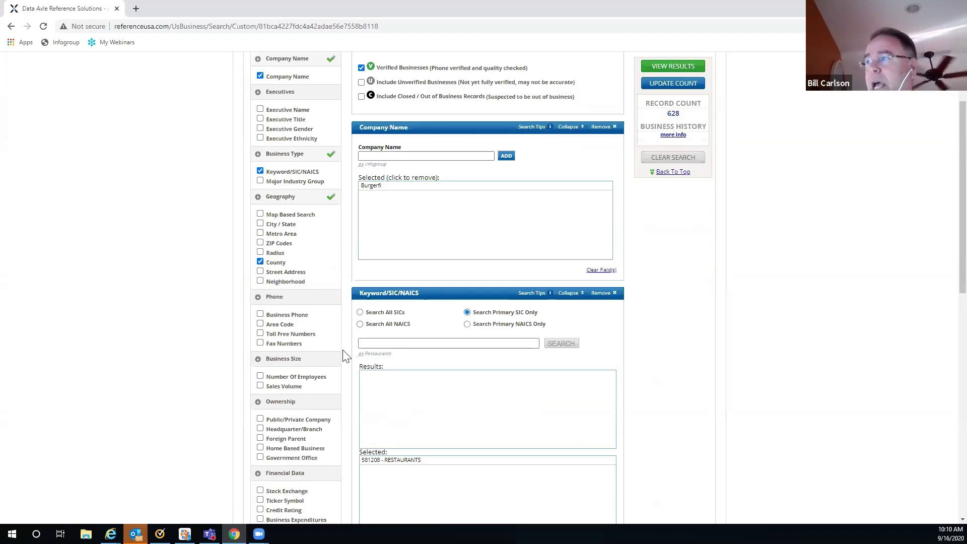
{"action": "scroll", "coordinate": [345, 357], "scroll_direction": "down", "scroll_amount": 1}
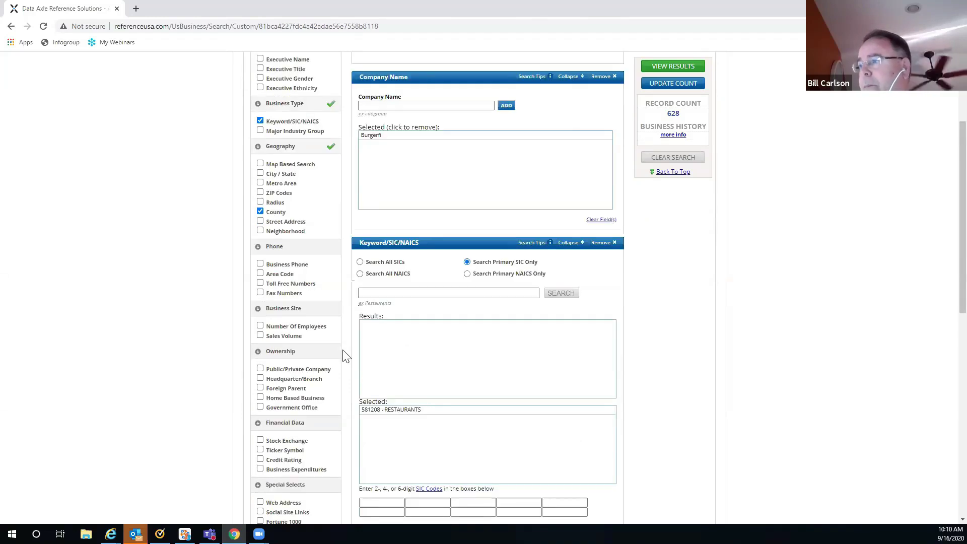
{"action": "scroll", "coordinate": [345, 356], "scroll_direction": "down", "scroll_amount": 4}
{"action": "scroll", "coordinate": [428, 340], "scroll_direction": "down", "scroll_amount": 1}
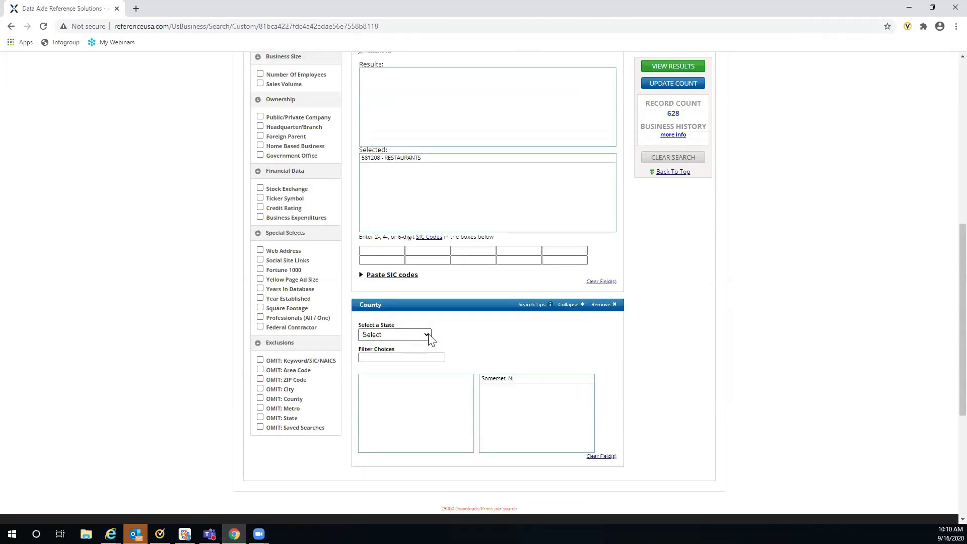
{"action": "left_click", "coordinate": [427, 334]}
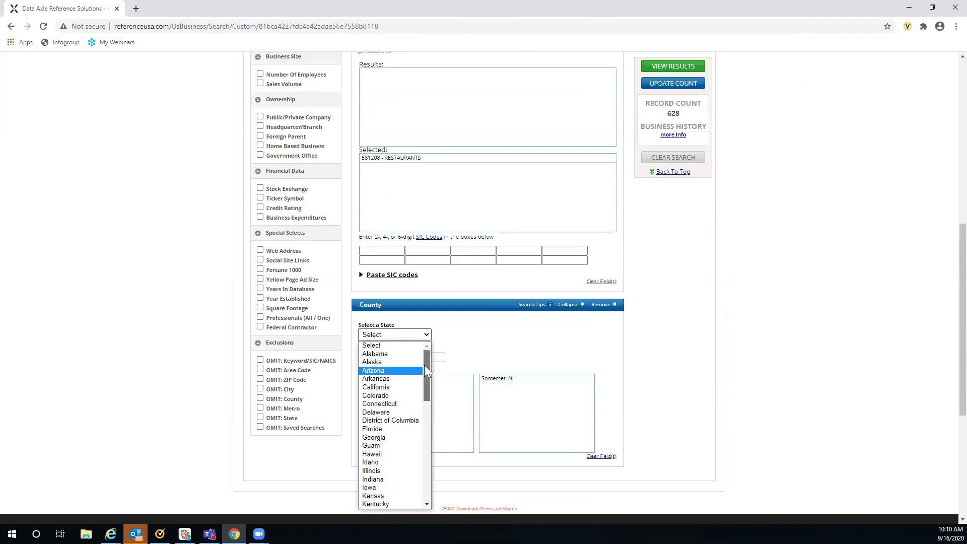
{"action": "scroll", "coordinate": [426, 377], "scroll_direction": "down", "scroll_amount": 1}
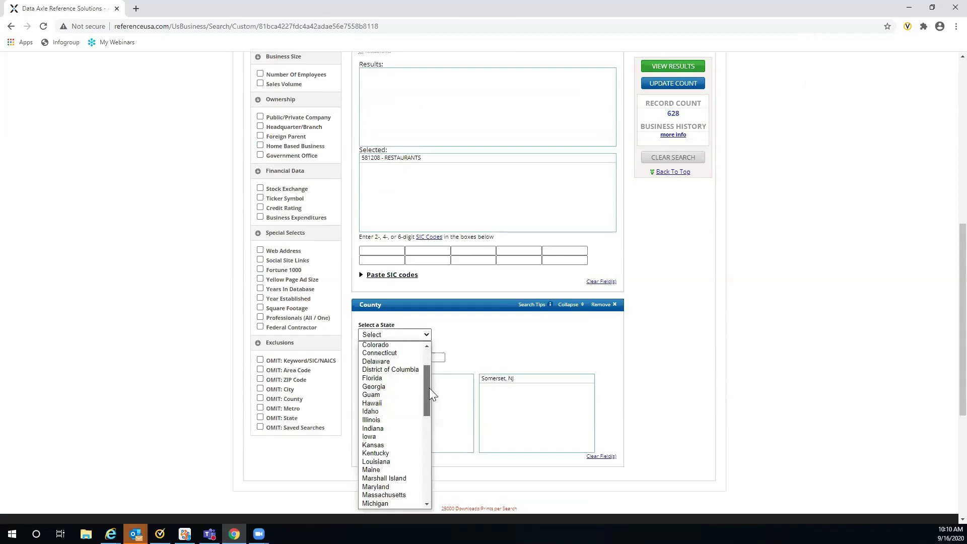
{"action": "scroll", "coordinate": [429, 388], "scroll_direction": "down", "scroll_amount": 1}
{"action": "scroll", "coordinate": [430, 370], "scroll_direction": "up", "scroll_amount": 3}
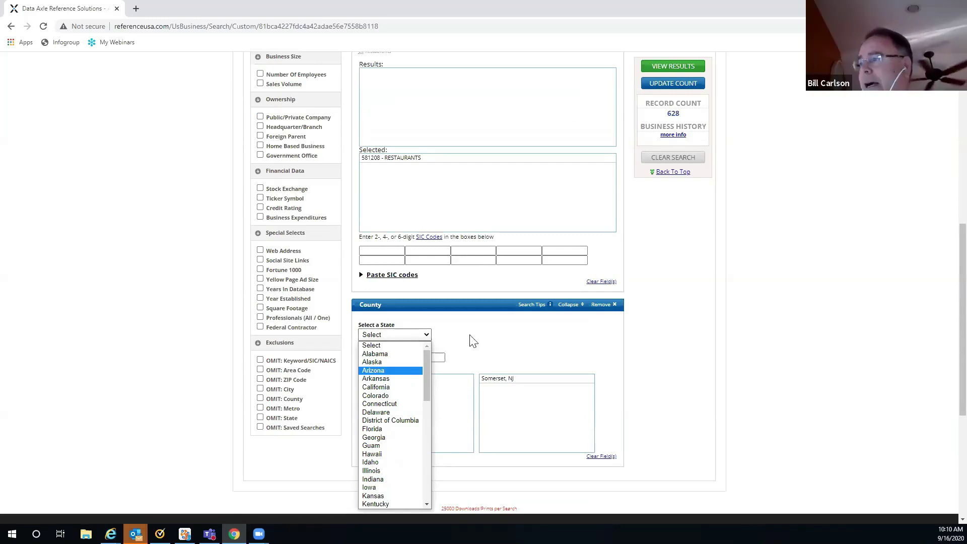
{"action": "left_click", "coordinate": [599, 309]}
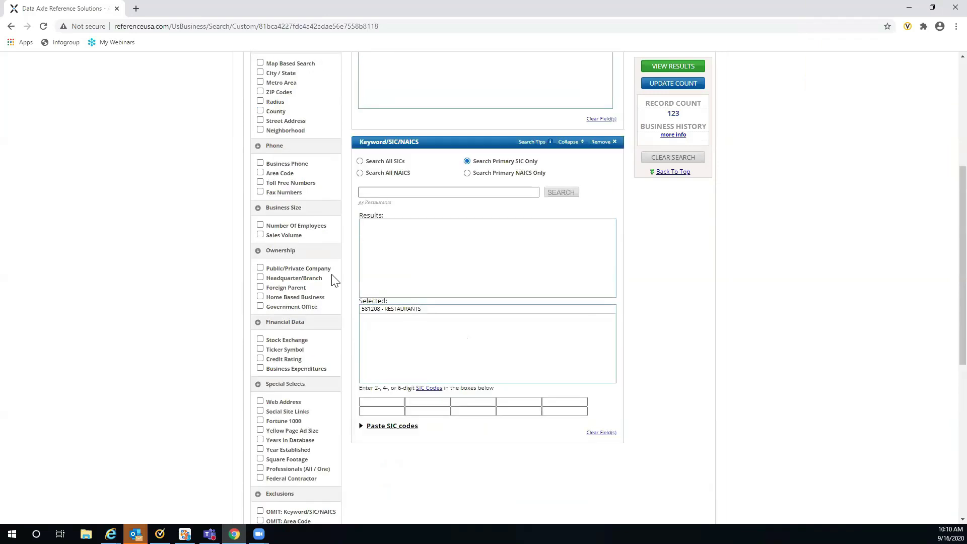
Step: Add a fresh County criterion from the Geography options, leaving City / State unselected
{"action": "scroll", "coordinate": [334, 281], "scroll_direction": "up", "scroll_amount": 1}
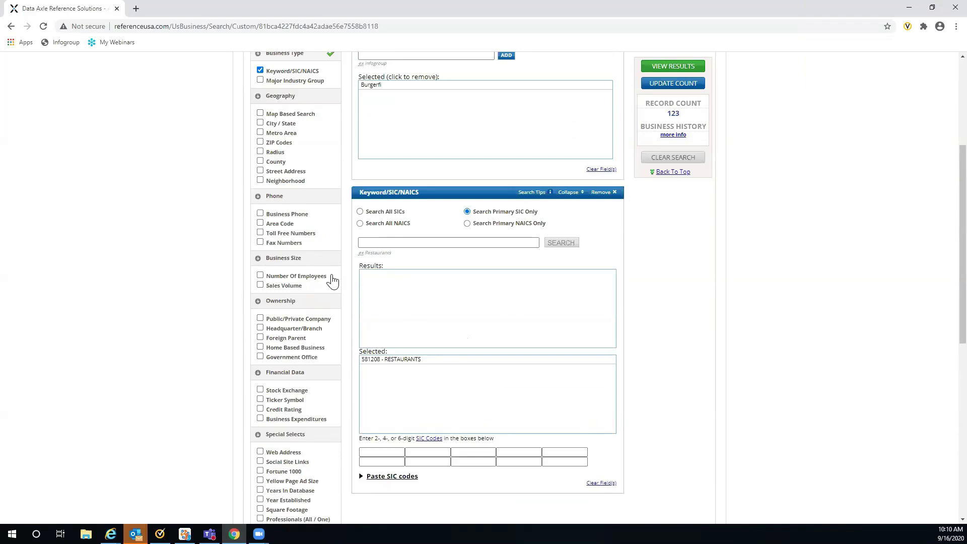
{"action": "scroll", "coordinate": [330, 263], "scroll_direction": "up", "scroll_amount": 2}
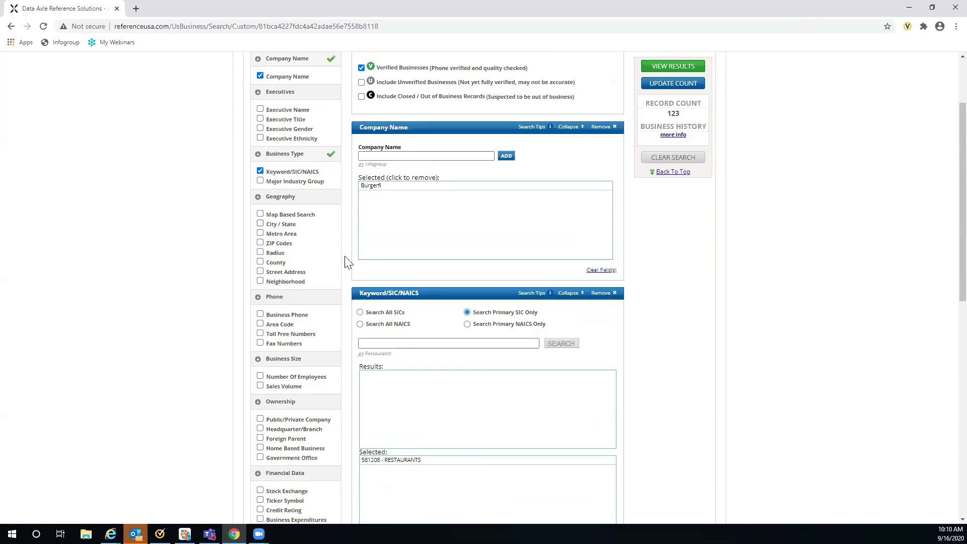
{"action": "left_click", "coordinate": [261, 224]}
{"action": "left_click", "coordinate": [259, 223]}
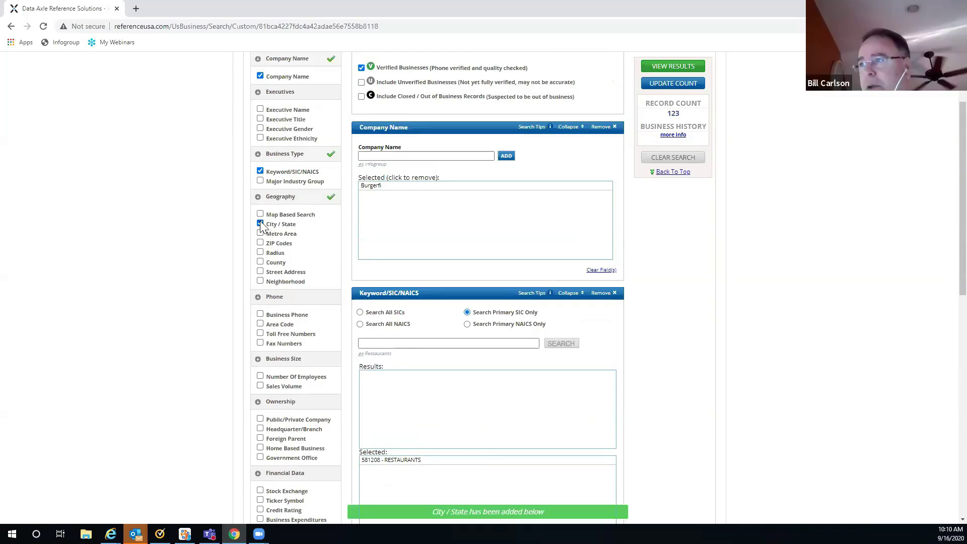
{"action": "left_click", "coordinate": [260, 261]}
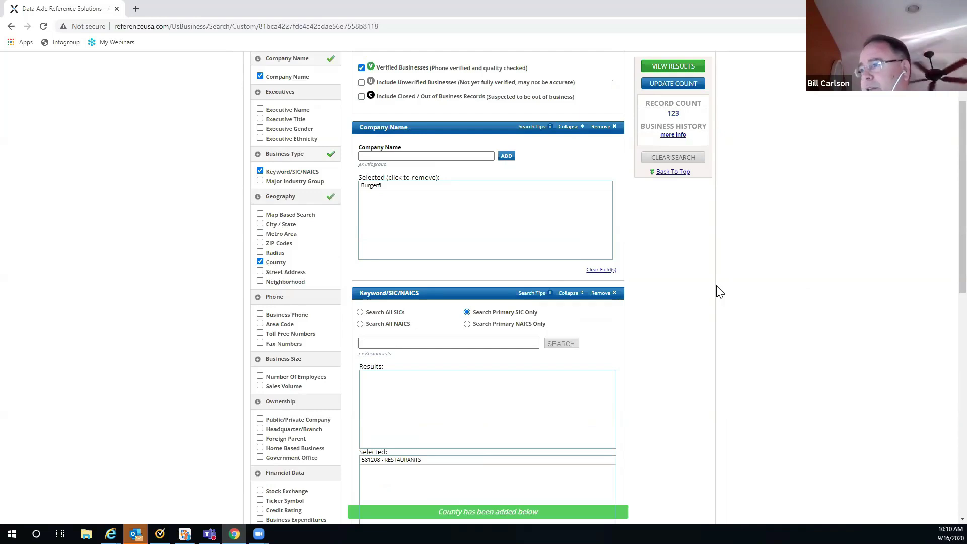
Step: Choose New Jersey as the state, filter the counties by "Hud", select Hudson, NJ and view the results
{"action": "scroll", "coordinate": [486, 274], "scroll_direction": "down", "scroll_amount": 8}
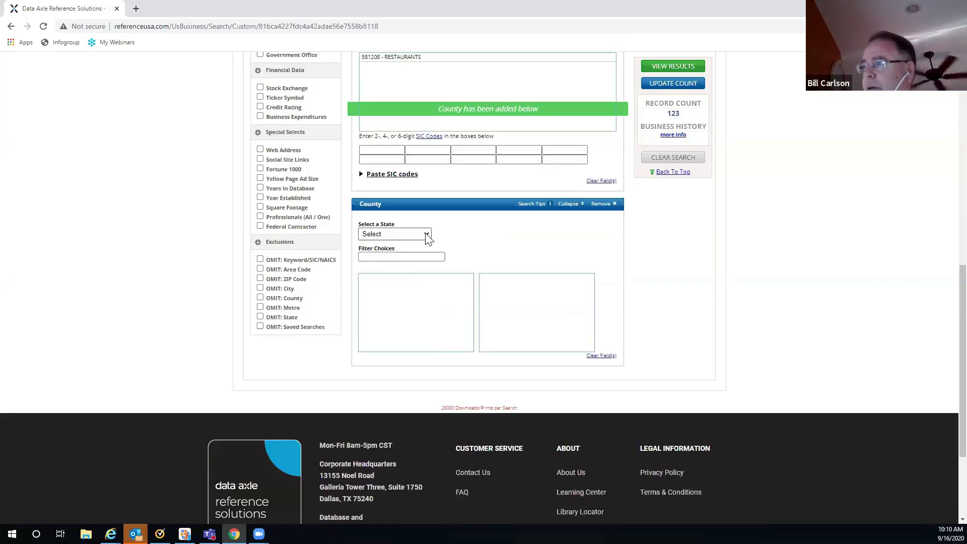
{"action": "left_click", "coordinate": [426, 234]}
{"action": "left_click_drag", "start_coordinate": [426, 262], "coordinate": [425, 314]}
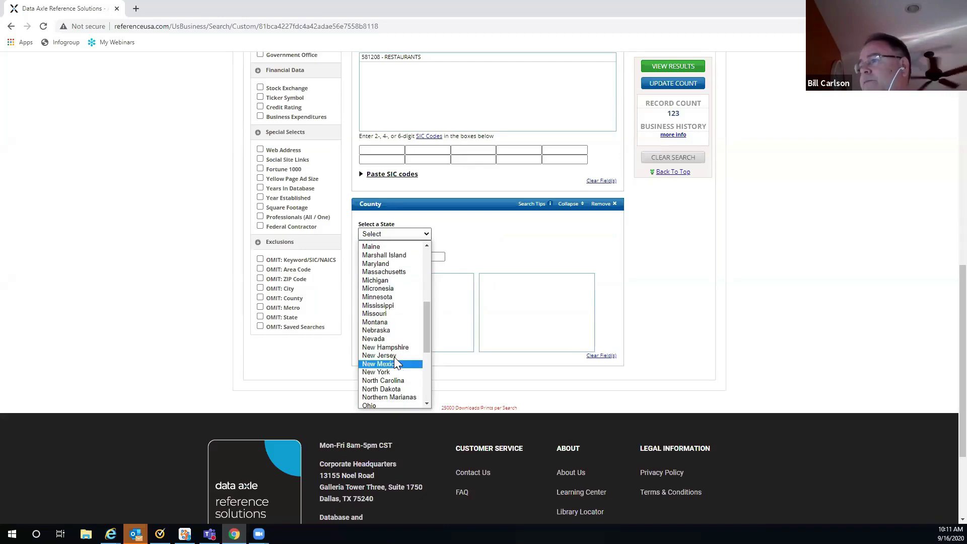
{"action": "left_click", "coordinate": [395, 356]}
{"action": "left_click", "coordinate": [368, 256]}
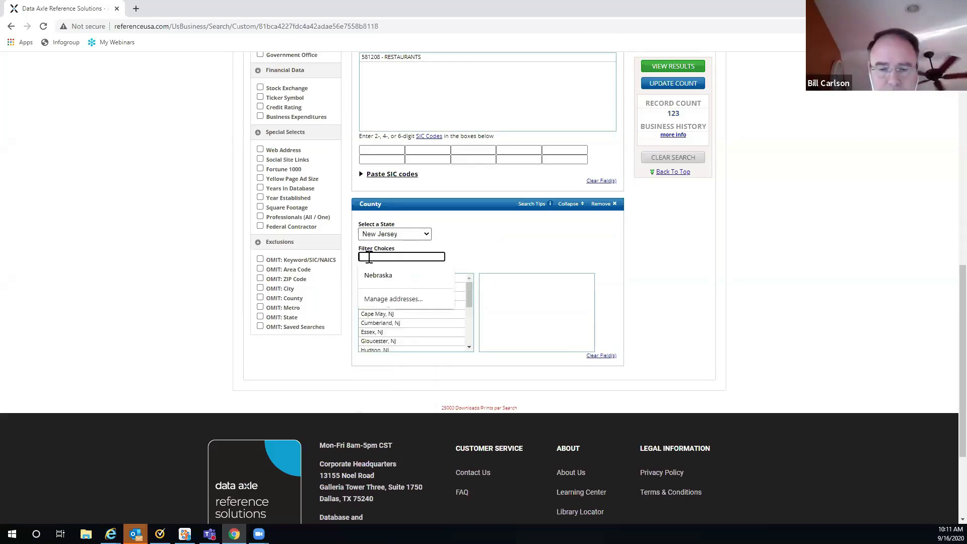
{"action": "type", "text": "Hud"}
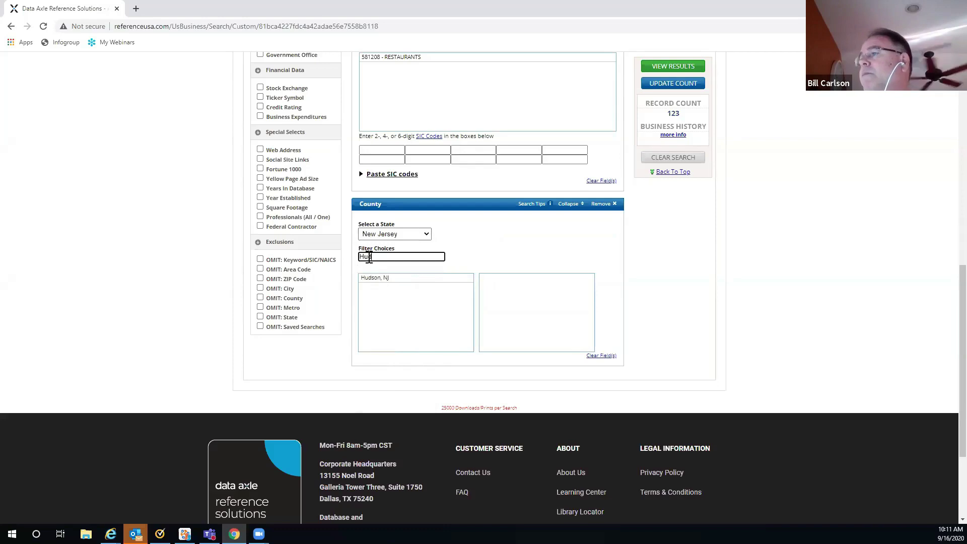
{"action": "double_click", "coordinate": [382, 278]}
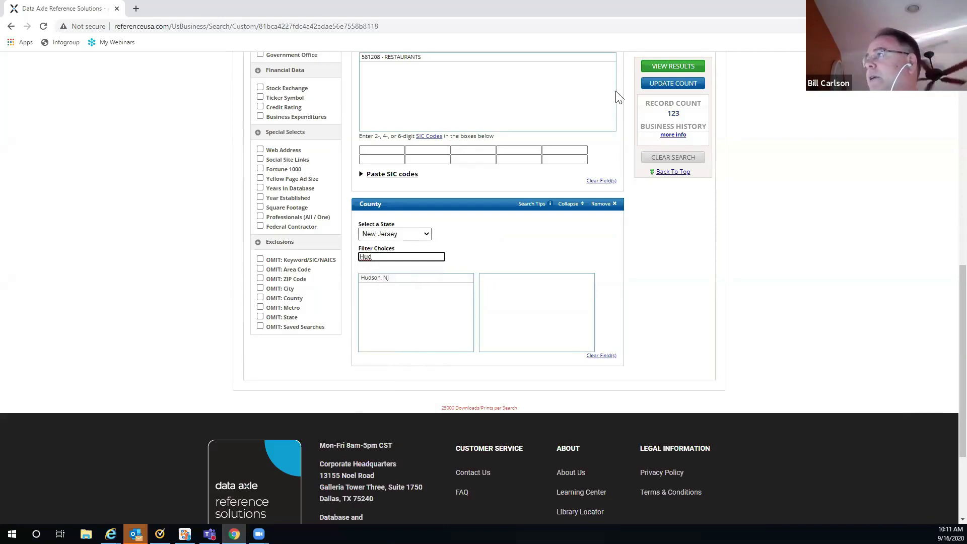
{"action": "left_click", "coordinate": [669, 66]}
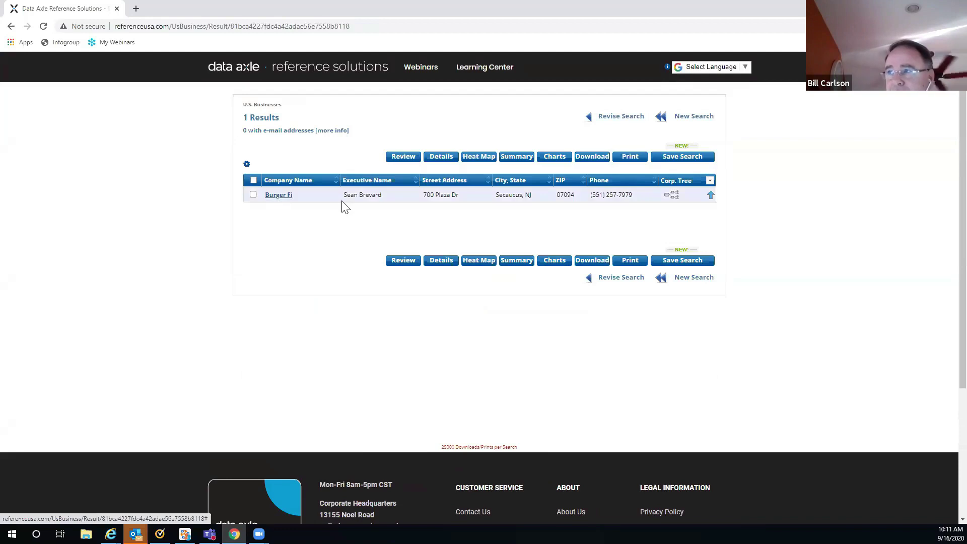
Step: Open the Burger Fi record and review its management directory, business demographics and industry profile
{"action": "left_click", "coordinate": [280, 197]}
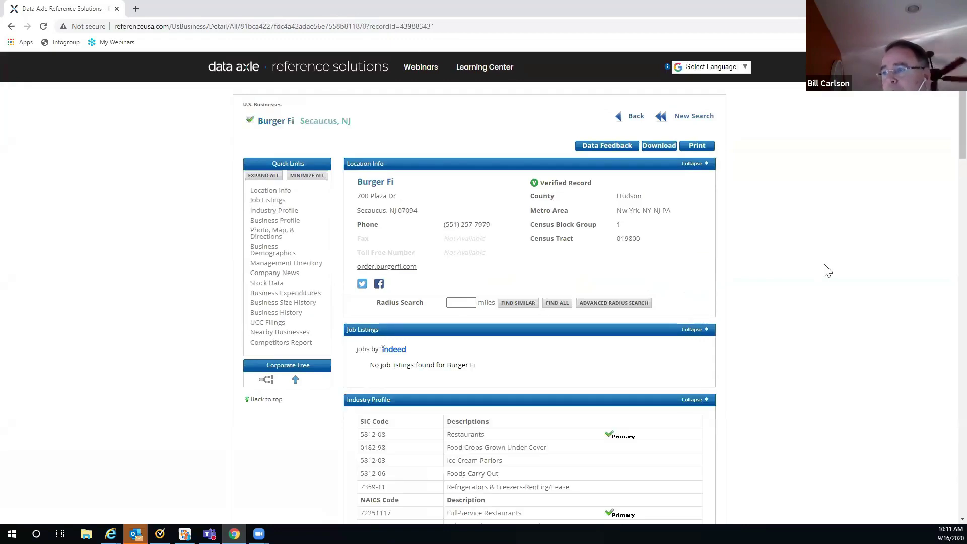
{"action": "scroll", "coordinate": [690, 266], "scroll_direction": "down", "scroll_amount": 1}
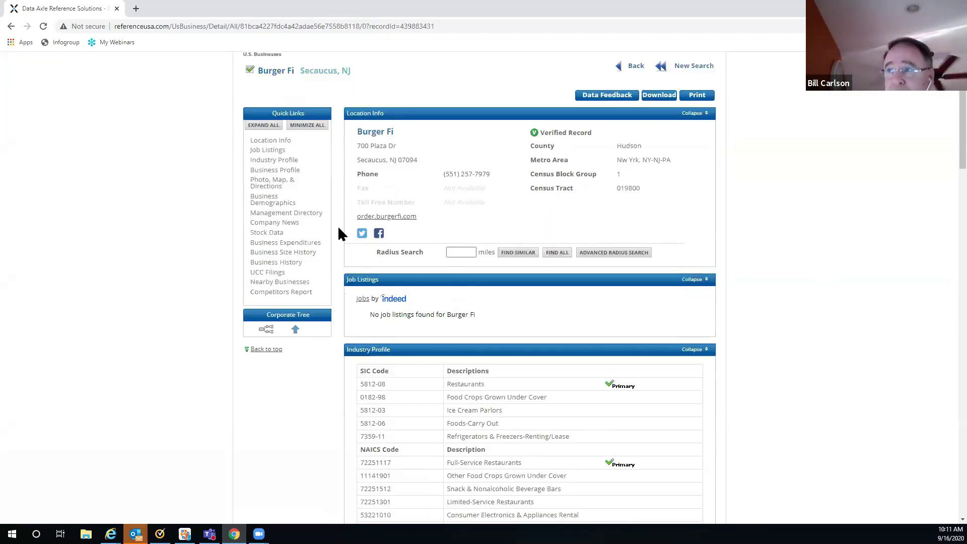
{"action": "left_click", "coordinate": [280, 214]}
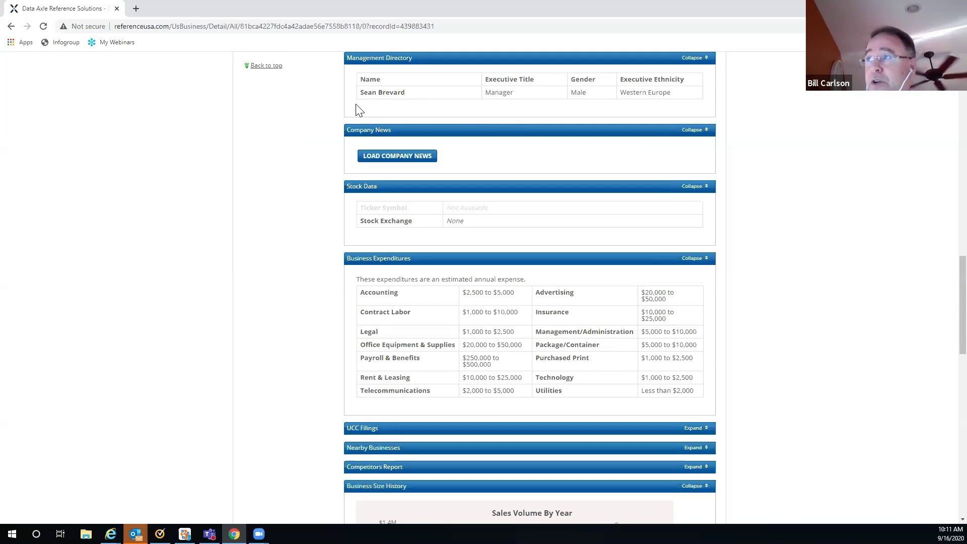
{"action": "scroll", "coordinate": [818, 120], "scroll_direction": "up", "scroll_amount": 4}
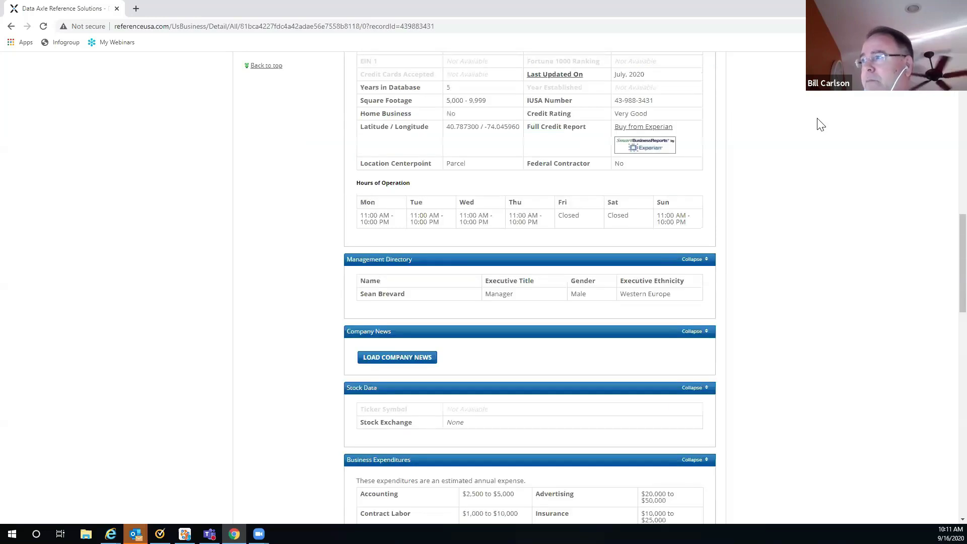
{"action": "scroll", "coordinate": [820, 124], "scroll_direction": "up", "scroll_amount": 7}
{"action": "scroll", "coordinate": [821, 124], "scroll_direction": "down", "scroll_amount": 2}
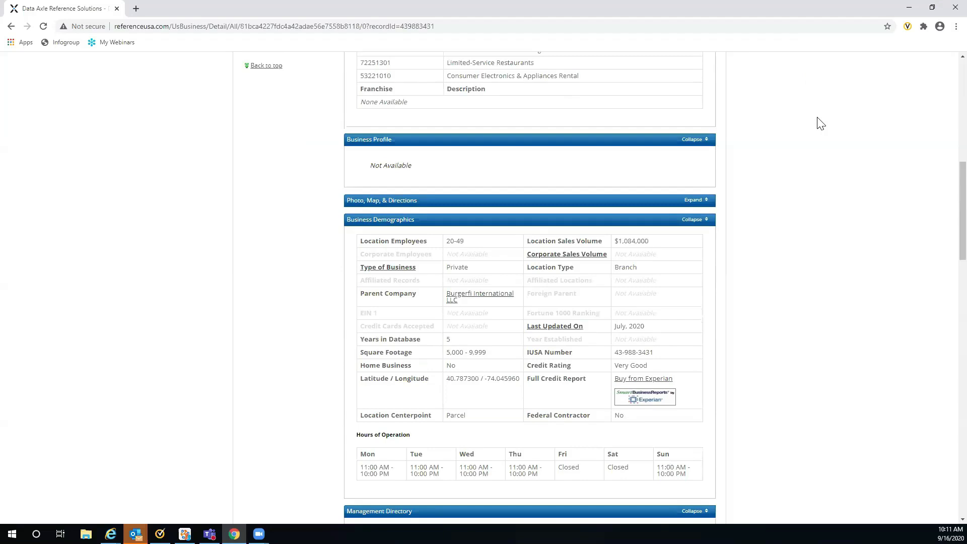
{"action": "scroll", "coordinate": [817, 123], "scroll_direction": "up", "scroll_amount": 5}
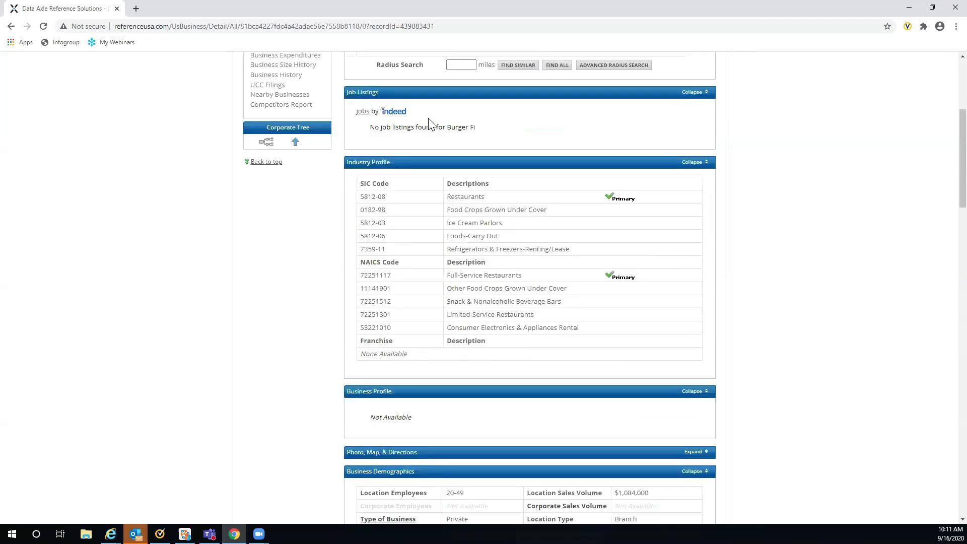
{"action": "scroll", "coordinate": [261, 241], "scroll_direction": "up", "scroll_amount": 2}
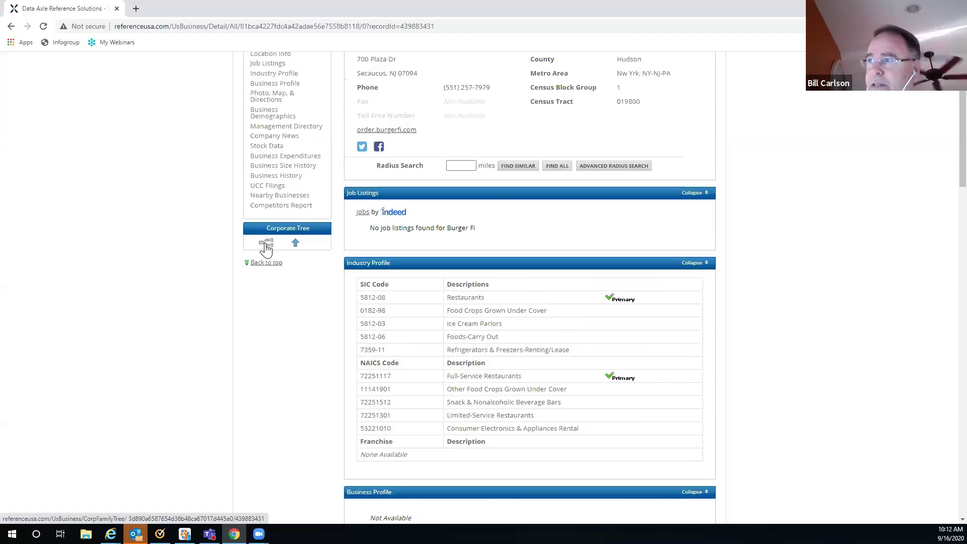
Step: Open the corporate tree for this Burger Fi location and look through the branches of Burgerfi International LLC
{"action": "left_click", "coordinate": [266, 245]}
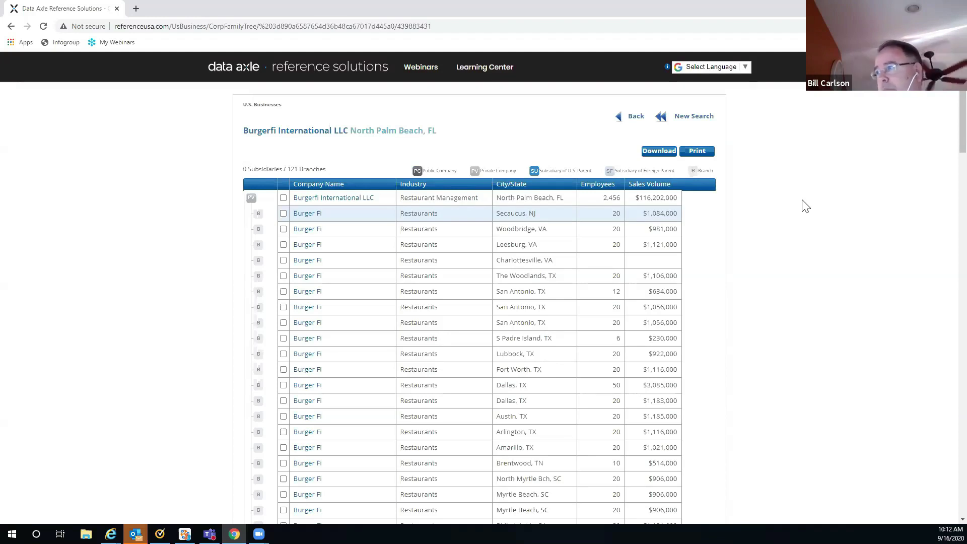
{"action": "scroll", "coordinate": [805, 206], "scroll_direction": "down", "scroll_amount": 1}
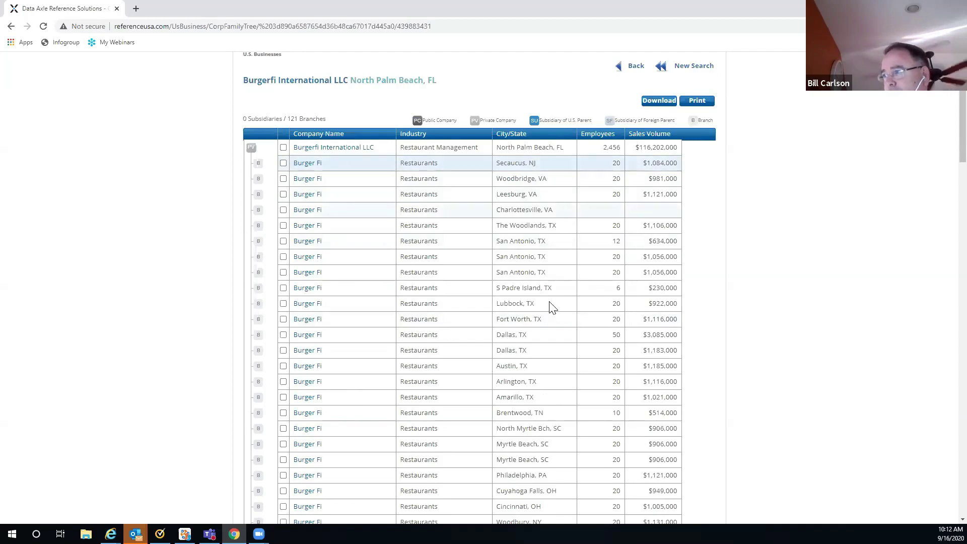
{"action": "scroll", "coordinate": [537, 361], "scroll_direction": "down", "scroll_amount": 2}
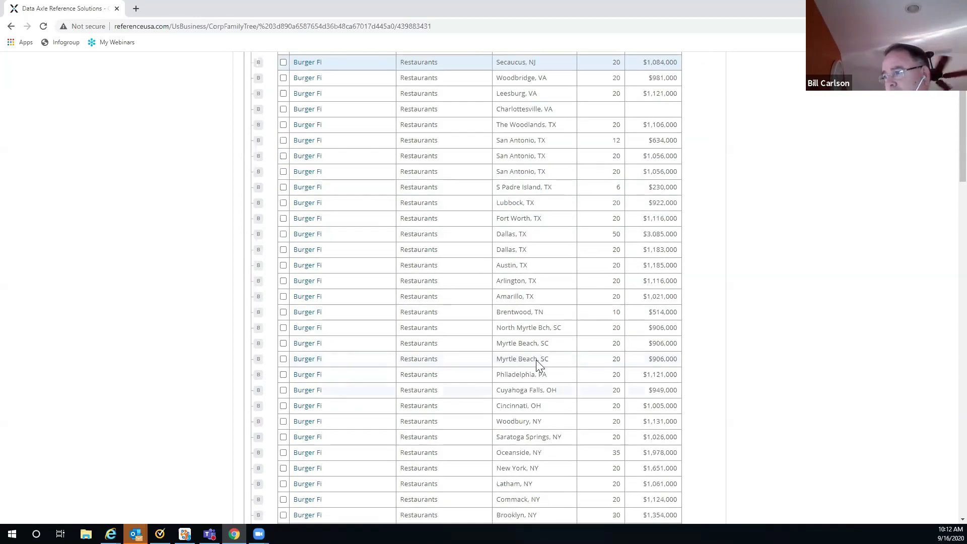
{"action": "scroll", "coordinate": [535, 387], "scroll_direction": "down", "scroll_amount": 1}
{"action": "scroll", "coordinate": [537, 396], "scroll_direction": "down", "scroll_amount": 2}
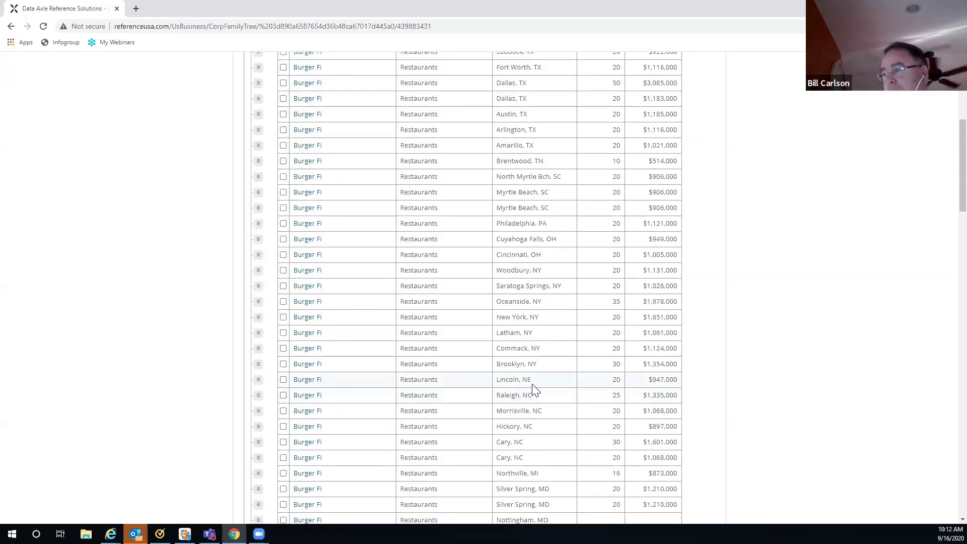
{"action": "scroll", "coordinate": [534, 390], "scroll_direction": "down", "scroll_amount": 1}
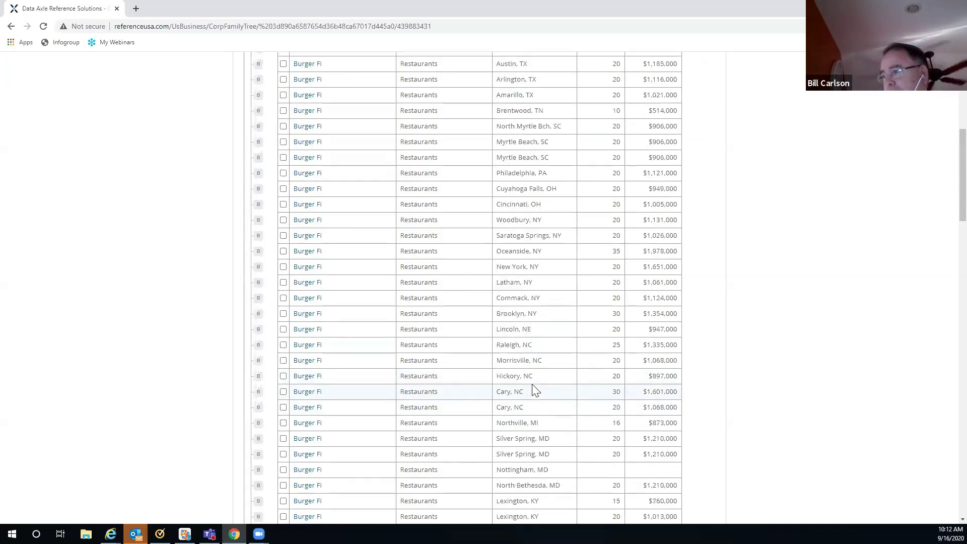
Step: Look through the remaining branch locations listed in the Burgerfi International LLC corporate tree
{"action": "scroll", "coordinate": [533, 385], "scroll_direction": "down", "scroll_amount": 1}
{"action": "scroll", "coordinate": [533, 385], "scroll_direction": "down", "scroll_amount": 3}
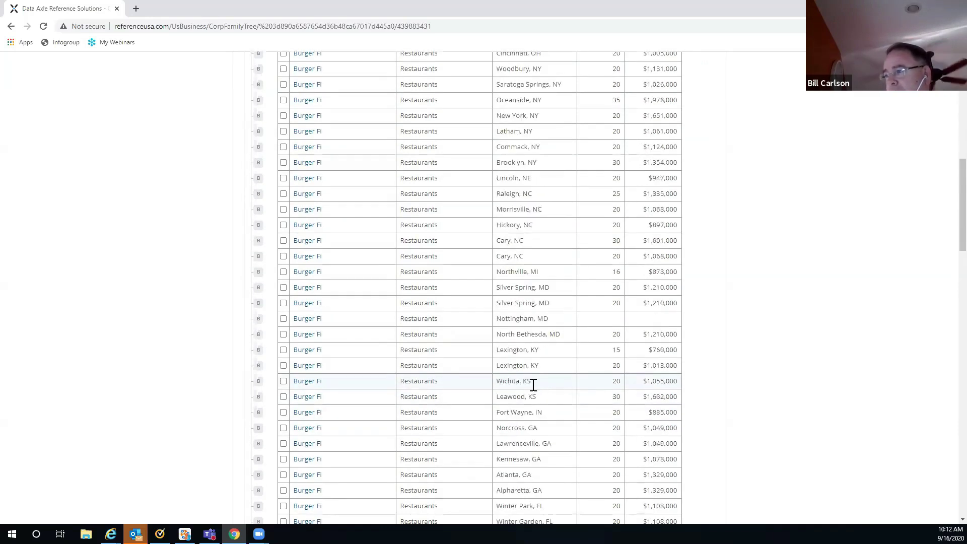
{"action": "scroll", "coordinate": [534, 390], "scroll_direction": "down", "scroll_amount": 2}
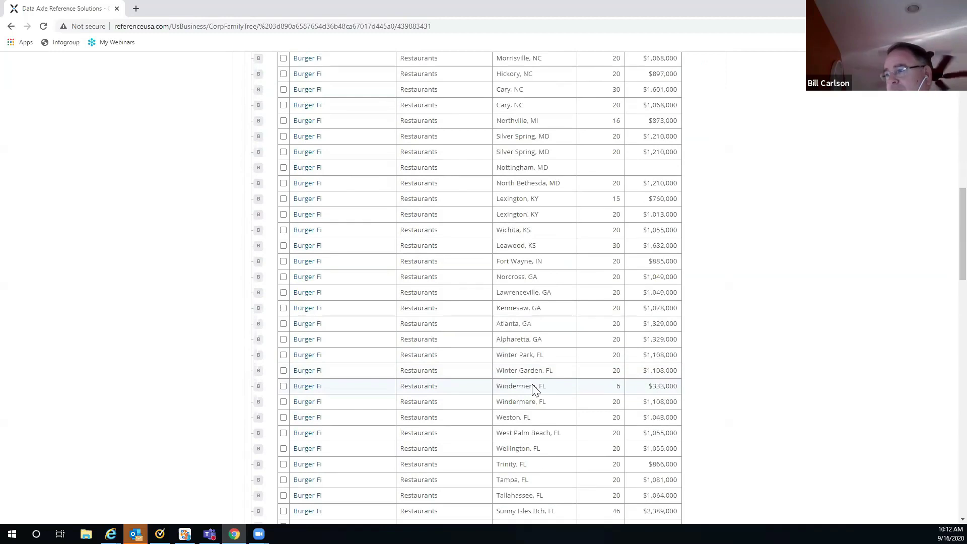
{"action": "scroll", "coordinate": [533, 390], "scroll_direction": "down", "scroll_amount": 2}
{"action": "scroll", "coordinate": [533, 390], "scroll_direction": "down", "scroll_amount": 3}
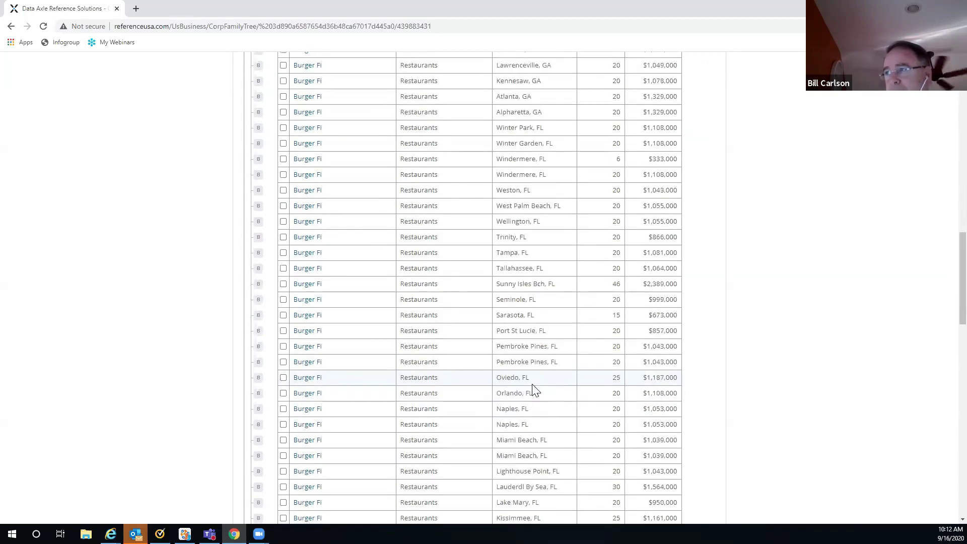
{"action": "scroll", "coordinate": [531, 383], "scroll_direction": "up", "scroll_amount": 3}
{"action": "scroll", "coordinate": [483, 215], "scroll_direction": "up", "scroll_amount": 10}
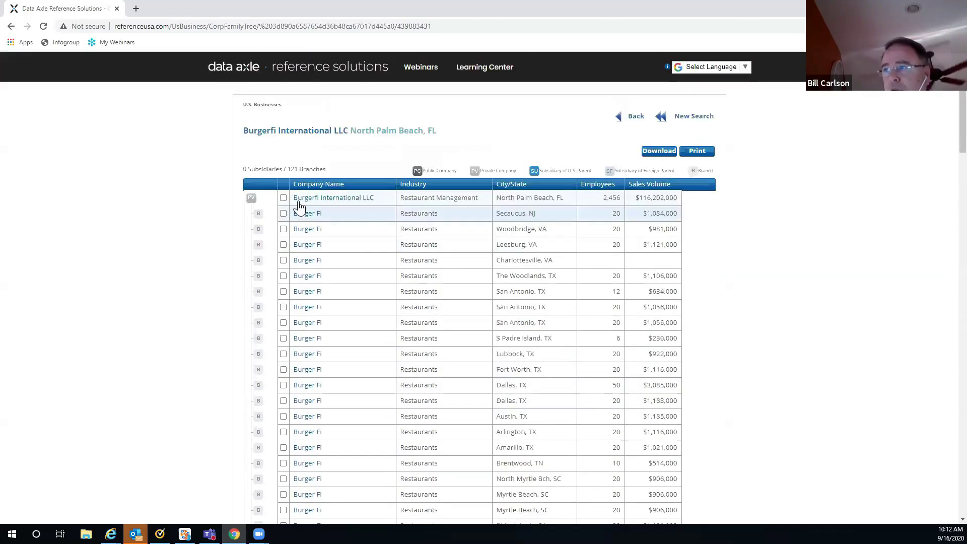
Step: Open the Burgerfi International LLC parent record and review its management directory and business demographics
{"action": "left_click", "coordinate": [343, 198]}
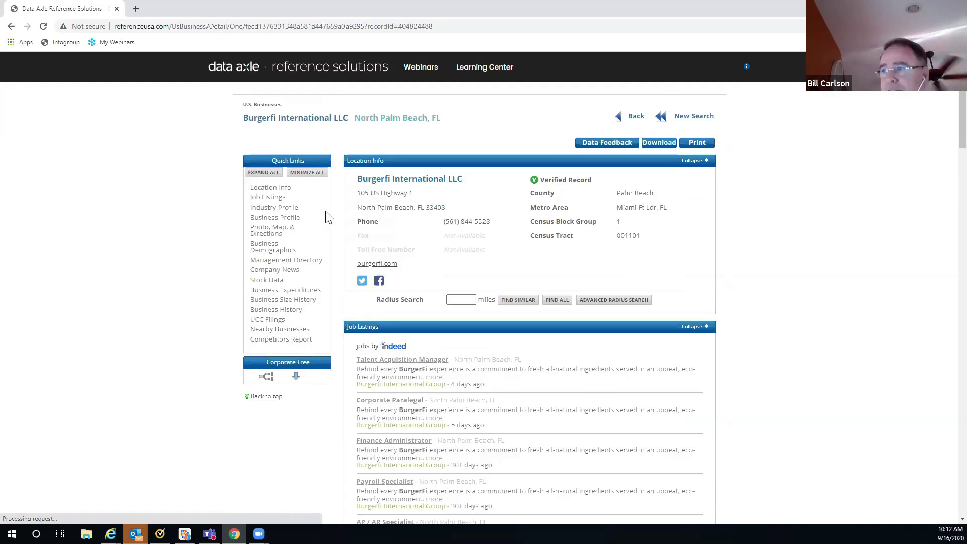
{"action": "left_click", "coordinate": [290, 261]}
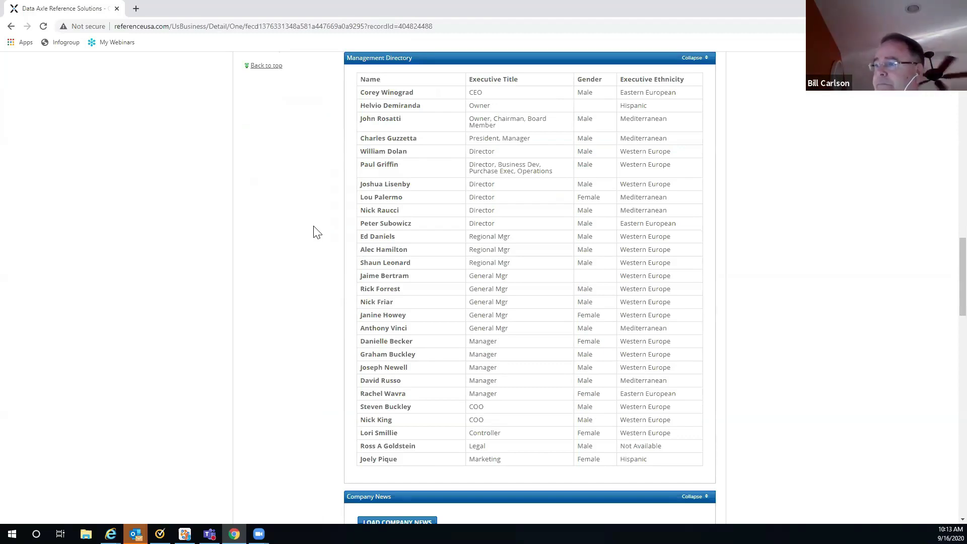
{"action": "scroll", "coordinate": [316, 233], "scroll_direction": "up", "scroll_amount": 2}
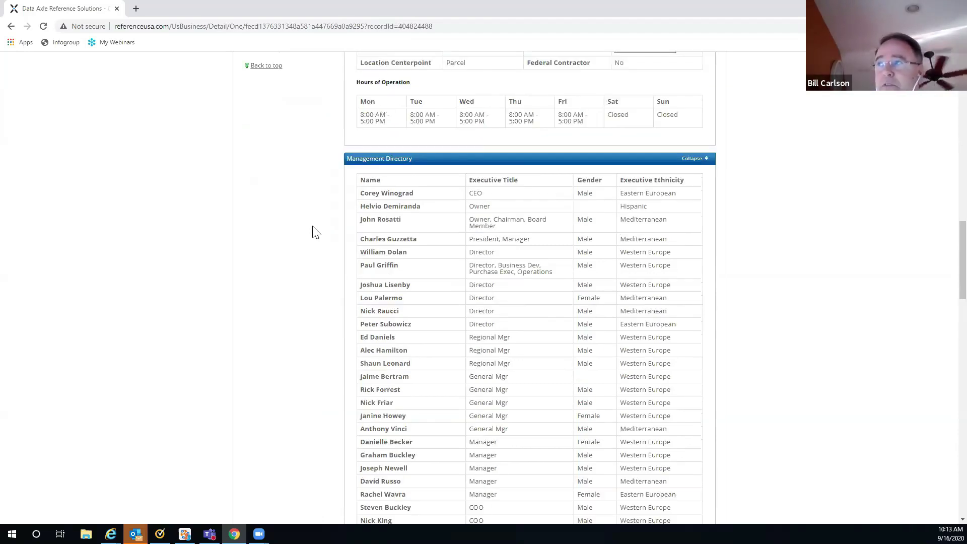
{"action": "scroll", "coordinate": [316, 233], "scroll_direction": "up", "scroll_amount": 1}
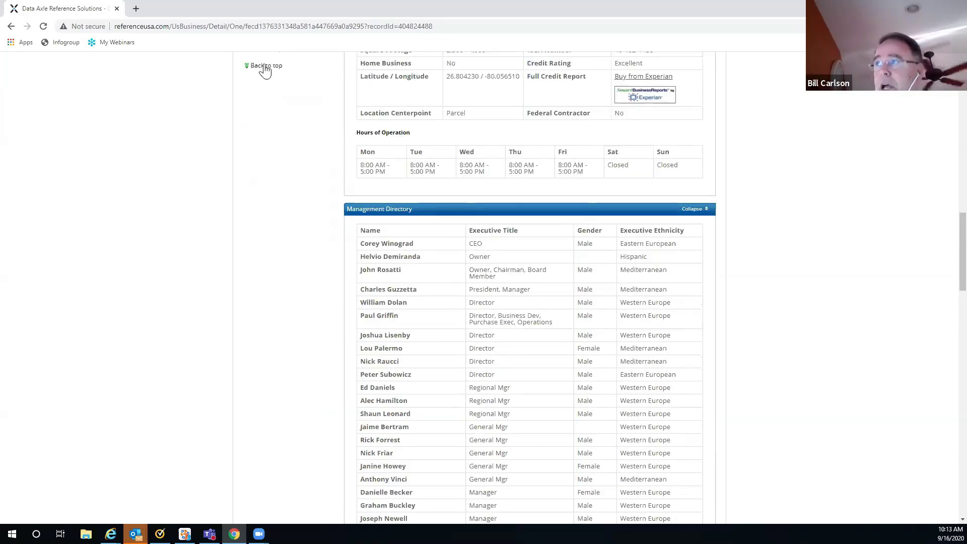
{"action": "scroll", "coordinate": [329, 169], "scroll_direction": "up", "scroll_amount": 5}
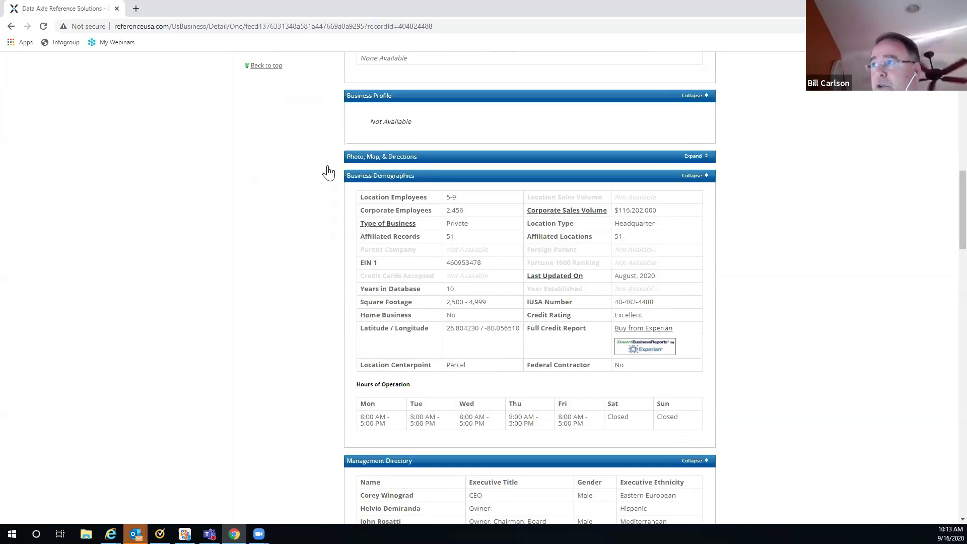
{"action": "scroll", "coordinate": [330, 169], "scroll_direction": "up", "scroll_amount": 15}
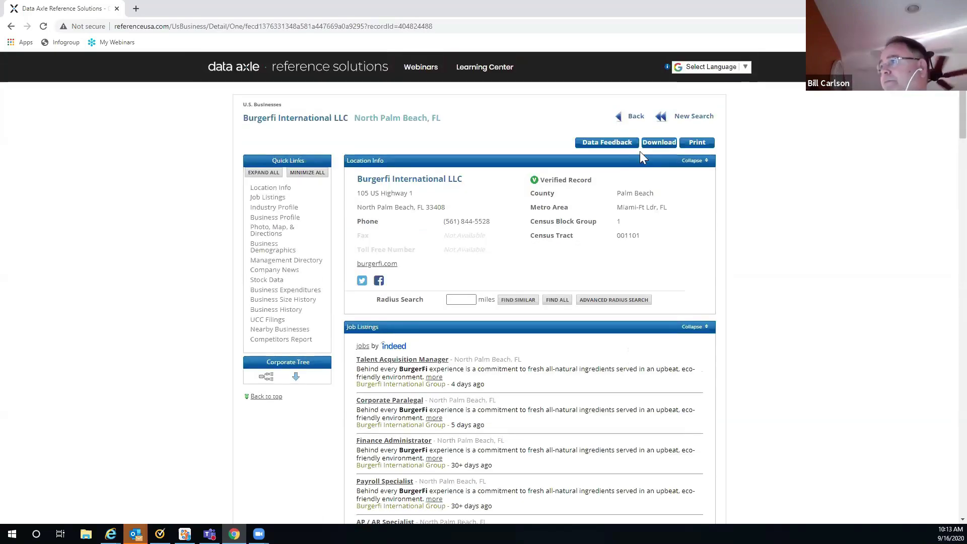
Step: Go back through the Secaucus Burger Fi record and the results list to revise the search criteria
{"action": "left_click", "coordinate": [637, 122]}
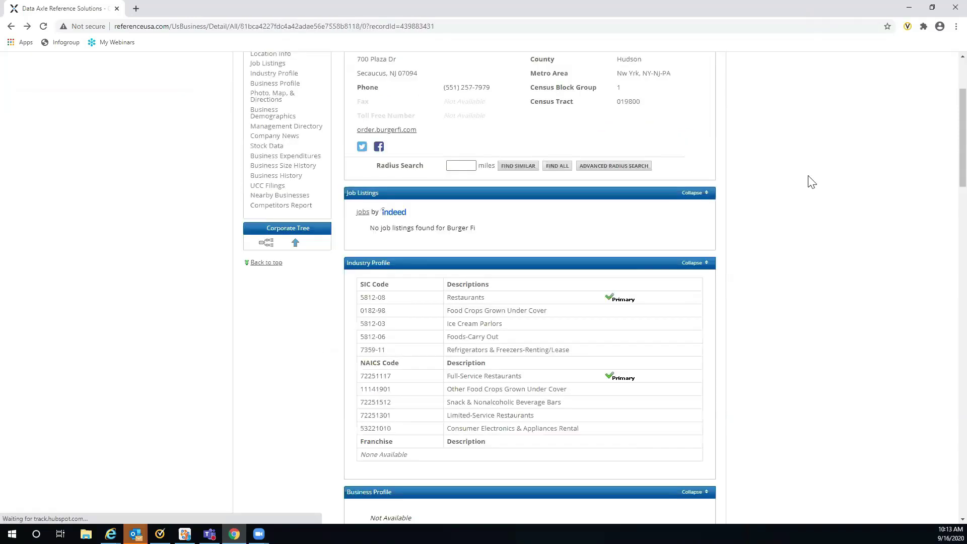
{"action": "scroll", "coordinate": [810, 180], "scroll_direction": "up", "scroll_amount": 3}
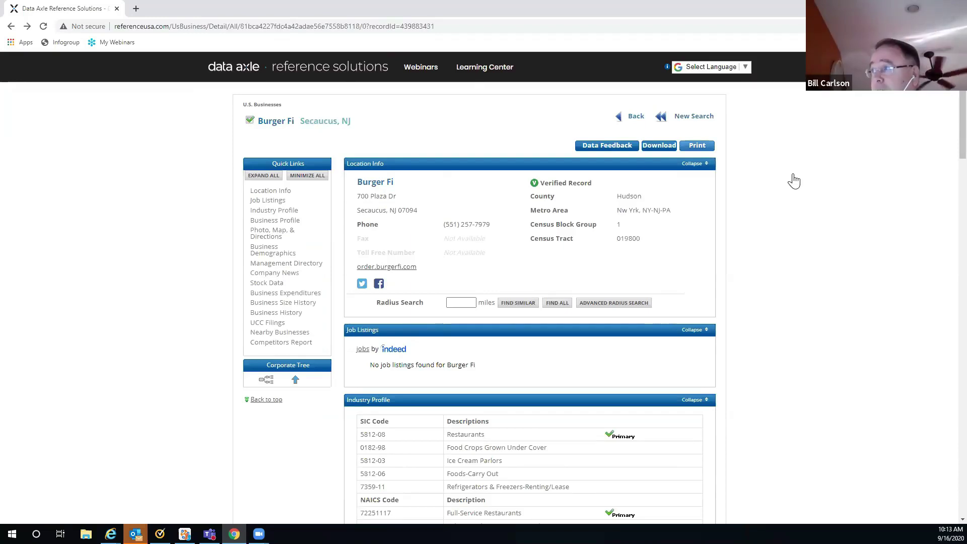
{"action": "left_click", "coordinate": [635, 117]}
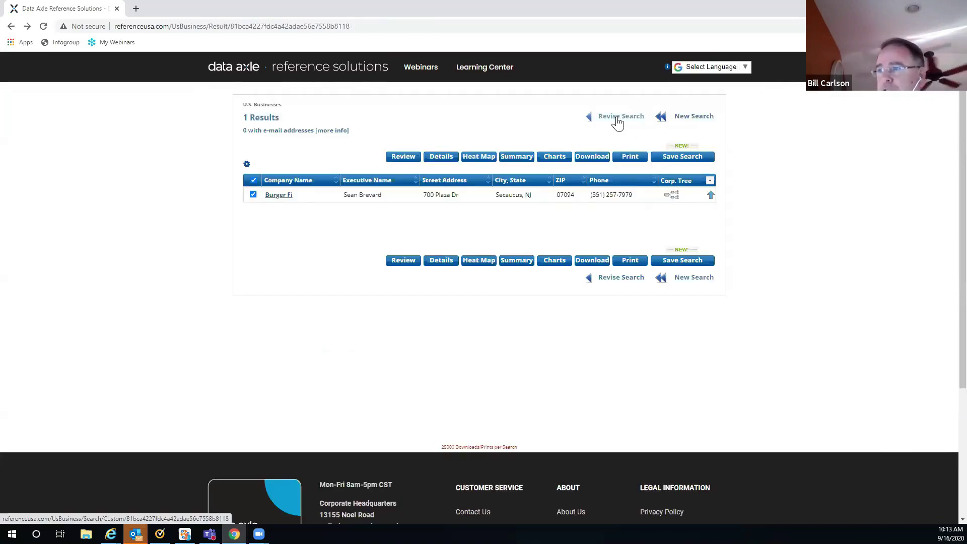
{"action": "left_click", "coordinate": [617, 122]}
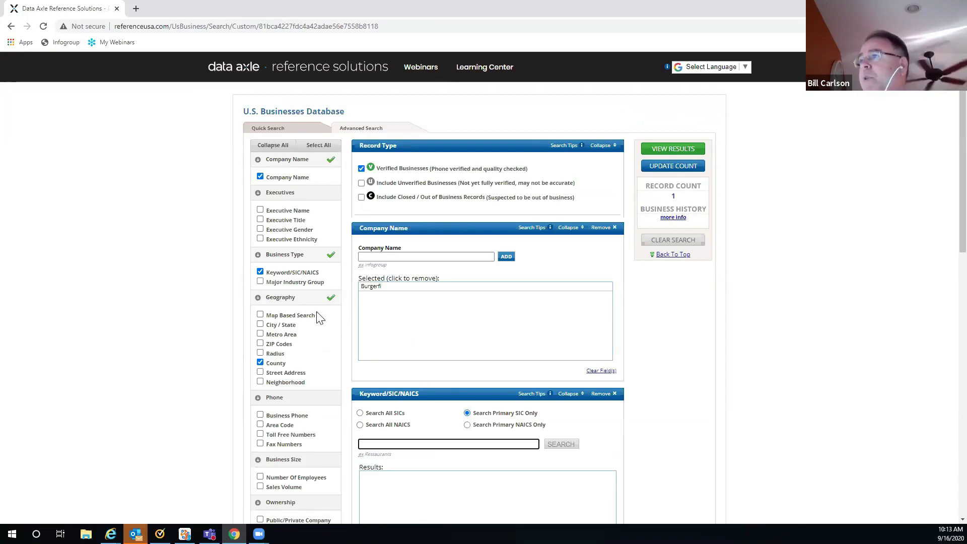
Step: Return to the home page and look over the available databases
{"action": "left_click", "coordinate": [328, 77]}
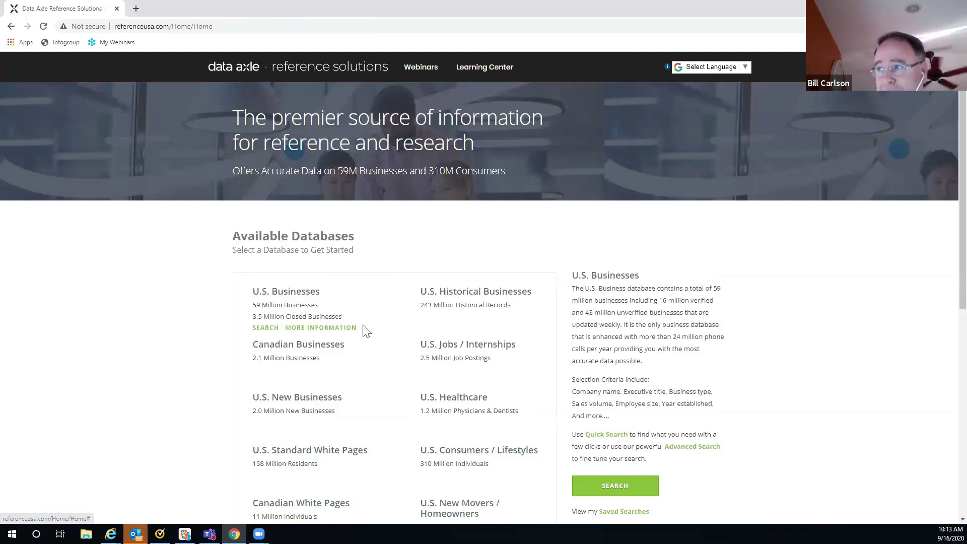
{"action": "scroll", "coordinate": [393, 322], "scroll_direction": "down", "scroll_amount": 2}
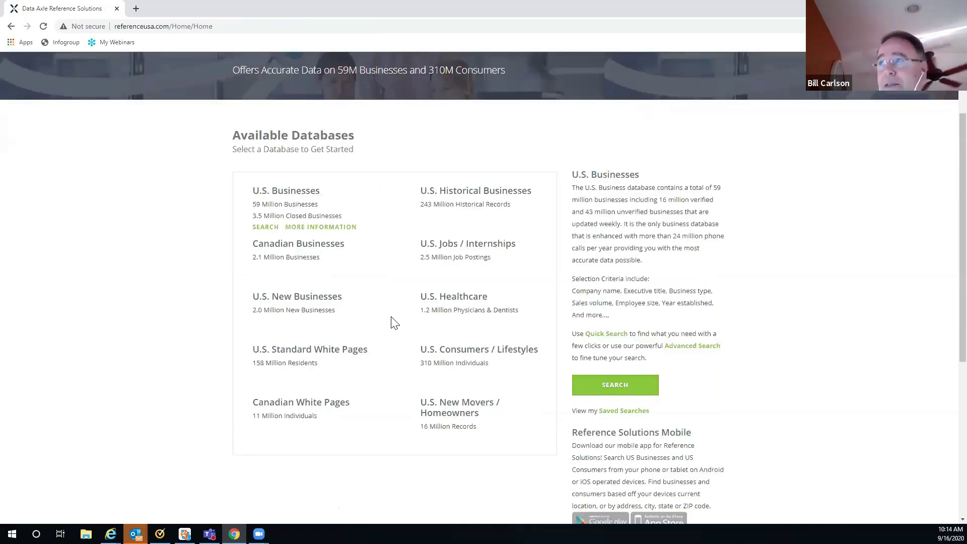
{"action": "scroll", "coordinate": [394, 302], "scroll_direction": "up", "scroll_amount": 2}
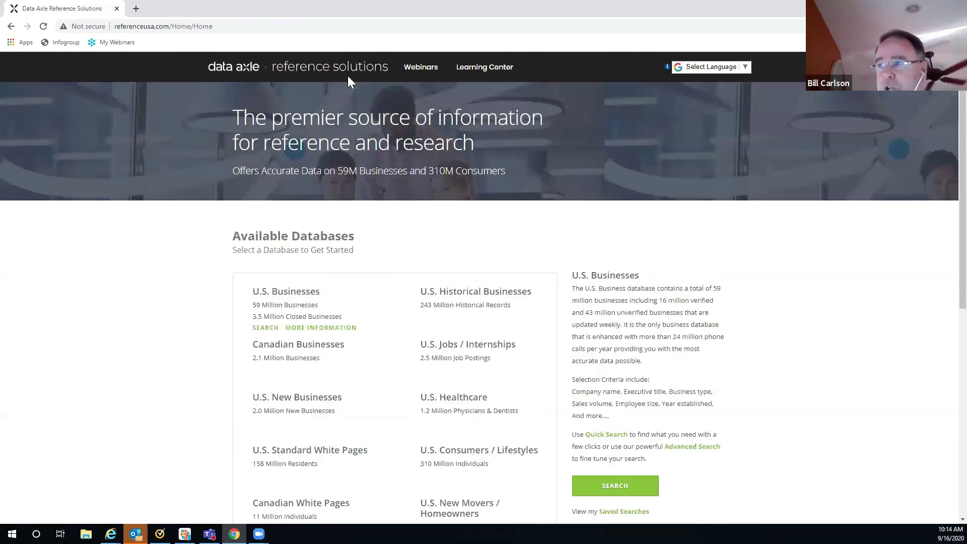
{"action": "scroll", "coordinate": [349, 367], "scroll_direction": "down", "scroll_amount": 2}
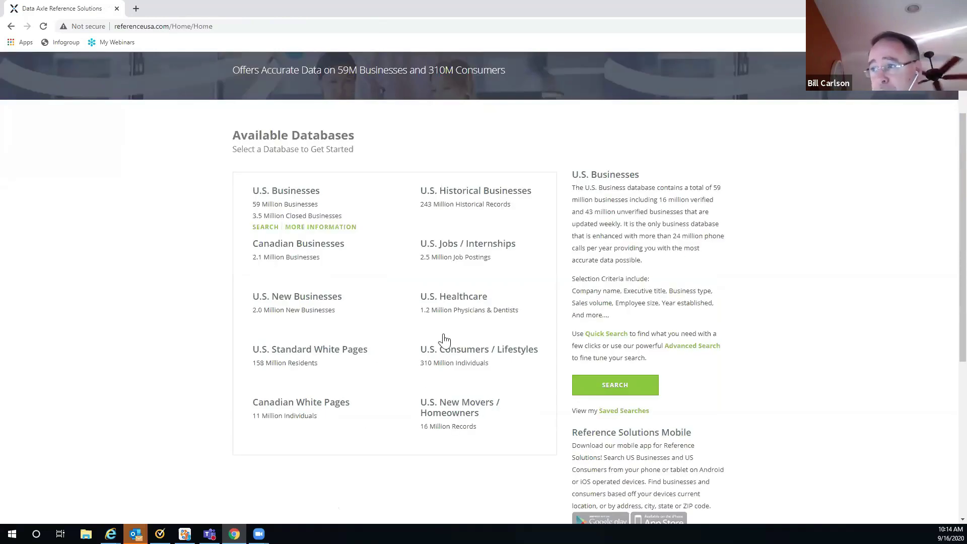
{"action": "mouse_move", "coordinate": [292, 367]}
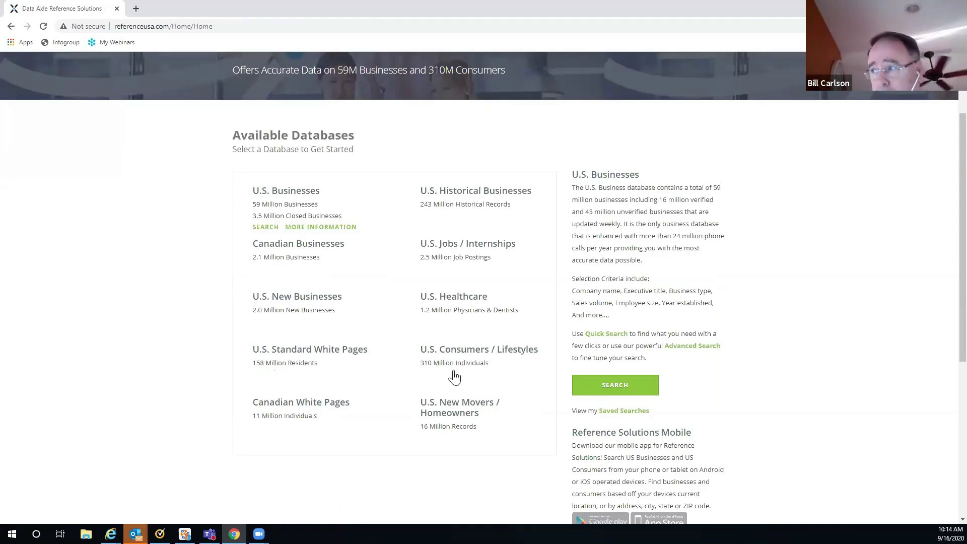
{"action": "mouse_move", "coordinate": [369, 374]}
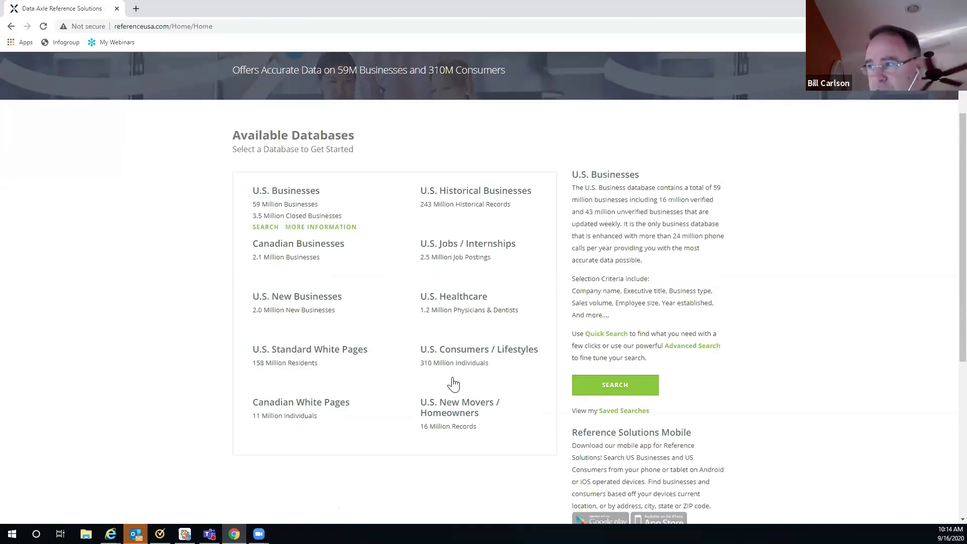
Step: Open the advanced search of the U.S. Consumers / Lifestyles database and review the available search criteria
{"action": "mouse_move", "coordinate": [447, 360]}
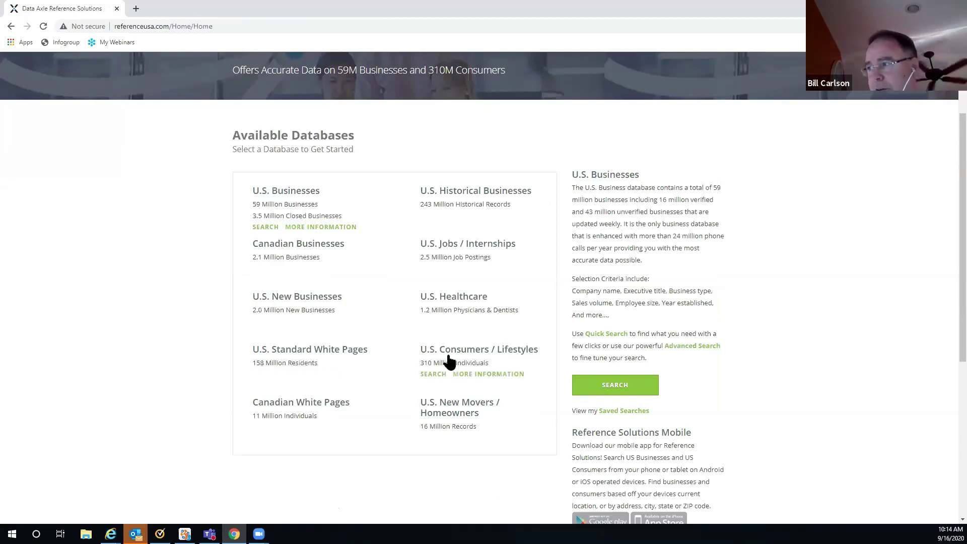
{"action": "left_click", "coordinate": [433, 373]}
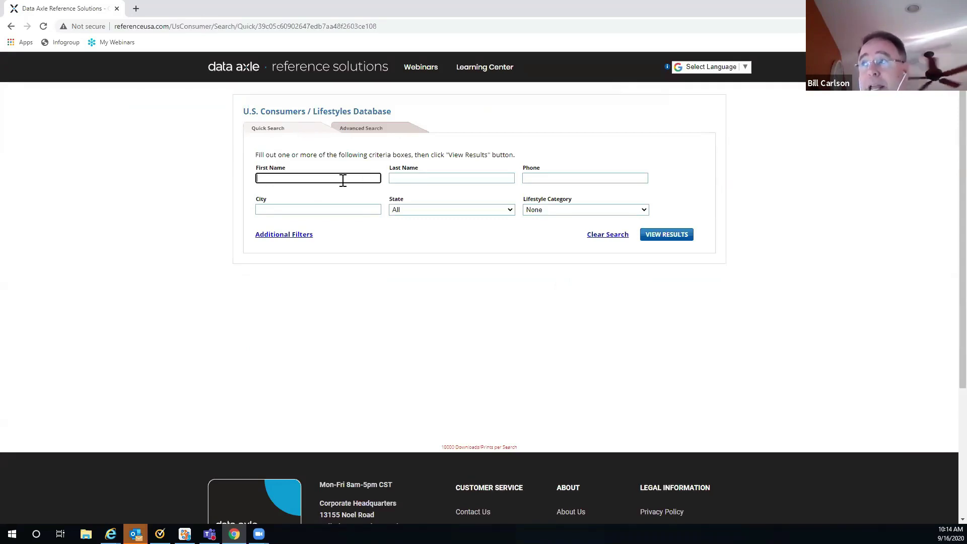
{"action": "left_click", "coordinate": [361, 132]}
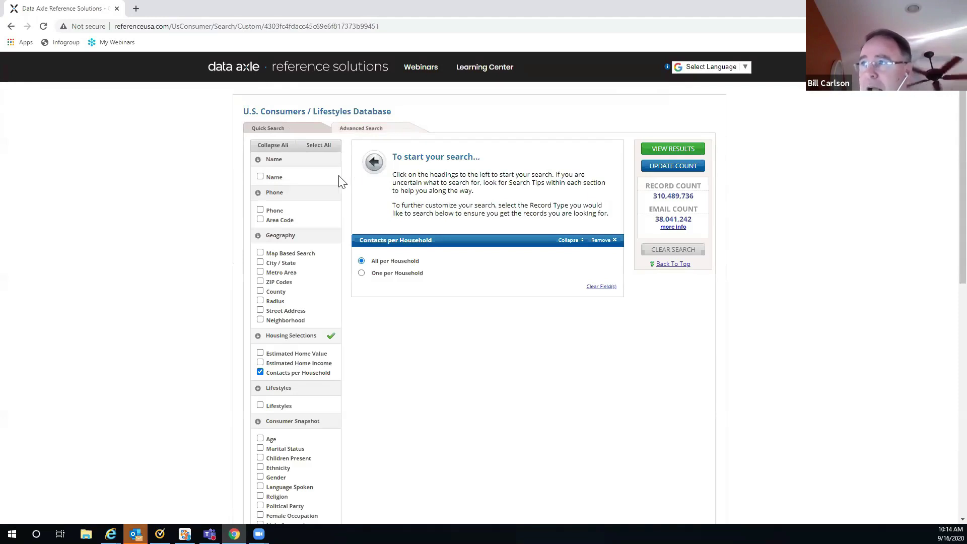
{"action": "scroll", "coordinate": [339, 181], "scroll_direction": "down", "scroll_amount": 1}
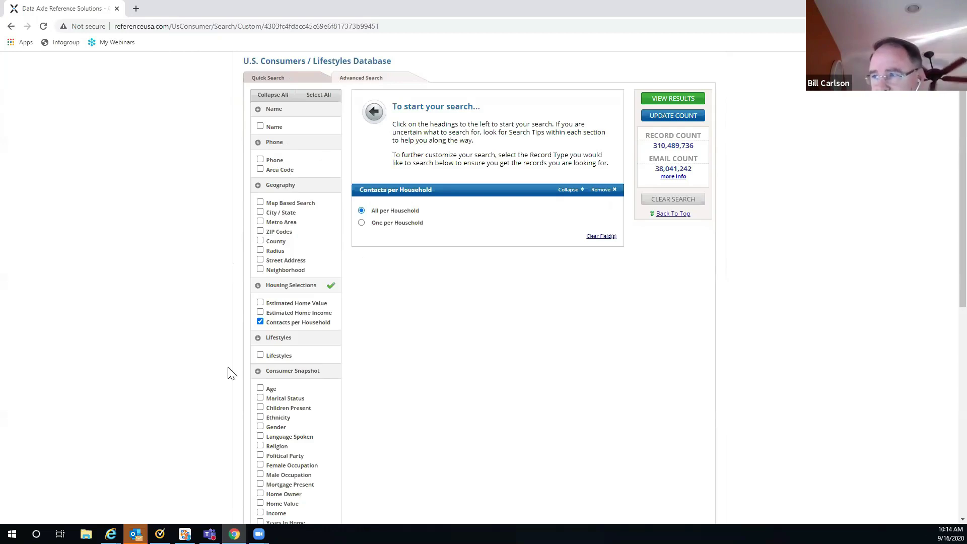
{"action": "scroll", "coordinate": [411, 393], "scroll_direction": "down", "scroll_amount": 2}
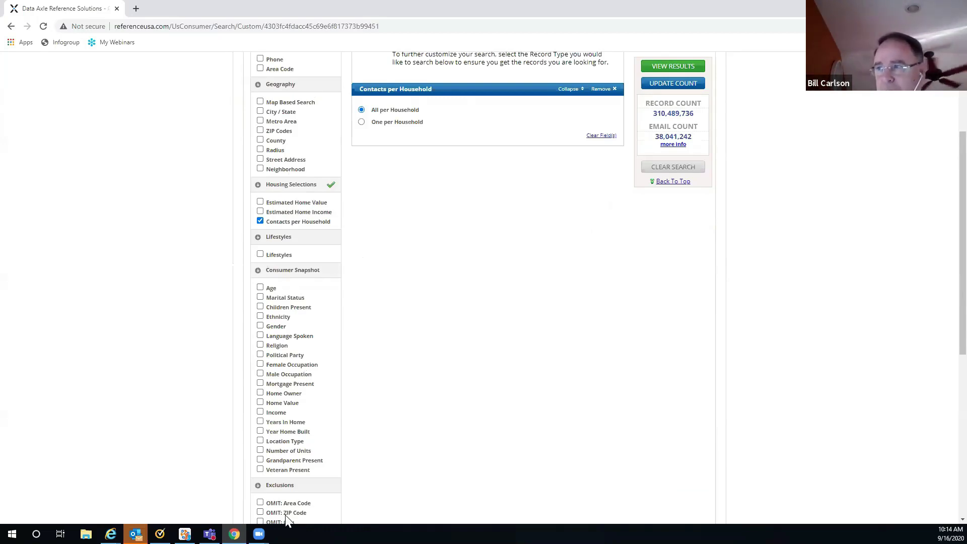
{"action": "scroll", "coordinate": [357, 438], "scroll_direction": "up", "scroll_amount": 3}
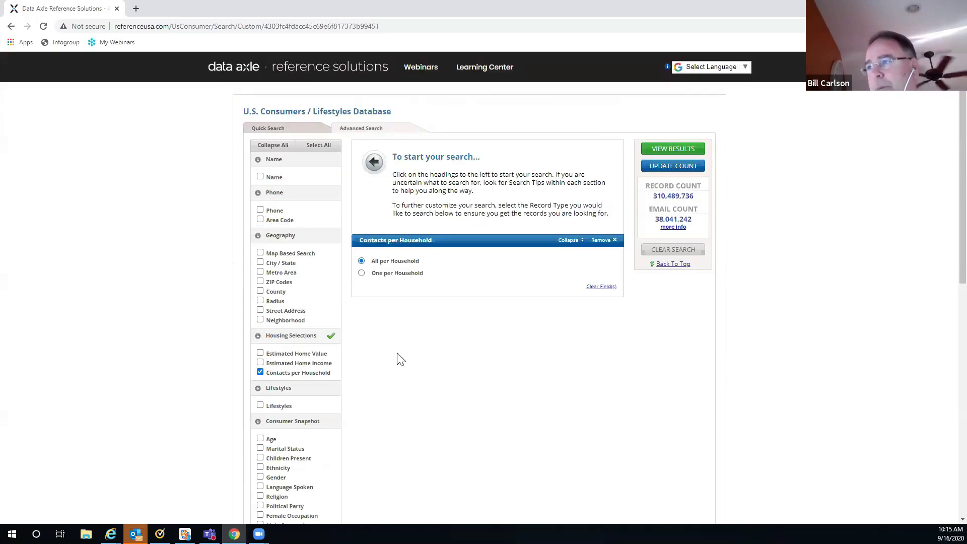
Step: Limit contacts to one per household and add a County criterion for Somerset, NJ, filtering New Jersey's counties by "som"
{"action": "left_click", "coordinate": [259, 290]}
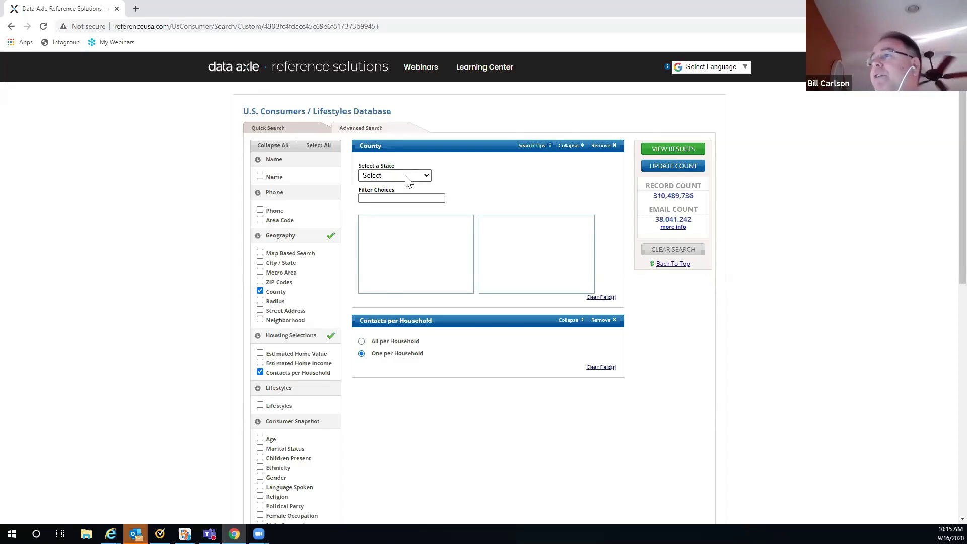
{"action": "left_click", "coordinate": [427, 177]}
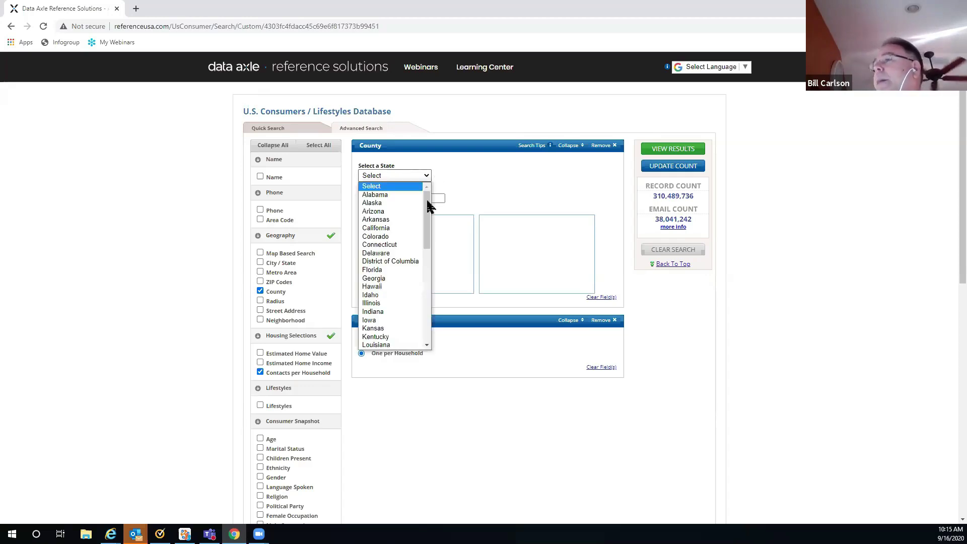
{"action": "scroll", "coordinate": [427, 209], "scroll_direction": "down", "scroll_amount": 1}
{"action": "left_click_drag", "start_coordinate": [427, 218], "coordinate": [428, 259]}
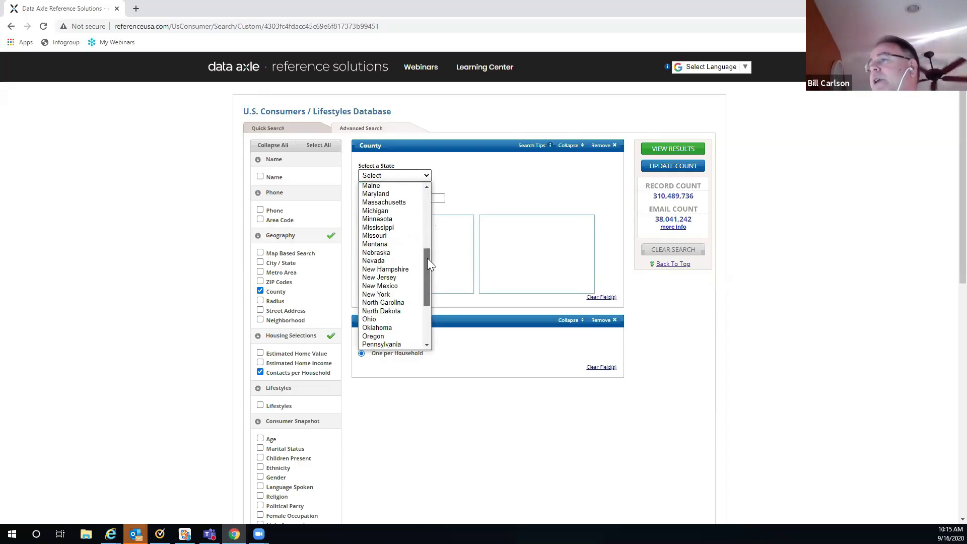
{"action": "left_click", "coordinate": [383, 278]}
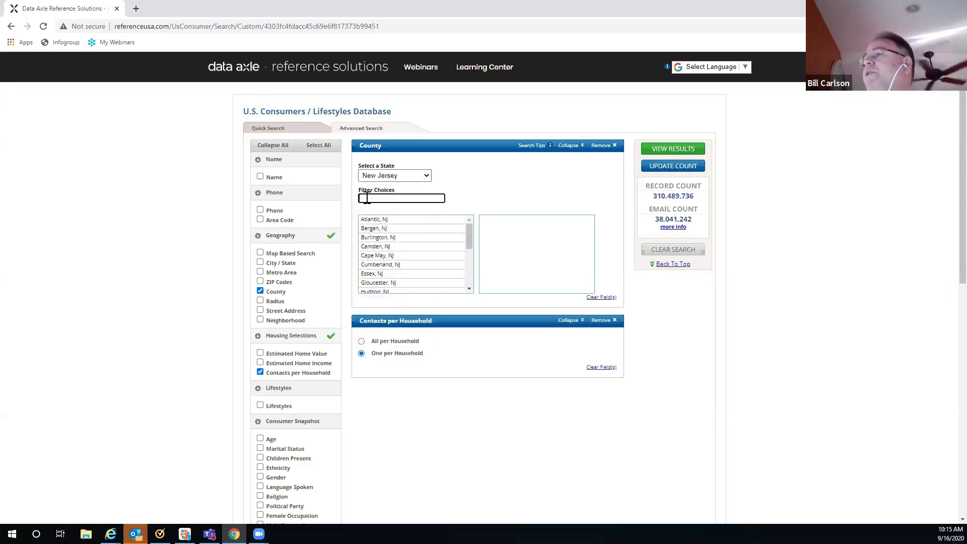
{"action": "left_click", "coordinate": [367, 198]}
{"action": "type", "text": "som"}
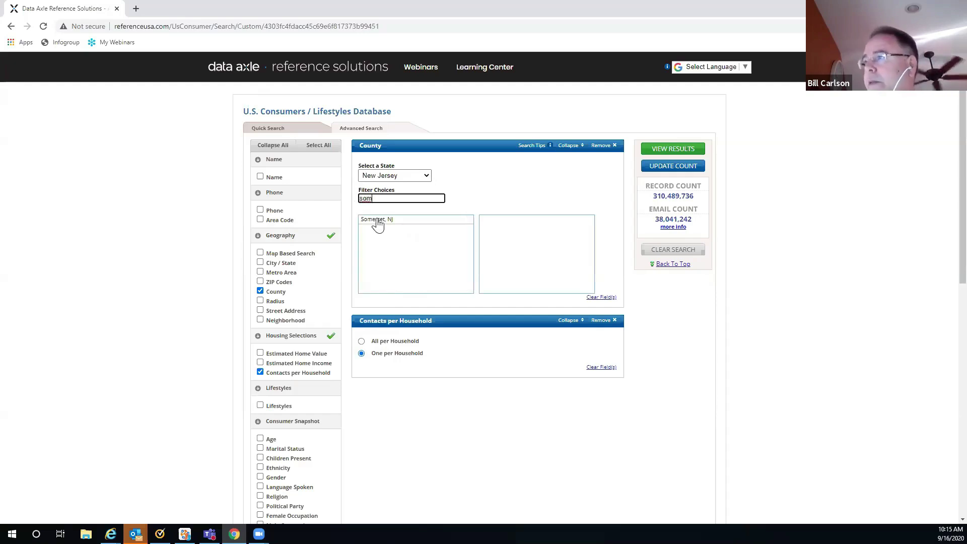
{"action": "double_click", "coordinate": [377, 220]}
Step: Select Somerset, NJ as the county and add a Lifestyles criterion for Dogs under Pets / Animals
{"action": "scroll", "coordinate": [337, 259], "scroll_direction": "down", "scroll_amount": 2}
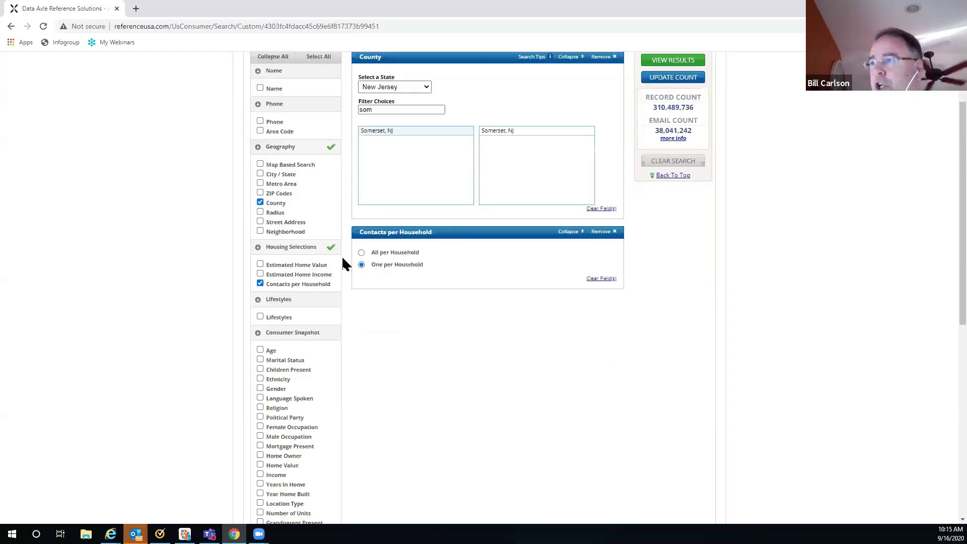
{"action": "scroll", "coordinate": [341, 255], "scroll_direction": "down", "scroll_amount": 1}
{"action": "left_click", "coordinate": [261, 255]}
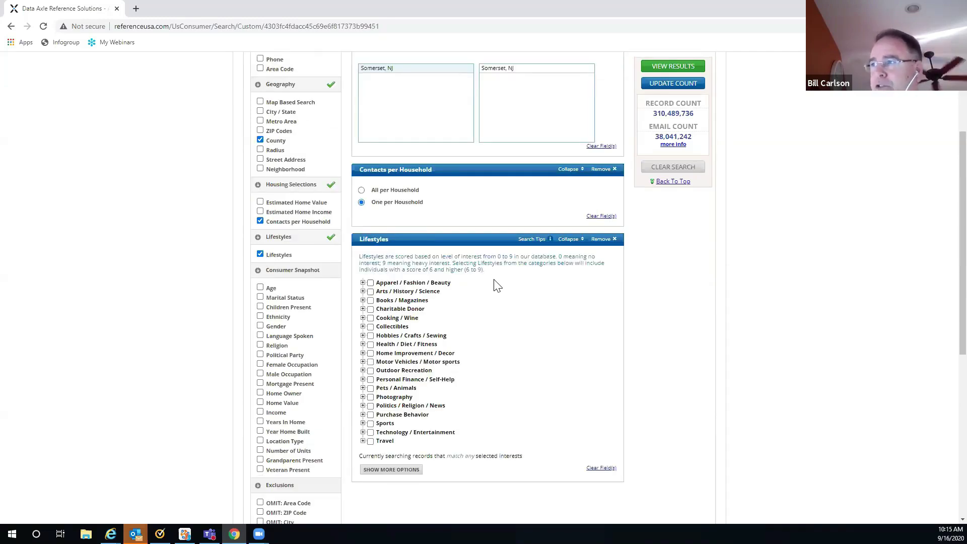
{"action": "scroll", "coordinate": [497, 286], "scroll_direction": "down", "scroll_amount": 1}
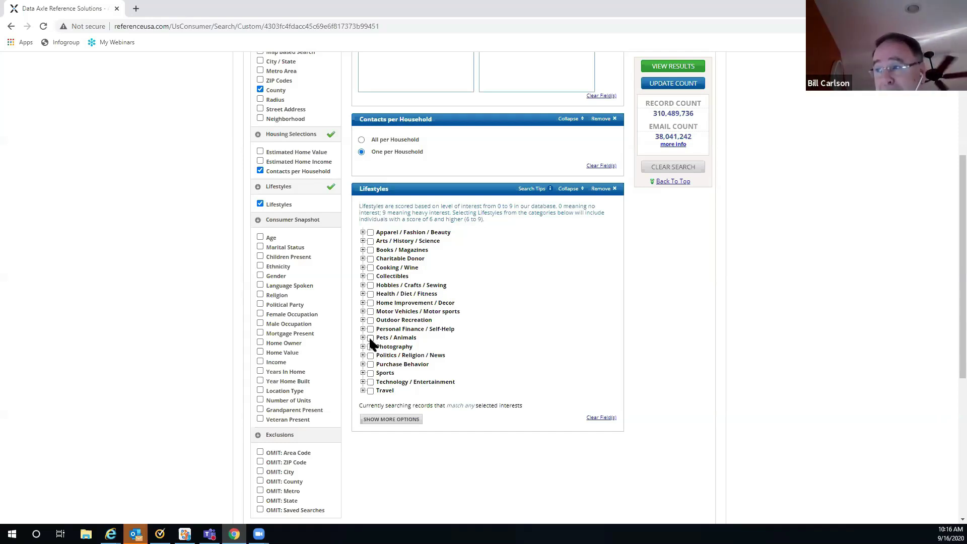
{"action": "left_click", "coordinate": [362, 337]}
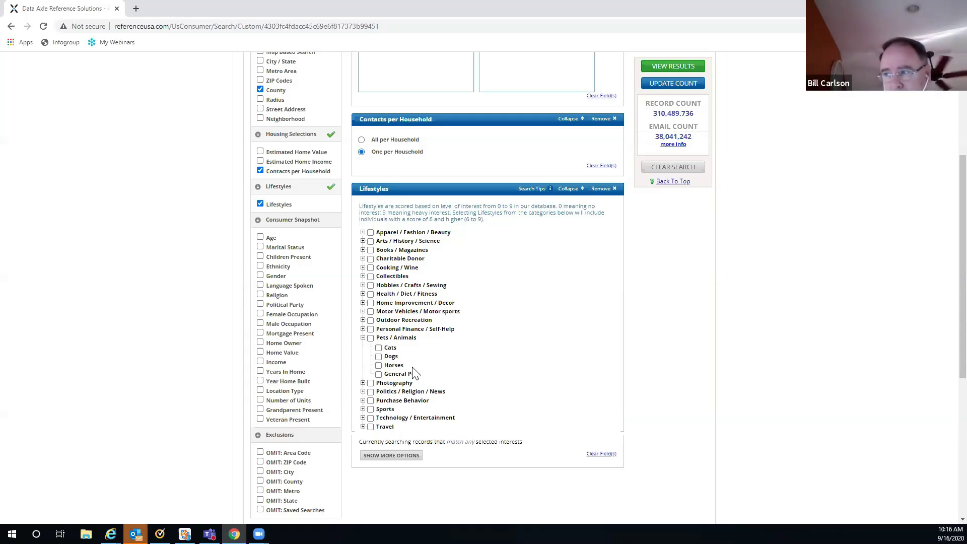
{"action": "left_click", "coordinate": [378, 356]}
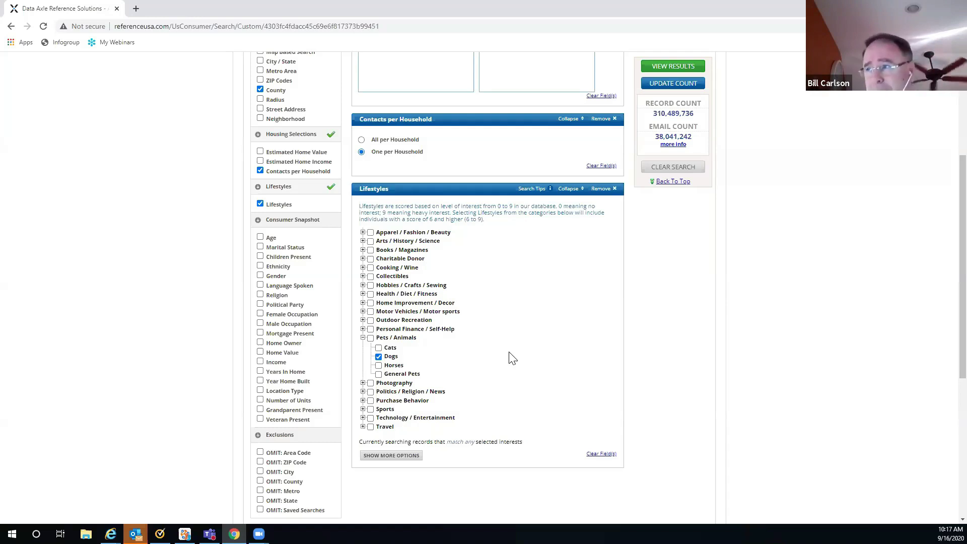
Step: Expand the Apparel / Fashion / Beauty, Arts / History / Science, Travel and Purchase Behavior lifestyle categories to examine their options
{"action": "left_click", "coordinate": [362, 233]}
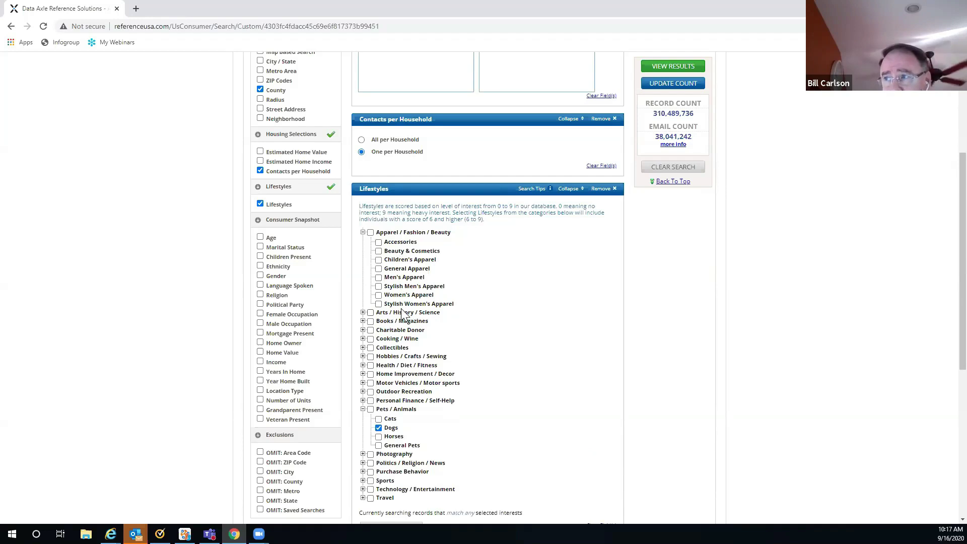
{"action": "left_click", "coordinate": [363, 313]}
{"action": "scroll", "coordinate": [545, 316], "scroll_direction": "down", "scroll_amount": 1}
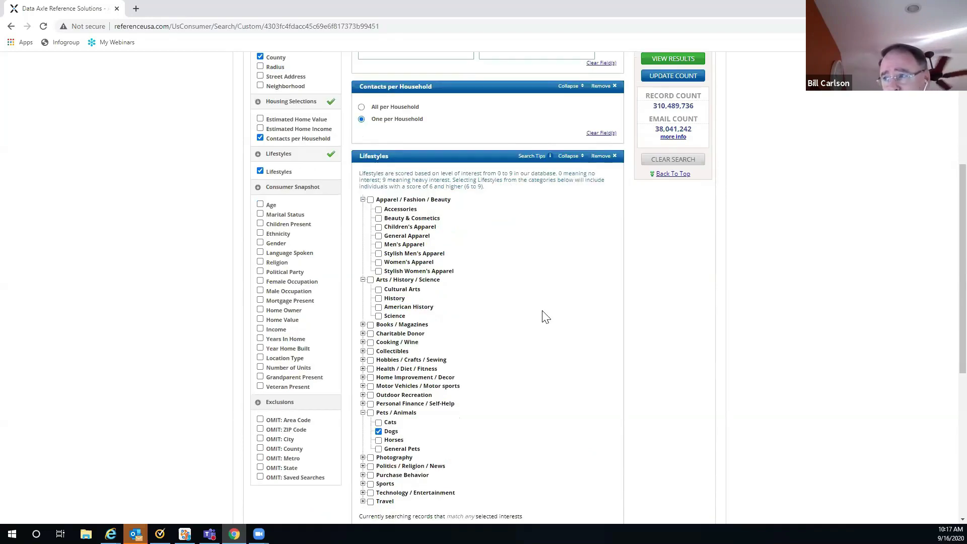
{"action": "scroll", "coordinate": [545, 316], "scroll_direction": "down", "scroll_amount": 3}
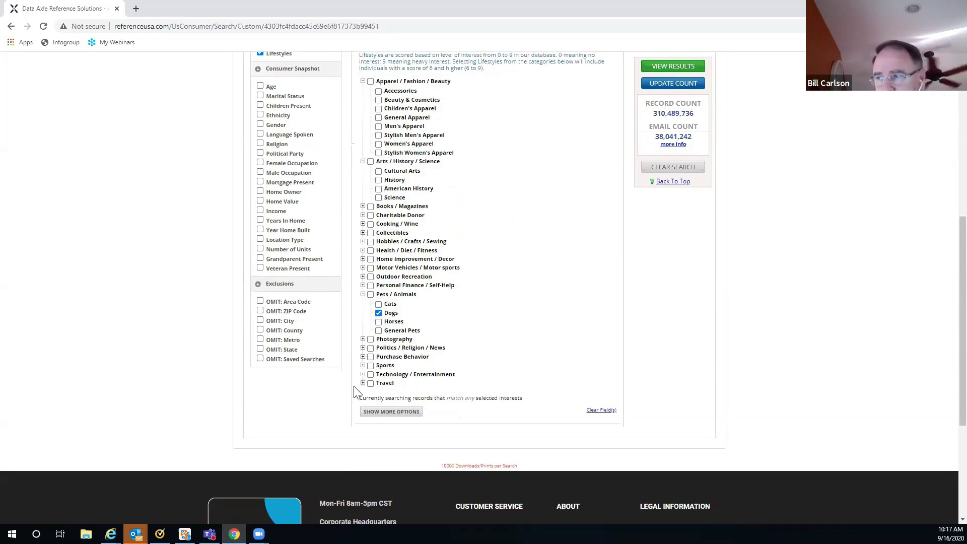
{"action": "left_click", "coordinate": [363, 383]}
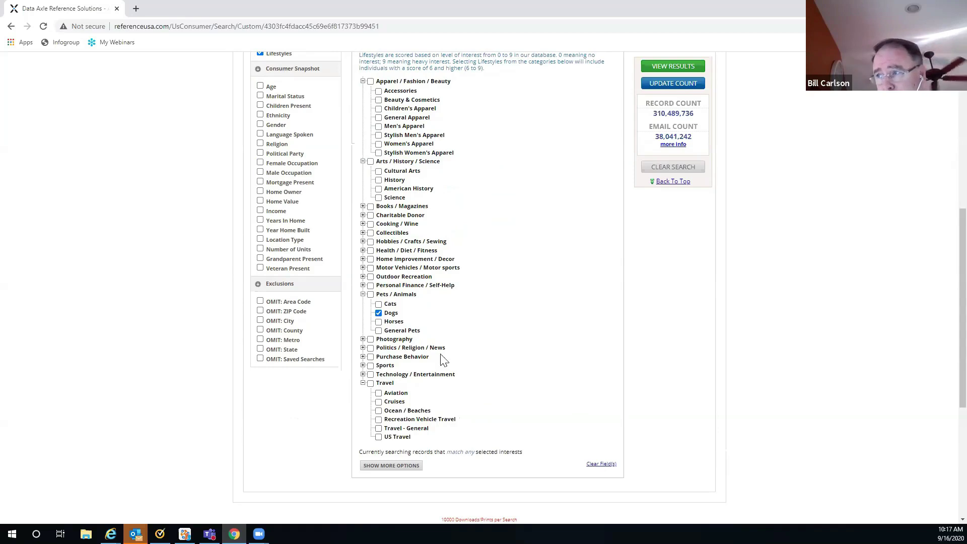
{"action": "left_click", "coordinate": [363, 357]}
{"action": "scroll", "coordinate": [538, 323], "scroll_direction": "down", "scroll_amount": 2}
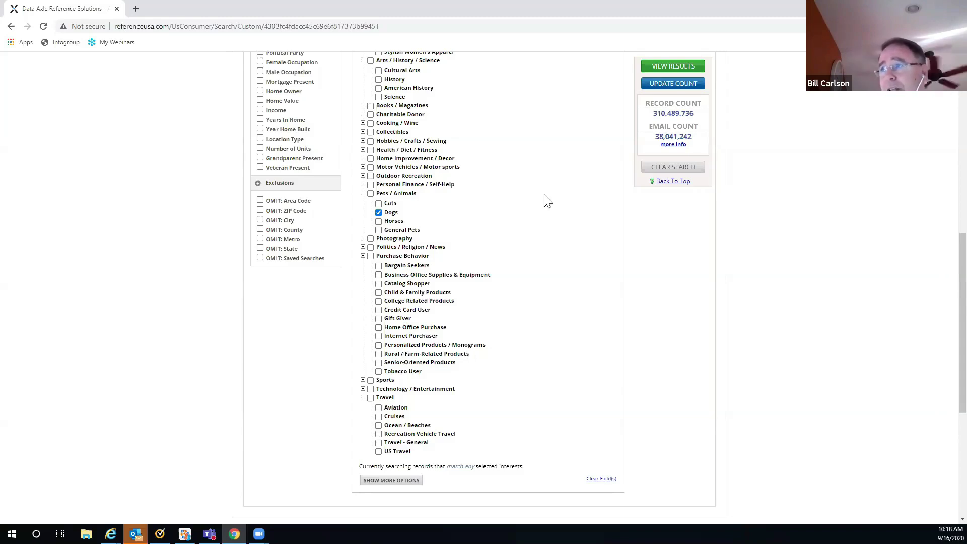
Step: Review the chosen county, household and lifestyle criteria, update the record count and view the matching results
{"action": "scroll", "coordinate": [548, 201], "scroll_direction": "up", "scroll_amount": 2}
{"action": "scroll", "coordinate": [547, 202], "scroll_direction": "up", "scroll_amount": 4}
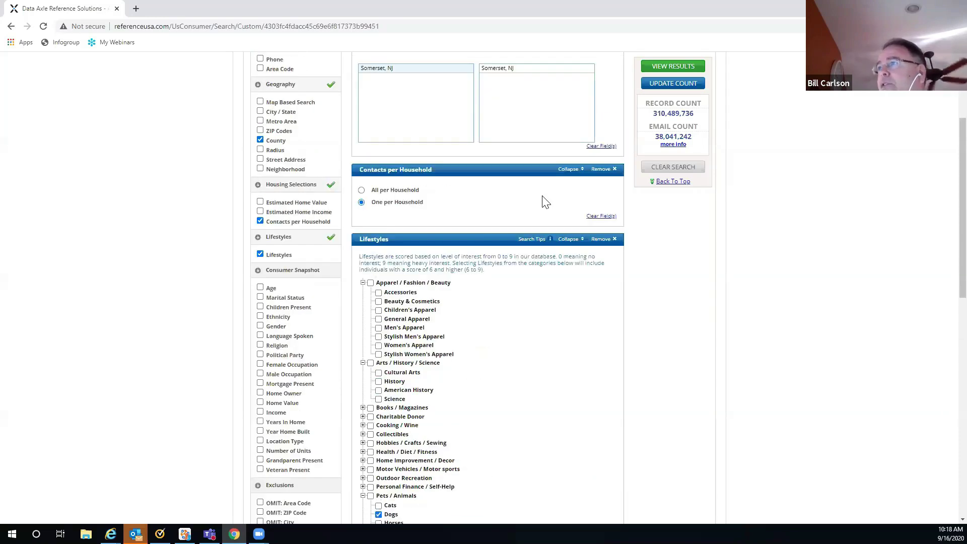
{"action": "scroll", "coordinate": [543, 199], "scroll_direction": "up", "scroll_amount": 1}
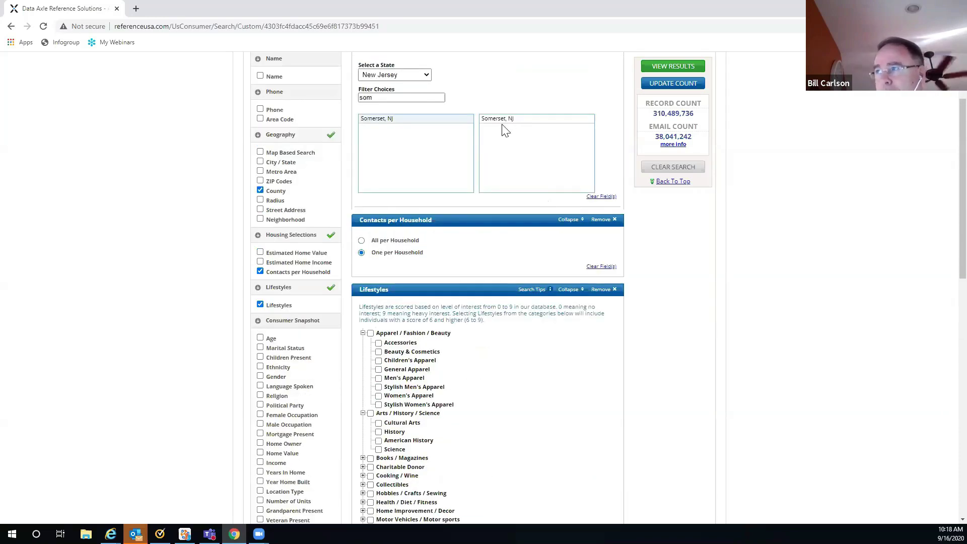
{"action": "scroll", "coordinate": [522, 274], "scroll_direction": "down", "scroll_amount": 2}
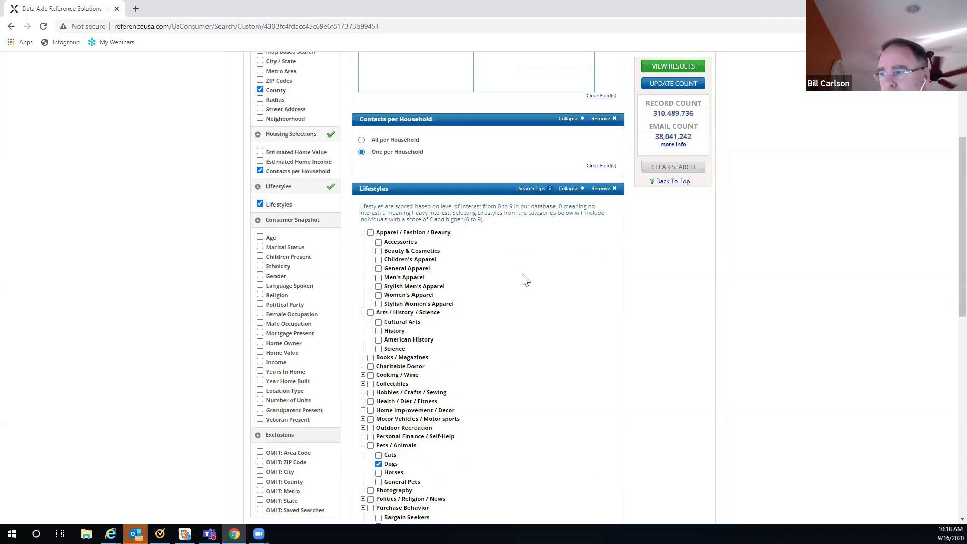
{"action": "scroll", "coordinate": [520, 276], "scroll_direction": "down", "scroll_amount": 3}
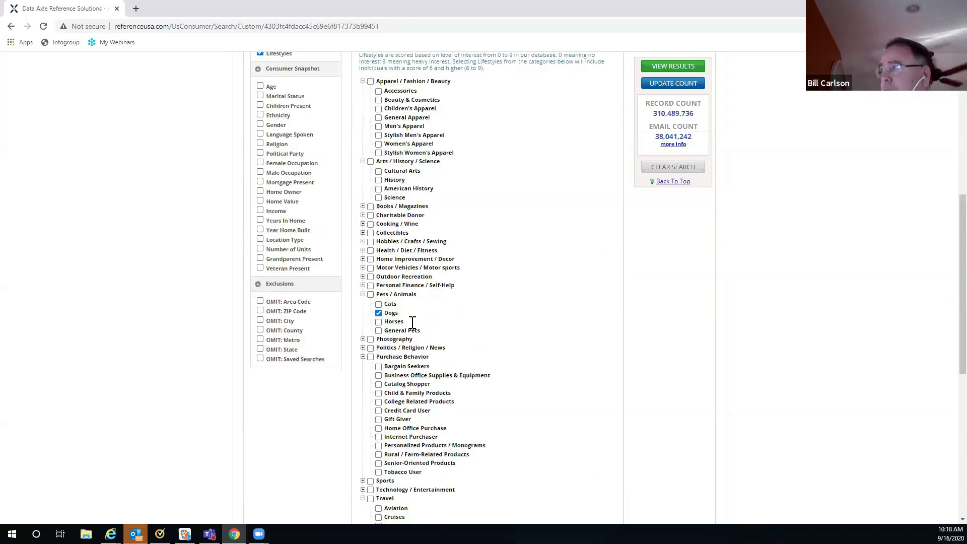
{"action": "left_click", "coordinate": [663, 87]}
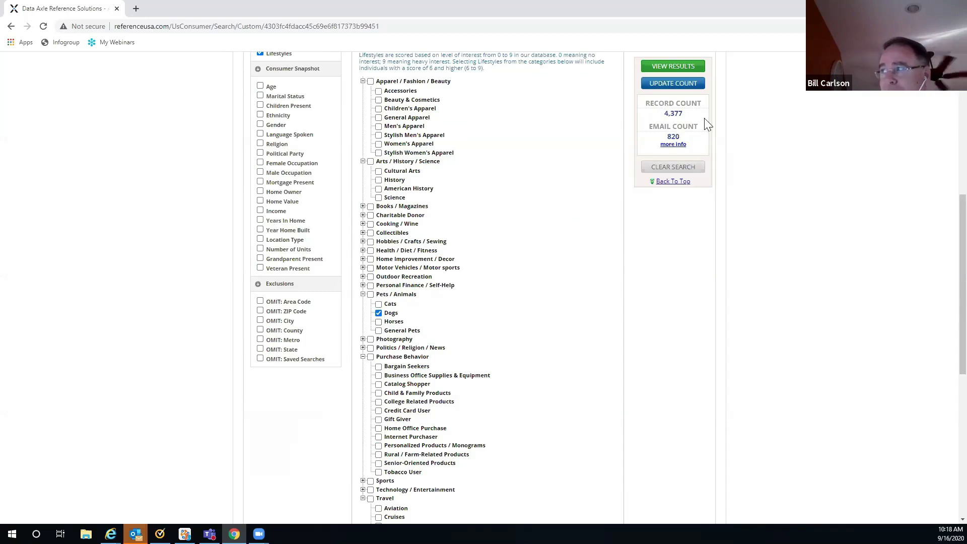
{"action": "scroll", "coordinate": [382, 116], "scroll_direction": "up", "scroll_amount": 1}
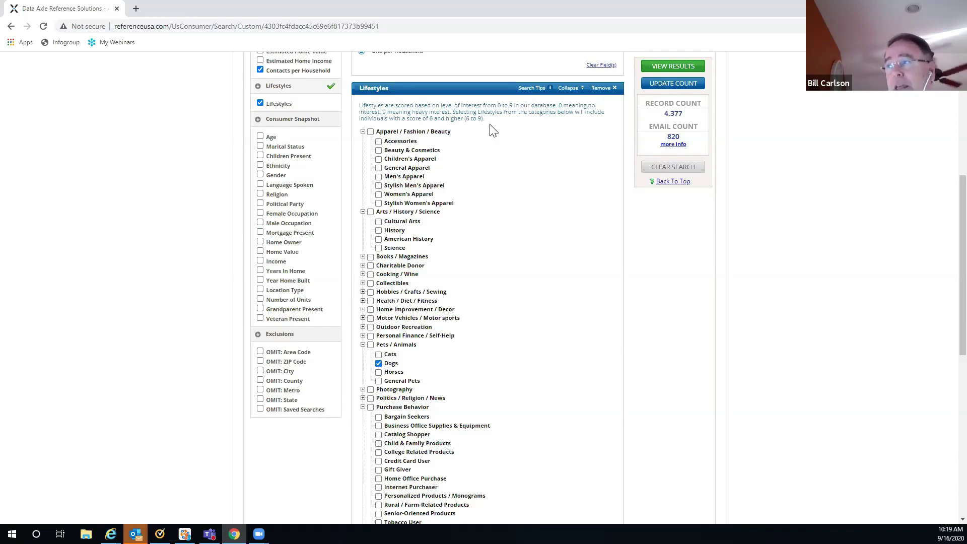
{"action": "left_click", "coordinate": [670, 67]}
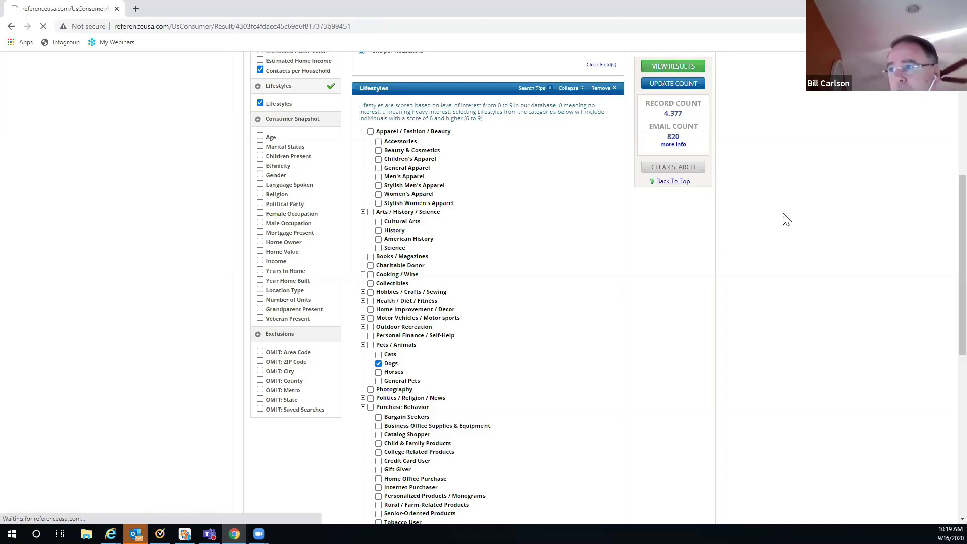
{"action": "scroll", "coordinate": [787, 219], "scroll_direction": "down", "scroll_amount": 1}
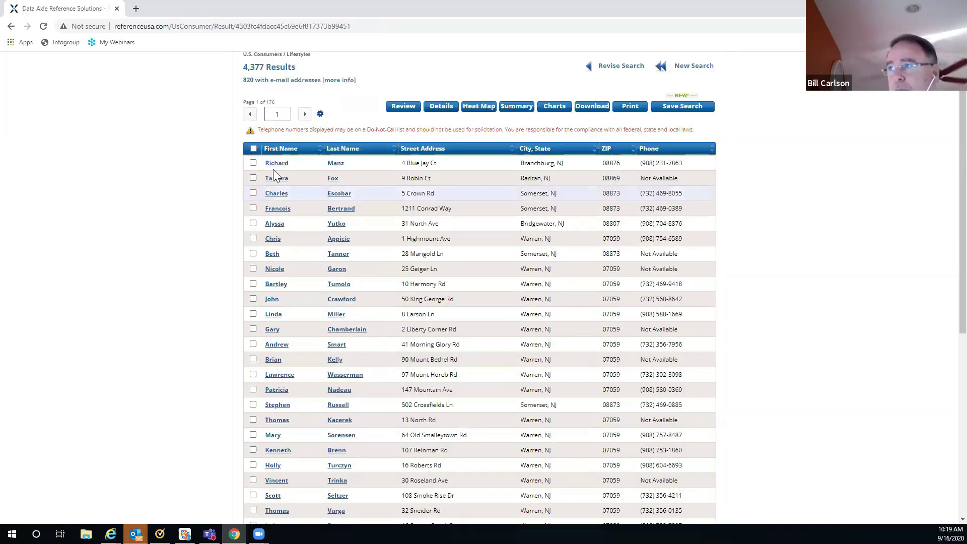
Step: Open the first resident's record, examine the resident, neighborhood and lifestyle interest details, and return to the results list
{"action": "left_click", "coordinate": [336, 163]}
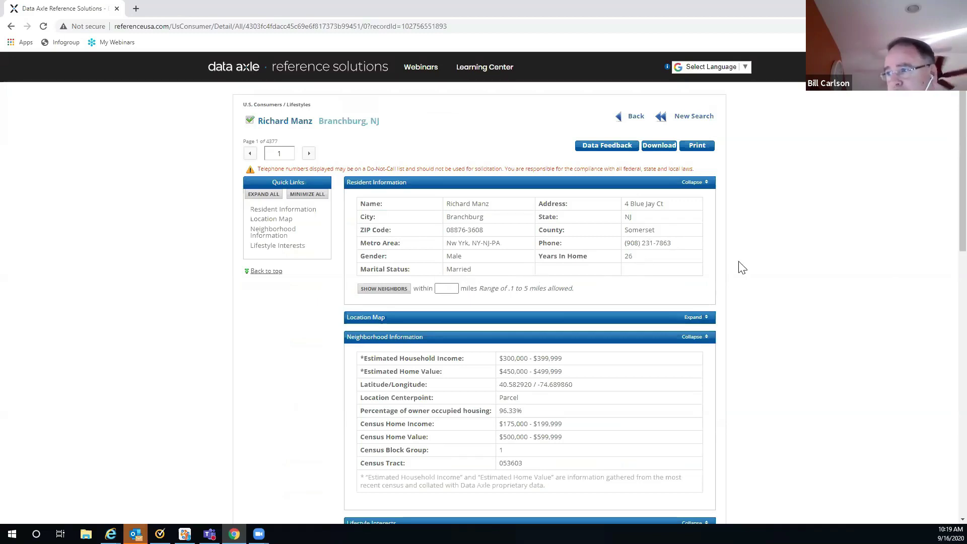
{"action": "scroll", "coordinate": [739, 264], "scroll_direction": "down", "scroll_amount": 1}
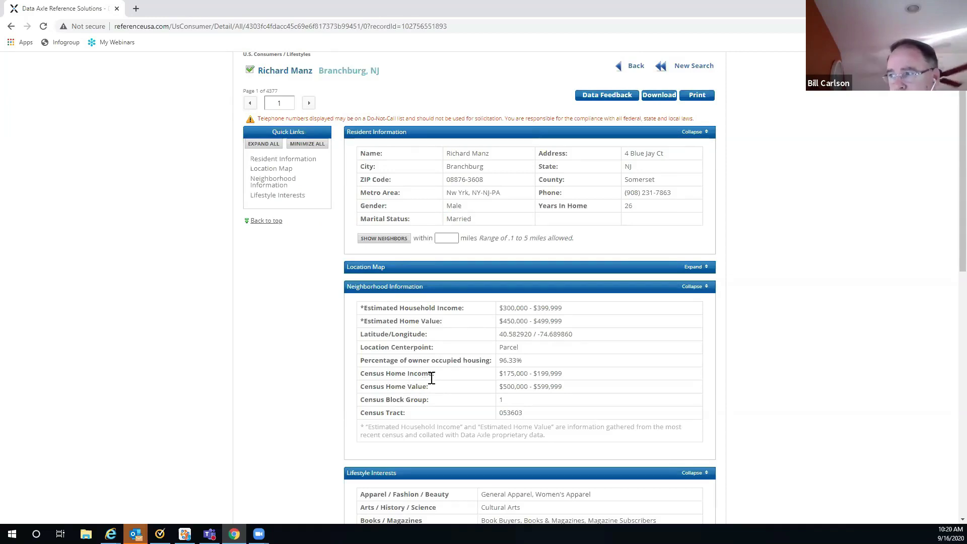
{"action": "scroll", "coordinate": [776, 351], "scroll_direction": "down", "scroll_amount": 1}
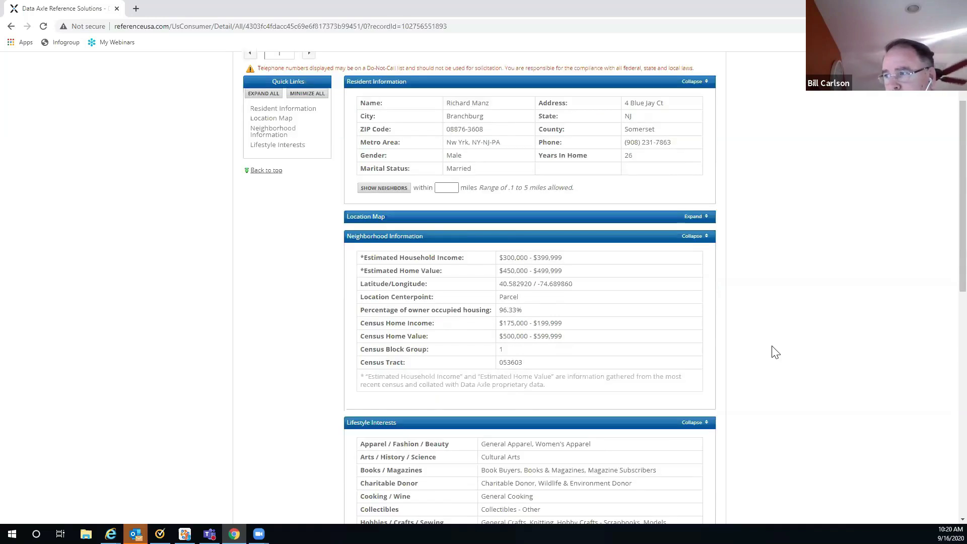
{"action": "scroll", "coordinate": [775, 352], "scroll_direction": "down", "scroll_amount": 4}
{"action": "scroll", "coordinate": [776, 351], "scroll_direction": "down", "scroll_amount": 1}
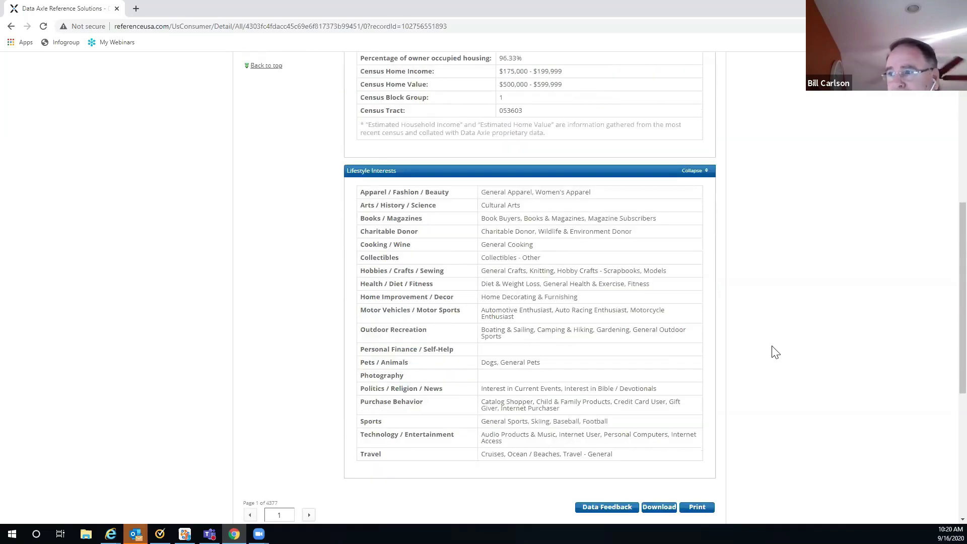
{"action": "scroll", "coordinate": [775, 352], "scroll_direction": "down", "scroll_amount": 4}
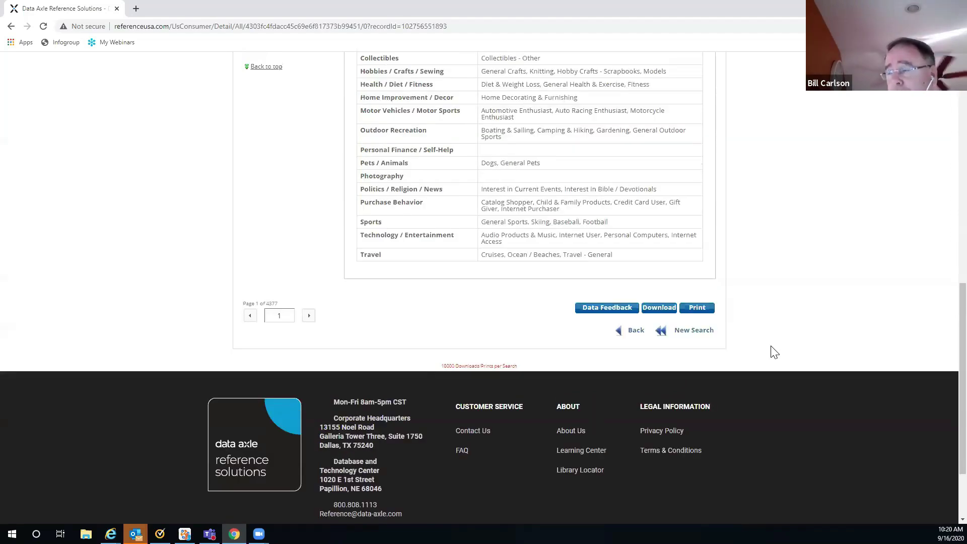
{"action": "scroll", "coordinate": [773, 351], "scroll_direction": "up", "scroll_amount": 4}
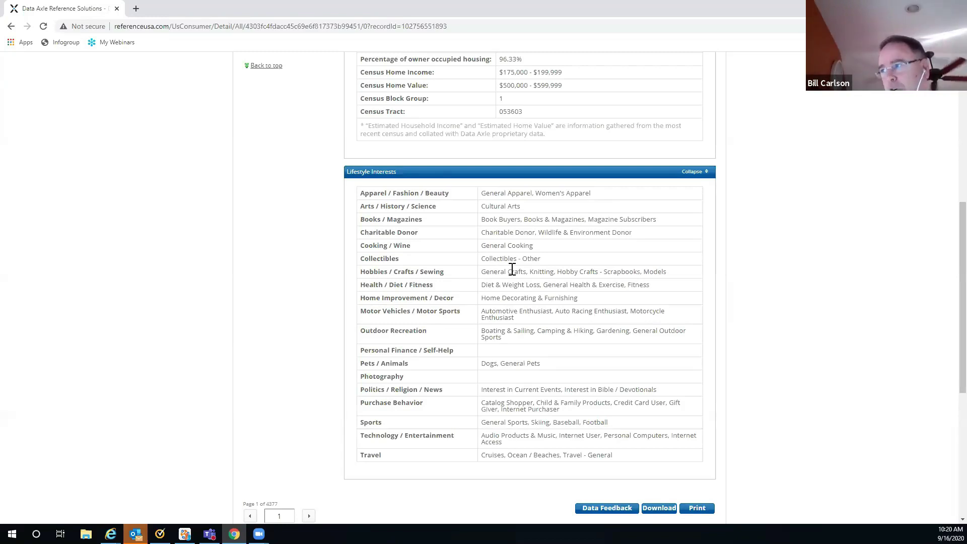
{"action": "scroll", "coordinate": [804, 223], "scroll_direction": "up", "scroll_amount": 7}
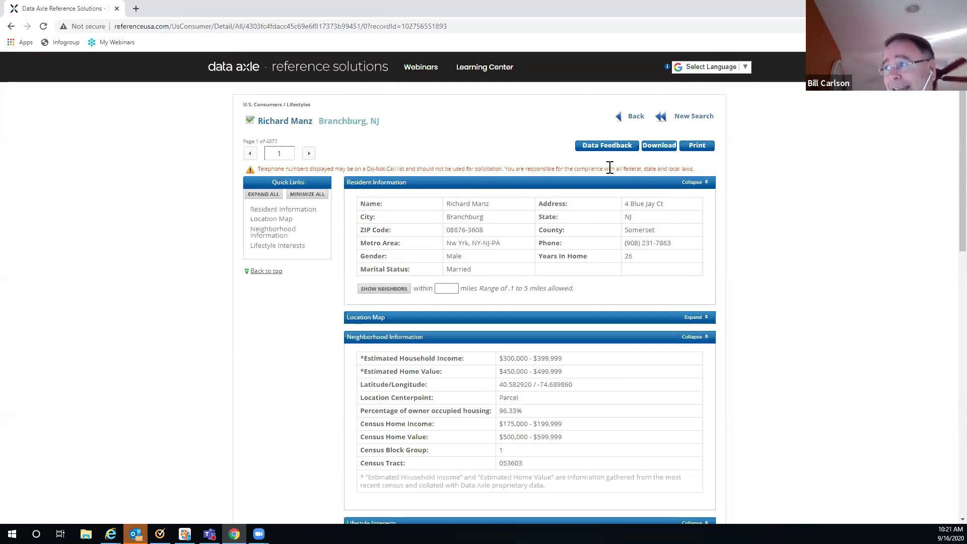
{"action": "left_click", "coordinate": [627, 115]}
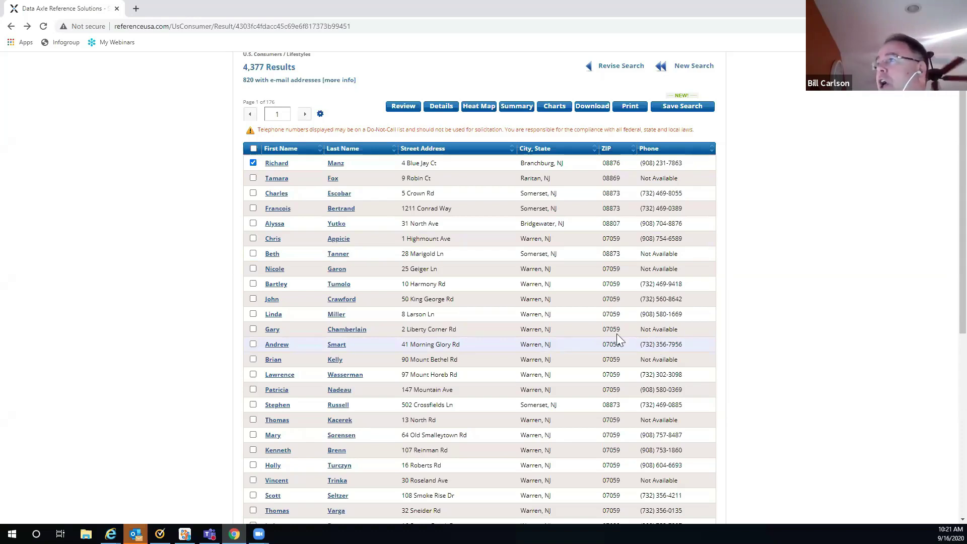
Step: Generate a heat map of the matching consumers by location, examine it, and return to the results
{"action": "left_click", "coordinate": [475, 108]}
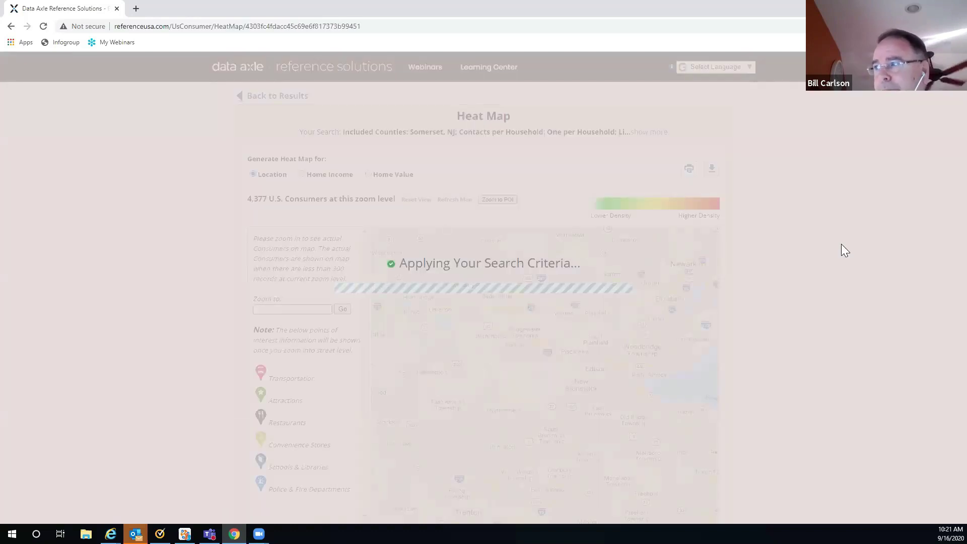
{"action": "scroll", "coordinate": [844, 250], "scroll_direction": "down", "scroll_amount": 2}
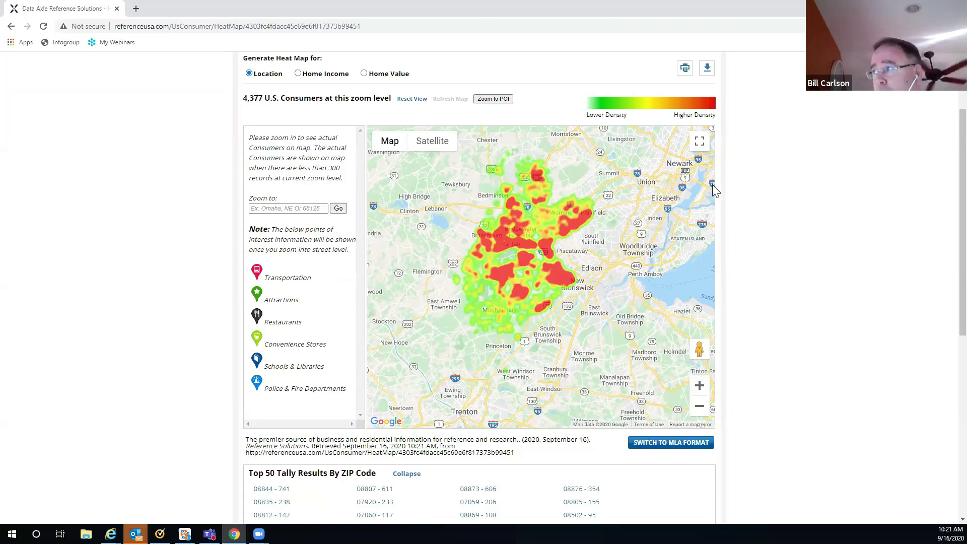
{"action": "scroll", "coordinate": [675, 192], "scroll_direction": "up", "scroll_amount": 2}
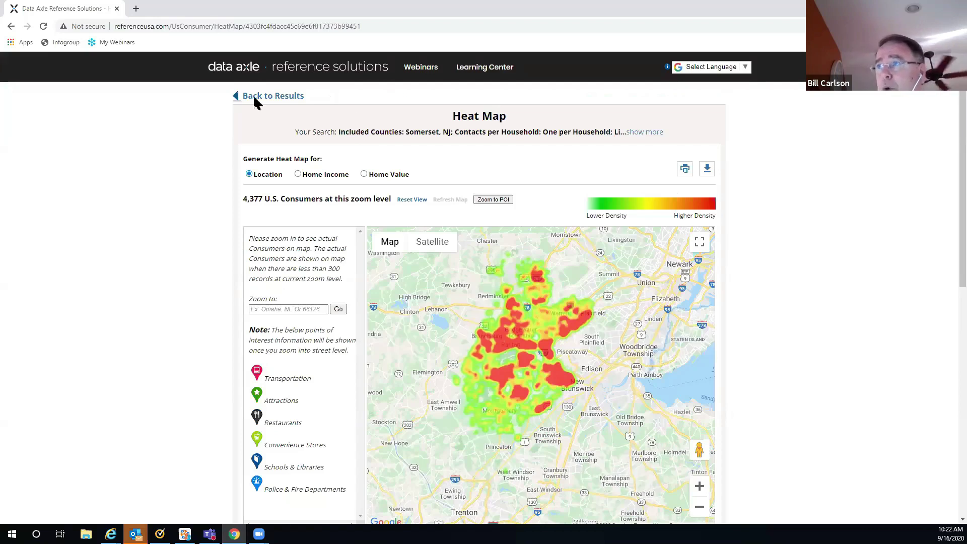
{"action": "left_click", "coordinate": [290, 98]}
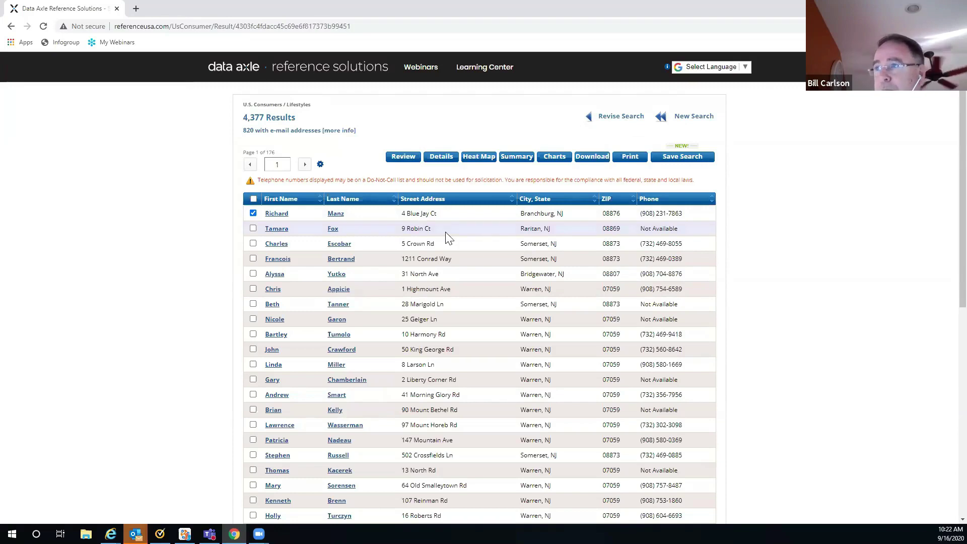
Step: Deselect the first resident's record and revise the search, replacing the County criterion with Estimated Home Income
{"action": "left_click", "coordinate": [253, 213]}
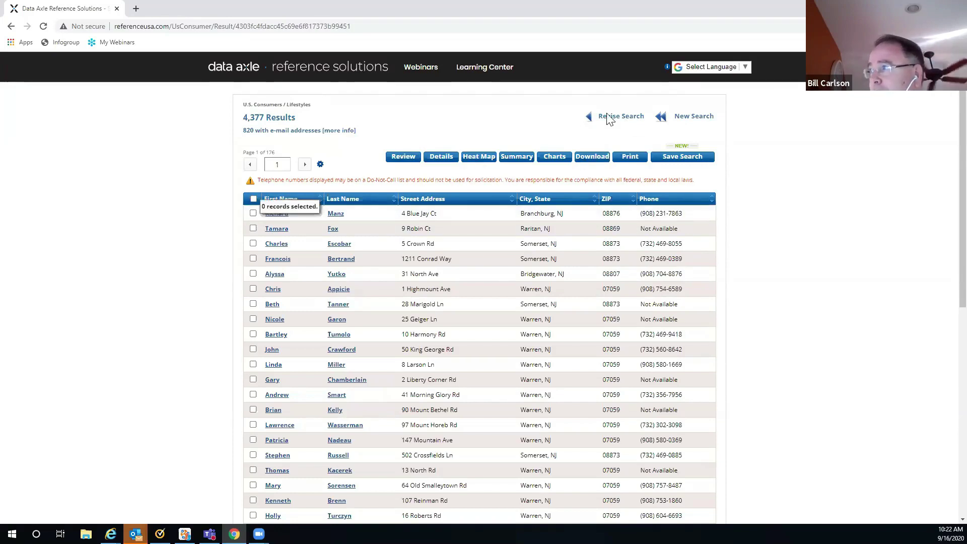
{"action": "left_click", "coordinate": [588, 122]}
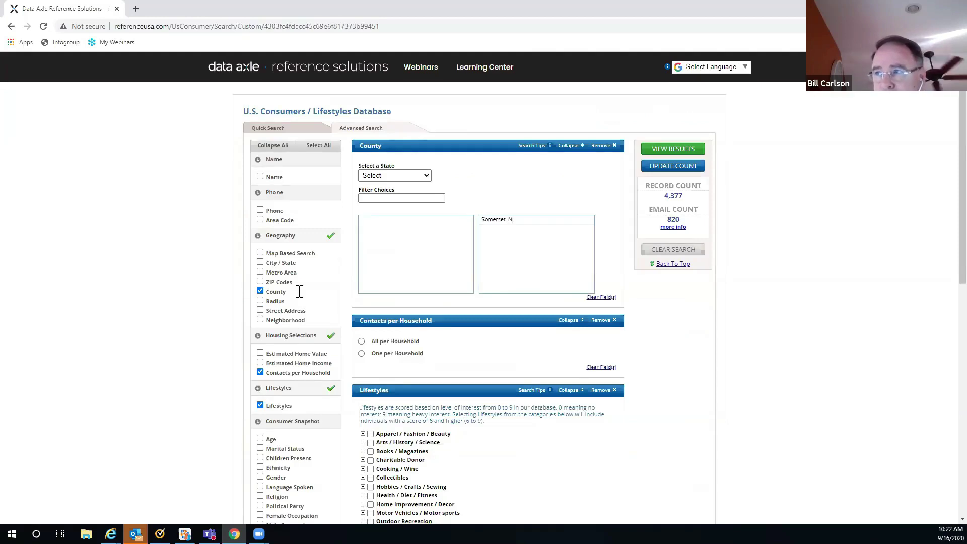
{"action": "left_click", "coordinate": [260, 291]}
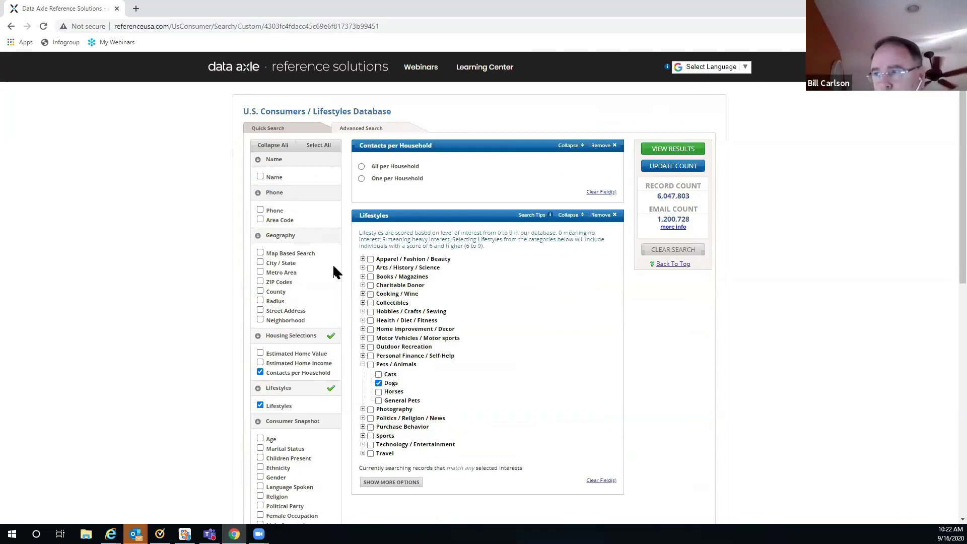
{"action": "left_click", "coordinate": [259, 363]}
{"action": "scroll", "coordinate": [533, 365], "scroll_direction": "down", "scroll_amount": 2}
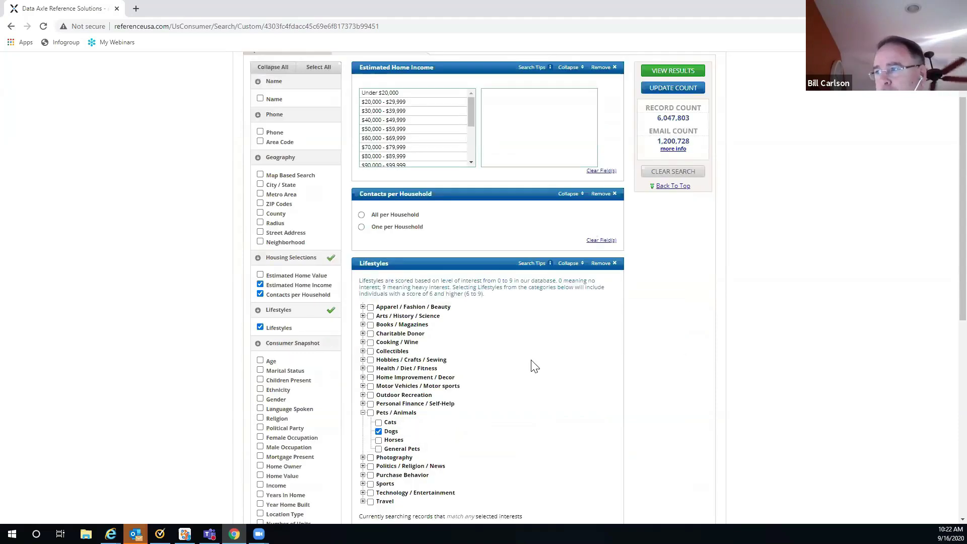
{"action": "scroll", "coordinate": [438, 231], "scroll_direction": "up", "scroll_amount": 2}
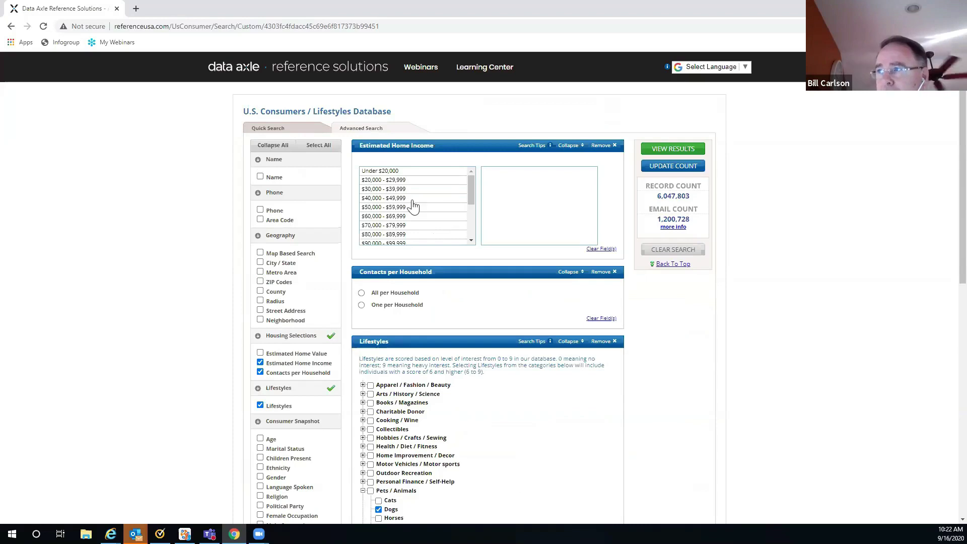
Step: Add every Estimated Home Income bracket from $70,000 - $79,999 up to $175,000 - $199,999 to the criteria
{"action": "double_click", "coordinate": [422, 227]}
{"action": "double_click", "coordinate": [425, 235]}
{"action": "double_click", "coordinate": [438, 244]}
{"action": "scroll", "coordinate": [471, 243], "scroll_direction": "down", "scroll_amount": 1}
{"action": "double_click", "coordinate": [421, 214]}
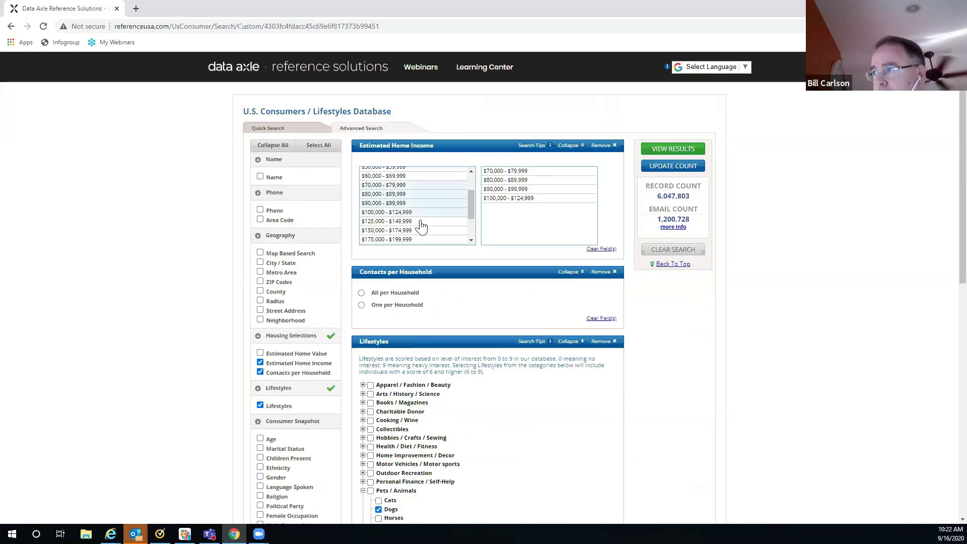
{"action": "double_click", "coordinate": [421, 221]}
{"action": "double_click", "coordinate": [424, 231]}
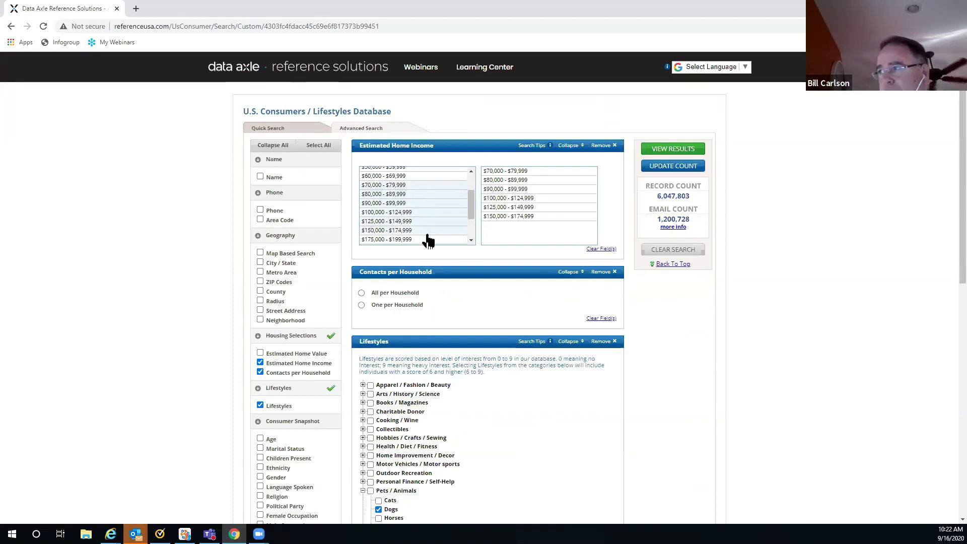
{"action": "double_click", "coordinate": [442, 239]}
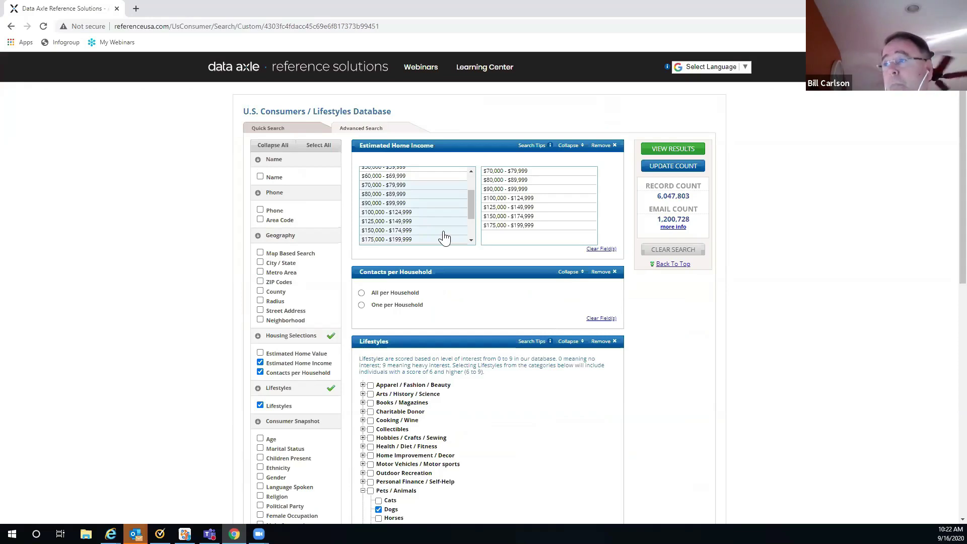
Step: Add the Map Based Search criterion, open its map and zoom to ZIP code 08873, keeping Piscataway and Edison in view
{"action": "left_click", "coordinate": [260, 253]}
{"action": "left_click", "coordinate": [373, 194]}
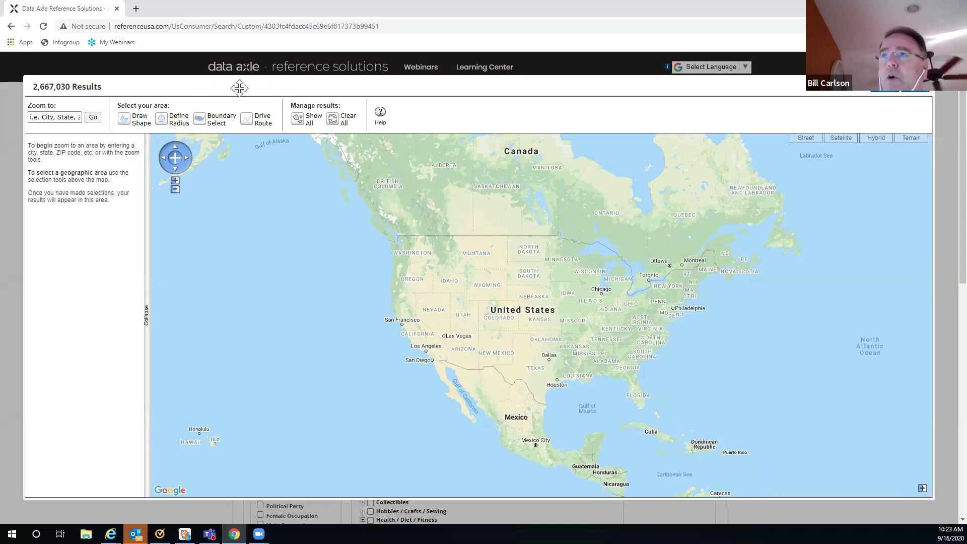
{"action": "left_click", "coordinate": [63, 117]}
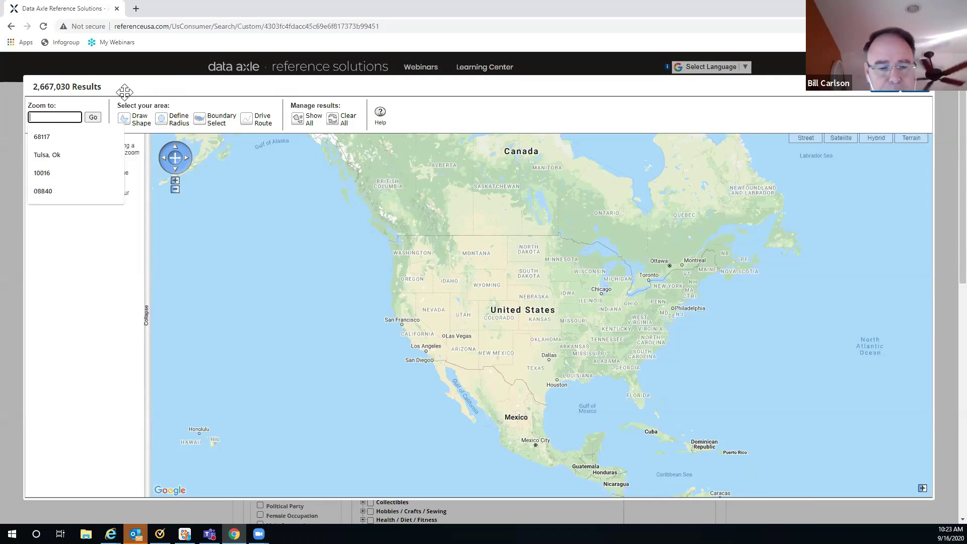
{"action": "type", "text": "0"}
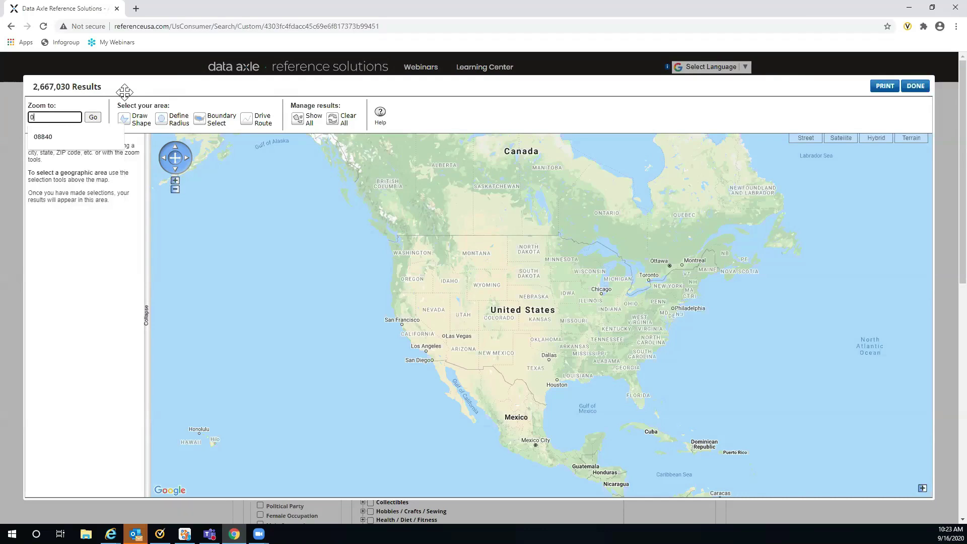
{"action": "type", "text": "8873"}
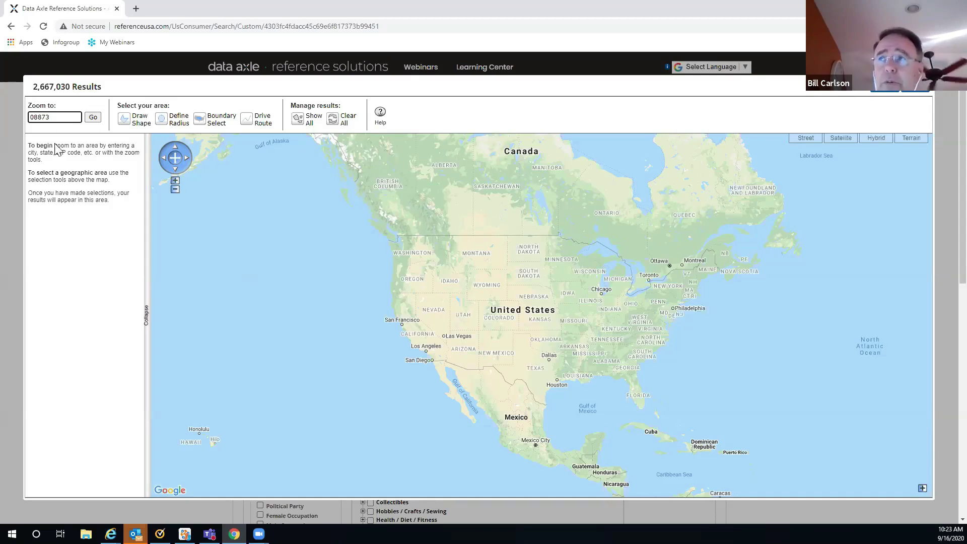
{"action": "left_click", "coordinate": [93, 120]}
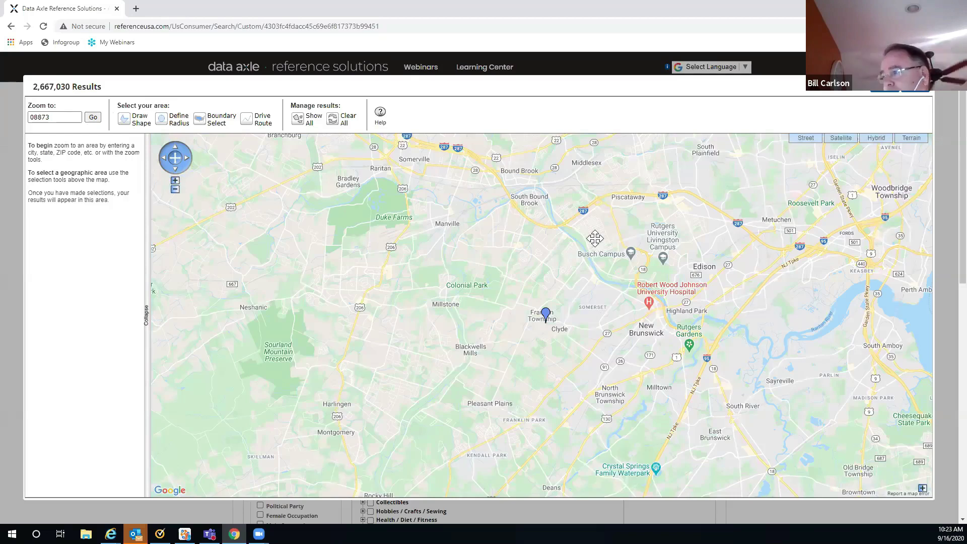
{"action": "left_click_drag", "start_coordinate": [633, 336], "coordinate": [688, 434]}
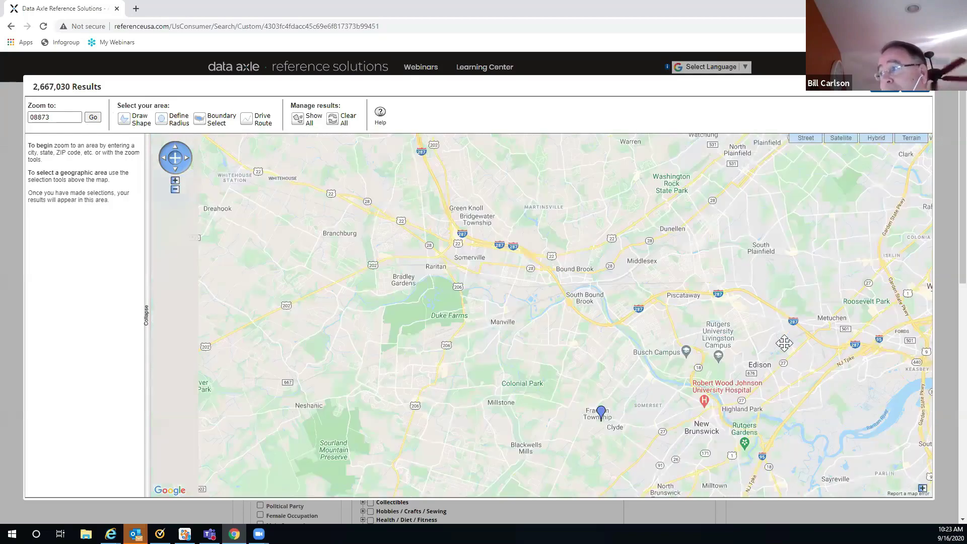
{"action": "mouse_move", "coordinate": [609, 273]}
{"action": "left_mouse_down"}
{"action": "mouse_move", "coordinate": [556, 280]}
{"action": "mouse_move", "coordinate": [493, 200]}
{"action": "left_mouse_up"}
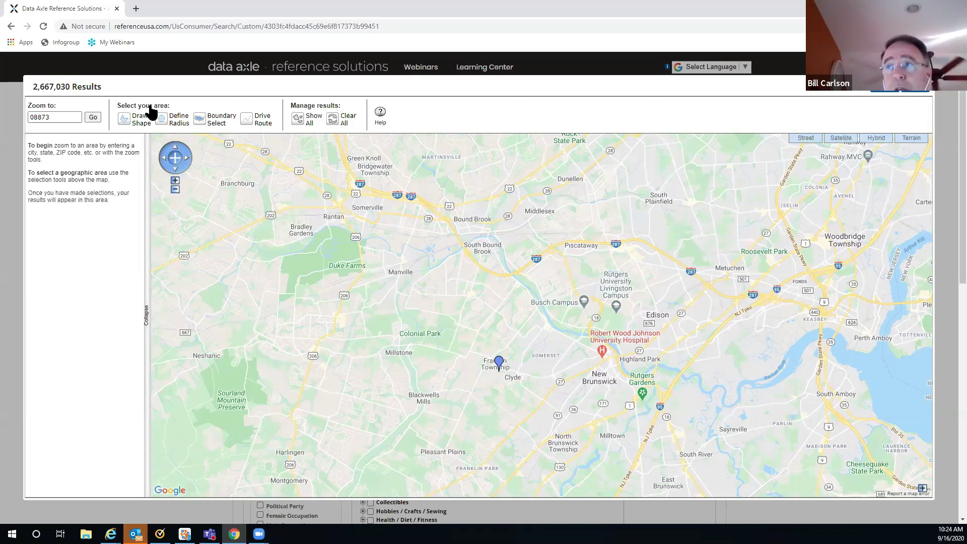
Step: Draw a polygon search area around Piscataway, Edison and Highland Park, and delete that shape from the results
{"action": "left_click", "coordinate": [126, 121]}
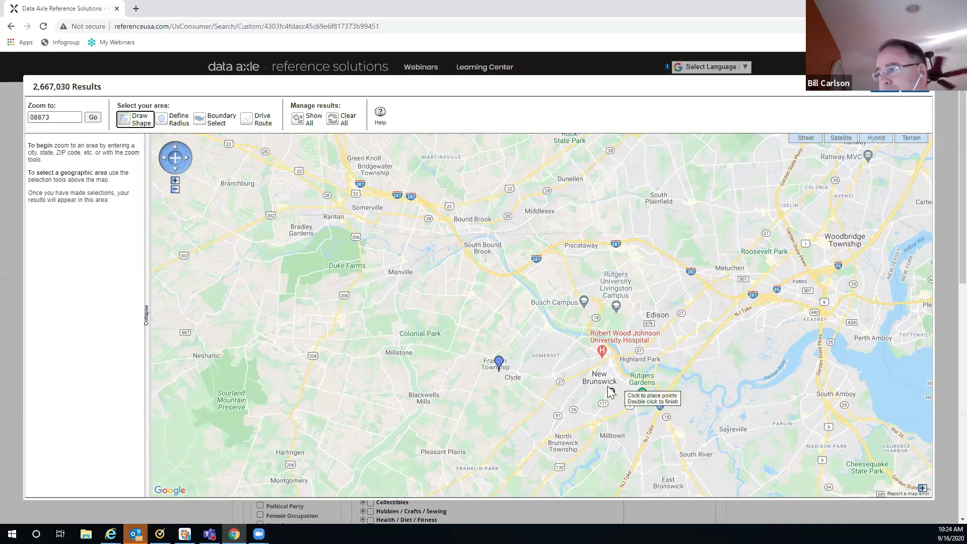
{"action": "left_click", "coordinate": [520, 268]}
{"action": "left_click", "coordinate": [569, 330]}
{"action": "left_click", "coordinate": [613, 334]}
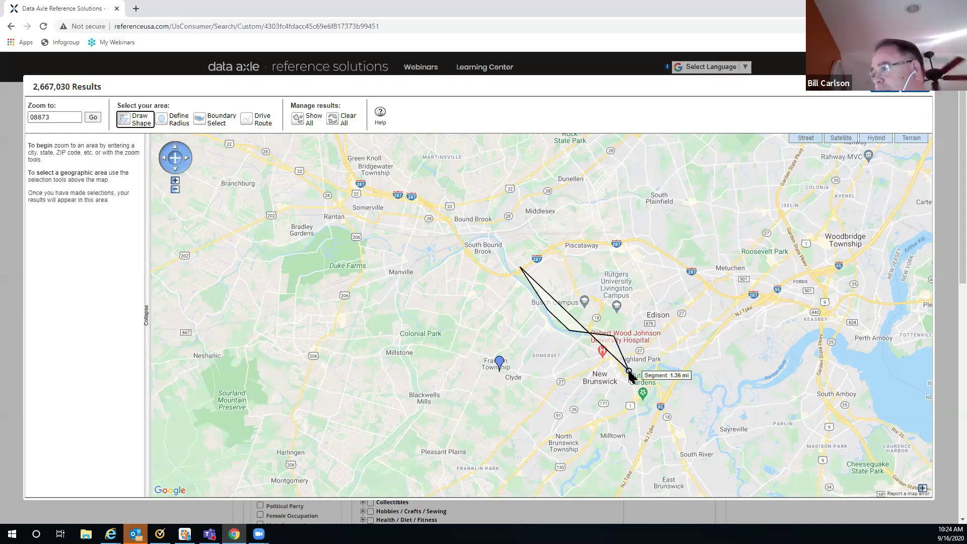
{"action": "left_click", "coordinate": [629, 371]}
{"action": "left_click", "coordinate": [654, 363]}
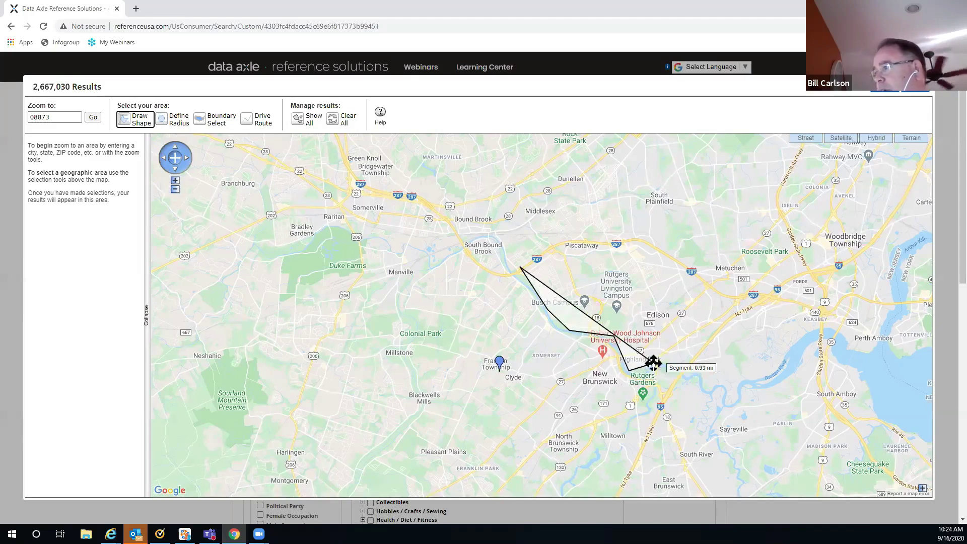
{"action": "left_click", "coordinate": [739, 301]}
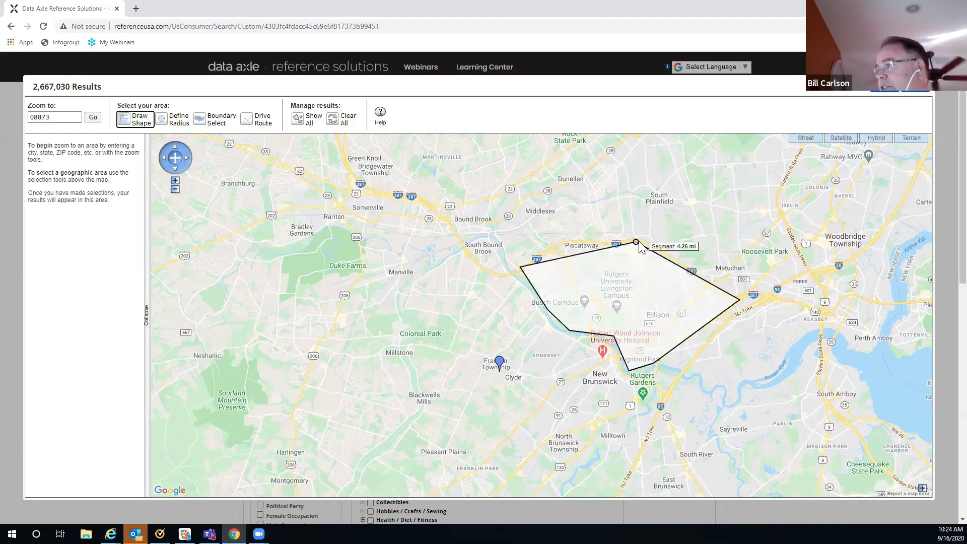
{"action": "left_click", "coordinate": [640, 240]}
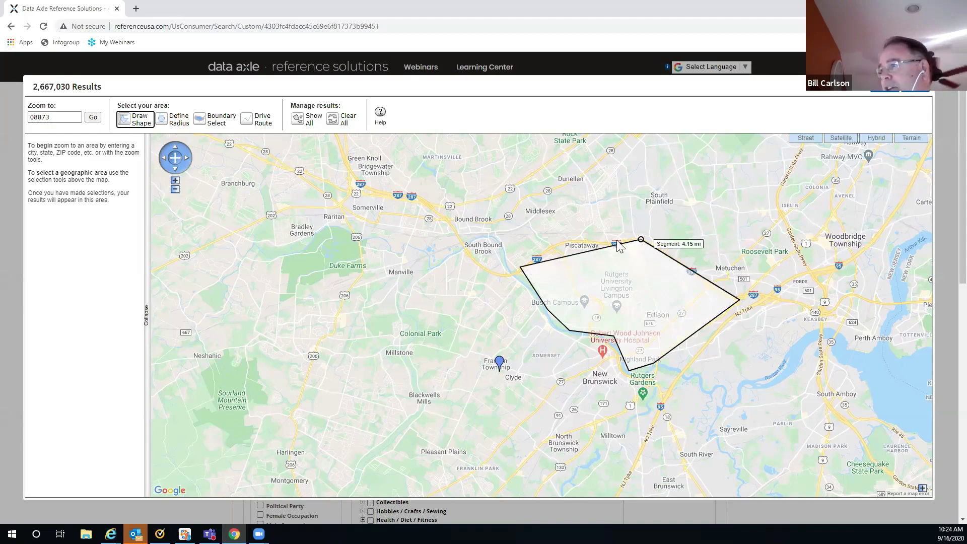
{"action": "double_click", "coordinate": [565, 242]}
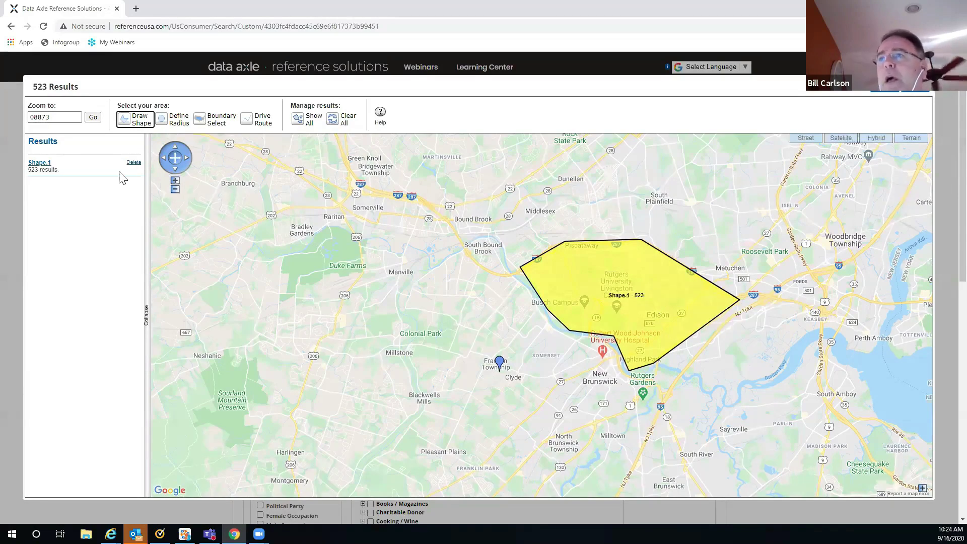
{"action": "left_click", "coordinate": [134, 162]}
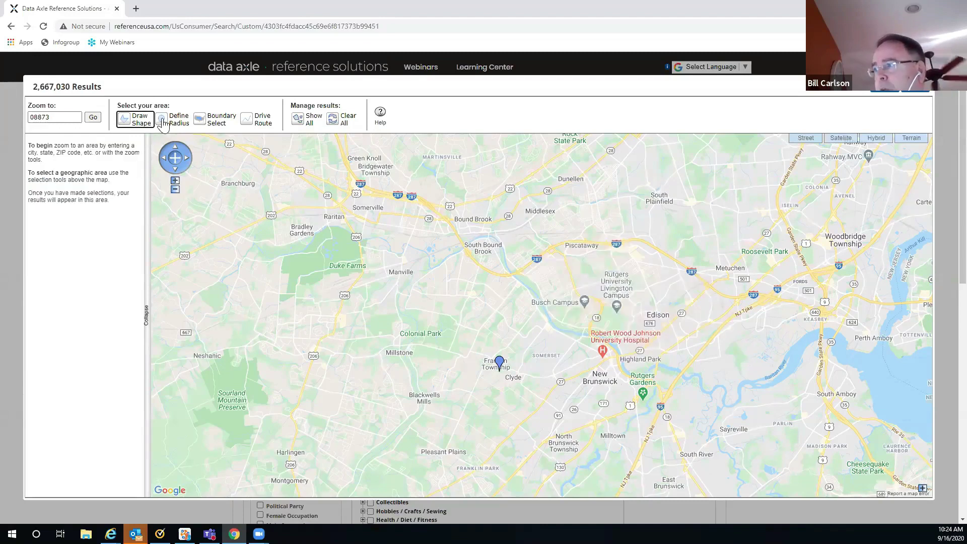
Step: Define a circular search area with a radius of about 4 miles centred on South Bound Brook
{"action": "left_click", "coordinate": [162, 123]}
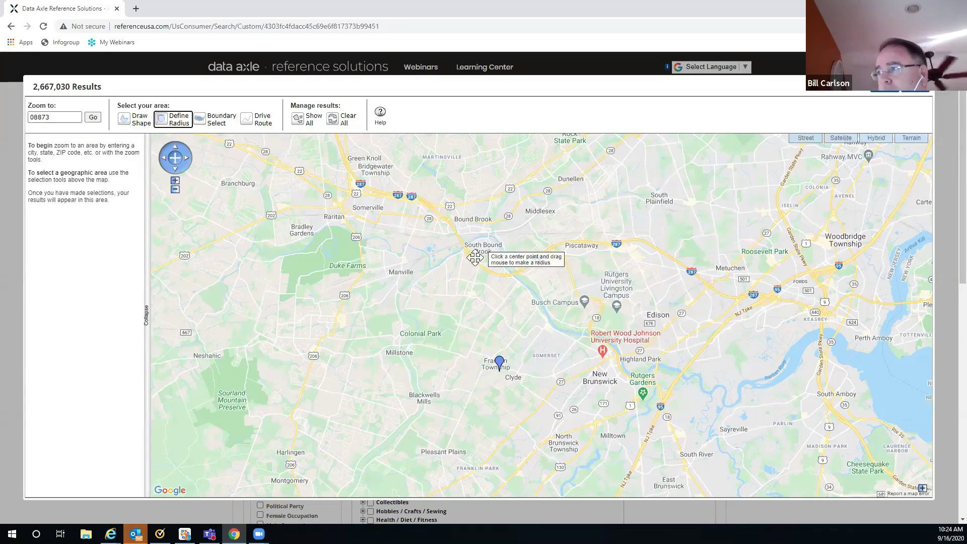
{"action": "left_click_drag", "start_coordinate": [475, 252], "coordinate": [496, 313]}
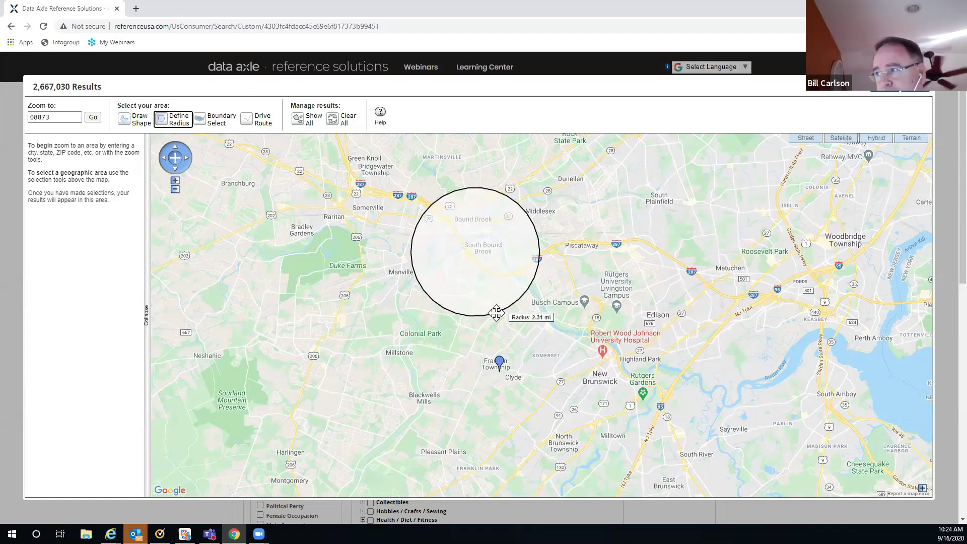
{"action": "left_click_drag", "start_coordinate": [496, 312], "coordinate": [505, 334]}
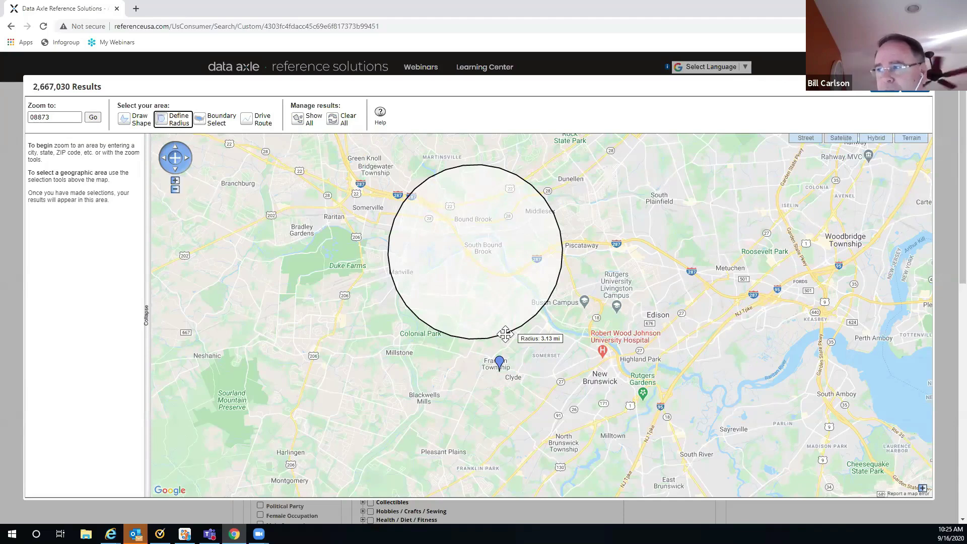
{"action": "left_click_drag", "start_coordinate": [505, 334], "coordinate": [516, 357]}
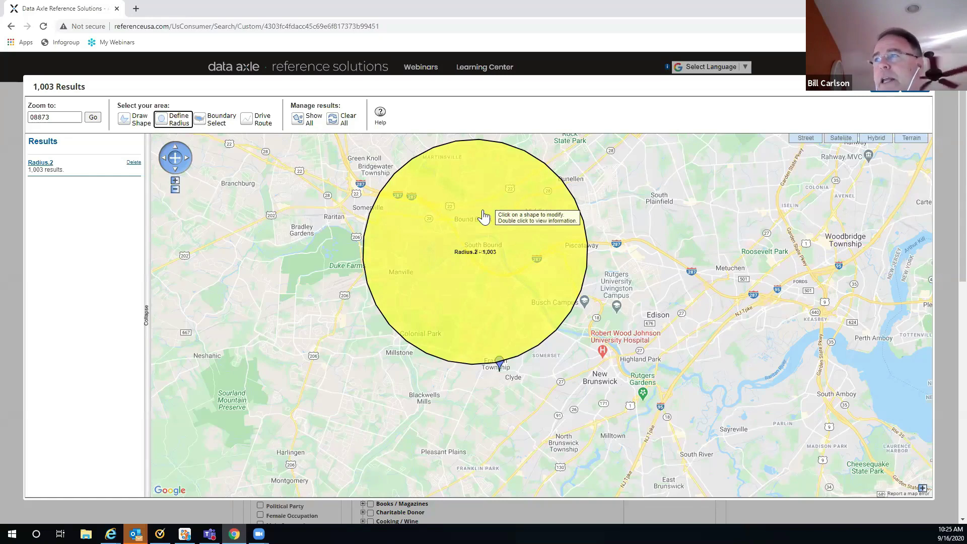
Step: Draw a four-point polygon inside the radius circle, just north of South Bound Brook around Bound Brook
{"action": "left_click", "coordinate": [125, 121]}
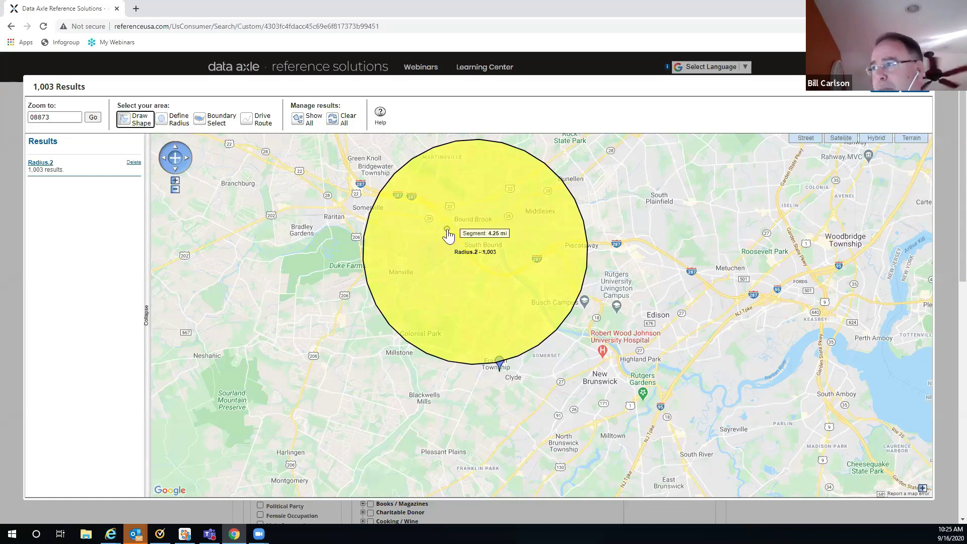
{"action": "left_click", "coordinate": [463, 228]}
{"action": "left_click", "coordinate": [505, 225]}
{"action": "left_click", "coordinate": [520, 179]}
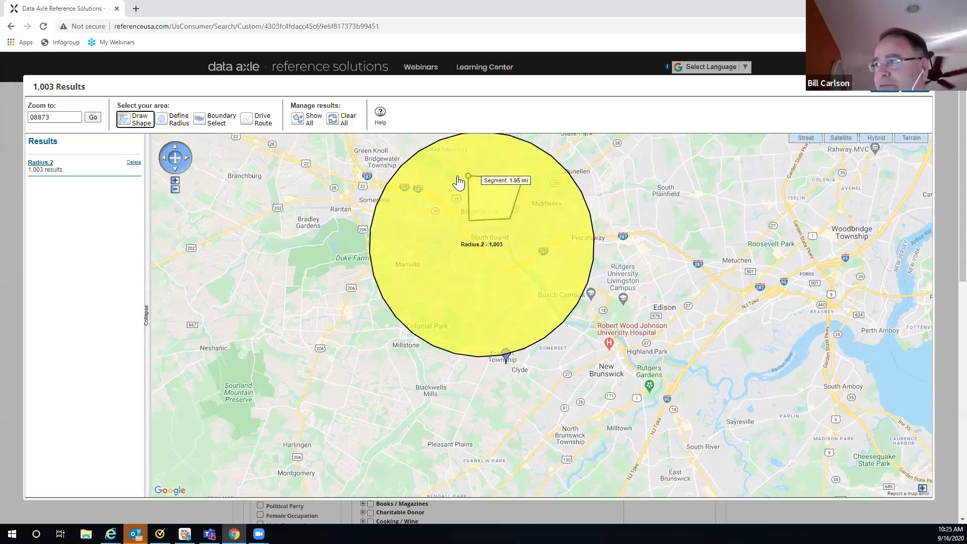
{"action": "double_click", "coordinate": [463, 180]}
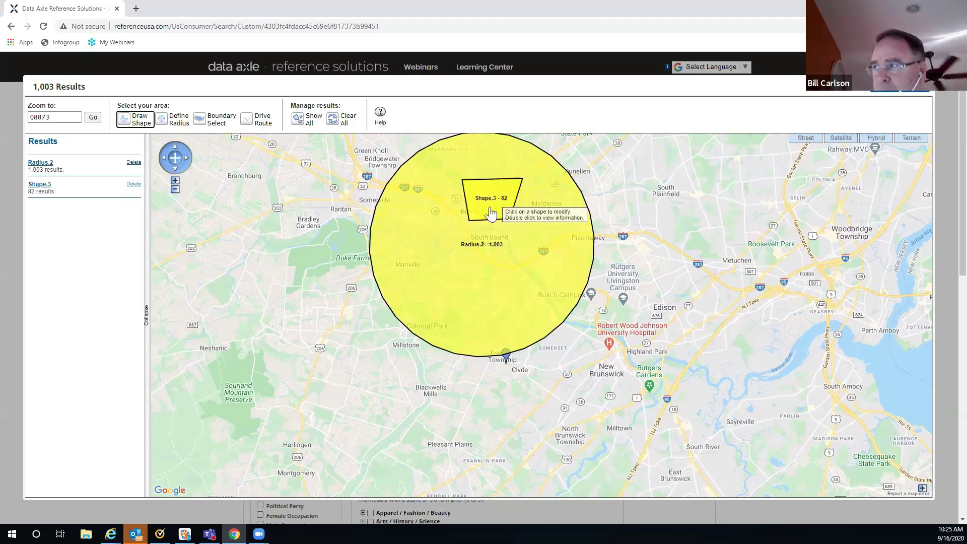
Step: Set the small polygon inside the circle to Exclude and apply the map selection to the search
{"action": "double_click", "coordinate": [491, 213]}
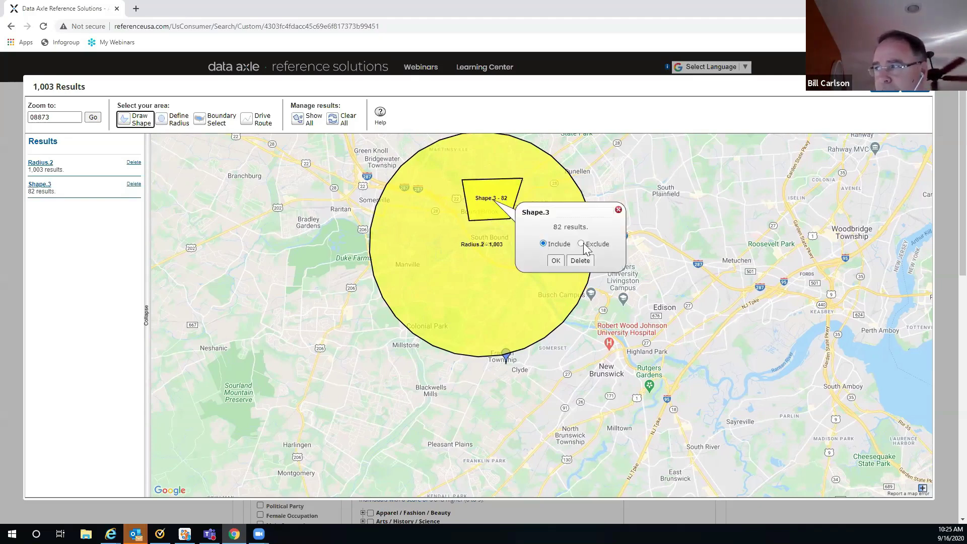
{"action": "left_click", "coordinate": [582, 243]}
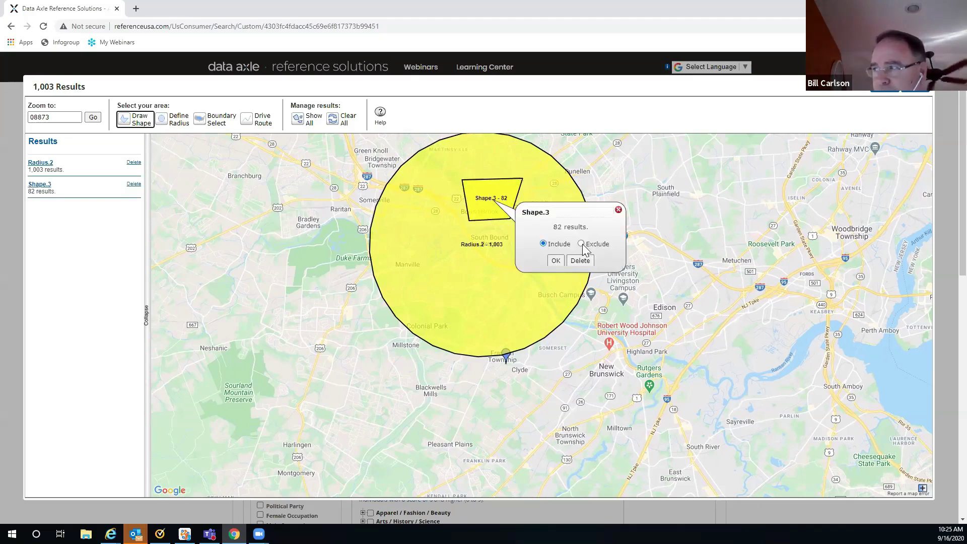
{"action": "left_click", "coordinate": [556, 260]}
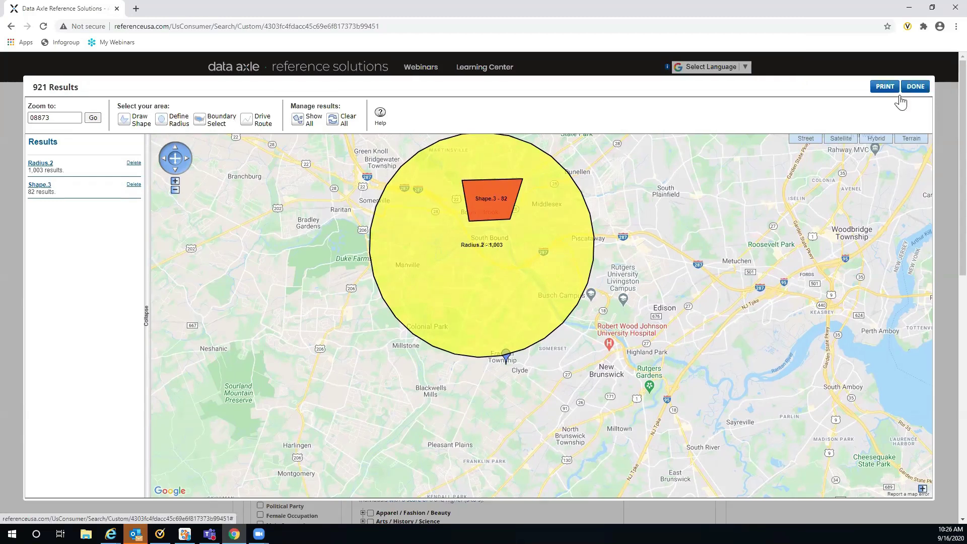
{"action": "left_click", "coordinate": [914, 86]}
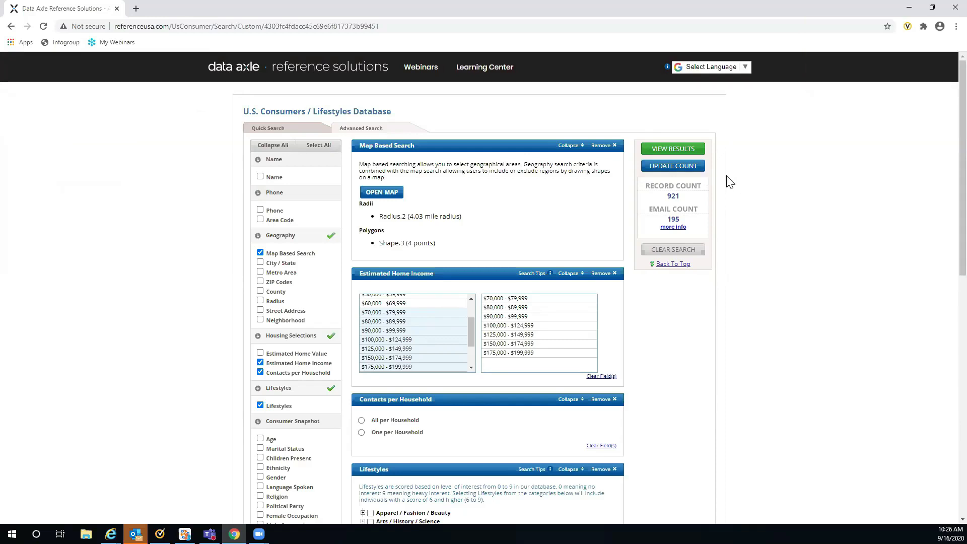
Step: Go back to the database list, open the U.S. Businesses advanced search and add the Keyword/SIC/NAICS criterion
{"action": "left_click", "coordinate": [321, 75]}
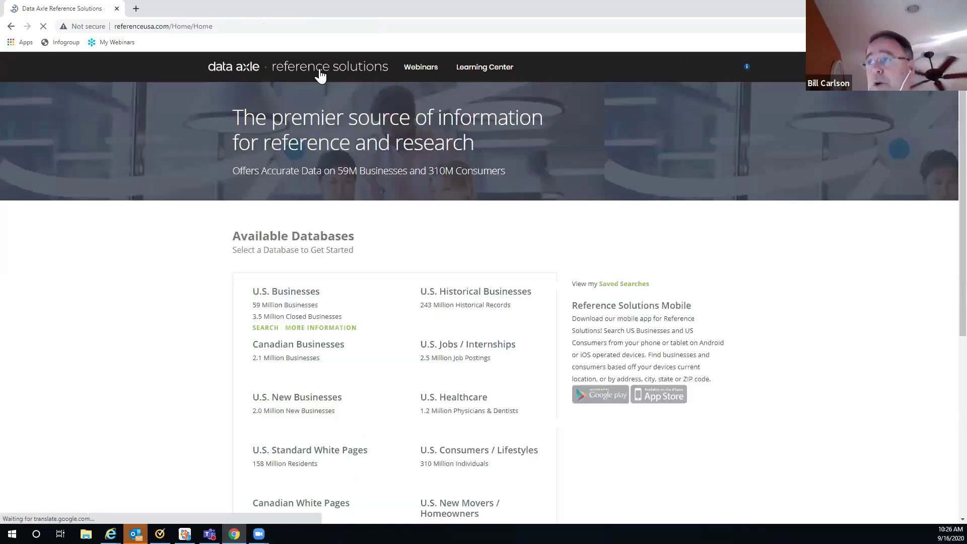
{"action": "left_click", "coordinate": [267, 326]}
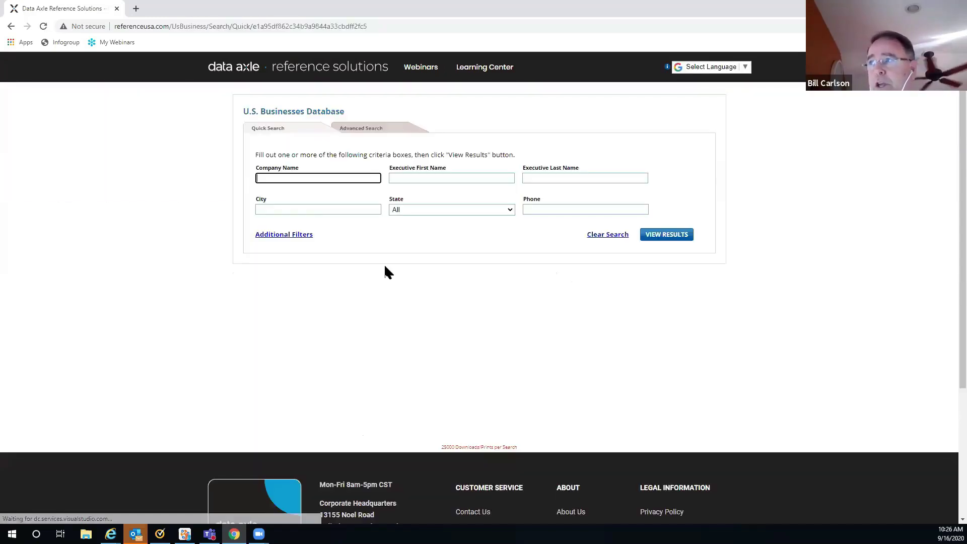
{"action": "left_click", "coordinate": [352, 134]}
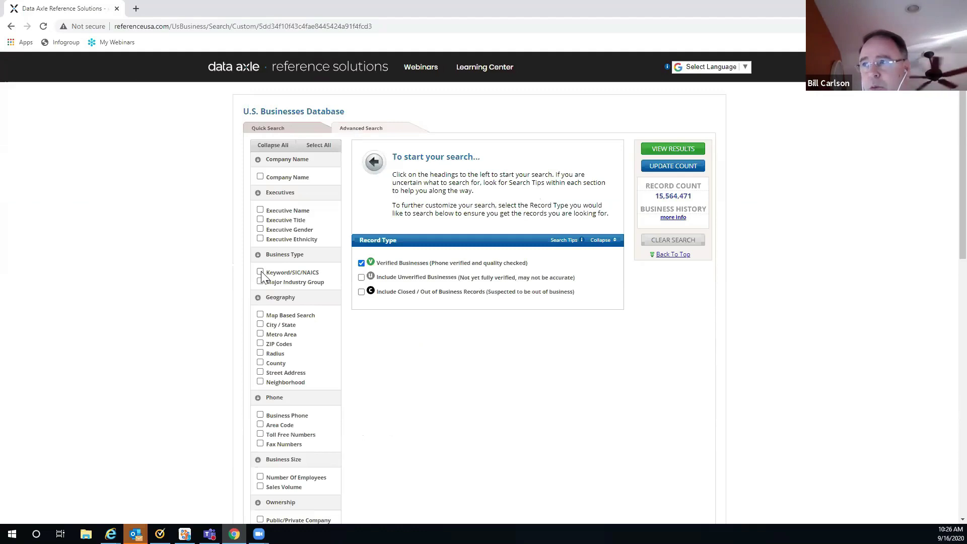
{"action": "left_click", "coordinate": [260, 272]}
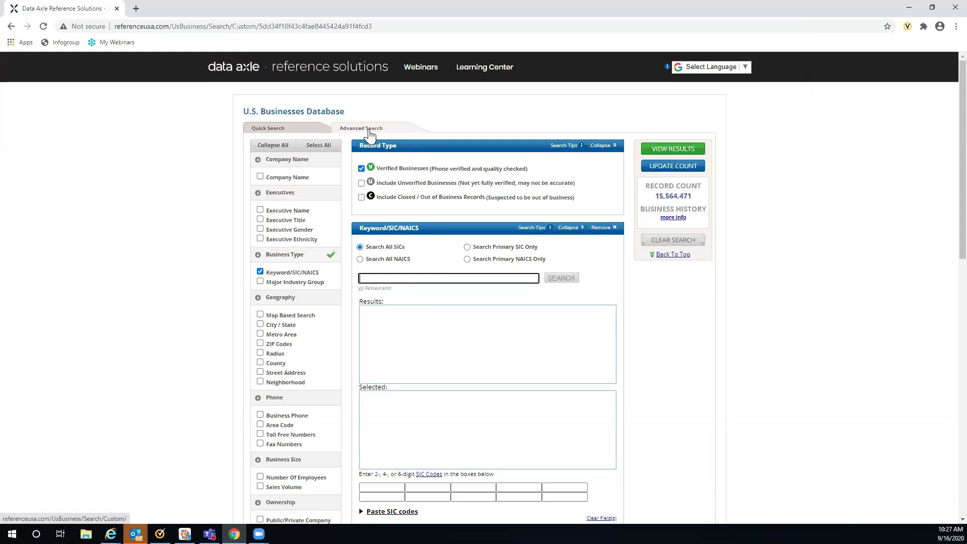
Step: Search Google in a new browser tab for somerset county public library and open the Somerset County Library System of New Jersey website
{"action": "left_click", "coordinate": [135, 9]}
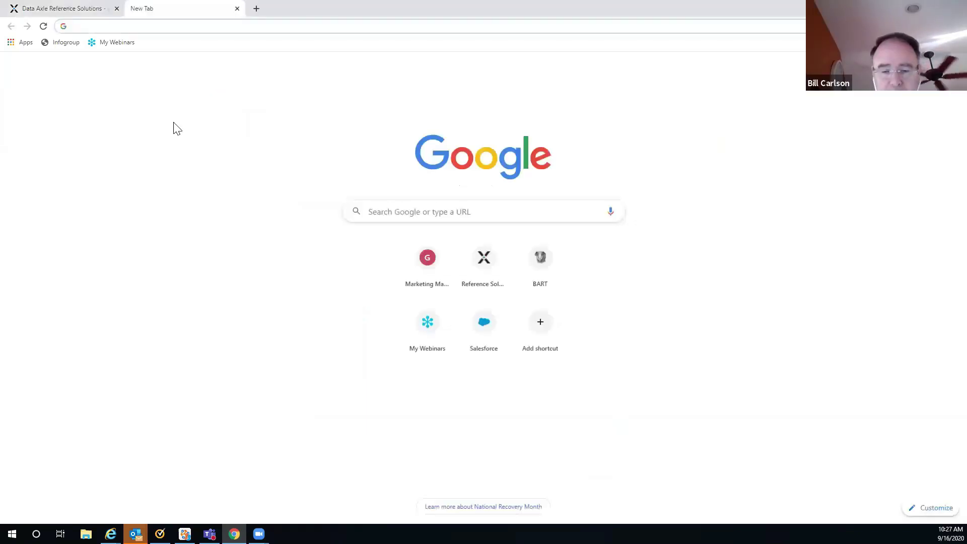
{"action": "type", "text": "SOm"}
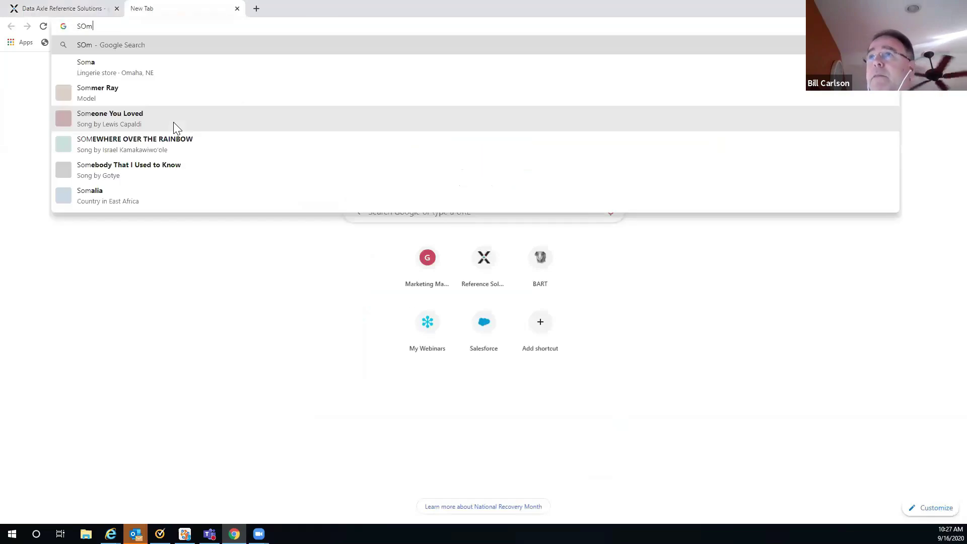
{"action": "type", "text": "erset"}
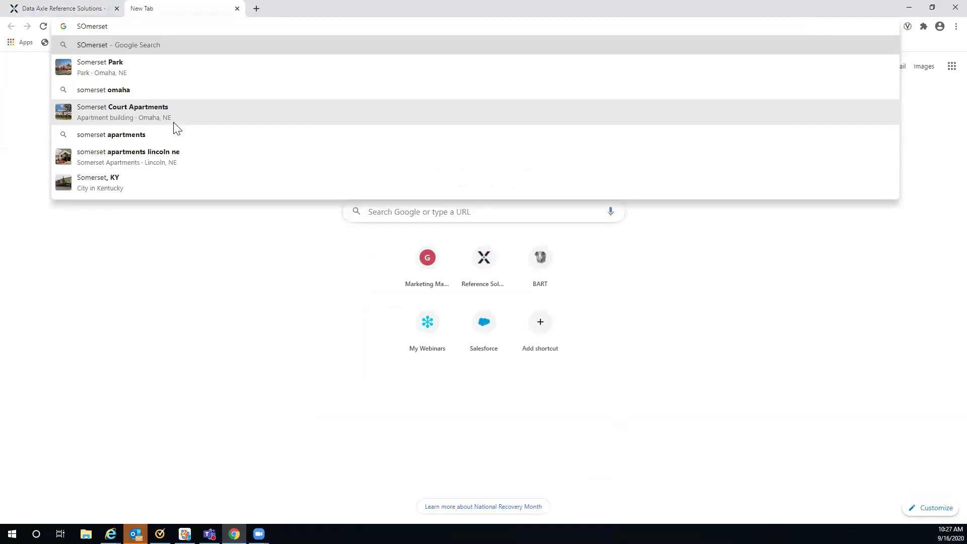
{"action": "type", "text": " Cou"}
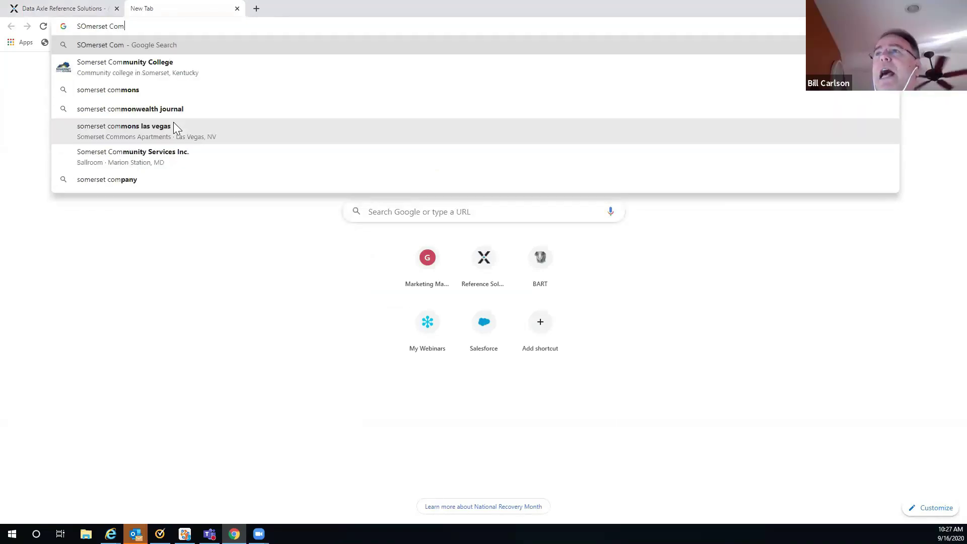
{"action": "type", "text": "nty"}
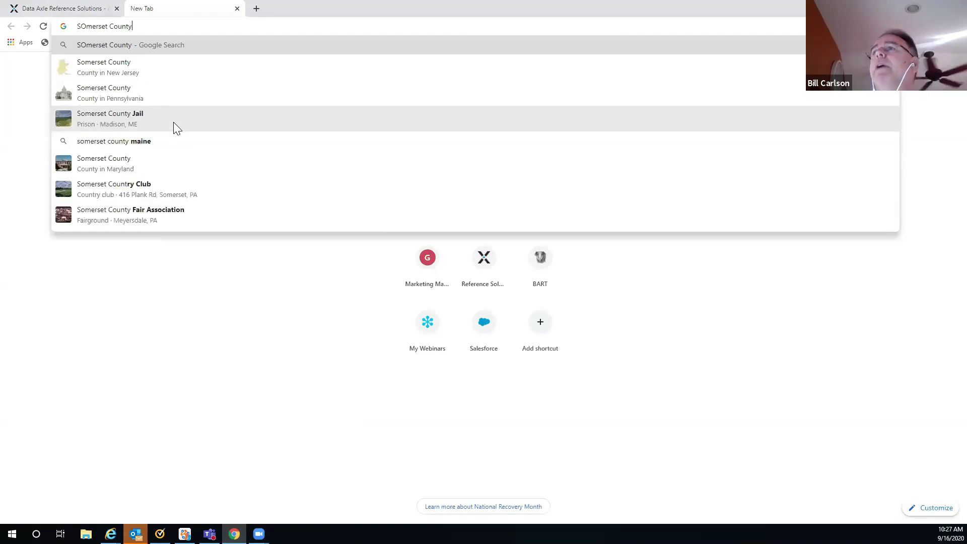
{"action": "type", "text": " Public"}
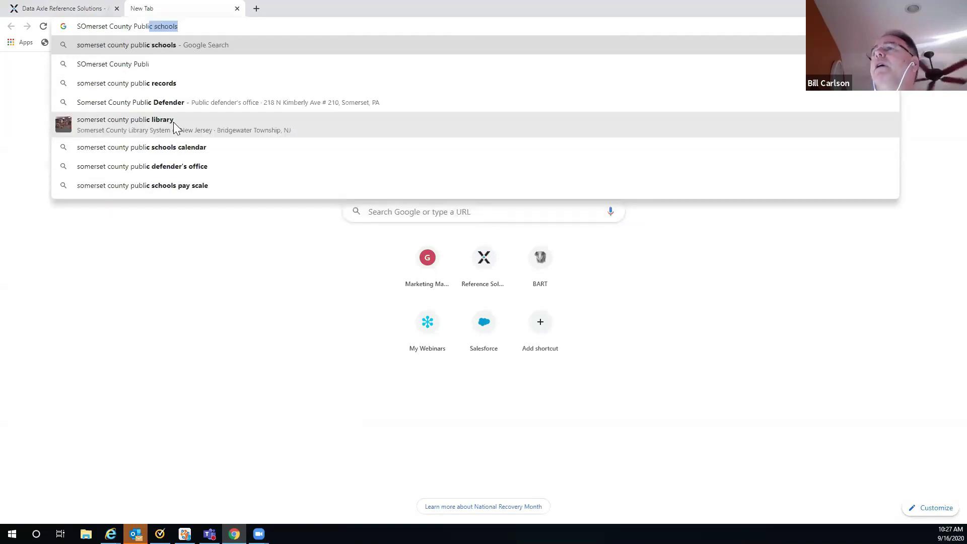
{"action": "left_click", "coordinate": [173, 121]}
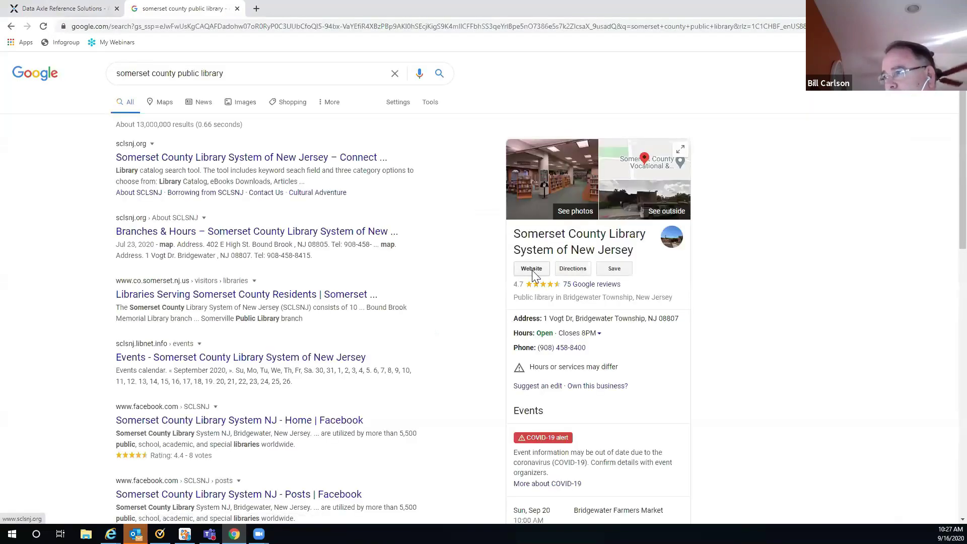
{"action": "left_click", "coordinate": [531, 268]}
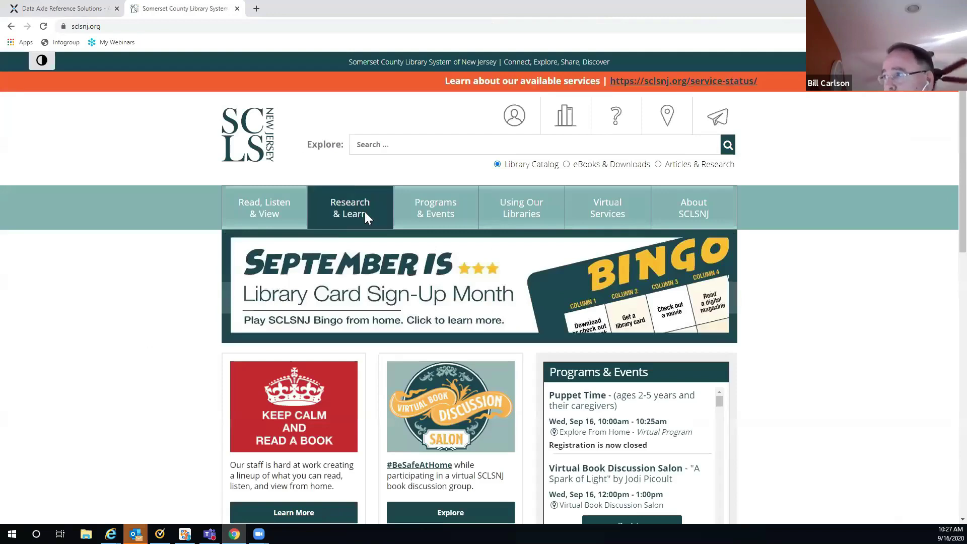
Step: Open the library's Other Research Resources page and look through the A-Z database list for Reference USA
{"action": "mouse_move", "coordinate": [351, 204]}
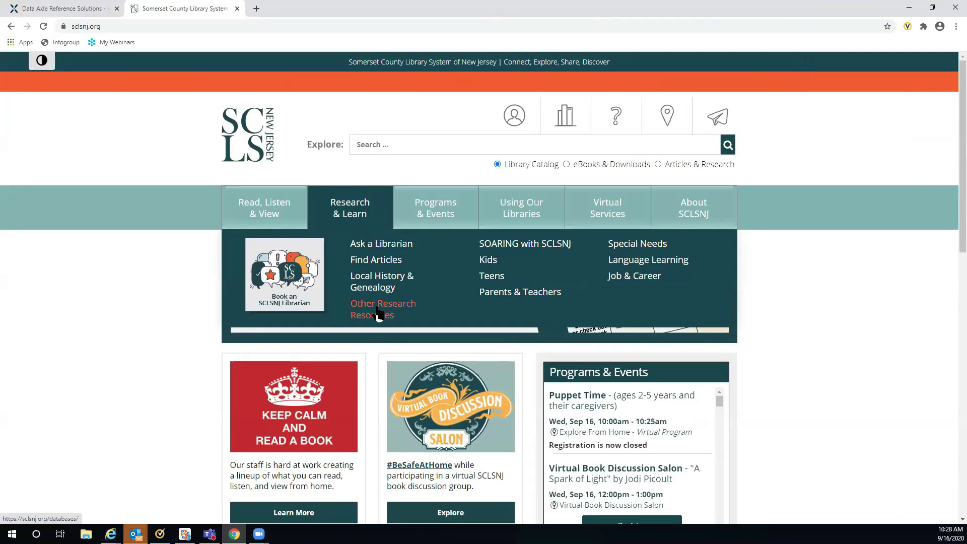
{"action": "left_click", "coordinate": [456, 297]}
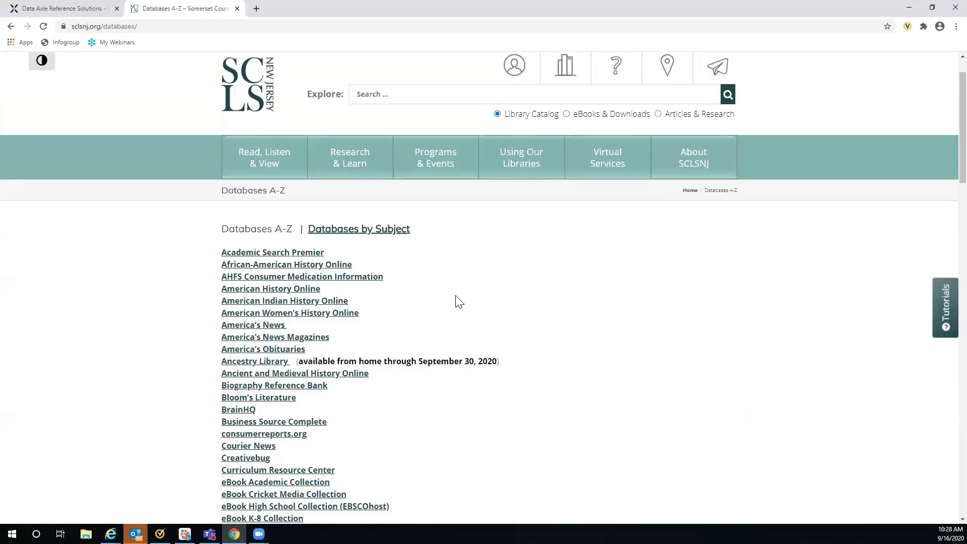
{"action": "scroll", "coordinate": [456, 296], "scroll_direction": "down", "scroll_amount": 4}
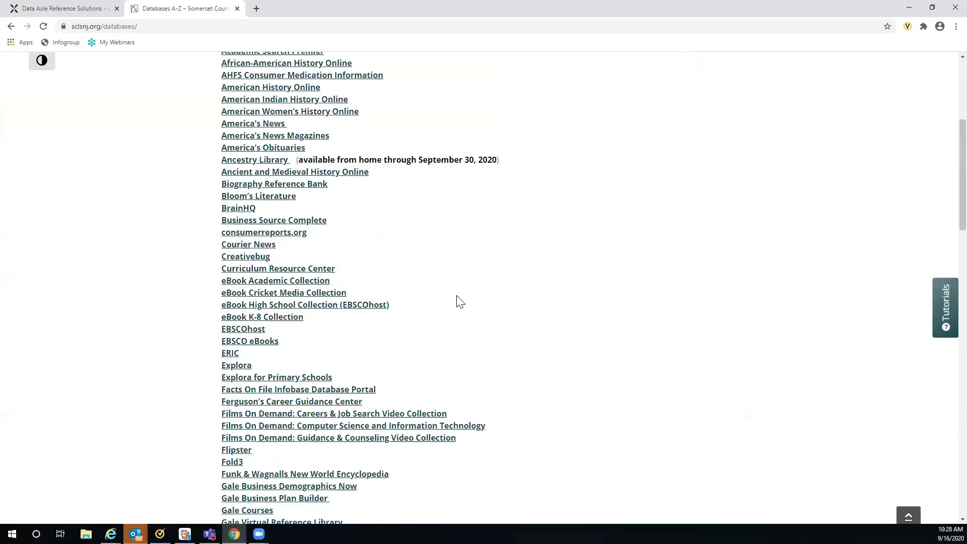
{"action": "scroll", "coordinate": [459, 301], "scroll_direction": "down", "scroll_amount": 9}
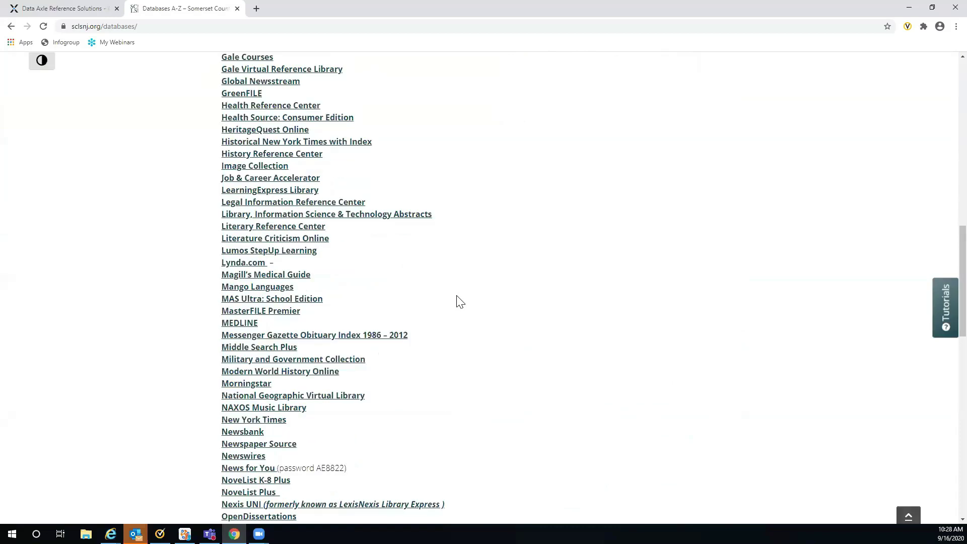
{"action": "scroll", "coordinate": [460, 301], "scroll_direction": "down", "scroll_amount": 2}
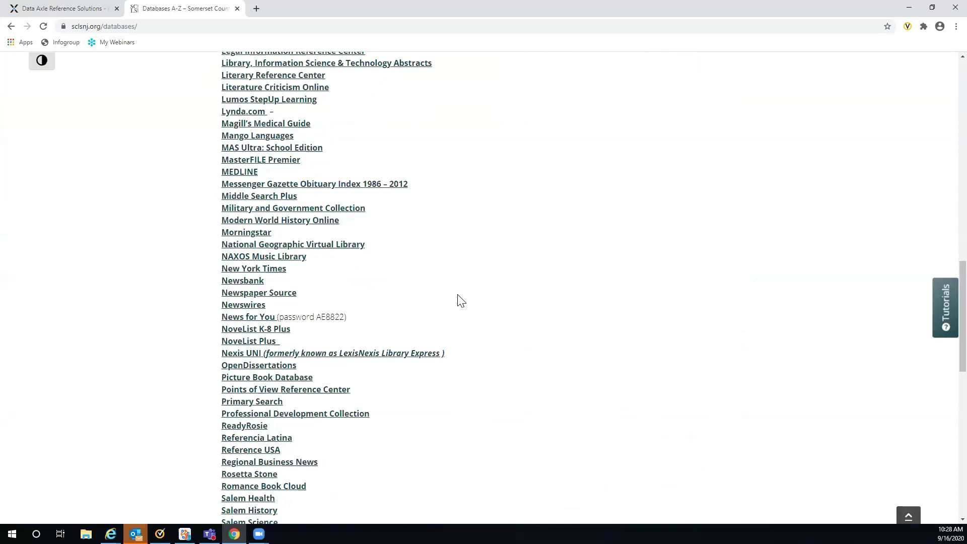
{"action": "scroll", "coordinate": [218, 382], "scroll_direction": "down", "scroll_amount": 1}
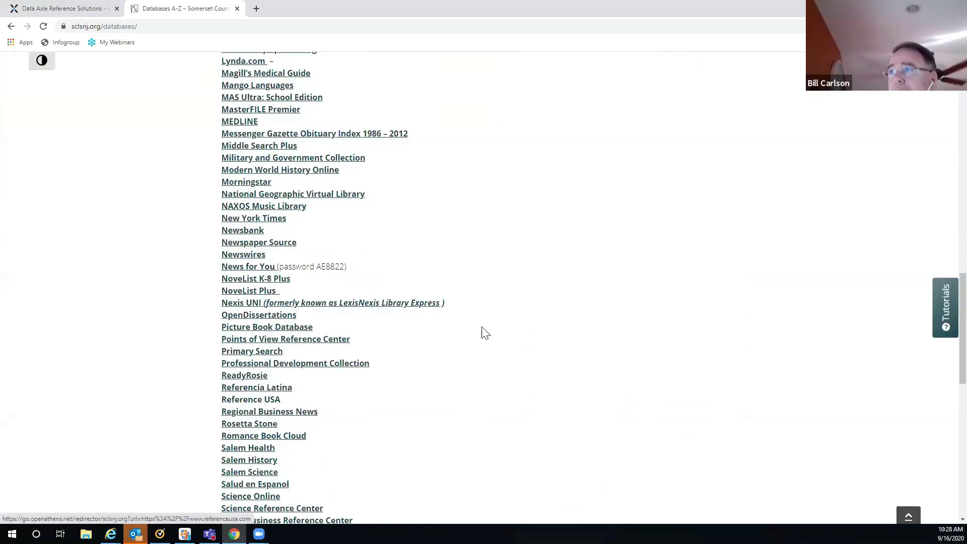
{"action": "scroll", "coordinate": [483, 332], "scroll_direction": "up", "scroll_amount": 15}
{"action": "scroll", "coordinate": [507, 302], "scroll_direction": "up", "scroll_amount": 6}
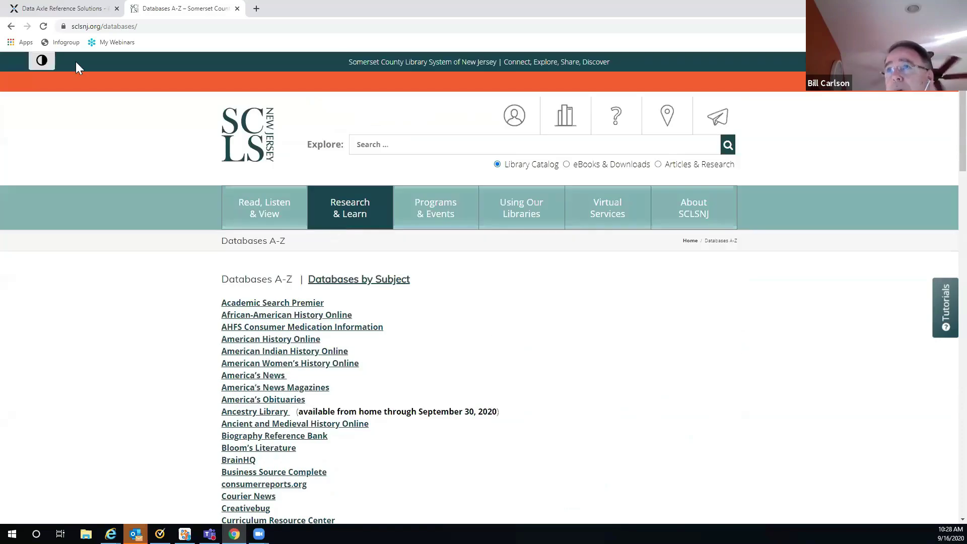
Step: Return to the library's home page, reopen Other Research Resources and open Reference USA from the A-Z database list
{"action": "left_click", "coordinate": [10, 27]}
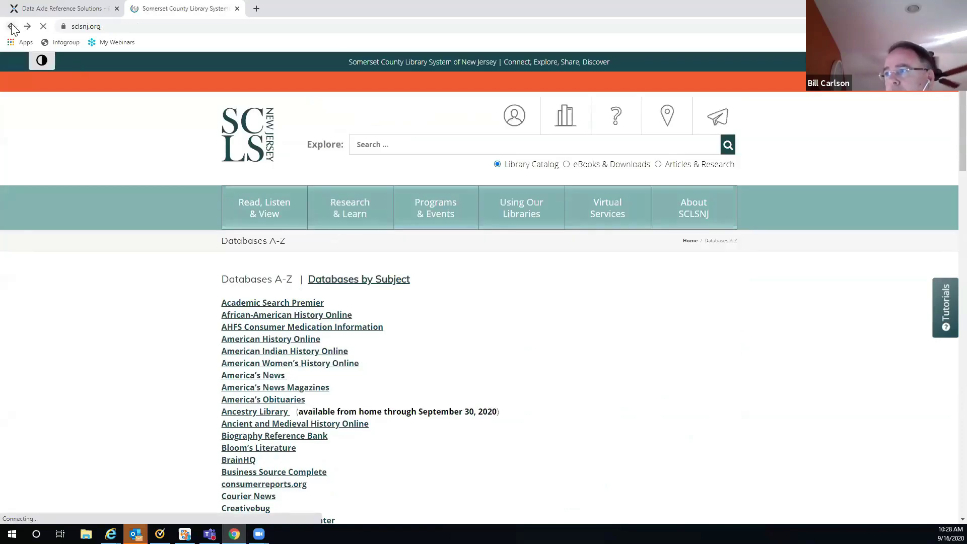
{"action": "mouse_move", "coordinate": [346, 210]}
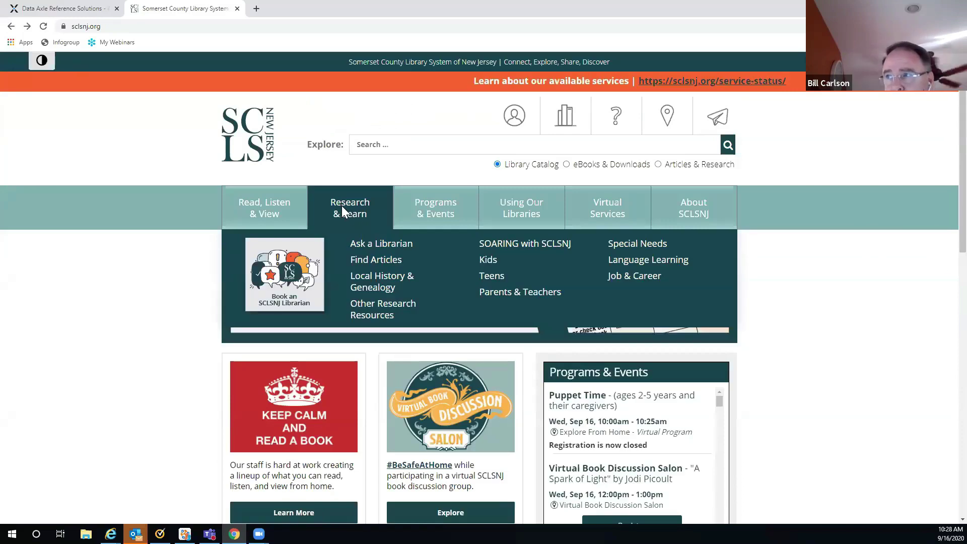
{"action": "left_click", "coordinate": [380, 316]}
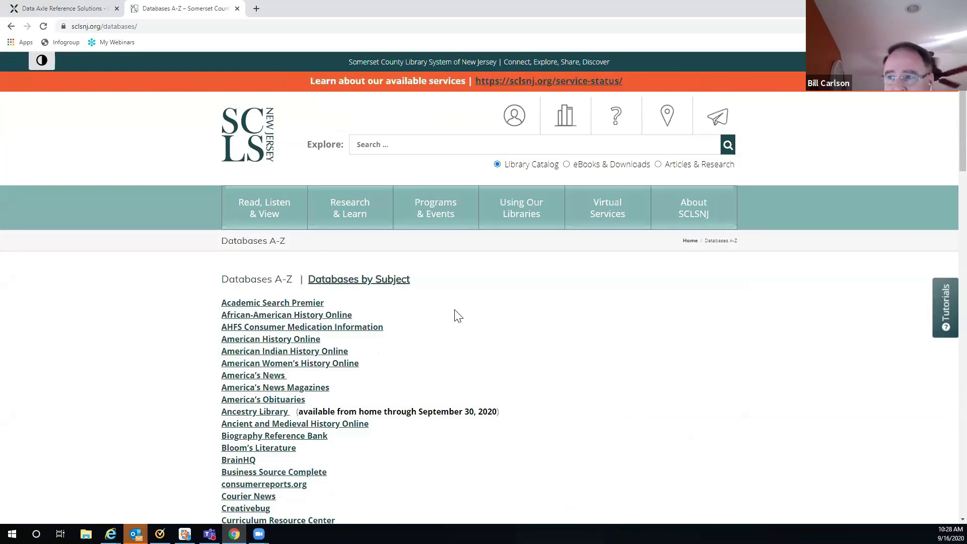
{"action": "scroll", "coordinate": [458, 315], "scroll_direction": "down", "scroll_amount": 5}
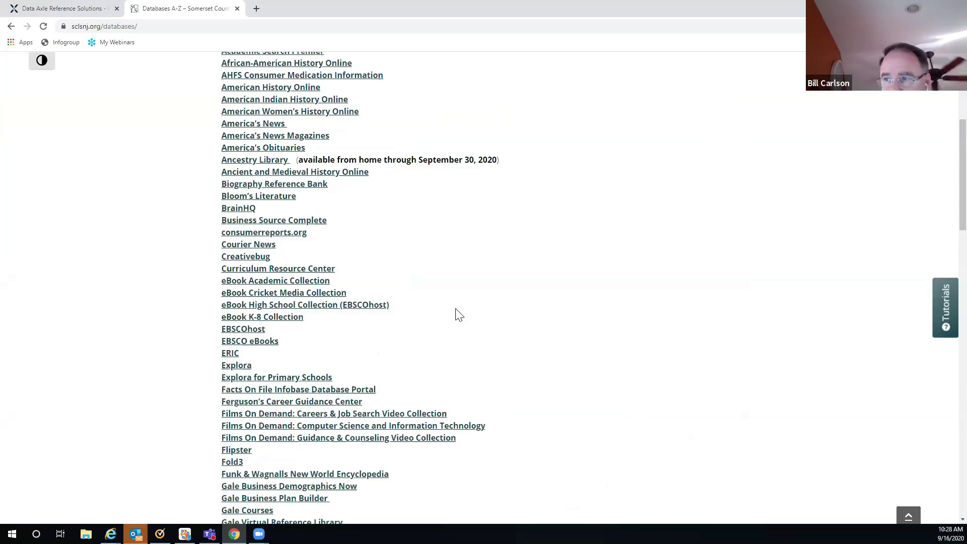
{"action": "scroll", "coordinate": [458, 315], "scroll_direction": "down", "scroll_amount": 6}
{"action": "scroll", "coordinate": [458, 315], "scroll_direction": "down", "scroll_amount": 4}
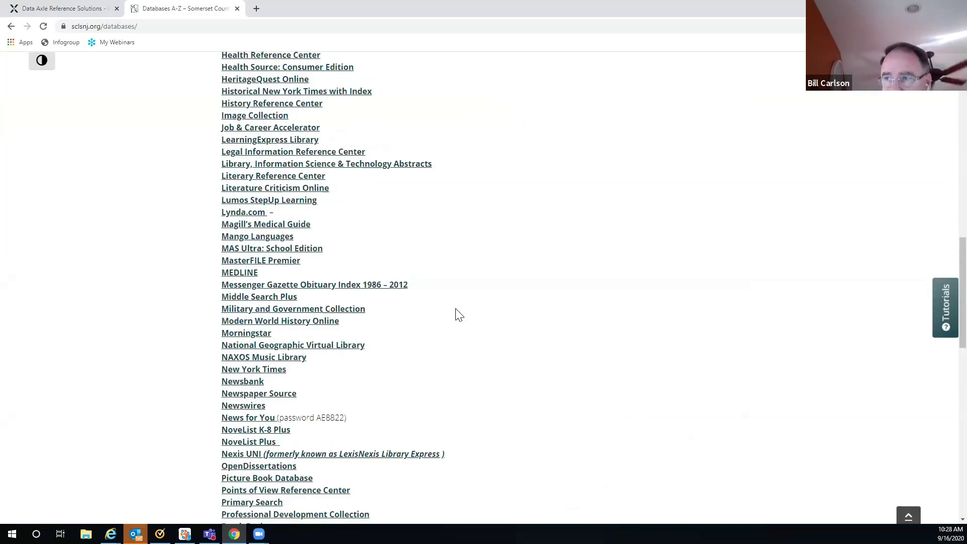
{"action": "scroll", "coordinate": [241, 405], "scroll_direction": "down", "scroll_amount": 3}
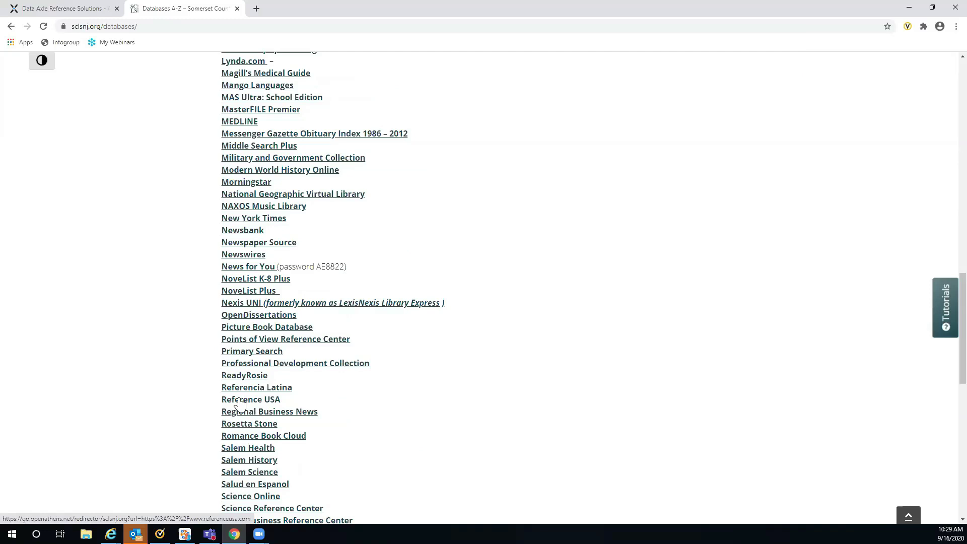
{"action": "left_click", "coordinate": [240, 401]}
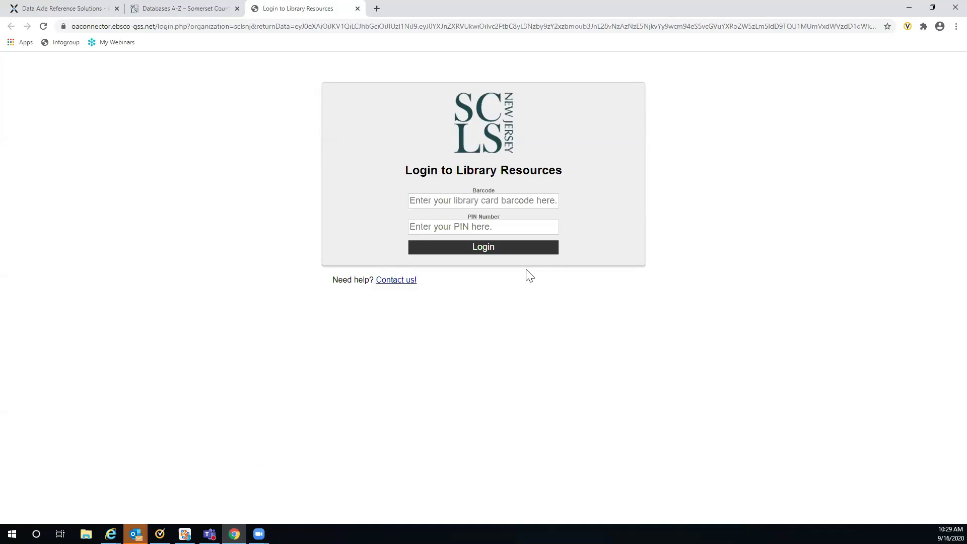
Step: Close the library login page and the library's database list to return to the U.S. Businesses search
{"action": "left_click", "coordinate": [357, 8]}
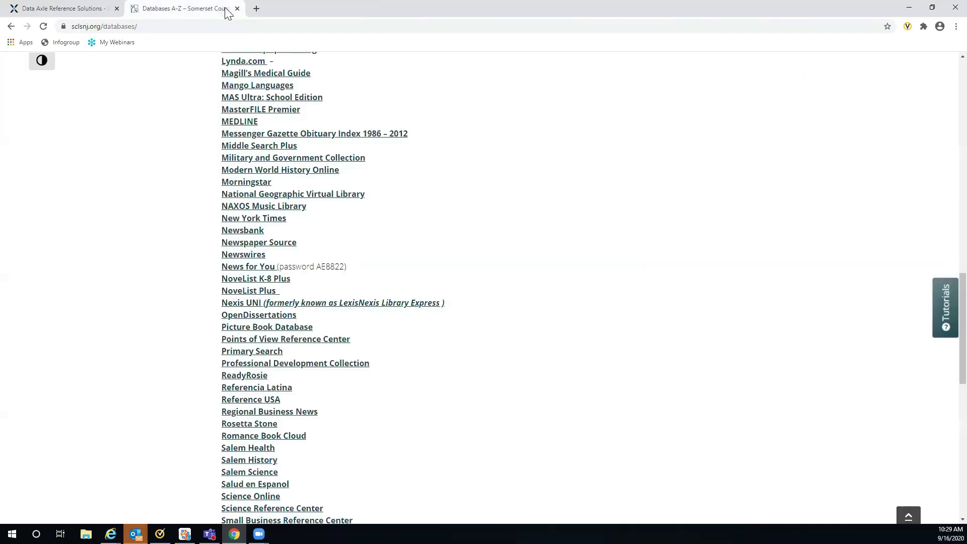
{"action": "left_click", "coordinate": [237, 9]}
{"action": "left_click", "coordinate": [136, 9]}
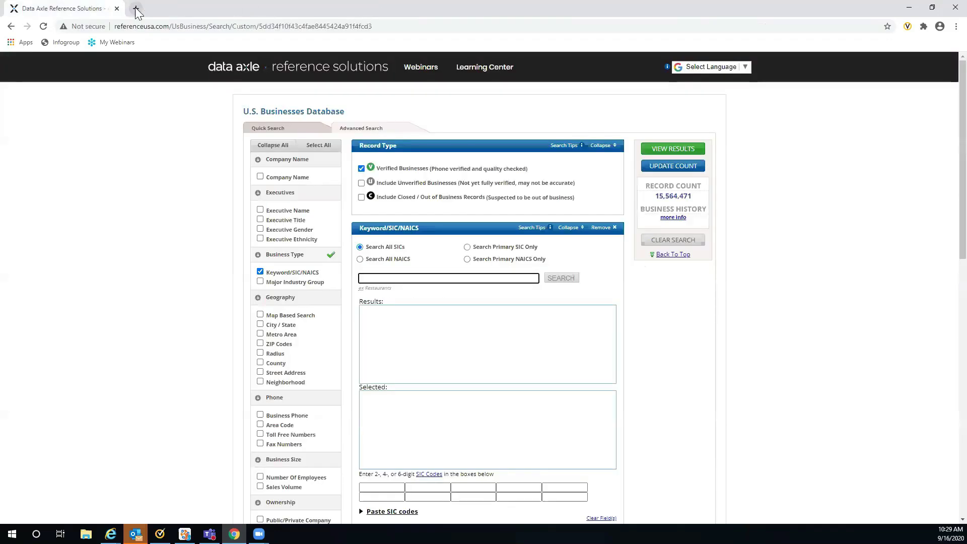
Step: Search Google in a new browser tab for Jerseyclicks and open the New Jersey State Library's By Subject page
{"action": "left_click", "coordinate": [136, 9]}
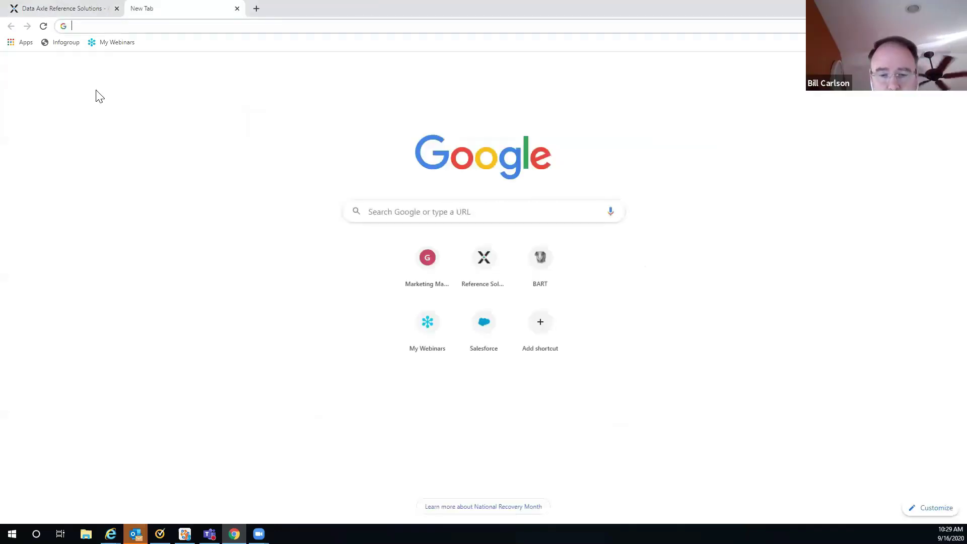
{"action": "type", "text": "Jer"}
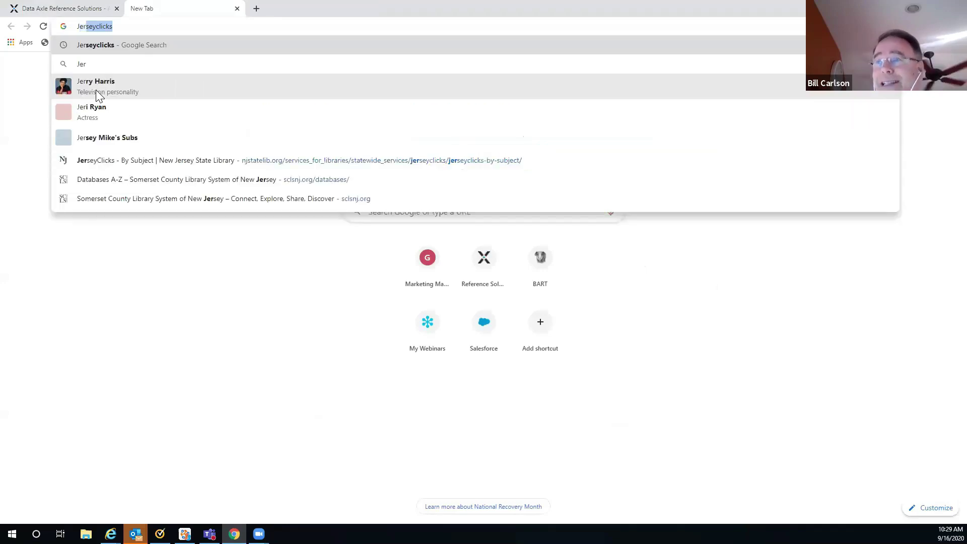
{"action": "key", "text": "Return"}
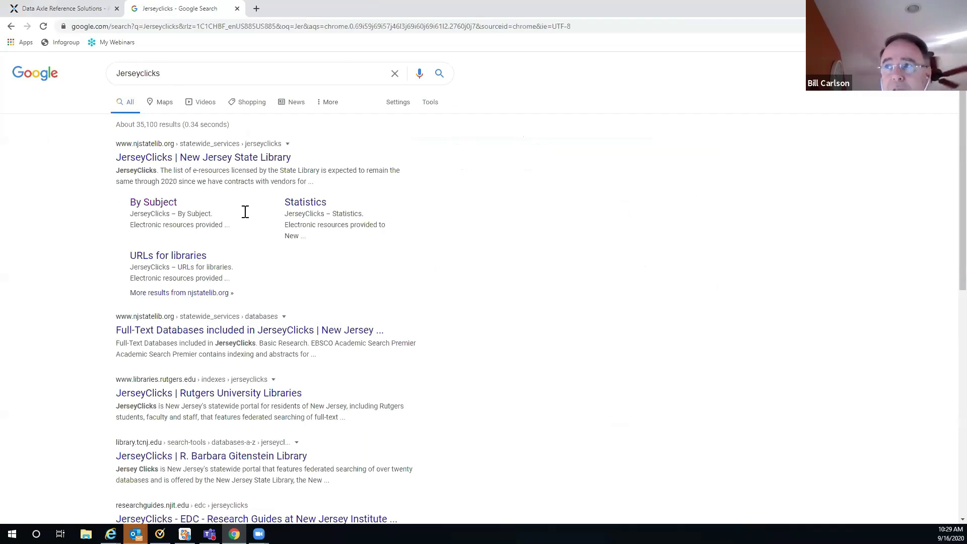
{"action": "left_click", "coordinate": [167, 209]}
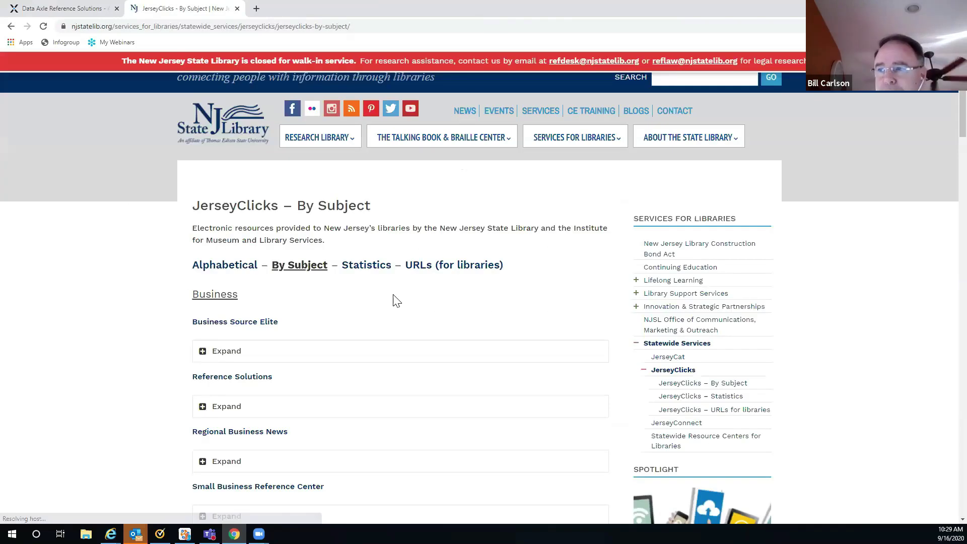
Step: Look through the JerseyClicks electronic resources listed by subject, from Business through Literature, and return to the Business section
{"action": "scroll", "coordinate": [393, 296], "scroll_direction": "down", "scroll_amount": 6}
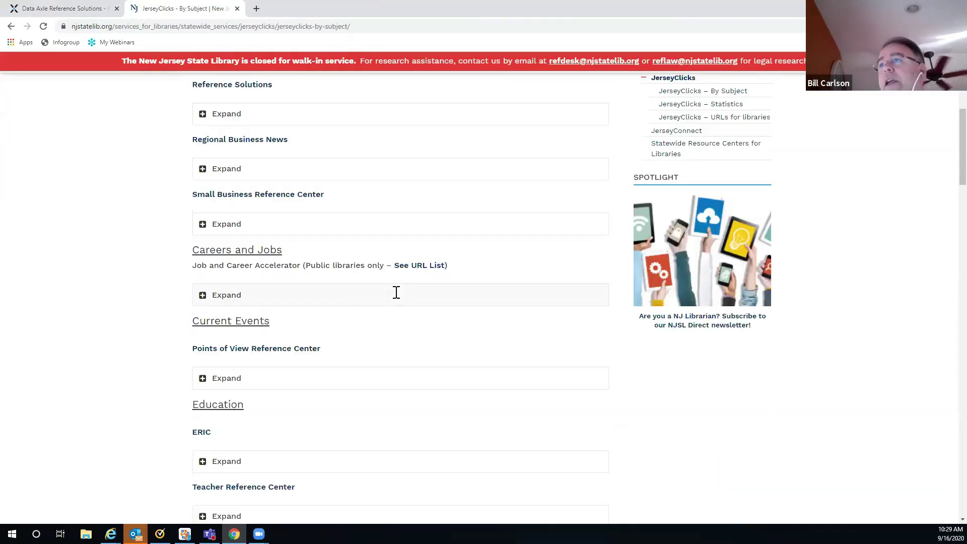
{"action": "scroll", "coordinate": [383, 278], "scroll_direction": "down", "scroll_amount": 5}
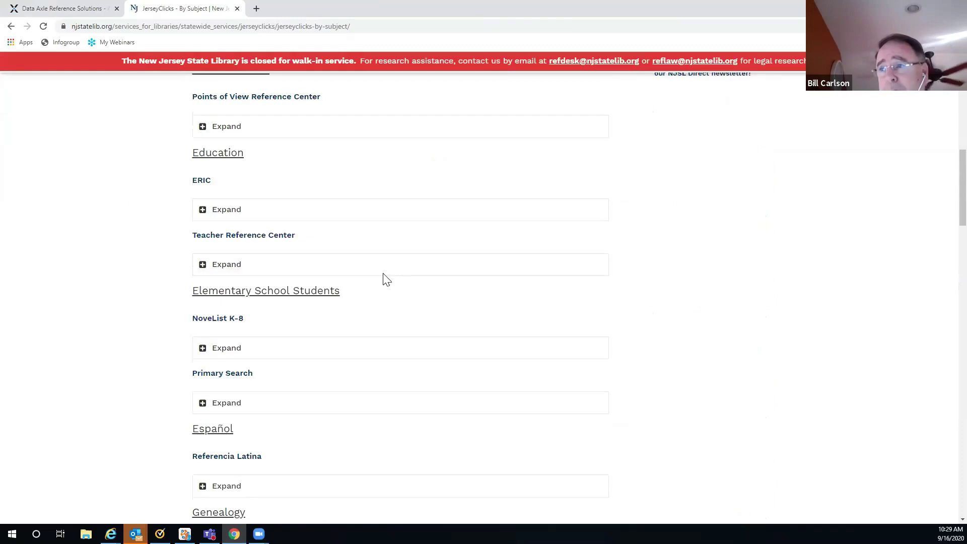
{"action": "scroll", "coordinate": [386, 279], "scroll_direction": "down", "scroll_amount": 3}
{"action": "scroll", "coordinate": [387, 280], "scroll_direction": "down", "scroll_amount": 1}
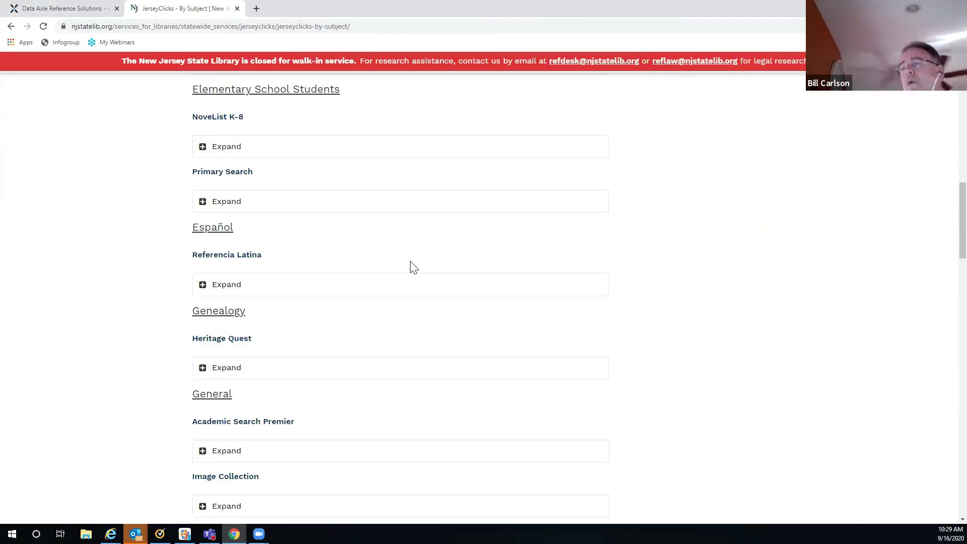
{"action": "scroll", "coordinate": [412, 267], "scroll_direction": "down", "scroll_amount": 3}
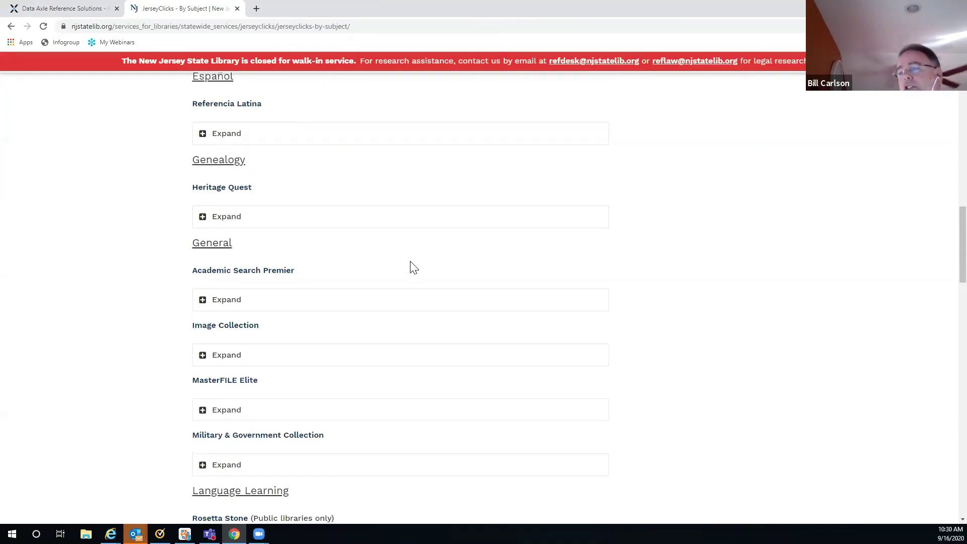
{"action": "scroll", "coordinate": [411, 266], "scroll_direction": "down", "scroll_amount": 4}
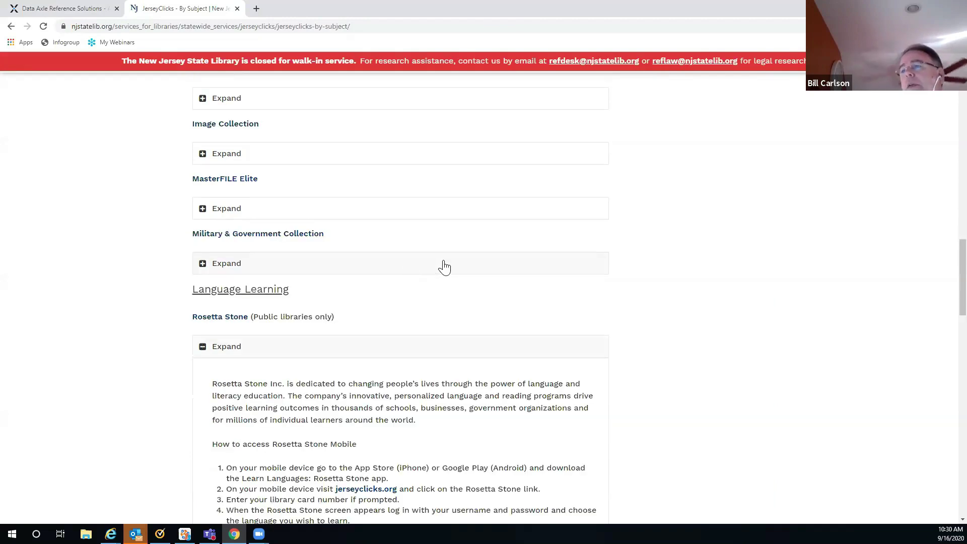
{"action": "scroll", "coordinate": [662, 264], "scroll_direction": "down", "scroll_amount": 6}
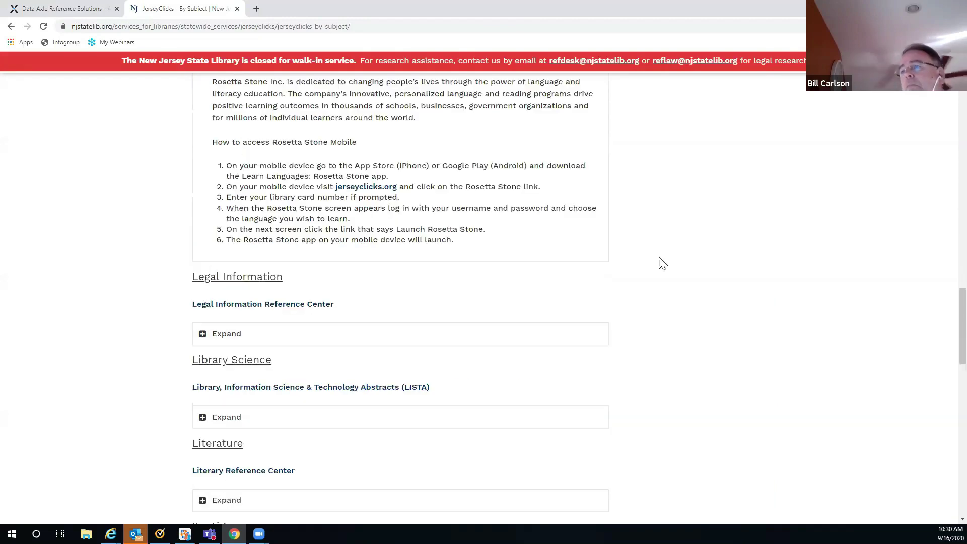
{"action": "scroll", "coordinate": [662, 264], "scroll_direction": "up", "scroll_amount": 3}
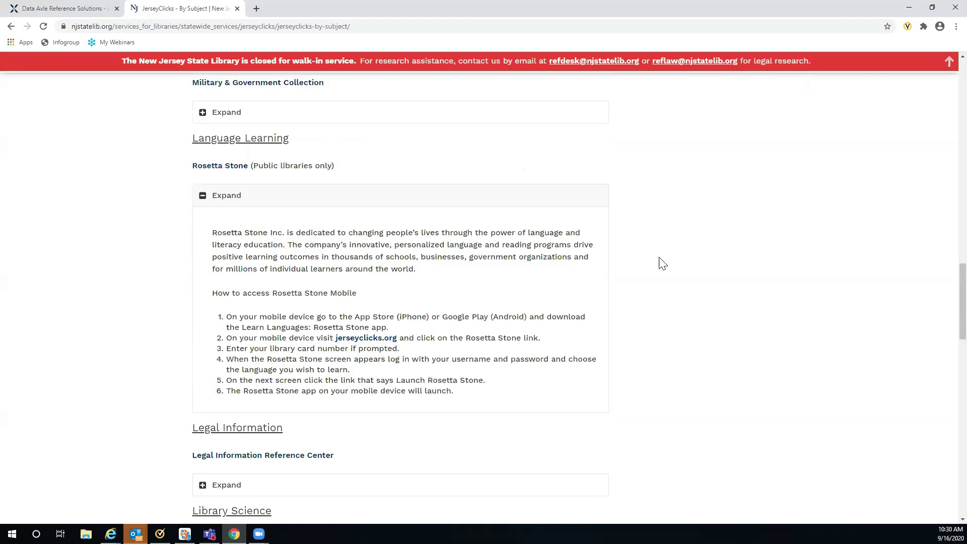
{"action": "scroll", "coordinate": [662, 263], "scroll_direction": "up", "scroll_amount": 1}
{"action": "scroll", "coordinate": [650, 259], "scroll_direction": "up", "scroll_amount": 1}
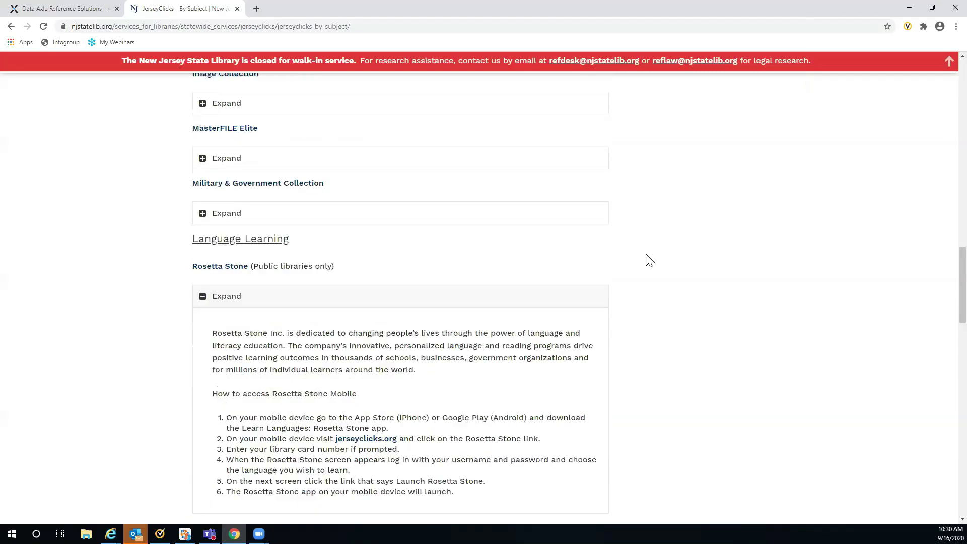
{"action": "scroll", "coordinate": [650, 260], "scroll_direction": "up", "scroll_amount": 4}
{"action": "scroll", "coordinate": [650, 259], "scroll_direction": "up", "scroll_amount": 4}
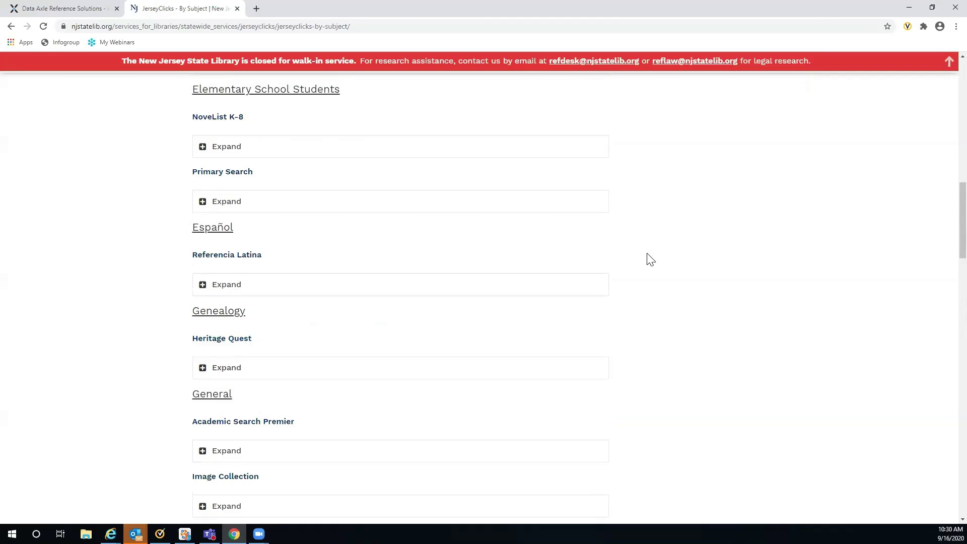
{"action": "scroll", "coordinate": [650, 259], "scroll_direction": "up", "scroll_amount": 3}
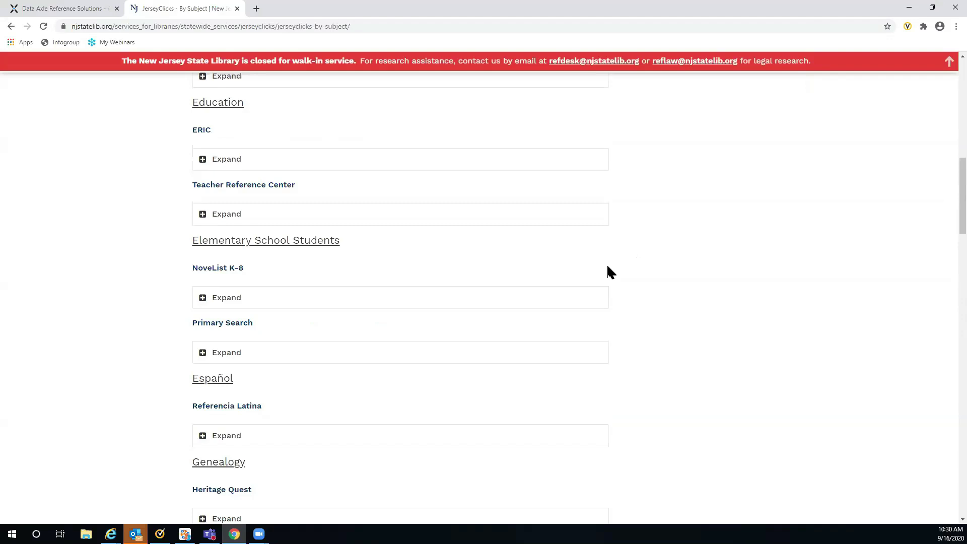
{"action": "scroll", "coordinate": [607, 267], "scroll_direction": "up", "scroll_amount": 2}
{"action": "scroll", "coordinate": [579, 242], "scroll_direction": "up", "scroll_amount": 8}
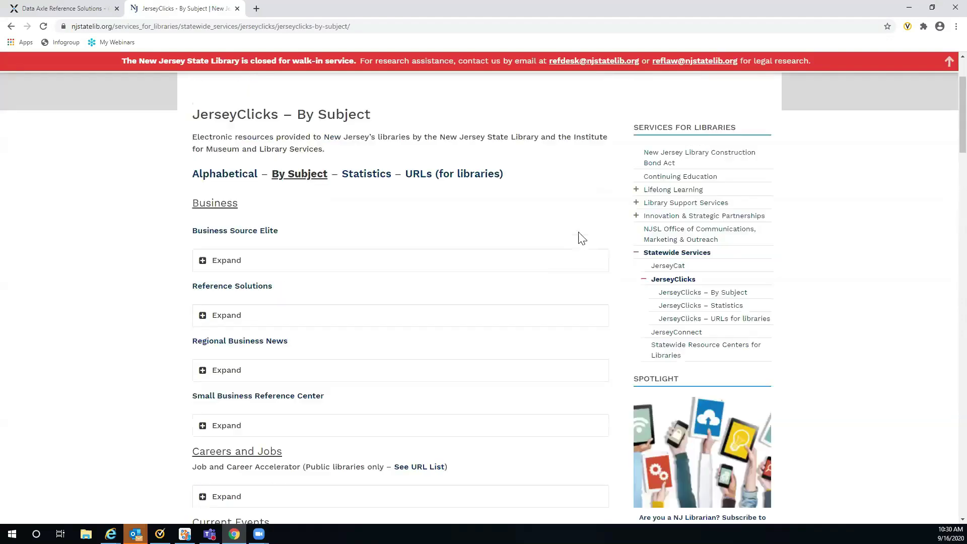
{"action": "scroll", "coordinate": [554, 226], "scroll_direction": "up", "scroll_amount": 2}
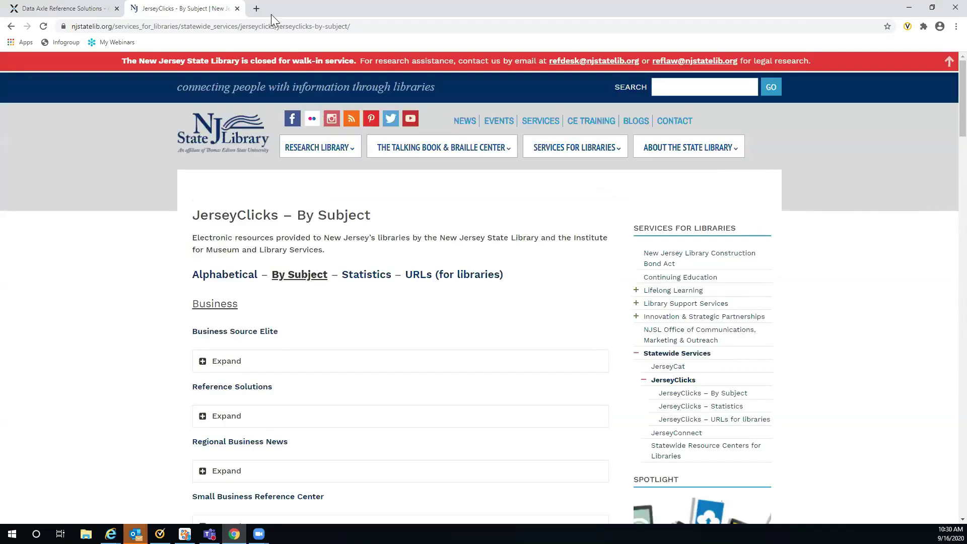
Step: Close the JerseyClicks browser tab and return to the Reference Solutions home page
{"action": "left_click", "coordinate": [237, 9]}
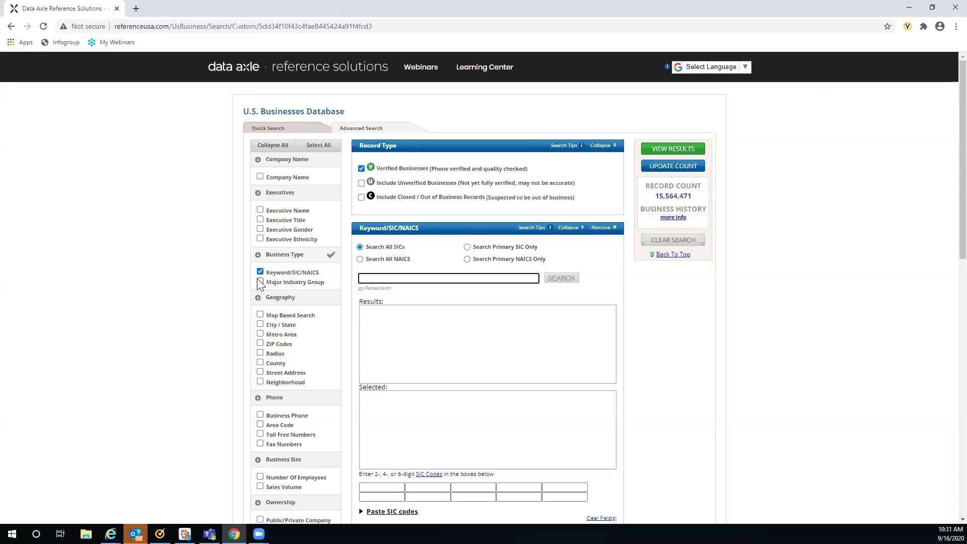
{"action": "left_click", "coordinate": [321, 78]}
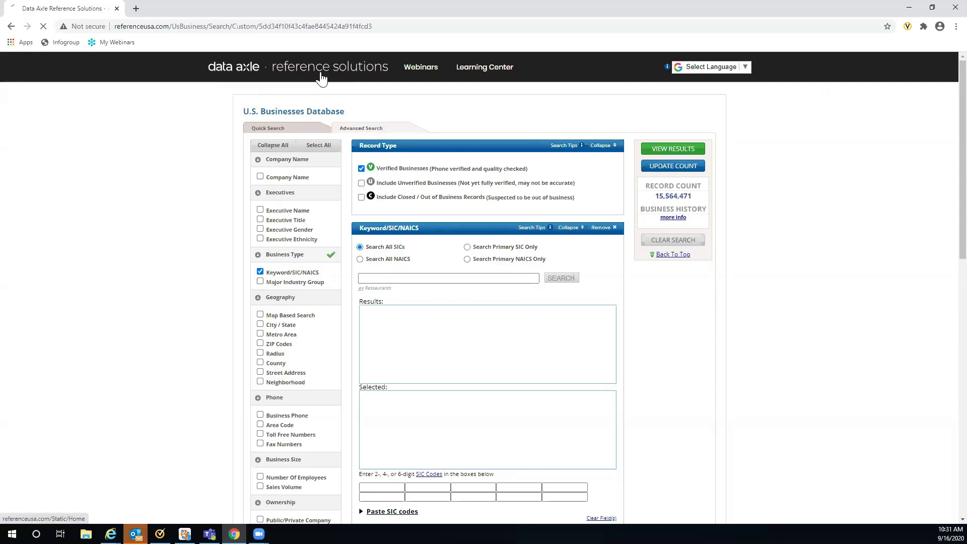
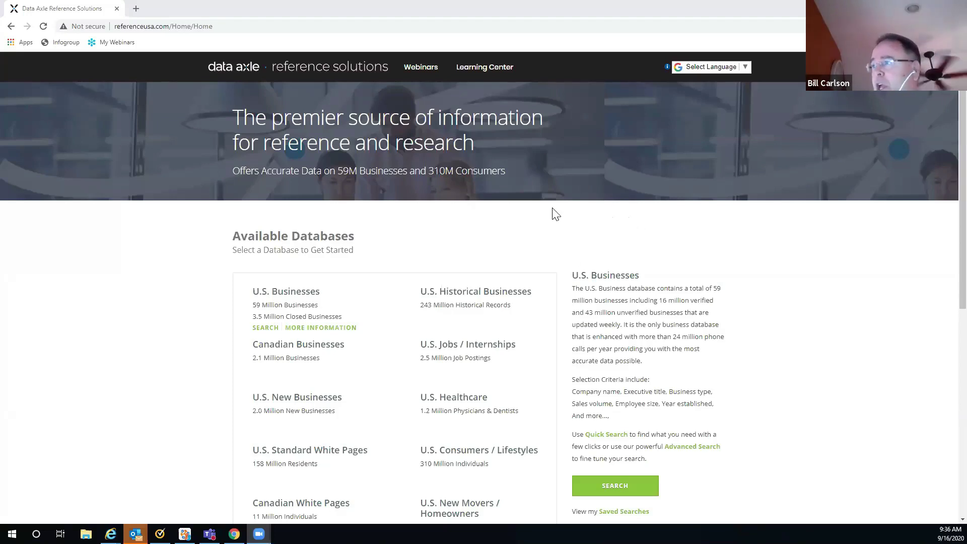
Step: Look through the available databases, the Reference Solutions Mobile section and the footer information on the home page
{"action": "scroll", "coordinate": [560, 210], "scroll_direction": "down", "scroll_amount": 2}
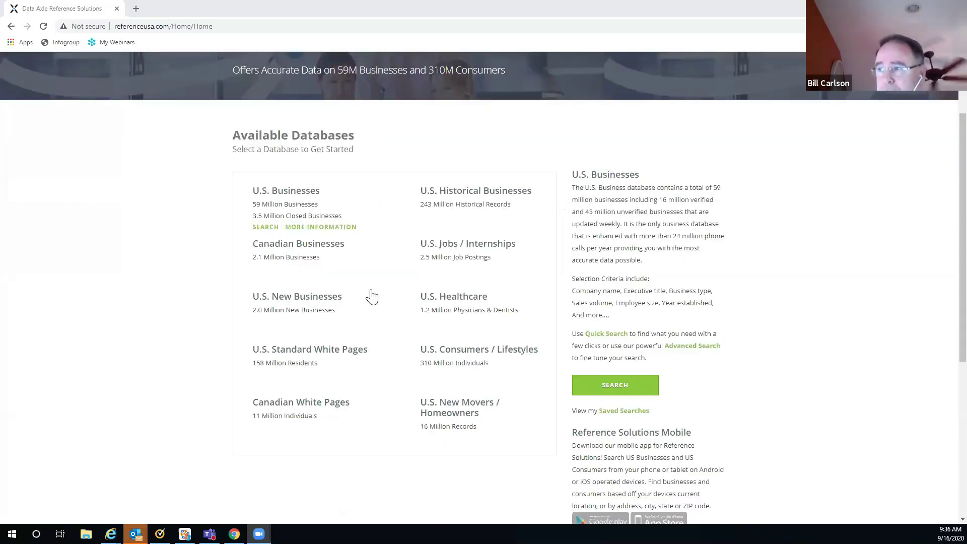
{"action": "mouse_move", "coordinate": [374, 414]}
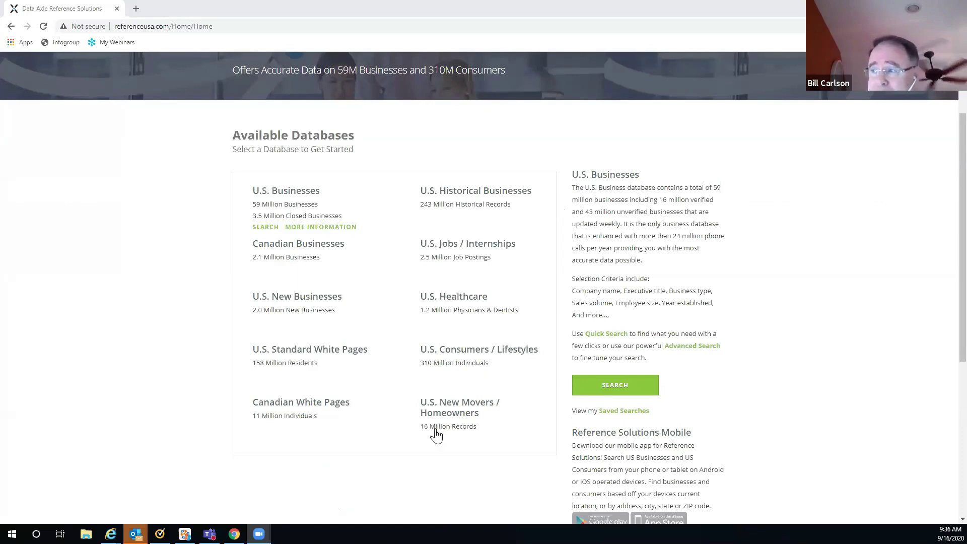
{"action": "mouse_move", "coordinate": [427, 418]}
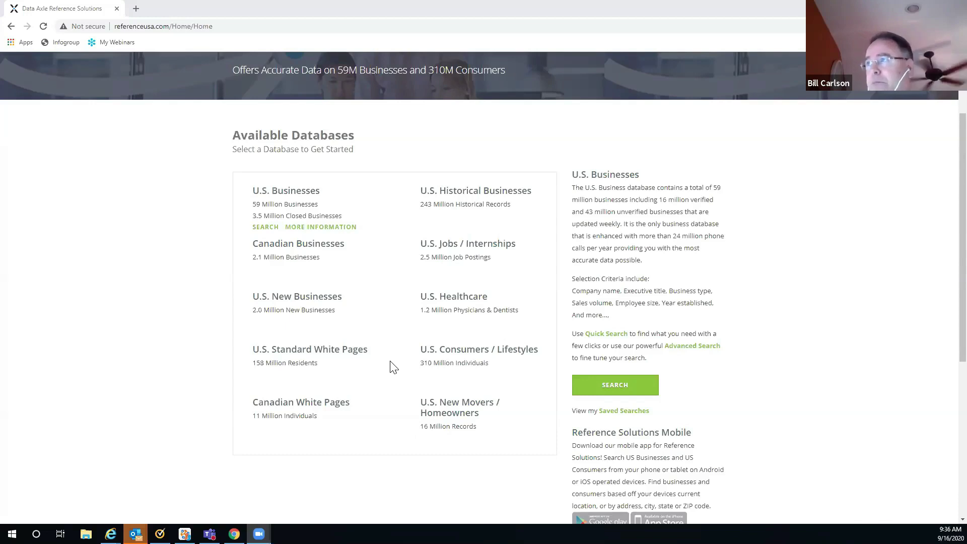
{"action": "scroll", "coordinate": [393, 367], "scroll_direction": "up", "scroll_amount": 2}
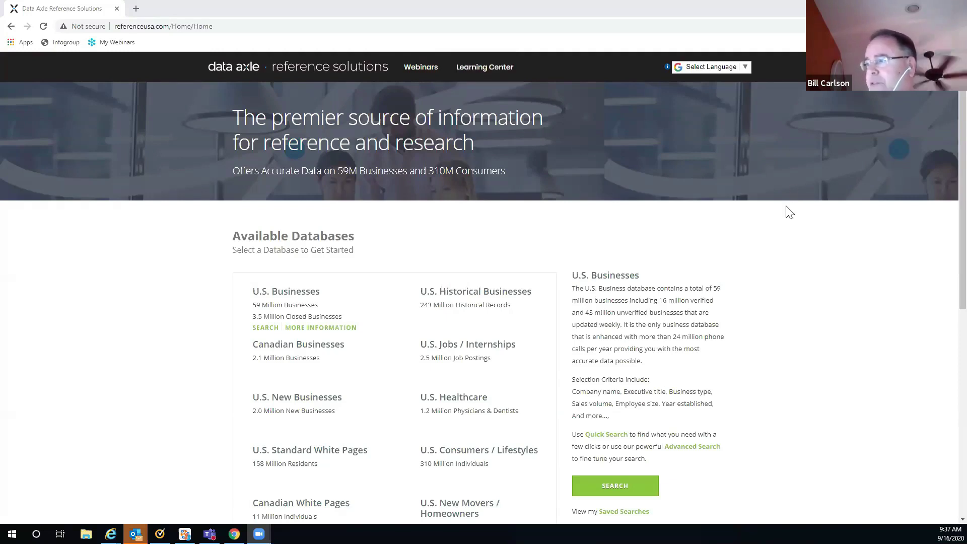
{"action": "scroll", "coordinate": [788, 211], "scroll_direction": "down", "scroll_amount": 3}
{"action": "scroll", "coordinate": [760, 218], "scroll_direction": "down", "scroll_amount": 4}
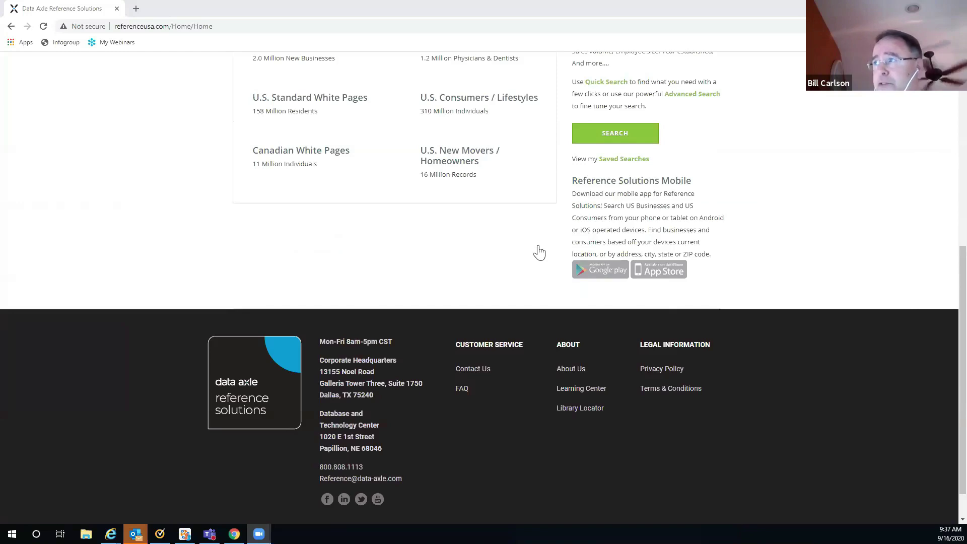
{"action": "scroll", "coordinate": [537, 250], "scroll_direction": "up", "scroll_amount": 2}
{"action": "scroll", "coordinate": [536, 250], "scroll_direction": "up", "scroll_amount": 1}
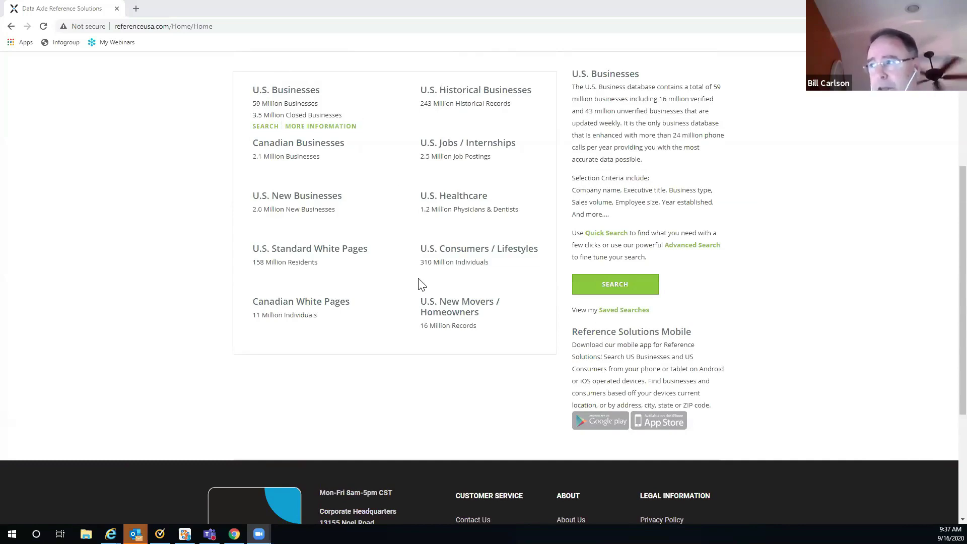
{"action": "mouse_move", "coordinate": [497, 277]}
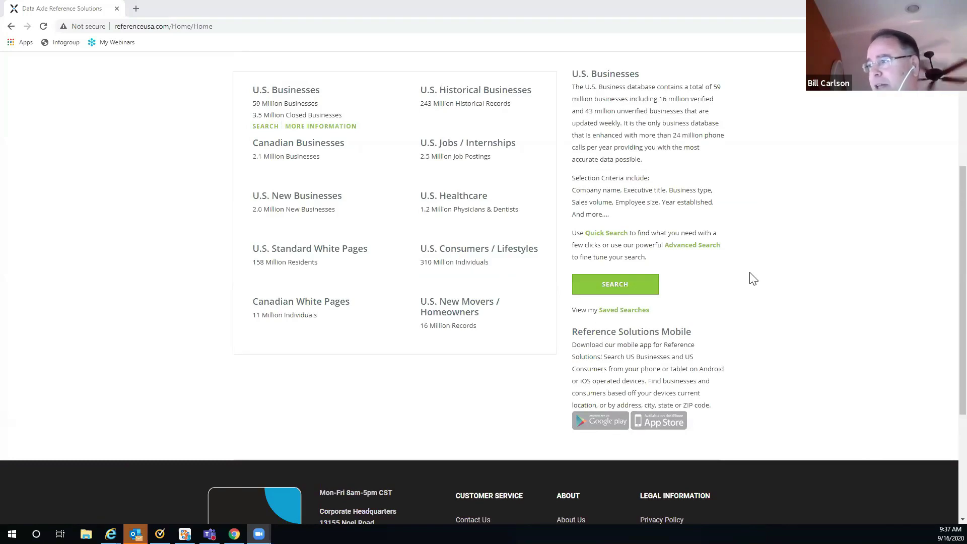
Step: View the list of all saved searches from the home page and close it
{"action": "scroll", "coordinate": [753, 277], "scroll_direction": "down", "scroll_amount": 1}
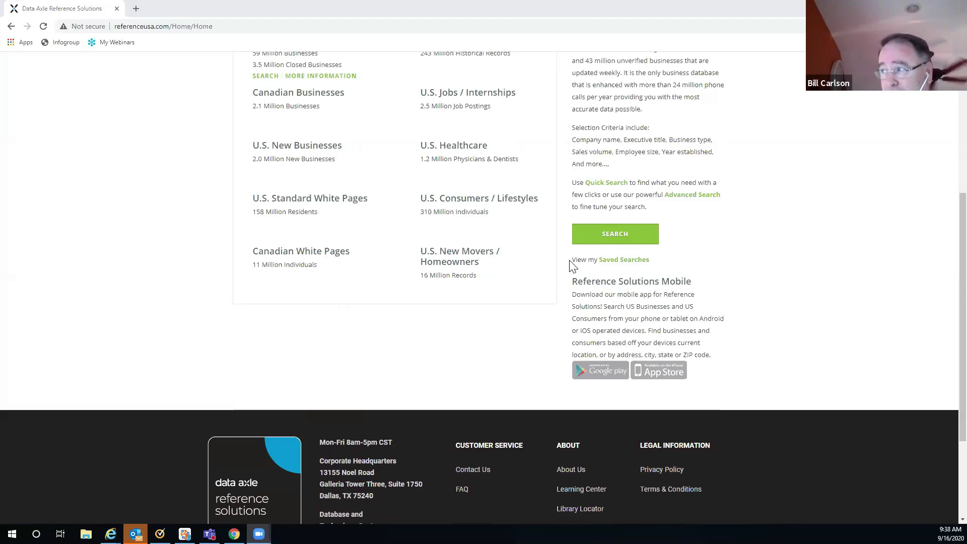
{"action": "left_click", "coordinate": [611, 262]}
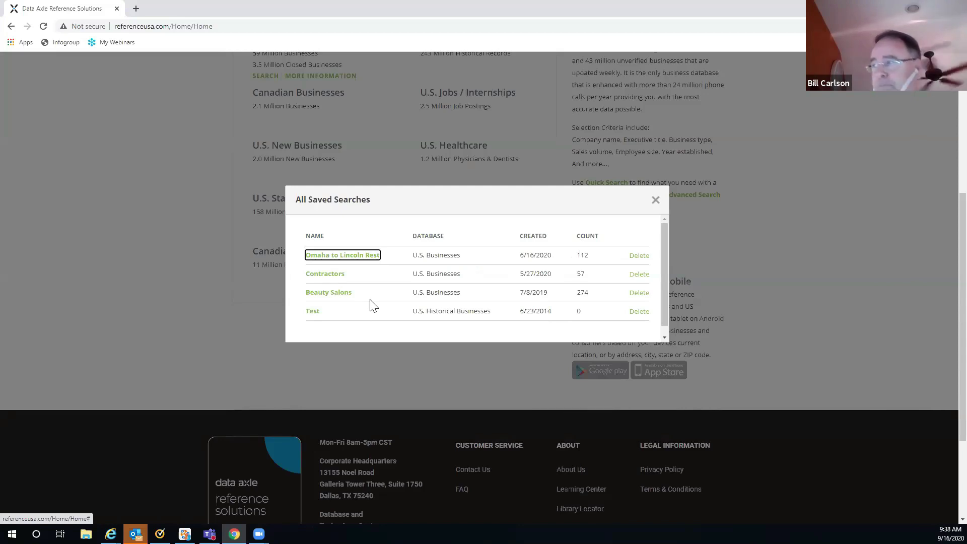
{"action": "left_click", "coordinate": [655, 201]}
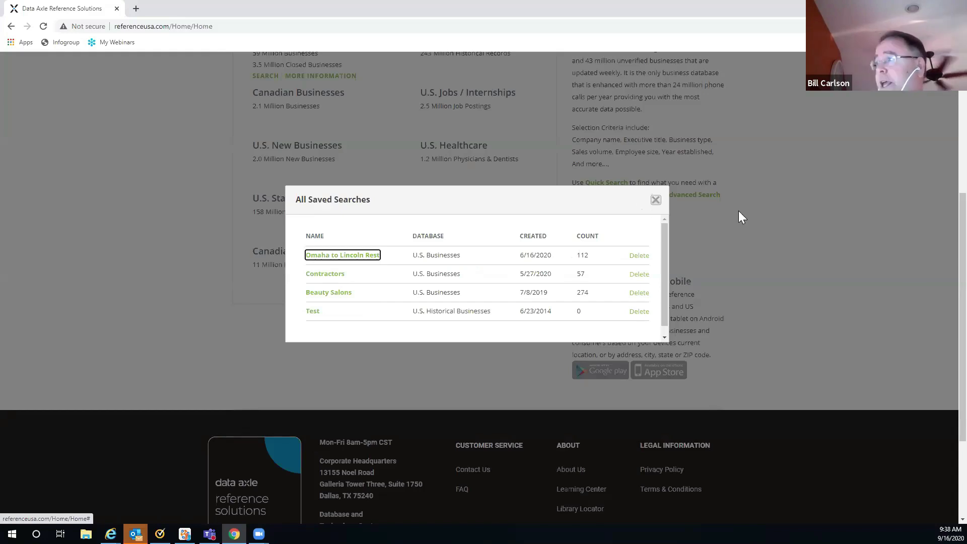
Step: Open the search for the U.S. Businesses database and set the city to Somerset
{"action": "scroll", "coordinate": [755, 211], "scroll_direction": "up", "scroll_amount": 1}
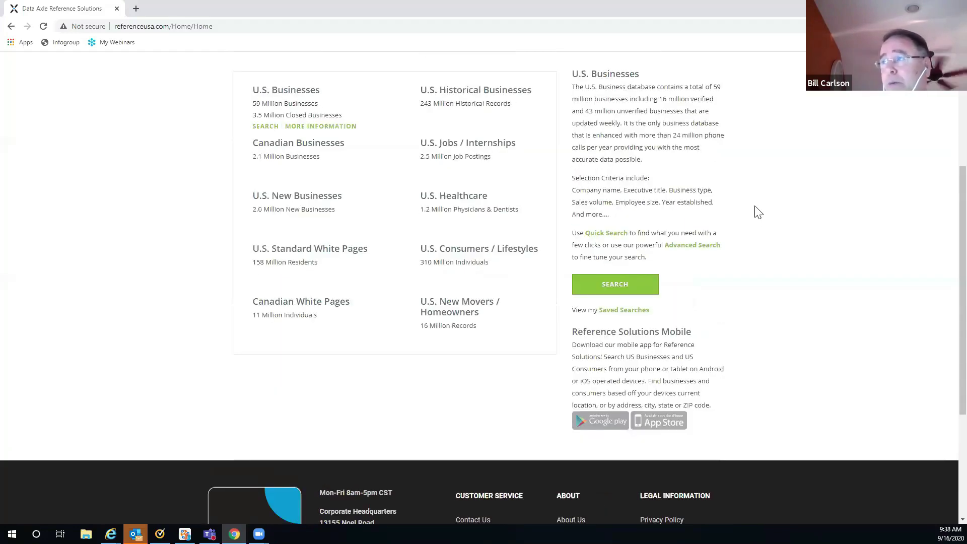
{"action": "scroll", "coordinate": [758, 211], "scroll_direction": "up", "scroll_amount": 1}
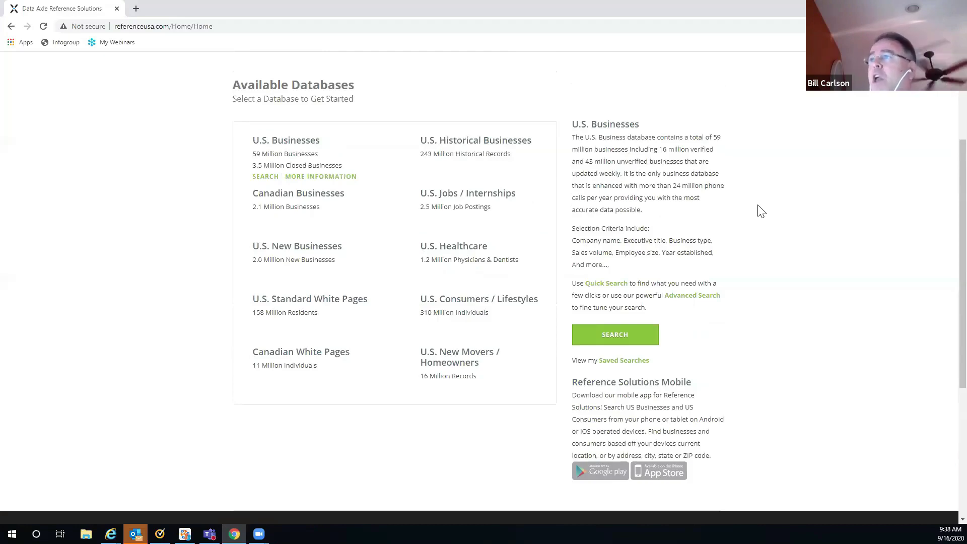
{"action": "scroll", "coordinate": [761, 211], "scroll_direction": "up", "scroll_amount": 1}
{"action": "scroll", "coordinate": [505, 215], "scroll_direction": "up", "scroll_amount": 1}
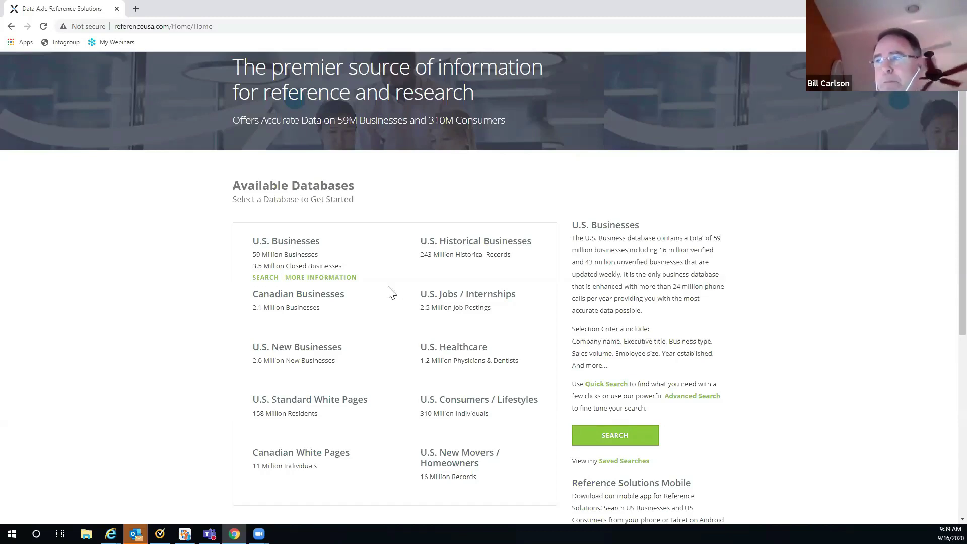
{"action": "left_click", "coordinate": [265, 277]}
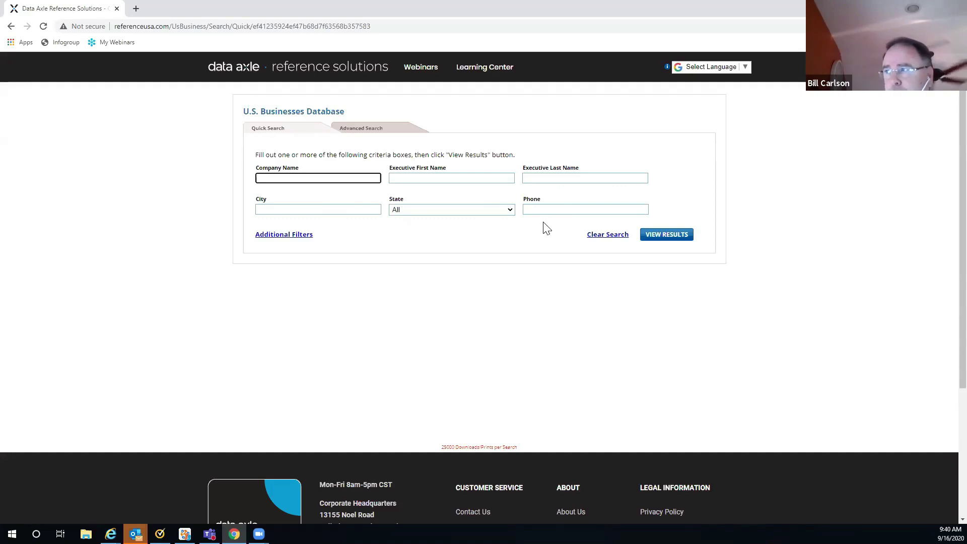
{"action": "left_click", "coordinate": [259, 209]}
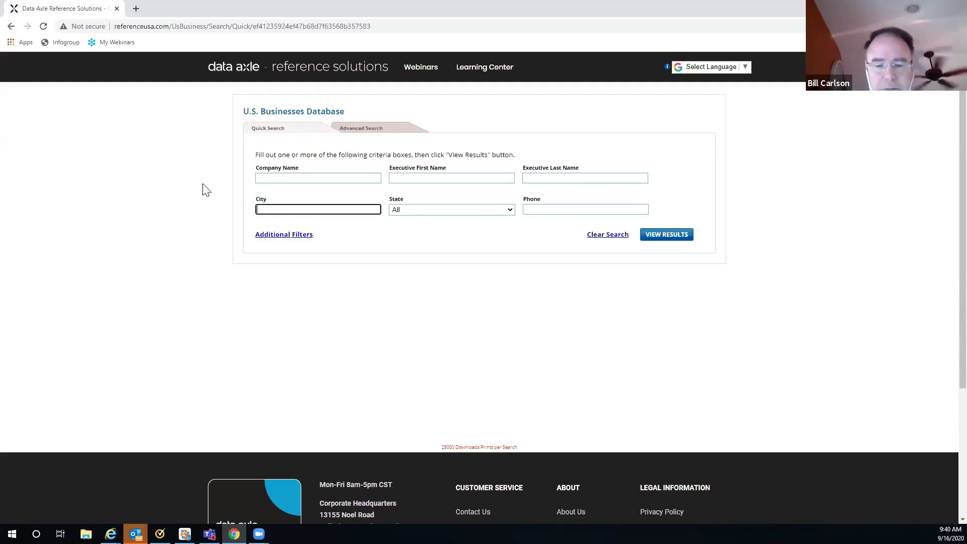
{"action": "type", "text": "Somer"}
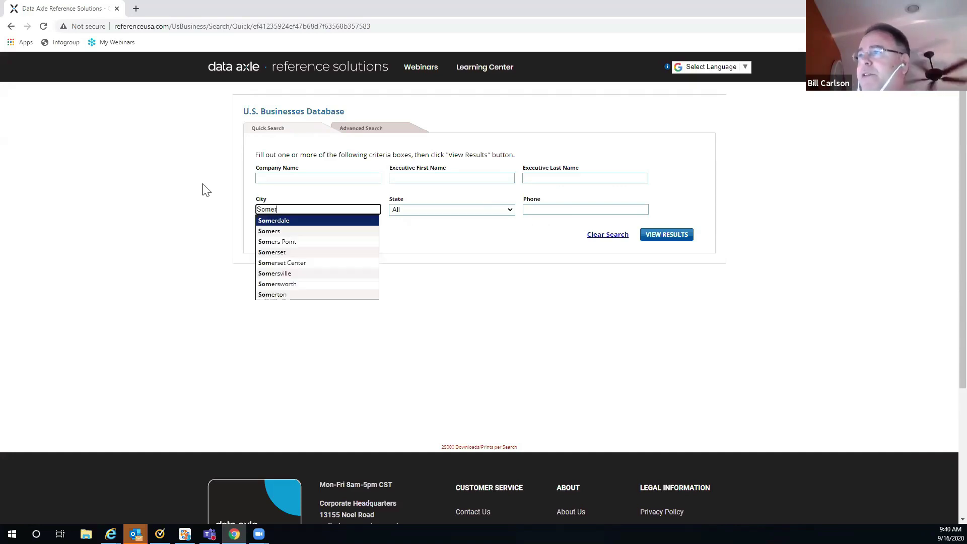
{"action": "type", "text": "se"}
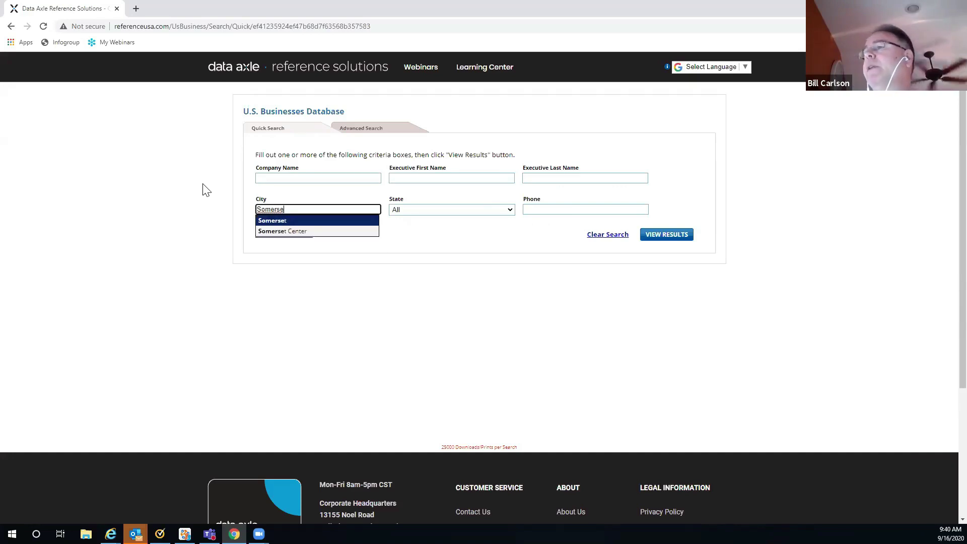
{"action": "left_click", "coordinate": [268, 222]}
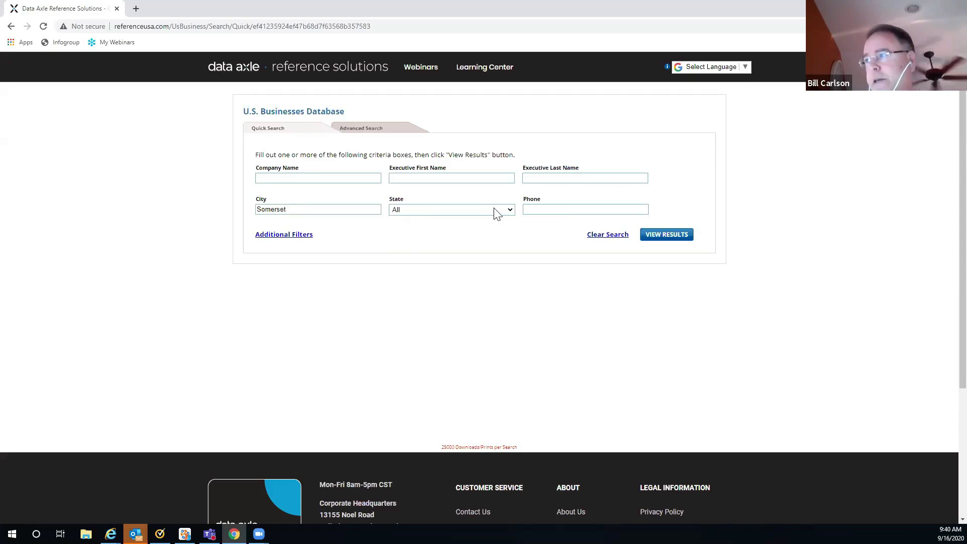
Step: Set the state to New Jersey and view the matching businesses
{"action": "left_click", "coordinate": [510, 211]}
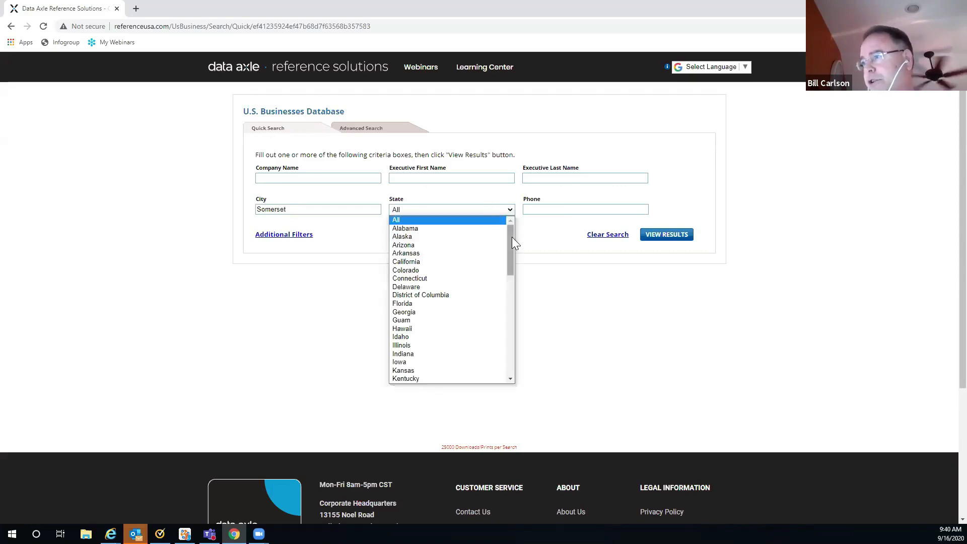
{"action": "scroll", "coordinate": [512, 246], "scroll_direction": "down", "scroll_amount": 3}
{"action": "scroll", "coordinate": [516, 287], "scroll_direction": "down", "scroll_amount": 6}
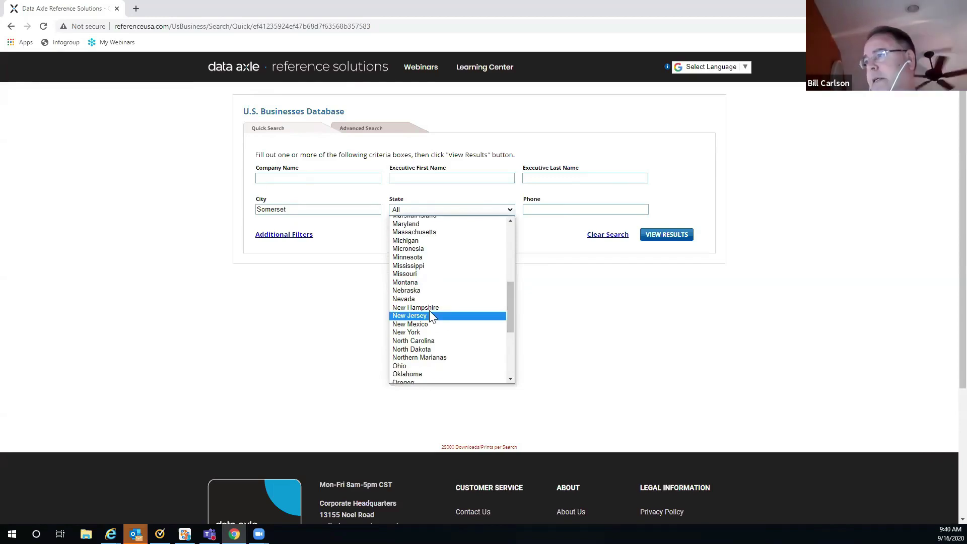
{"action": "left_click", "coordinate": [442, 317]}
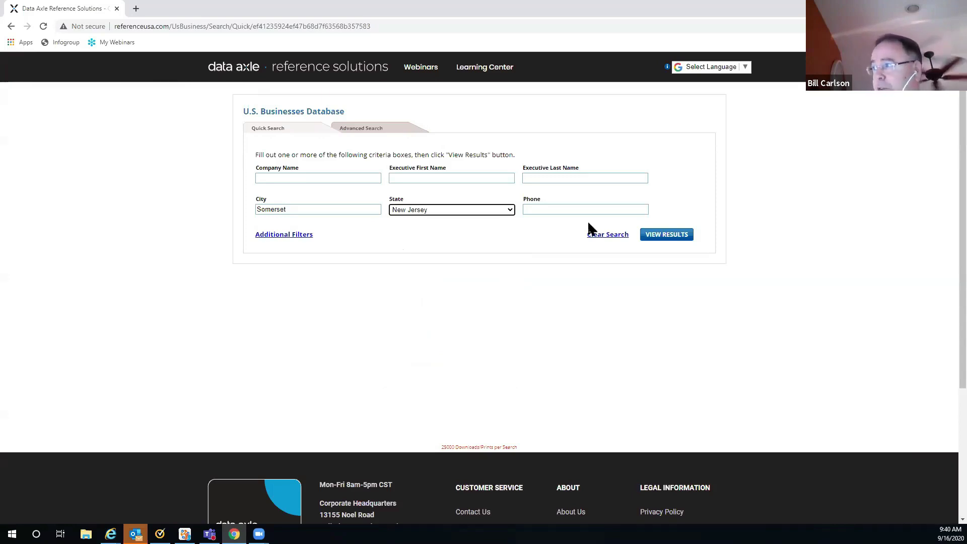
{"action": "left_click", "coordinate": [666, 236]}
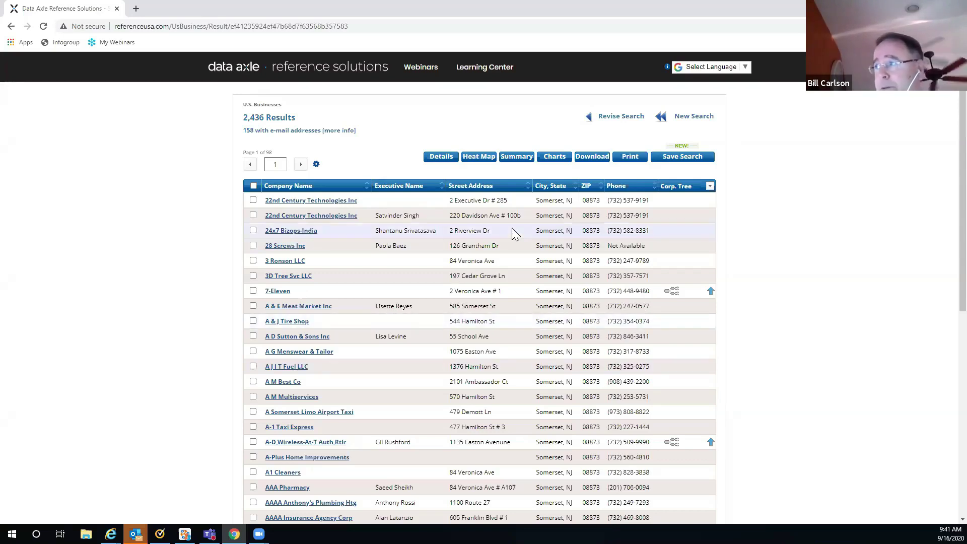
Step: Open the charts for the search results and examine the full report by SIC code
{"action": "left_click", "coordinate": [555, 157]}
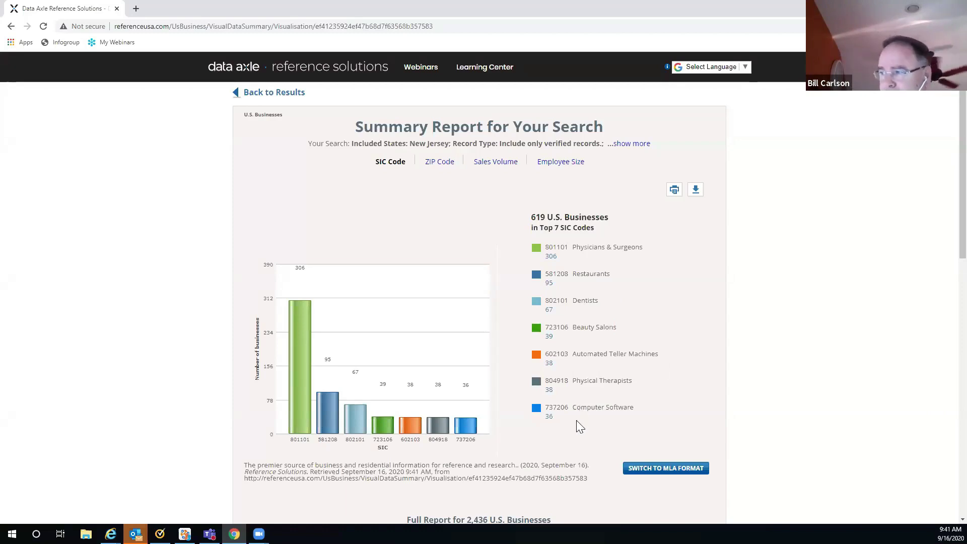
{"action": "scroll", "coordinate": [784, 367], "scroll_direction": "down", "scroll_amount": 1}
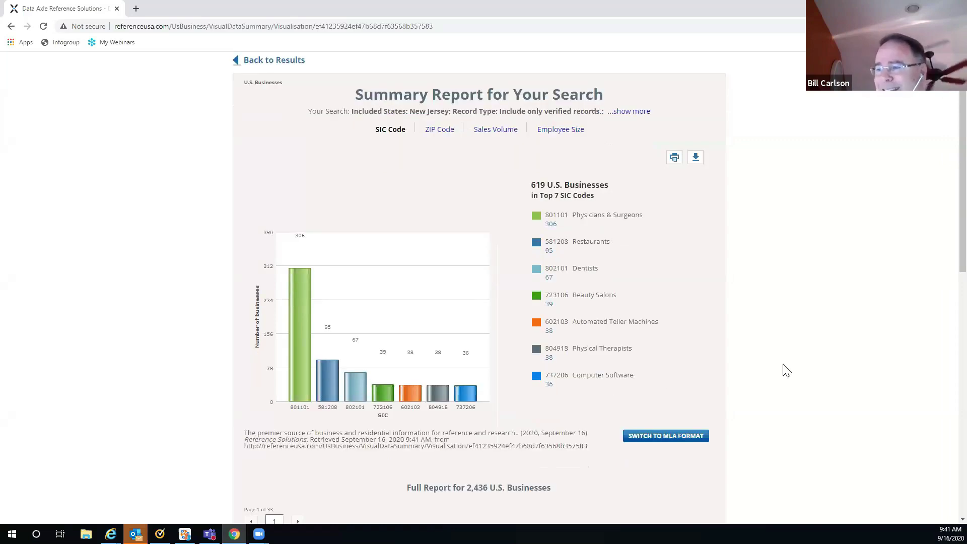
{"action": "scroll", "coordinate": [783, 366], "scroll_direction": "down", "scroll_amount": 2}
{"action": "scroll", "coordinate": [783, 367], "scroll_direction": "down", "scroll_amount": 4}
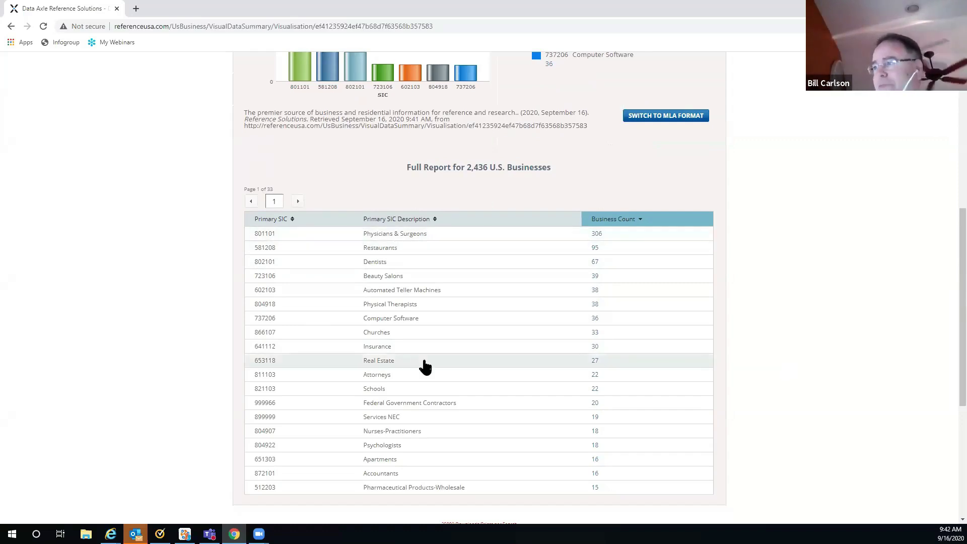
Step: View the businesses counted under Attorneys in the SIC report and return to the summary report
{"action": "left_click", "coordinate": [595, 375]}
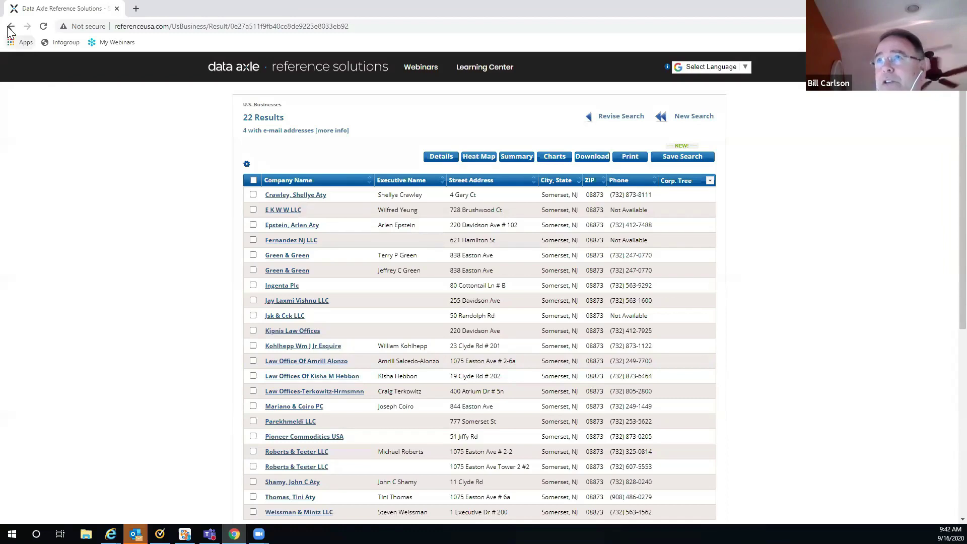
{"action": "key", "text": "alt+Left"}
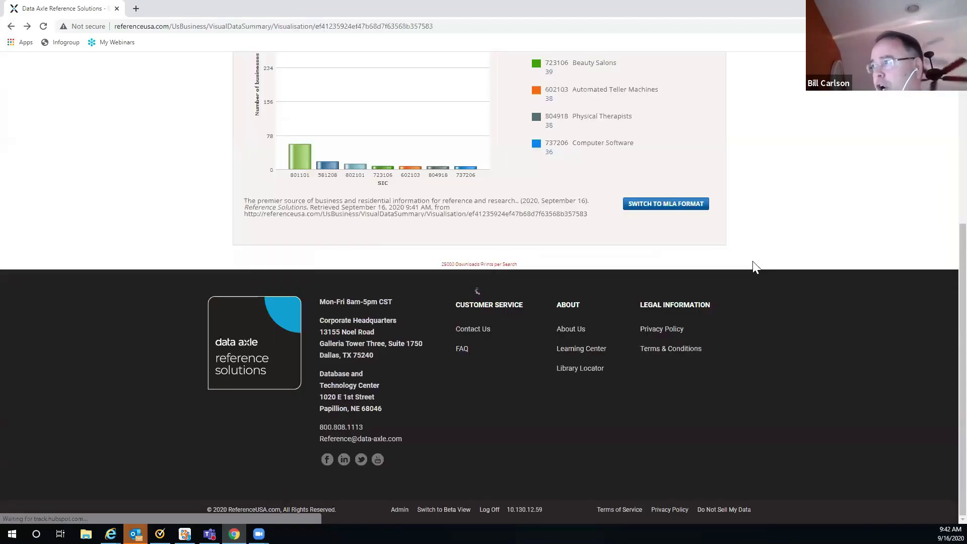
{"action": "scroll", "coordinate": [802, 239], "scroll_direction": "down", "scroll_amount": 1}
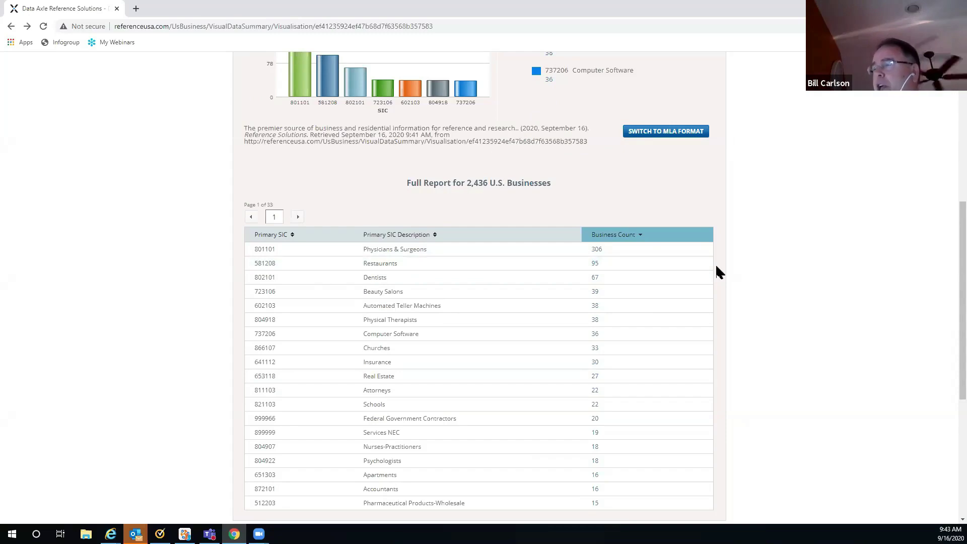
Step: View the summary charts by employee size and by sales volume, and return to the results list
{"action": "scroll", "coordinate": [715, 264], "scroll_direction": "up", "scroll_amount": 3}
{"action": "scroll", "coordinate": [803, 262], "scroll_direction": "up", "scroll_amount": 3}
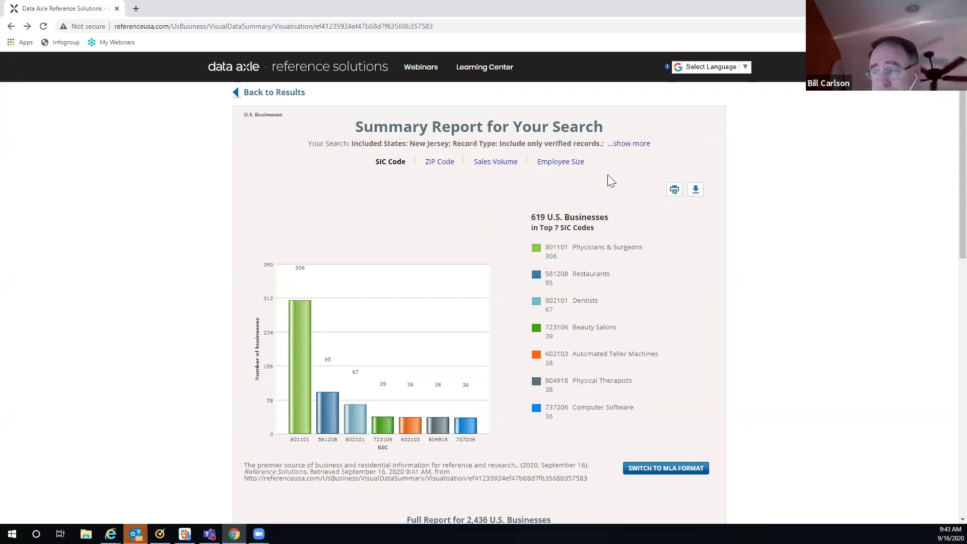
{"action": "left_click", "coordinate": [562, 167]}
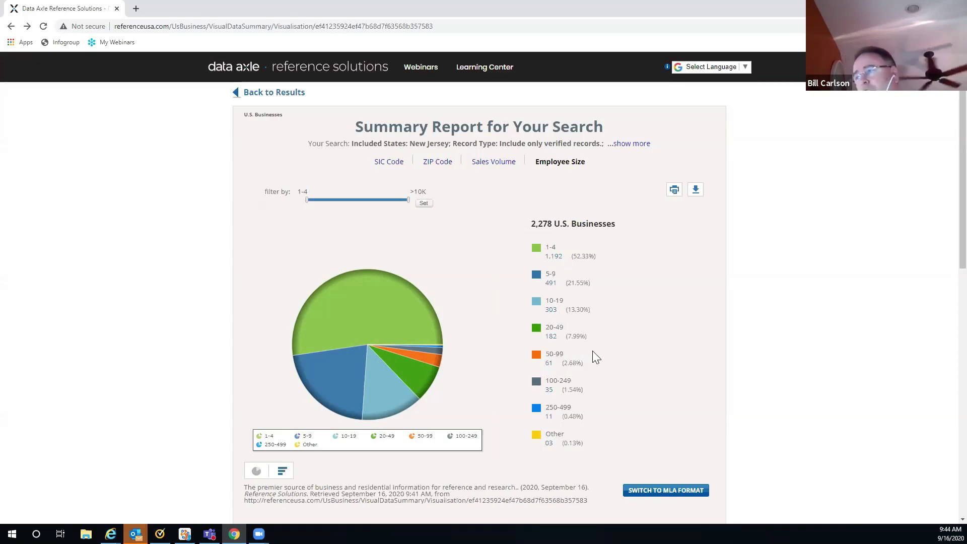
{"action": "left_click", "coordinate": [491, 165]}
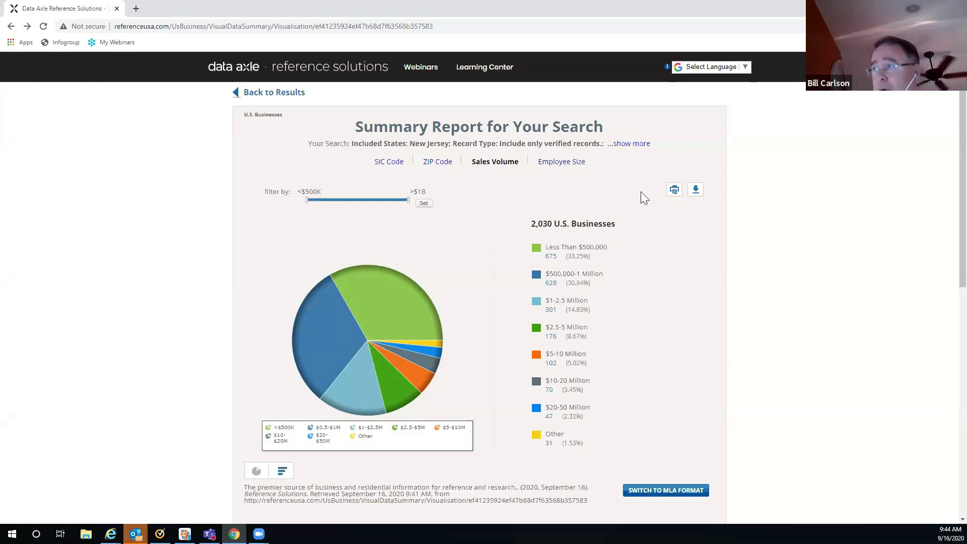
{"action": "left_click", "coordinate": [292, 94]}
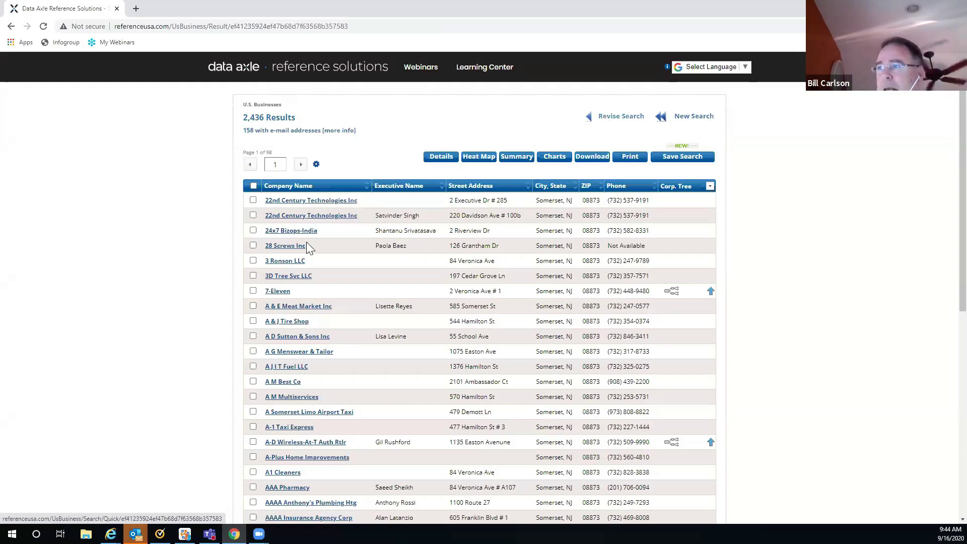
Step: Revise the Somerset, New Jersey search and switch to the advanced search form
{"action": "left_click", "coordinate": [607, 121]}
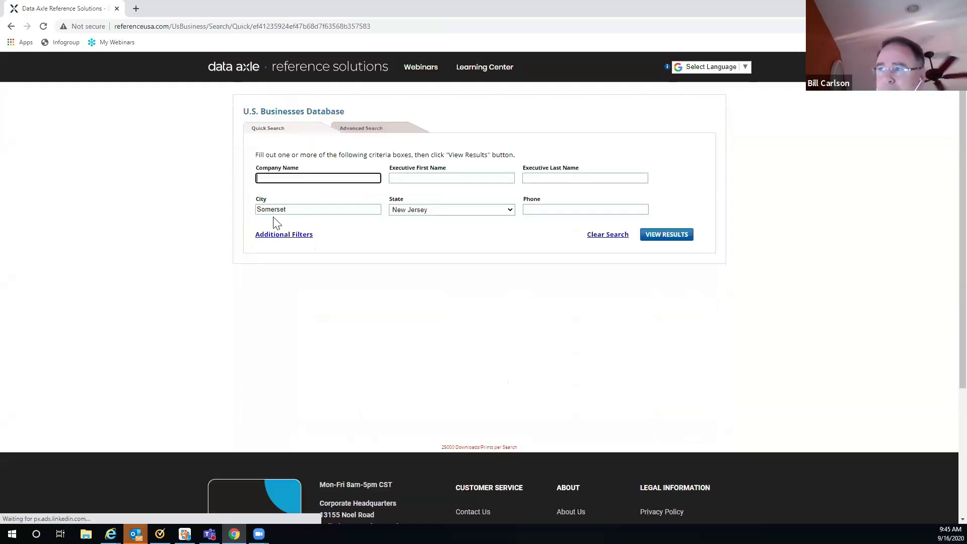
{"action": "left_click", "coordinate": [356, 132]}
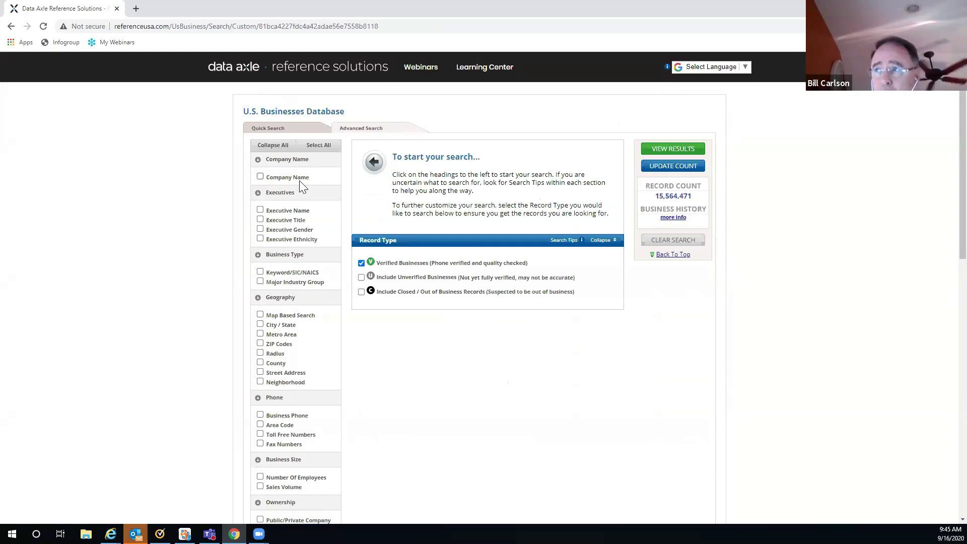
Step: Add IBM and Starbucks as company name criteria, and remove the company name filter again
{"action": "left_click", "coordinate": [260, 176]}
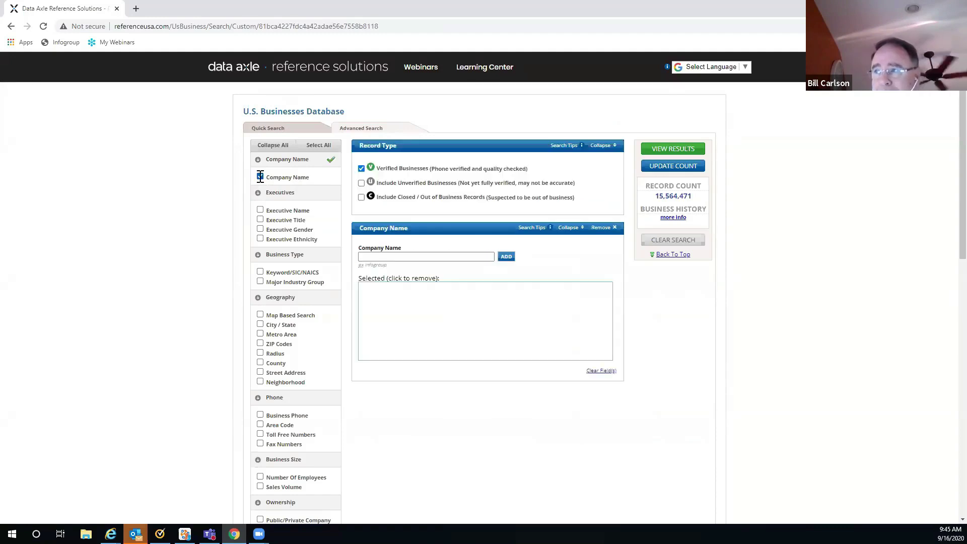
{"action": "left_click", "coordinate": [387, 258]}
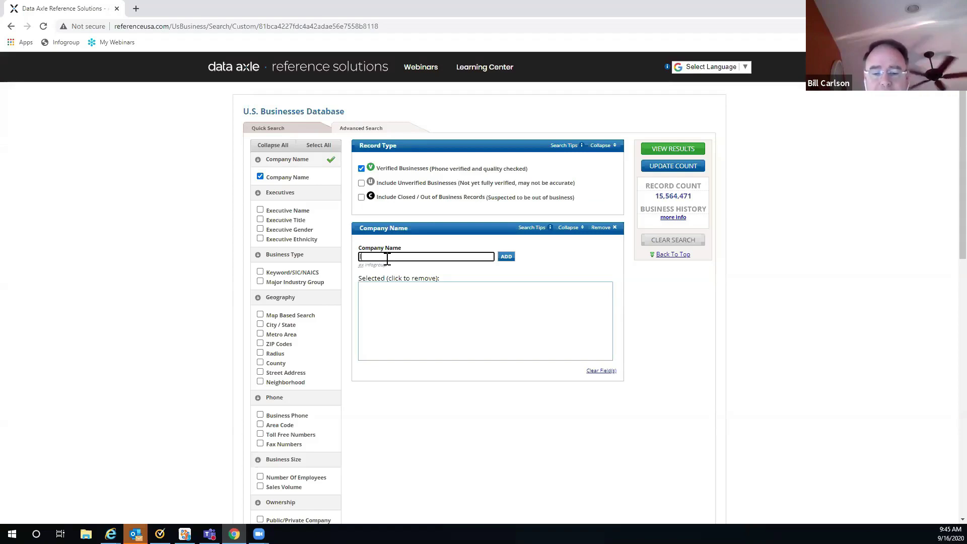
{"action": "type", "text": "IBM"}
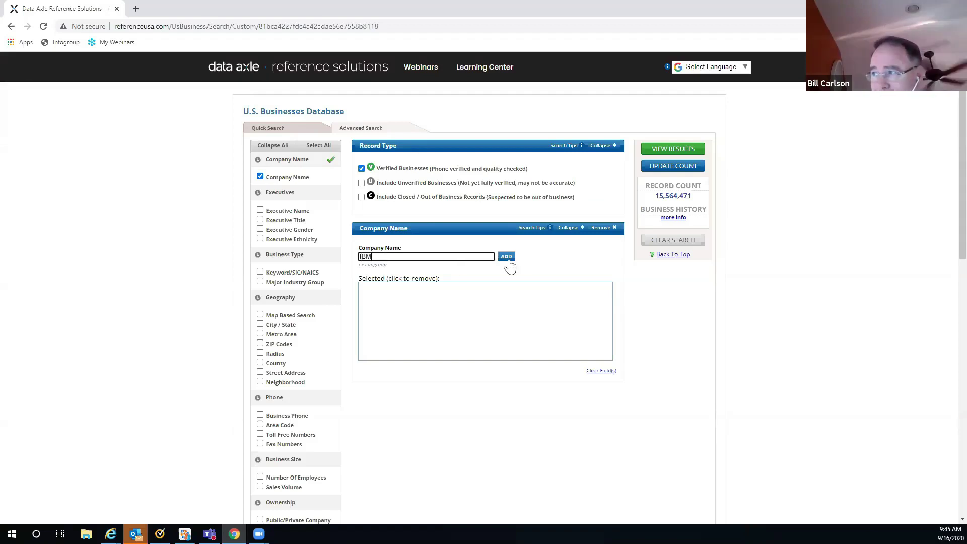
{"action": "left_click", "coordinate": [507, 260]}
{"action": "left_click", "coordinate": [369, 258]}
{"action": "type", "text": "Sta"}
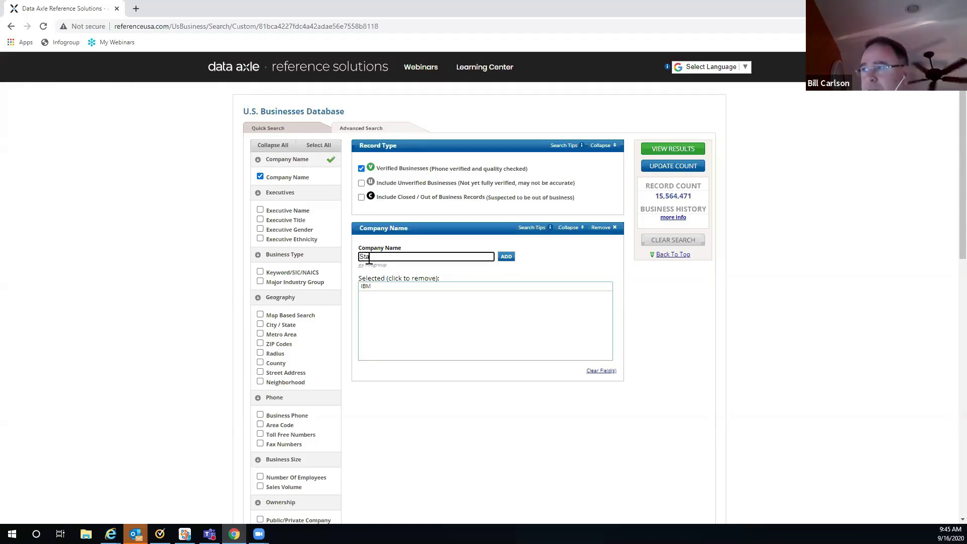
{"action": "type", "text": "rbucks"}
{"action": "left_click", "coordinate": [506, 257]}
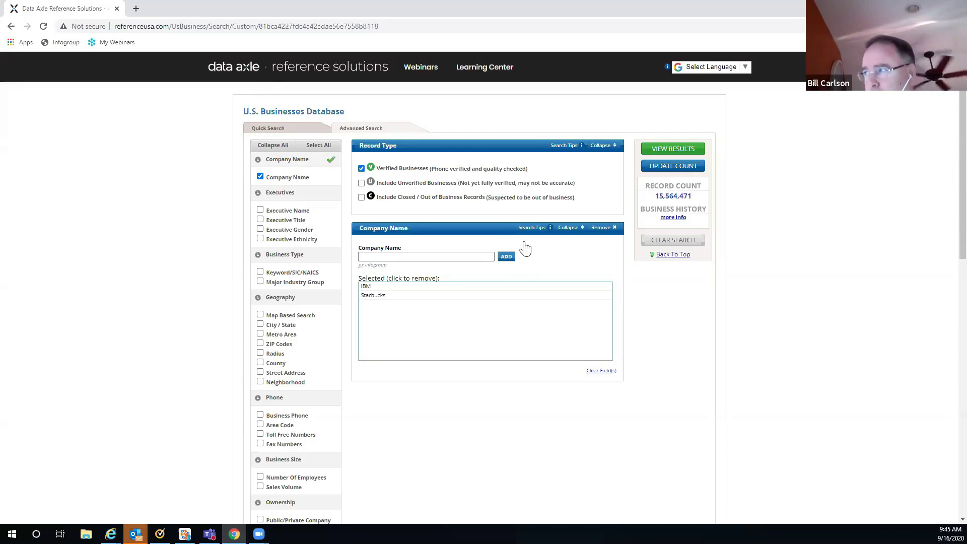
{"action": "left_click", "coordinate": [302, 178]}
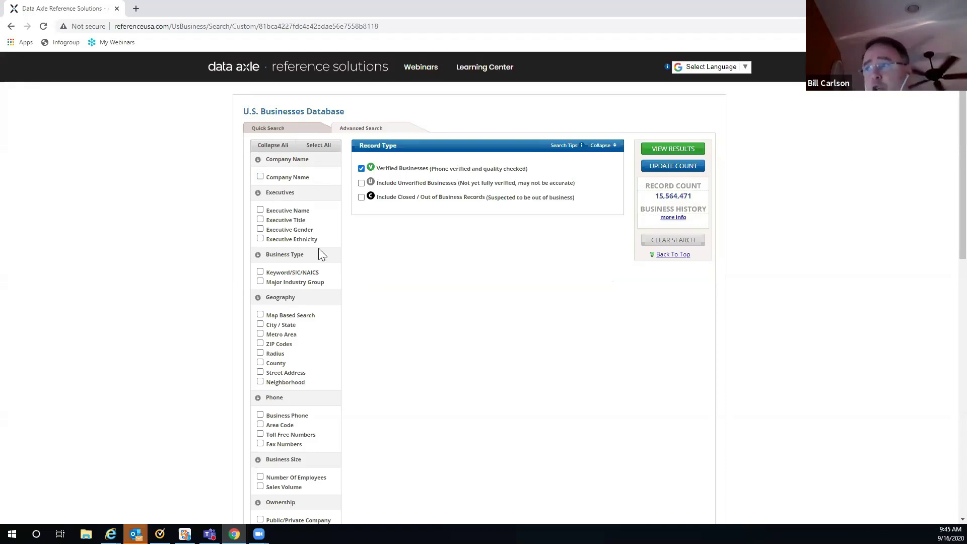
Step: Add Owner and Manager as executive title criteria, and remove the executive title filter again
{"action": "left_click", "coordinate": [260, 219]}
{"action": "left_click", "coordinate": [364, 255]}
{"action": "left_click", "coordinate": [364, 255]}
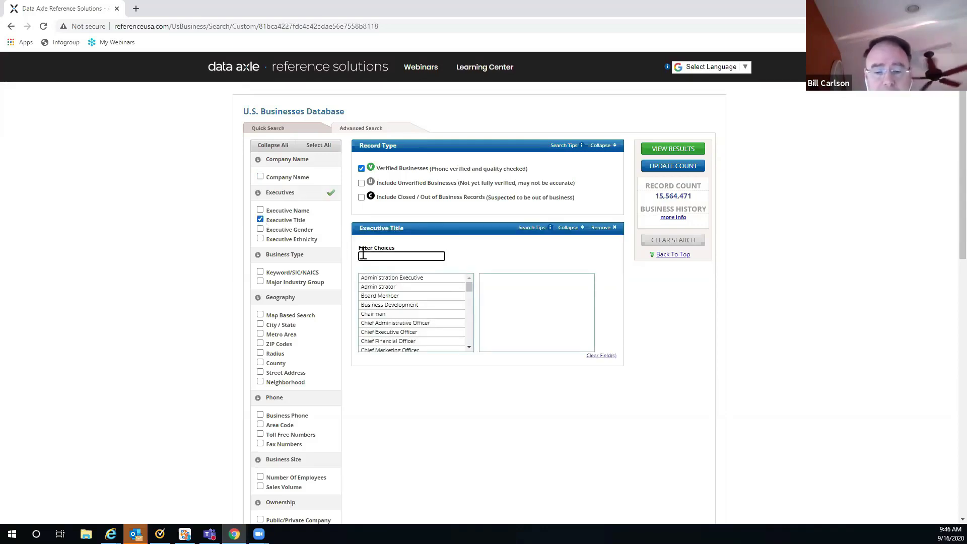
{"action": "type", "text": "Own"}
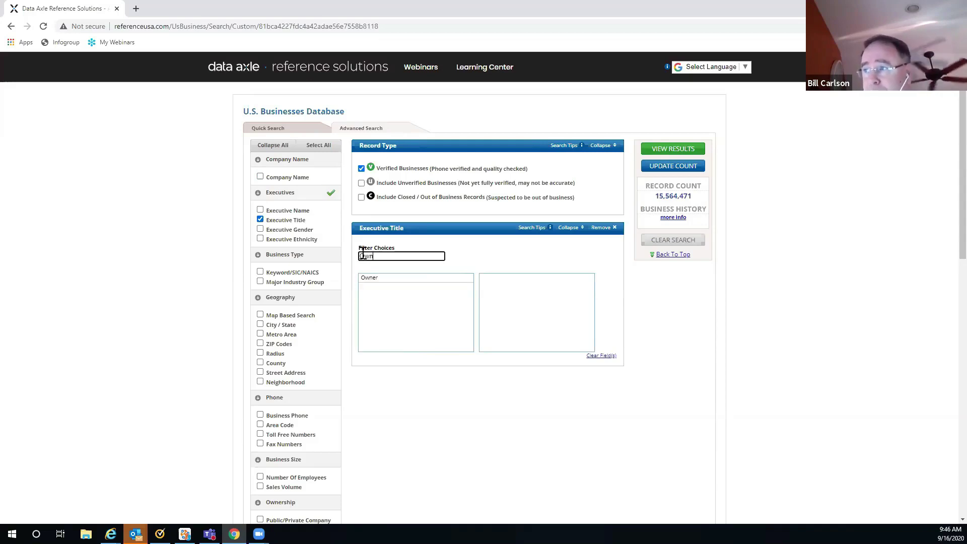
{"action": "double_click", "coordinate": [371, 280]}
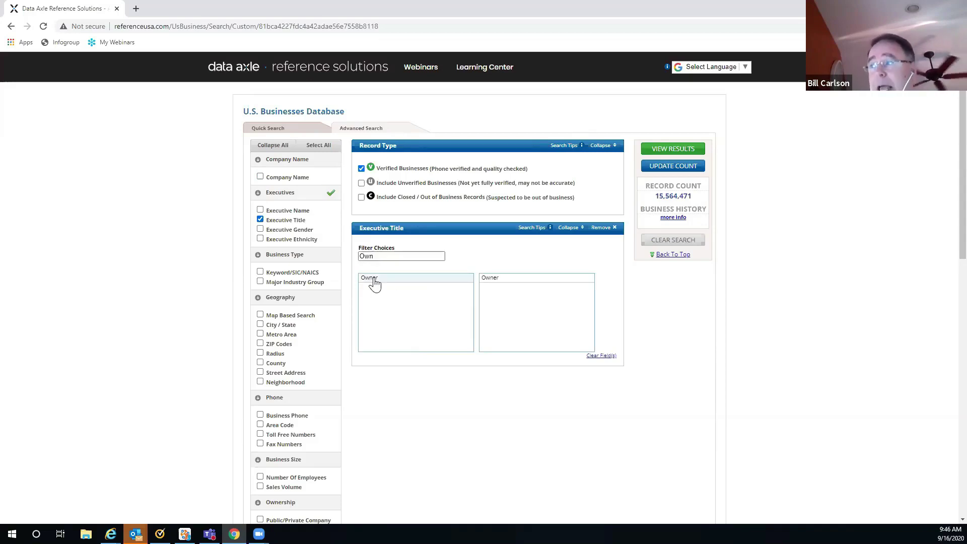
{"action": "left_click", "coordinate": [381, 257]}
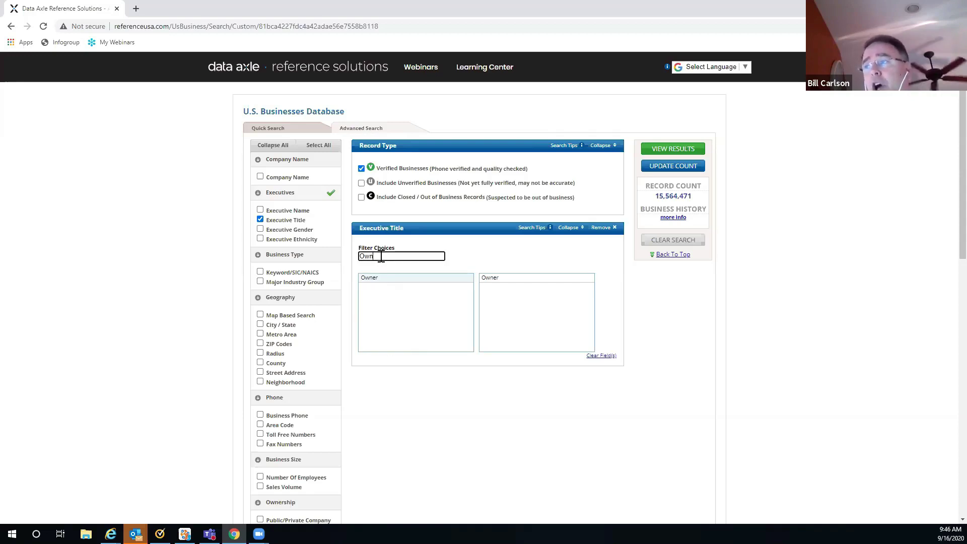
{"action": "left_click_drag", "start_coordinate": [381, 257], "coordinate": [361, 257]}
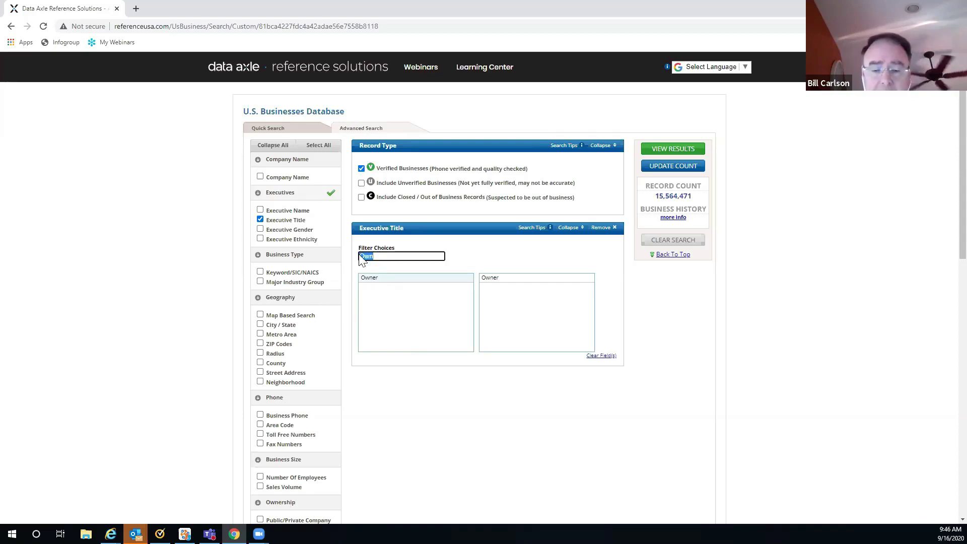
{"action": "type", "text": "Man"}
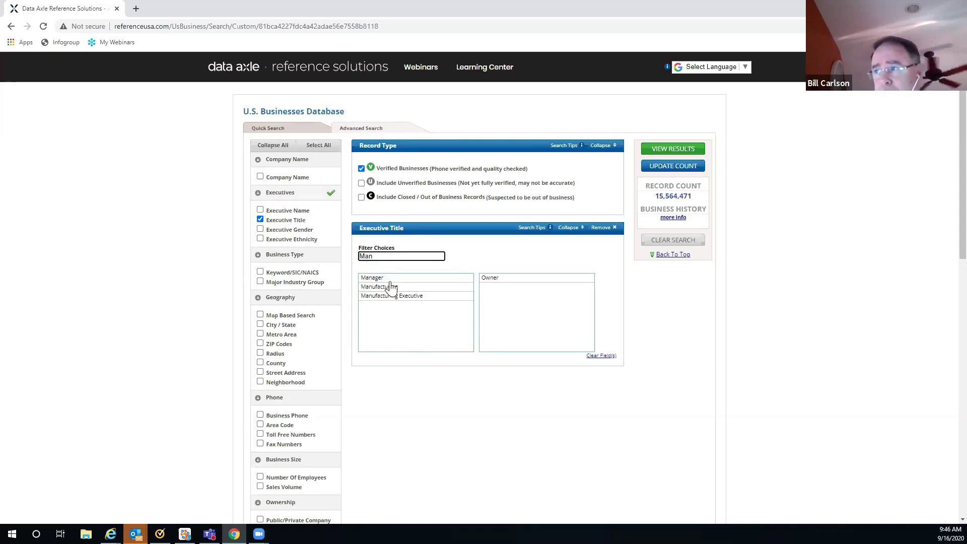
{"action": "left_click", "coordinate": [379, 283]}
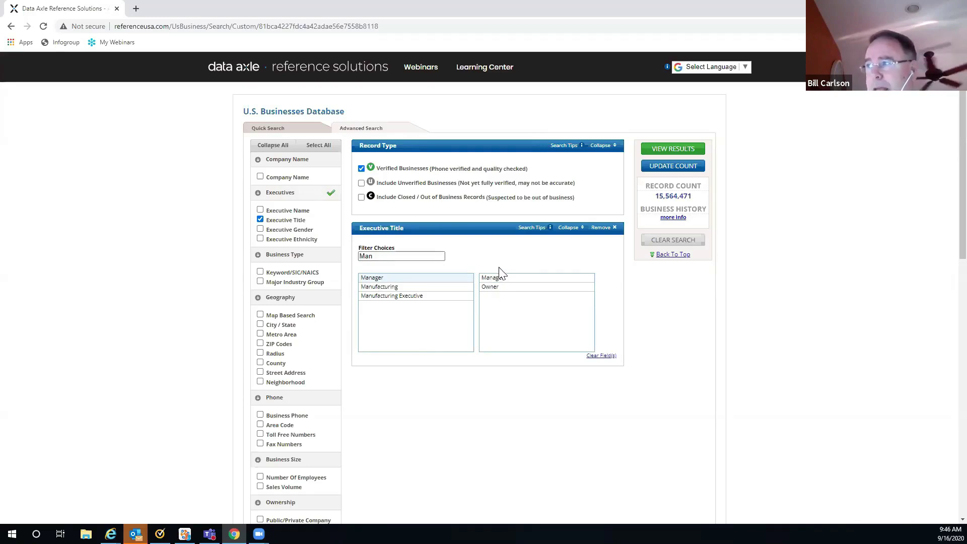
{"action": "left_click", "coordinate": [602, 228]}
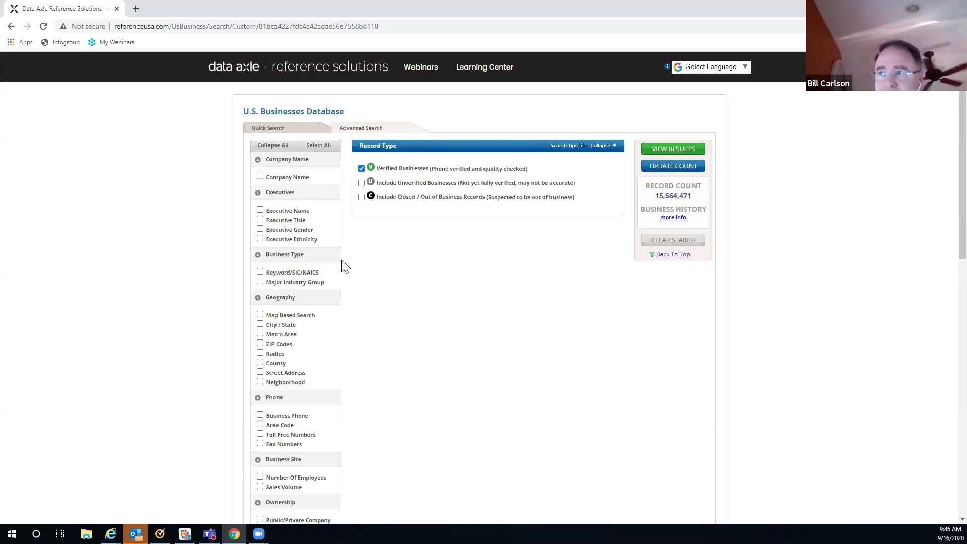
Step: Search the SIC codes for the keyword Restaurants and select 581208 - RESTAURANTS as the business type
{"action": "scroll", "coordinate": [275, 229], "scroll_direction": "down", "scroll_amount": 1}
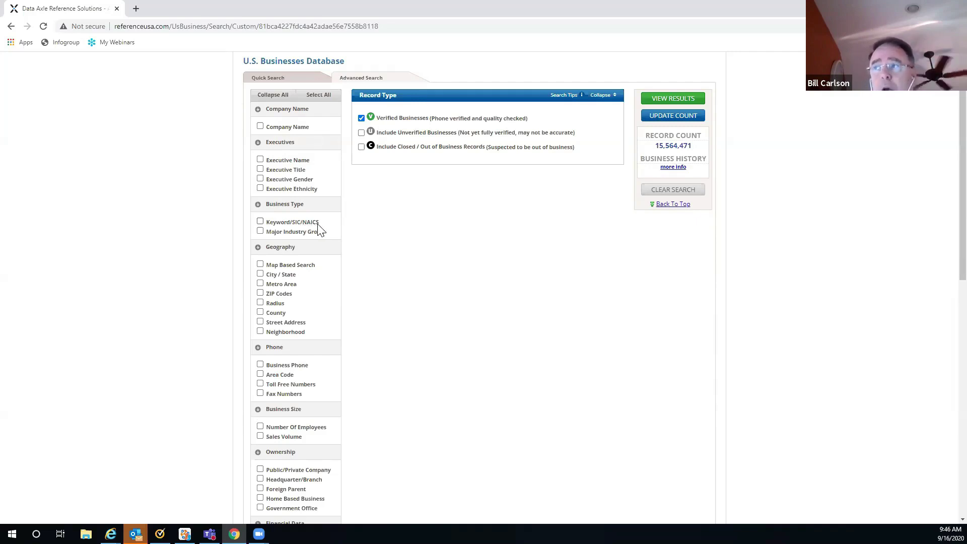
{"action": "left_click", "coordinate": [260, 222]}
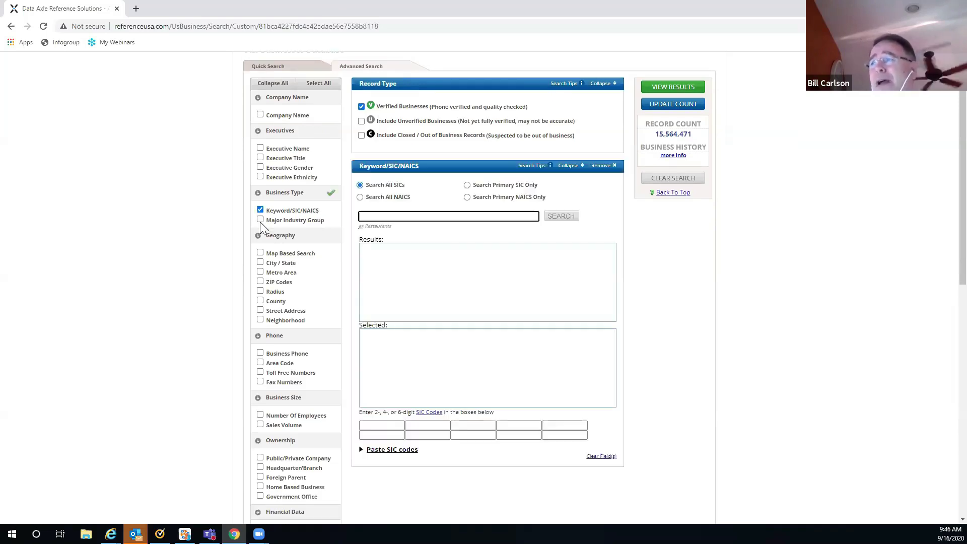
{"action": "left_click", "coordinate": [365, 217]}
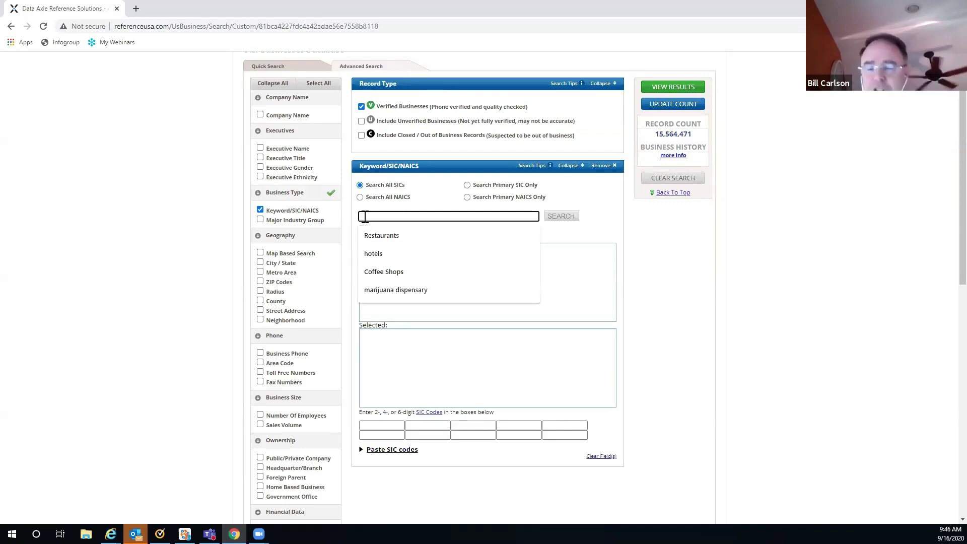
{"action": "left_click", "coordinate": [382, 235]}
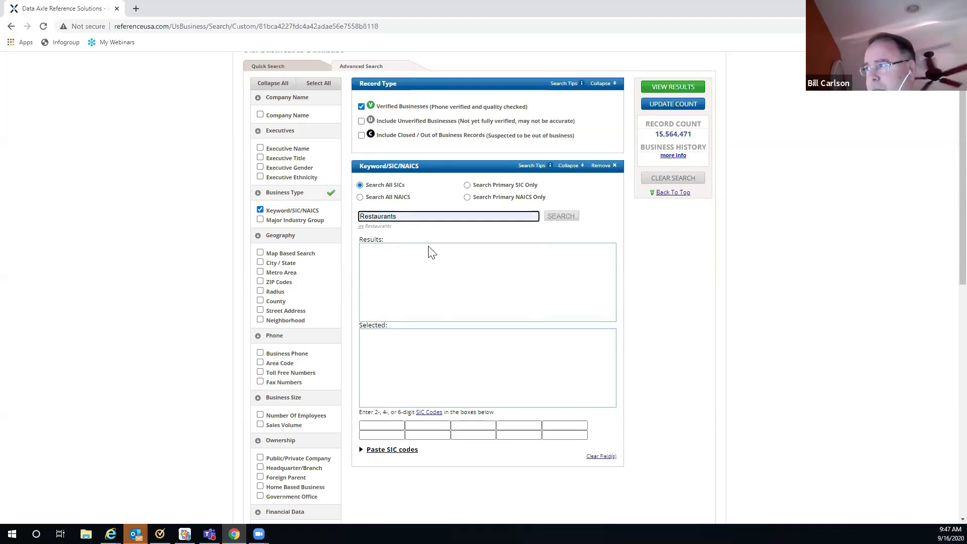
{"action": "left_click", "coordinate": [557, 222]}
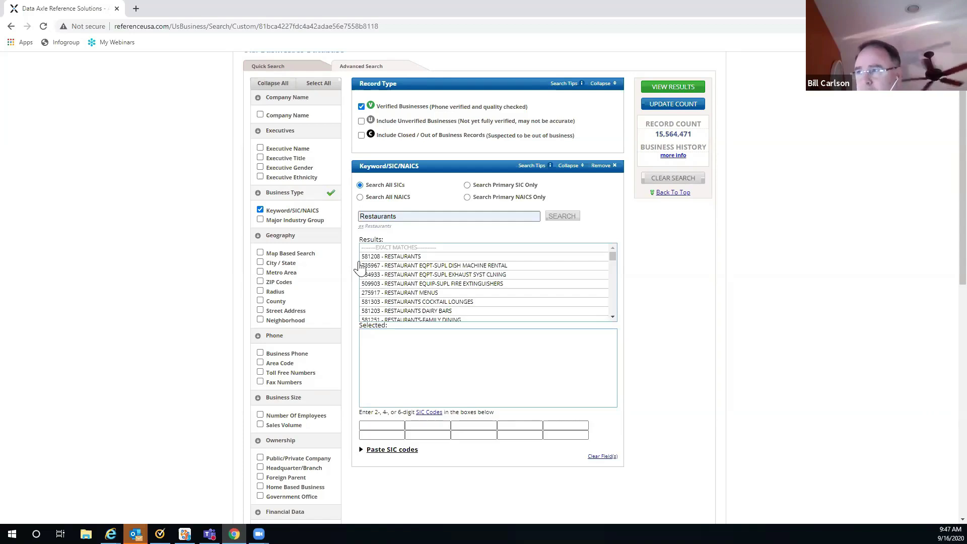
{"action": "double_click", "coordinate": [394, 257]}
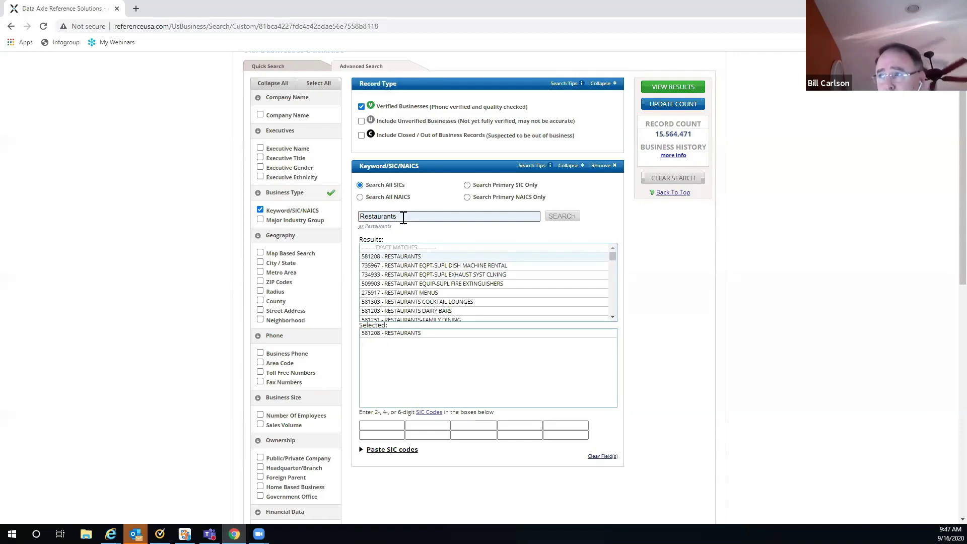
Step: Replace the business type keyword with hotels and look through the related restaurant SIC codes still listed
{"action": "double_click", "coordinate": [359, 216]}
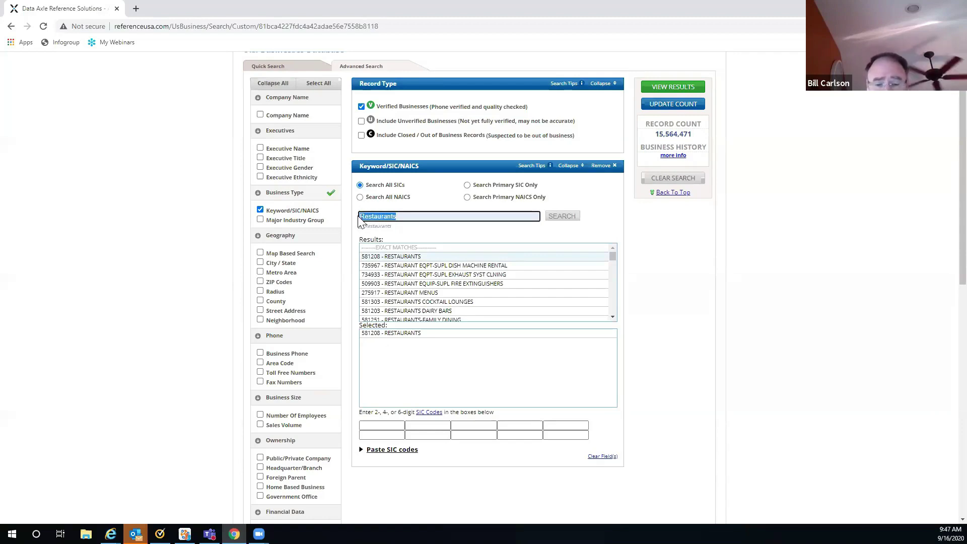
{"action": "type", "text": "hot"}
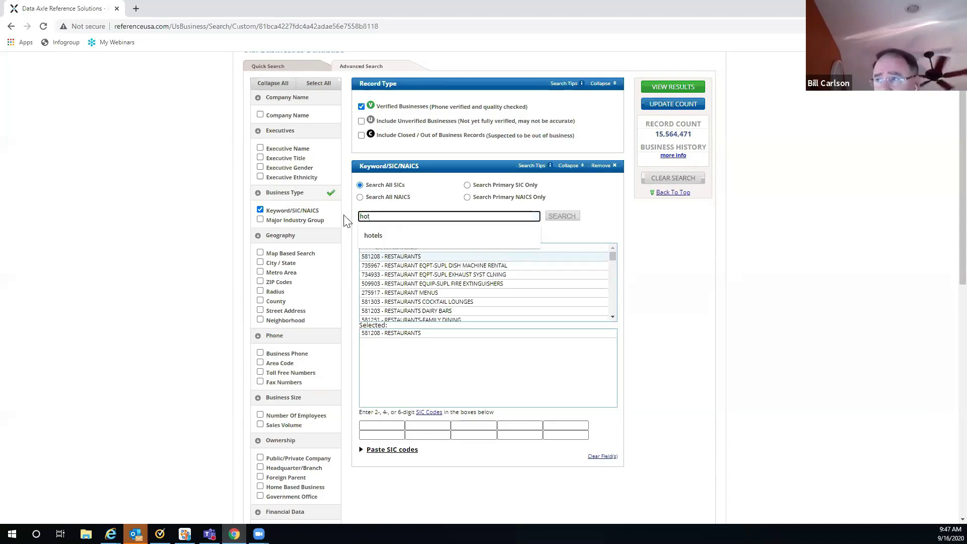
{"action": "left_click", "coordinate": [375, 235]}
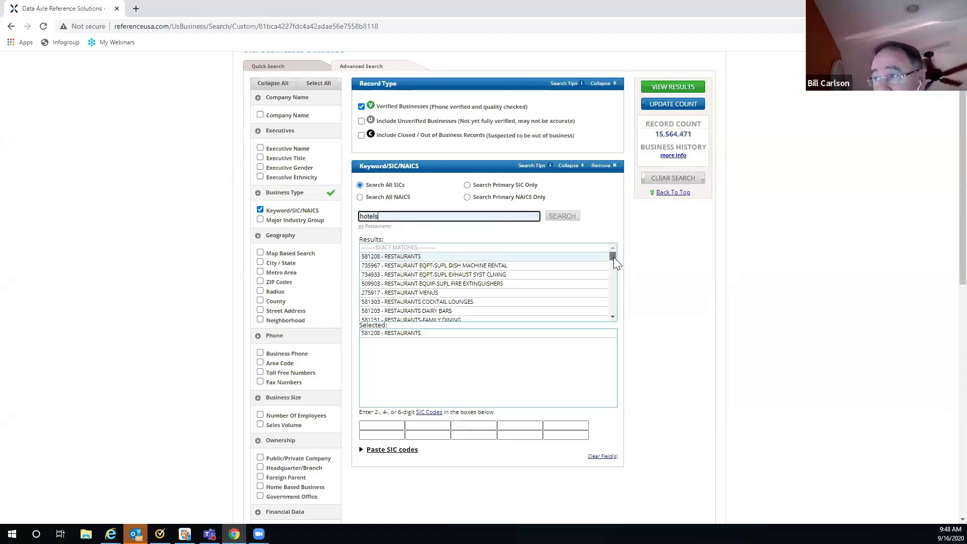
{"action": "left_click_drag", "start_coordinate": [613, 257], "coordinate": [613, 263]}
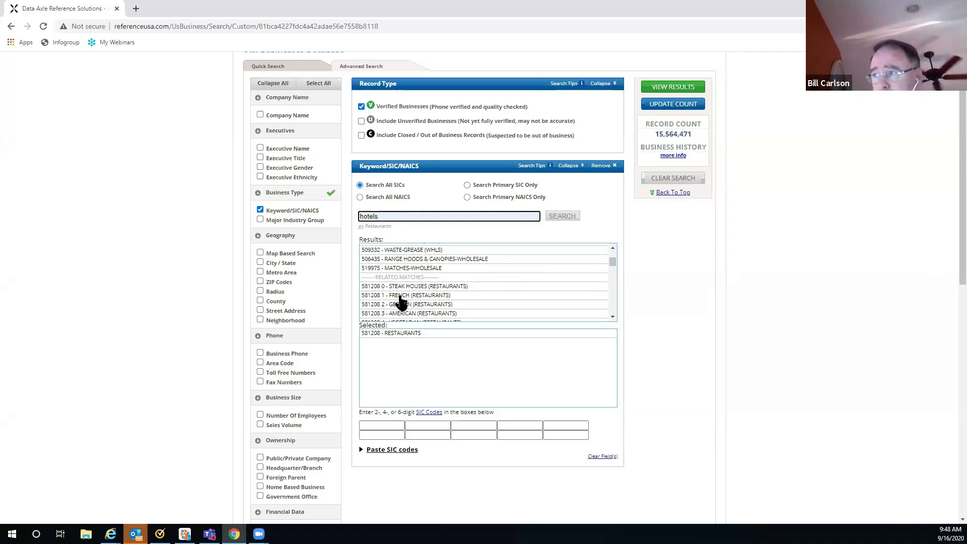
{"action": "left_click", "coordinate": [611, 317]}
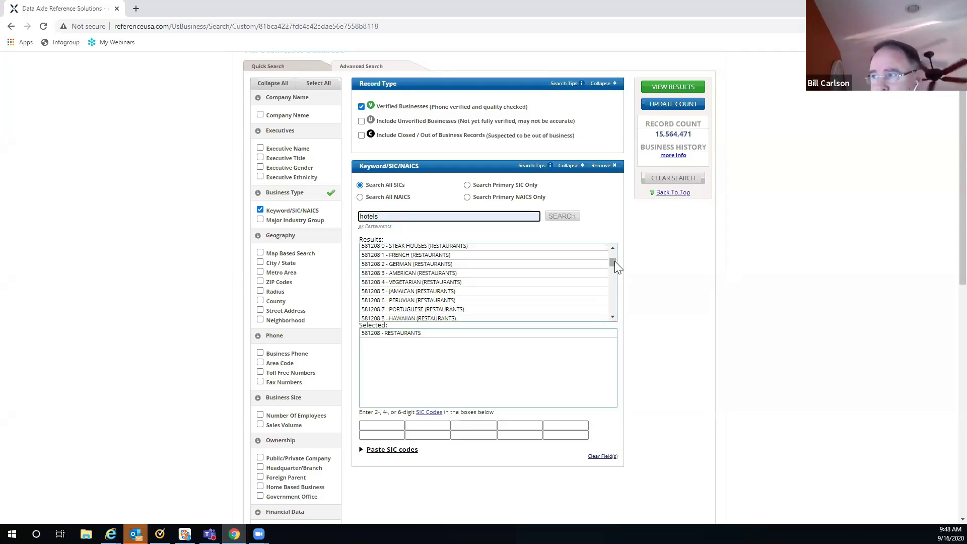
{"action": "left_click_drag", "start_coordinate": [614, 261], "coordinate": [614, 270]}
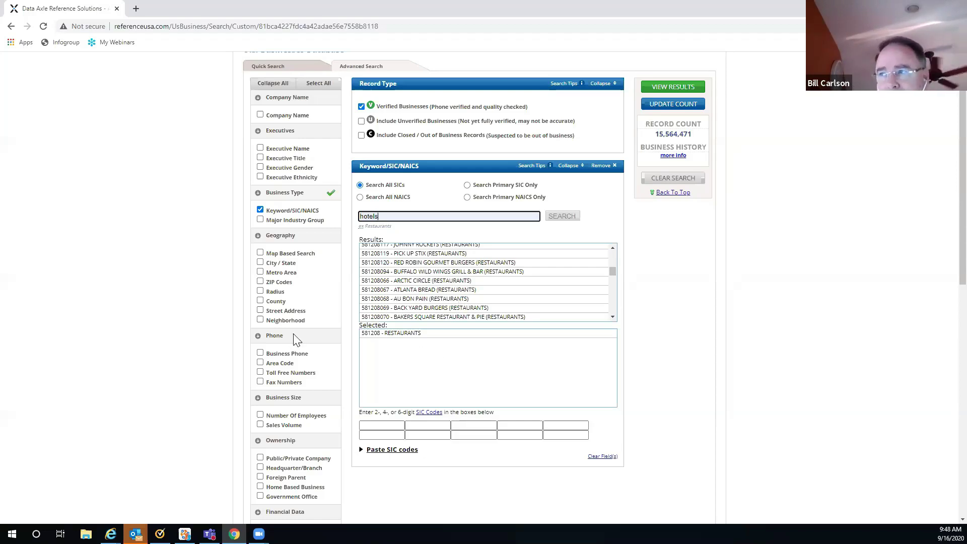
Step: Add a county filter for New Jersey and select Somerset, NJ as the county
{"action": "left_click", "coordinate": [260, 301]}
{"action": "scroll", "coordinate": [658, 320], "scroll_direction": "down", "scroll_amount": 2}
{"action": "scroll", "coordinate": [397, 348], "scroll_direction": "down", "scroll_amount": 1}
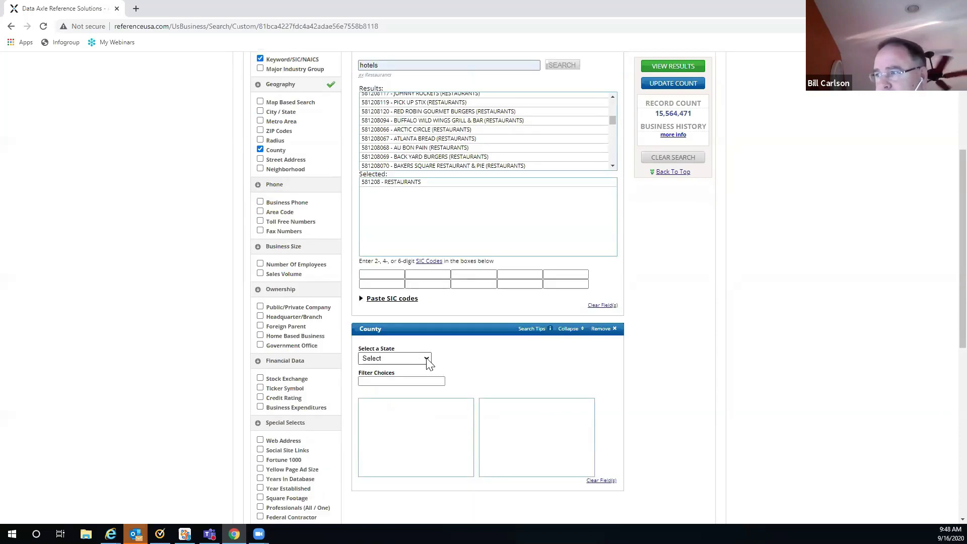
{"action": "left_click", "coordinate": [427, 359]}
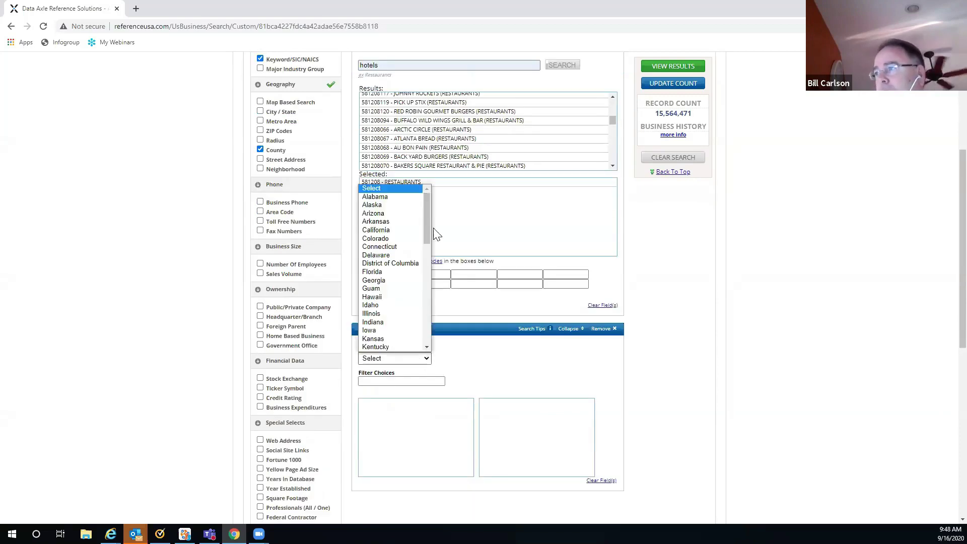
{"action": "left_click_drag", "start_coordinate": [426, 225], "coordinate": [426, 287]}
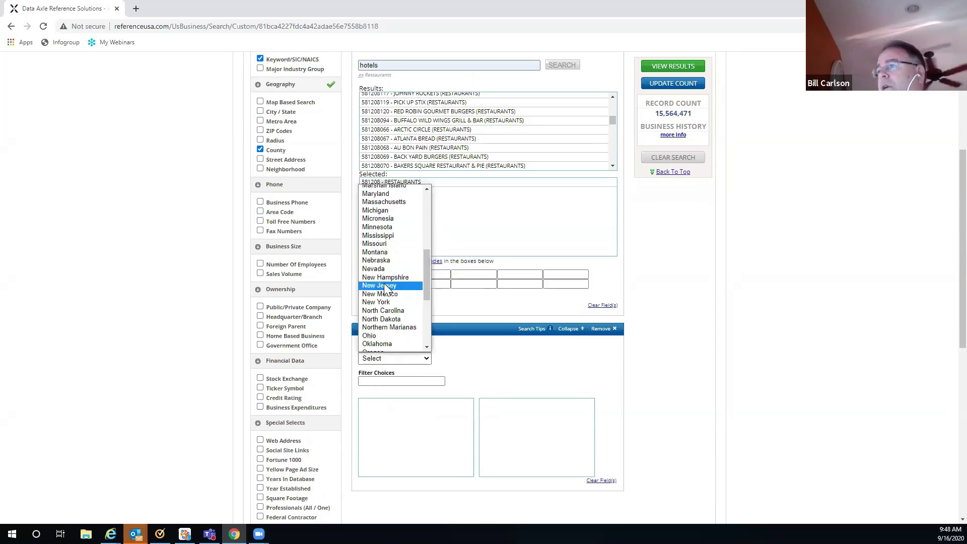
{"action": "left_click", "coordinate": [386, 281]}
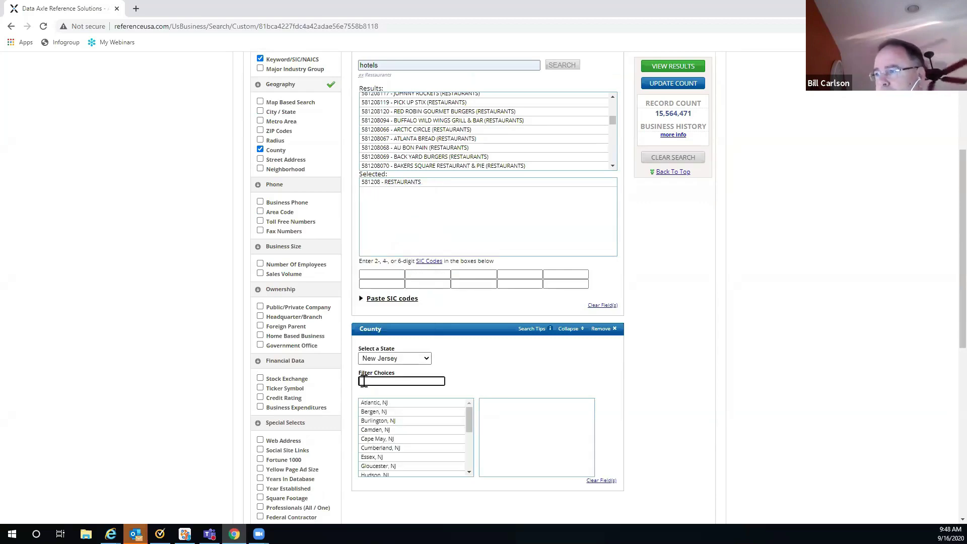
{"action": "type", "text": "So"}
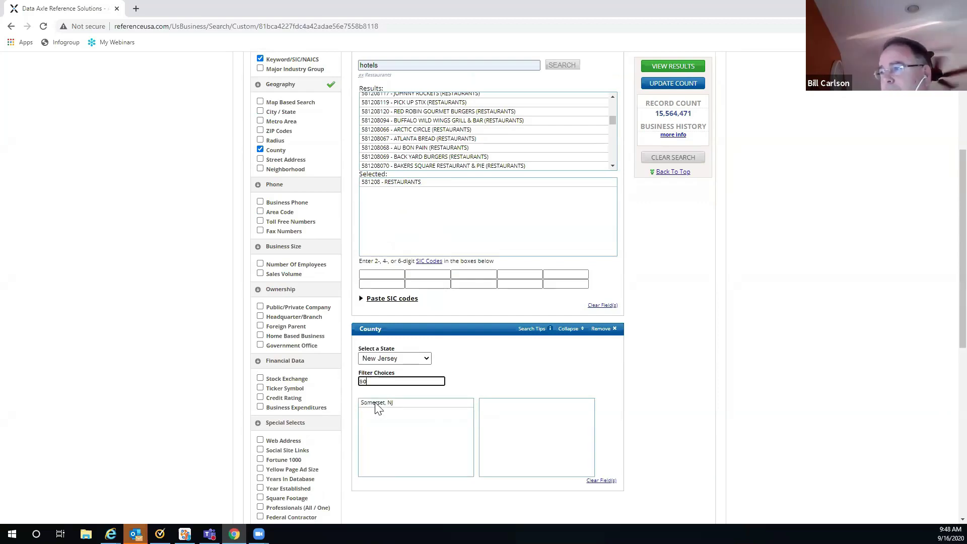
{"action": "left_click", "coordinate": [375, 404]}
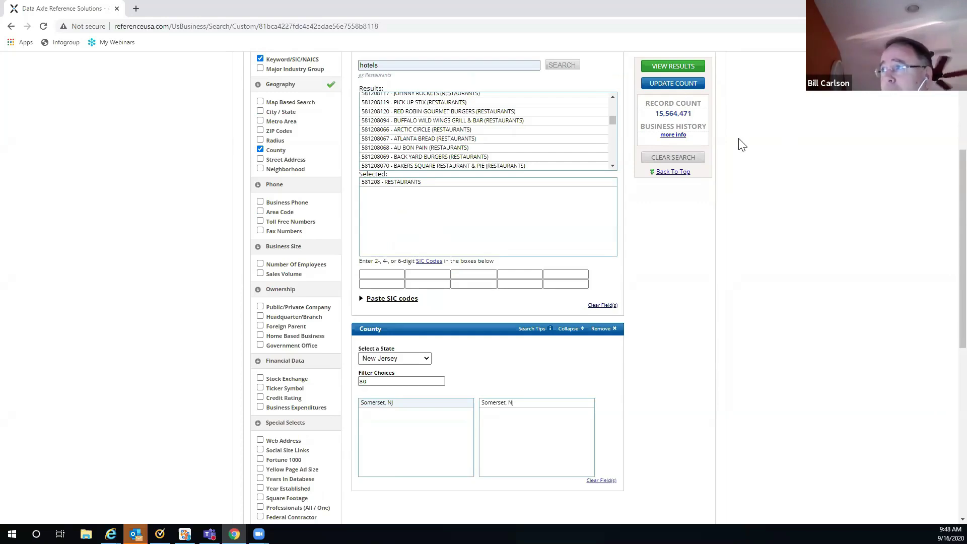
{"action": "scroll", "coordinate": [376, 147], "scroll_direction": "up", "scroll_amount": 4}
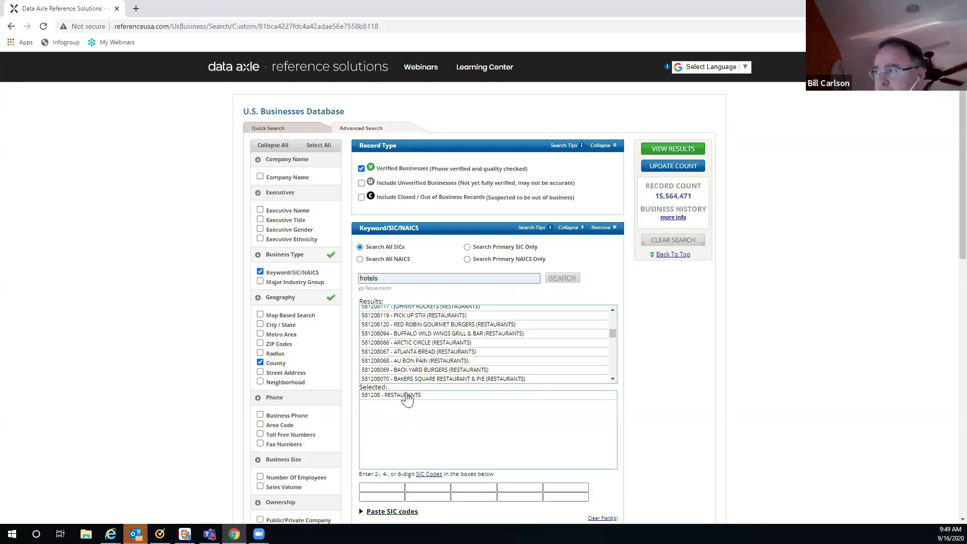
Step: Restrict the restaurant search to primary SIC codes only, update the record count and view the matching results
{"action": "left_click", "coordinate": [673, 166]}
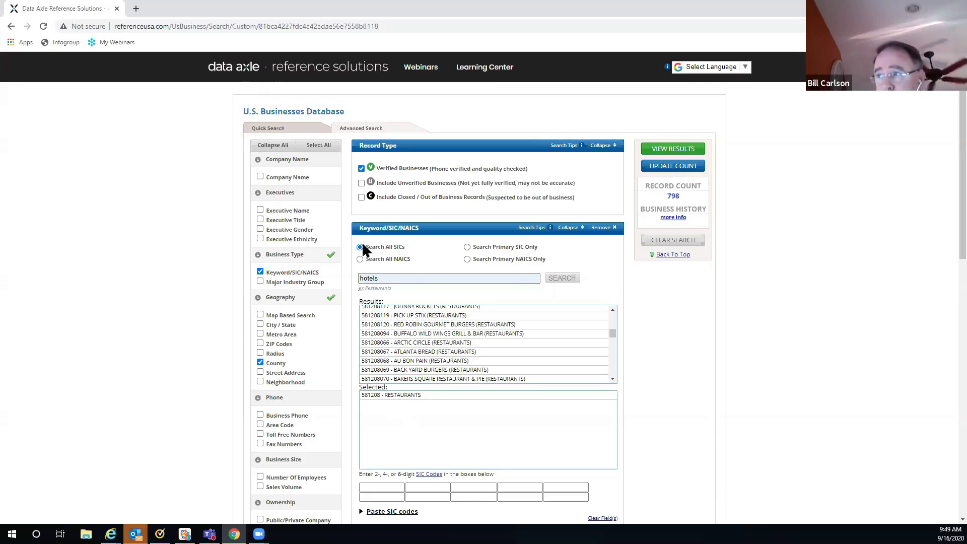
{"action": "left_click", "coordinate": [467, 246]}
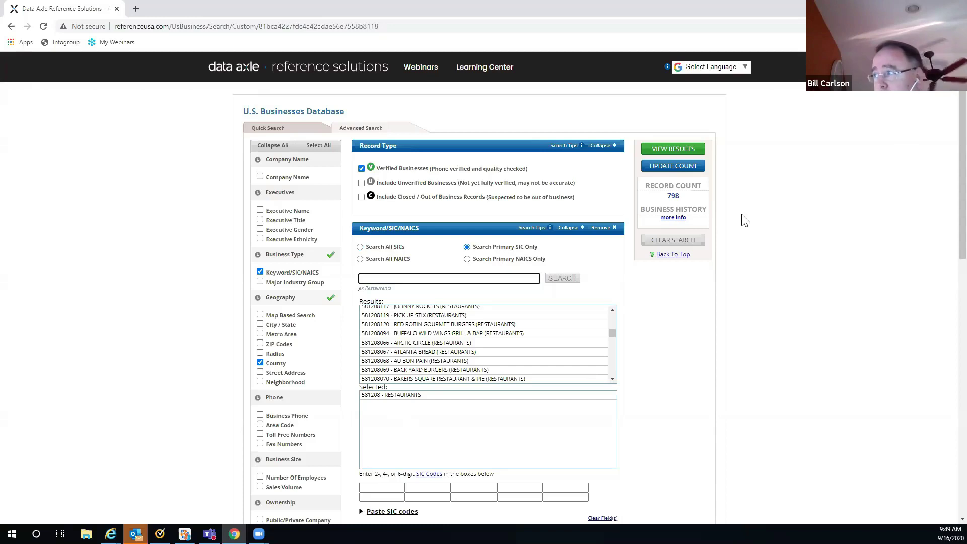
{"action": "left_click", "coordinate": [677, 168]}
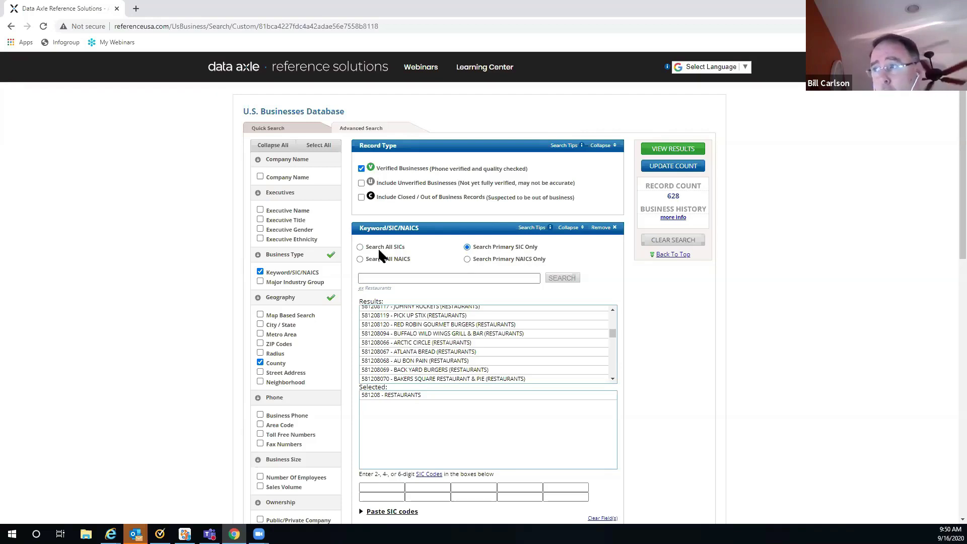
{"action": "left_click", "coordinate": [673, 149]}
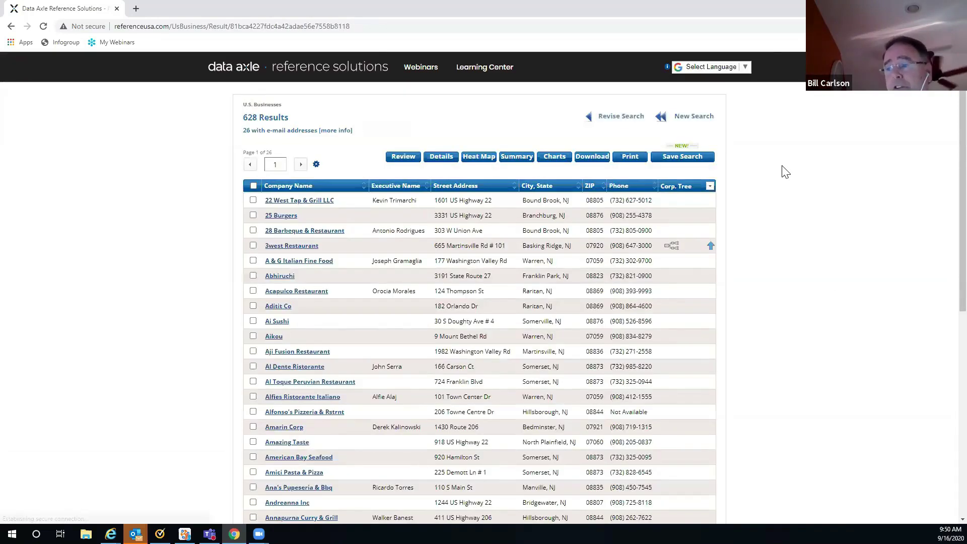
{"action": "scroll", "coordinate": [784, 172], "scroll_direction": "down", "scroll_amount": 1}
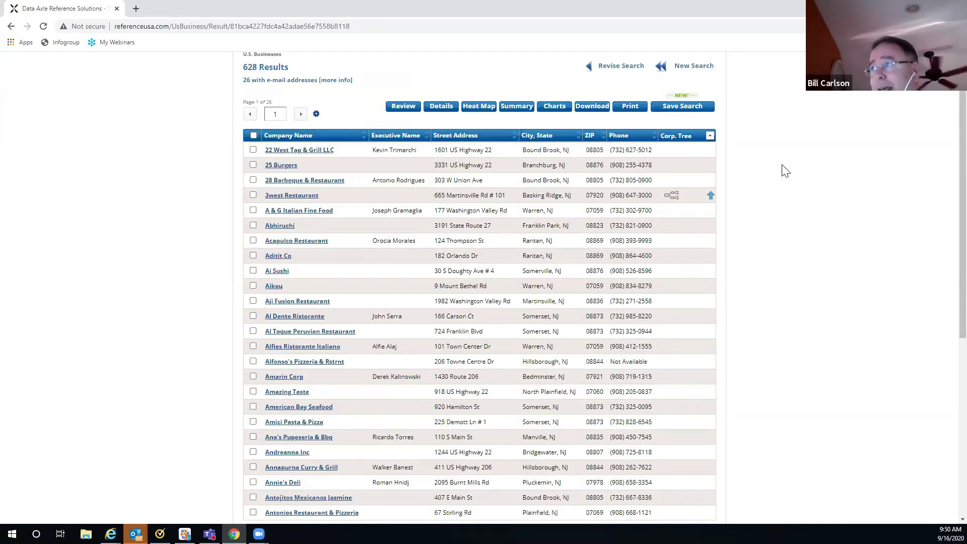
{"action": "scroll", "coordinate": [730, 171], "scroll_direction": "up", "scroll_amount": 1}
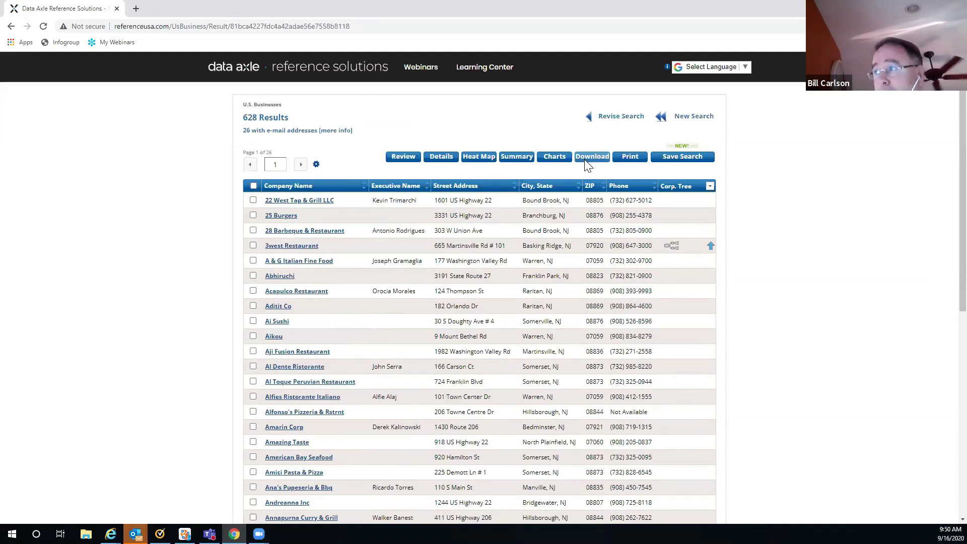
Step: Chart the results, review the breakdowns by city and by employee size, and return to the results list
{"action": "left_click", "coordinate": [556, 157]}
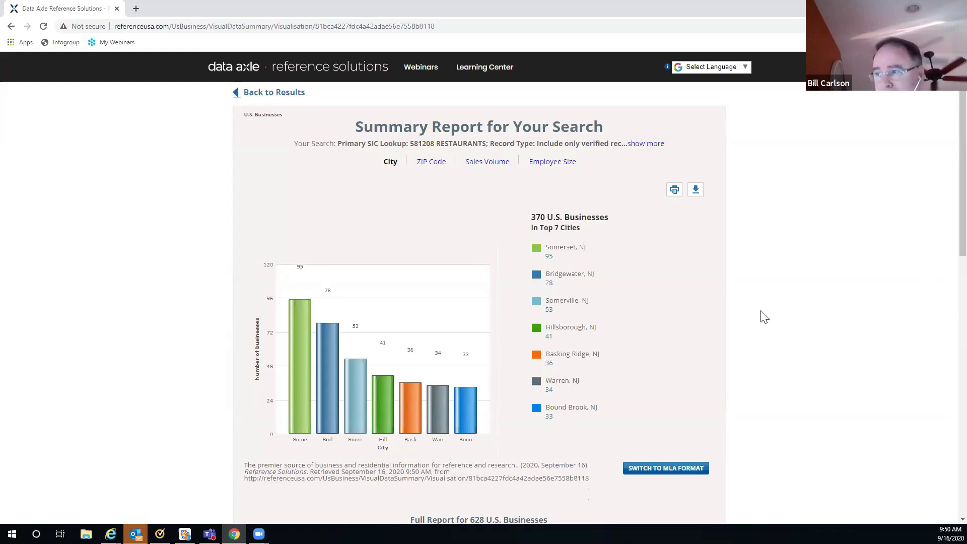
{"action": "scroll", "coordinate": [763, 316], "scroll_direction": "down", "scroll_amount": 5}
{"action": "scroll", "coordinate": [764, 316], "scroll_direction": "down", "scroll_amount": 2}
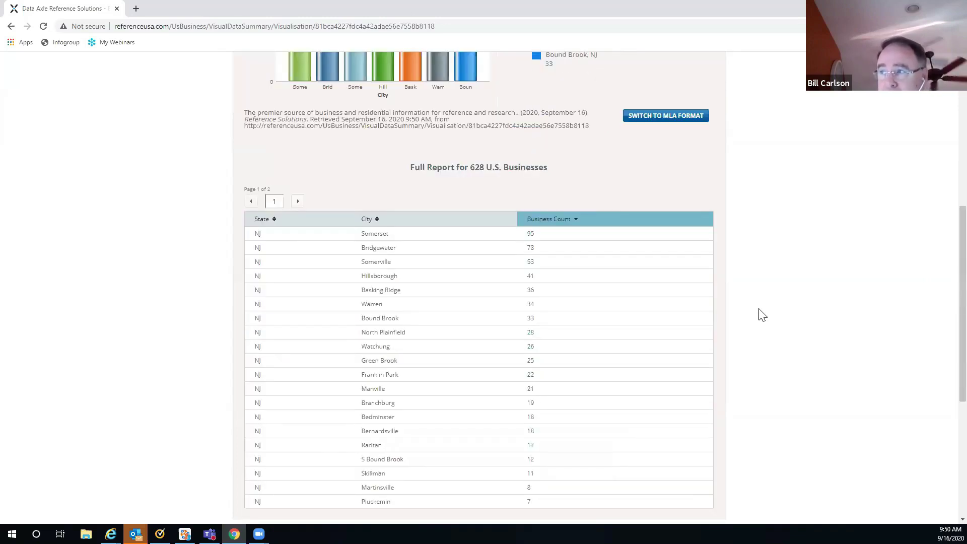
{"action": "scroll", "coordinate": [761, 314], "scroll_direction": "down", "scroll_amount": 1}
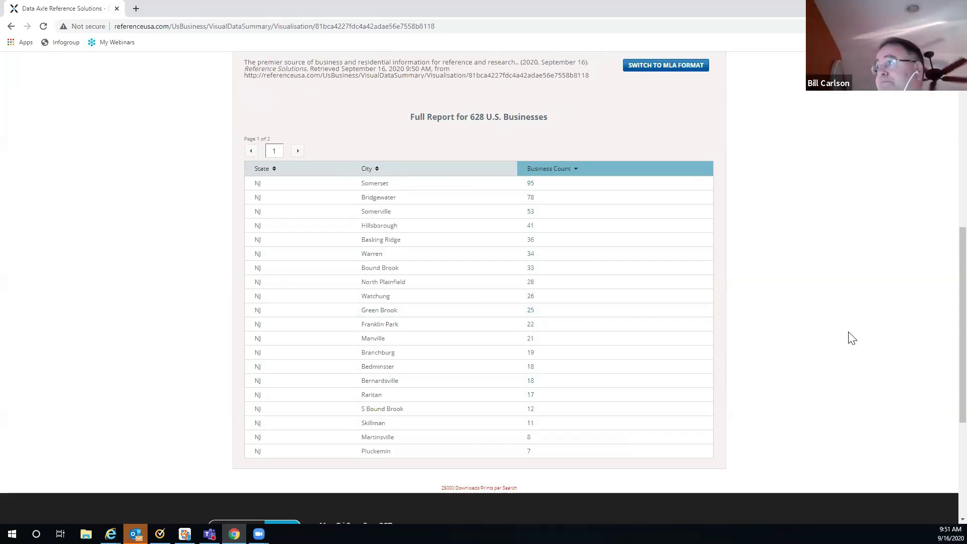
{"action": "scroll", "coordinate": [851, 337], "scroll_direction": "up", "scroll_amount": 8}
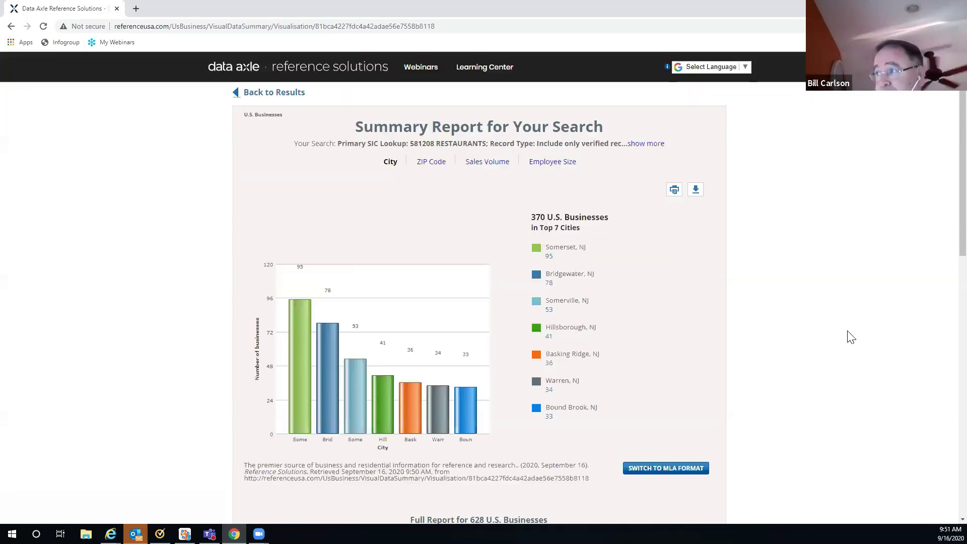
{"action": "left_click", "coordinate": [551, 169]}
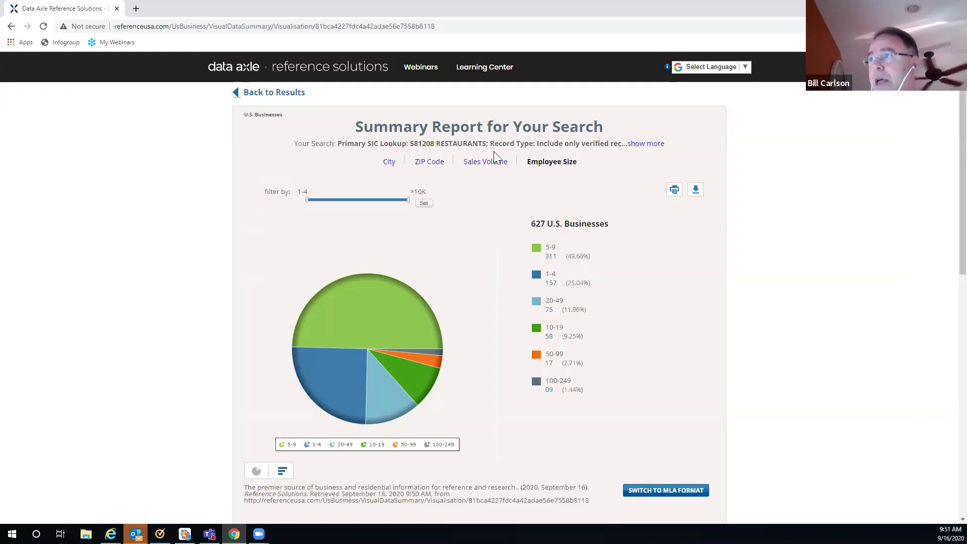
{"action": "left_click", "coordinate": [286, 95]}
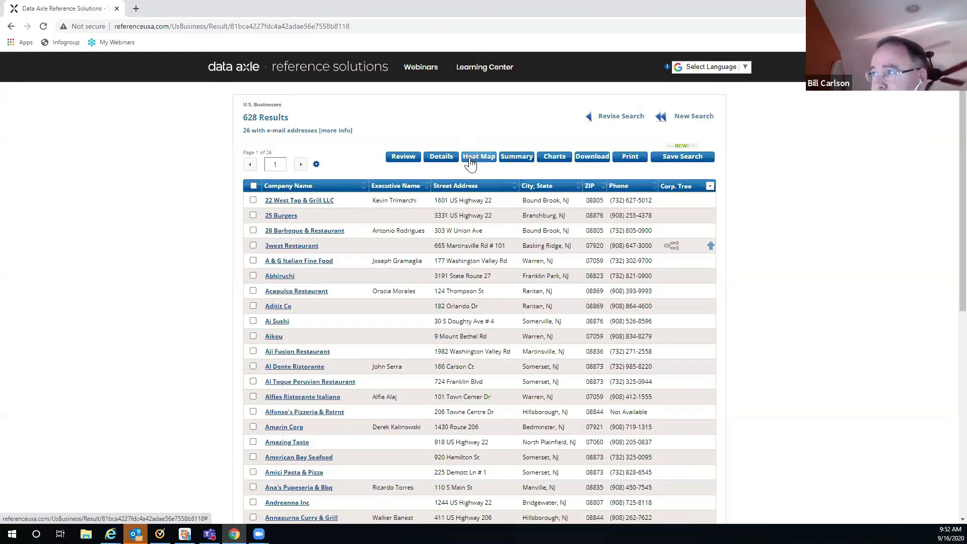
Step: Generate a heat map of the results by location and review the density areas and ZIP code tallies
{"action": "left_click", "coordinate": [477, 158]}
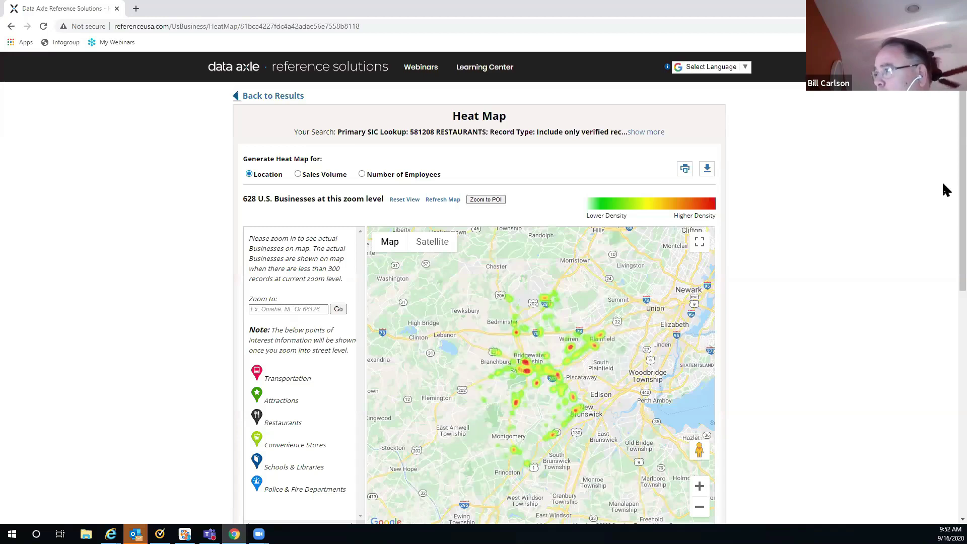
{"action": "scroll", "coordinate": [942, 191], "scroll_direction": "down", "scroll_amount": 1}
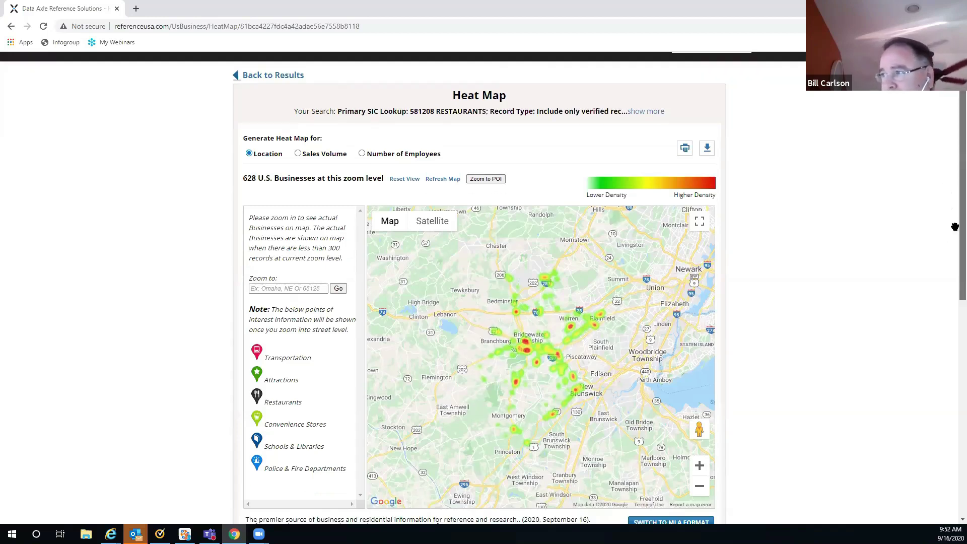
{"action": "scroll", "coordinate": [943, 228], "scroll_direction": "down", "scroll_amount": 3}
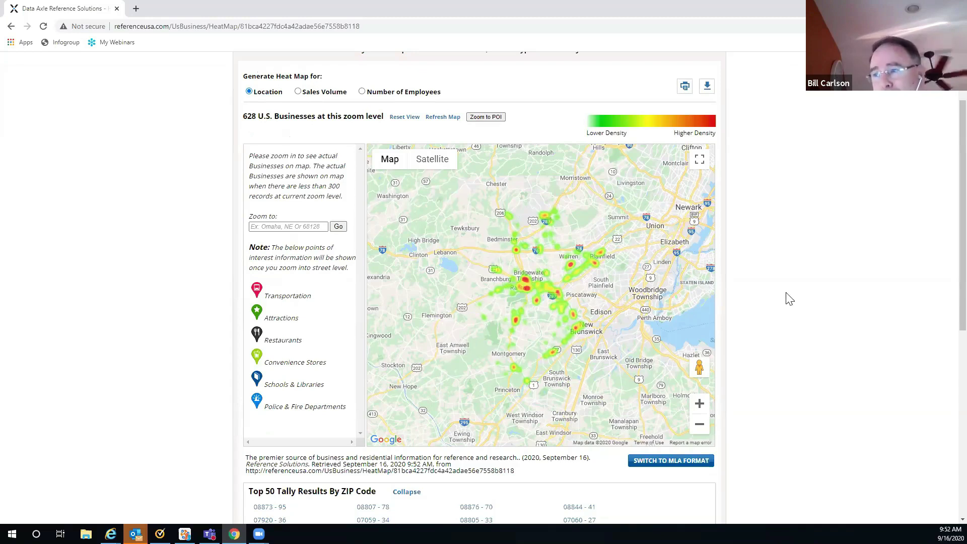
{"action": "scroll", "coordinate": [788, 298], "scroll_direction": "down", "scroll_amount": 2}
{"action": "scroll", "coordinate": [373, 311], "scroll_direction": "down", "scroll_amount": 1}
{"action": "scroll", "coordinate": [347, 304], "scroll_direction": "down", "scroll_amount": 1}
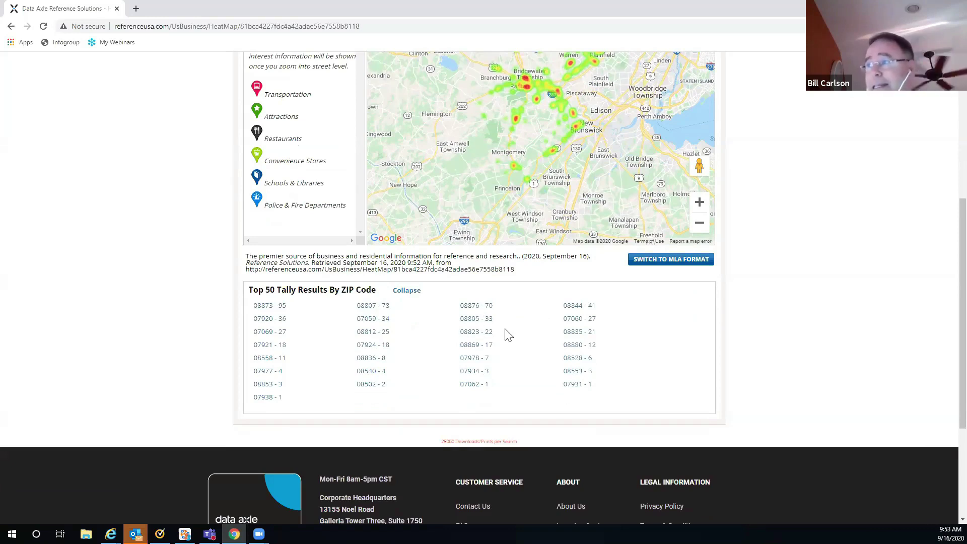
{"action": "scroll", "coordinate": [808, 205], "scroll_direction": "up", "scroll_amount": 2}
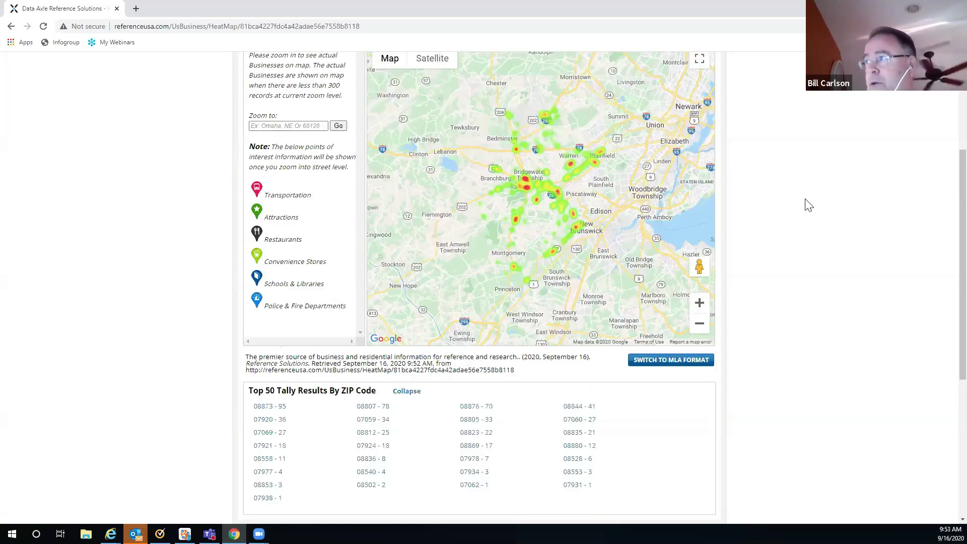
{"action": "scroll", "coordinate": [800, 204], "scroll_direction": "up", "scroll_amount": 1}
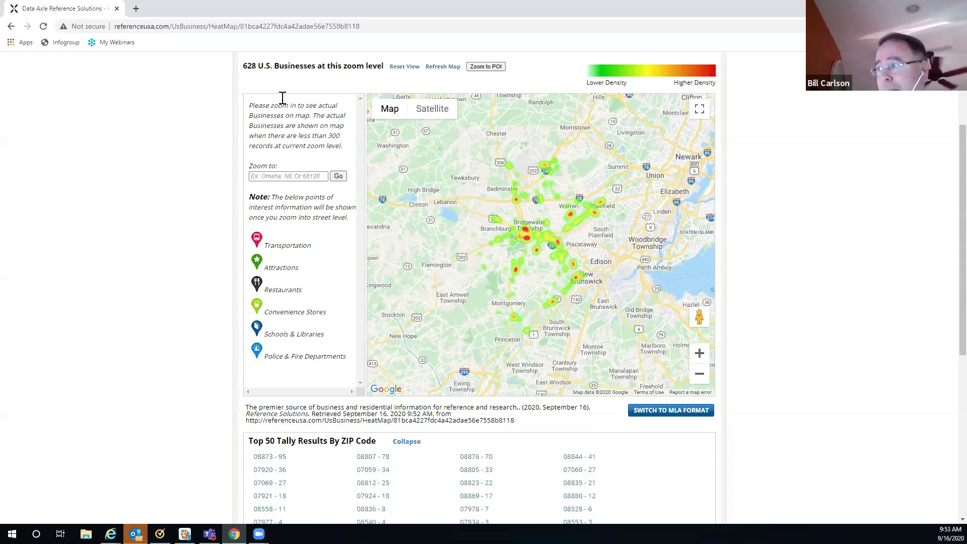
Step: Zoom the heat map to individual businesses, view the Seasons 52 Fresh Grill details, and return to the results list
{"action": "left_click", "coordinate": [699, 354]}
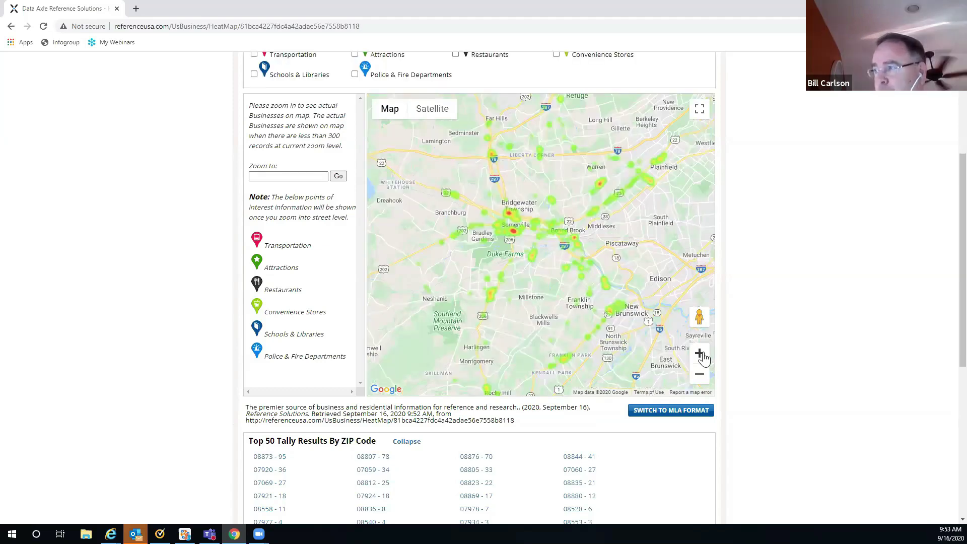
{"action": "left_click", "coordinate": [701, 354]}
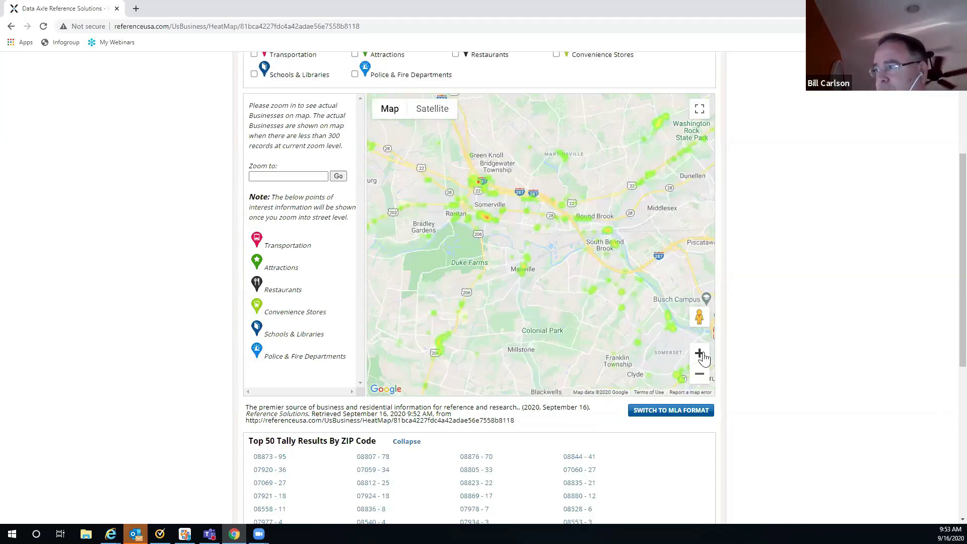
{"action": "left_click", "coordinate": [701, 354]}
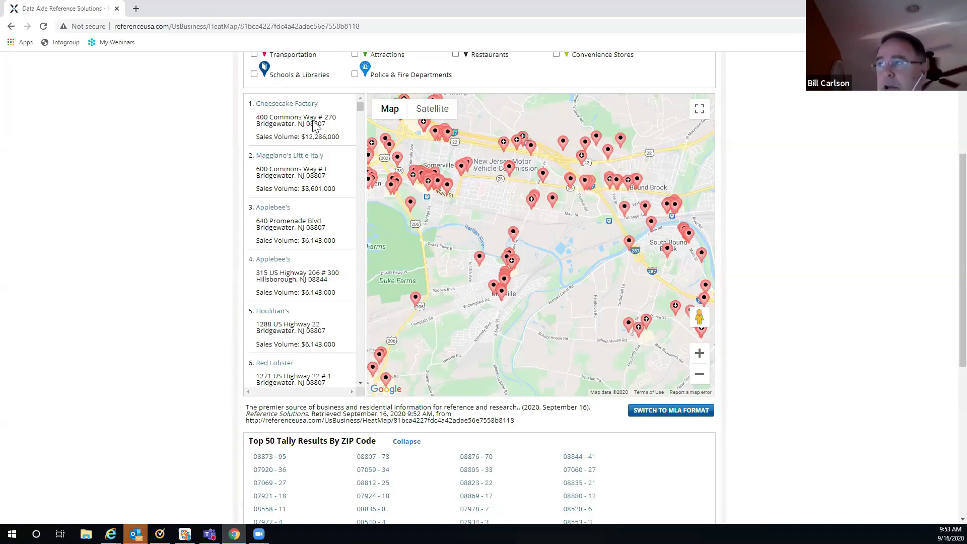
{"action": "left_click_drag", "start_coordinate": [360, 107], "coordinate": [361, 115]}
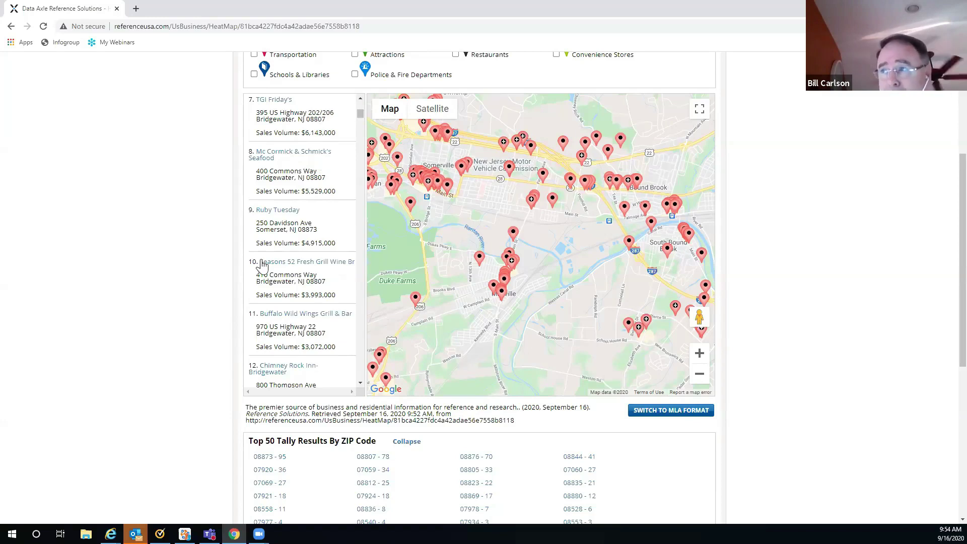
{"action": "left_click", "coordinate": [295, 267]}
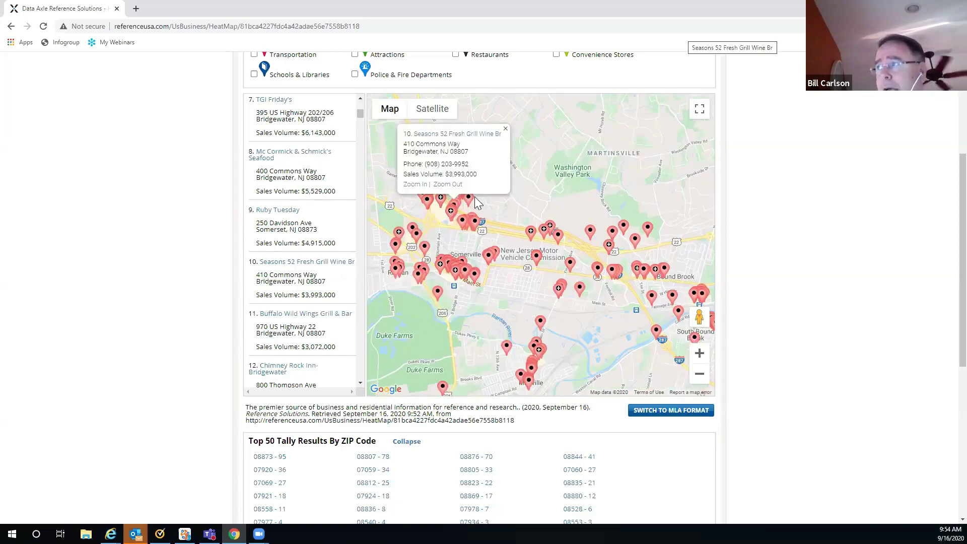
{"action": "left_click", "coordinate": [506, 132]}
{"action": "scroll", "coordinate": [507, 131], "scroll_direction": "down", "scroll_amount": 2}
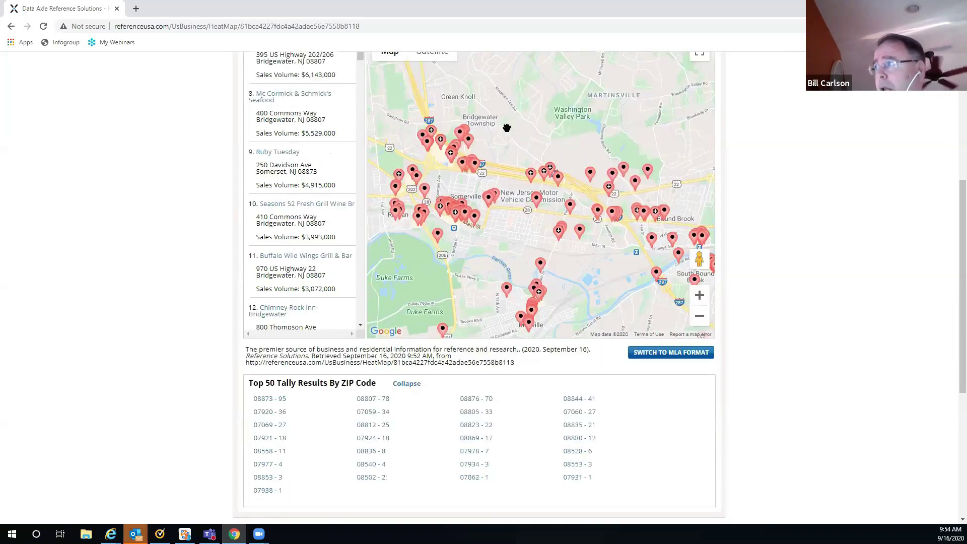
{"action": "scroll", "coordinate": [667, 205], "scroll_direction": "up", "scroll_amount": 3}
{"action": "scroll", "coordinate": [479, 168], "scroll_direction": "up", "scroll_amount": 3}
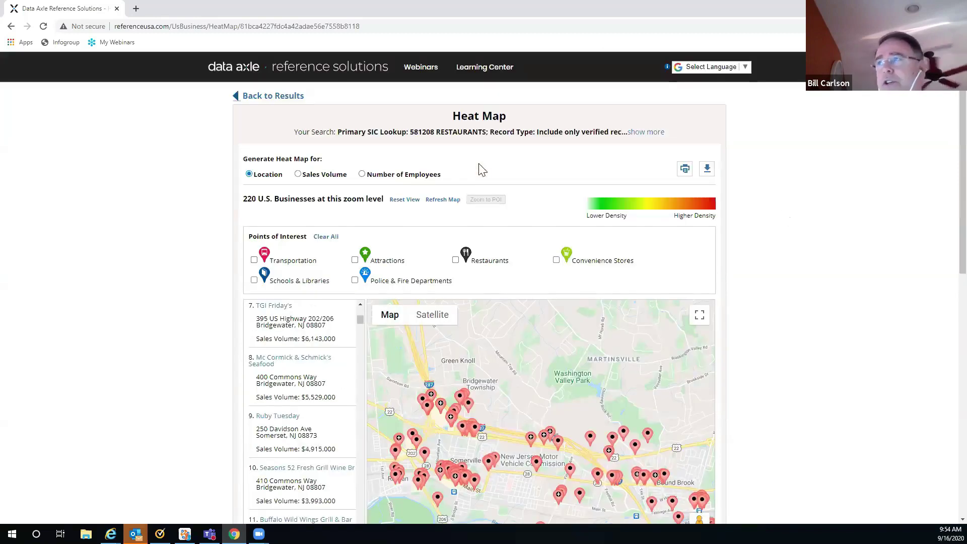
{"action": "left_click", "coordinate": [286, 100]}
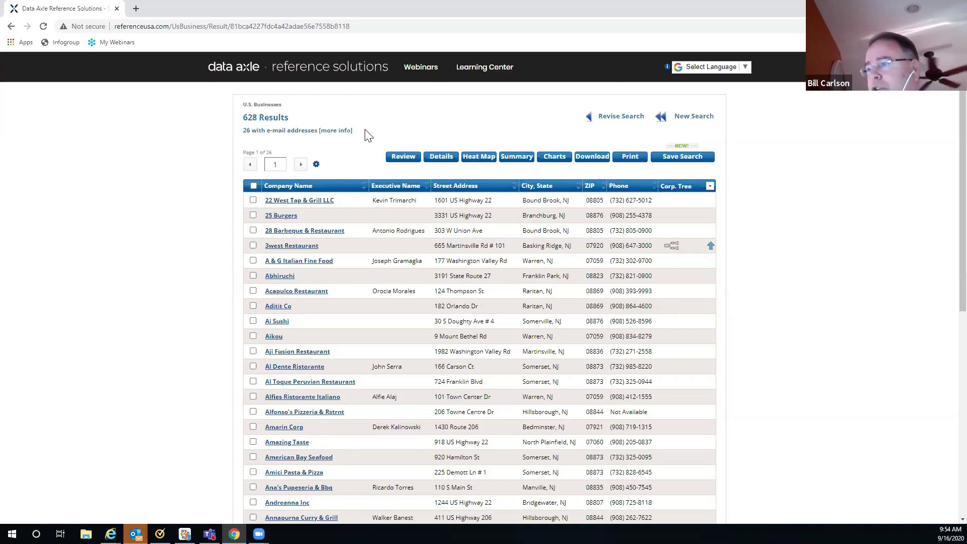
Step: Go to page 2 of the results and view the corporate family tree for the Arby's in Watchung, NJ
{"action": "scroll", "coordinate": [370, 135], "scroll_direction": "down", "scroll_amount": 2}
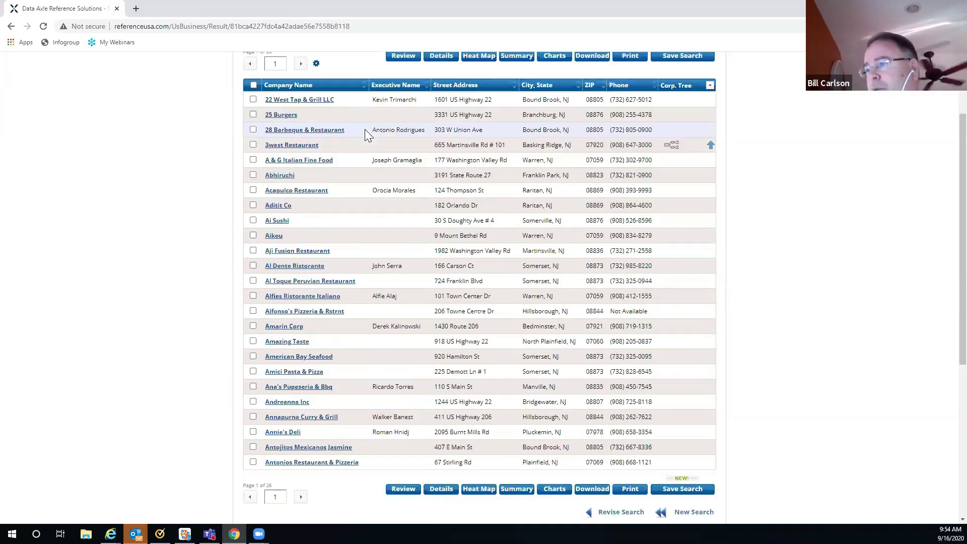
{"action": "left_click", "coordinate": [300, 497]}
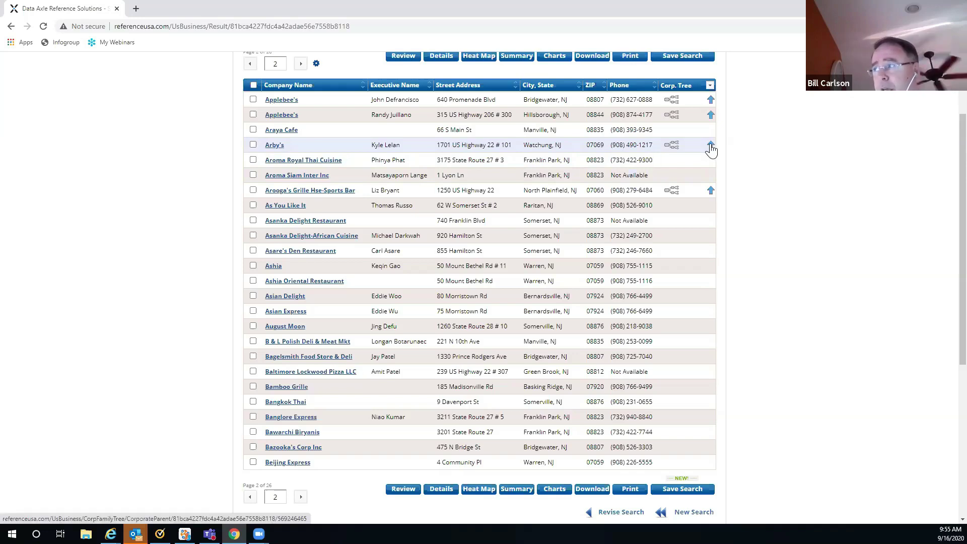
{"action": "left_click", "coordinate": [671, 147]}
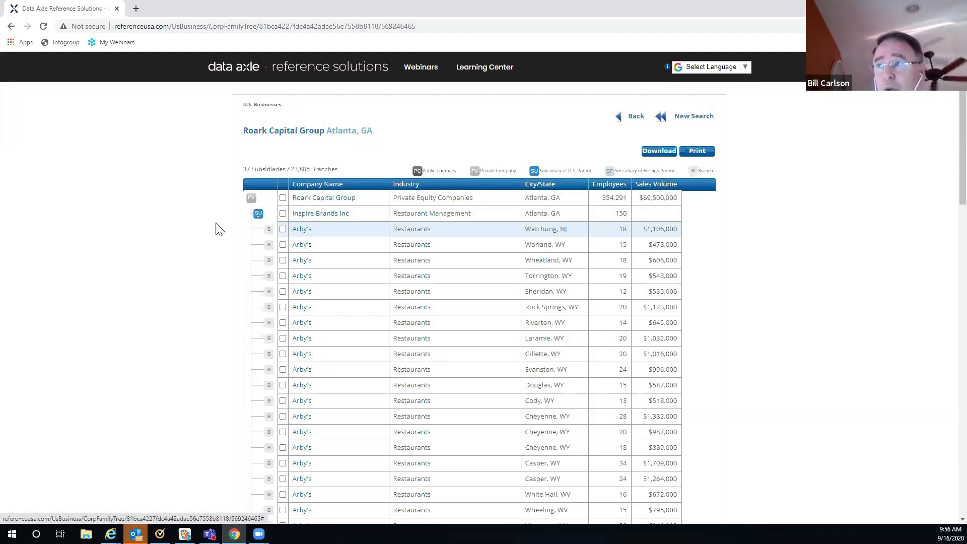
{"action": "scroll", "coordinate": [217, 227], "scroll_direction": "down", "scroll_amount": 2}
{"action": "scroll", "coordinate": [248, 179], "scroll_direction": "up", "scroll_amount": 1}
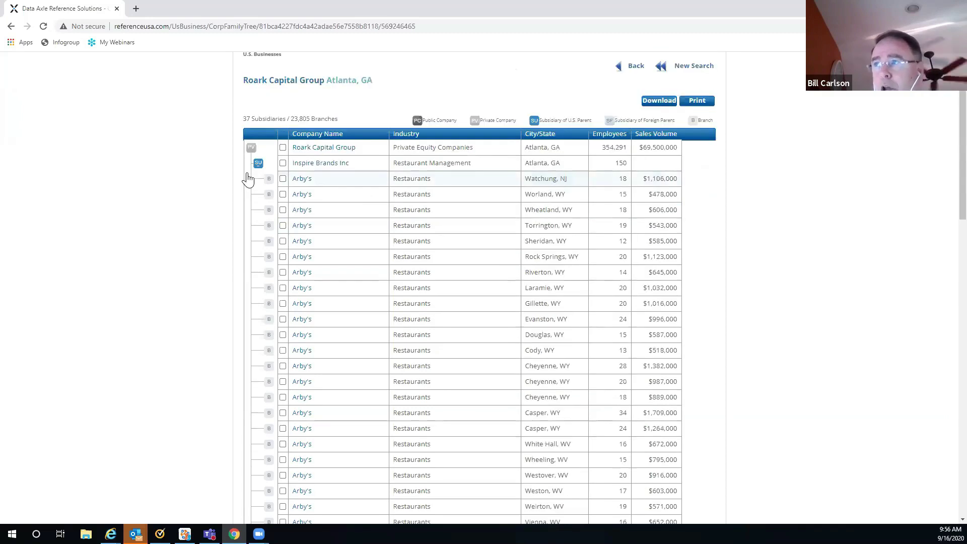
Step: Collapse the Inspire Brands Inc branches and look through the other Roark Capital Group subsidiaries
{"action": "left_click", "coordinate": [259, 163]}
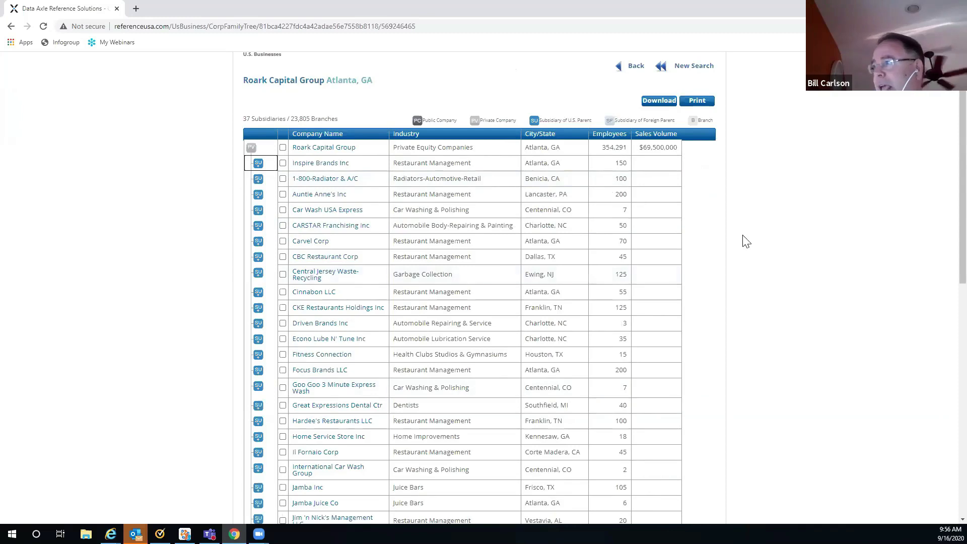
{"action": "scroll", "coordinate": [768, 240], "scroll_direction": "down", "scroll_amount": 1}
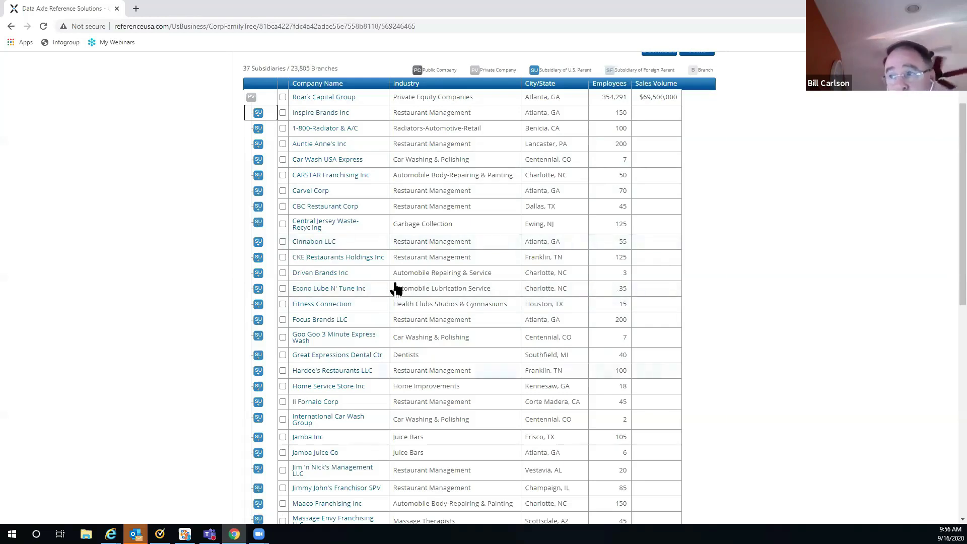
{"action": "scroll", "coordinate": [381, 391], "scroll_direction": "down", "scroll_amount": 1}
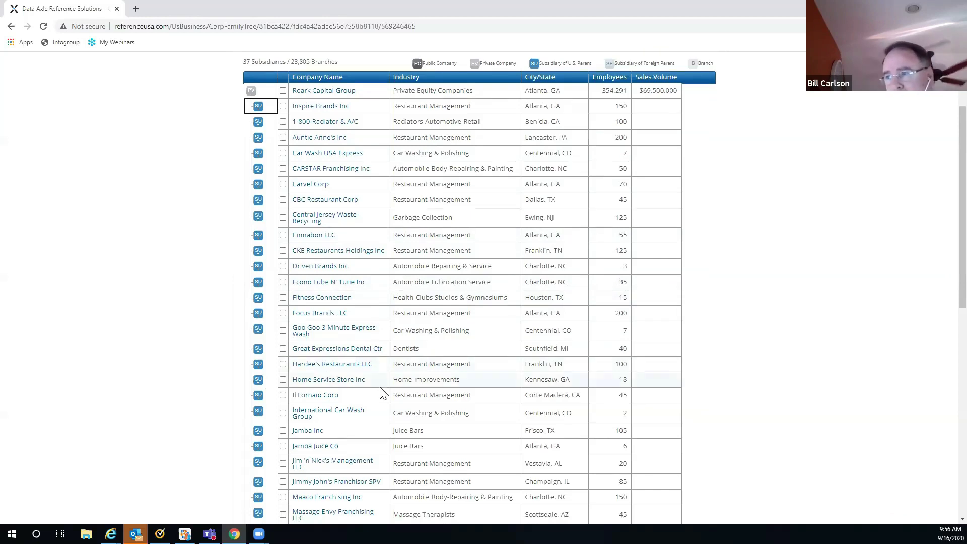
{"action": "scroll", "coordinate": [381, 389], "scroll_direction": "down", "scroll_amount": 2}
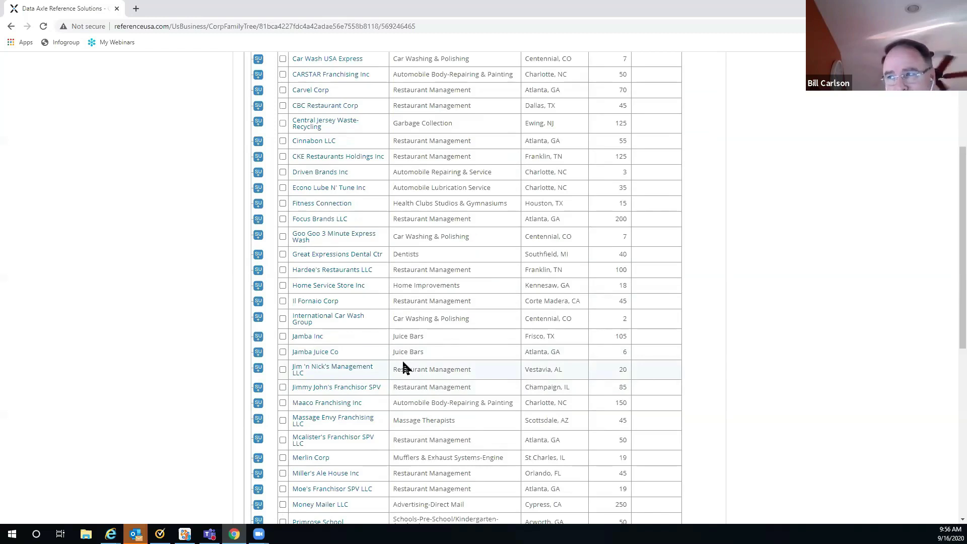
{"action": "scroll", "coordinate": [327, 348], "scroll_direction": "down", "scroll_amount": 1}
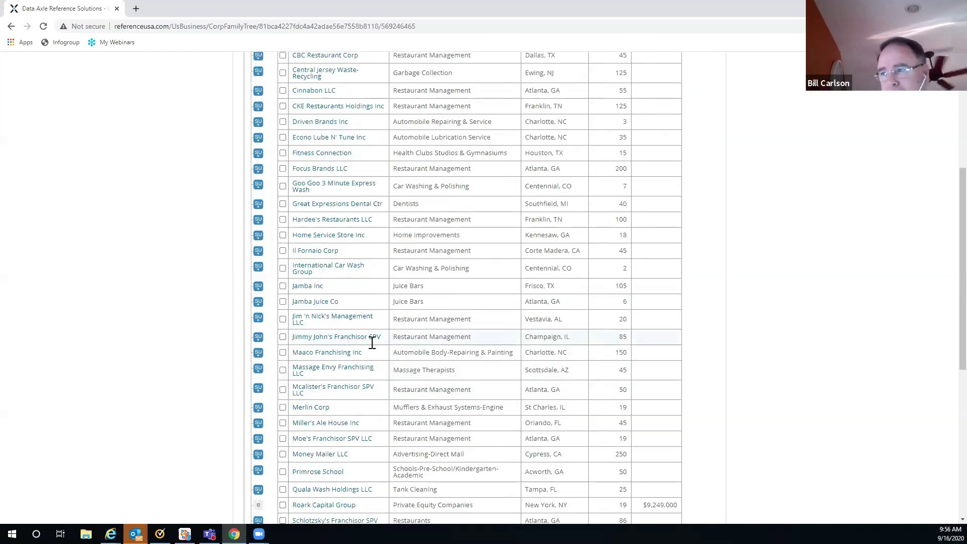
Step: Expand Sonic Restaurants Inc in the Roark Capital Group family tree and look through its Sonic Drive-In branches
{"action": "scroll", "coordinate": [406, 330], "scroll_direction": "down", "scroll_amount": 1}
{"action": "scroll", "coordinate": [406, 332], "scroll_direction": "down", "scroll_amount": 1}
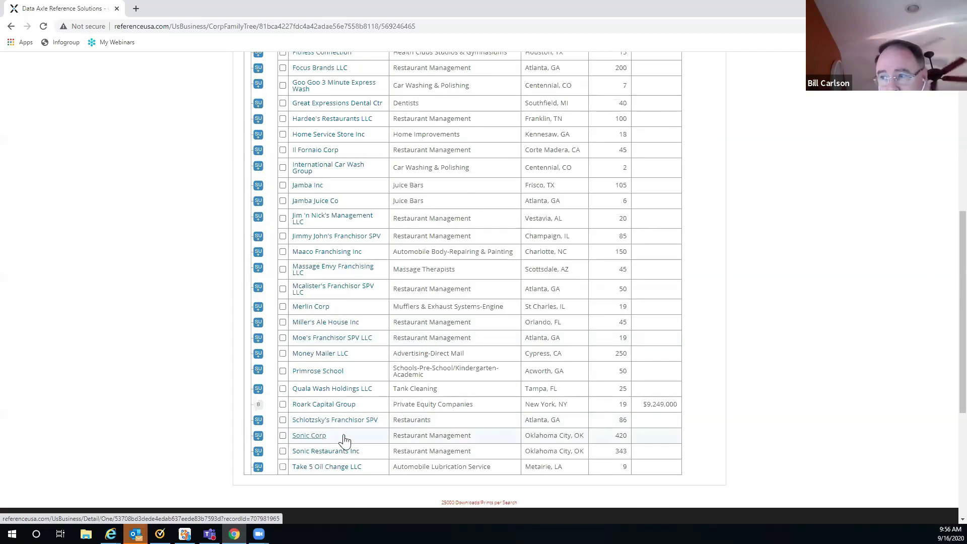
{"action": "scroll", "coordinate": [331, 406], "scroll_direction": "down", "scroll_amount": 1}
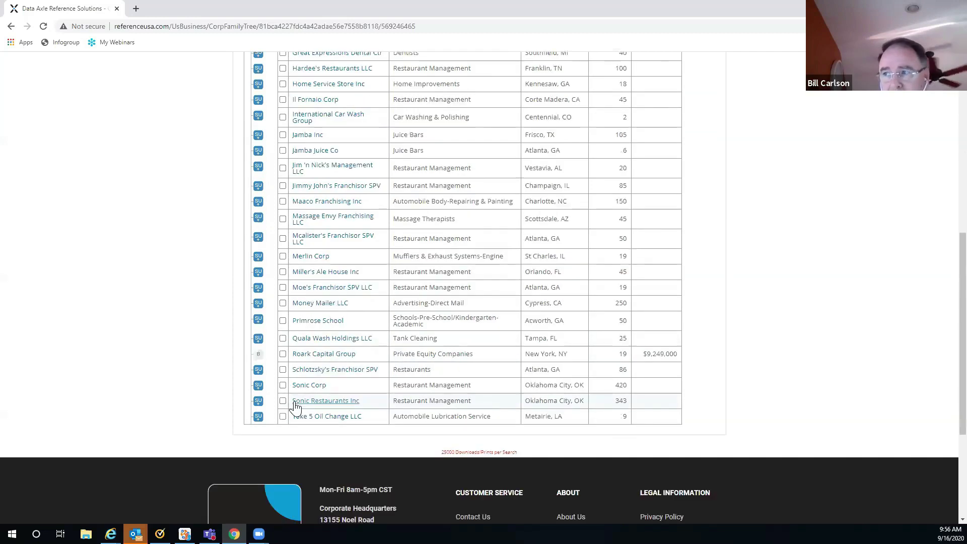
{"action": "left_click", "coordinate": [257, 403]}
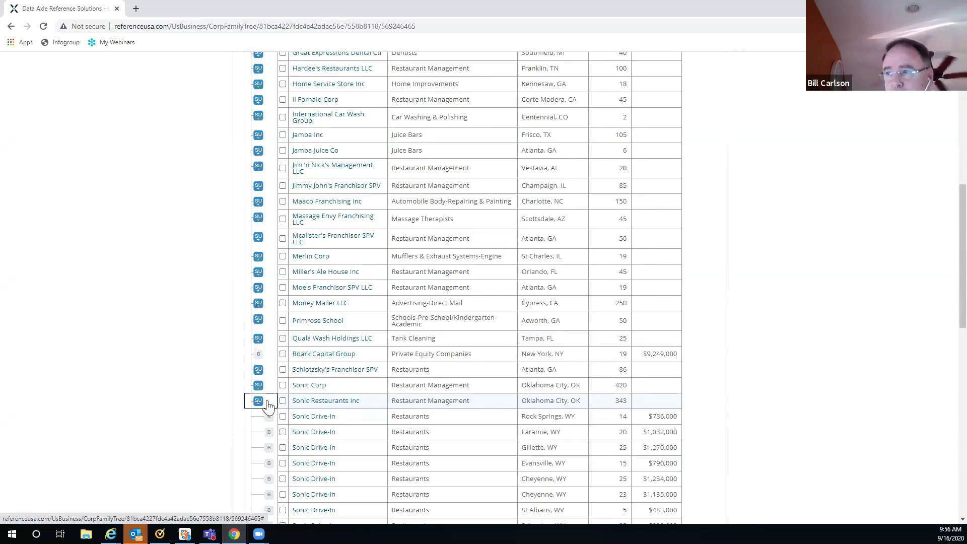
{"action": "scroll", "coordinate": [830, 299], "scroll_direction": "down", "scroll_amount": 2}
{"action": "scroll", "coordinate": [829, 300], "scroll_direction": "down", "scroll_amount": 3}
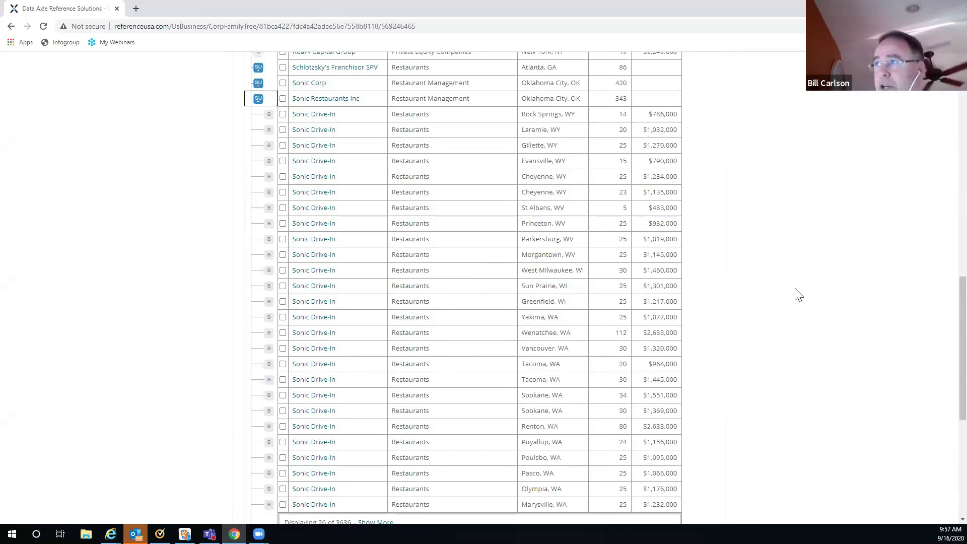
Step: Return to the results list, open the Arby's record in Watchung, NJ, and review its location, industry and business profiles
{"action": "scroll", "coordinate": [798, 295], "scroll_direction": "up", "scroll_amount": 12}
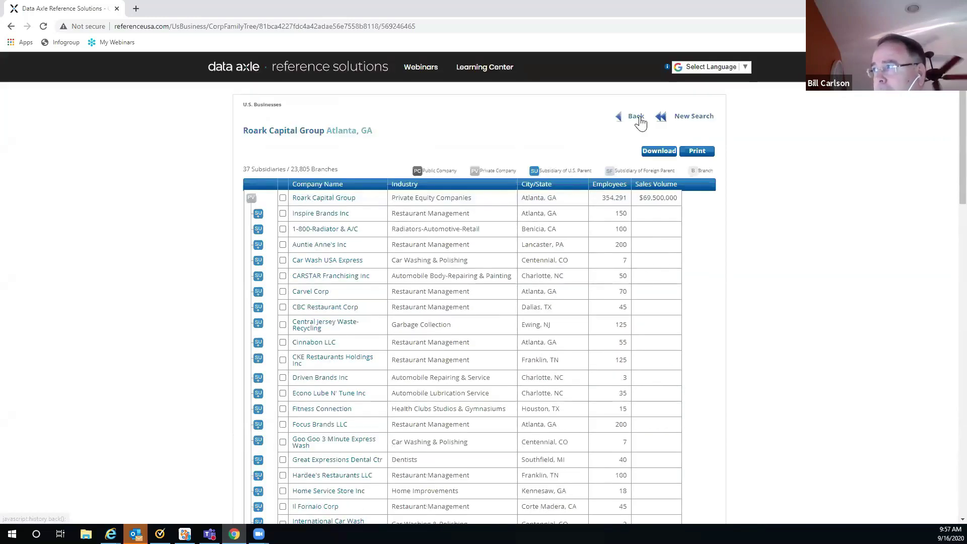
{"action": "left_click", "coordinate": [635, 117]}
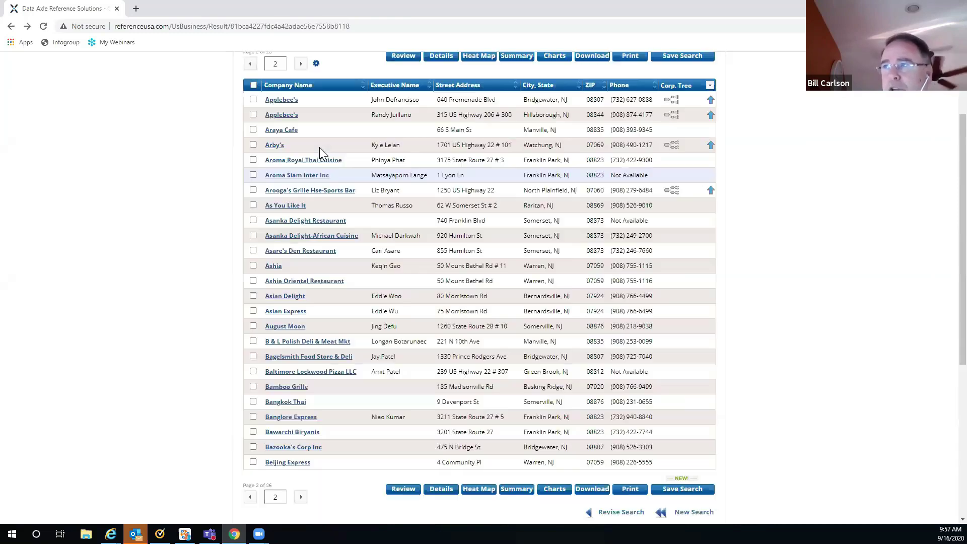
{"action": "left_click", "coordinate": [274, 146]}
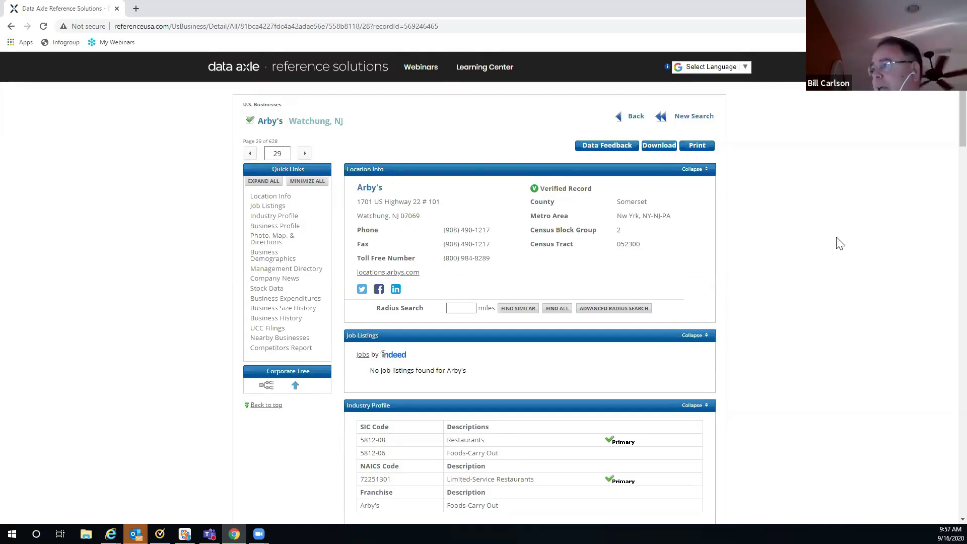
{"action": "scroll", "coordinate": [453, 327], "scroll_direction": "down", "scroll_amount": 1}
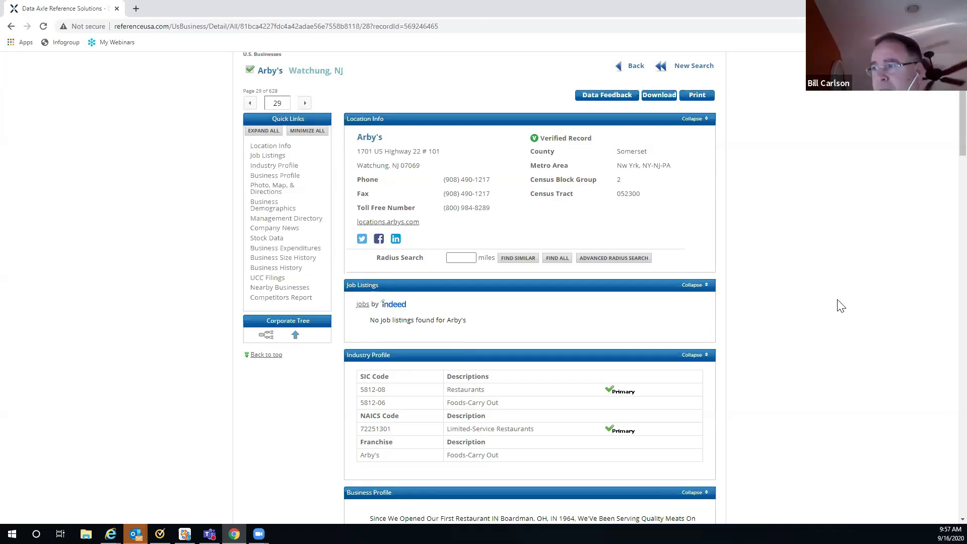
{"action": "scroll", "coordinate": [840, 305], "scroll_direction": "down", "scroll_amount": 1}
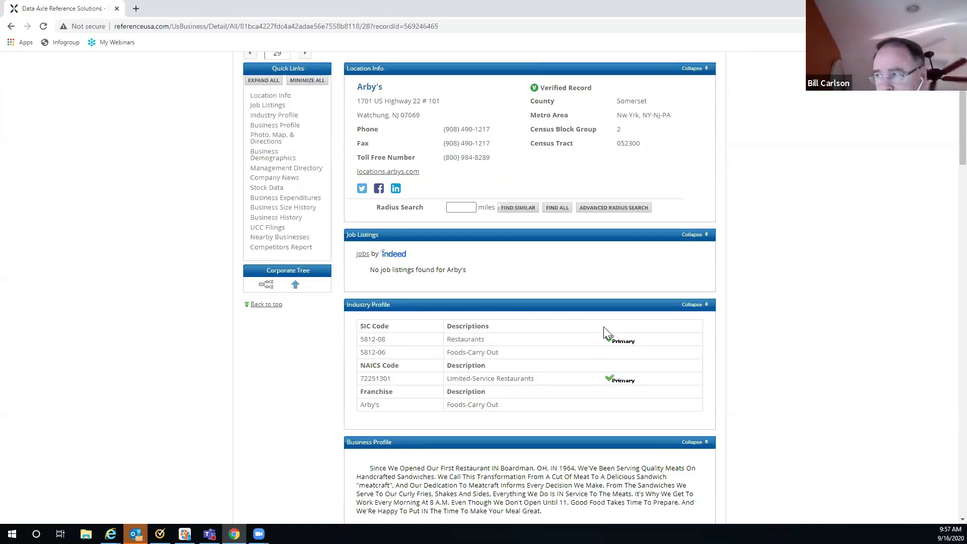
{"action": "scroll", "coordinate": [783, 279], "scroll_direction": "down", "scroll_amount": 1}
{"action": "scroll", "coordinate": [781, 278], "scroll_direction": "down", "scroll_amount": 2}
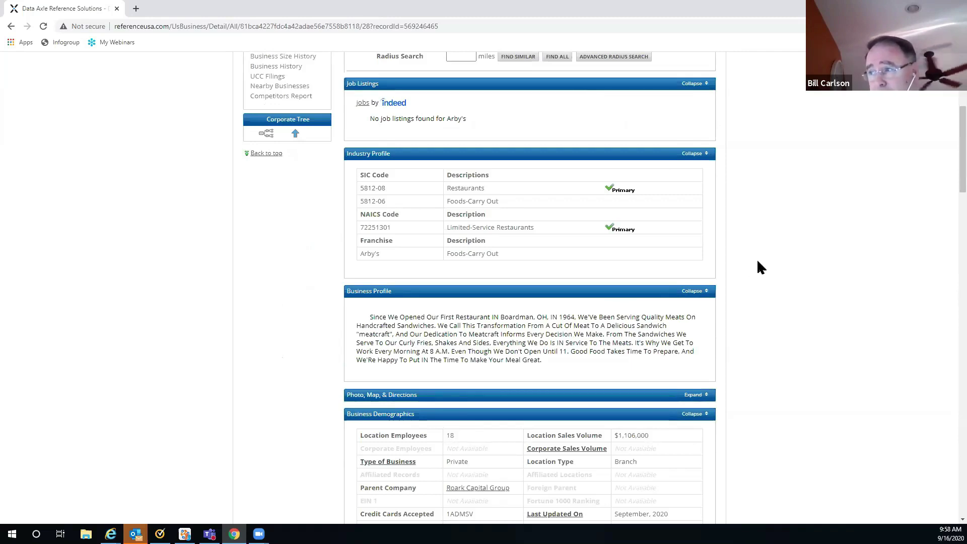
Step: Expand the Photo, Map, & Directions section to view the Arby's location map, and collapse it again
{"action": "scroll", "coordinate": [757, 260], "scroll_direction": "down", "scroll_amount": 1}
{"action": "scroll", "coordinate": [760, 266], "scroll_direction": "down", "scroll_amount": 1}
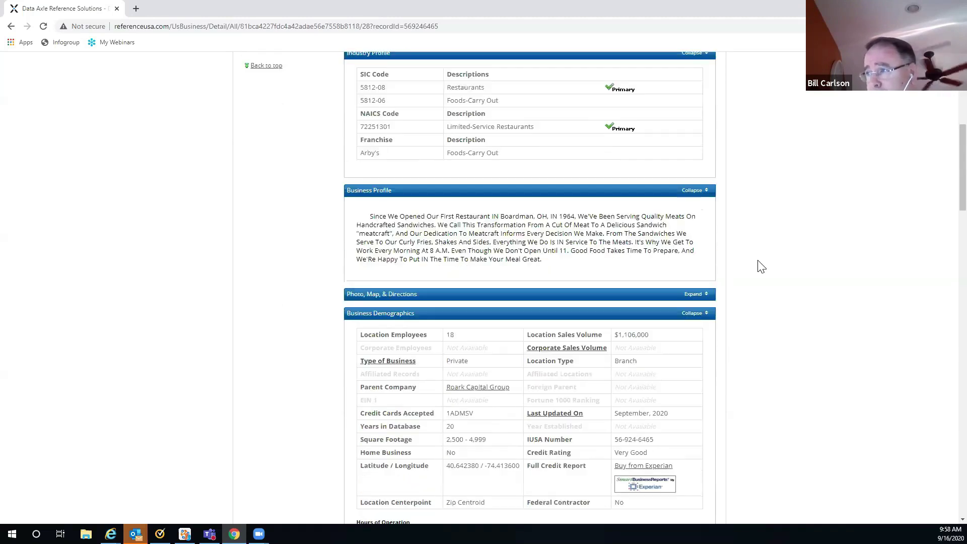
{"action": "scroll", "coordinate": [760, 266], "scroll_direction": "down", "scroll_amount": 1}
{"action": "scroll", "coordinate": [710, 232], "scroll_direction": "down", "scroll_amount": 1}
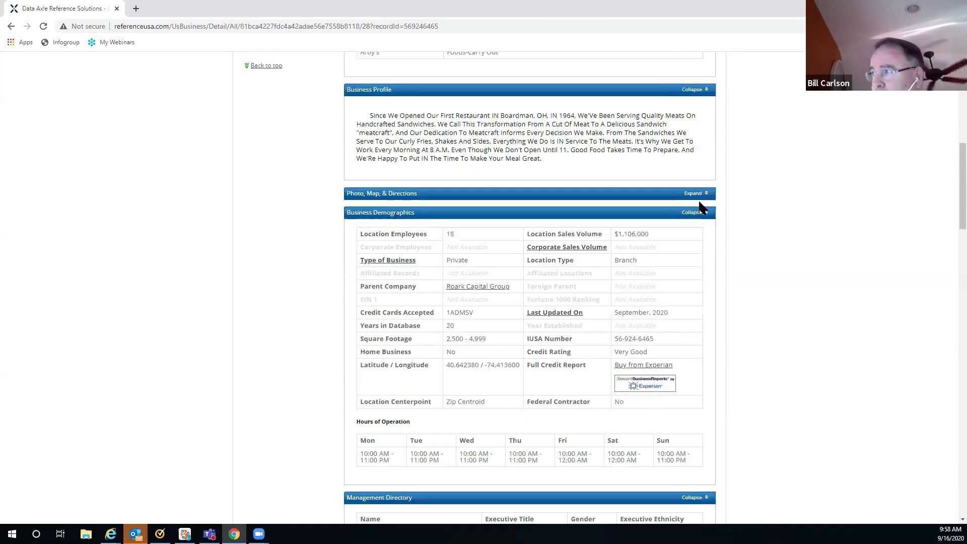
{"action": "left_click", "coordinate": [692, 195]}
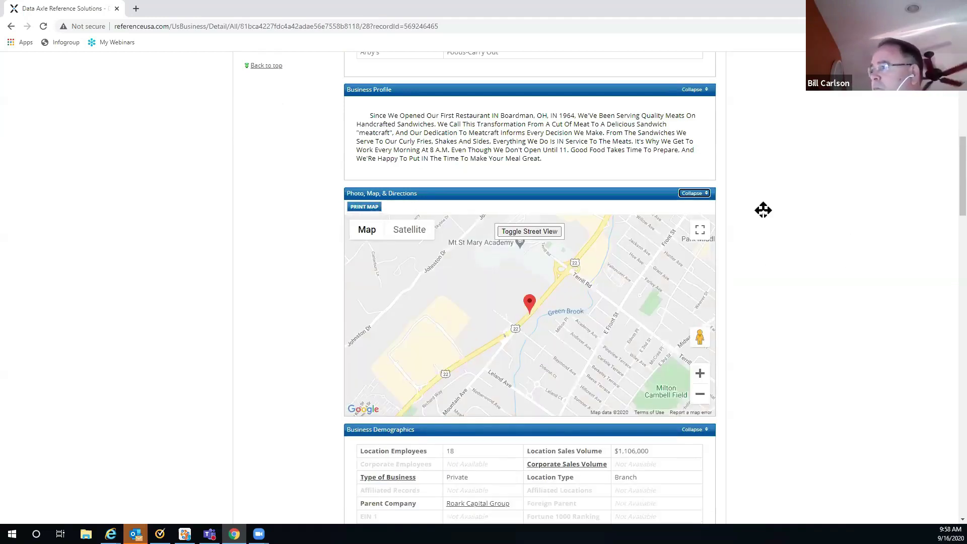
{"action": "left_click", "coordinate": [693, 194]}
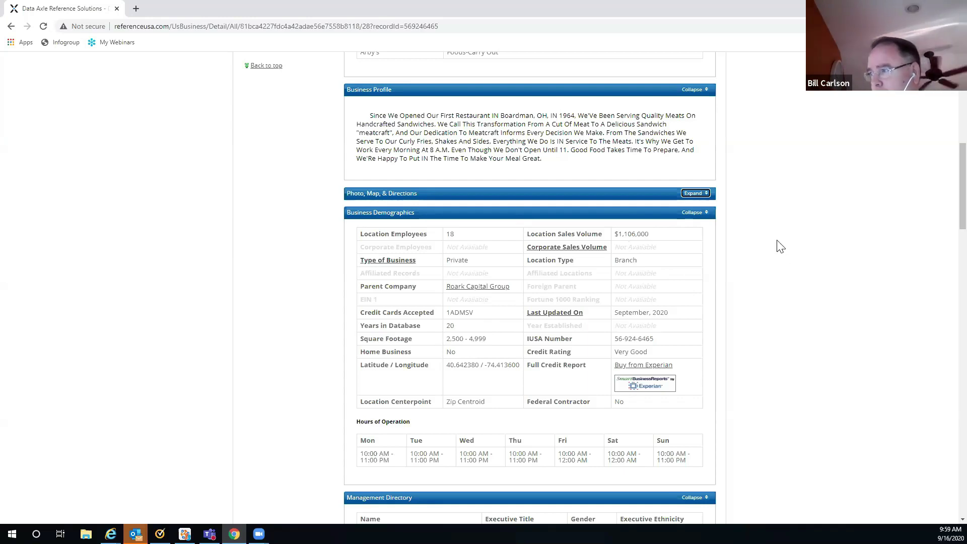
Step: Examine the Arby's business demographics, hours of operation and management directory, rechecking the location info at the start of the record
{"action": "scroll", "coordinate": [779, 247], "scroll_direction": "down", "scroll_amount": 1}
{"action": "scroll", "coordinate": [715, 229], "scroll_direction": "down", "scroll_amount": 1}
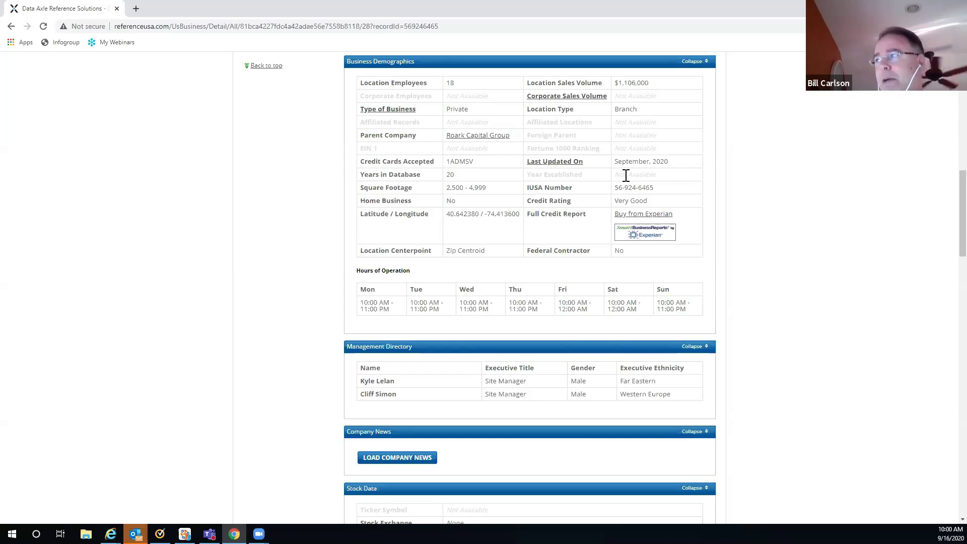
{"action": "scroll", "coordinate": [720, 193], "scroll_direction": "up", "scroll_amount": 8}
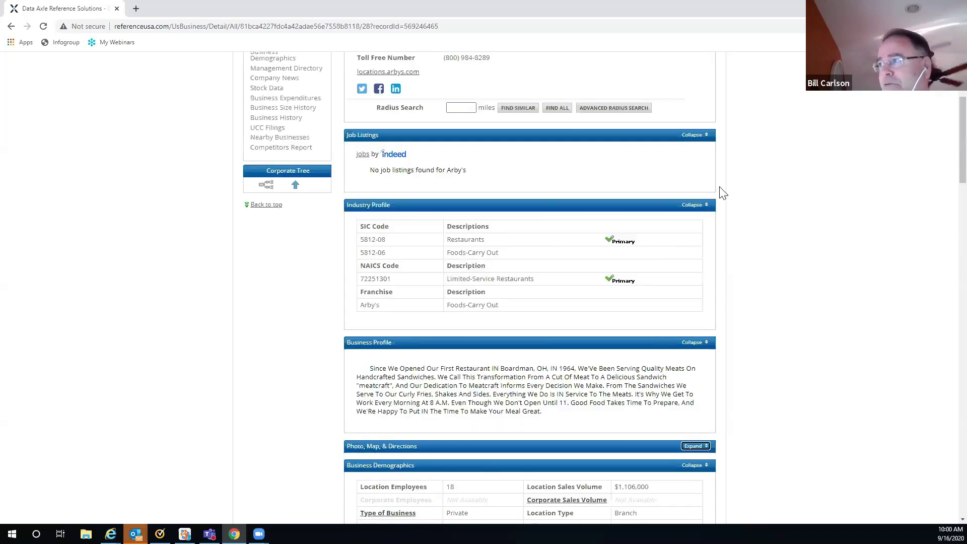
{"action": "scroll", "coordinate": [721, 193], "scroll_direction": "up", "scroll_amount": 4}
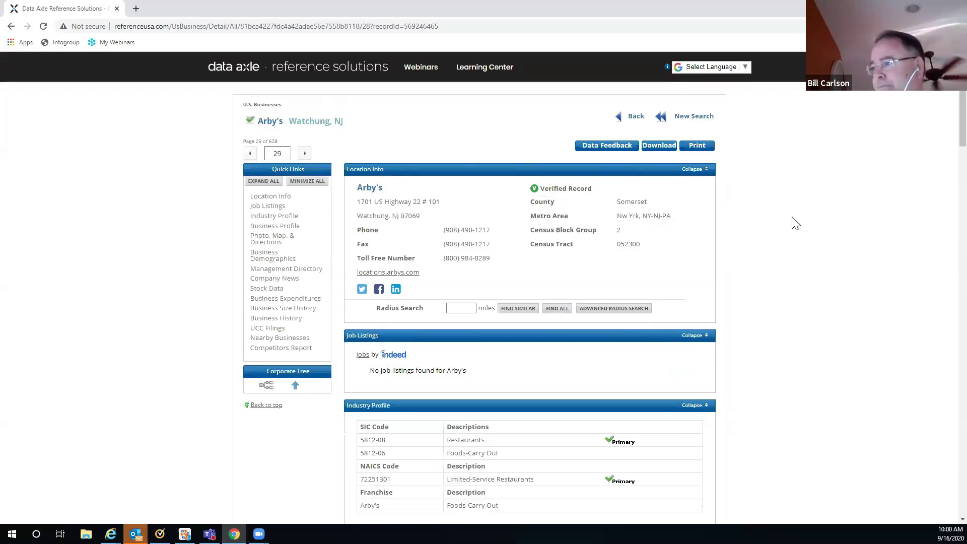
{"action": "scroll", "coordinate": [794, 222], "scroll_direction": "down", "scroll_amount": 5}
{"action": "scroll", "coordinate": [793, 222], "scroll_direction": "down", "scroll_amount": 3}
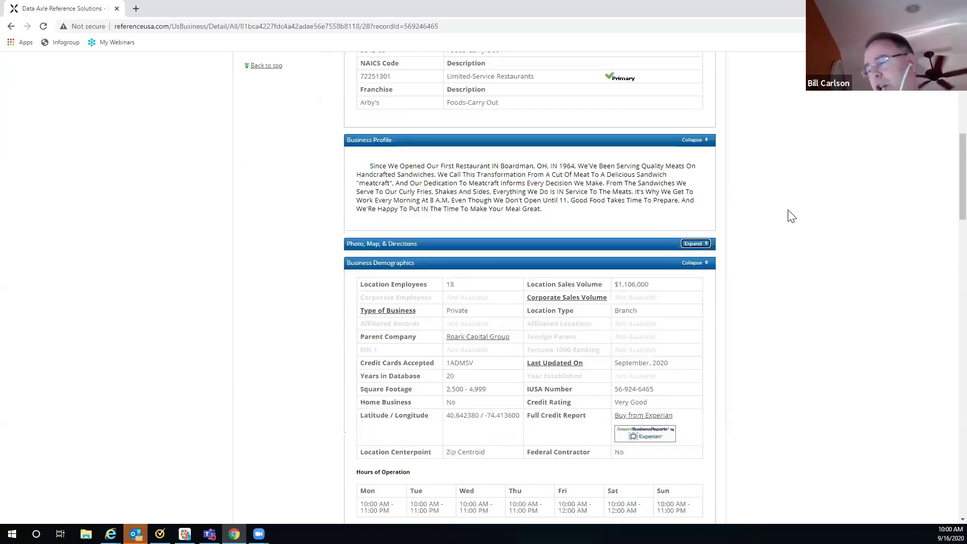
{"action": "scroll", "coordinate": [791, 216], "scroll_direction": "down", "scroll_amount": 1}
{"action": "scroll", "coordinate": [791, 216], "scroll_direction": "down", "scroll_amount": 2}
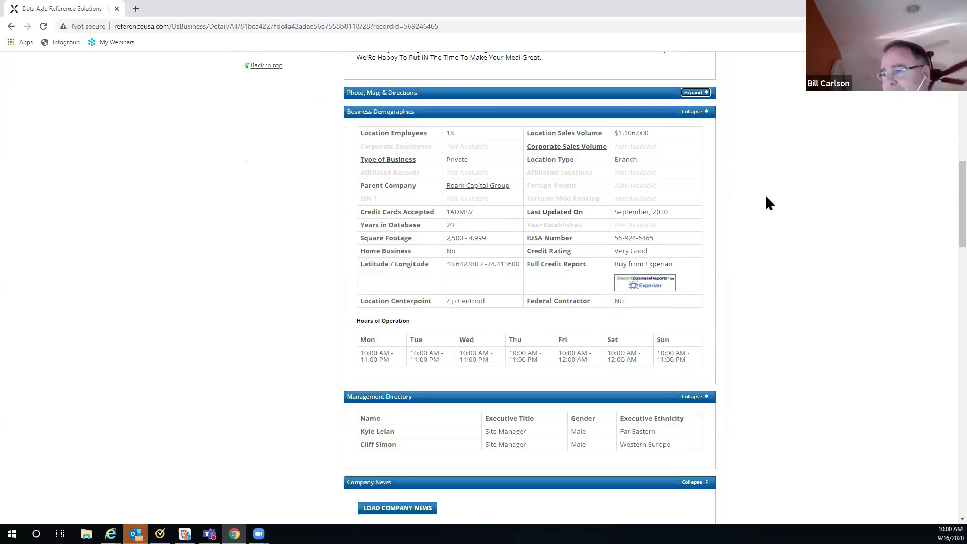
Step: Load the company news for Arby's and look through the listed articles down to the stock data
{"action": "scroll", "coordinate": [765, 197], "scroll_direction": "down", "scroll_amount": 3}
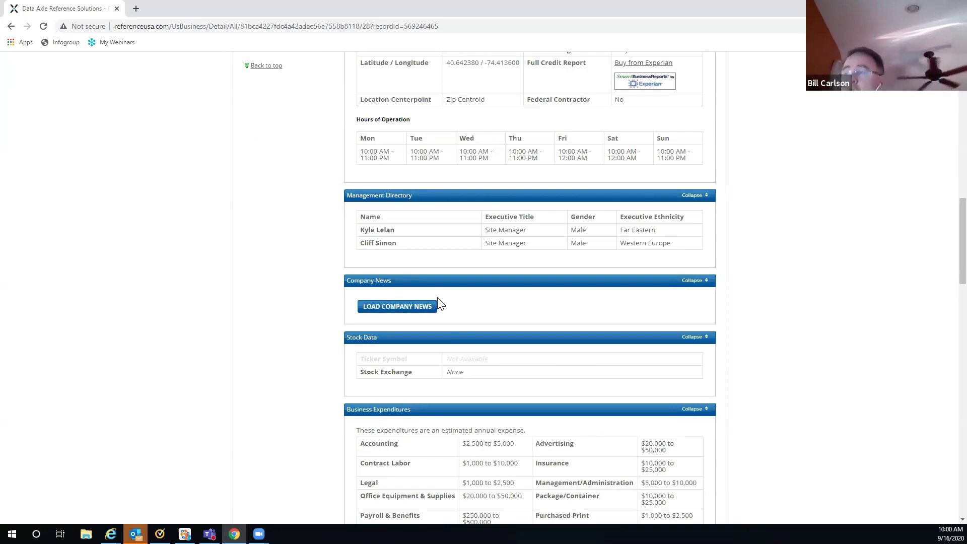
{"action": "left_click", "coordinate": [694, 283]}
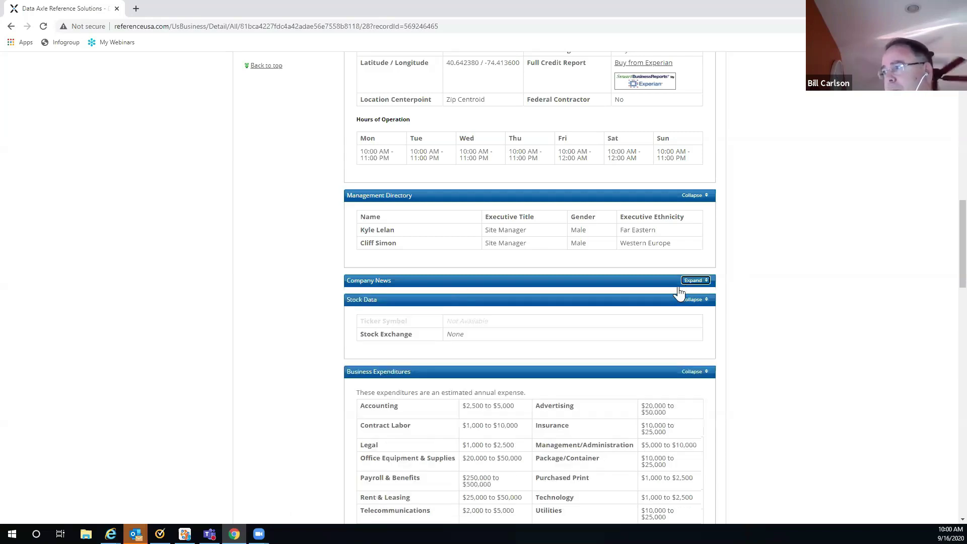
{"action": "left_click", "coordinate": [691, 282]}
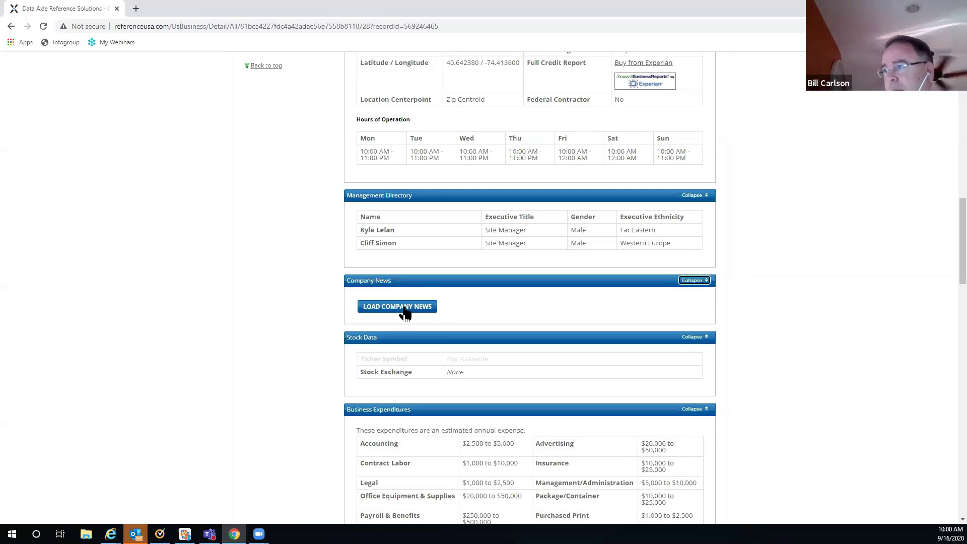
{"action": "left_click", "coordinate": [406, 316]}
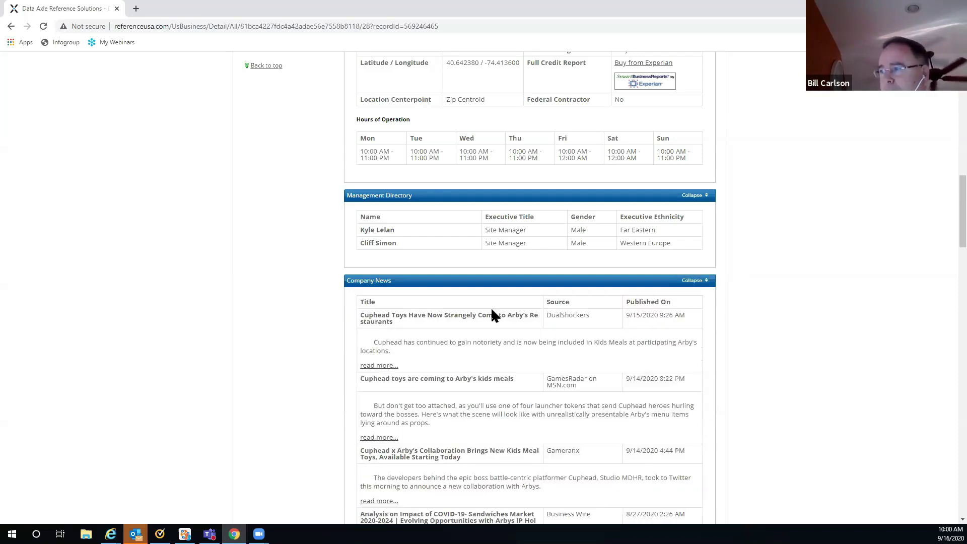
{"action": "scroll", "coordinate": [772, 305], "scroll_direction": "down", "scroll_amount": 1}
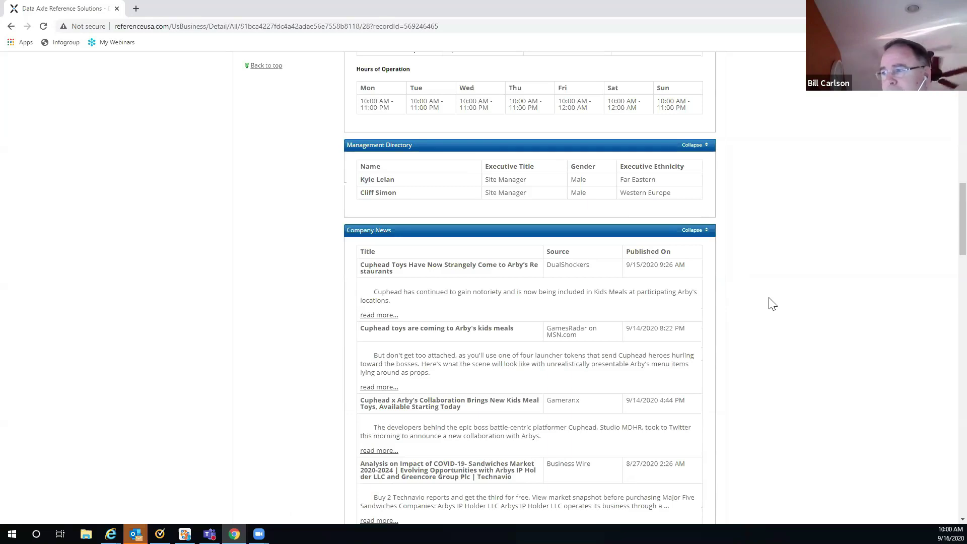
{"action": "scroll", "coordinate": [772, 304], "scroll_direction": "down", "scroll_amount": 2}
{"action": "scroll", "coordinate": [772, 304], "scroll_direction": "down", "scroll_amount": 2}
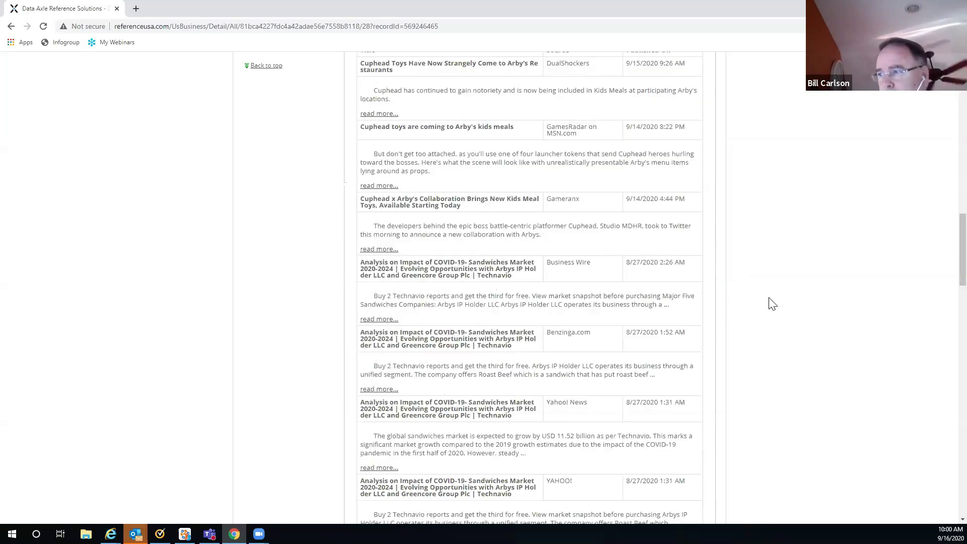
{"action": "scroll", "coordinate": [772, 304], "scroll_direction": "down", "scroll_amount": 4}
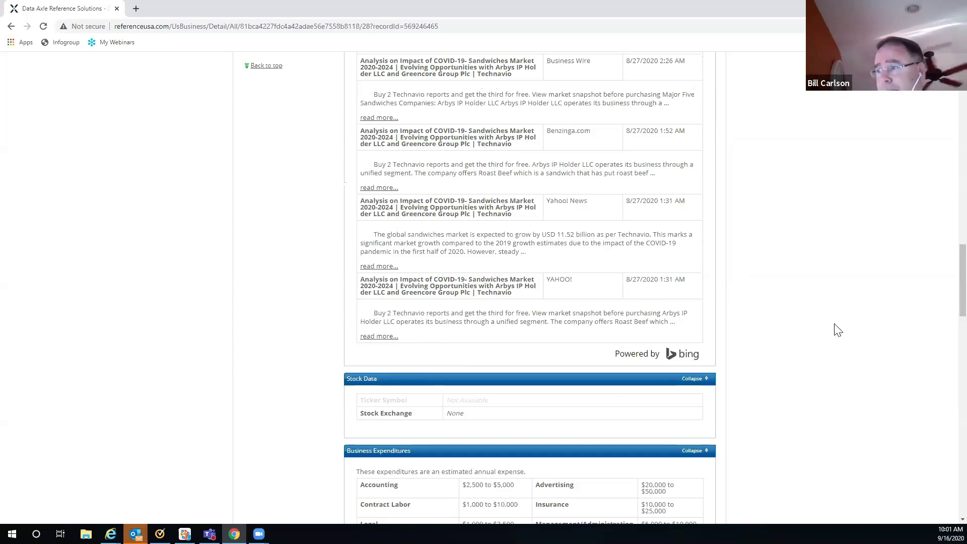
Step: Review the stock data, estimated business expenditures and business size history charts in the Arby's record
{"action": "scroll", "coordinate": [837, 330], "scroll_direction": "down", "scroll_amount": 1}
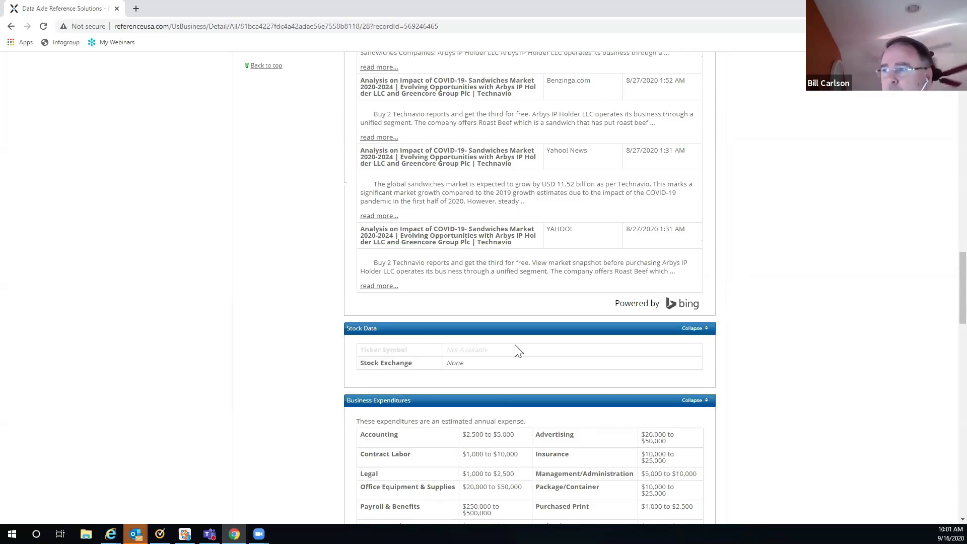
{"action": "scroll", "coordinate": [549, 311], "scroll_direction": "down", "scroll_amount": 1}
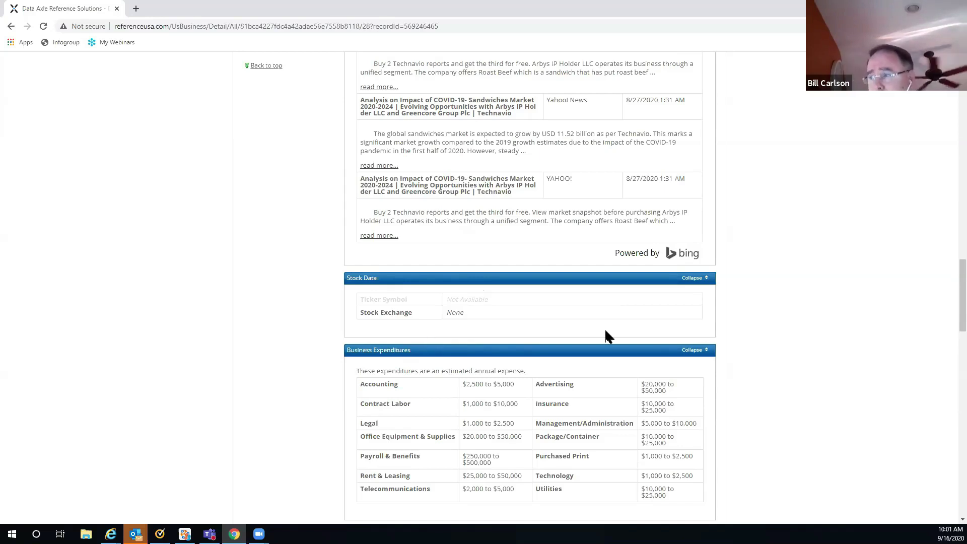
{"action": "scroll", "coordinate": [741, 326], "scroll_direction": "down", "scroll_amount": 2}
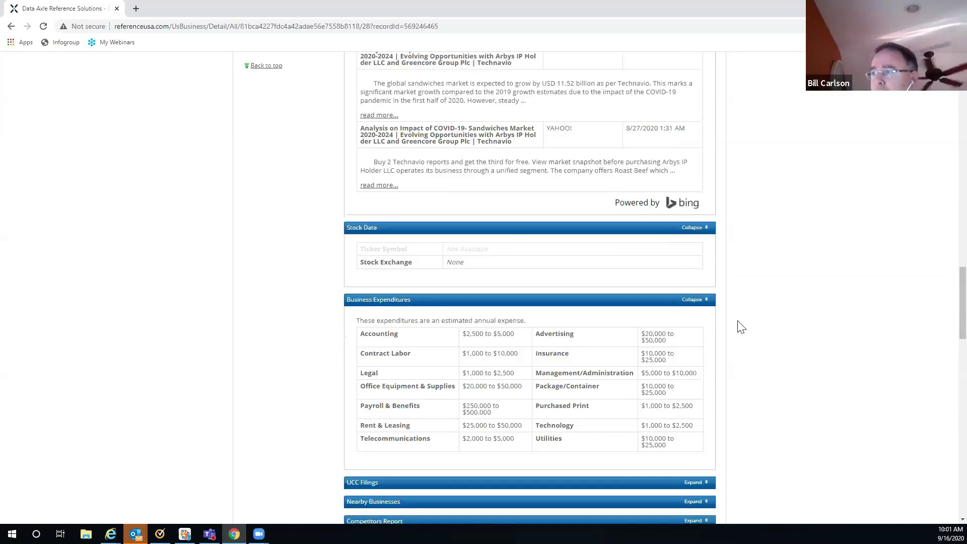
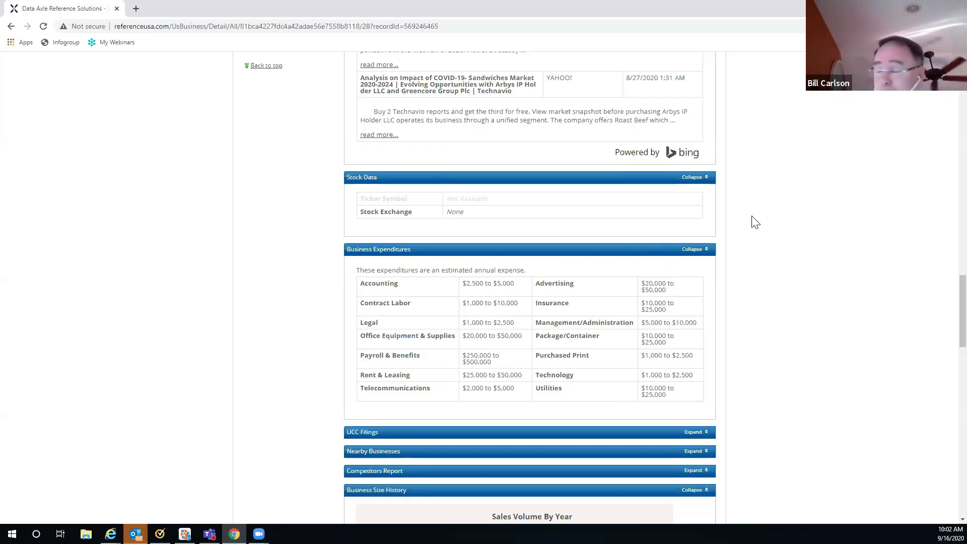
{"action": "scroll", "coordinate": [761, 219], "scroll_direction": "down", "scroll_amount": 1}
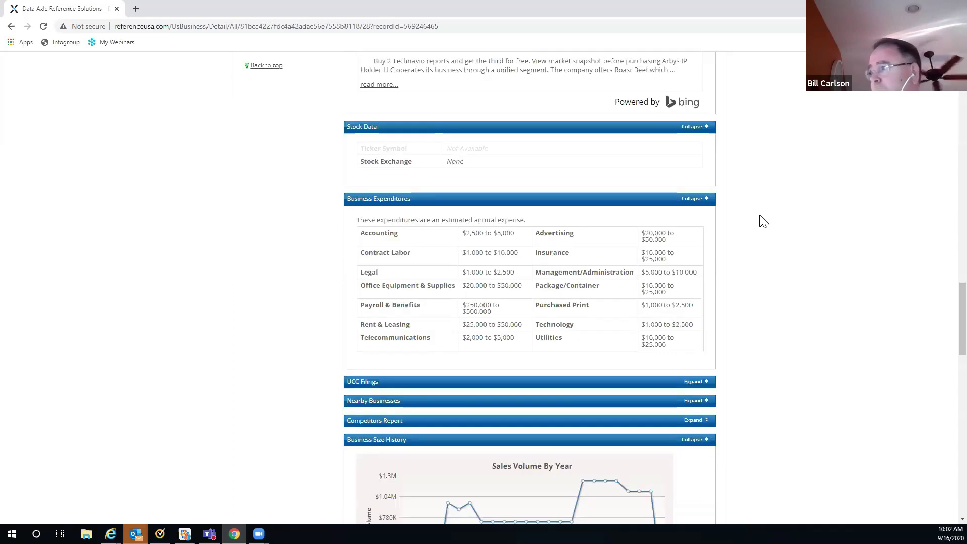
{"action": "scroll", "coordinate": [705, 201], "scroll_direction": "down", "scroll_amount": 4}
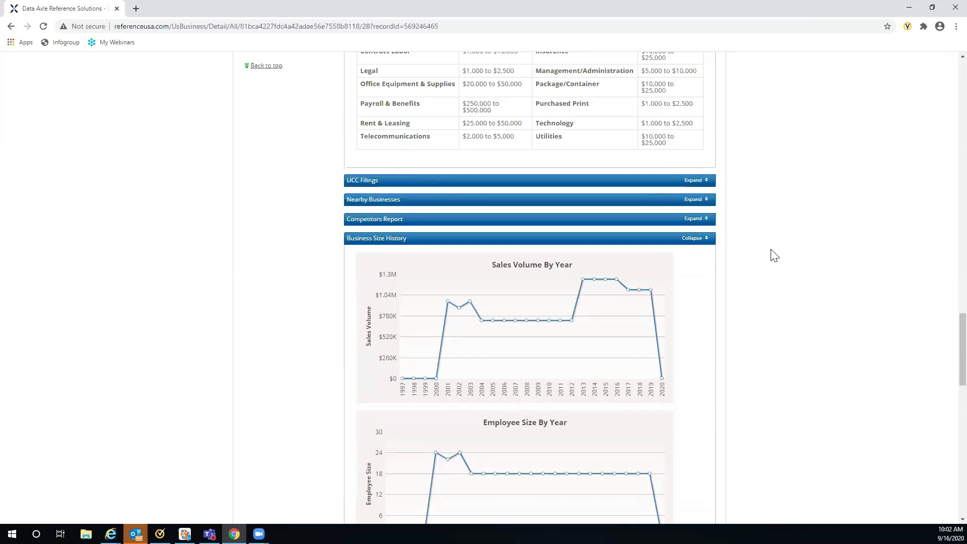
Step: Recheck the business expenditures and expand the UCC Filings section of the Arby's record to read it
{"action": "scroll", "coordinate": [771, 245], "scroll_direction": "up", "scroll_amount": 2}
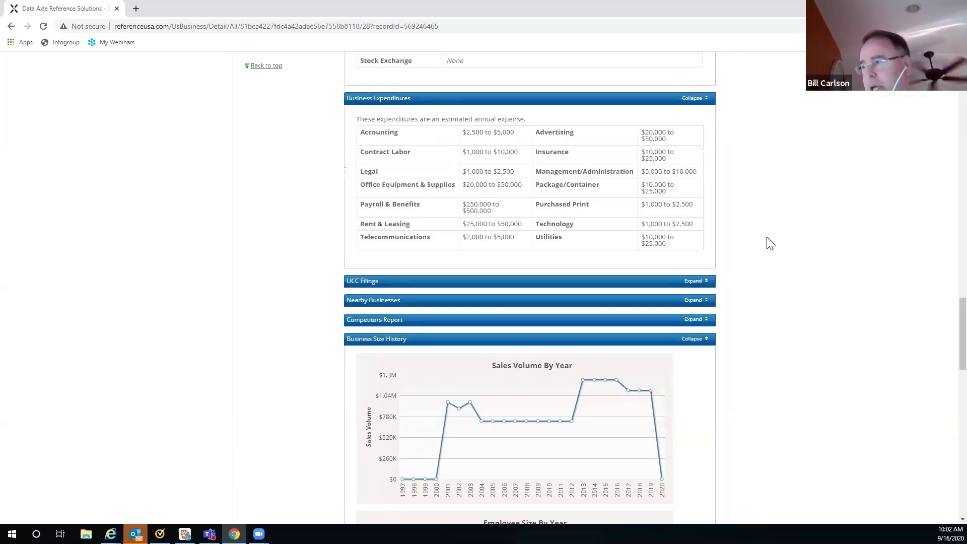
{"action": "scroll", "coordinate": [760, 241], "scroll_direction": "down", "scroll_amount": 2}
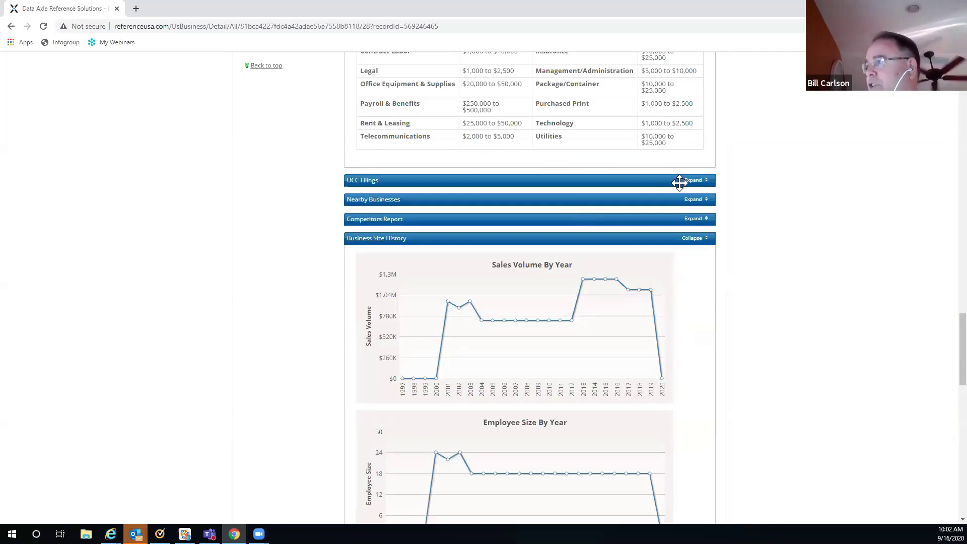
{"action": "left_click", "coordinate": [695, 181]}
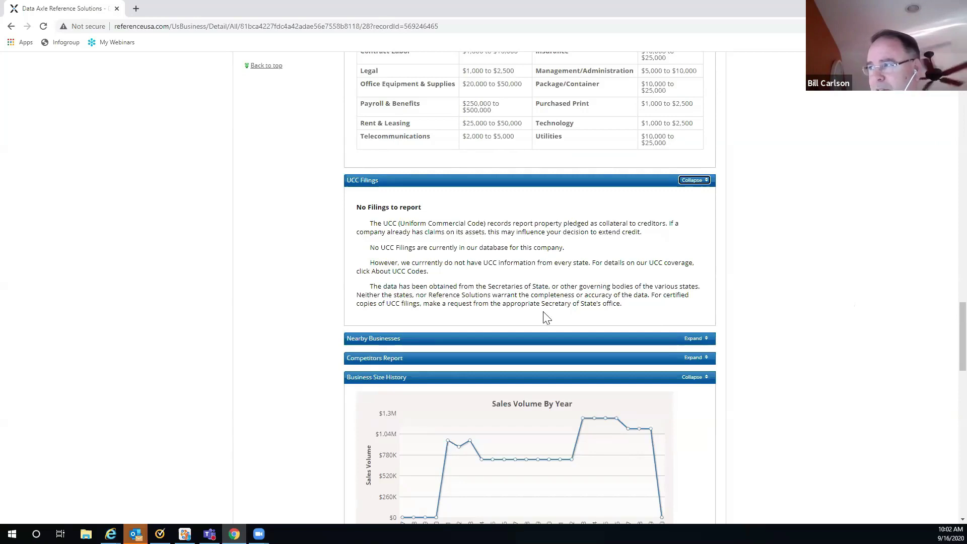
Step: Expand the Nearby Businesses and Competitors Report sections of the Arby's record and read both lists
{"action": "left_click", "coordinate": [693, 339]}
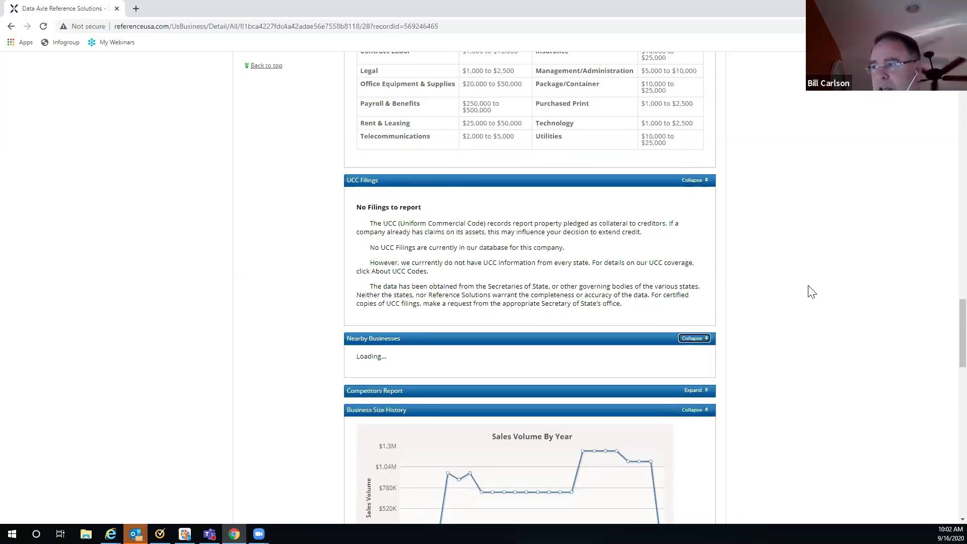
{"action": "scroll", "coordinate": [811, 292], "scroll_direction": "down", "scroll_amount": 1}
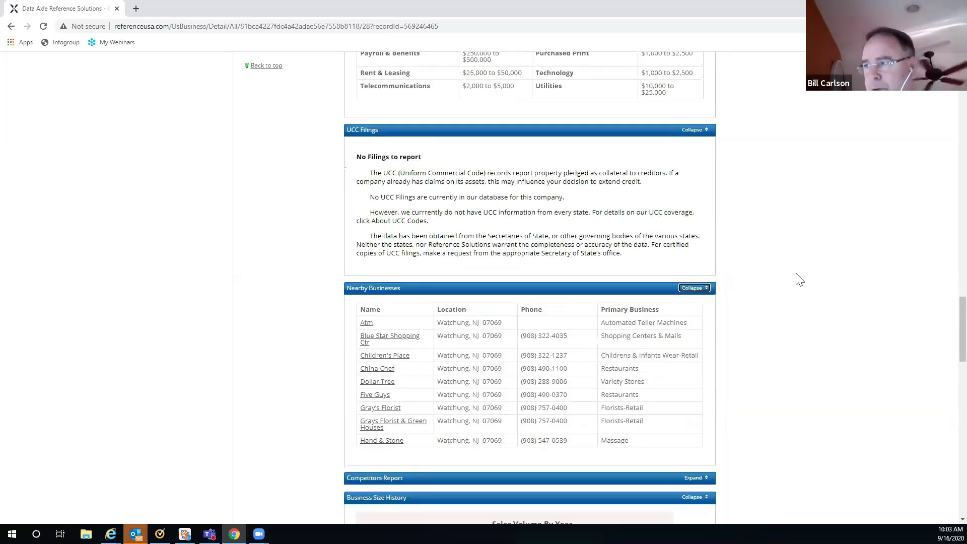
{"action": "scroll", "coordinate": [861, 362], "scroll_direction": "down", "scroll_amount": 1}
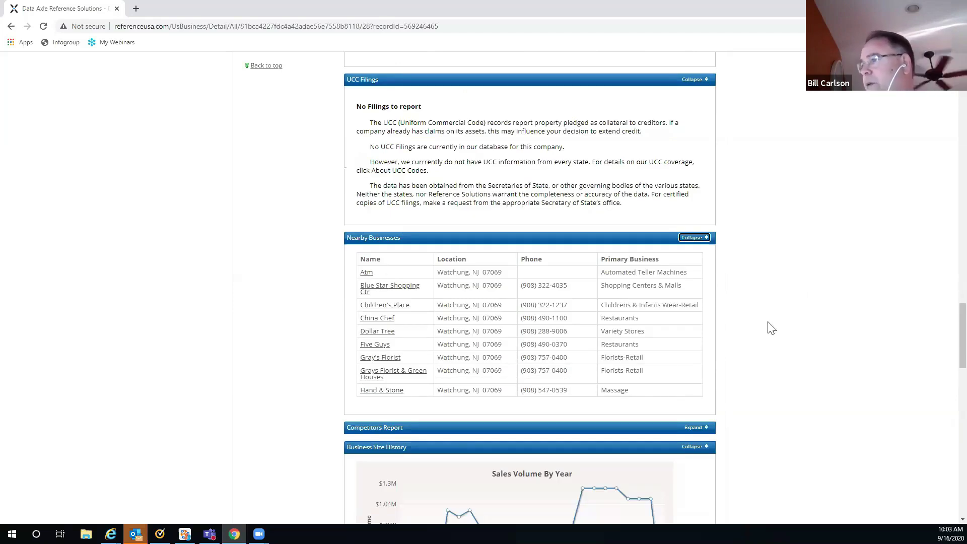
{"action": "scroll", "coordinate": [666, 354], "scroll_direction": "down", "scroll_amount": 1}
{"action": "left_click", "coordinate": [694, 377]}
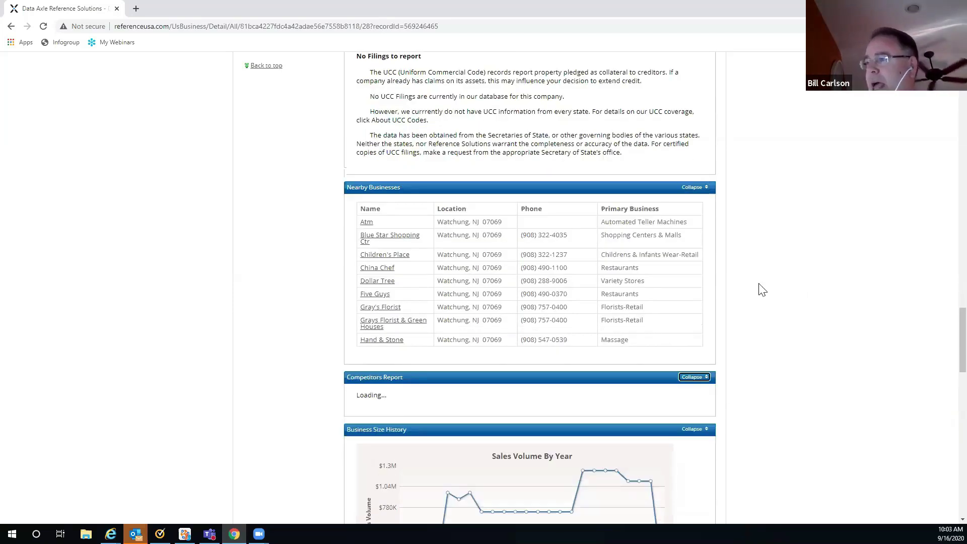
{"action": "scroll", "coordinate": [788, 267], "scroll_direction": "down", "scroll_amount": 2}
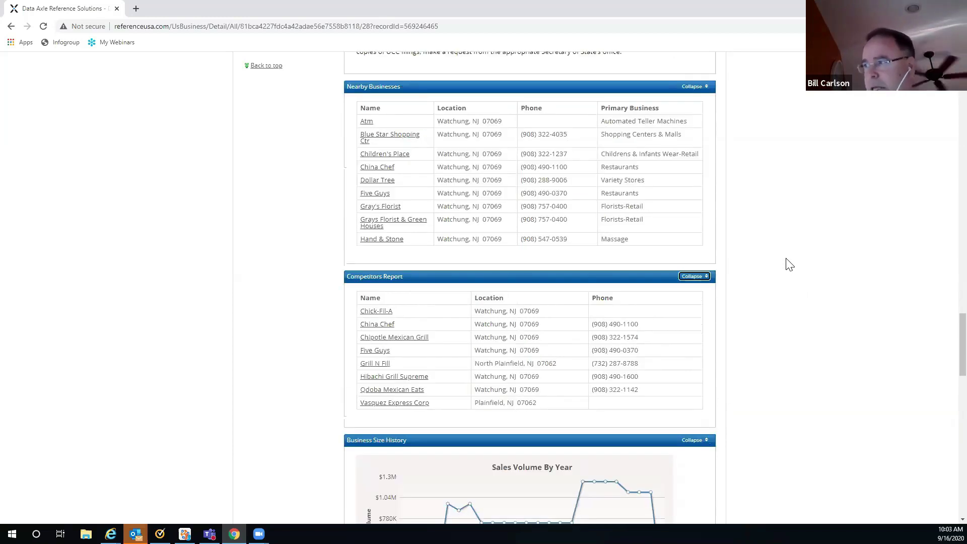
{"action": "scroll", "coordinate": [789, 264], "scroll_direction": "down", "scroll_amount": 2}
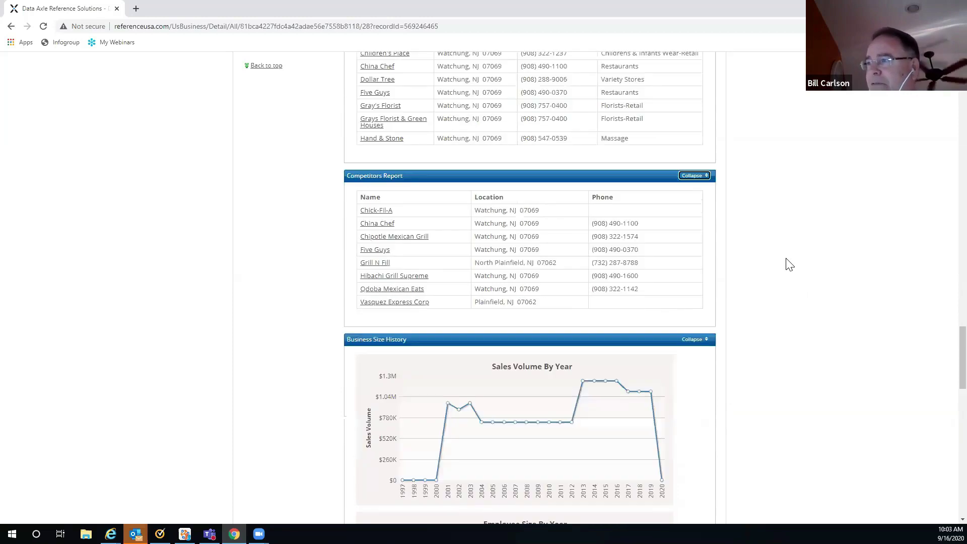
Step: Look through the business size charts and the Business History table, and open the Arby's historical record for 2010
{"action": "scroll", "coordinate": [789, 264], "scroll_direction": "down", "scroll_amount": 4}
{"action": "scroll", "coordinate": [789, 264], "scroll_direction": "down", "scroll_amount": 2}
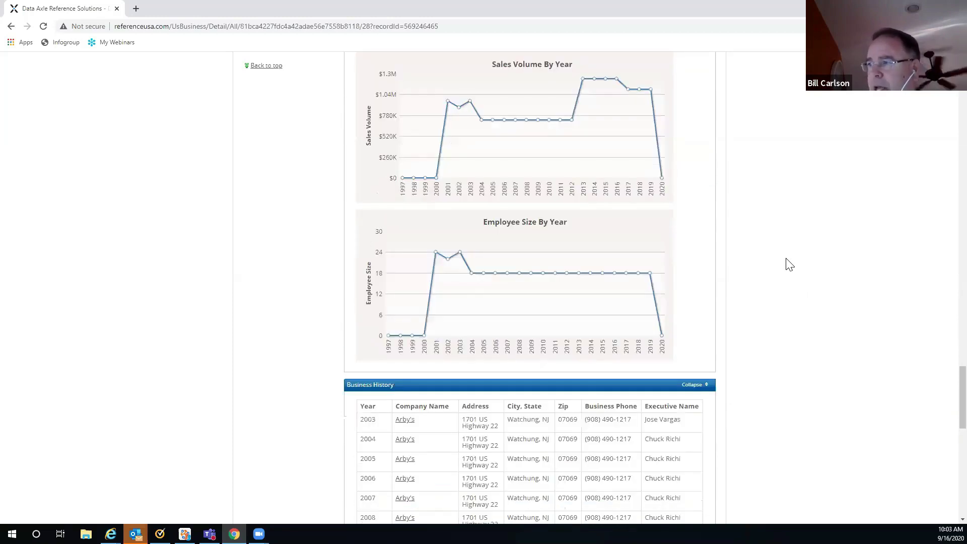
{"action": "scroll", "coordinate": [789, 264], "scroll_direction": "down", "scroll_amount": 5}
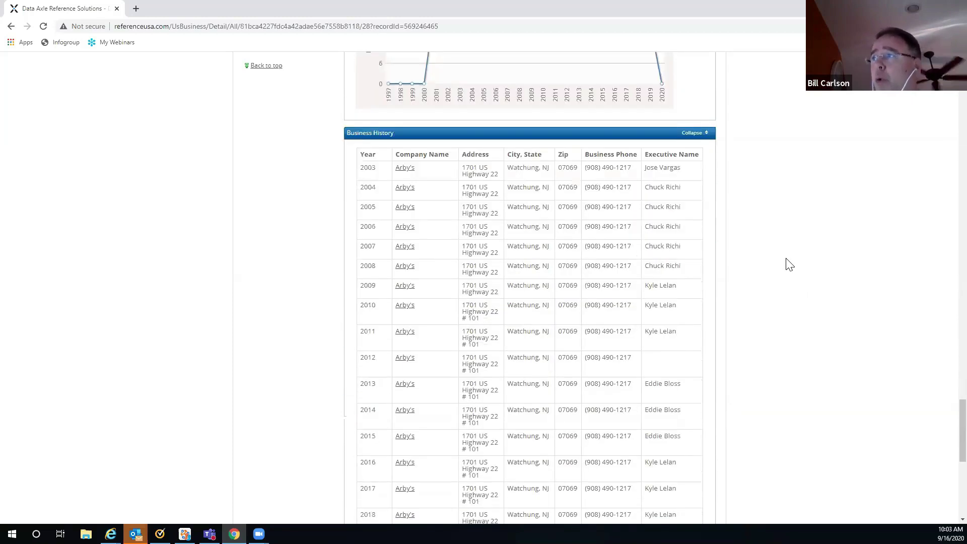
{"action": "scroll", "coordinate": [789, 264], "scroll_direction": "down", "scroll_amount": 1}
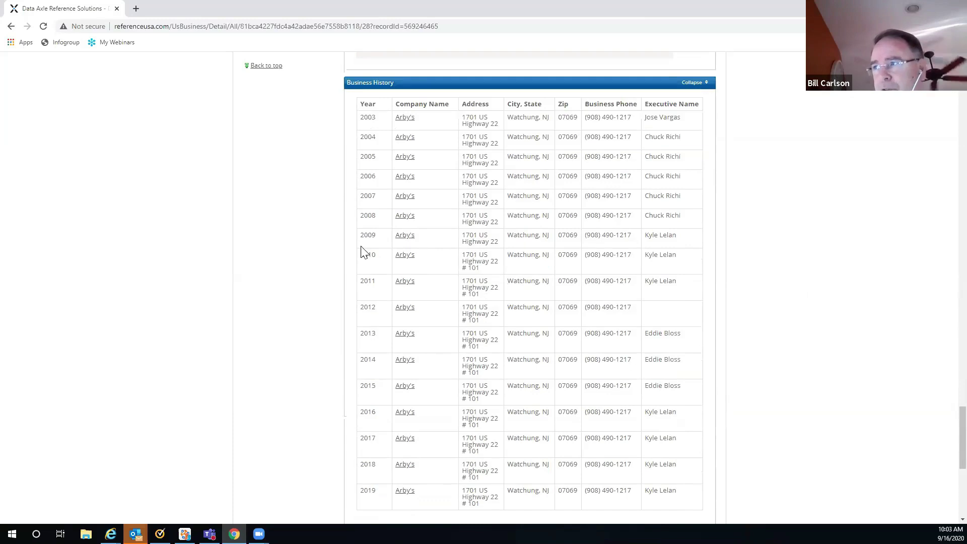
{"action": "left_click", "coordinate": [405, 258]}
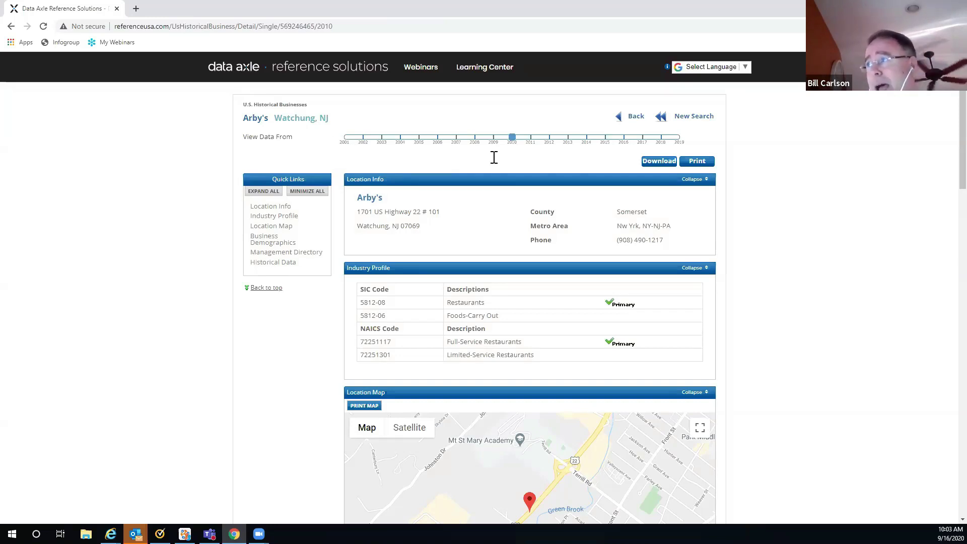
Step: Switch the historical Arby's record to the 2006 data and return to the current record
{"action": "mouse_move", "coordinate": [513, 142]}
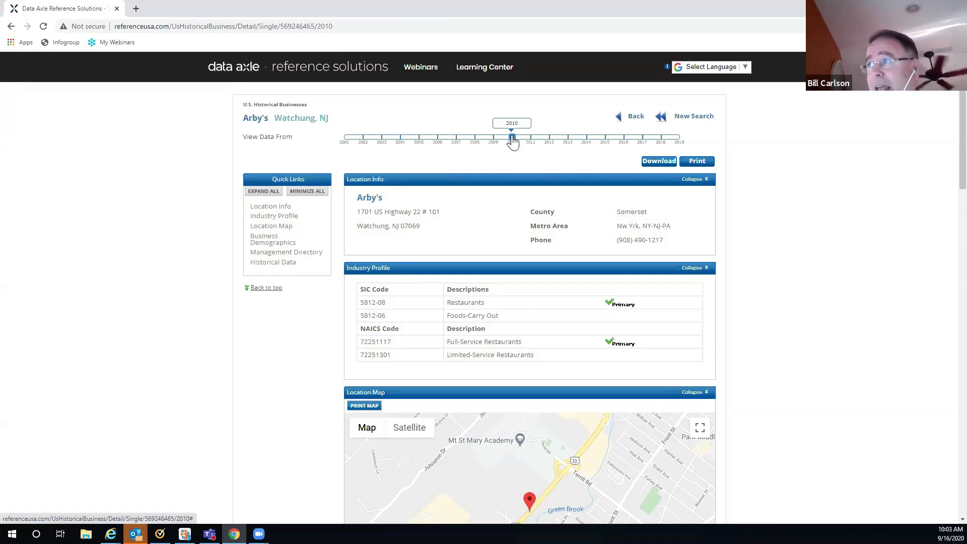
{"action": "left_click_drag", "start_coordinate": [512, 140], "coordinate": [446, 142]}
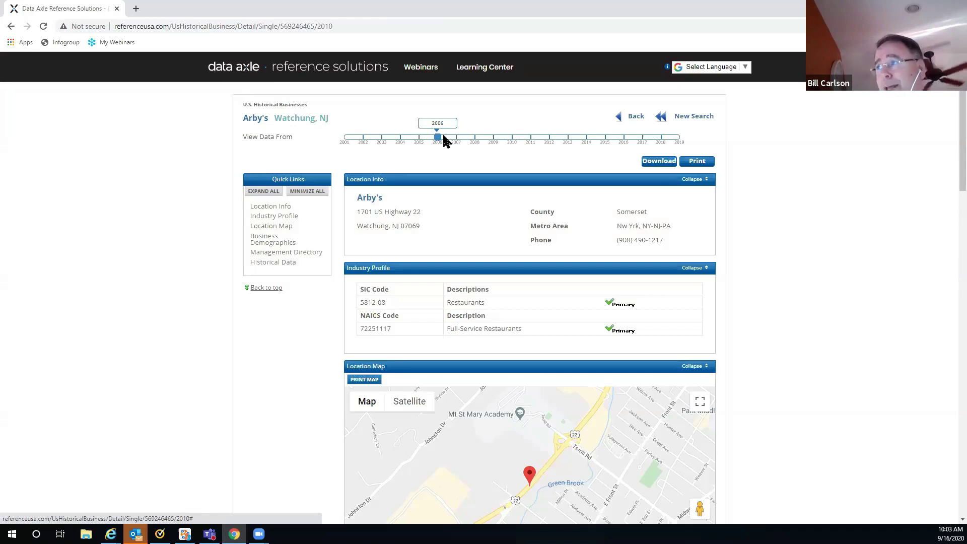
{"action": "left_click", "coordinate": [635, 118]}
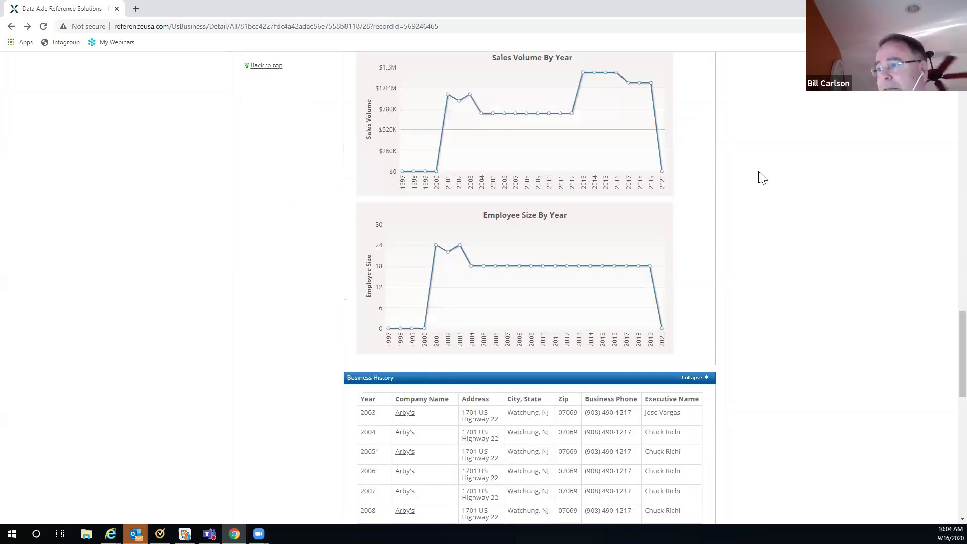
Step: Recheck the Business History table through 2019 and go back to the start of the Arby's record
{"action": "scroll", "coordinate": [751, 181], "scroll_direction": "down", "scroll_amount": 5}
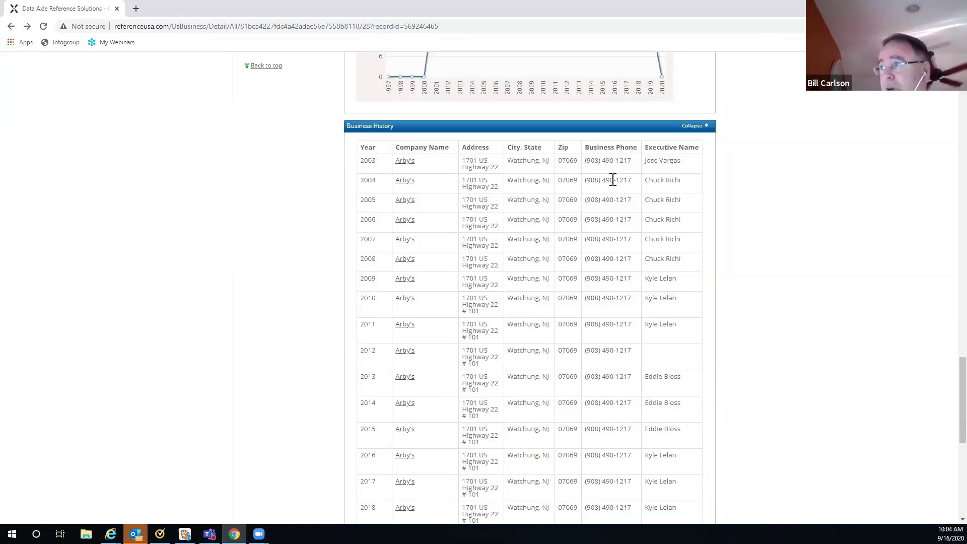
{"action": "scroll", "coordinate": [794, 183], "scroll_direction": "down", "scroll_amount": 3}
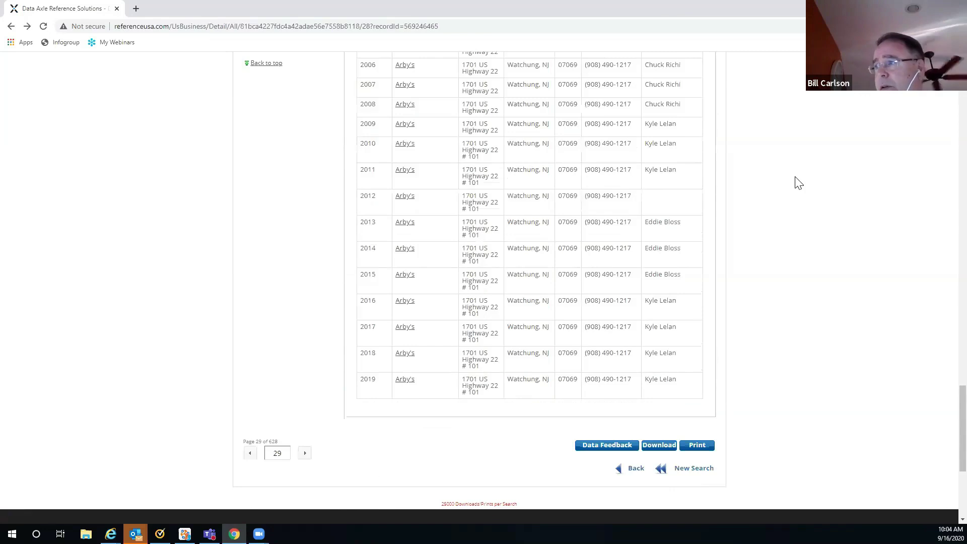
{"action": "scroll", "coordinate": [798, 182], "scroll_direction": "down", "scroll_amount": 2}
{"action": "scroll", "coordinate": [794, 183], "scroll_direction": "up", "scroll_amount": 4}
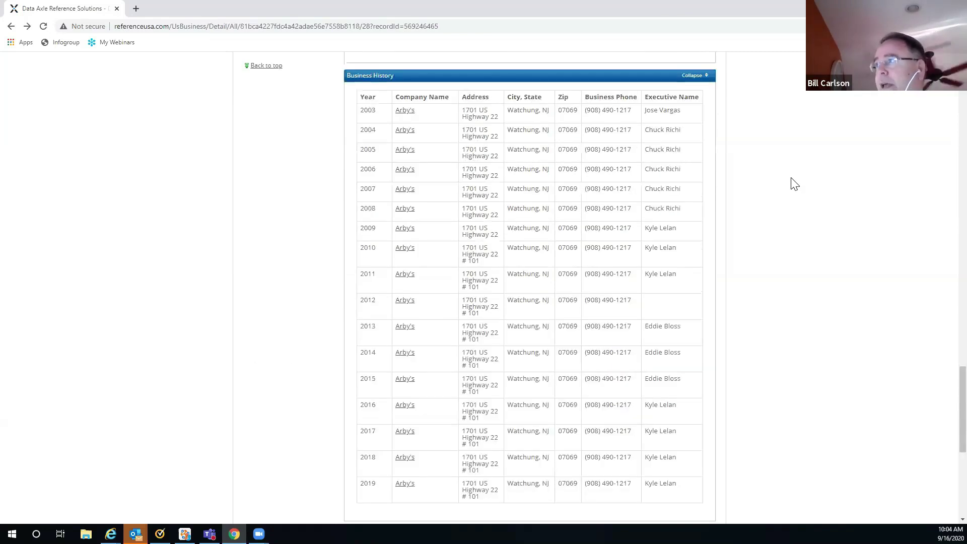
{"action": "scroll", "coordinate": [795, 183], "scroll_direction": "up", "scroll_amount": 10}
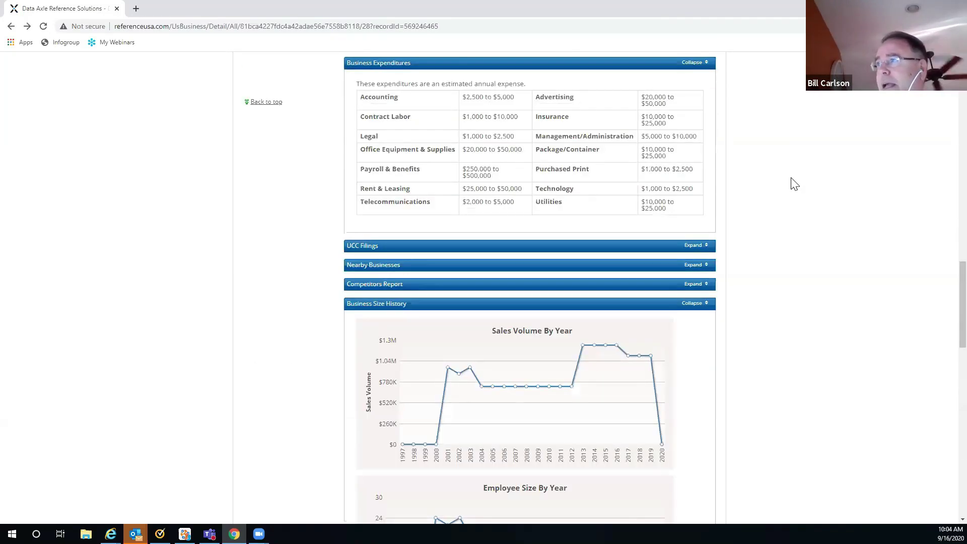
{"action": "scroll", "coordinate": [794, 183], "scroll_direction": "up", "scroll_amount": 10}
{"action": "scroll", "coordinate": [793, 185], "scroll_direction": "up", "scroll_amount": 6}
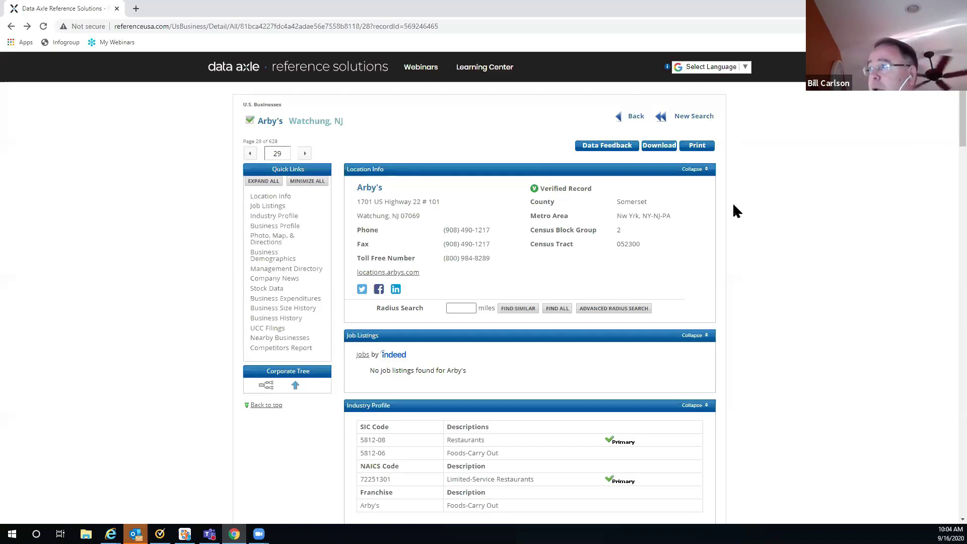
Step: Return to the results list, deselect Arby's and go back to page 1 of the results
{"action": "left_click", "coordinate": [633, 118]}
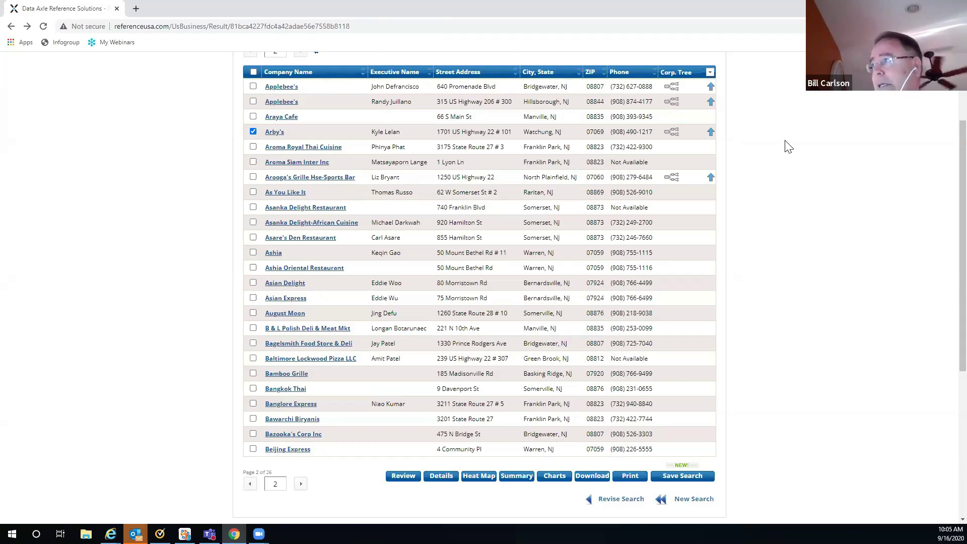
{"action": "left_click", "coordinate": [253, 132]}
{"action": "scroll", "coordinate": [408, 151], "scroll_direction": "up", "scroll_amount": 3}
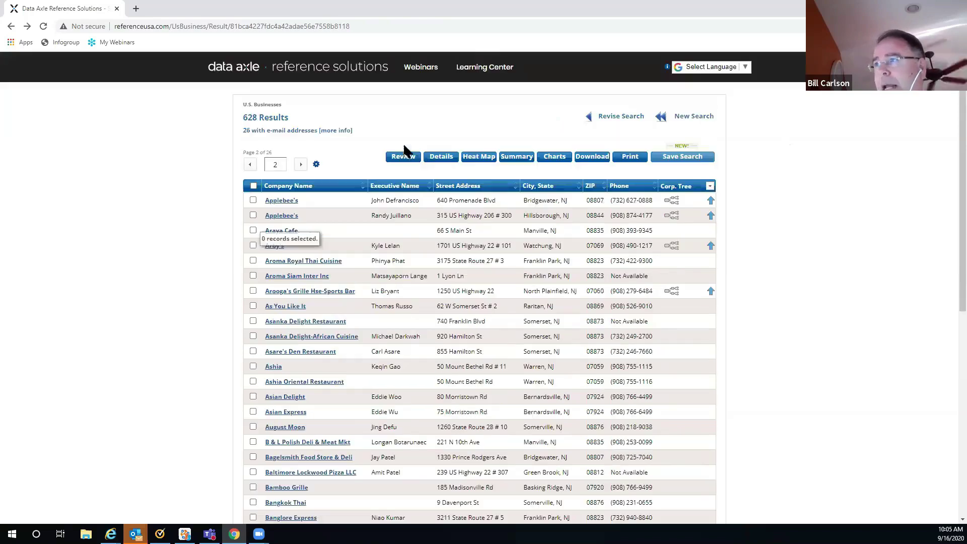
{"action": "left_click", "coordinate": [250, 165]}
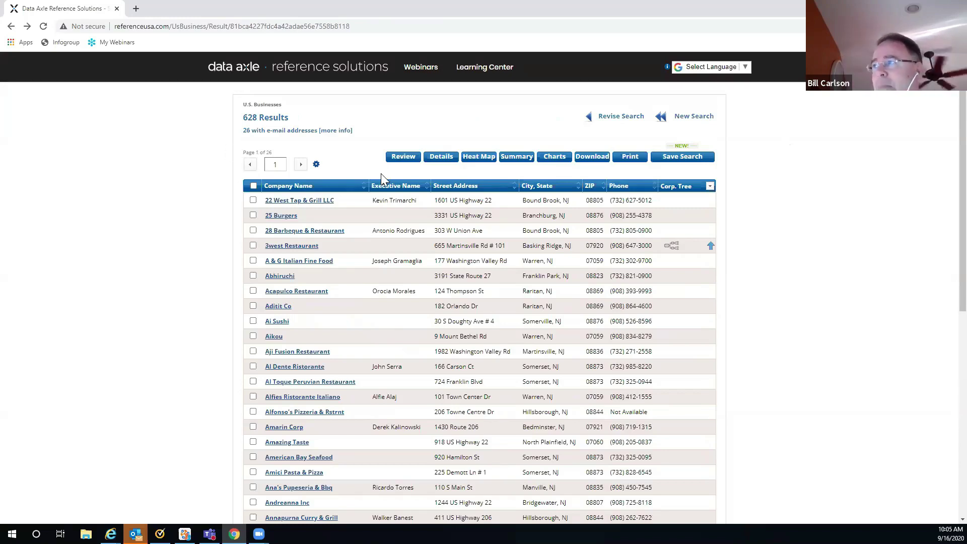
{"action": "scroll", "coordinate": [783, 274], "scroll_direction": "down", "scroll_amount": 1}
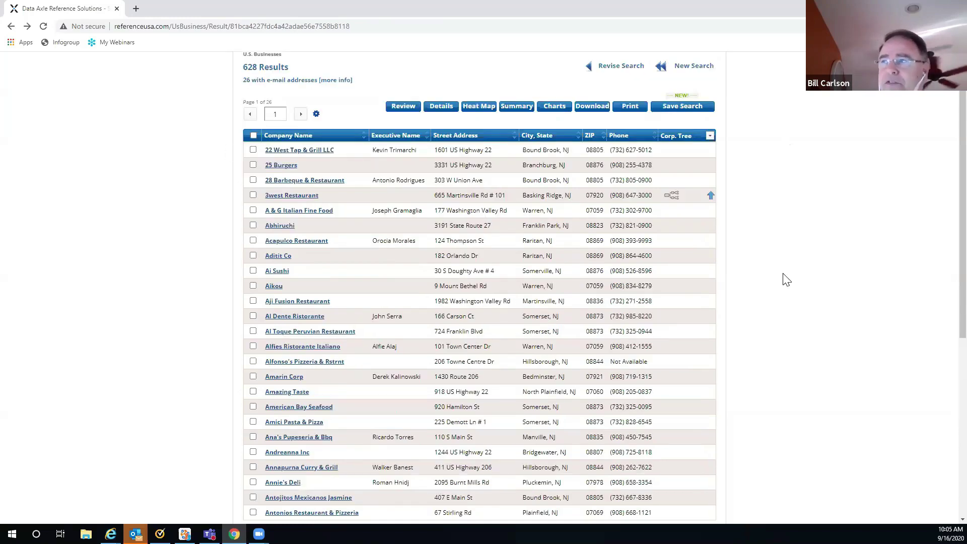
{"action": "scroll", "coordinate": [765, 268], "scroll_direction": "up", "scroll_amount": 1}
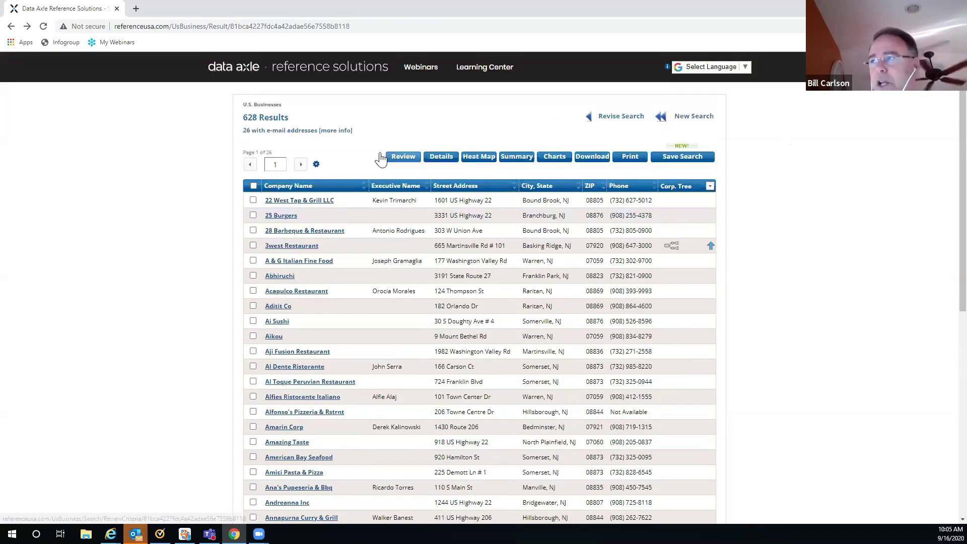
Step: Select all records on each of the first four pages of the results list
{"action": "left_click", "coordinate": [253, 186]}
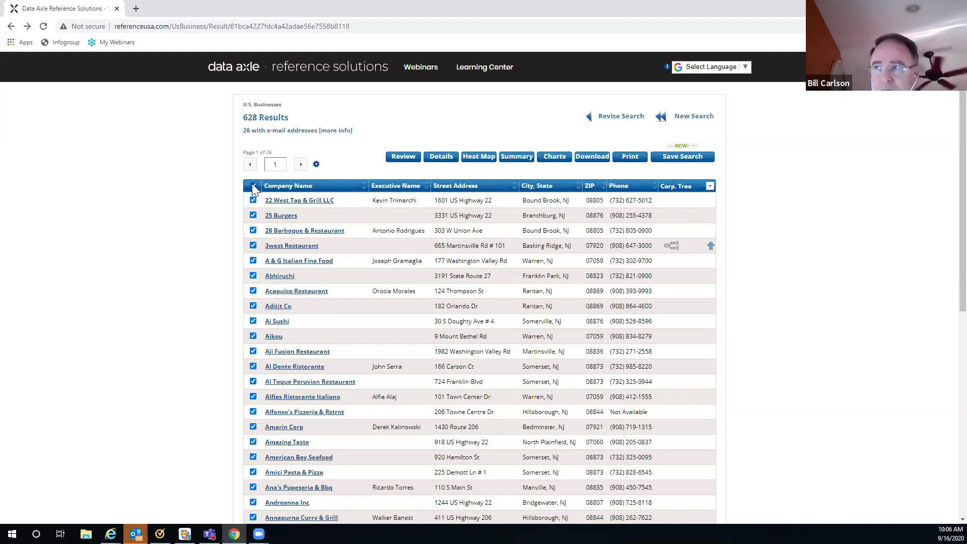
{"action": "left_click", "coordinate": [301, 165]}
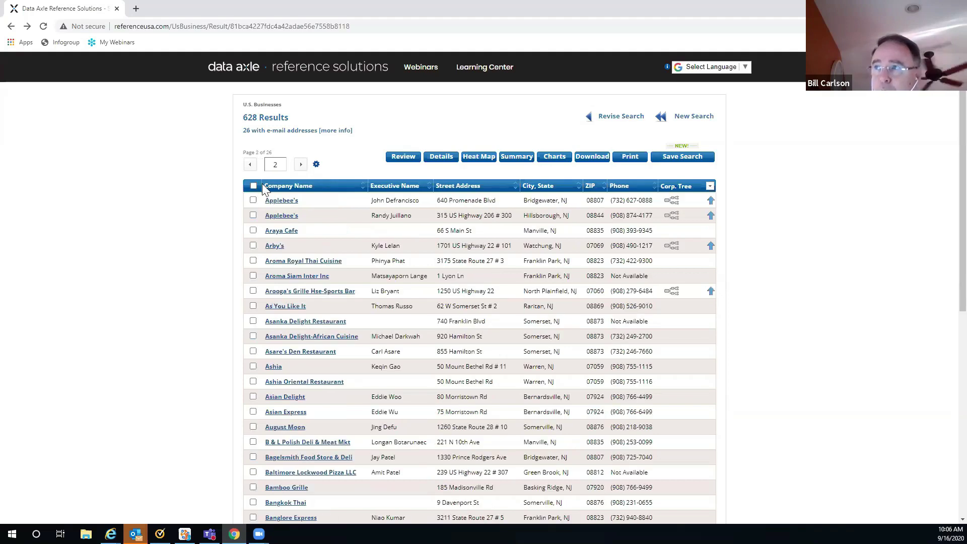
{"action": "left_click", "coordinate": [253, 186]}
{"action": "left_click", "coordinate": [302, 165]}
{"action": "left_click", "coordinate": [301, 166]}
{"action": "left_click", "coordinate": [253, 187]}
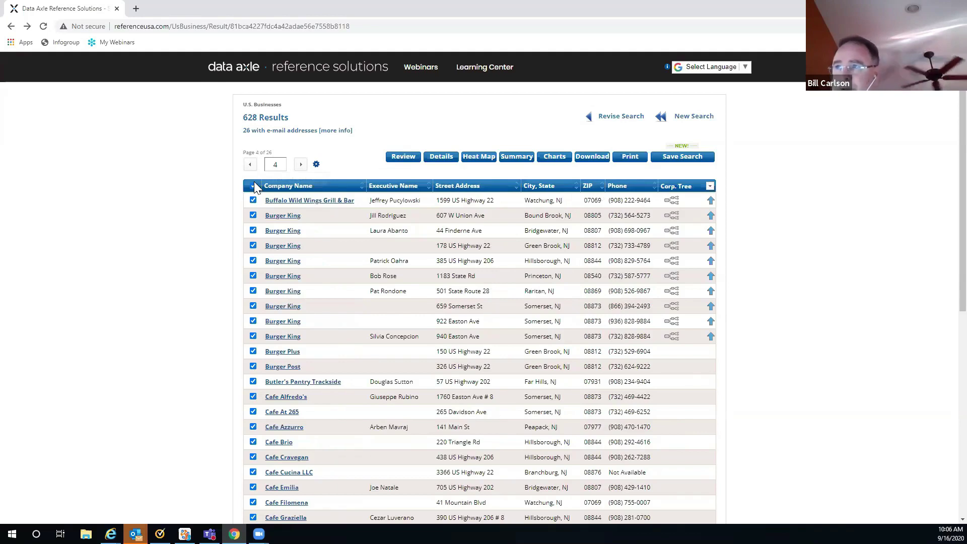
Step: Download the selected records as a comma-delimited file with the Summary level of detail
{"action": "left_click", "coordinate": [592, 157]}
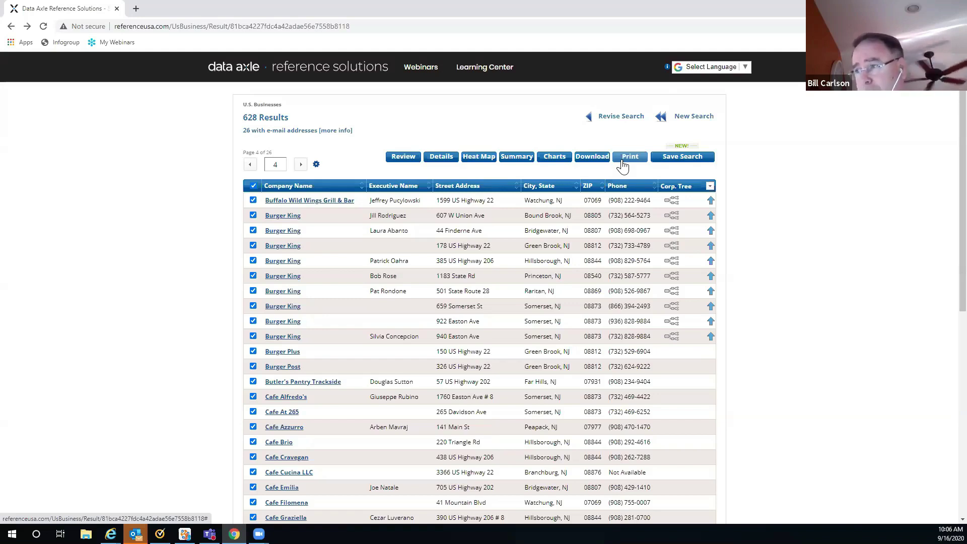
{"action": "left_click", "coordinate": [591, 157]}
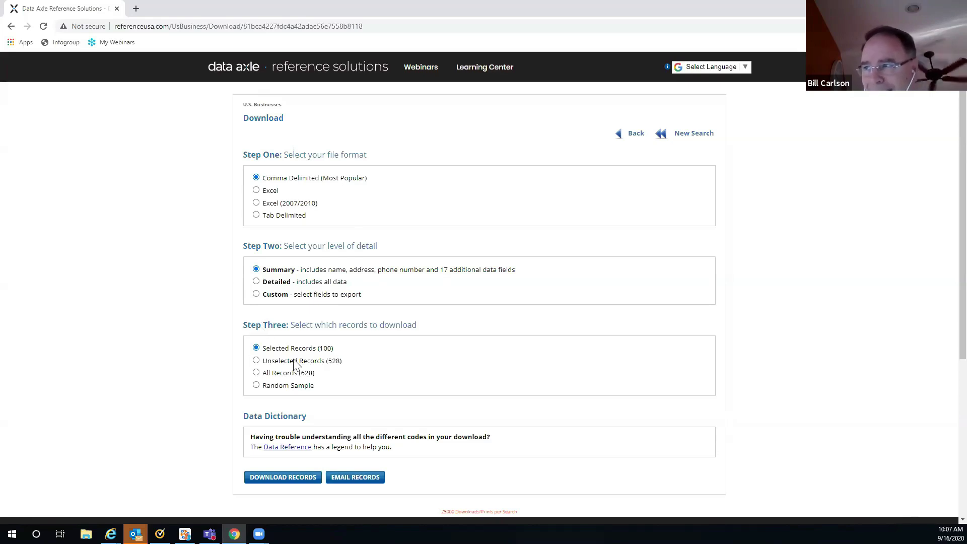
{"action": "left_click", "coordinate": [285, 483]}
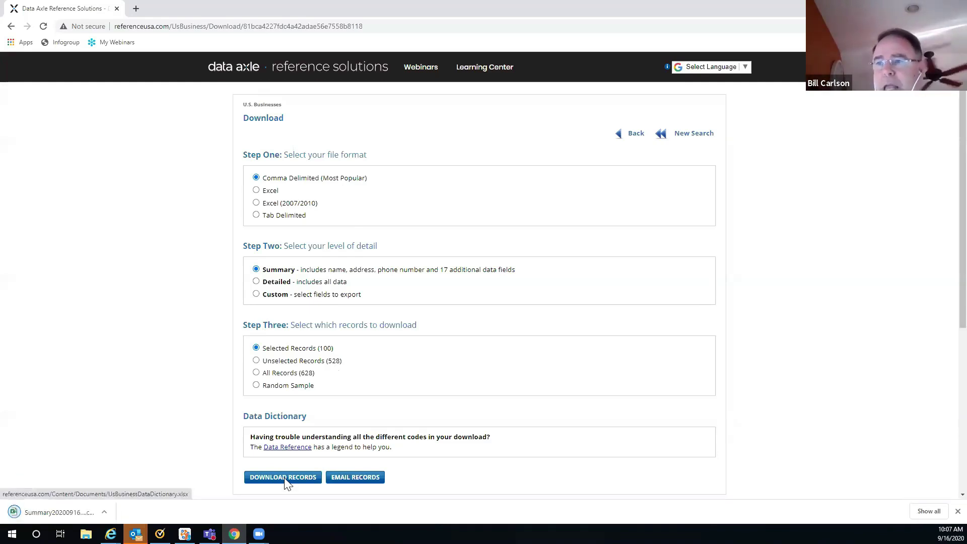
Step: Open the downloaded summary file in Excel and select the entire worksheet
{"action": "left_click", "coordinate": [71, 511]}
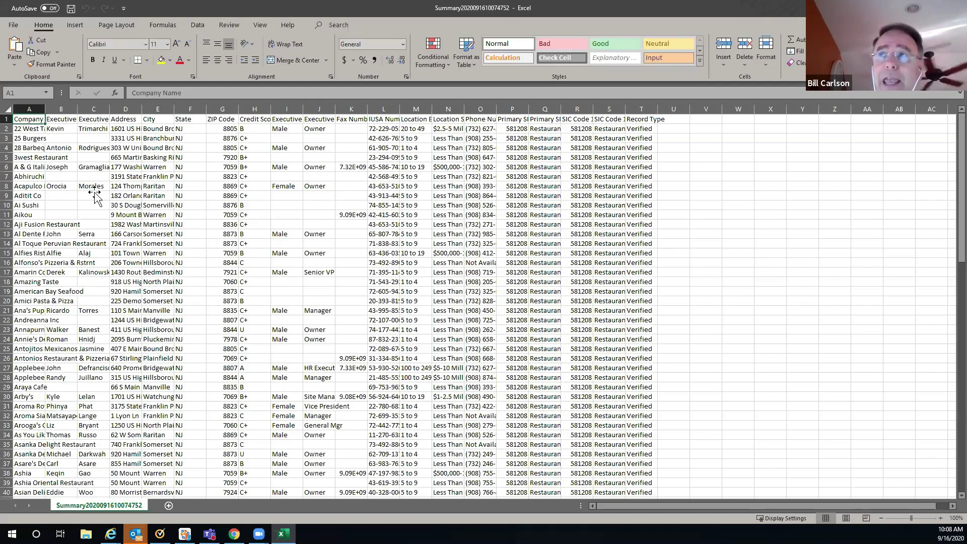
{"action": "left_click", "coordinate": [6, 107]}
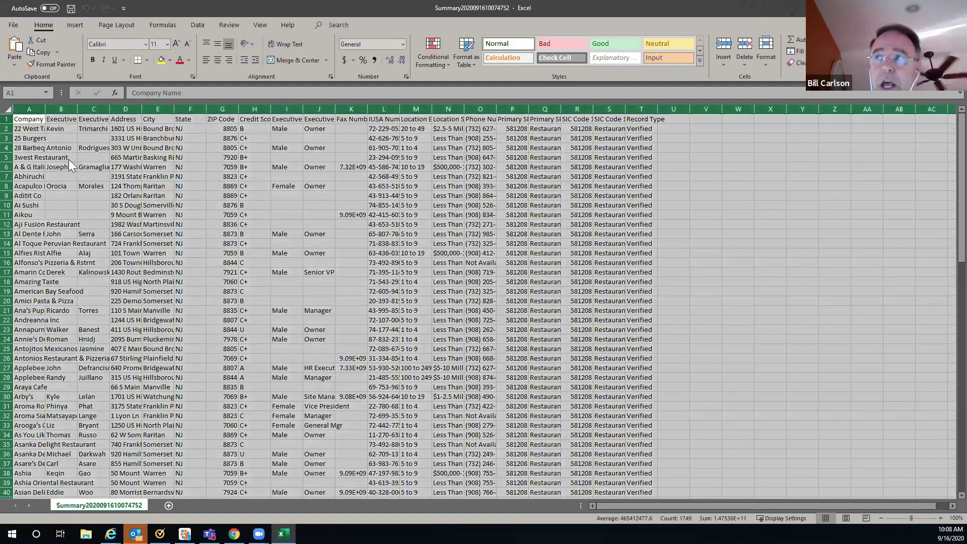
{"action": "right_click", "coordinate": [68, 159]}
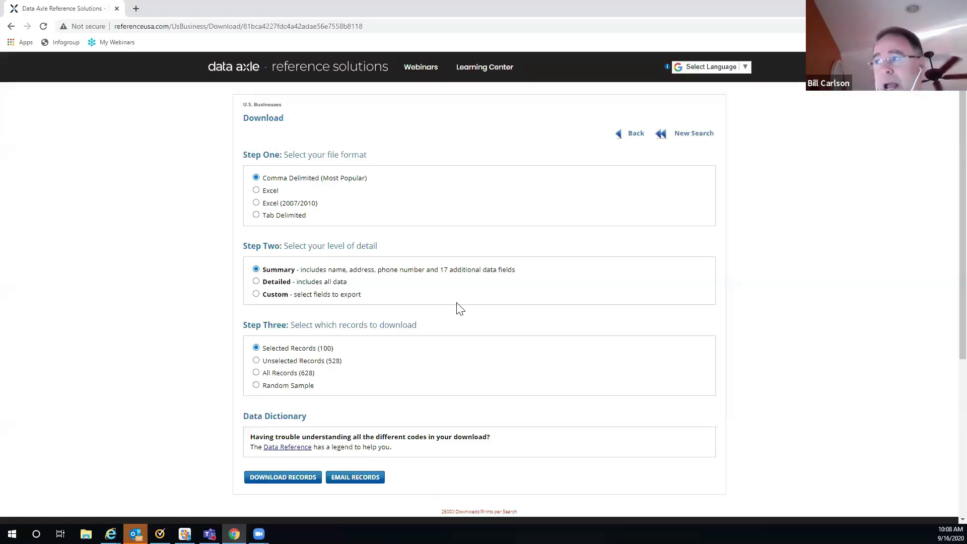
Step: Leave the download options, reopen the search criteria for revision and view the results again with the same criteria
{"action": "left_click", "coordinate": [634, 141]}
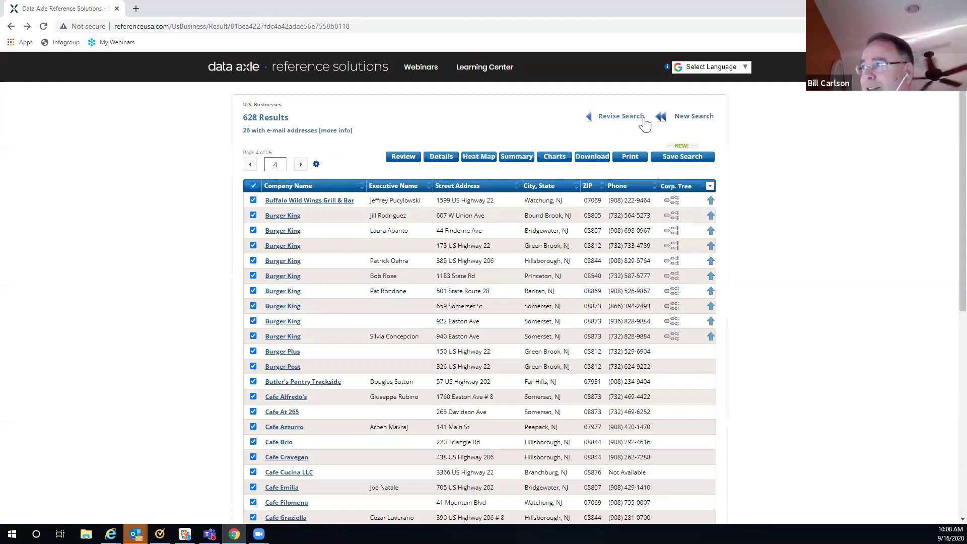
{"action": "left_click", "coordinate": [612, 122]}
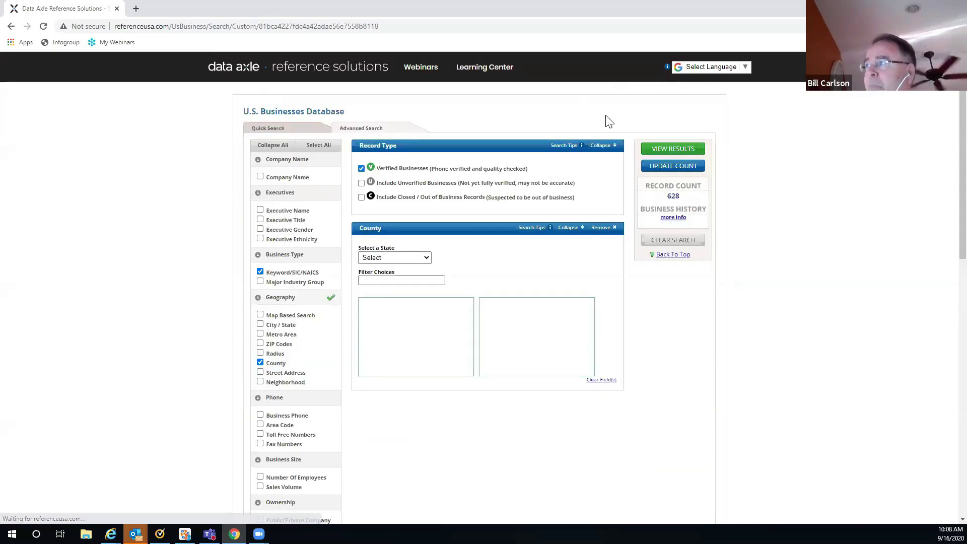
{"action": "left_click", "coordinate": [673, 156]}
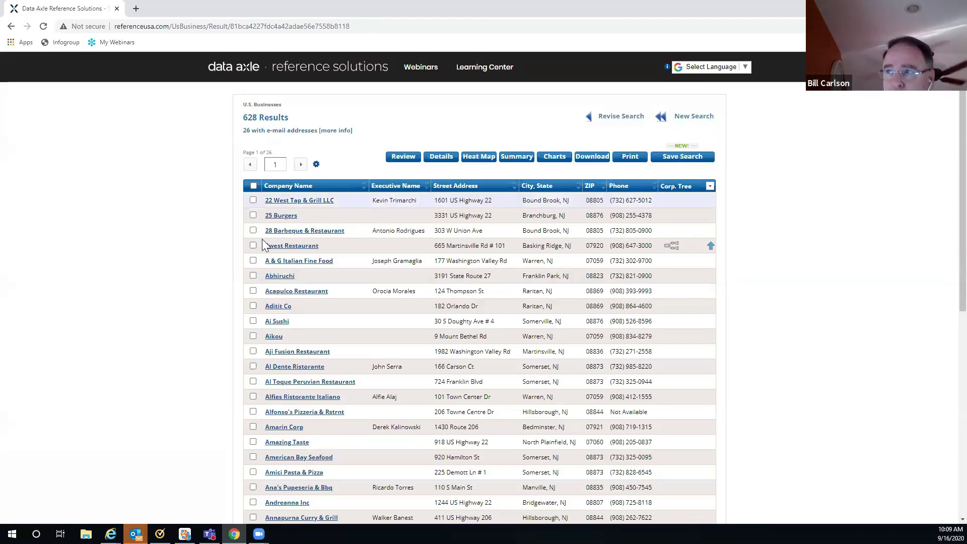
Step: Select all records on pages 5 and 6 of the results list
{"action": "left_click", "coordinate": [278, 164]}
{"action": "type", "text": "3"}
{"action": "key", "text": "Return"}
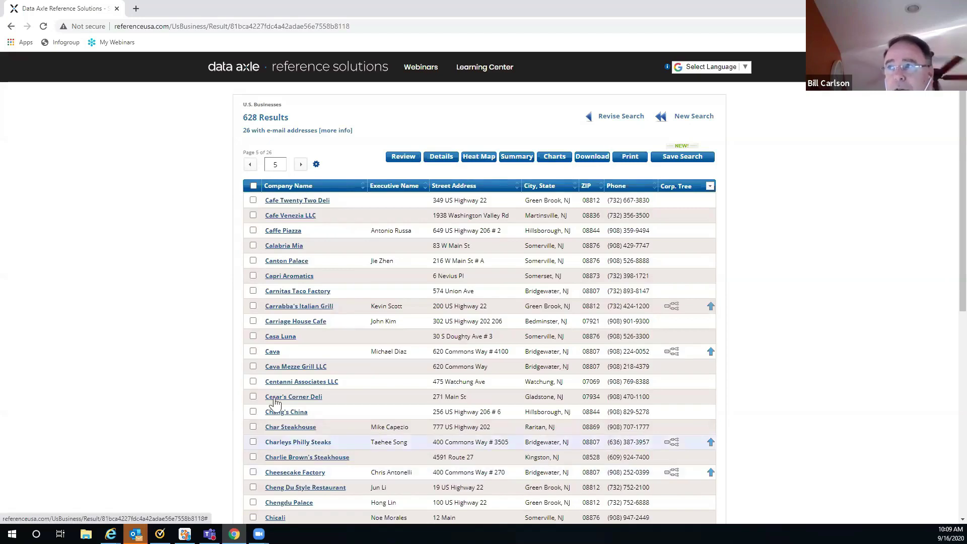
{"action": "left_click", "coordinate": [253, 187]}
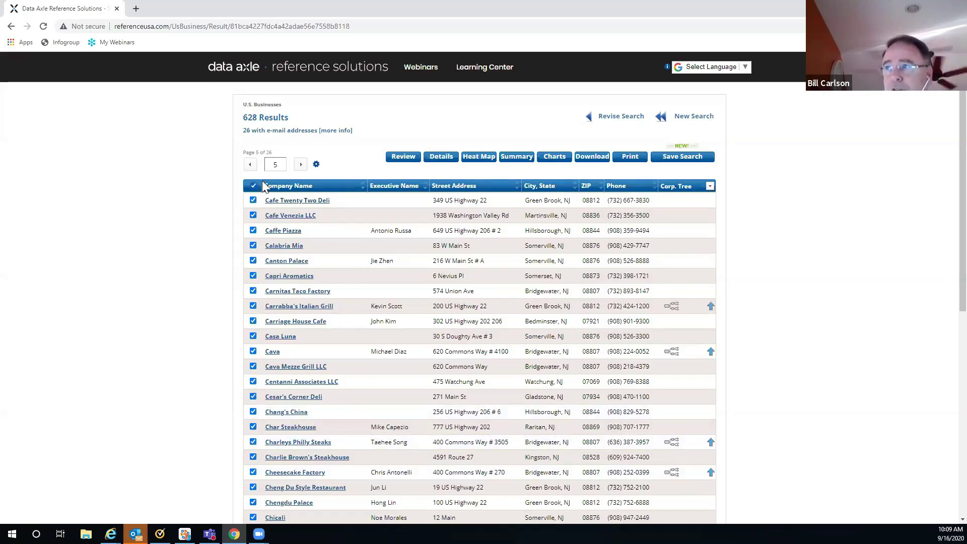
{"action": "left_click", "coordinate": [299, 165]}
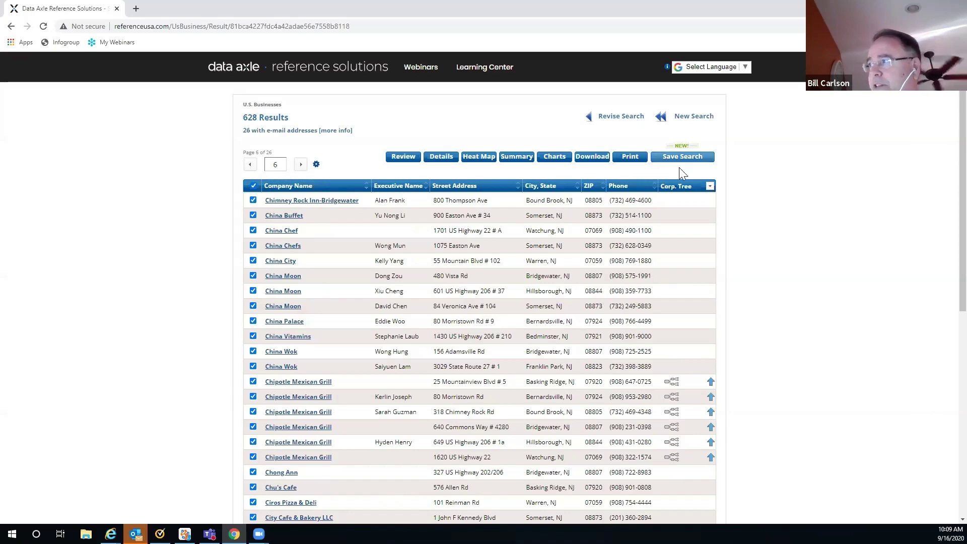
Step: Revise the search and add a Company Name criterion for Burgerfi
{"action": "left_click", "coordinate": [613, 120]}
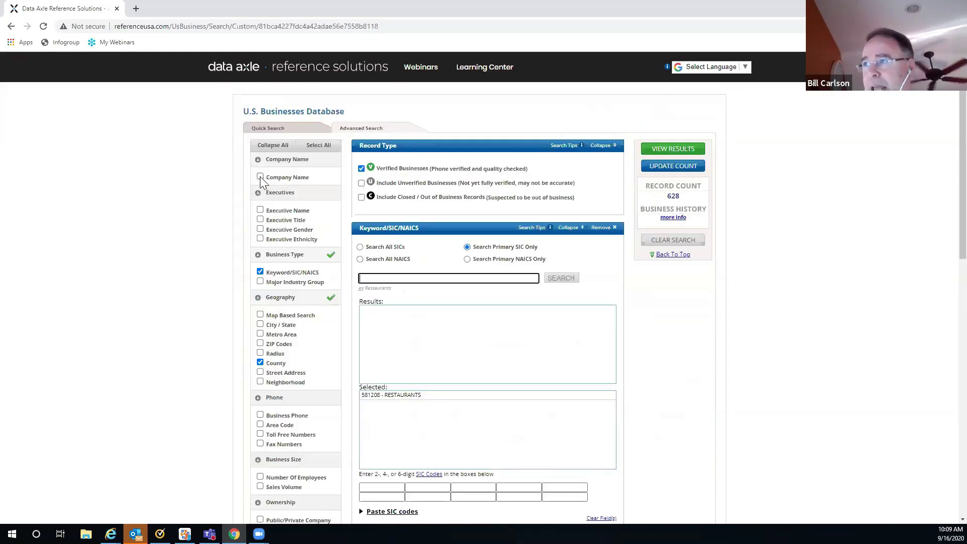
{"action": "left_click", "coordinate": [261, 177]}
{"action": "left_click", "coordinate": [363, 257]}
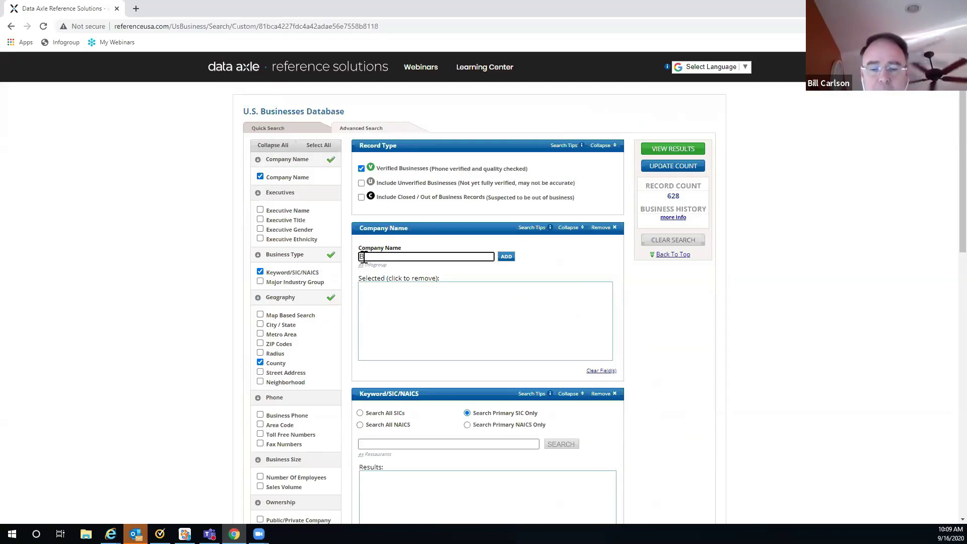
{"action": "type", "text": "Burger"}
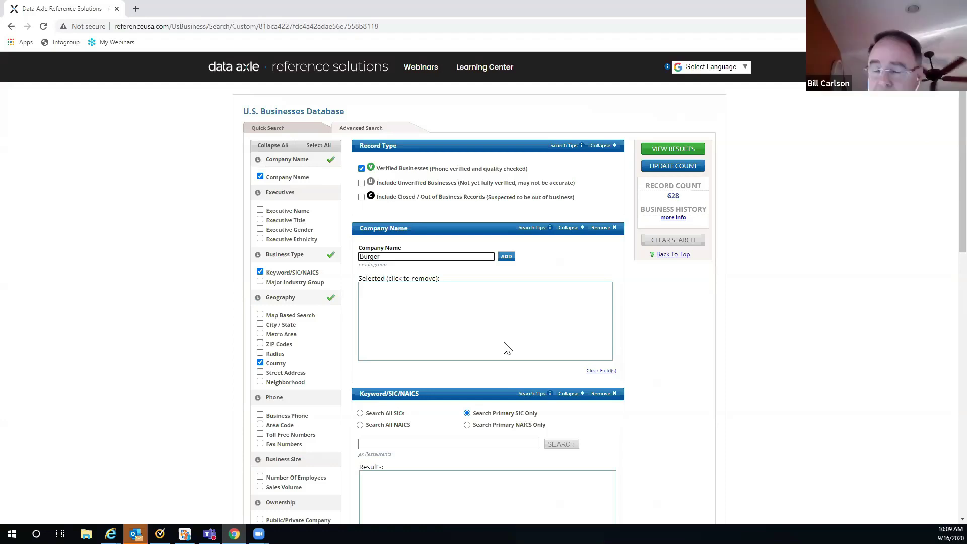
{"action": "type", "text": "fi"}
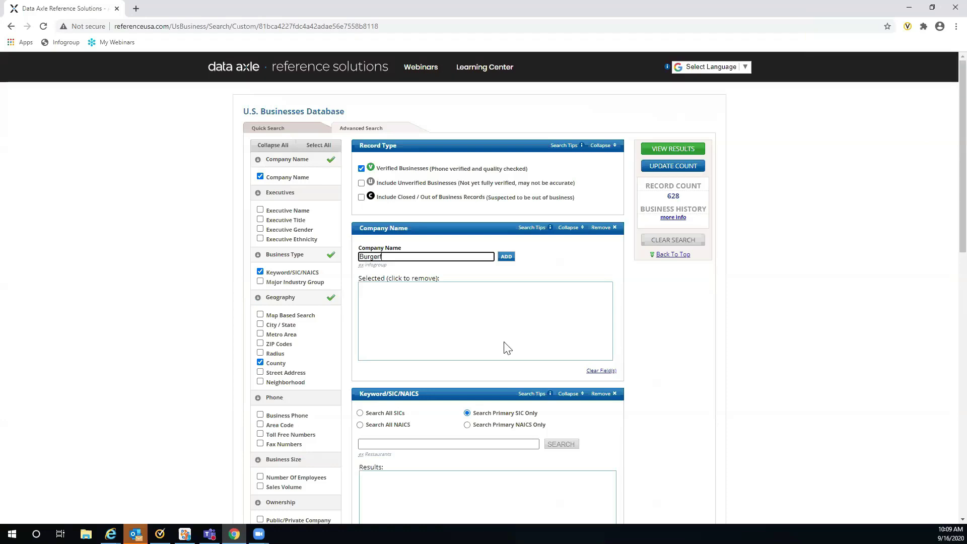
{"action": "left_click", "coordinate": [506, 256]}
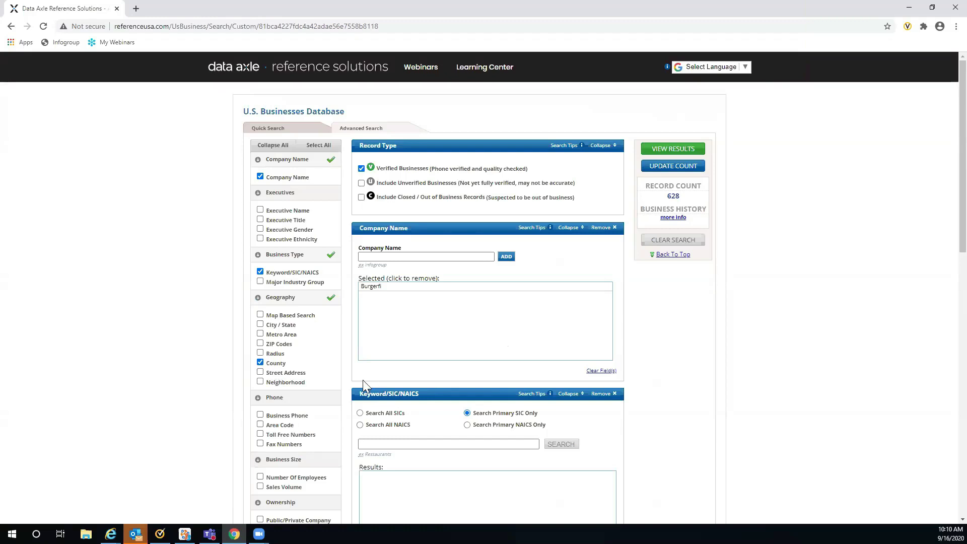
Step: Remove the County criterion for Somerset, NJ from the search
{"action": "scroll", "coordinate": [337, 388], "scroll_direction": "down", "scroll_amount": 1}
{"action": "scroll", "coordinate": [337, 388], "scroll_direction": "down", "scroll_amount": 1}
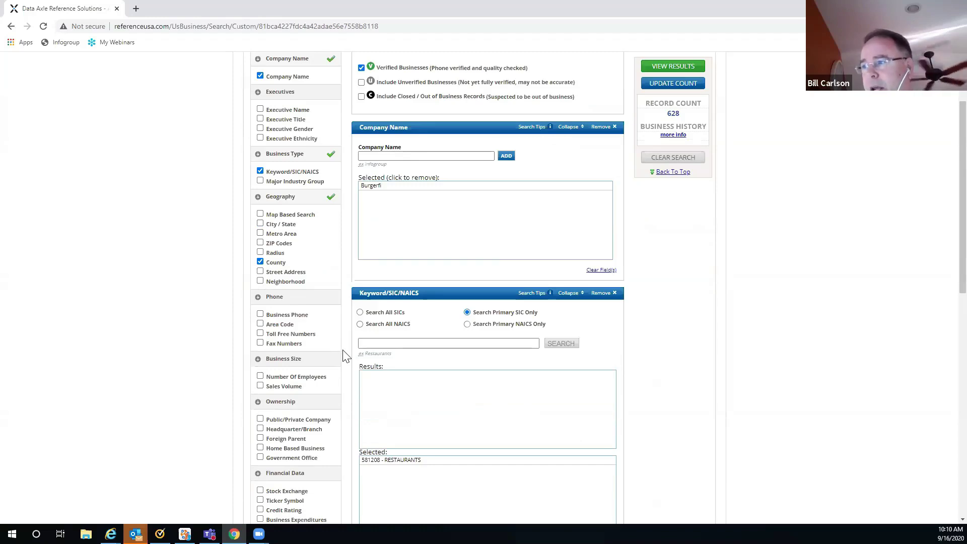
{"action": "scroll", "coordinate": [346, 355], "scroll_direction": "down", "scroll_amount": 1}
{"action": "scroll", "coordinate": [345, 356], "scroll_direction": "down", "scroll_amount": 5}
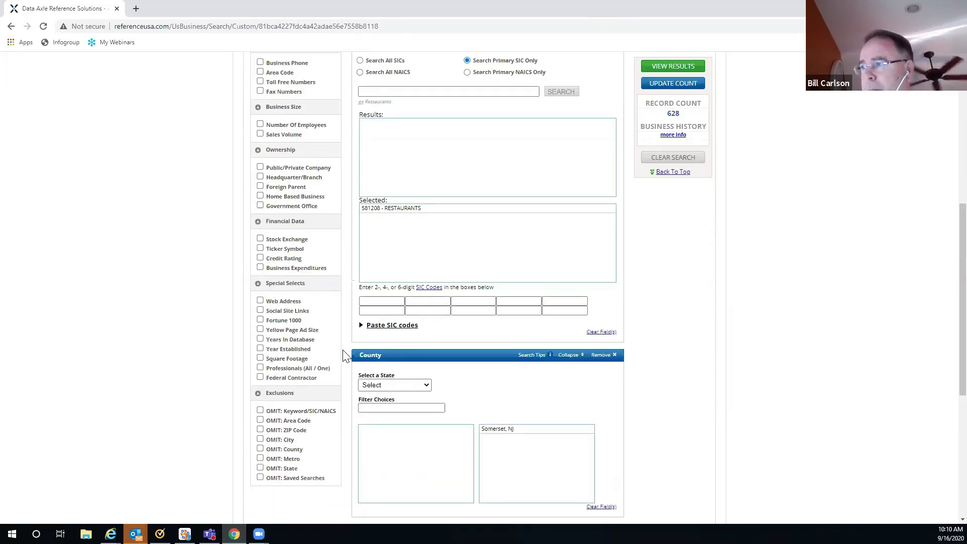
{"action": "left_click", "coordinate": [429, 336]}
{"action": "mouse_move", "coordinate": [424, 364]}
{"action": "left_mouse_down"}
{"action": "mouse_move", "coordinate": [429, 387]}
{"action": "mouse_move", "coordinate": [427, 352]}
{"action": "left_mouse_up"}
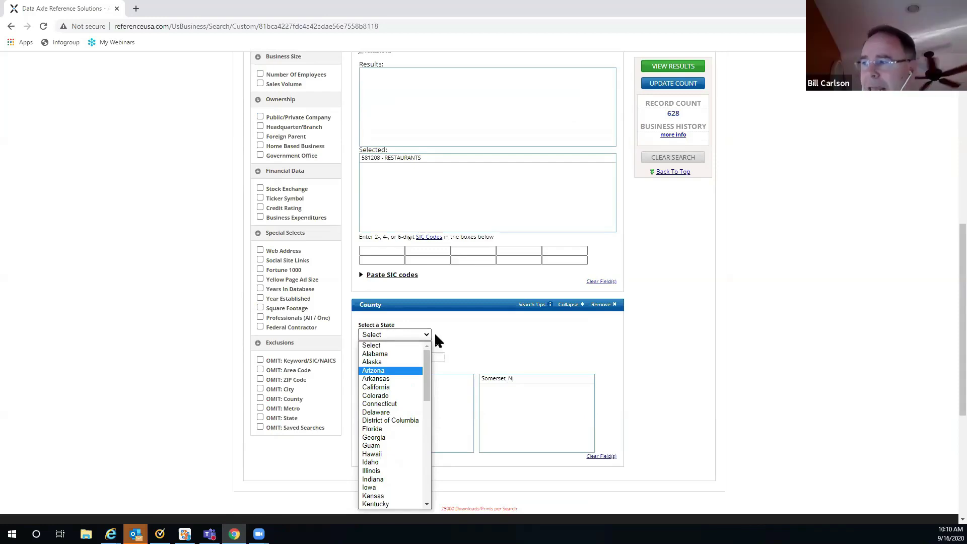
{"action": "left_click", "coordinate": [599, 309]}
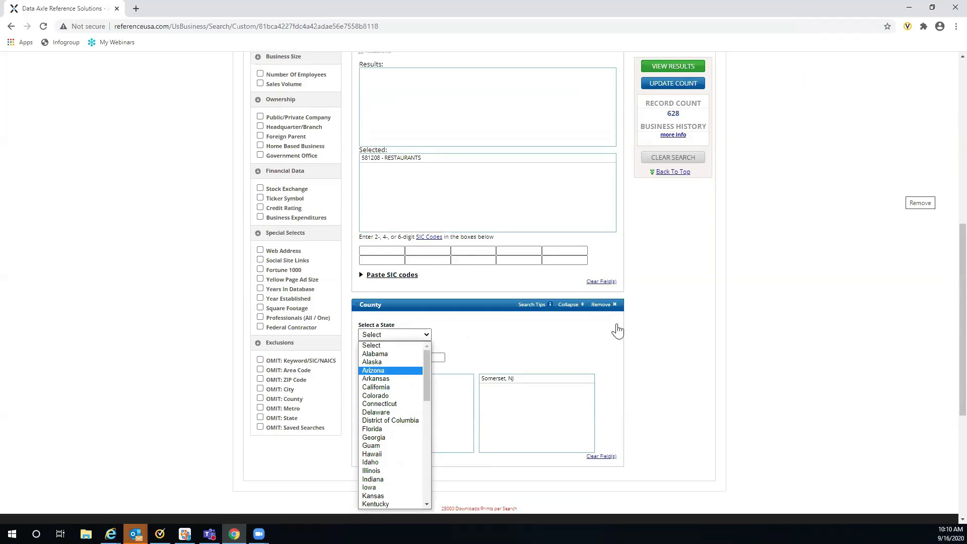
Step: Add an empty County criterion under Geography in place of City / State
{"action": "scroll", "coordinate": [334, 280], "scroll_direction": "up", "scroll_amount": 1}
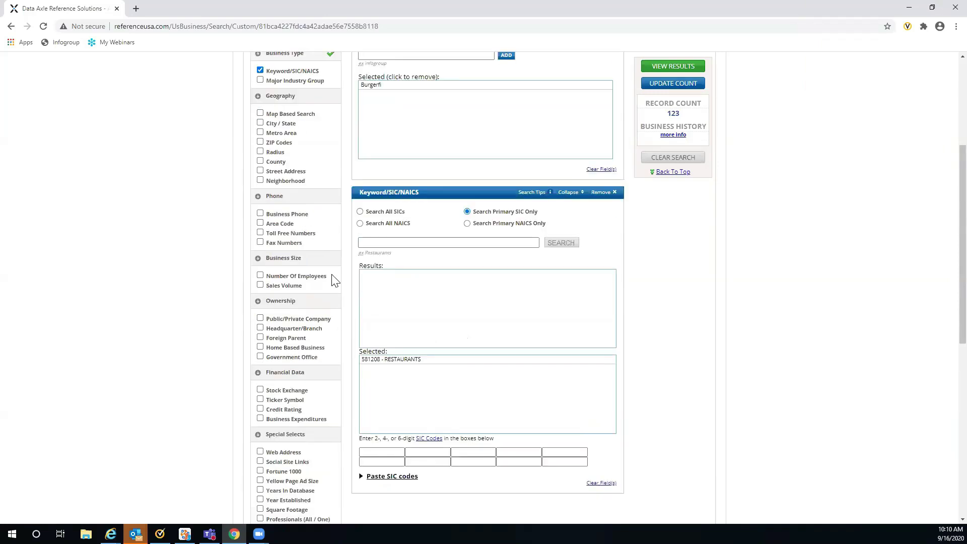
{"action": "scroll", "coordinate": [335, 268], "scroll_direction": "up", "scroll_amount": 2}
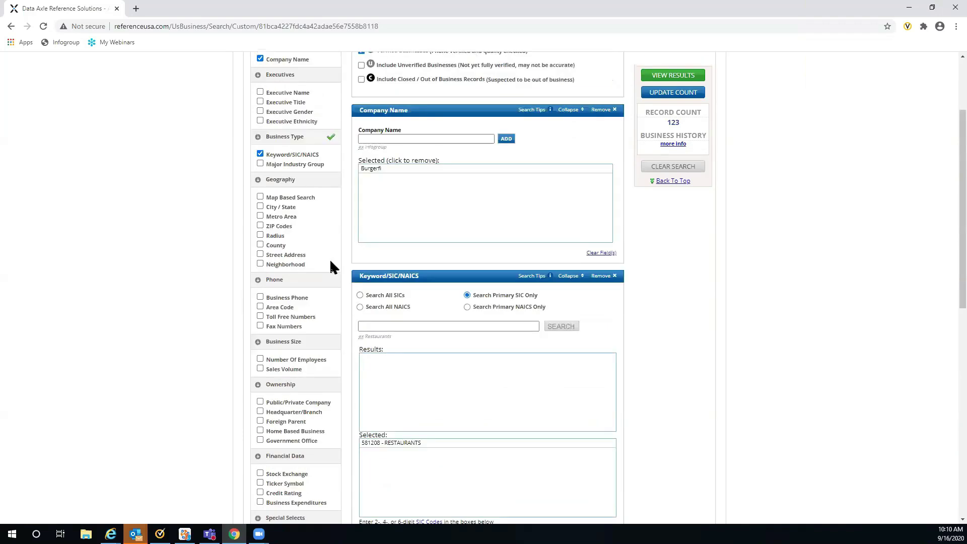
{"action": "scroll", "coordinate": [259, 222], "scroll_direction": "up", "scroll_amount": 1}
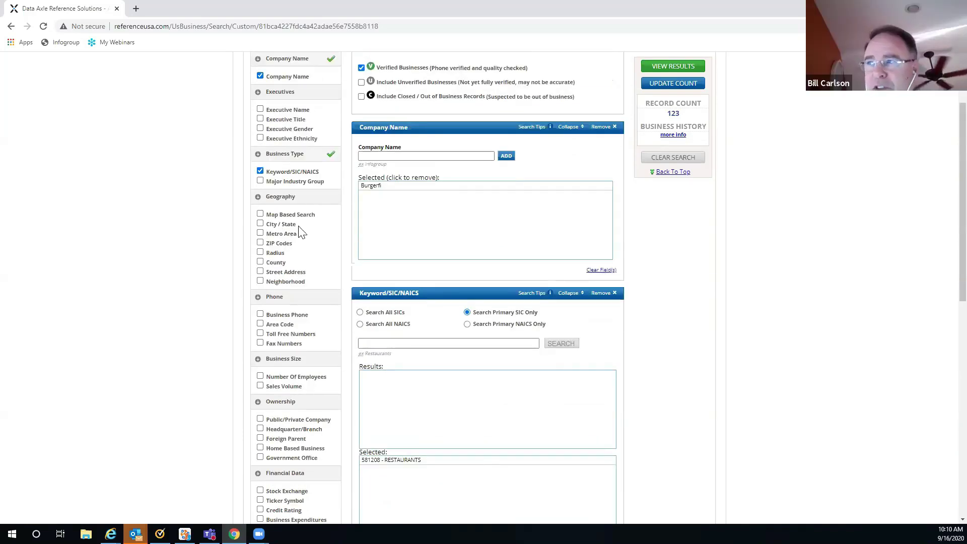
{"action": "left_click", "coordinate": [260, 223]}
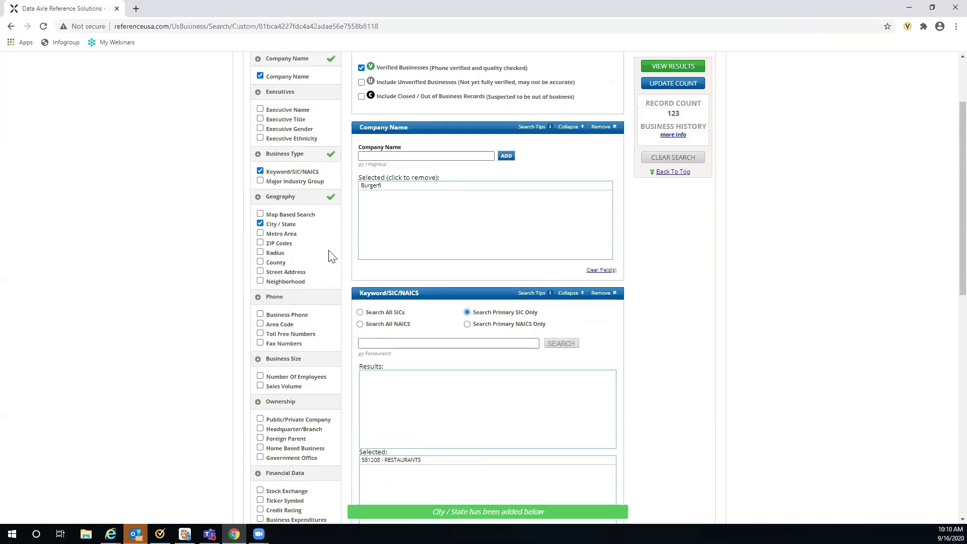
{"action": "left_click", "coordinate": [259, 262]}
{"action": "scroll", "coordinate": [717, 289], "scroll_direction": "down", "scroll_amount": 8}
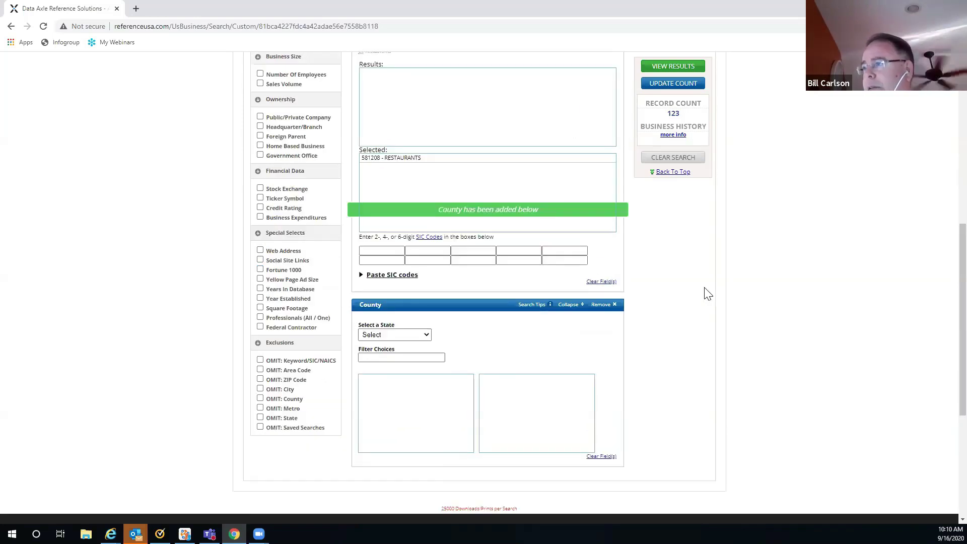
Step: Set the county criterion to Hudson in New Jersey, filtering the county choices by "Hud"
{"action": "left_click", "coordinate": [427, 234]}
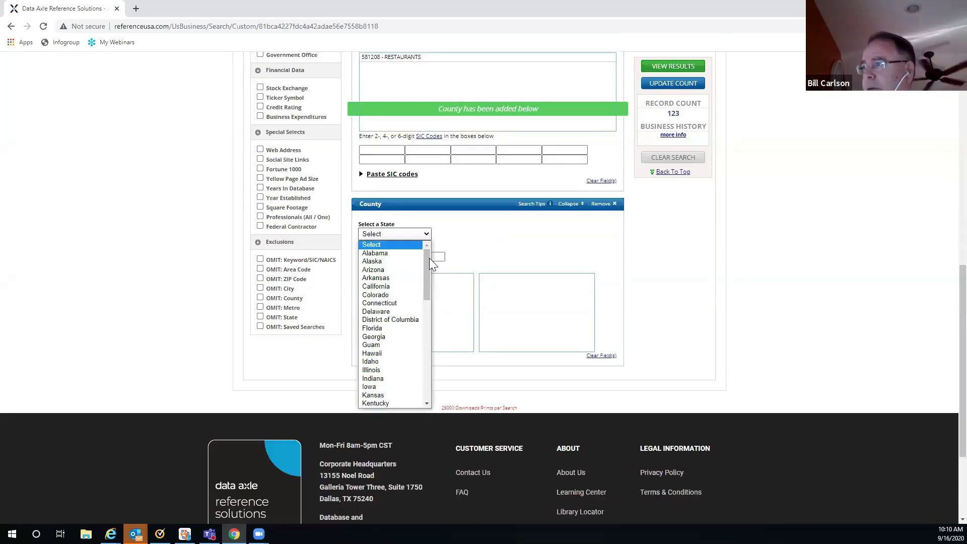
{"action": "left_click_drag", "start_coordinate": [426, 262], "coordinate": [424, 312]}
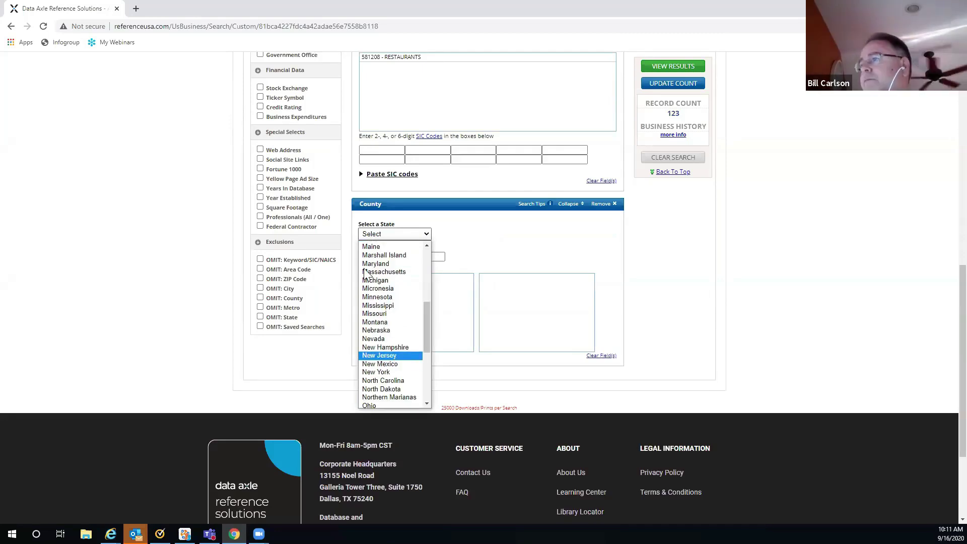
{"action": "left_click", "coordinate": [394, 364]}
{"action": "left_click", "coordinate": [369, 258]}
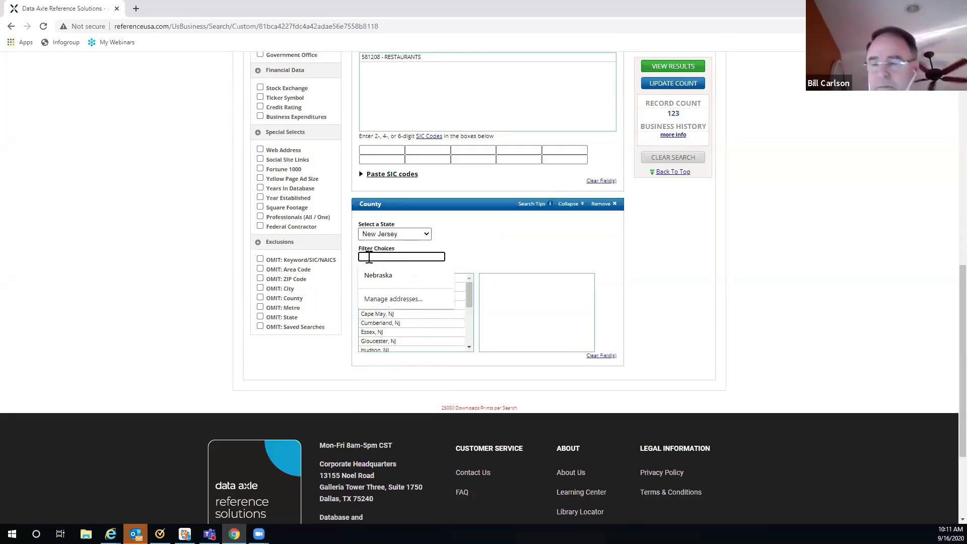
{"action": "type", "text": "Hud"}
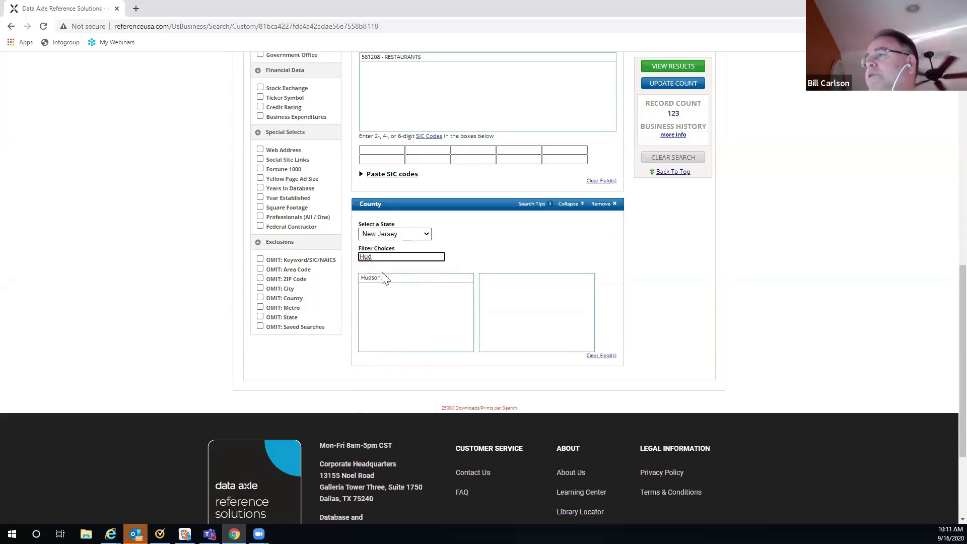
{"action": "left_click", "coordinate": [403, 278]}
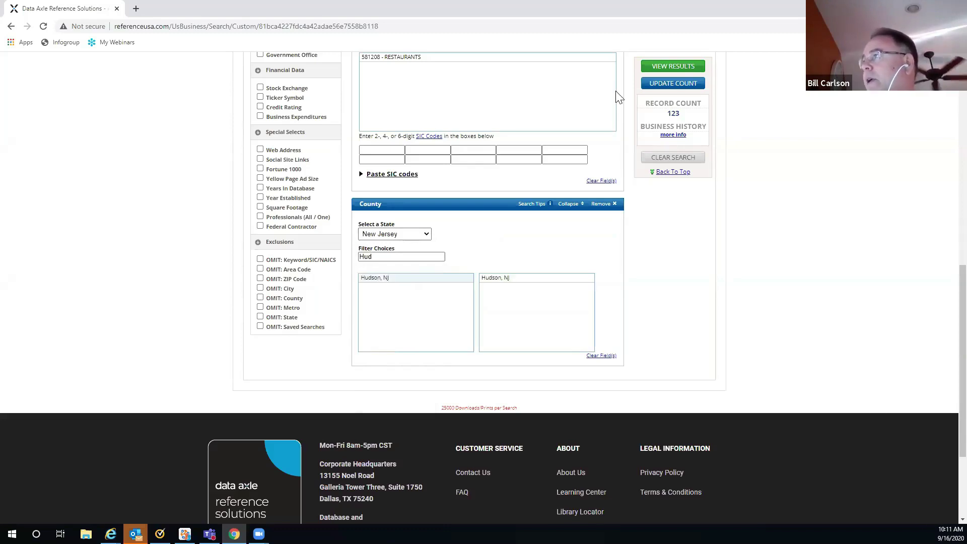
Step: Update the record count, view the results and open the Burger Fi record in Secaucus, NJ
{"action": "left_click", "coordinate": [673, 85]}
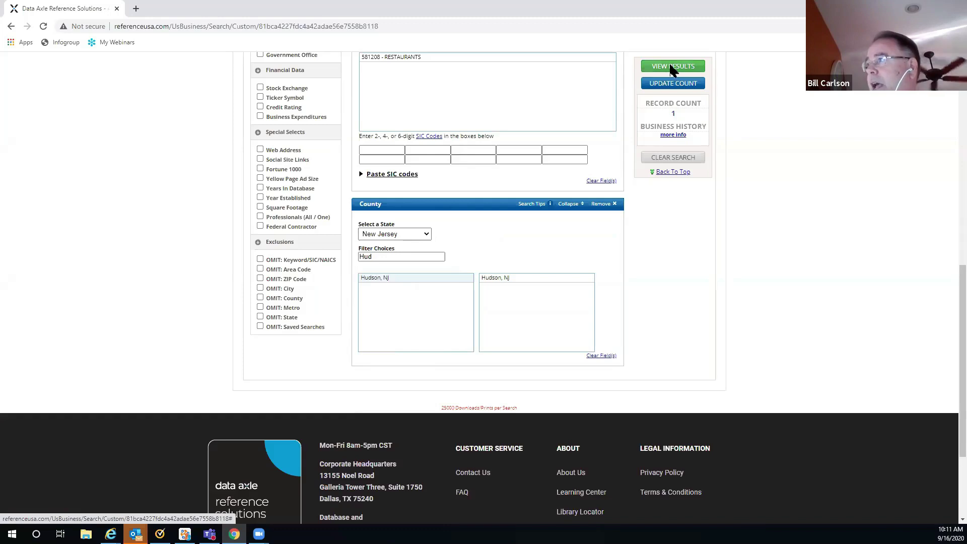
{"action": "left_click", "coordinate": [671, 67]}
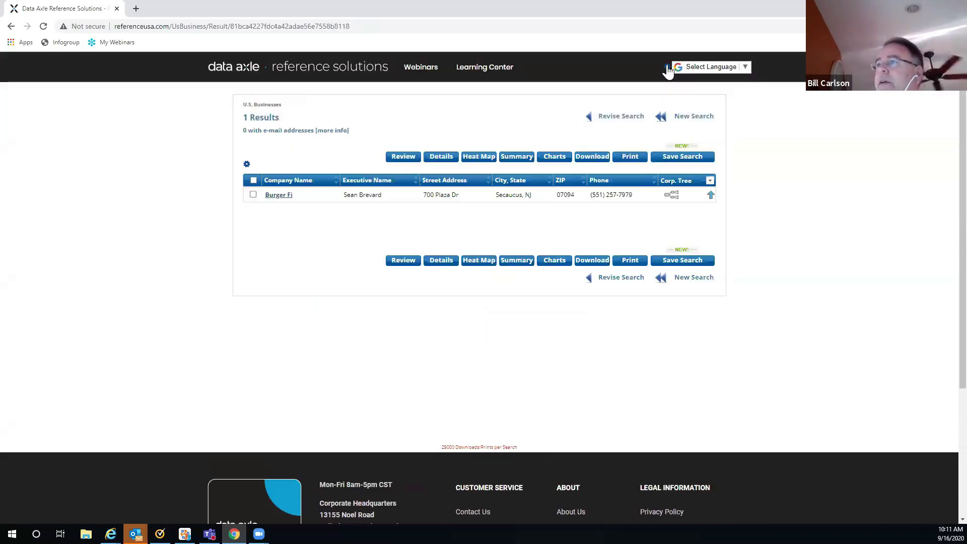
{"action": "left_click", "coordinate": [278, 197]}
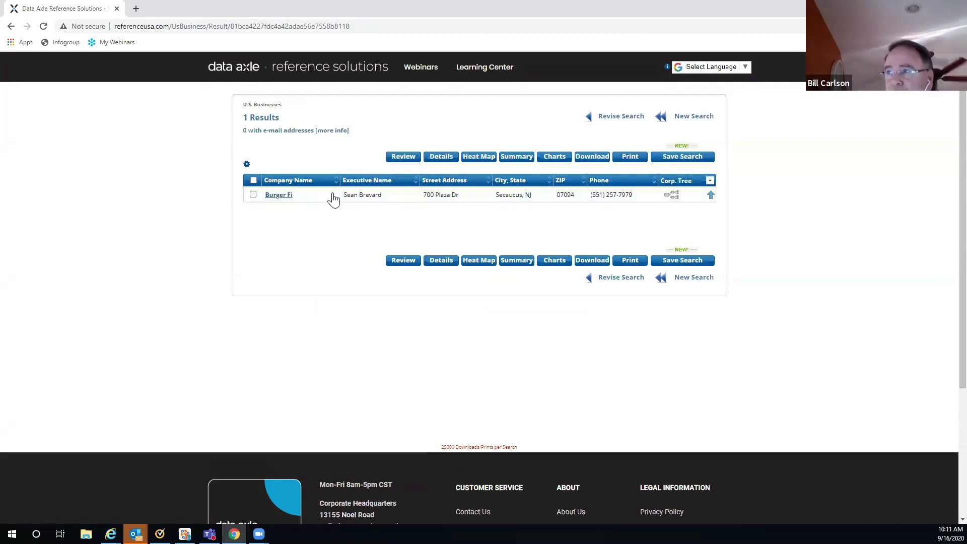
{"action": "left_click", "coordinate": [280, 196]}
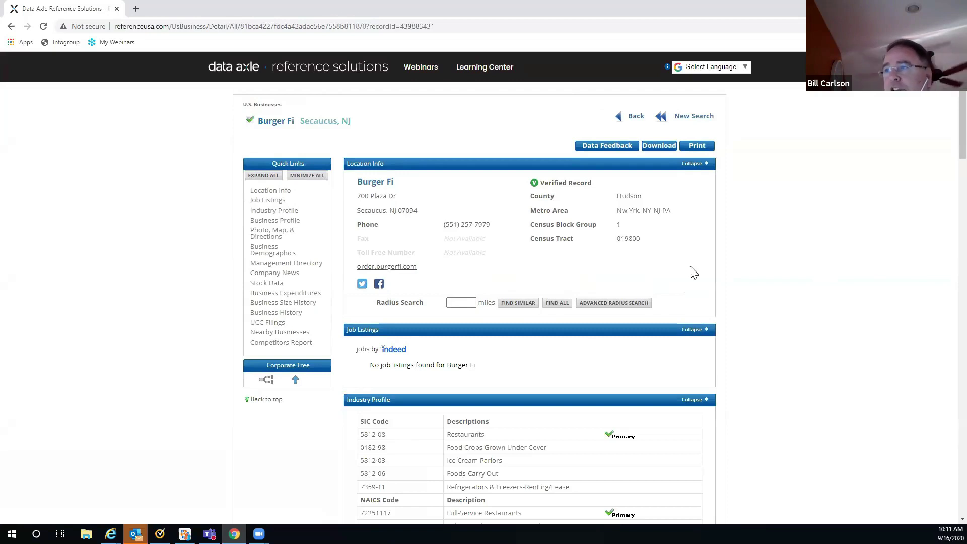
Step: Examine the Burger Fi record's management directory, business expenditures, demographics and industry profile
{"action": "scroll", "coordinate": [690, 270], "scroll_direction": "down", "scroll_amount": 1}
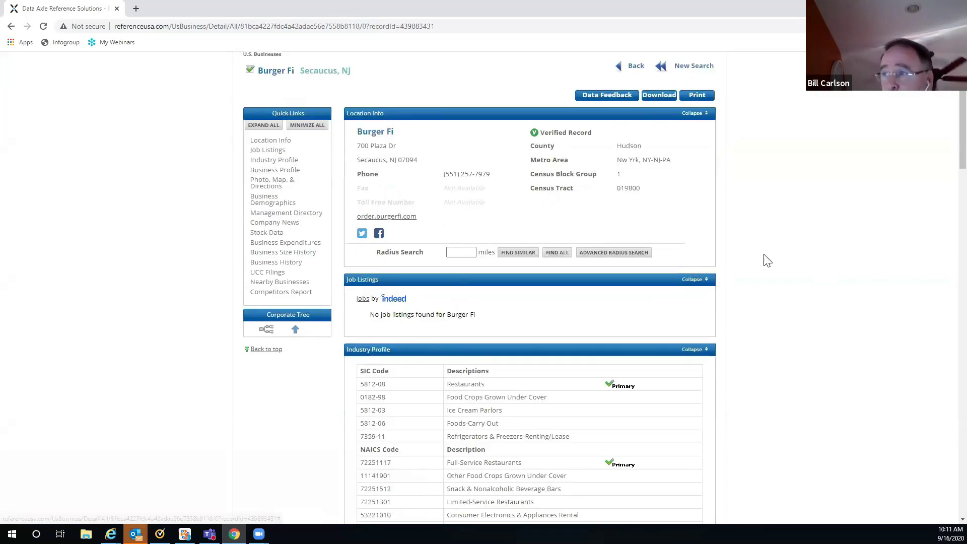
{"action": "left_click", "coordinate": [281, 214]}
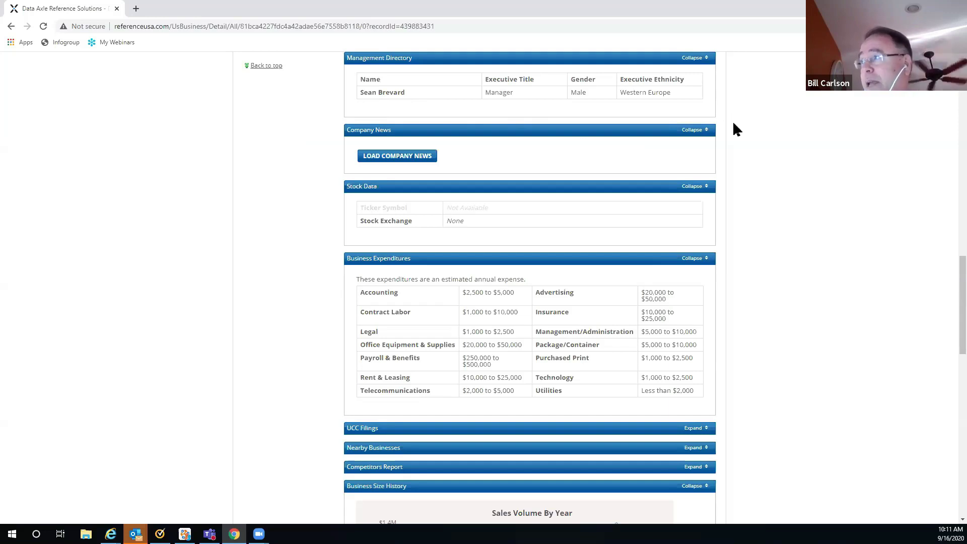
{"action": "scroll", "coordinate": [821, 125], "scroll_direction": "up", "scroll_amount": 4}
{"action": "scroll", "coordinate": [821, 125], "scroll_direction": "up", "scroll_amount": 7}
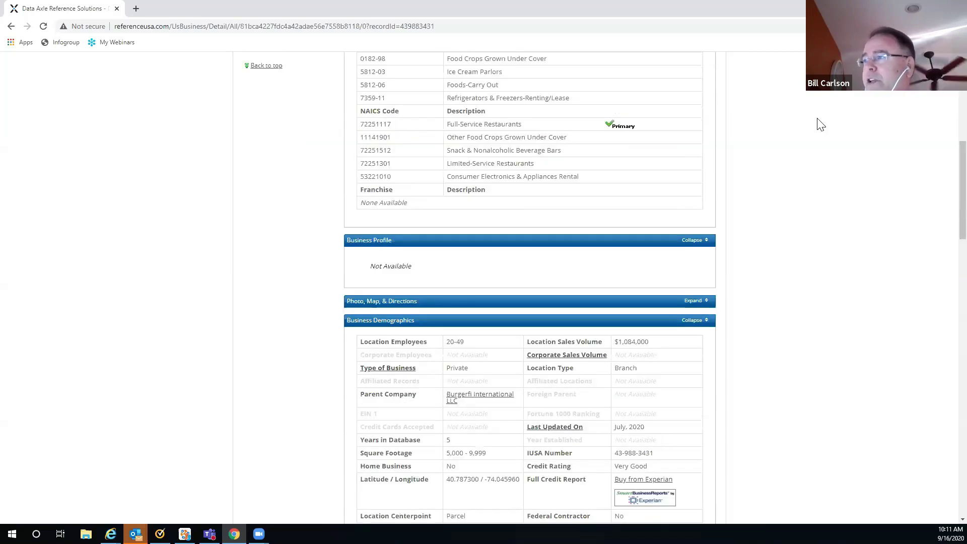
{"action": "scroll", "coordinate": [821, 125], "scroll_direction": "down", "scroll_amount": 2}
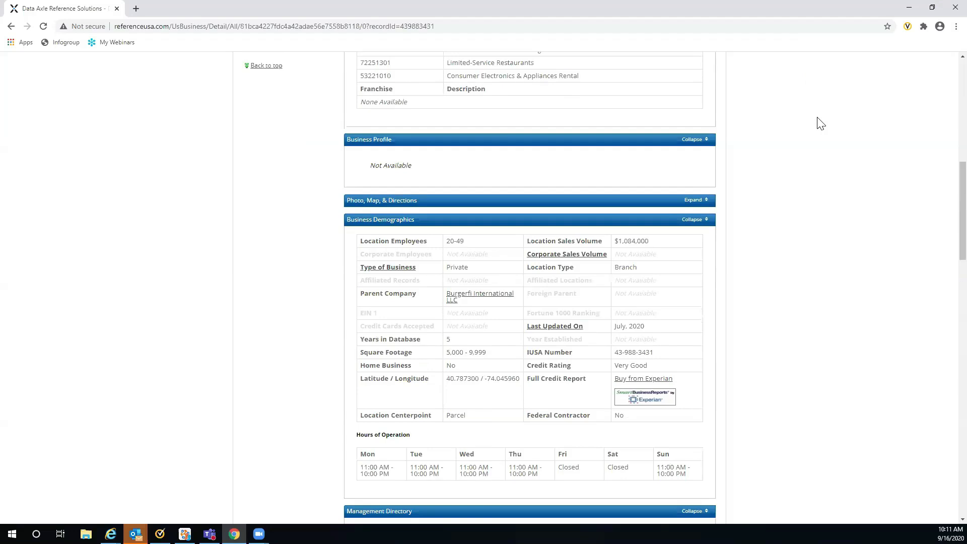
{"action": "scroll", "coordinate": [821, 125], "scroll_direction": "up", "scroll_amount": 5}
{"action": "scroll", "coordinate": [431, 124], "scroll_direction": "up", "scroll_amount": 2}
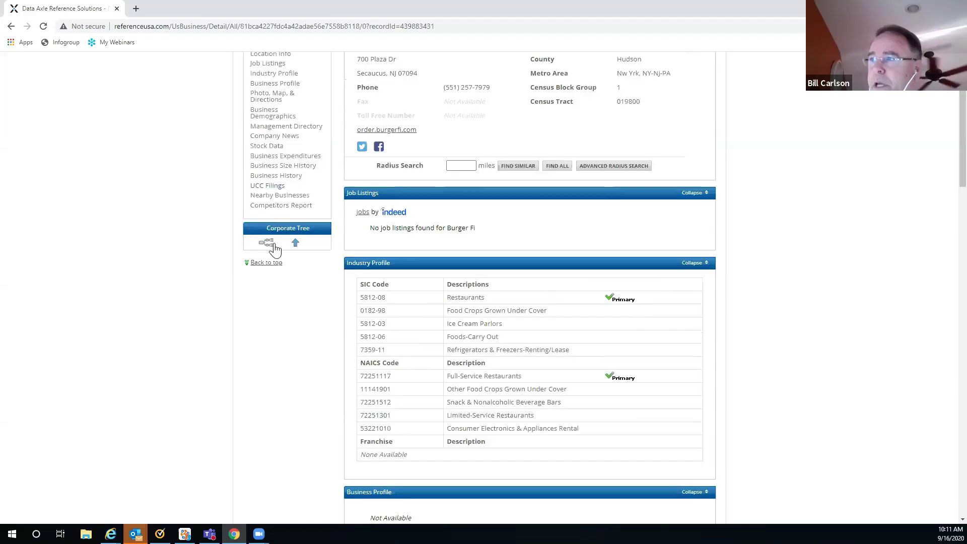
Step: Open the corporate tree of the Burger Fi record and look through the parent company's branches
{"action": "left_click", "coordinate": [266, 246]}
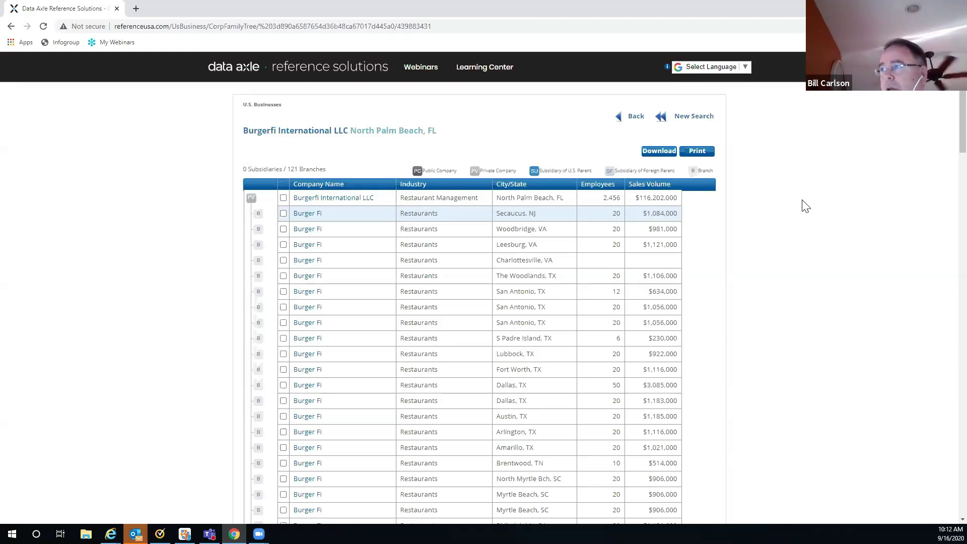
{"action": "scroll", "coordinate": [805, 206], "scroll_direction": "down", "scroll_amount": 1}
{"action": "scroll", "coordinate": [805, 206], "scroll_direction": "down", "scroll_amount": 1}
{"action": "scroll", "coordinate": [802, 205], "scroll_direction": "up", "scroll_amount": 1}
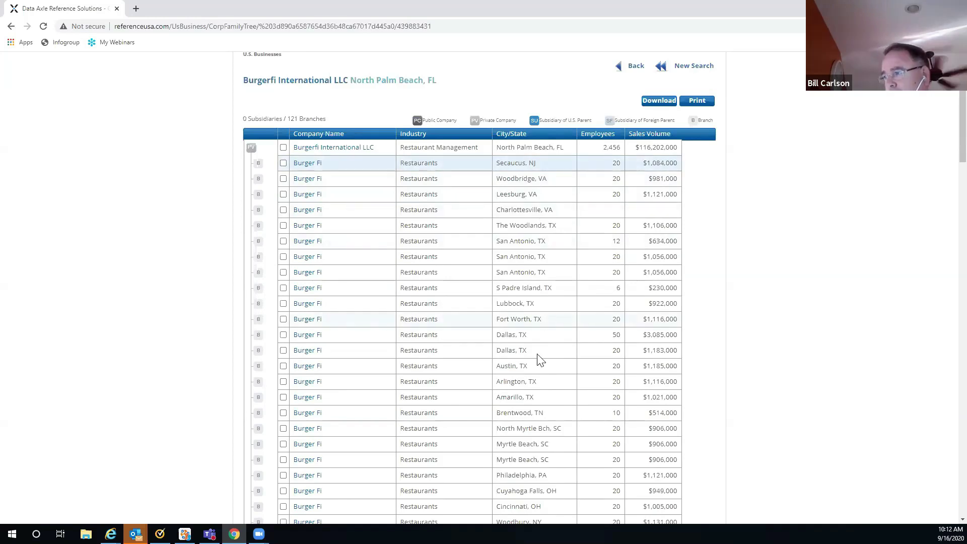
{"action": "scroll", "coordinate": [539, 359], "scroll_direction": "down", "scroll_amount": 2}
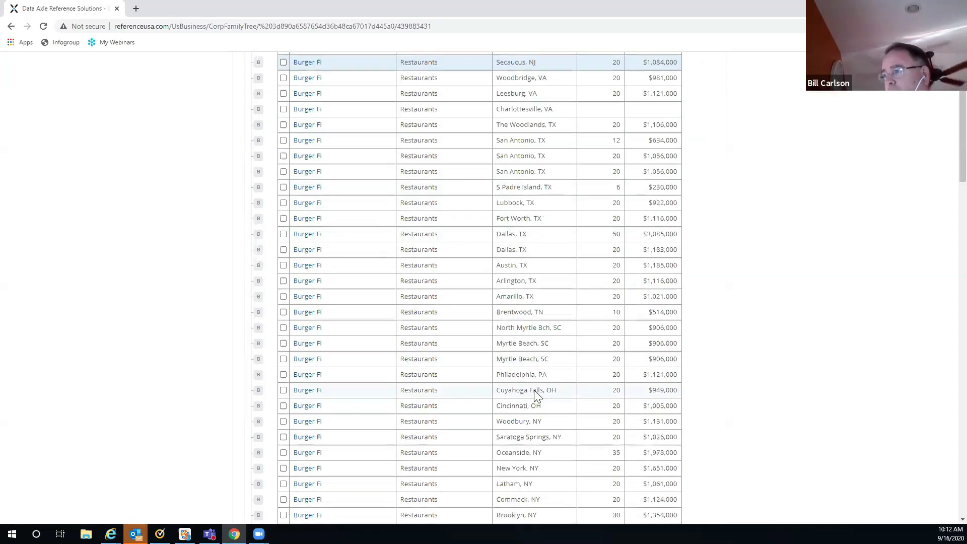
{"action": "scroll", "coordinate": [537, 397], "scroll_direction": "down", "scroll_amount": 2}
{"action": "scroll", "coordinate": [538, 396], "scroll_direction": "down", "scroll_amount": 1}
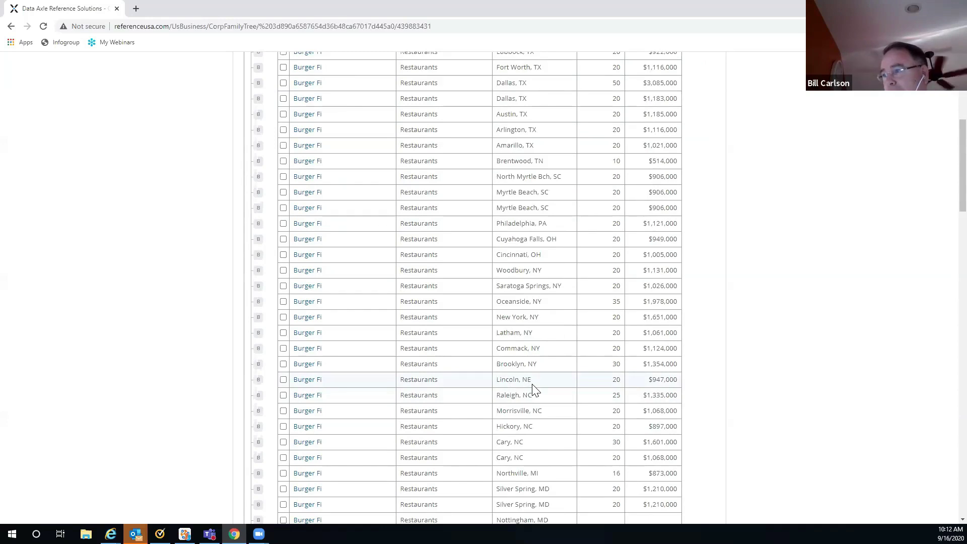
Step: Look through the Burger Fi branch locations in the corporate tree, from the Texas branches down to the Florida ones
{"action": "scroll", "coordinate": [534, 390], "scroll_direction": "down", "scroll_amount": 2}
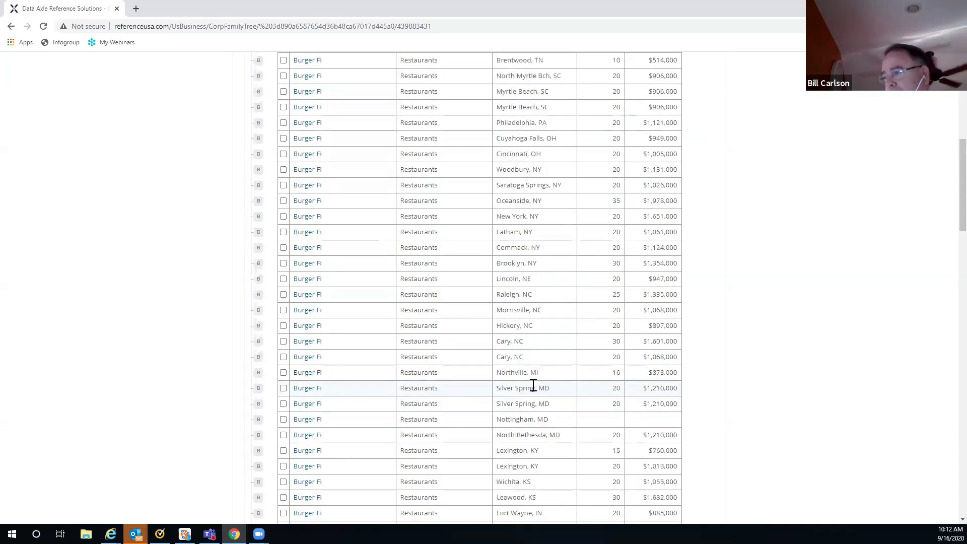
{"action": "scroll", "coordinate": [533, 385], "scroll_direction": "down", "scroll_amount": 2}
{"action": "scroll", "coordinate": [532, 387], "scroll_direction": "down", "scroll_amount": 1}
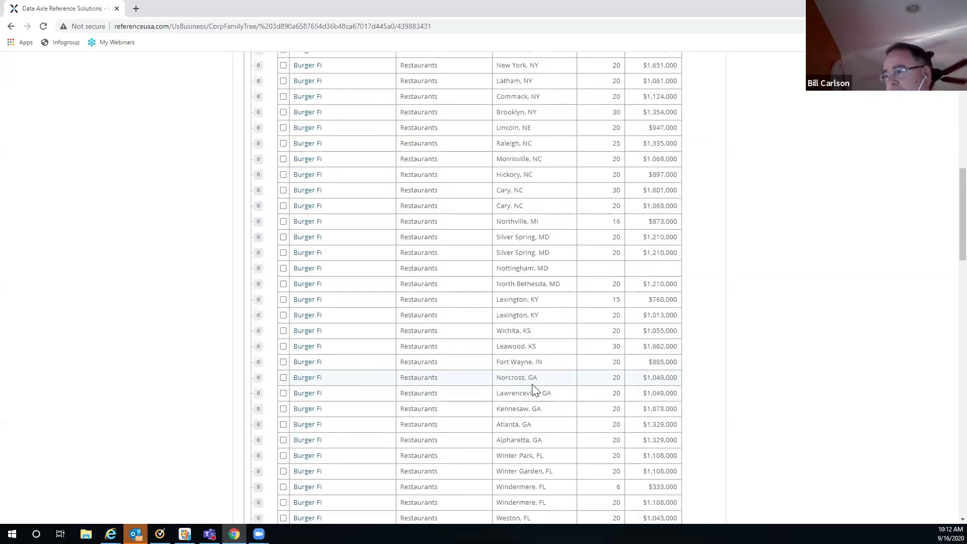
{"action": "scroll", "coordinate": [534, 390], "scroll_direction": "down", "scroll_amount": 2}
{"action": "scroll", "coordinate": [534, 390], "scroll_direction": "down", "scroll_amount": 2}
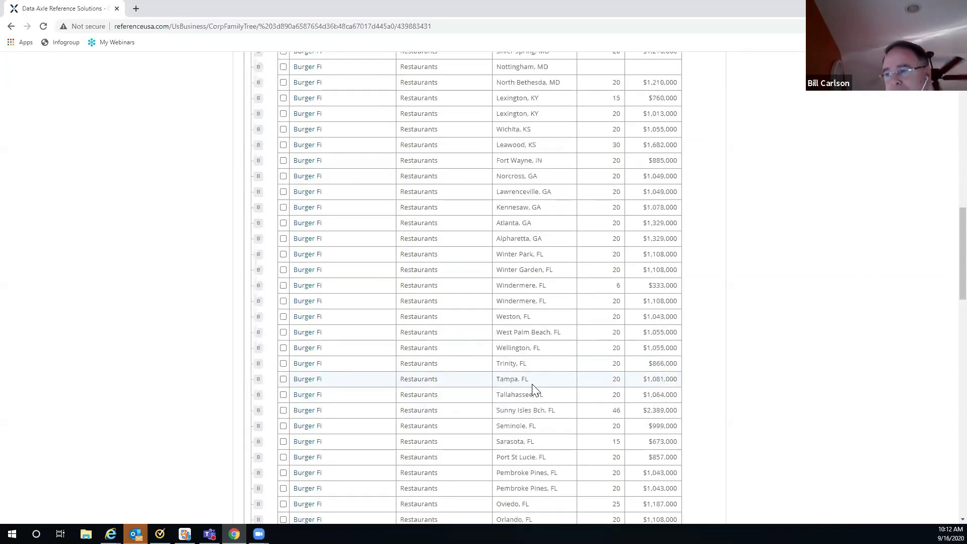
{"action": "scroll", "coordinate": [533, 387], "scroll_direction": "down", "scroll_amount": 2}
{"action": "scroll", "coordinate": [533, 385], "scroll_direction": "up", "scroll_amount": 3}
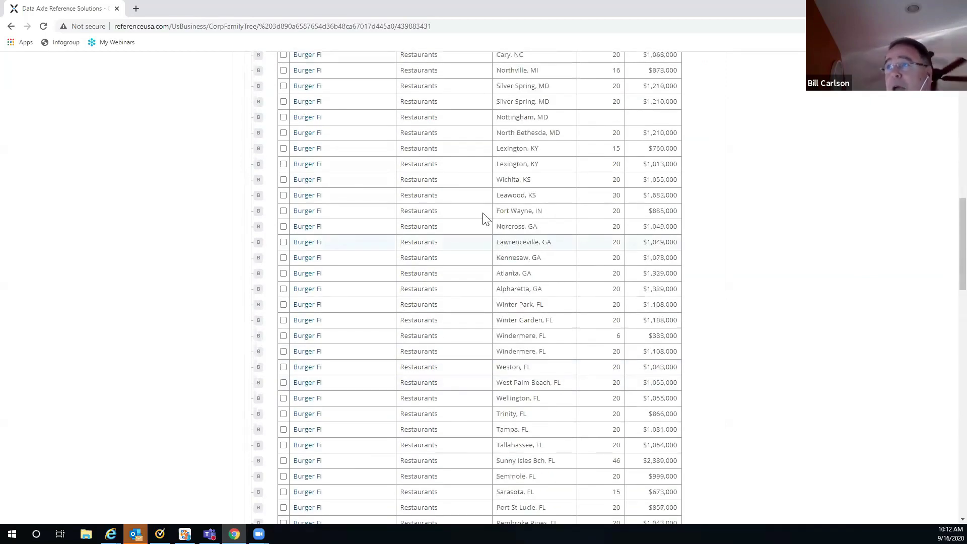
{"action": "scroll", "coordinate": [483, 217], "scroll_direction": "up", "scroll_amount": 15}
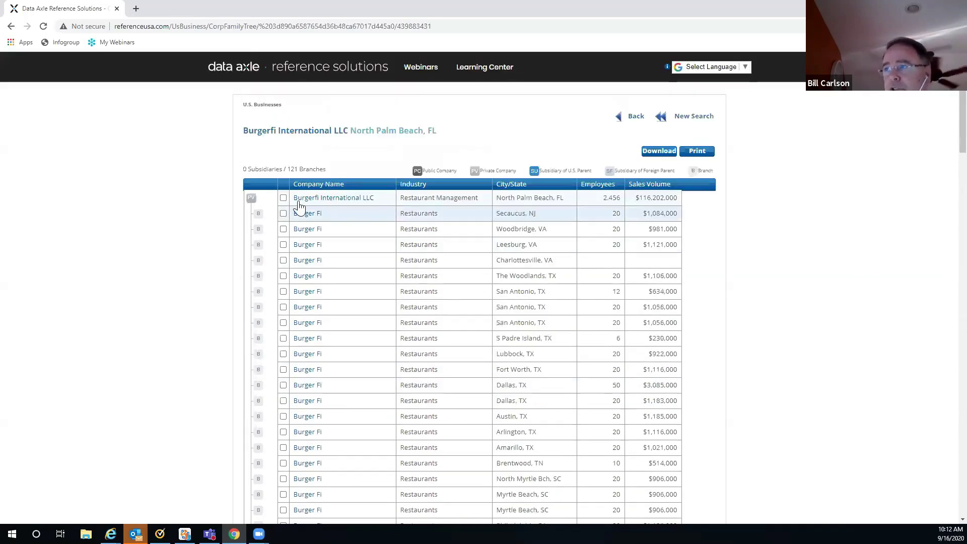
Step: Open the Burgerfi International LLC parent record from the corporate tree and examine its management directory
{"action": "left_click", "coordinate": [344, 204]}
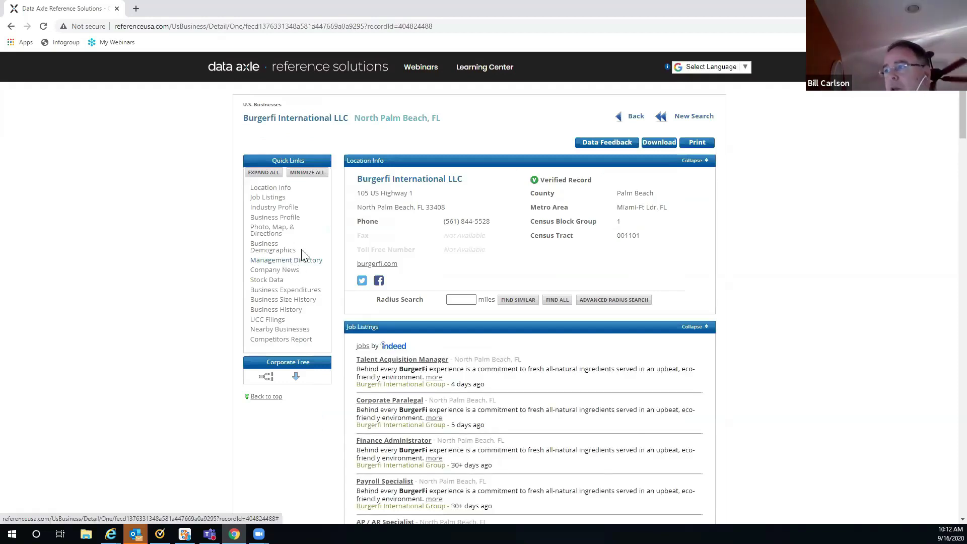
{"action": "left_click", "coordinate": [289, 261]}
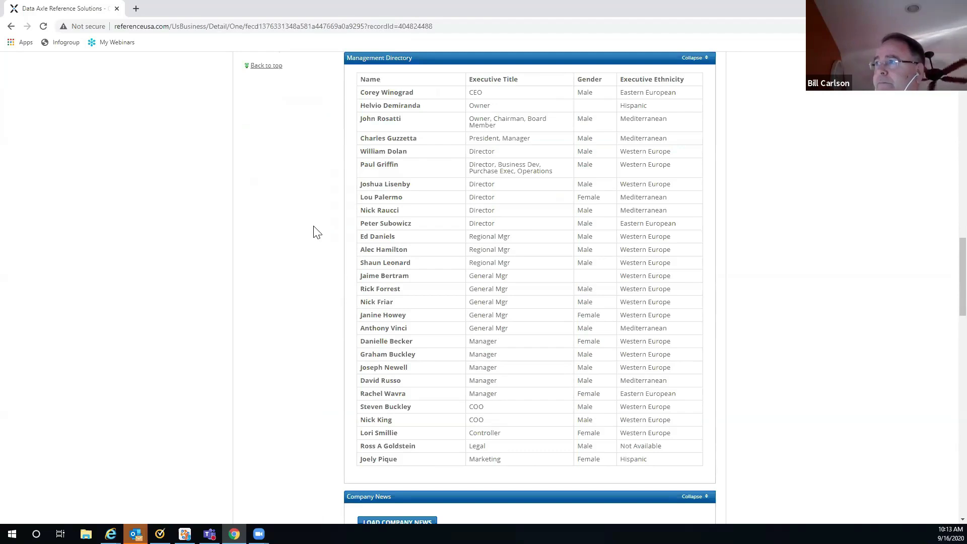
{"action": "scroll", "coordinate": [315, 231], "scroll_direction": "up", "scroll_amount": 3}
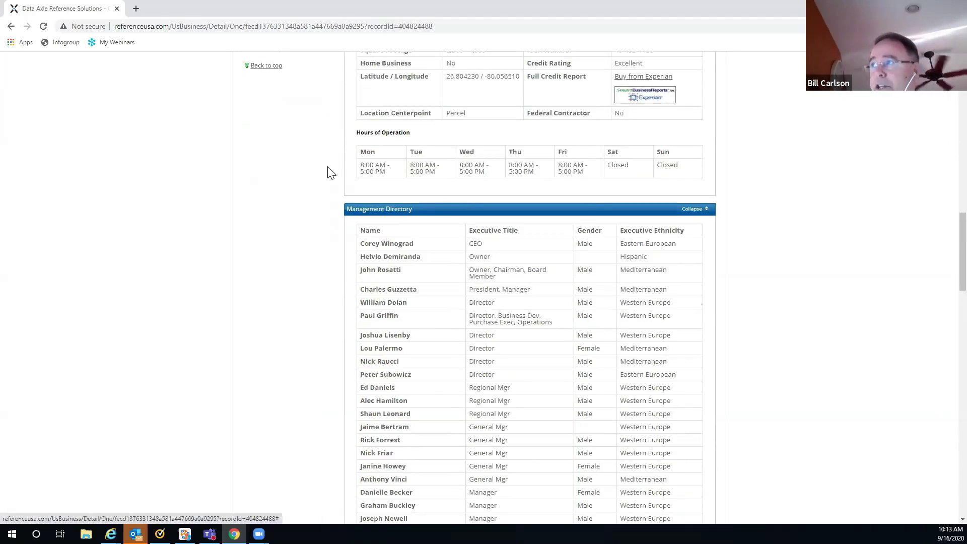
{"action": "scroll", "coordinate": [329, 172], "scroll_direction": "up", "scroll_amount": 5}
{"action": "scroll", "coordinate": [330, 172], "scroll_direction": "up", "scroll_amount": 15}
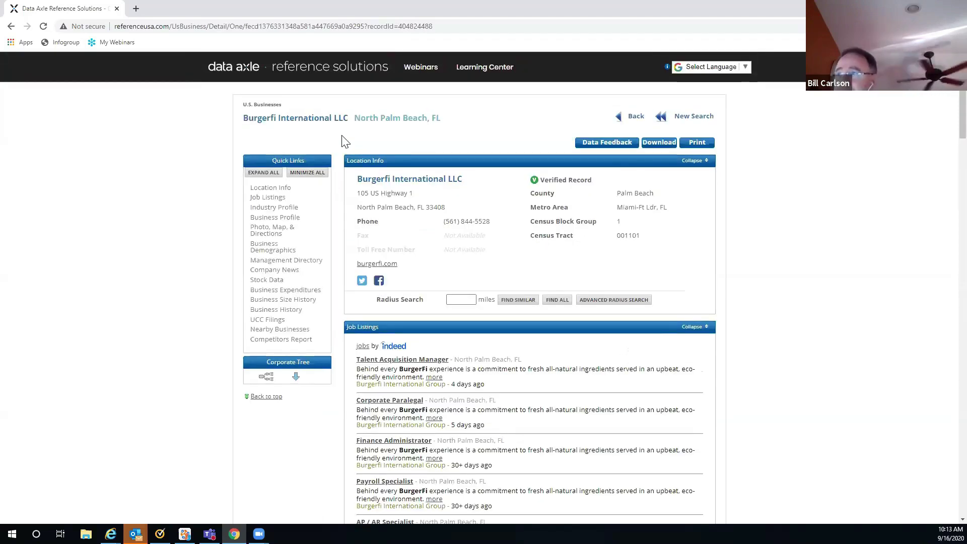
Step: Go back through the Burger Fi record and results to the search criteria, and return to the site's home page
{"action": "left_click", "coordinate": [635, 117]}
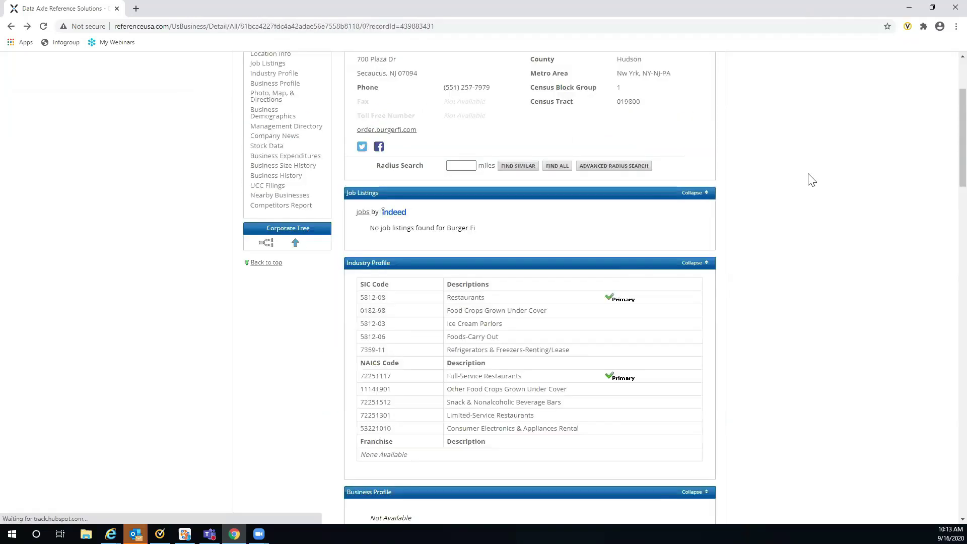
{"action": "scroll", "coordinate": [810, 181], "scroll_direction": "up", "scroll_amount": 3}
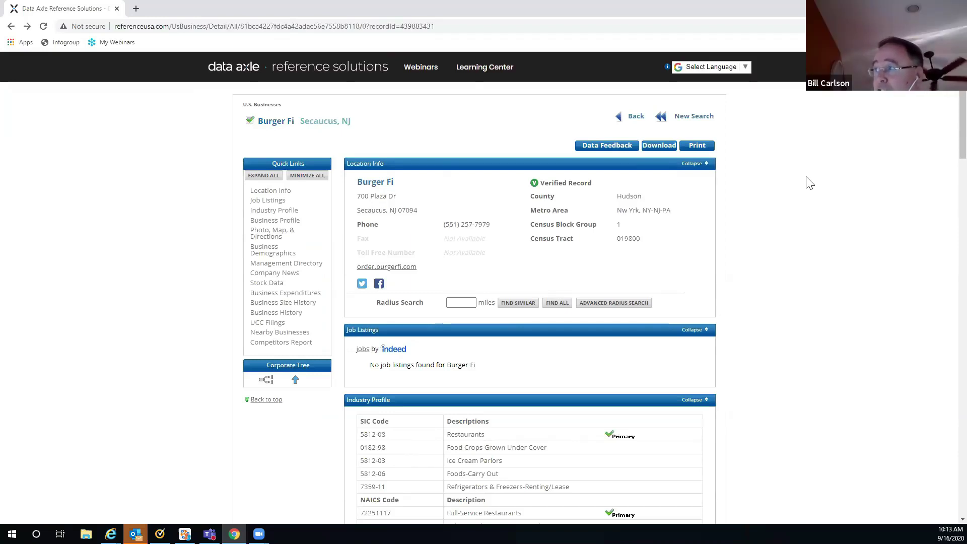
{"action": "left_click", "coordinate": [636, 116]}
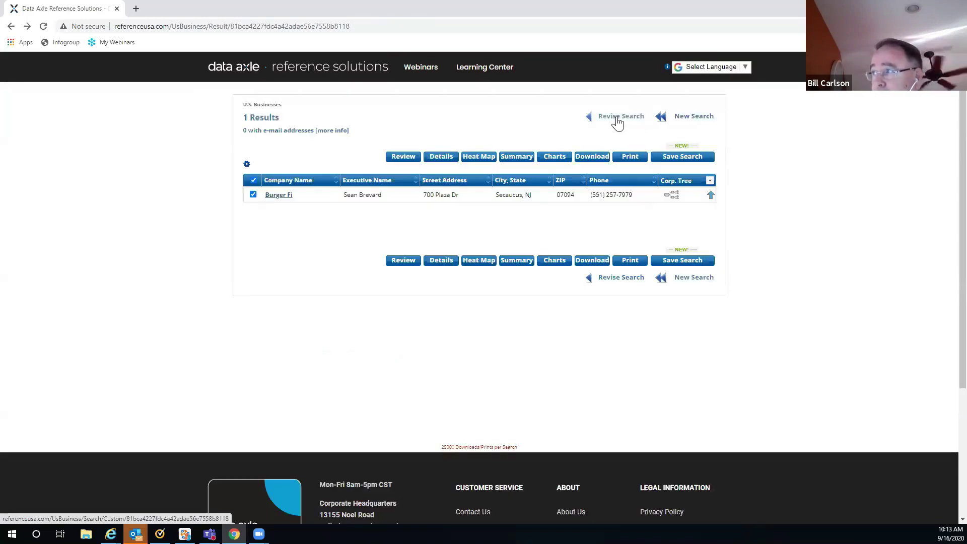
{"action": "left_click", "coordinate": [617, 120]}
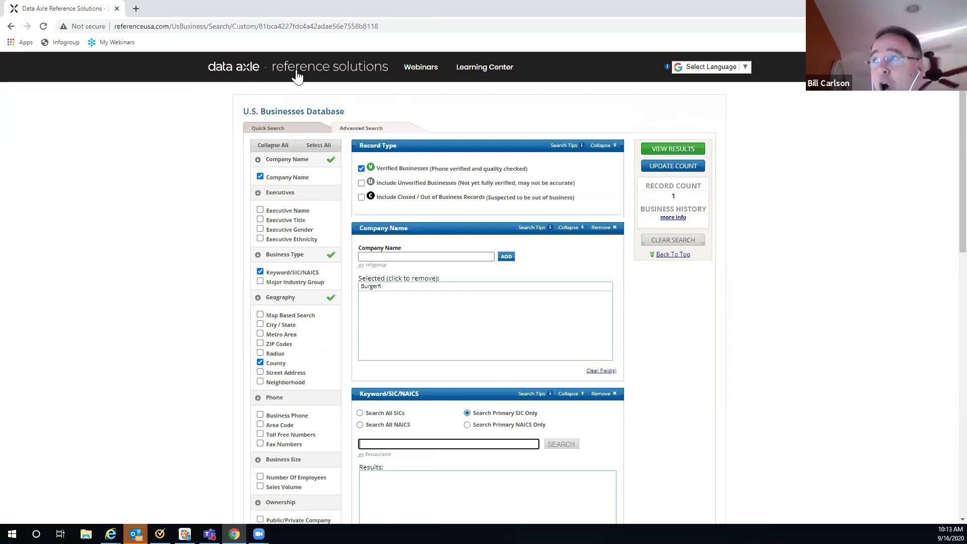
{"action": "left_click", "coordinate": [330, 77]}
Step: Look over the available databases and open the advanced search of the U.S. Consumers / Lifestyles database
{"action": "scroll", "coordinate": [395, 323], "scroll_direction": "down", "scroll_amount": 2}
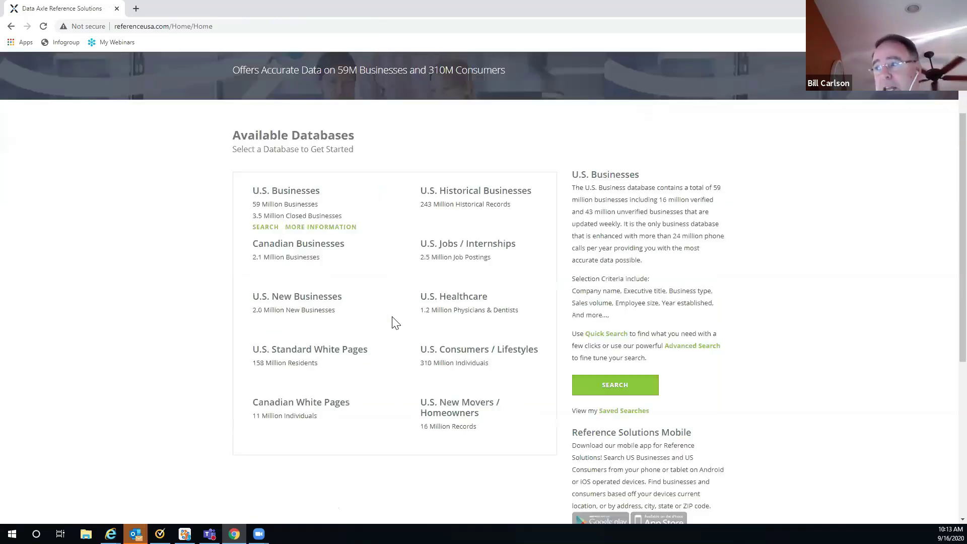
{"action": "scroll", "coordinate": [395, 317], "scroll_direction": "up", "scroll_amount": 2}
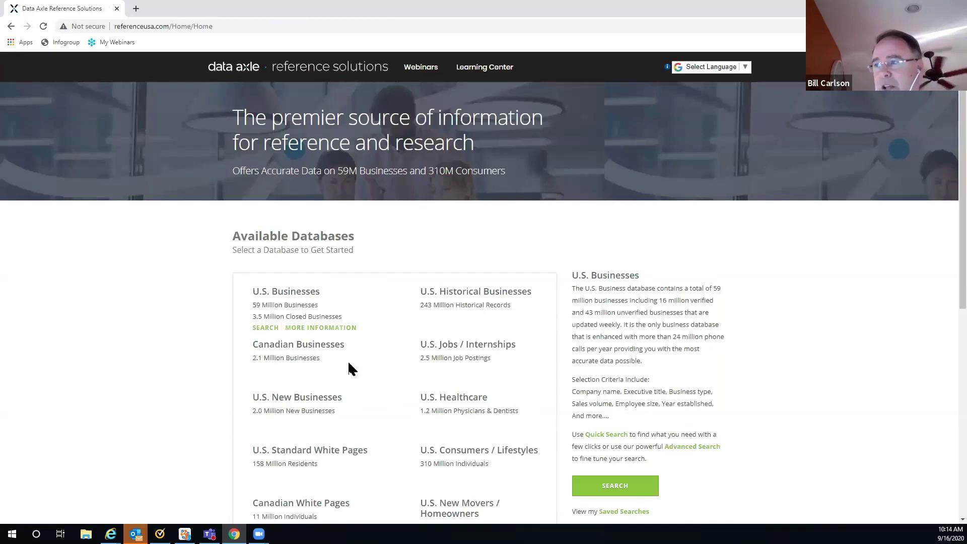
{"action": "scroll", "coordinate": [353, 366], "scroll_direction": "down", "scroll_amount": 2}
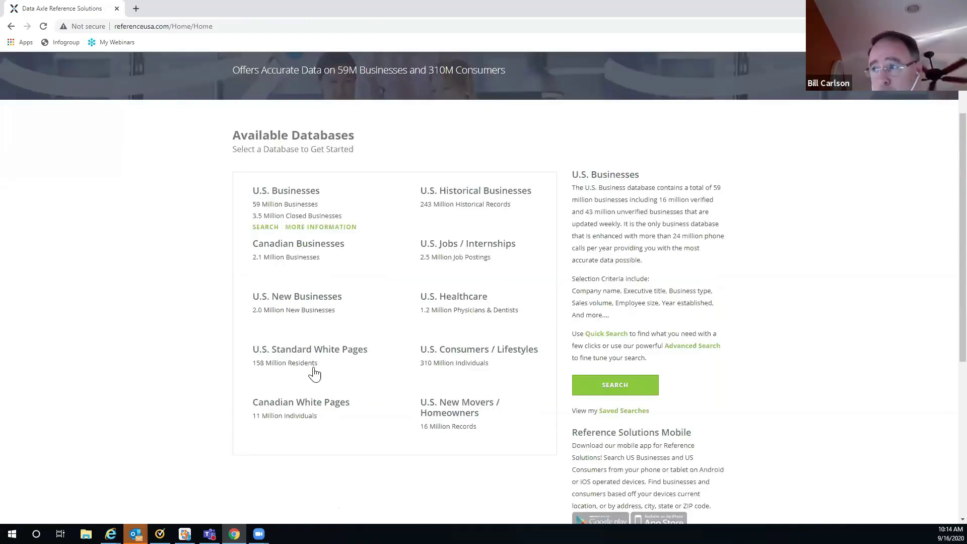
{"action": "mouse_move", "coordinate": [292, 368]}
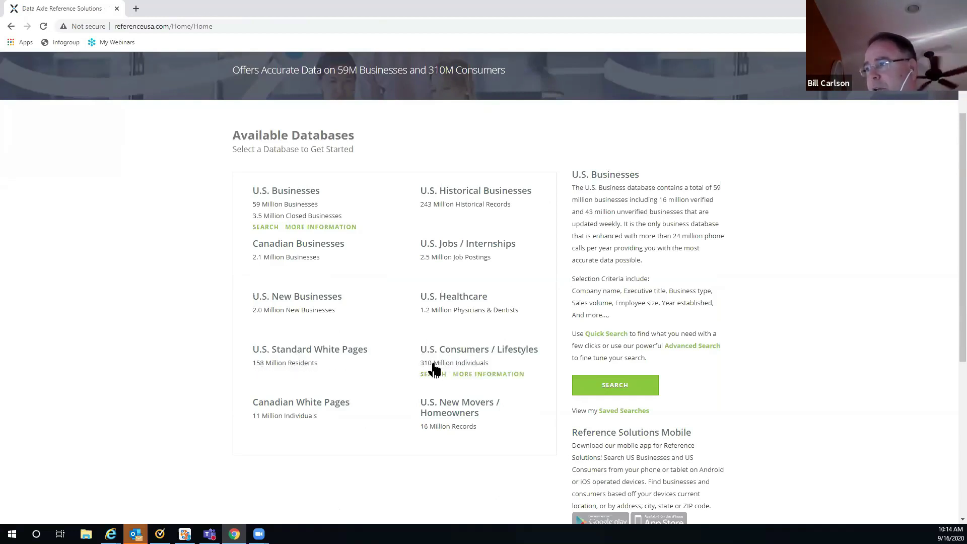
{"action": "left_click", "coordinate": [433, 373]}
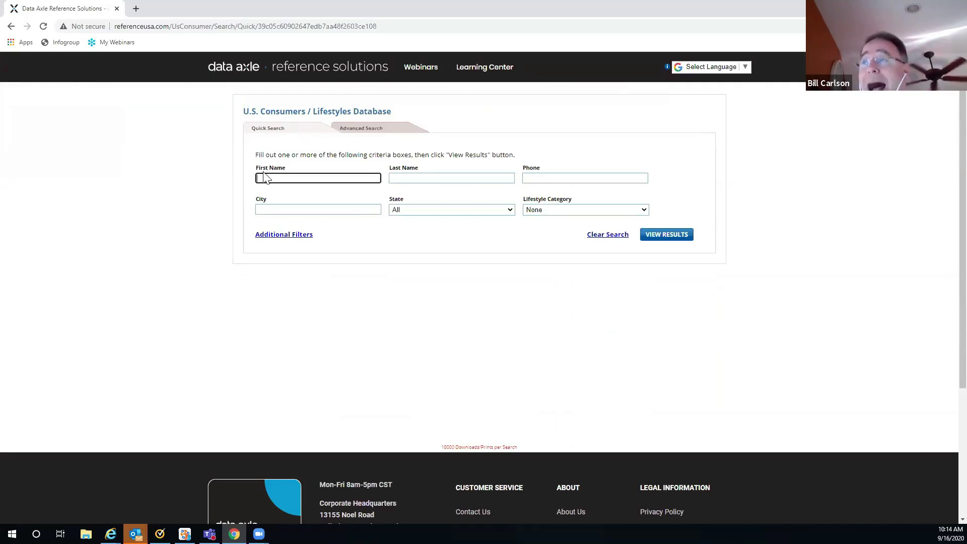
{"action": "left_click", "coordinate": [360, 132]}
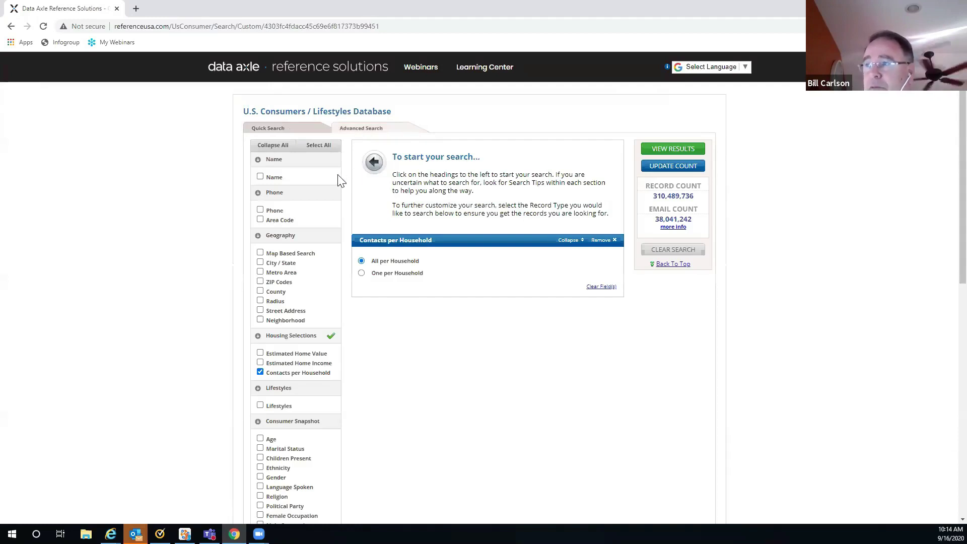
Step: Review the available consumer search criteria, add the County criterion and limit the contacts to one per household
{"action": "scroll", "coordinate": [334, 180], "scroll_direction": "down", "scroll_amount": 1}
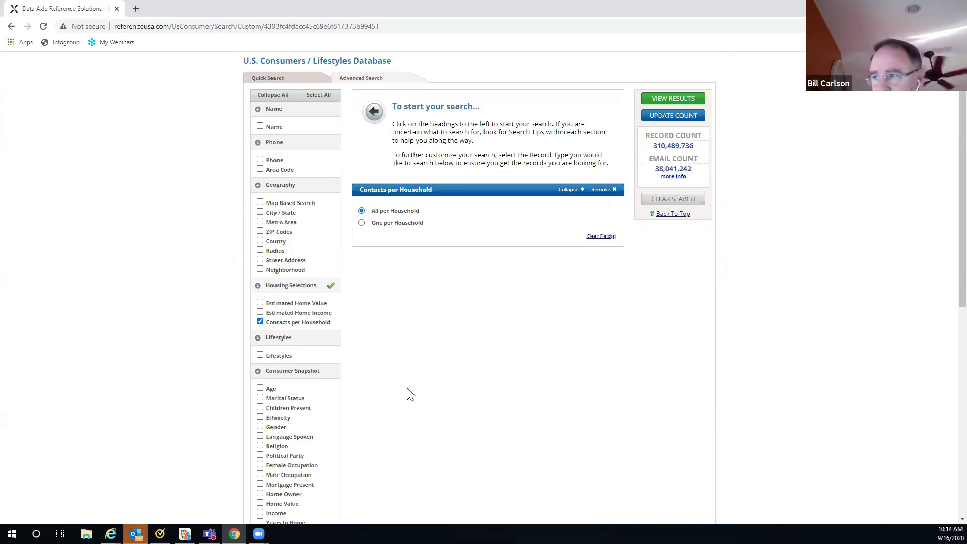
{"action": "scroll", "coordinate": [364, 338], "scroll_direction": "down", "scroll_amount": 2}
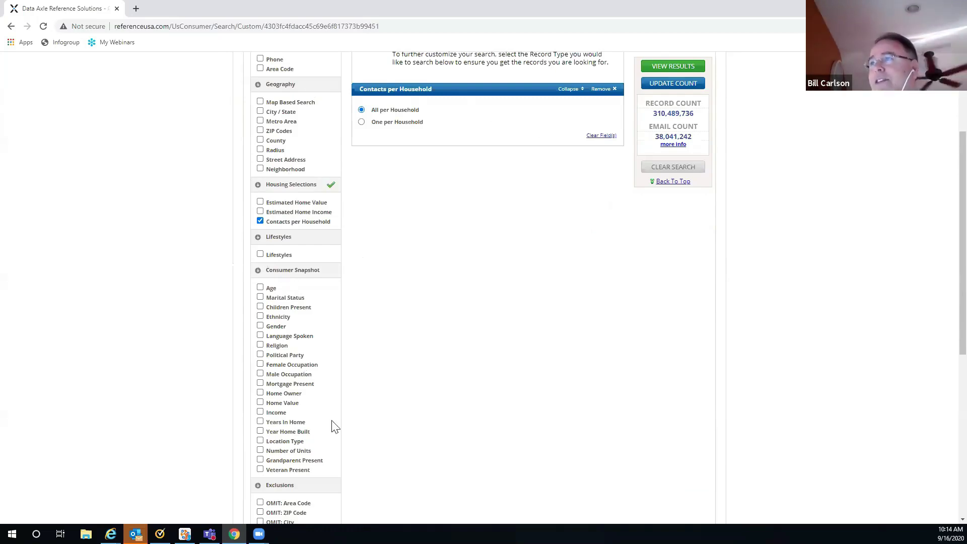
{"action": "scroll", "coordinate": [356, 438], "scroll_direction": "up", "scroll_amount": 3}
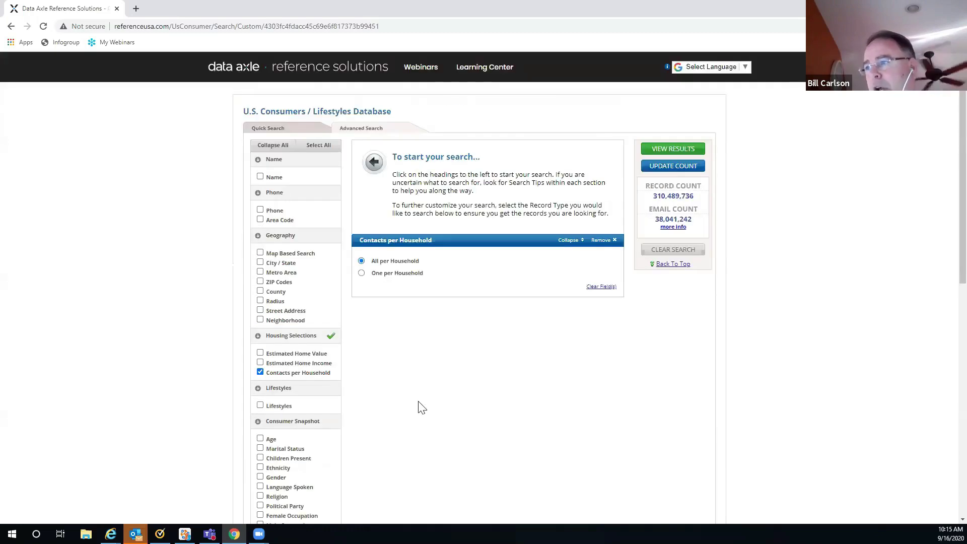
{"action": "left_click", "coordinate": [260, 291]}
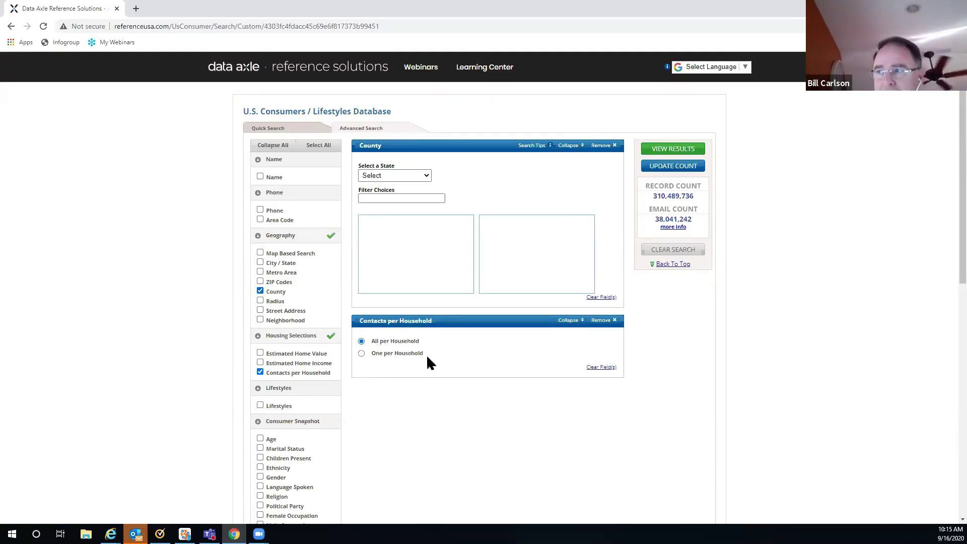
{"action": "left_click", "coordinate": [362, 353]}
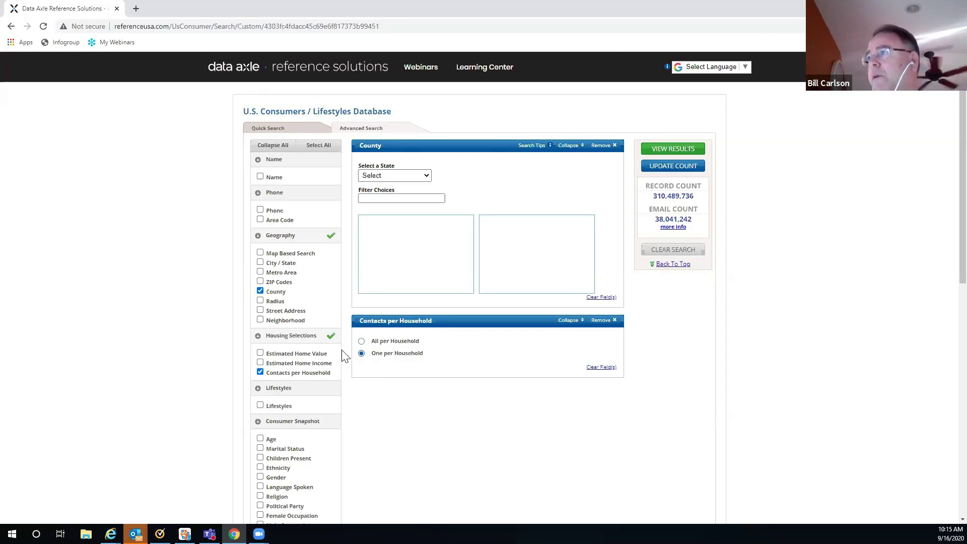
Step: Set the county criterion to Somerset in New Jersey, filtering the county choices by "som"
{"action": "left_click", "coordinate": [427, 177]}
{"action": "left_click_drag", "start_coordinate": [426, 208], "coordinate": [427, 258]}
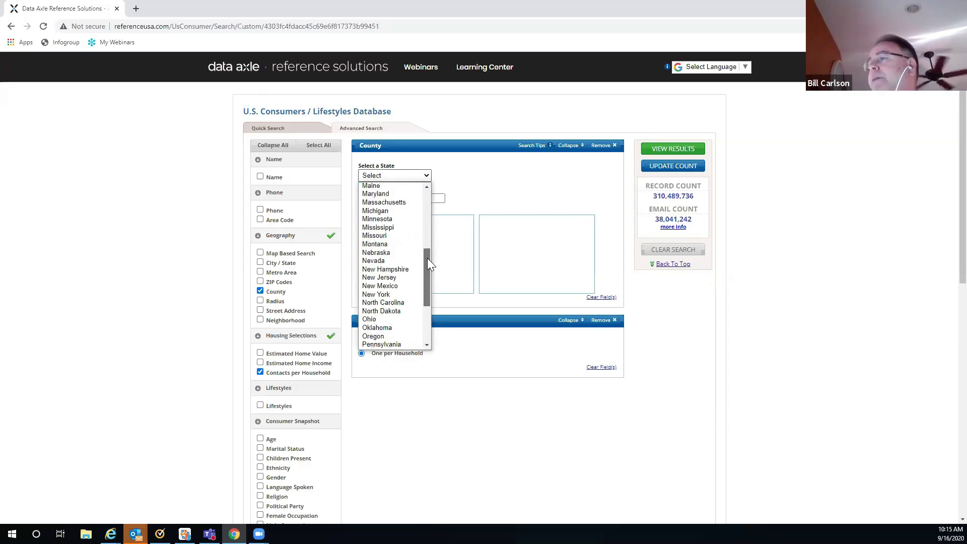
{"action": "left_click", "coordinate": [382, 278]}
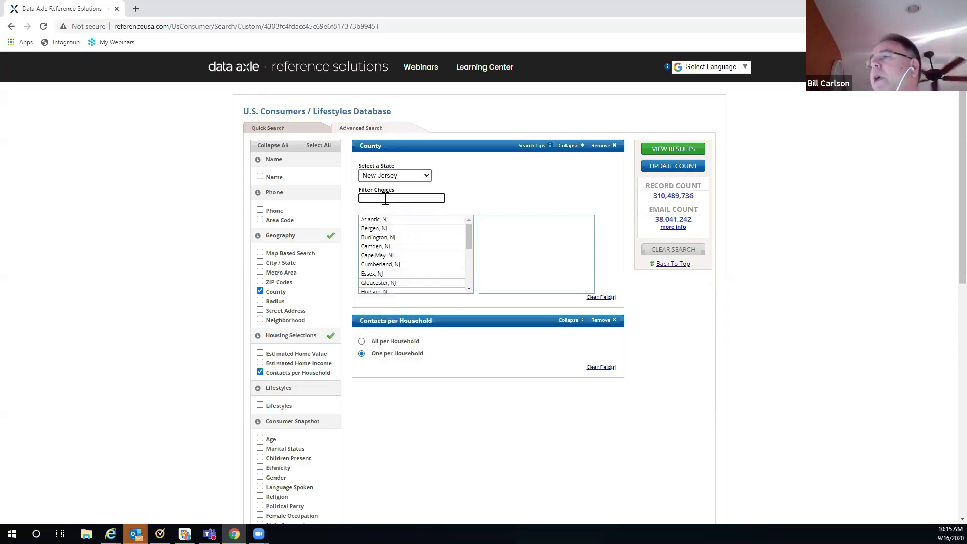
{"action": "left_click", "coordinate": [367, 199]}
{"action": "type", "text": "so"}
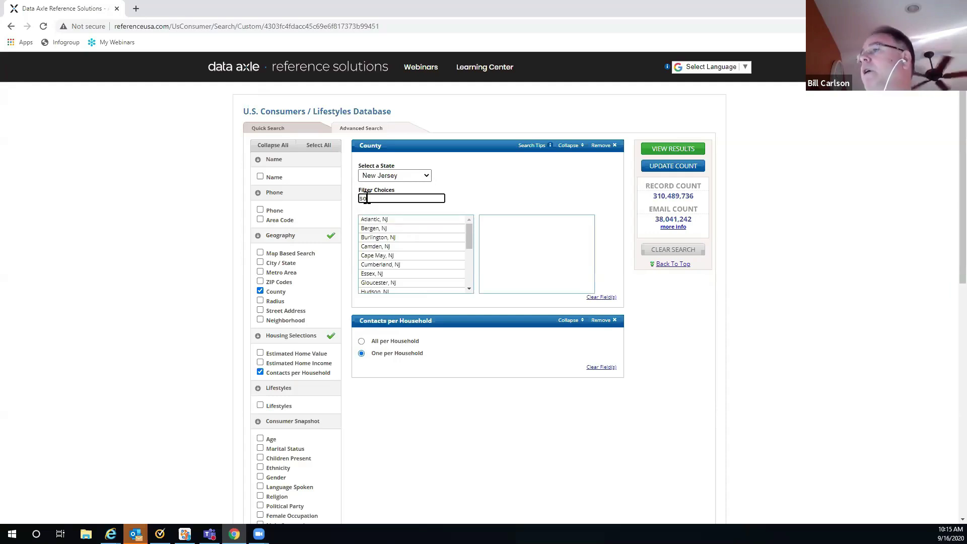
{"action": "type", "text": "m"}
{"action": "left_click", "coordinate": [378, 220]}
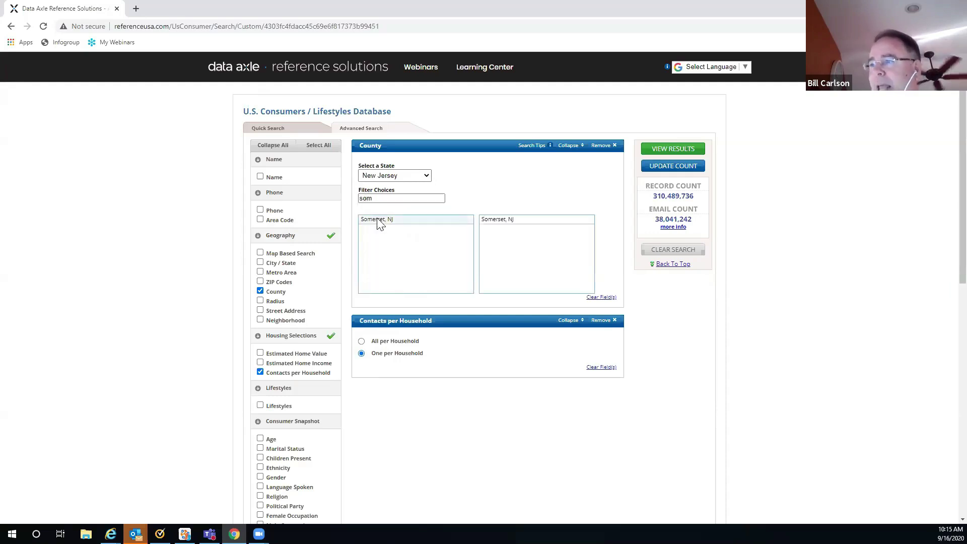
Step: Add the Lifestyles criterion and select Dogs under Pets / Animals
{"action": "scroll", "coordinate": [337, 262], "scroll_direction": "down", "scroll_amount": 2}
{"action": "scroll", "coordinate": [343, 262], "scroll_direction": "down", "scroll_amount": 1}
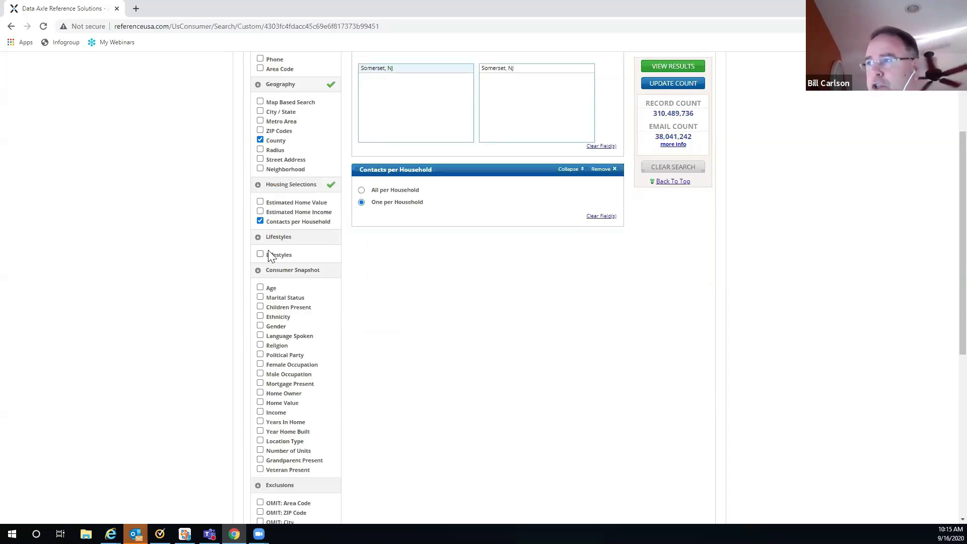
{"action": "left_click", "coordinate": [260, 254]}
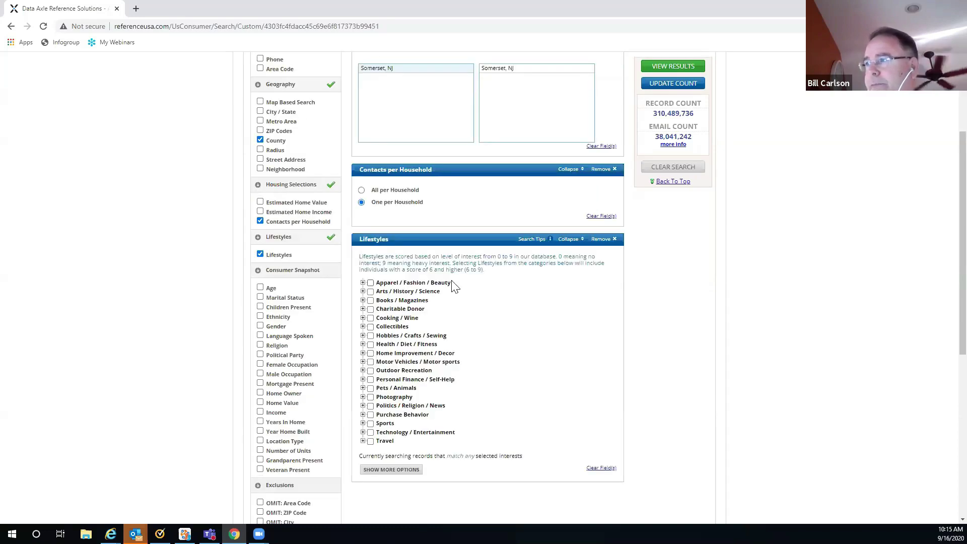
{"action": "scroll", "coordinate": [495, 284], "scroll_direction": "down", "scroll_amount": 1}
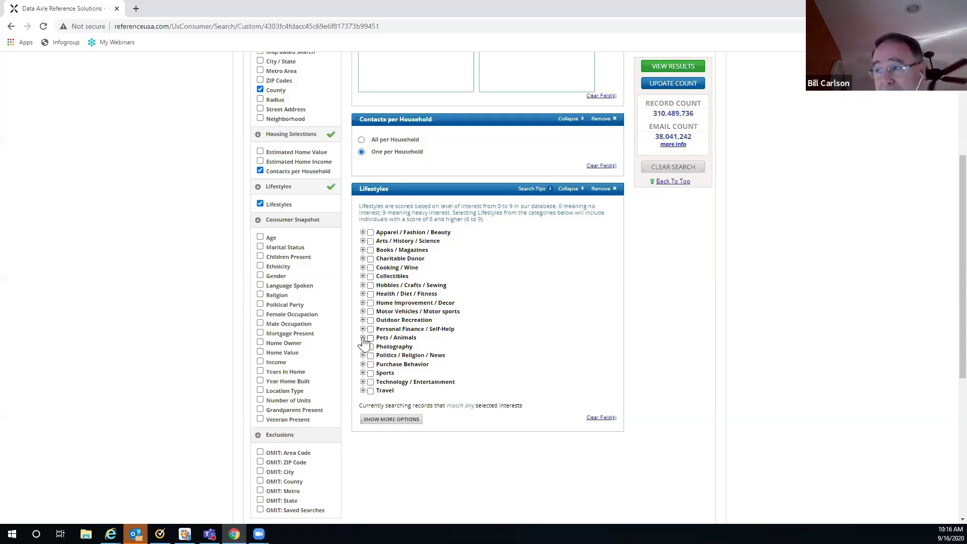
{"action": "left_click", "coordinate": [362, 337]}
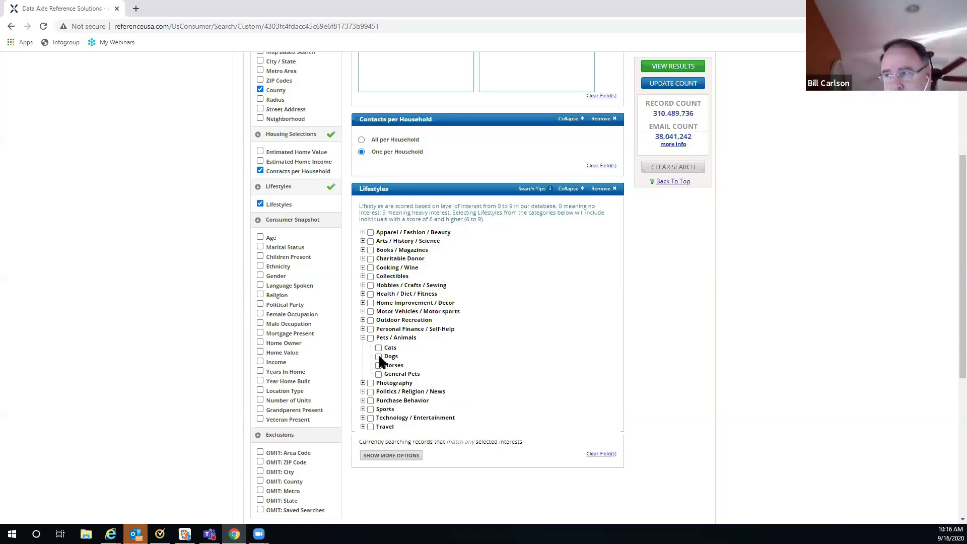
{"action": "left_click", "coordinate": [378, 357]}
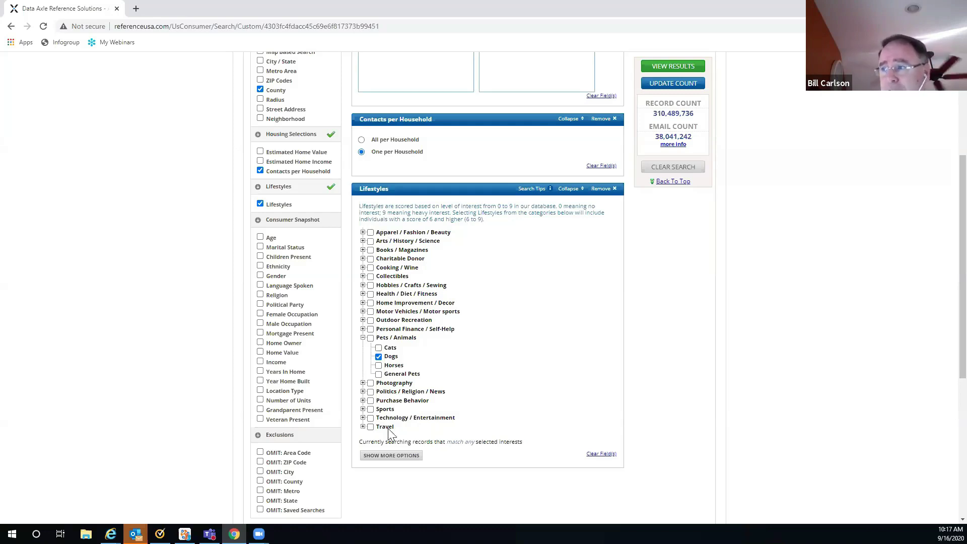
Step: Expand and review the lifestyle choices under Apparel / Fashion / Beauty, Arts / History / Science, Travel and Purchase Behavior
{"action": "left_click", "coordinate": [362, 233]}
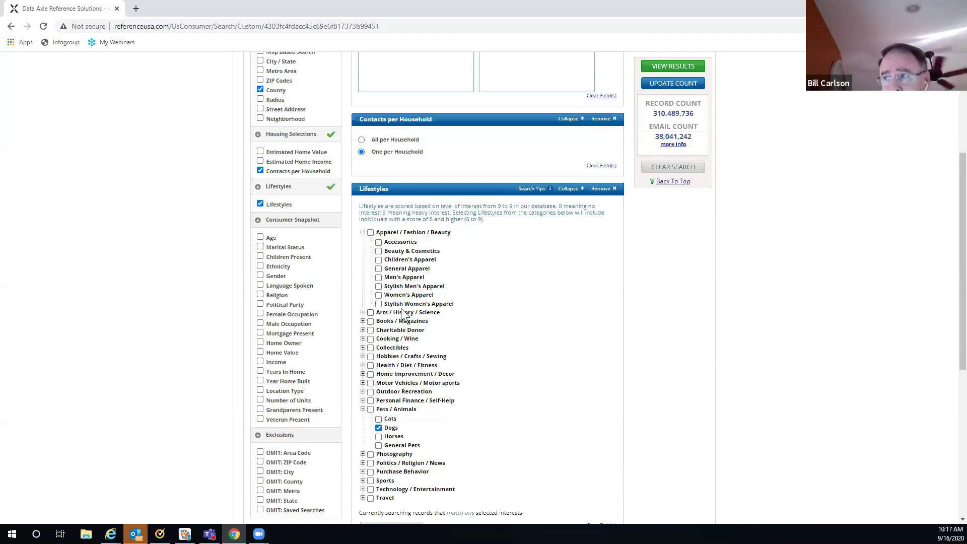
{"action": "left_click", "coordinate": [362, 313]}
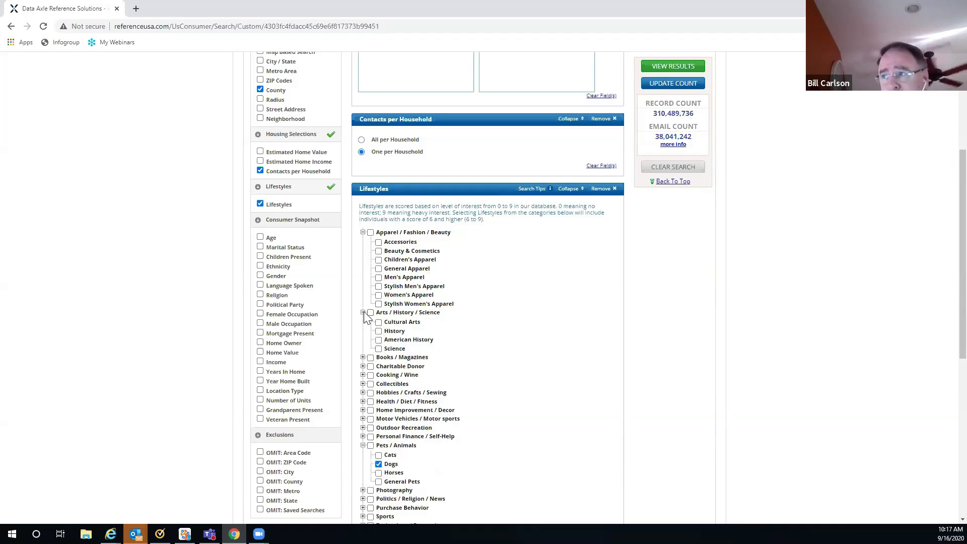
{"action": "scroll", "coordinate": [544, 316], "scroll_direction": "down", "scroll_amount": 1}
{"action": "scroll", "coordinate": [544, 316], "scroll_direction": "down", "scroll_amount": 3}
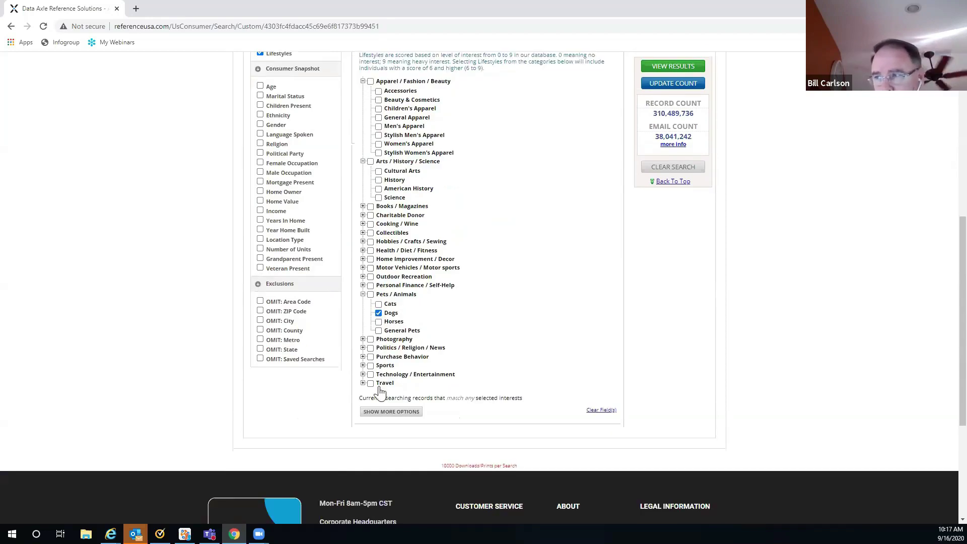
{"action": "left_click", "coordinate": [363, 383]}
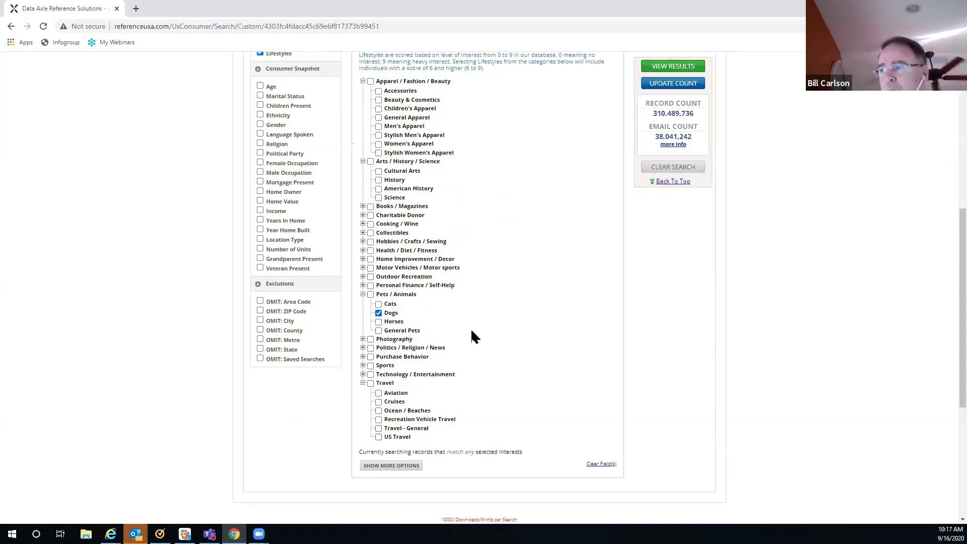
{"action": "left_click", "coordinate": [362, 356]}
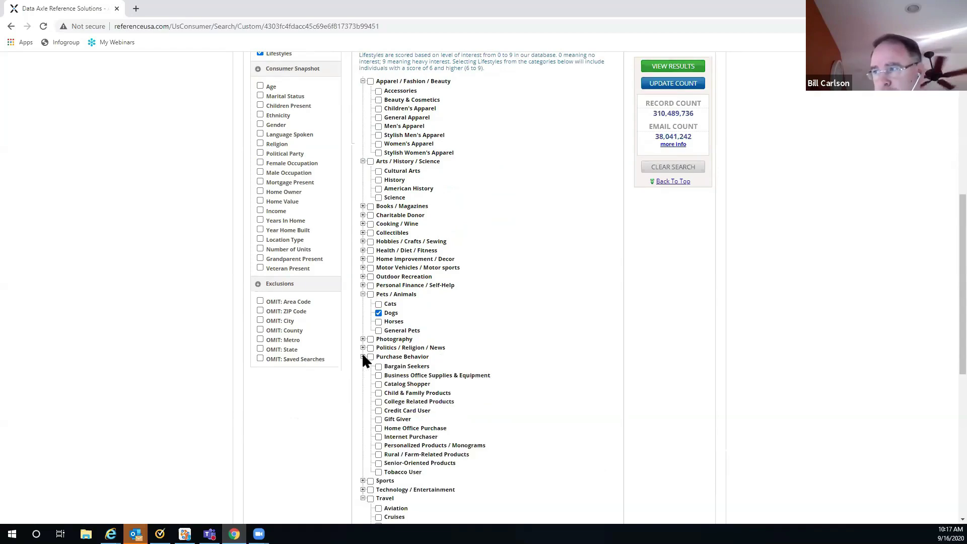
{"action": "scroll", "coordinate": [538, 322], "scroll_direction": "down", "scroll_amount": 2}
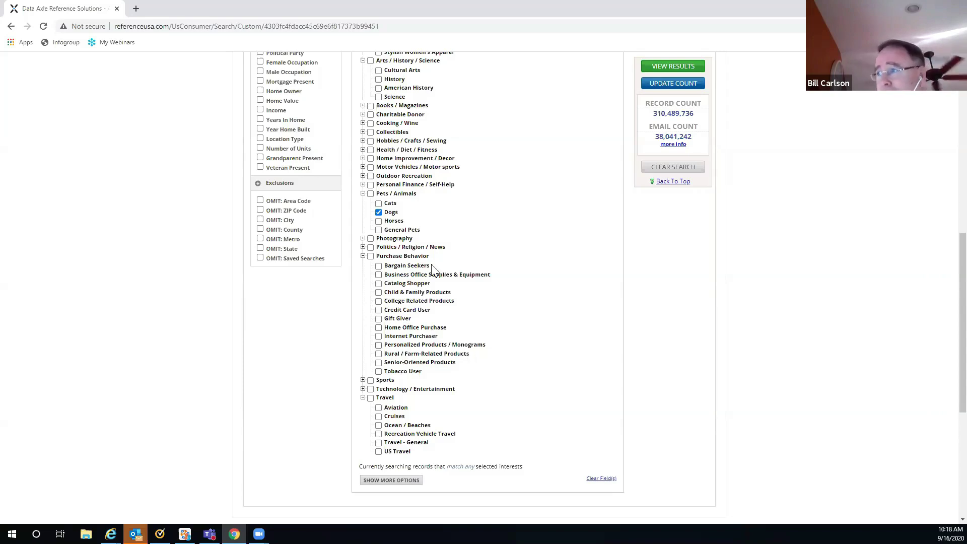
{"action": "scroll", "coordinate": [548, 200], "scroll_direction": "up", "scroll_amount": 2}
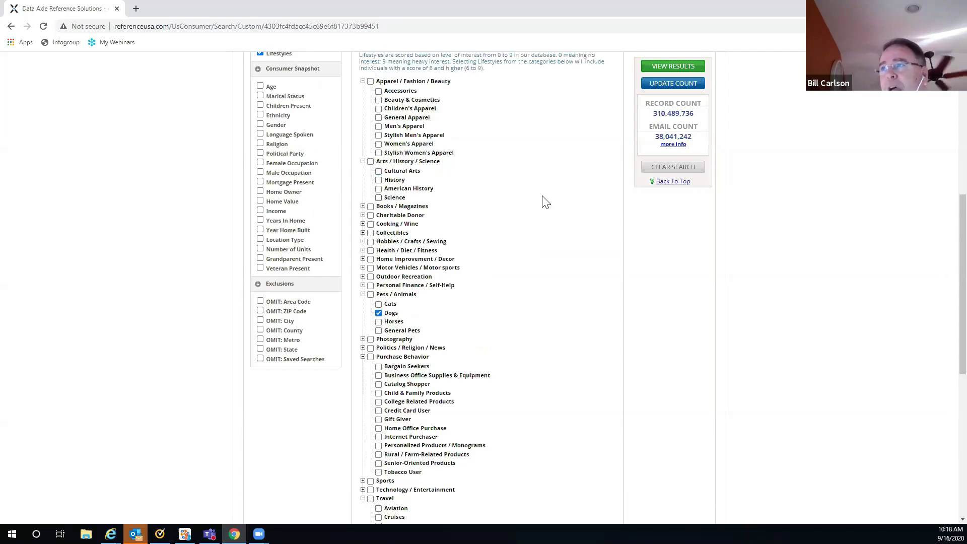
Step: Check the chosen criteria, update the record count for the search and view the matching consumer results
{"action": "scroll", "coordinate": [547, 201], "scroll_direction": "up", "scroll_amount": 2}
{"action": "scroll", "coordinate": [544, 201], "scroll_direction": "up", "scroll_amount": 3}
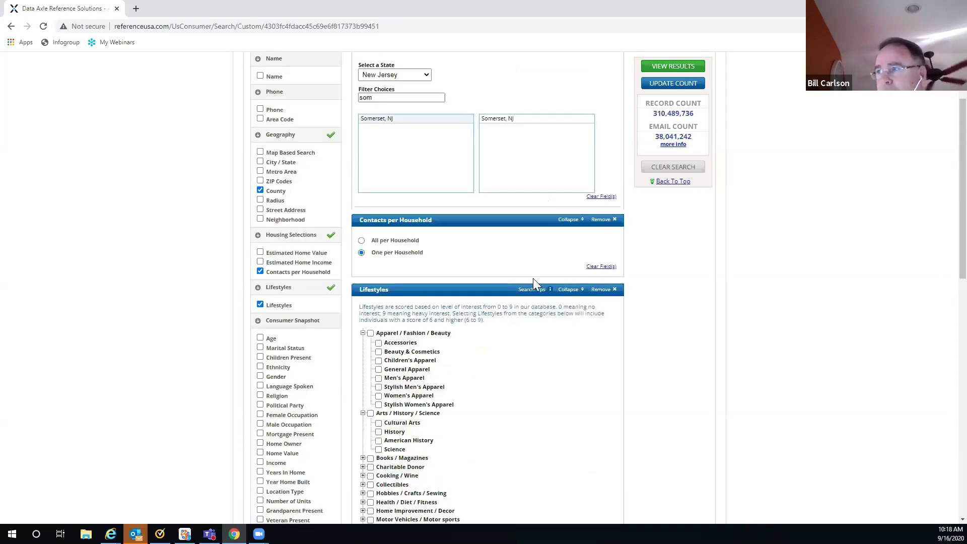
{"action": "scroll", "coordinate": [533, 277], "scroll_direction": "down", "scroll_amount": 5}
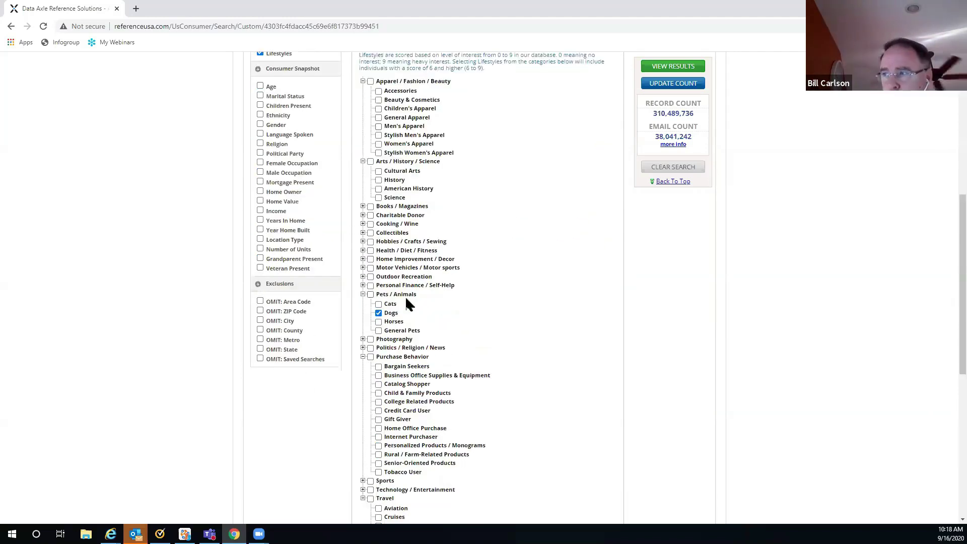
{"action": "left_click", "coordinate": [662, 87]}
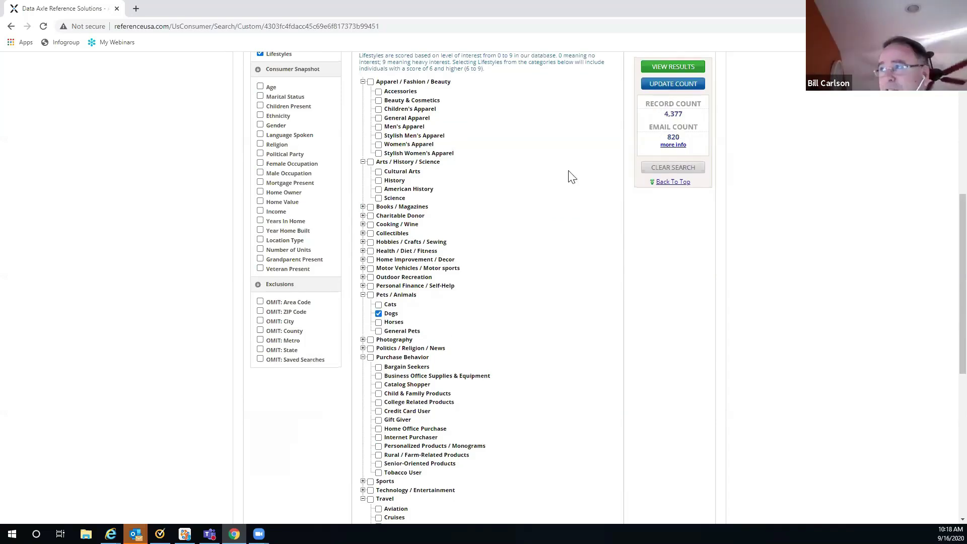
{"action": "scroll", "coordinate": [428, 144], "scroll_direction": "up", "scroll_amount": 1}
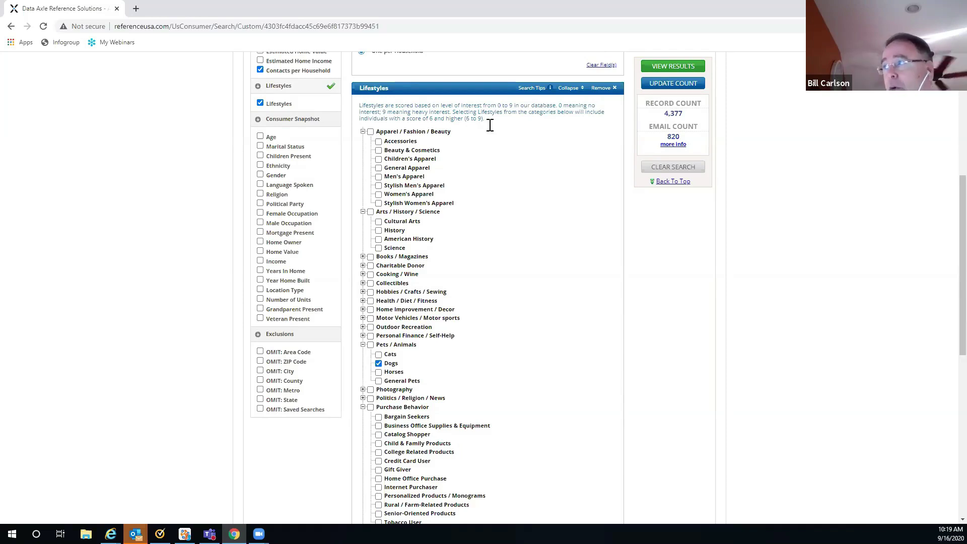
{"action": "left_click", "coordinate": [668, 65]}
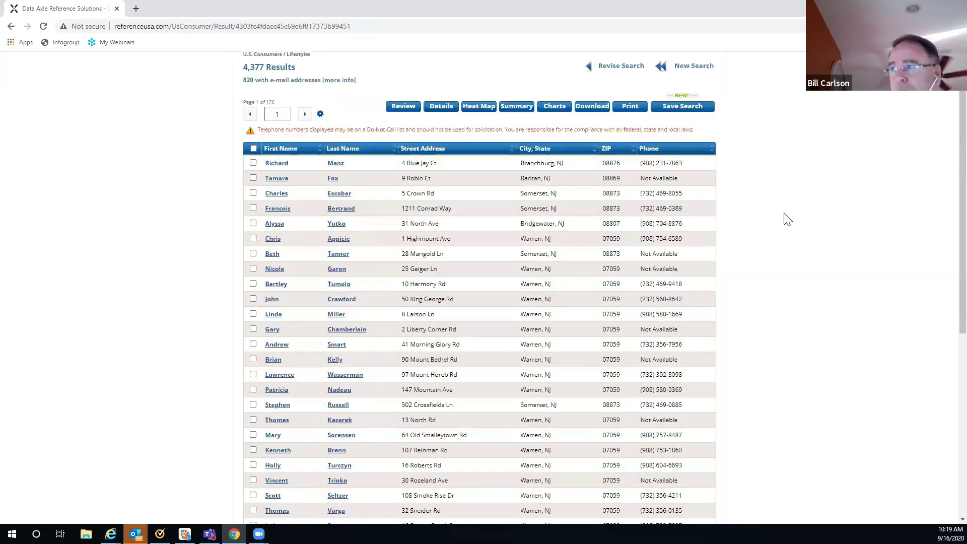
Step: Open the first consumer's record and examine the resident information, neighborhood information and lifestyle interests
{"action": "left_click", "coordinate": [332, 168]}
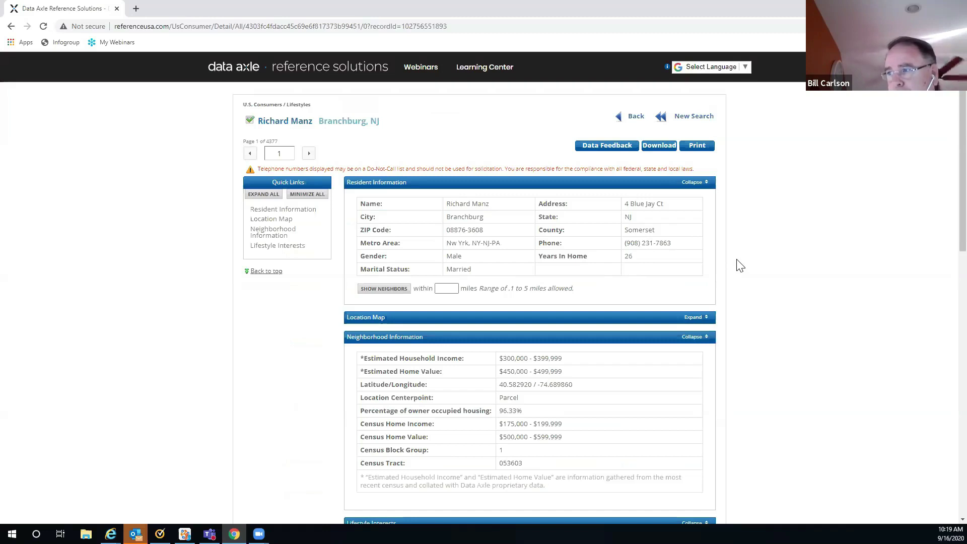
{"action": "scroll", "coordinate": [734, 266], "scroll_direction": "down", "scroll_amount": 1}
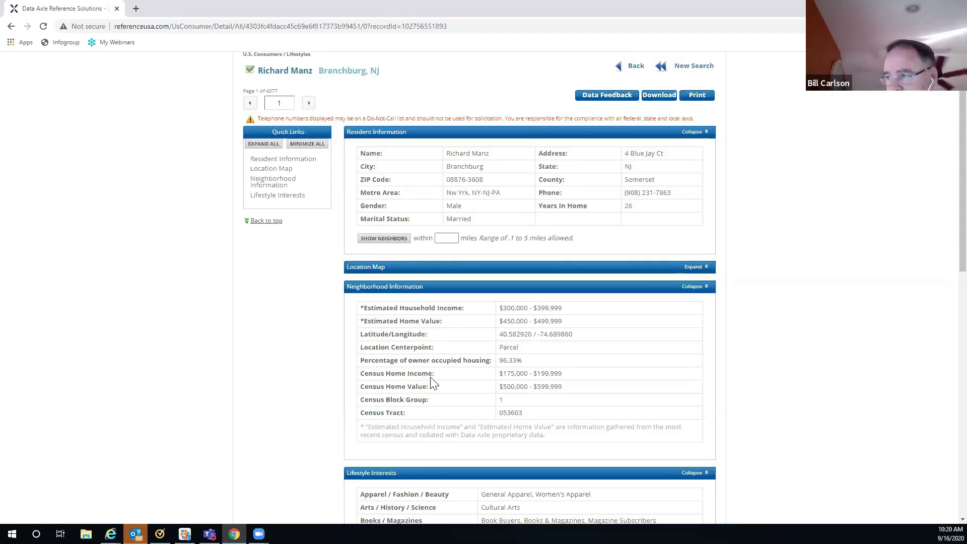
{"action": "scroll", "coordinate": [776, 352], "scroll_direction": "down", "scroll_amount": 1}
{"action": "scroll", "coordinate": [775, 352], "scroll_direction": "down", "scroll_amount": 4}
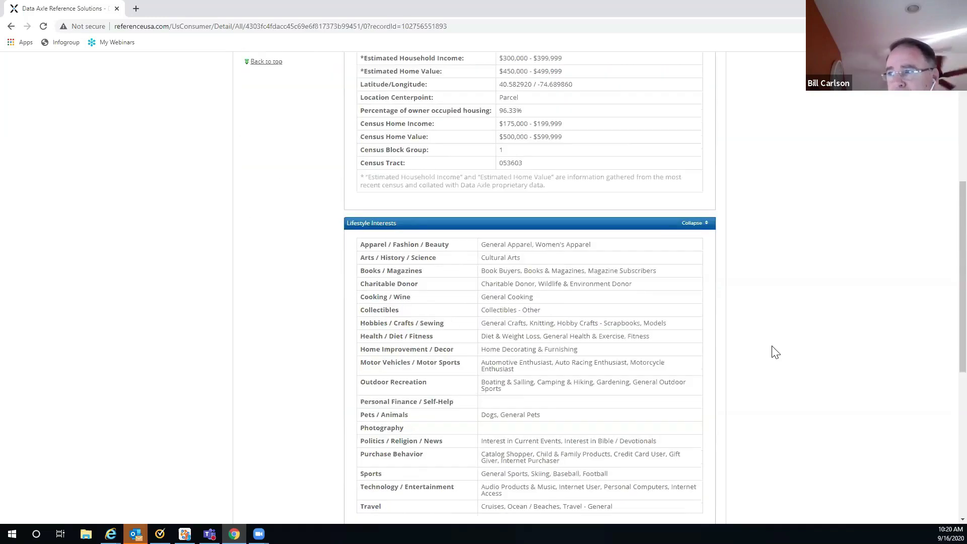
{"action": "scroll", "coordinate": [775, 352], "scroll_direction": "down", "scroll_amount": 1}
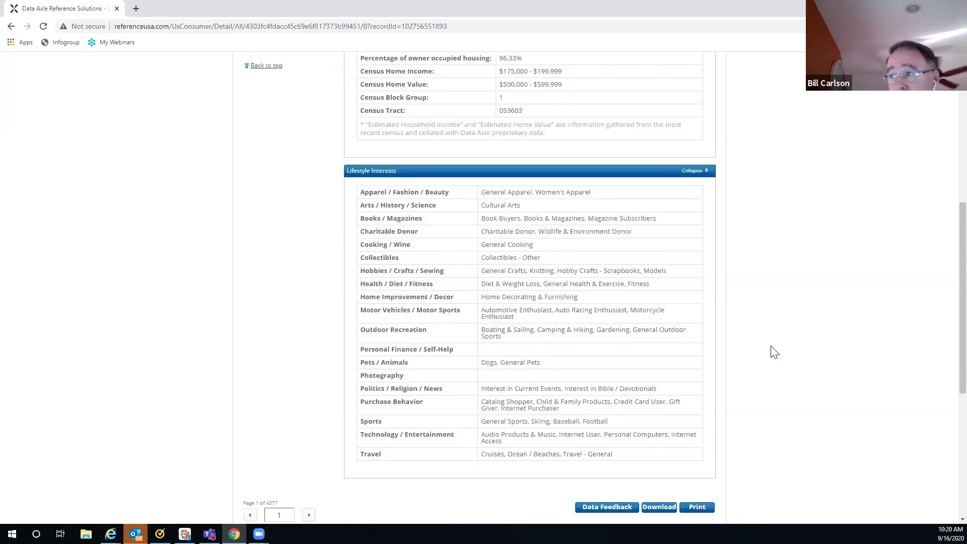
{"action": "scroll", "coordinate": [775, 352], "scroll_direction": "down", "scroll_amount": 5}
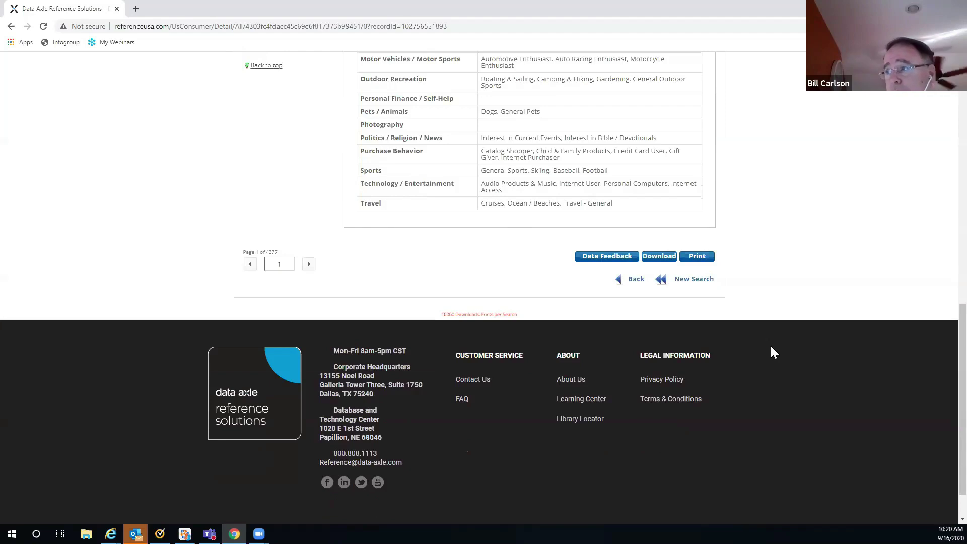
{"action": "scroll", "coordinate": [775, 352], "scroll_direction": "up", "scroll_amount": 1}
{"action": "scroll", "coordinate": [773, 351], "scroll_direction": "up", "scroll_amount": 3}
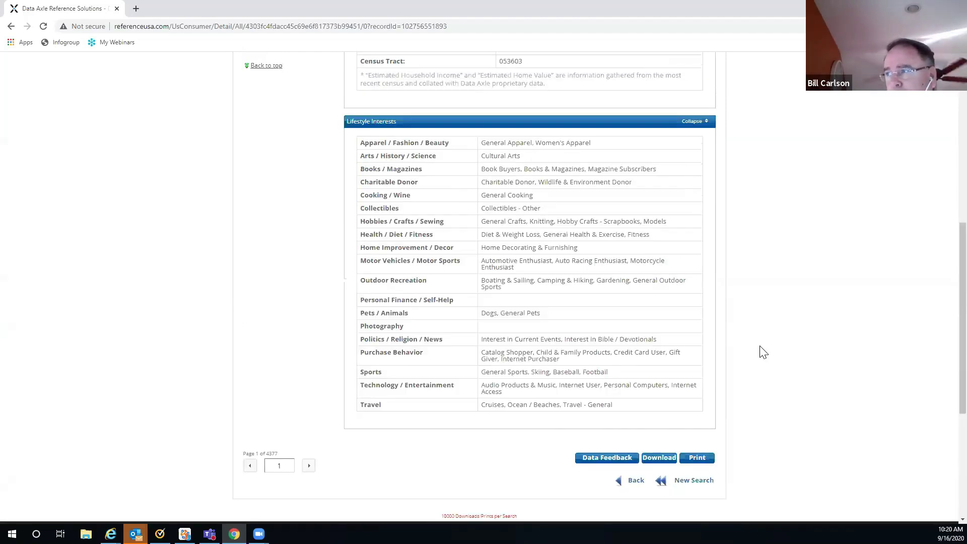
{"action": "scroll", "coordinate": [759, 352], "scroll_direction": "up", "scroll_amount": 1}
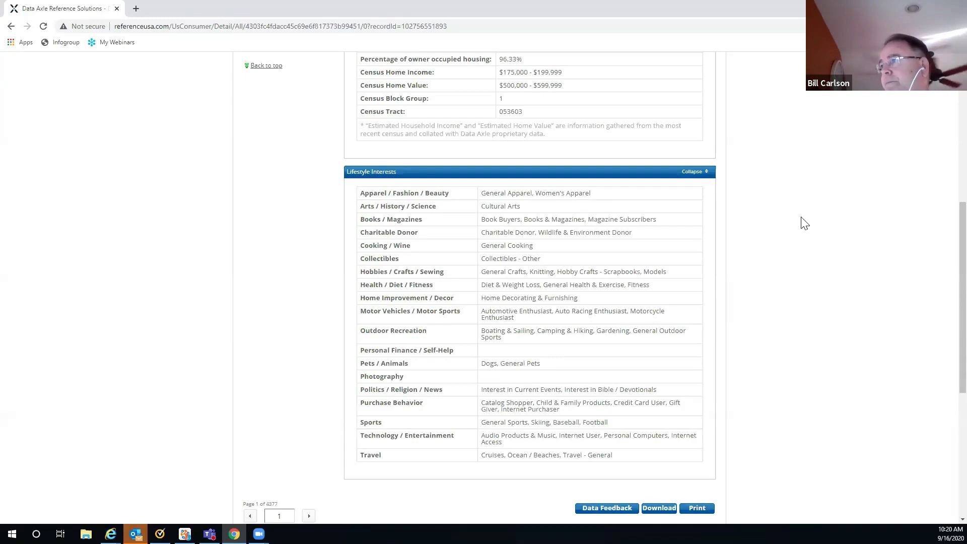
{"action": "scroll", "coordinate": [805, 224], "scroll_direction": "up", "scroll_amount": 7}
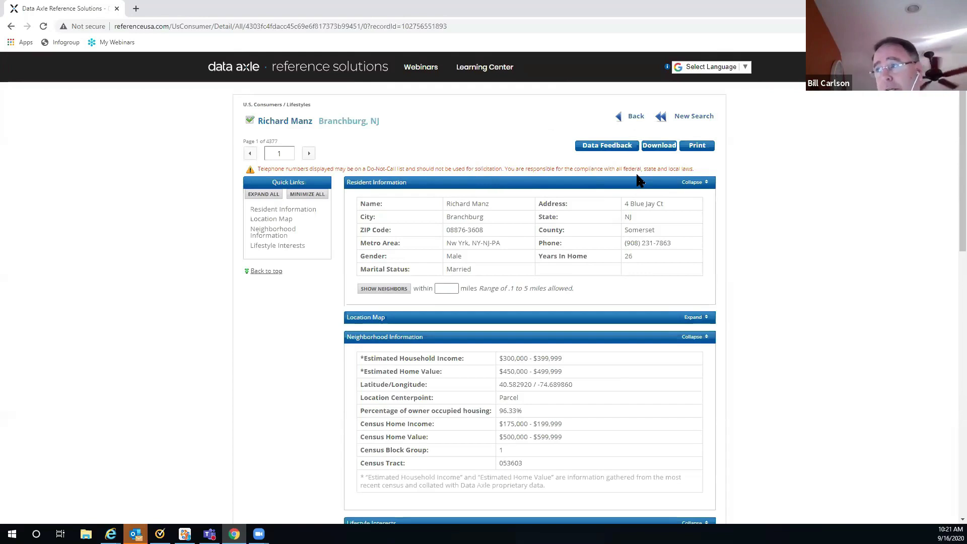
Step: View the location heat map and ZIP code tally for the consumer results, and return to the results list
{"action": "left_click", "coordinate": [627, 120]}
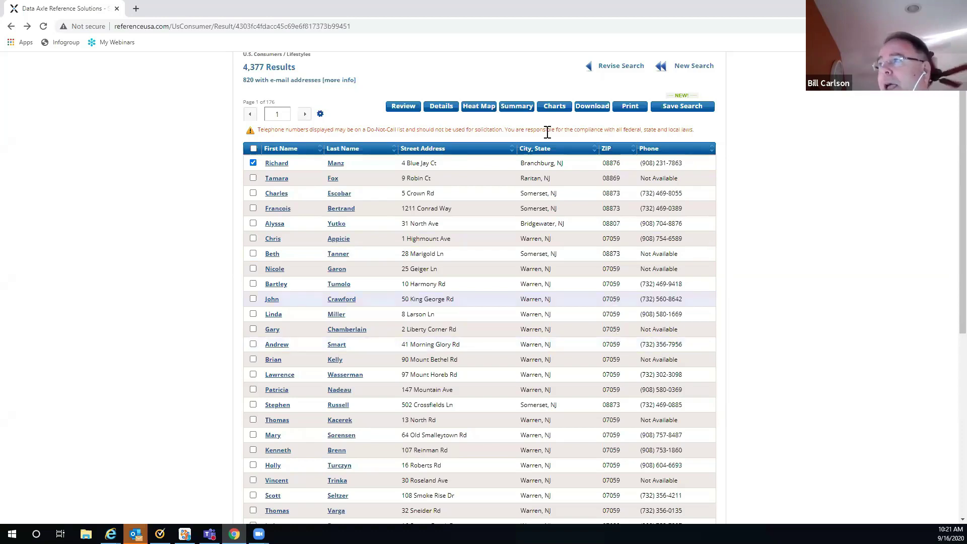
{"action": "left_click", "coordinate": [475, 108]}
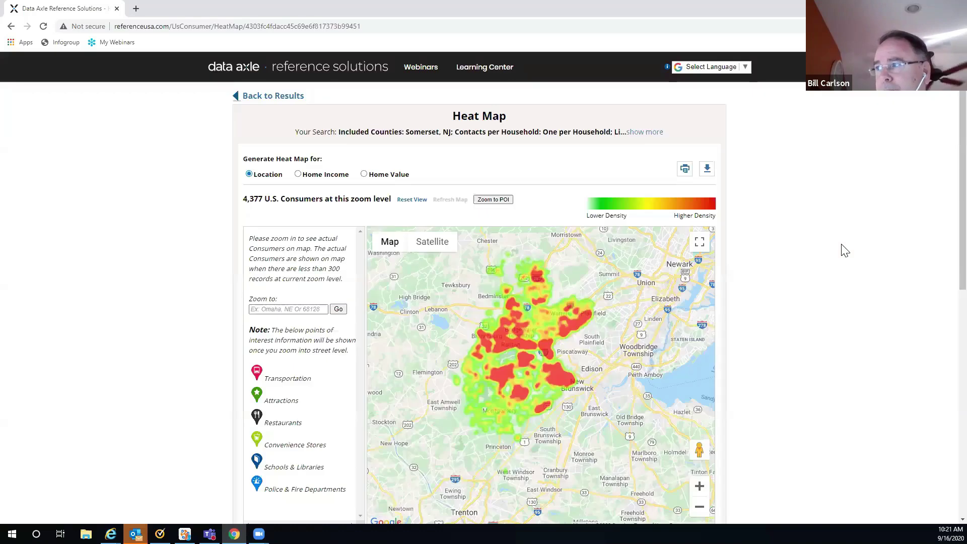
{"action": "scroll", "coordinate": [845, 250], "scroll_direction": "down", "scroll_amount": 2}
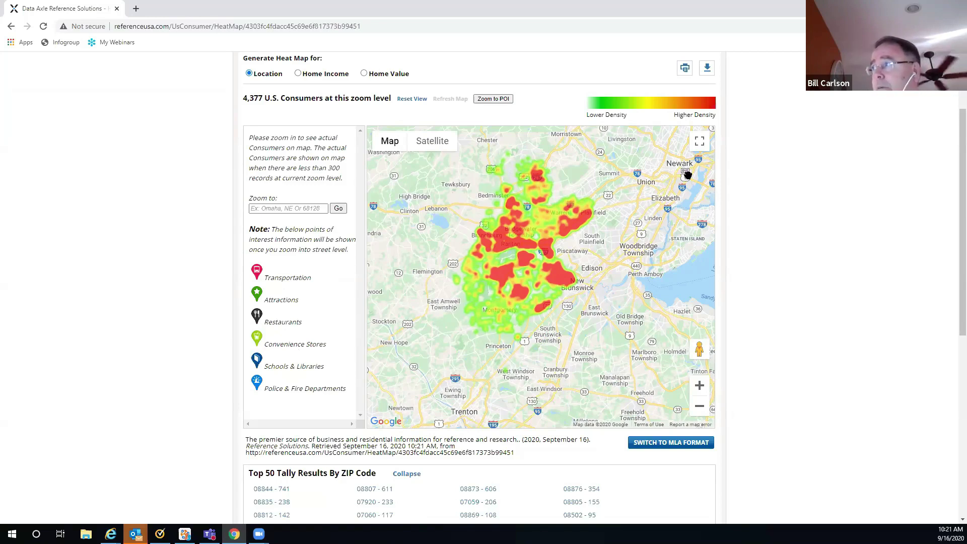
{"action": "scroll", "coordinate": [674, 194], "scroll_direction": "up", "scroll_amount": 2}
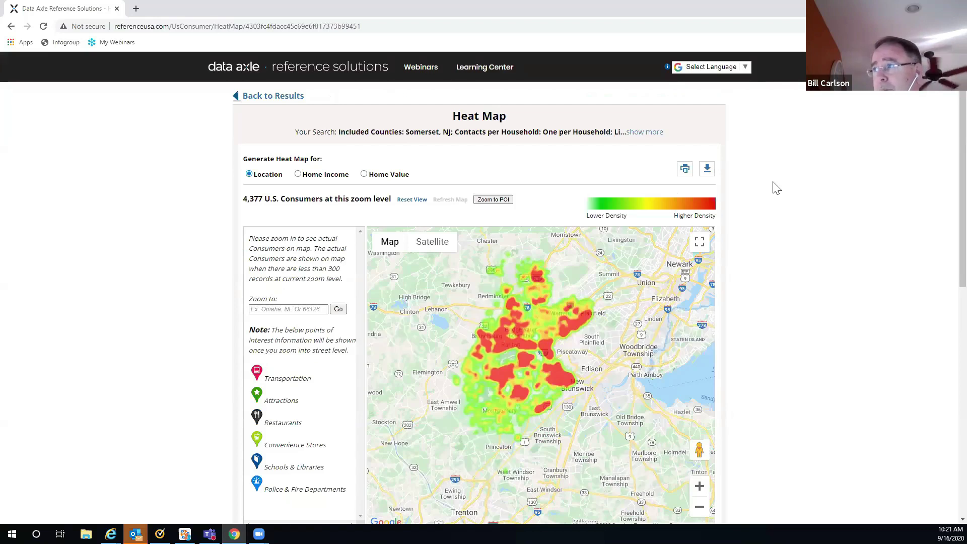
{"action": "left_click", "coordinate": [284, 102]}
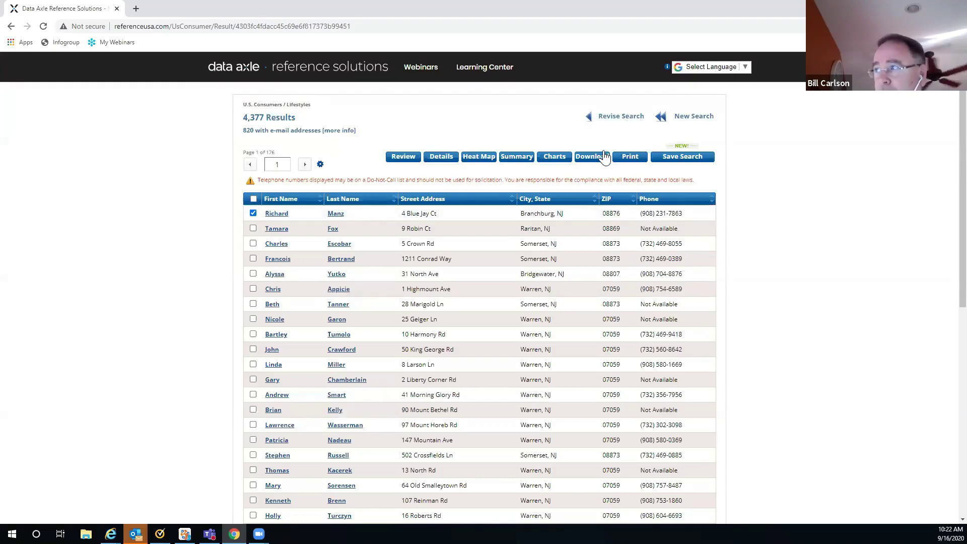
Step: Deselect the first consumer record and revise the search by removing the County criterion
{"action": "left_click", "coordinate": [253, 212]}
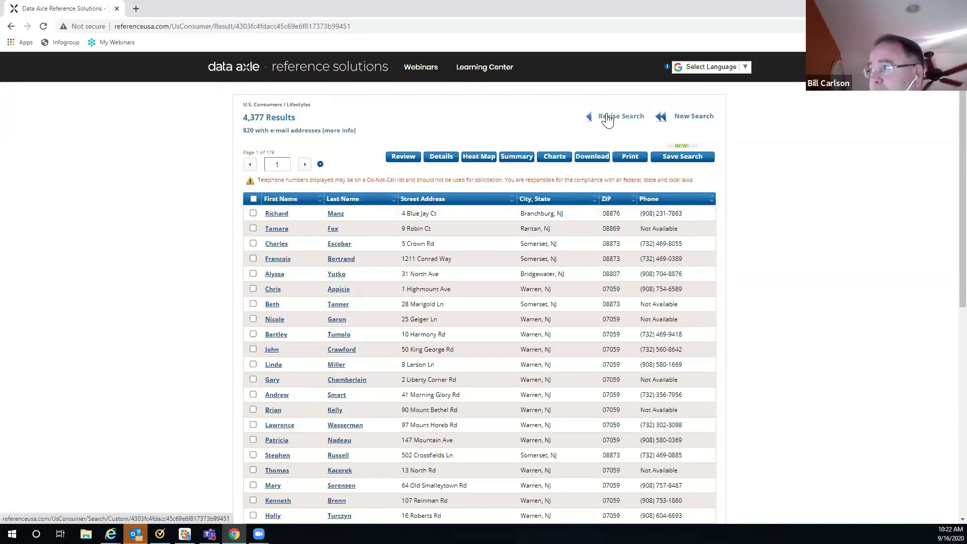
{"action": "left_click", "coordinate": [587, 121]}
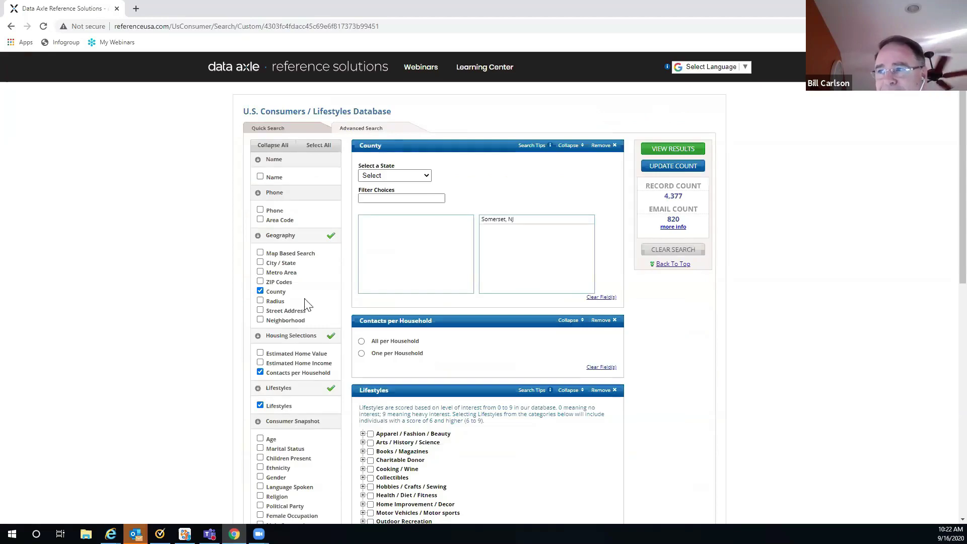
{"action": "left_click", "coordinate": [261, 292]}
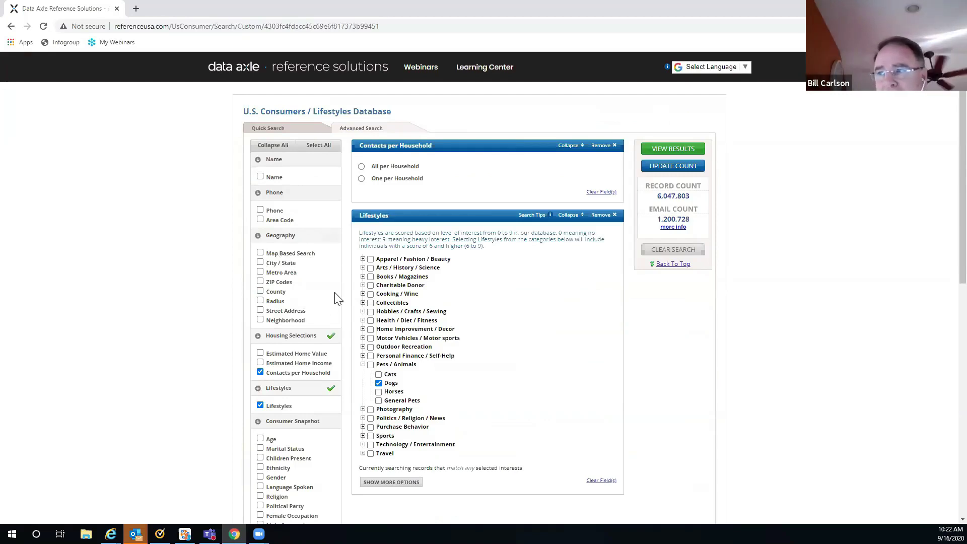
{"action": "left_click", "coordinate": [260, 371]}
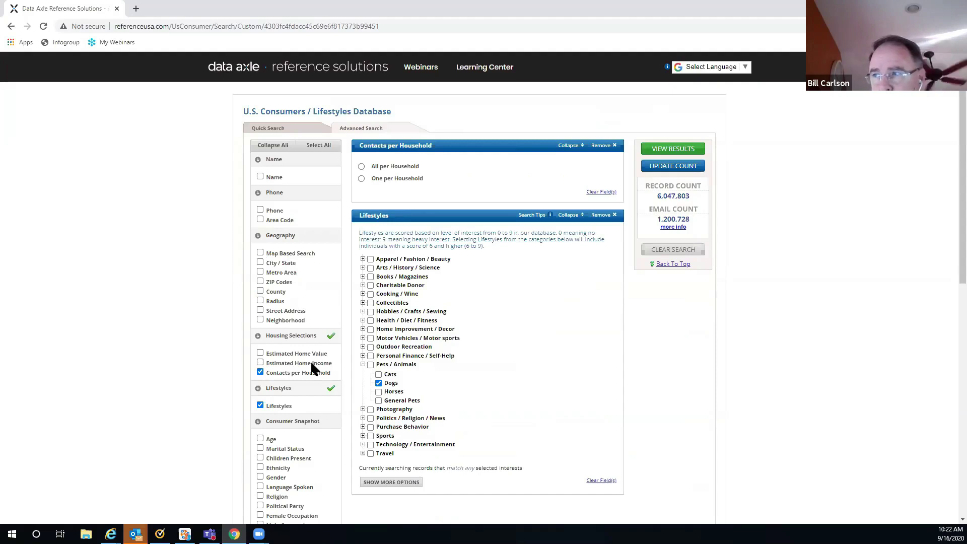
Step: Add the Estimated Home Income criterion and select every income range from $70,000 - $79,999 through $175,000 - $199,999
{"action": "left_click", "coordinate": [260, 362]}
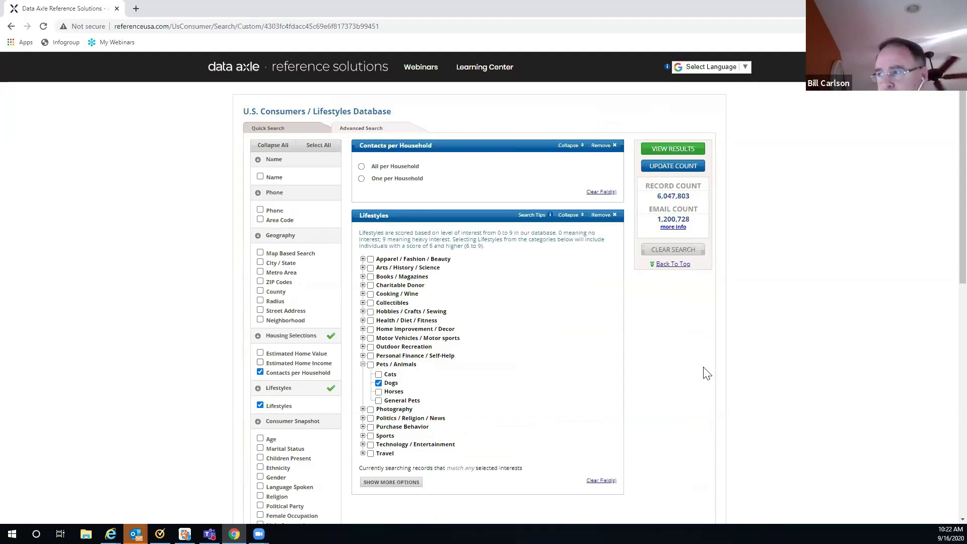
{"action": "scroll", "coordinate": [535, 344], "scroll_direction": "down", "scroll_amount": 2}
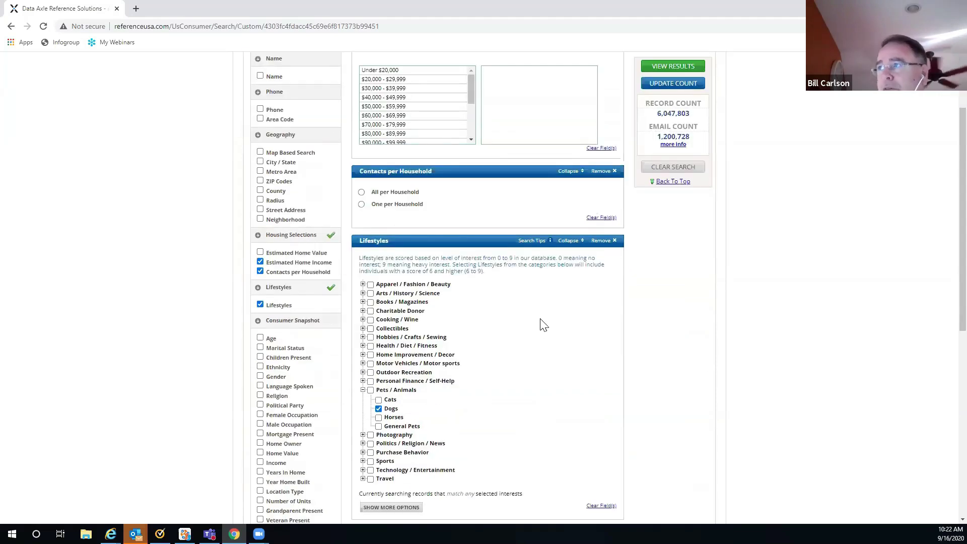
{"action": "scroll", "coordinate": [446, 212], "scroll_direction": "up", "scroll_amount": 2}
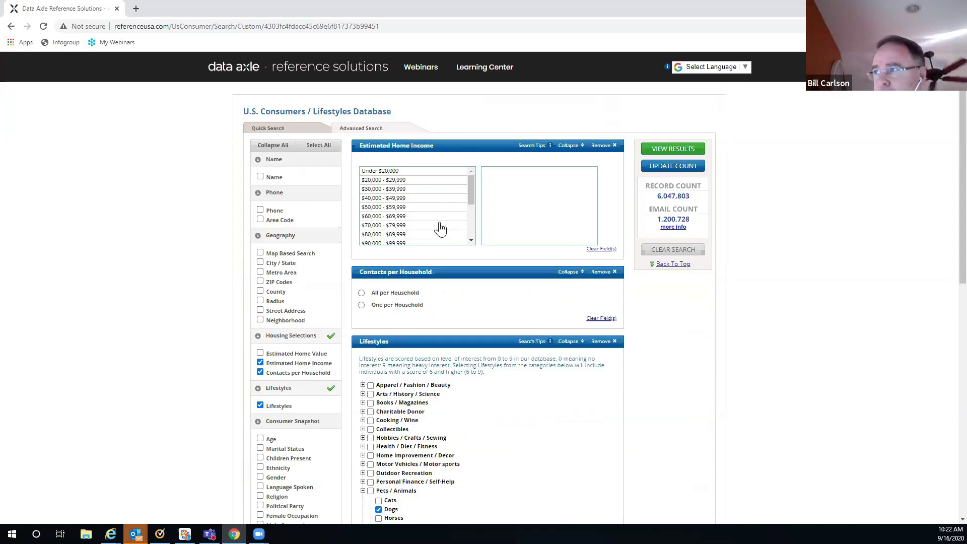
{"action": "left_click_drag", "start_coordinate": [422, 227], "coordinate": [437, 247]}
{"action": "scroll", "coordinate": [470, 242], "scroll_direction": "down", "scroll_amount": 1}
{"action": "left_click", "coordinate": [423, 214]}
{"action": "left_click", "coordinate": [420, 223]}
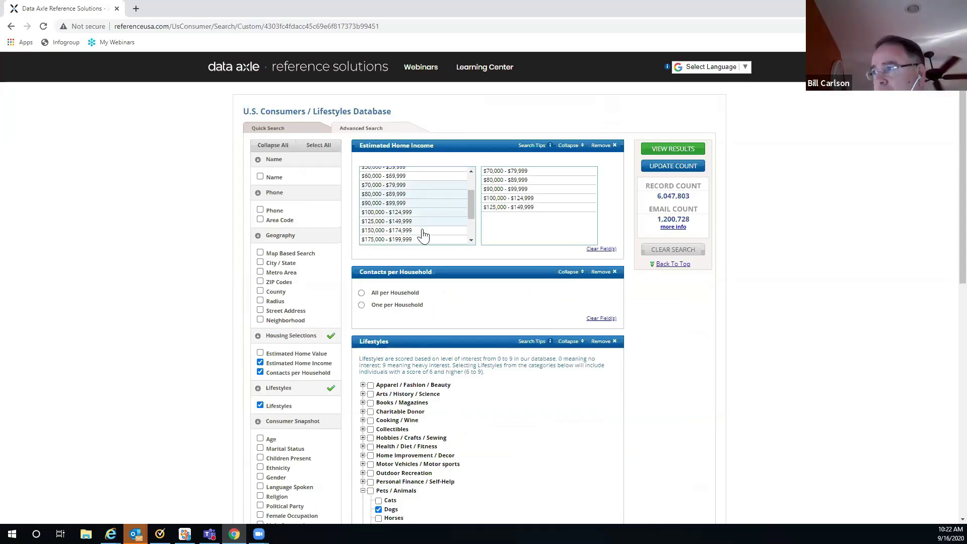
{"action": "left_click", "coordinate": [423, 230]}
{"action": "left_click", "coordinate": [431, 240]}
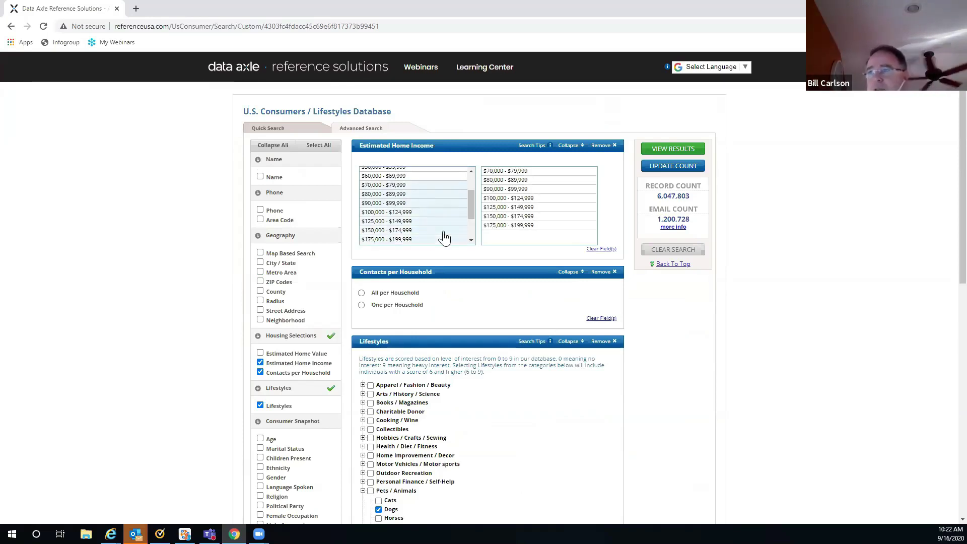
Step: Add the Map Based Search criterion, open its map and zoom to ZIP code 08873
{"action": "left_click", "coordinate": [260, 252]}
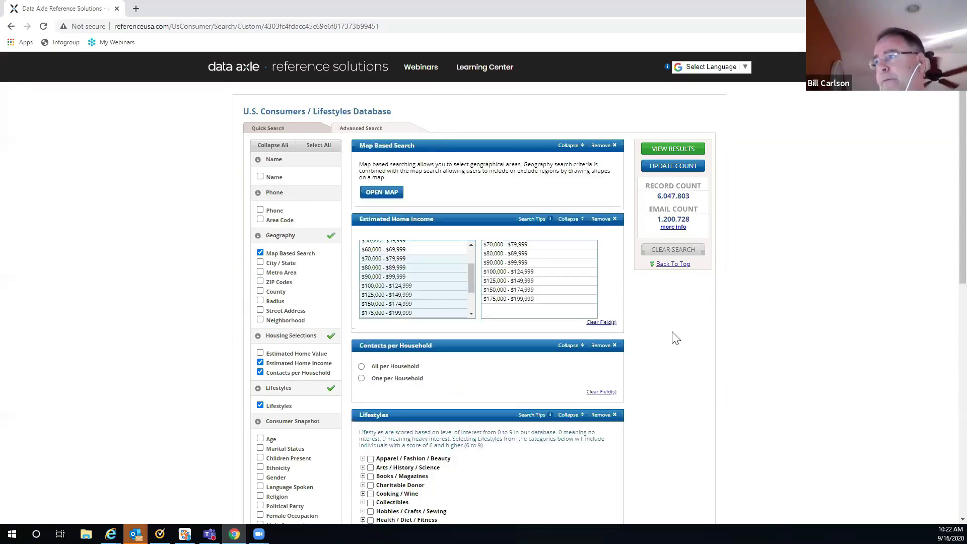
{"action": "left_click", "coordinate": [373, 194]}
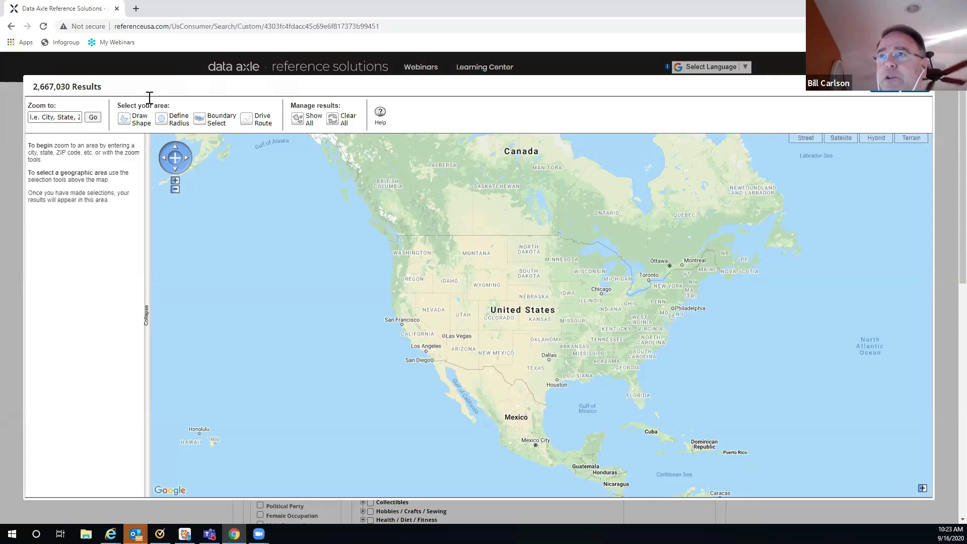
{"action": "left_click", "coordinate": [63, 117]}
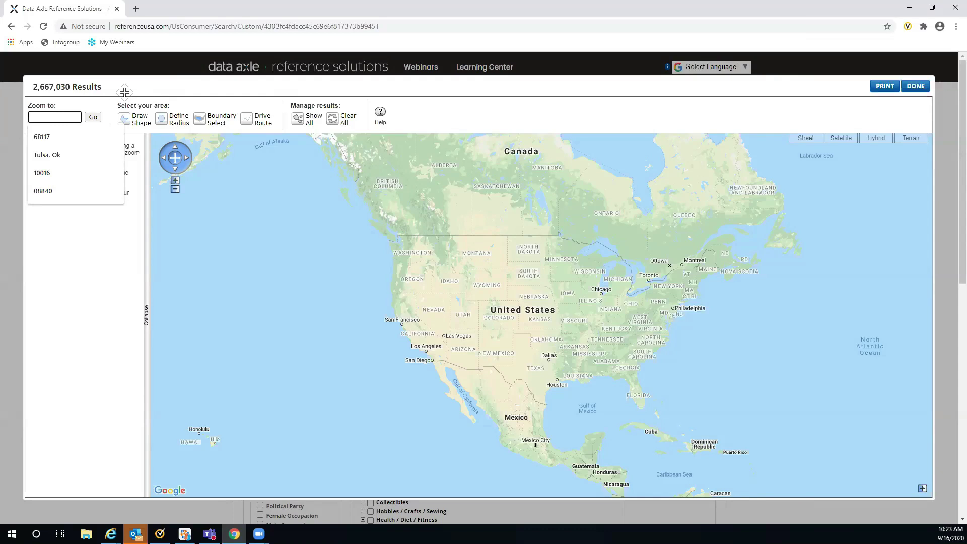
{"action": "type", "text": "08873"}
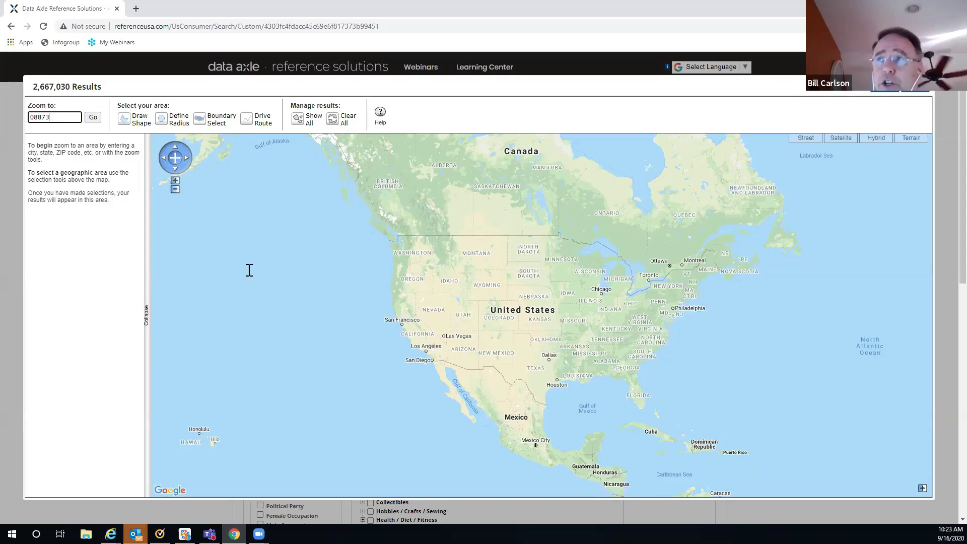
{"action": "left_click", "coordinate": [93, 119]}
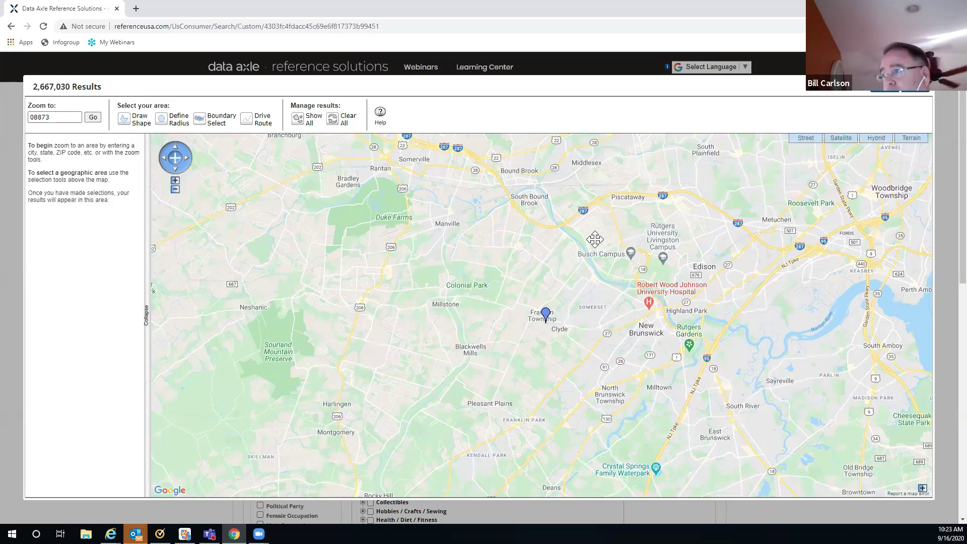
{"action": "left_click_drag", "start_coordinate": [633, 337], "coordinate": [688, 435]}
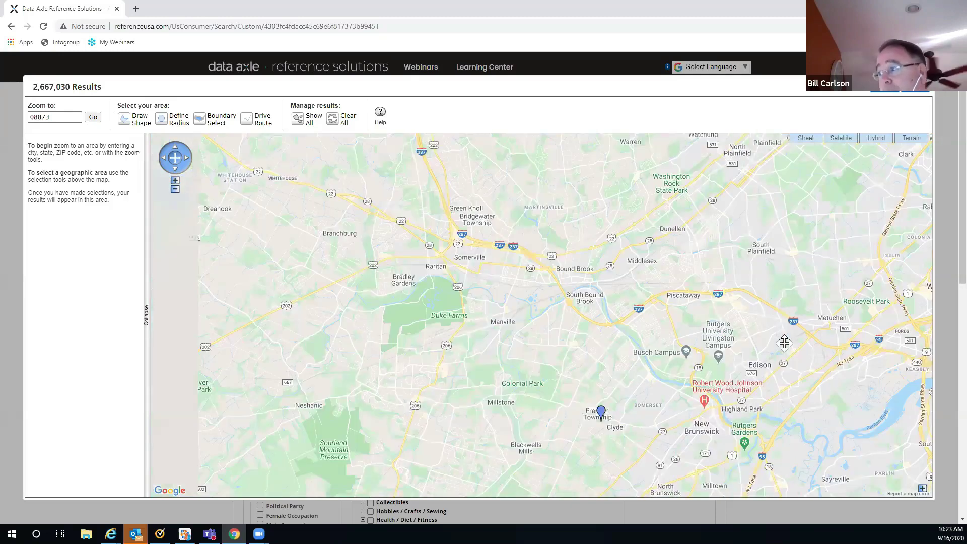
{"action": "mouse_move", "coordinate": [610, 290]}
{"action": "left_mouse_down"}
{"action": "mouse_move", "coordinate": [557, 281]}
{"action": "mouse_move", "coordinate": [498, 230]}
{"action": "left_mouse_up"}
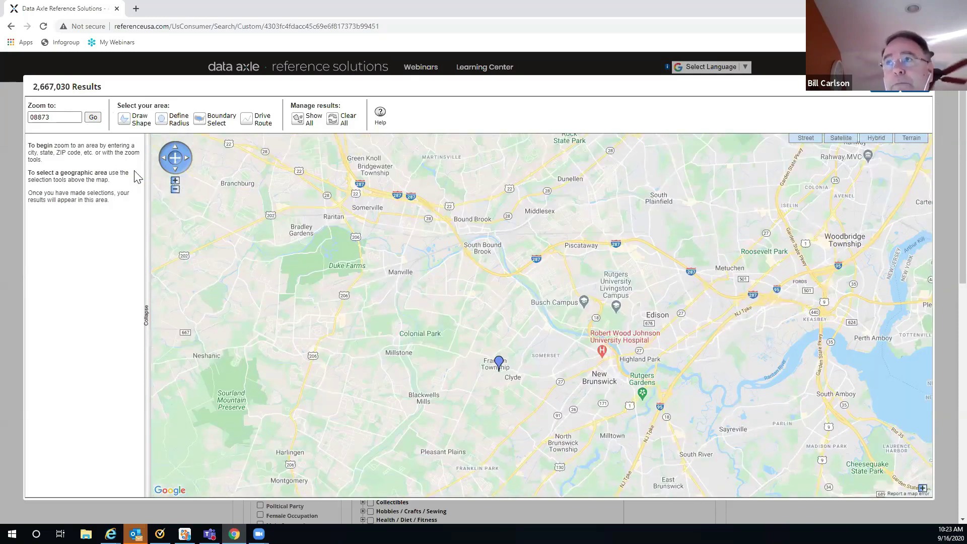
Step: Draw a polygon search area around Piscataway, Edison and Highland Park, and delete the finished shape
{"action": "left_click", "coordinate": [126, 124]}
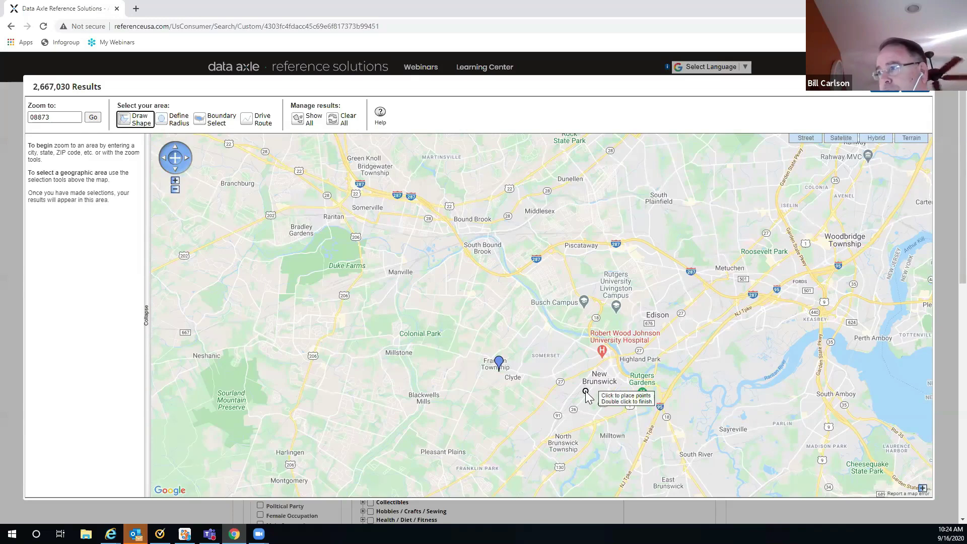
{"action": "left_click", "coordinate": [520, 267]}
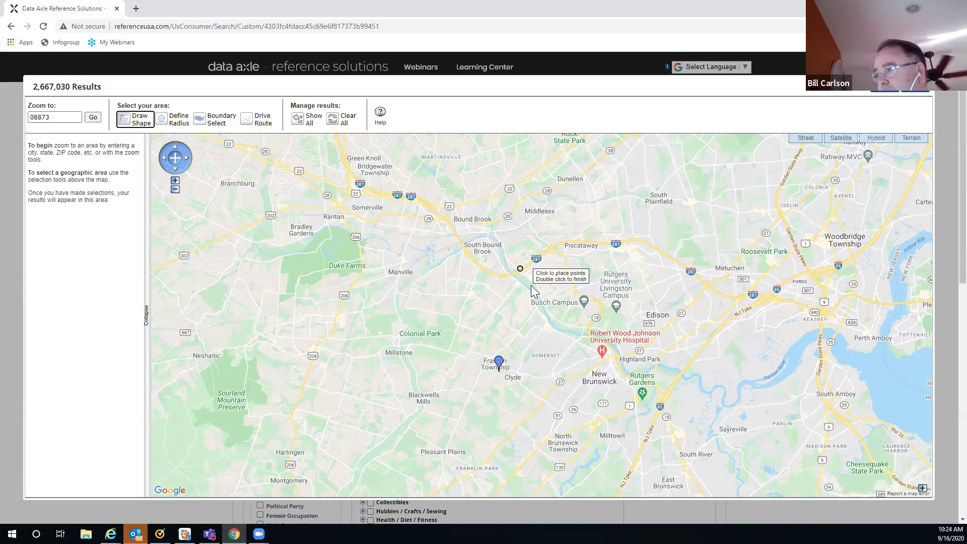
{"action": "left_click", "coordinate": [547, 309]}
{"action": "left_click", "coordinate": [569, 330]}
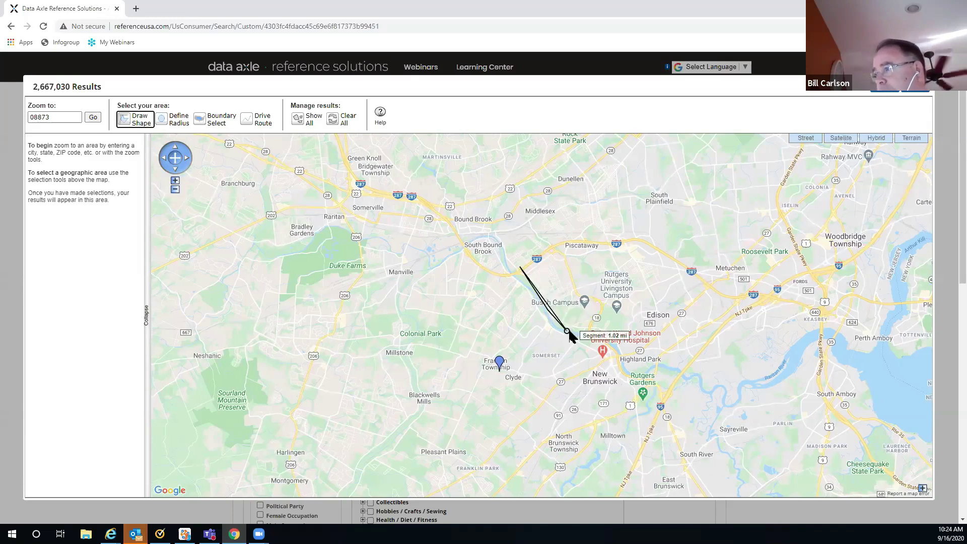
{"action": "left_click", "coordinate": [612, 334]}
{"action": "left_click", "coordinate": [646, 367]}
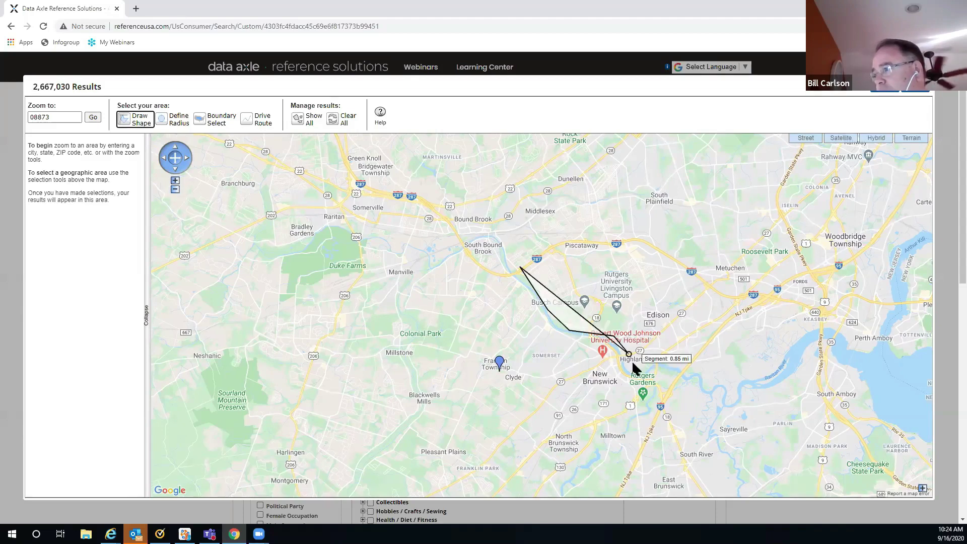
{"action": "left_click", "coordinate": [647, 364]}
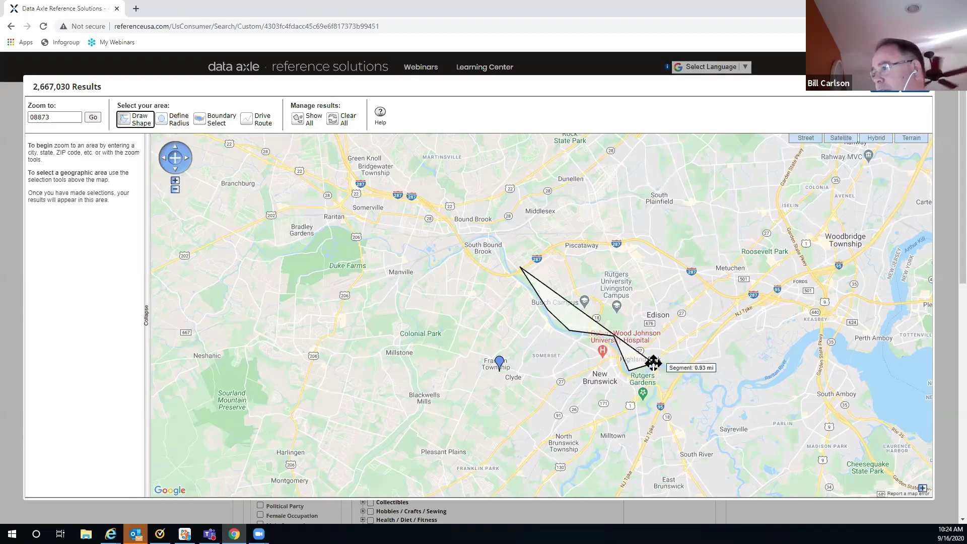
{"action": "left_click", "coordinate": [739, 299]}
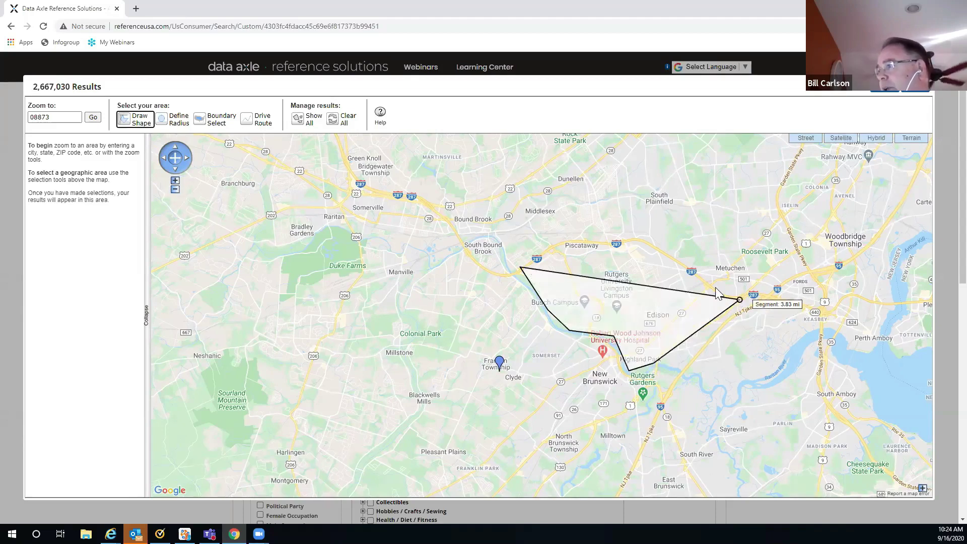
{"action": "left_click", "coordinate": [640, 240]}
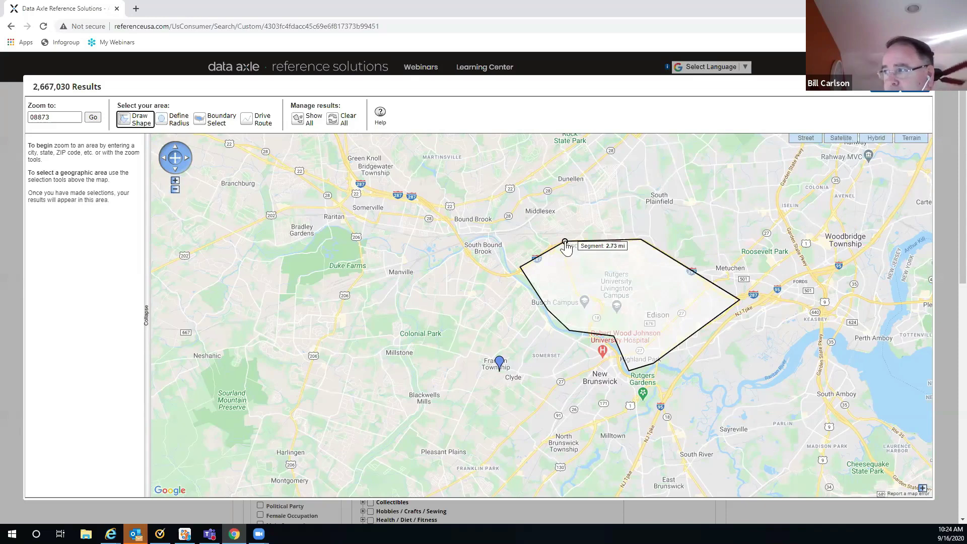
{"action": "double_click", "coordinate": [565, 243]}
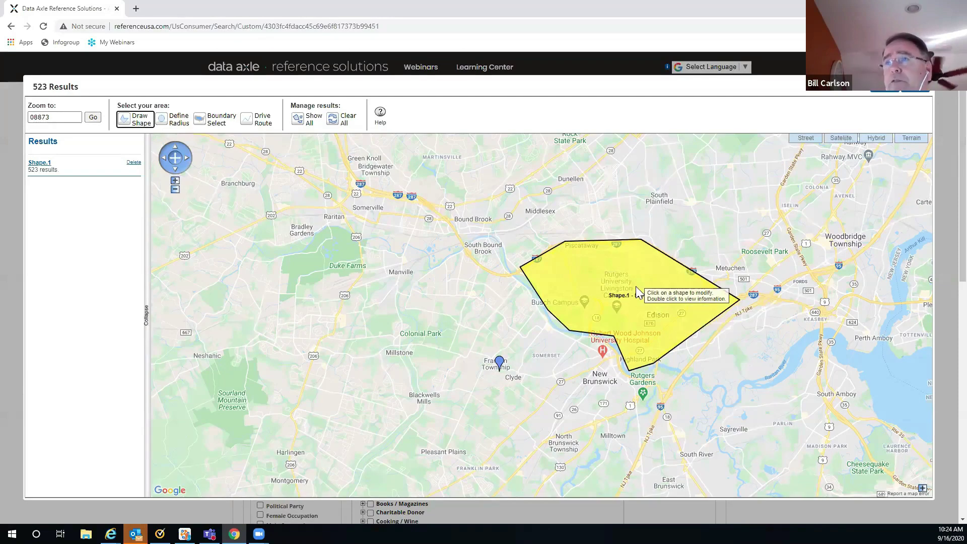
{"action": "left_click", "coordinate": [133, 163]}
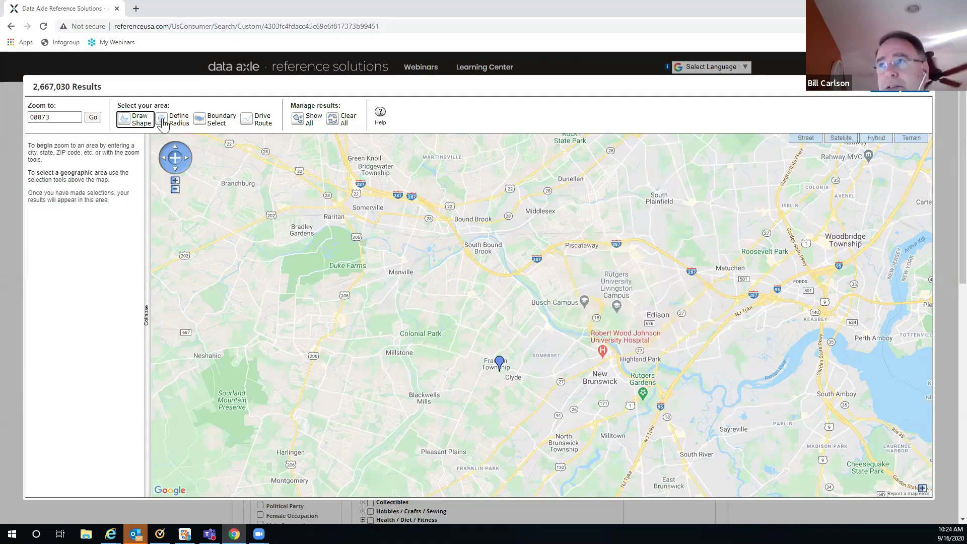
Step: Define a circular search area with a radius of about 4 miles centered on South Bound Brook
{"action": "left_click", "coordinate": [162, 123]}
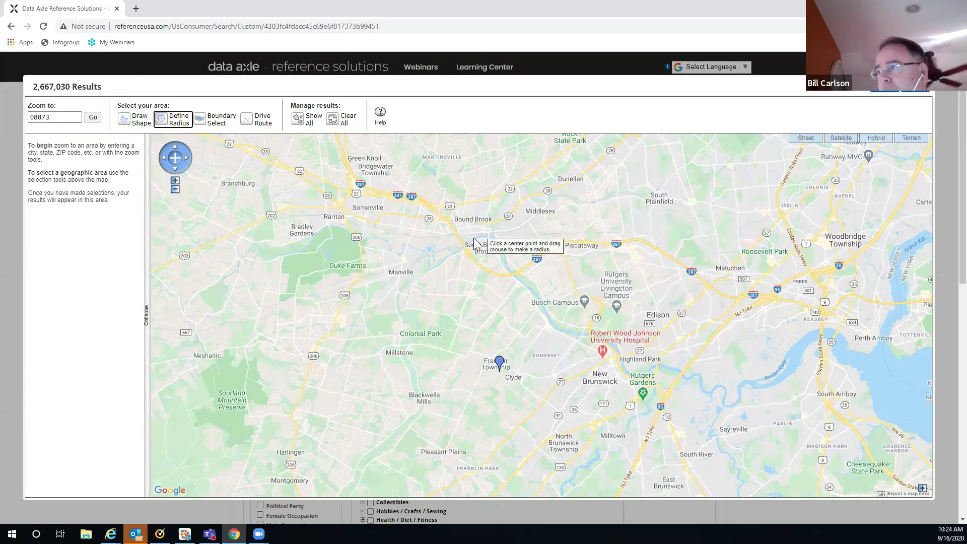
{"action": "left_click_drag", "start_coordinate": [474, 250], "coordinate": [505, 334]}
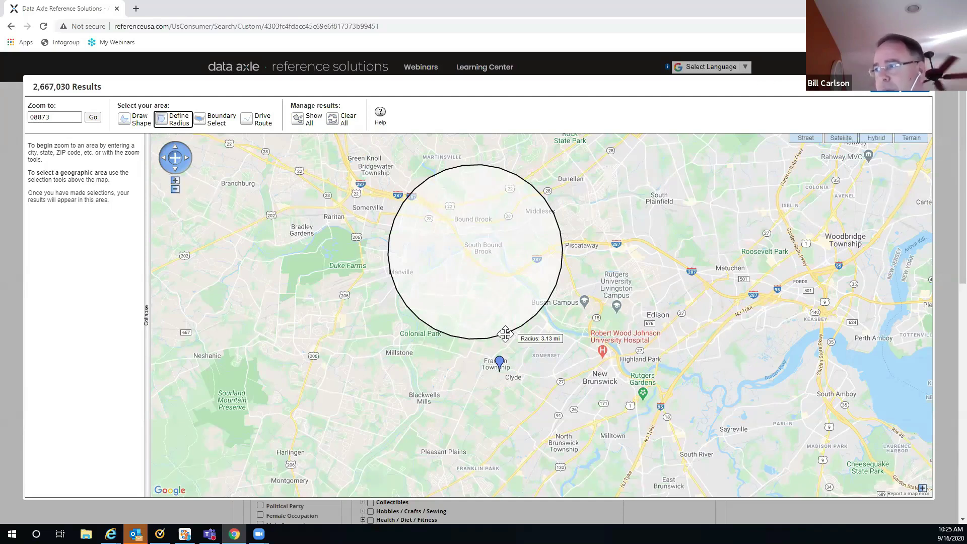
{"action": "left_click_drag", "start_coordinate": [505, 334], "coordinate": [519, 361]}
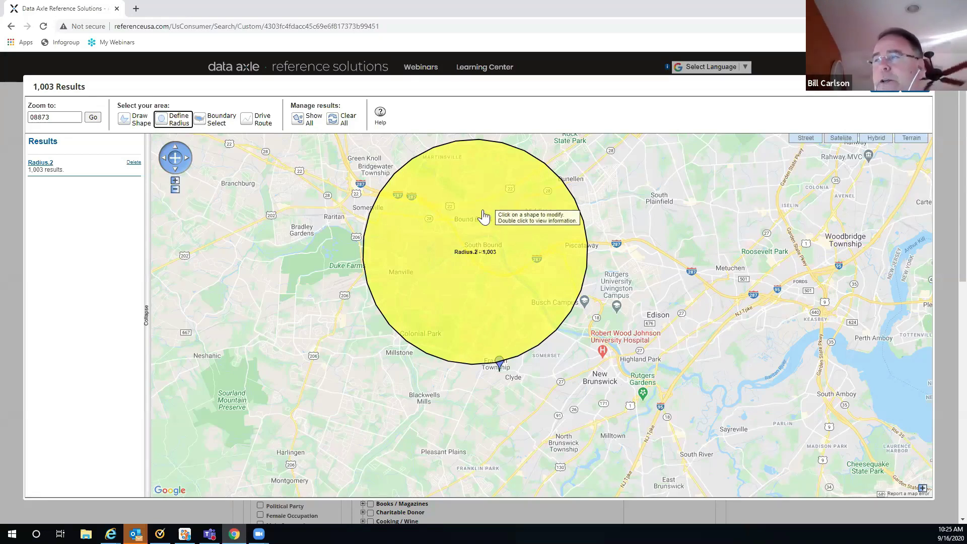
Step: Draw a small four-point shape inside the radius circle, just north of Bound Brook
{"action": "left_click", "coordinate": [125, 122]}
{"action": "left_click", "coordinate": [456, 225]}
{"action": "left_click", "coordinate": [505, 225]}
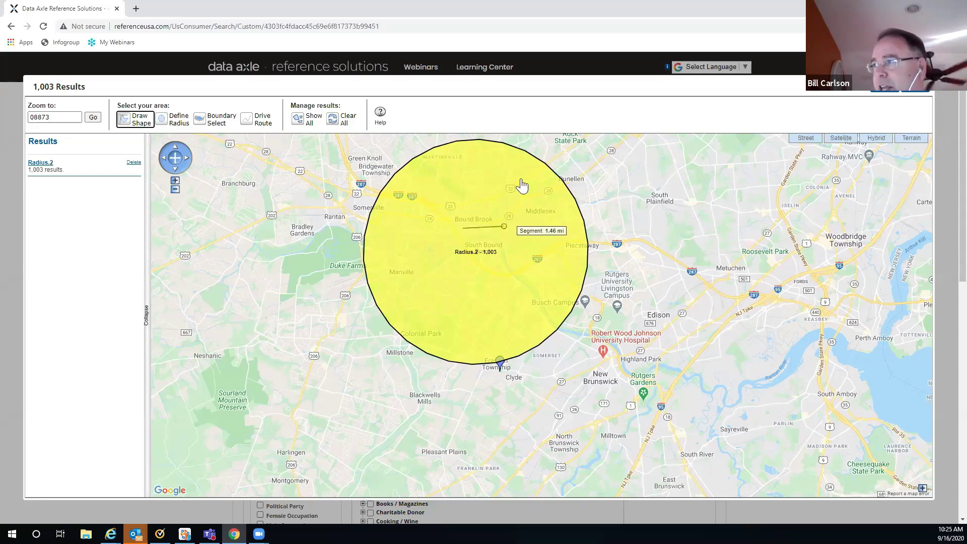
{"action": "left_click", "coordinate": [520, 180]}
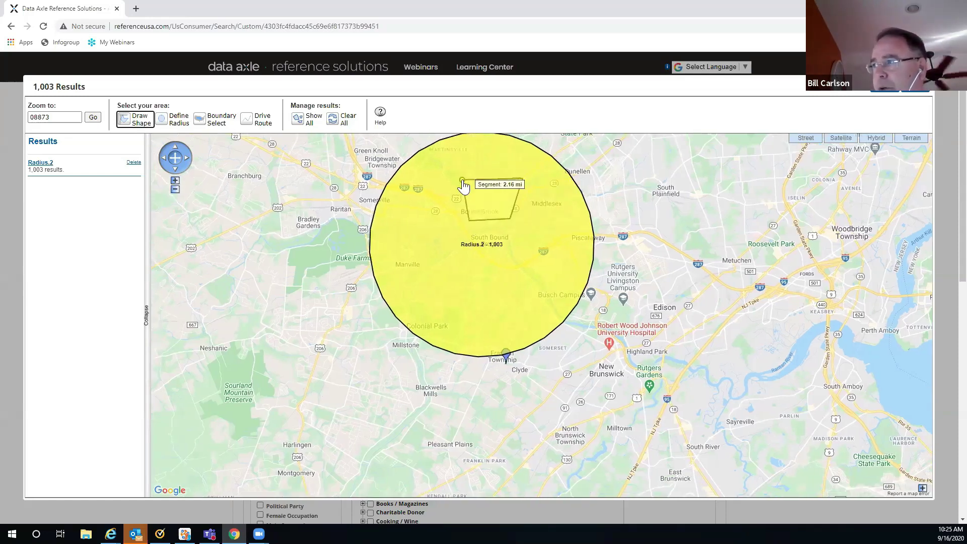
{"action": "left_click", "coordinate": [462, 182]}
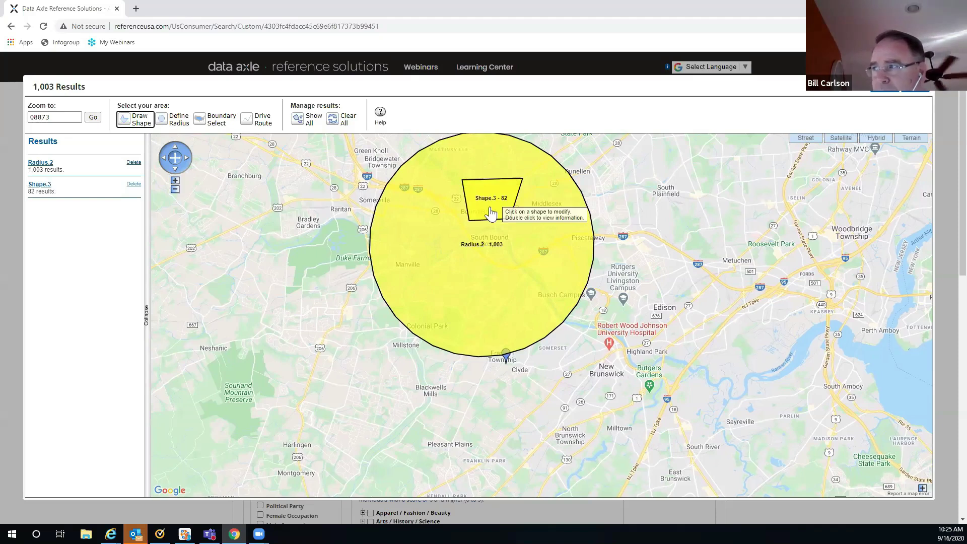
Step: Set the four-point shape to Exclude and apply the map selections to the consumer search
{"action": "double_click", "coordinate": [490, 212]}
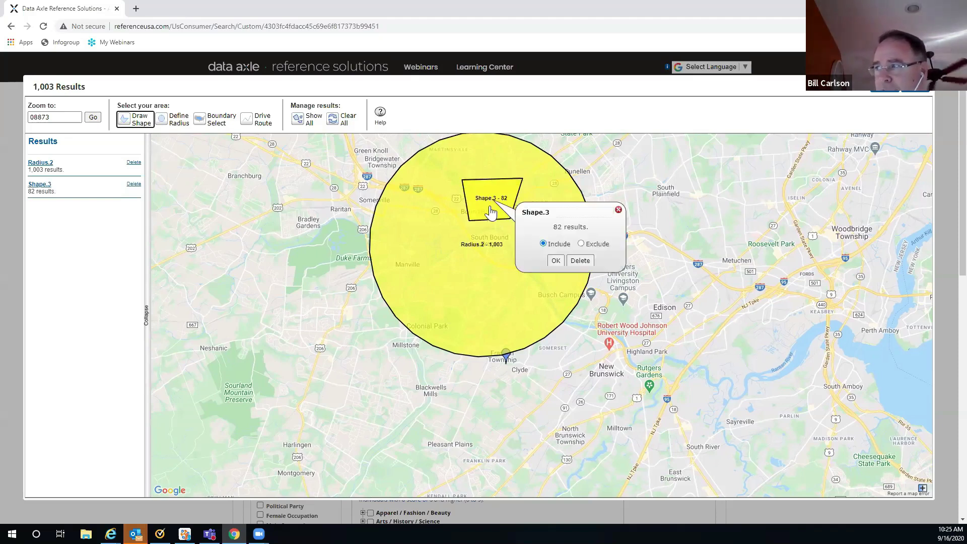
{"action": "left_click", "coordinate": [581, 243]}
{"action": "left_click", "coordinate": [553, 260]}
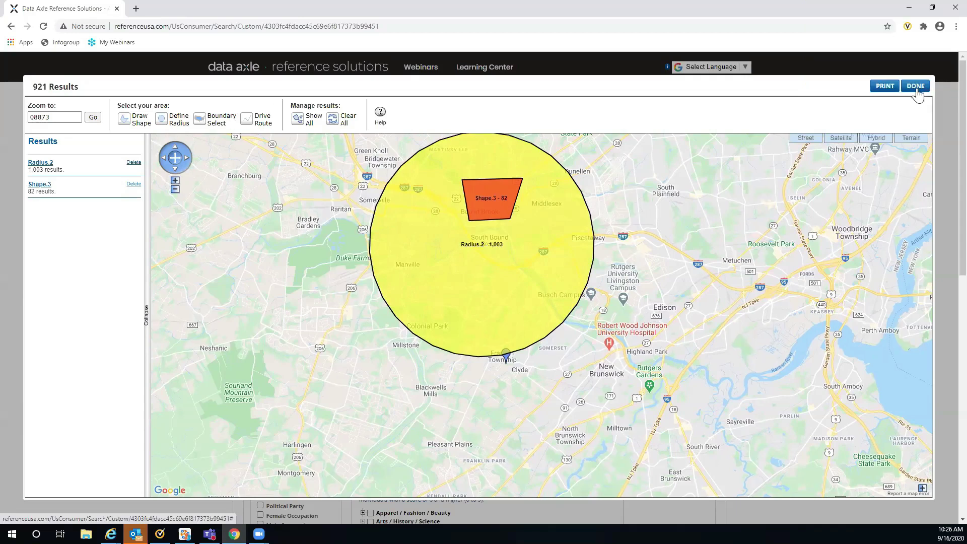
{"action": "left_click", "coordinate": [915, 88]}
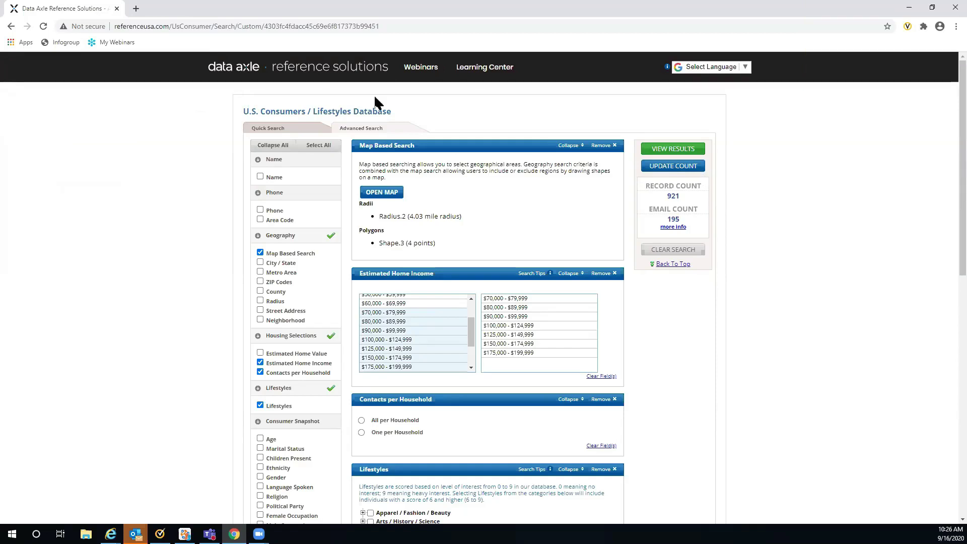
Step: Return to the database list, start a U.S. Businesses advanced search and add the Keyword/SIC/NAICS criterion
{"action": "left_click", "coordinate": [320, 74]}
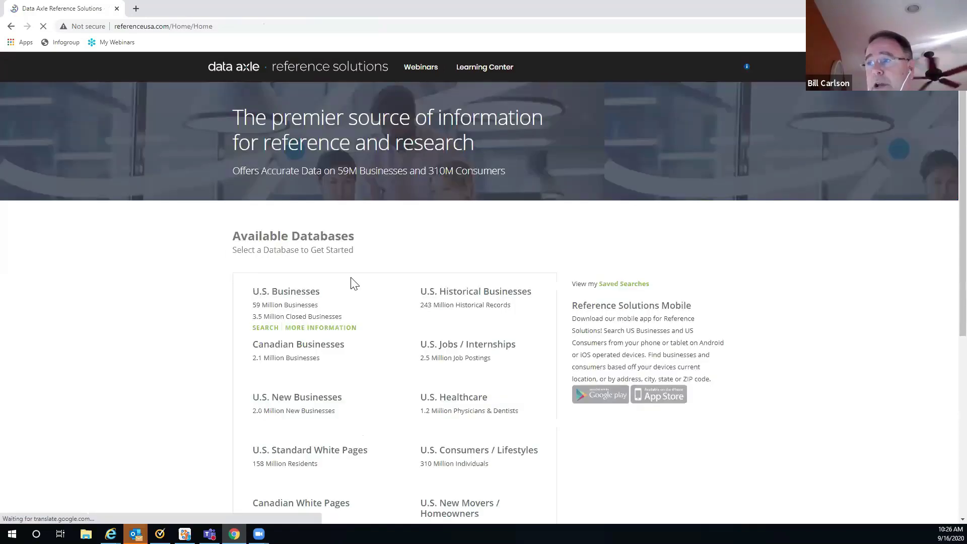
{"action": "left_click", "coordinate": [282, 323]}
{"action": "left_click", "coordinate": [353, 132]}
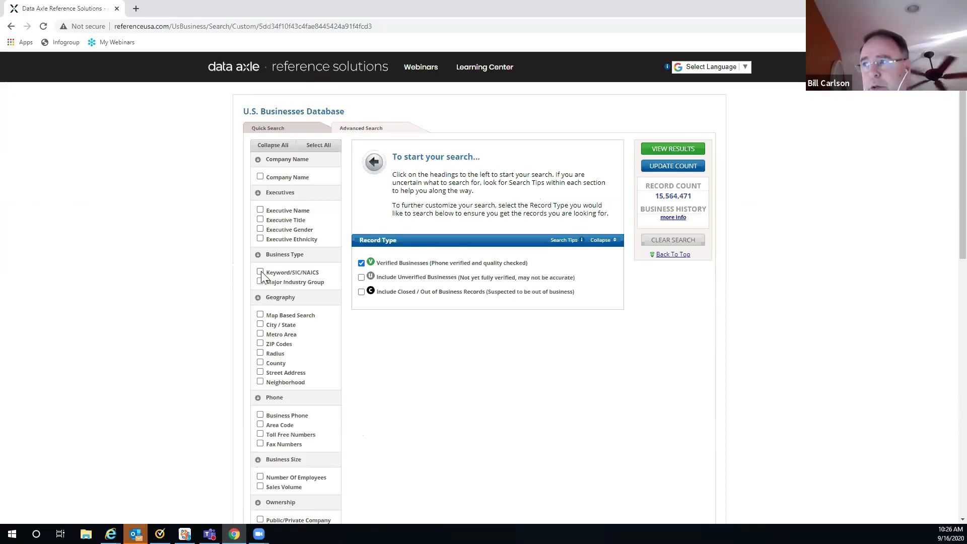
{"action": "left_click", "coordinate": [259, 272]}
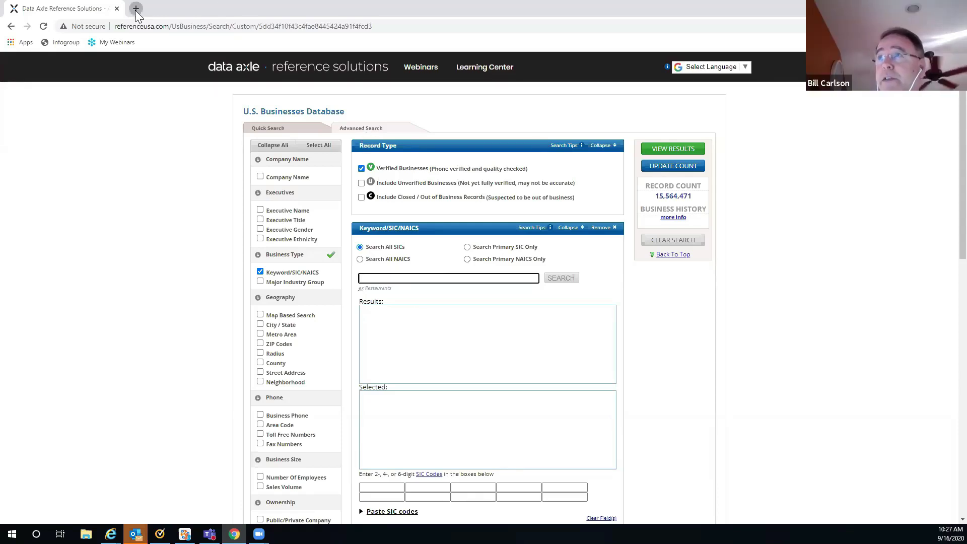
Step: Search Google in a new browser tab for "somerset county public library"
{"action": "key", "text": "ctrl+t"}
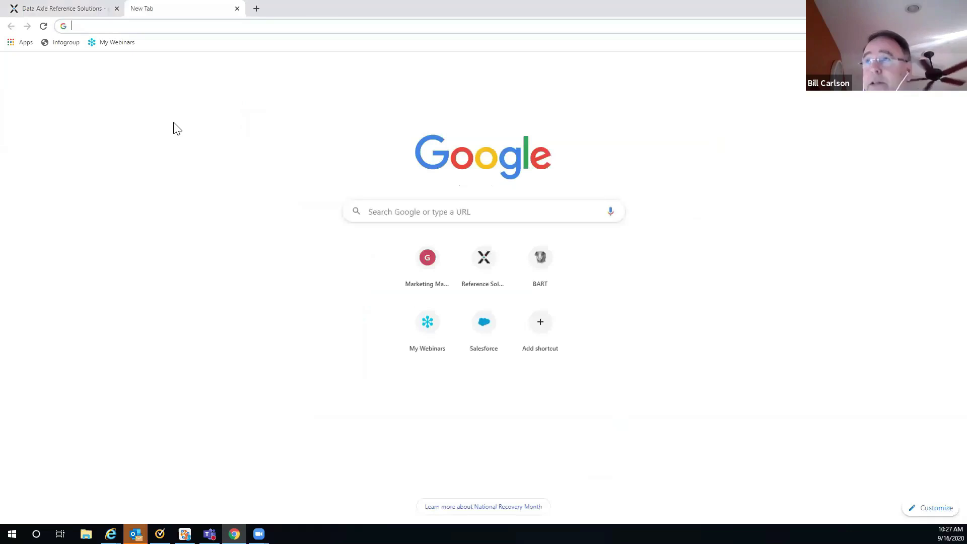
{"action": "type", "text": "SOme"}
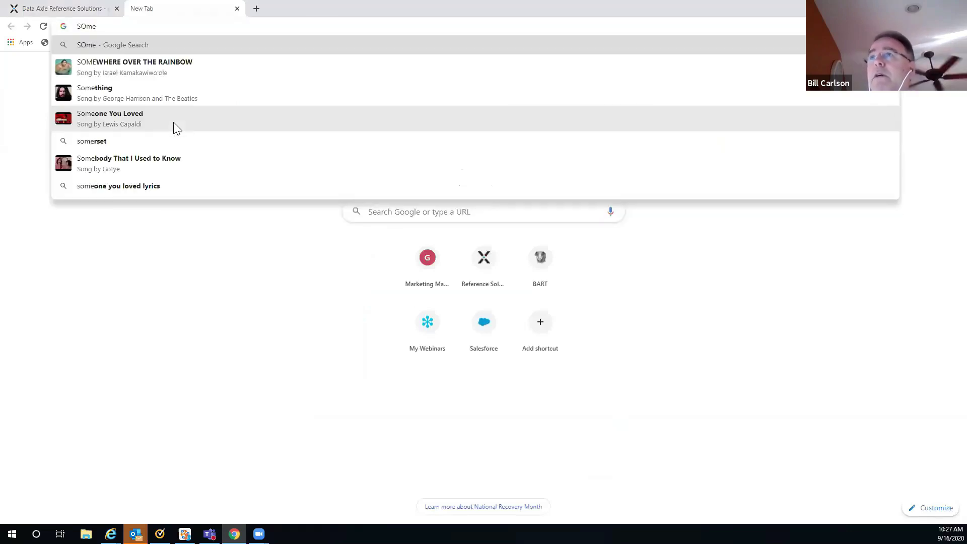
{"action": "type", "text": "rset"}
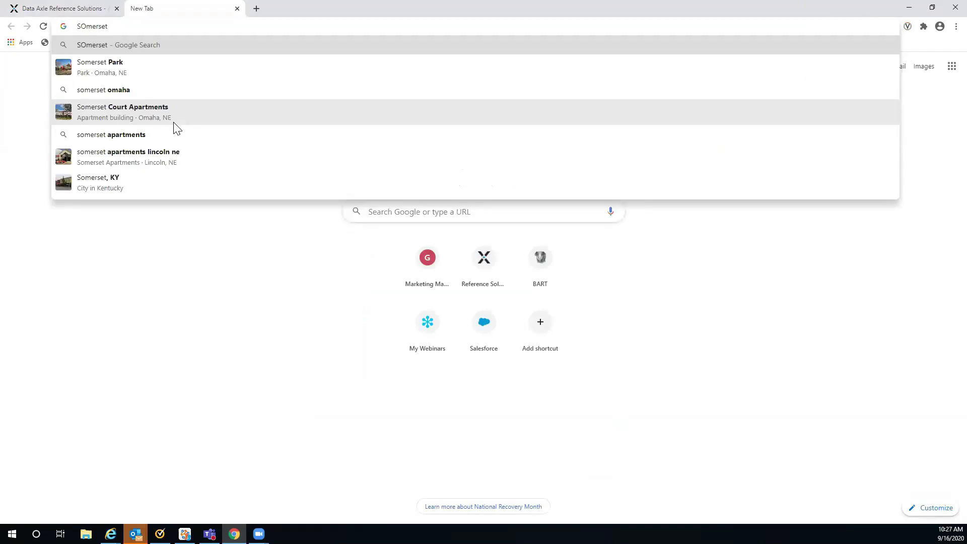
{"action": "type", "text": " Com"}
{"action": "key", "text": "BackSpace"}
{"action": "type", "text": "u"}
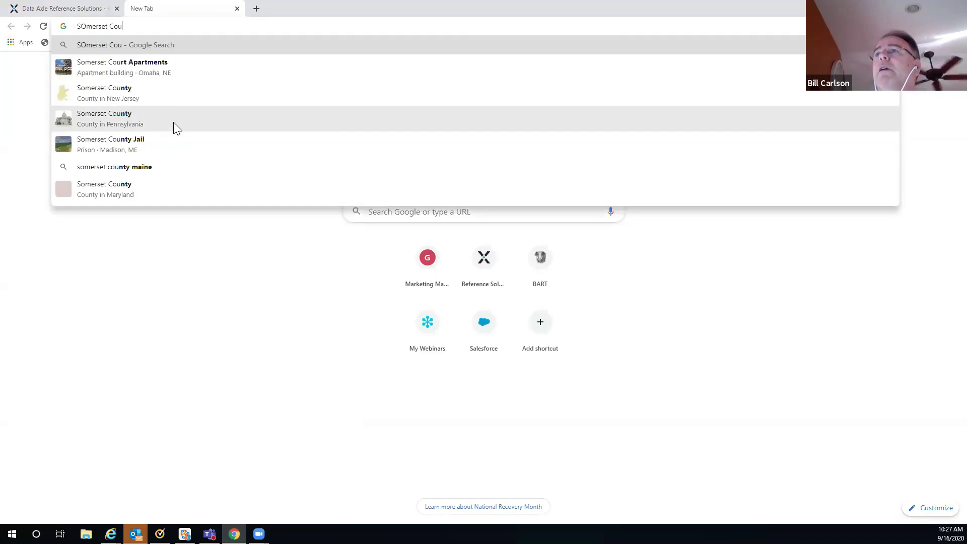
{"action": "type", "text": "nty P"}
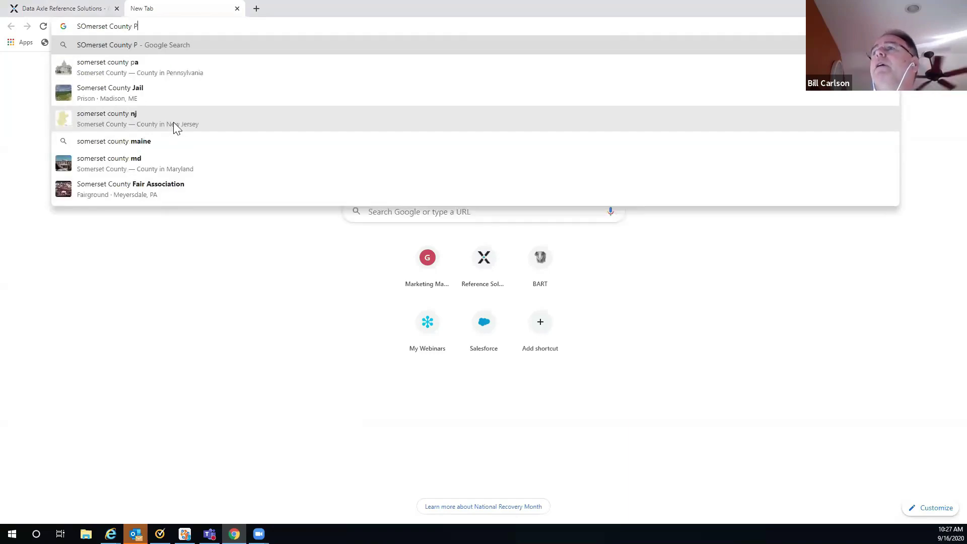
{"action": "type", "text": "ublic"}
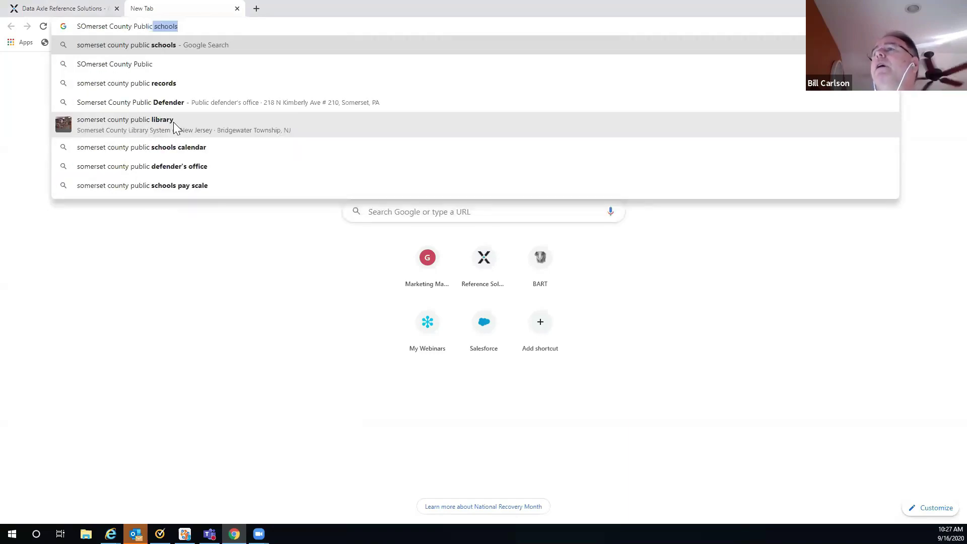
{"action": "left_click", "coordinate": [174, 122]}
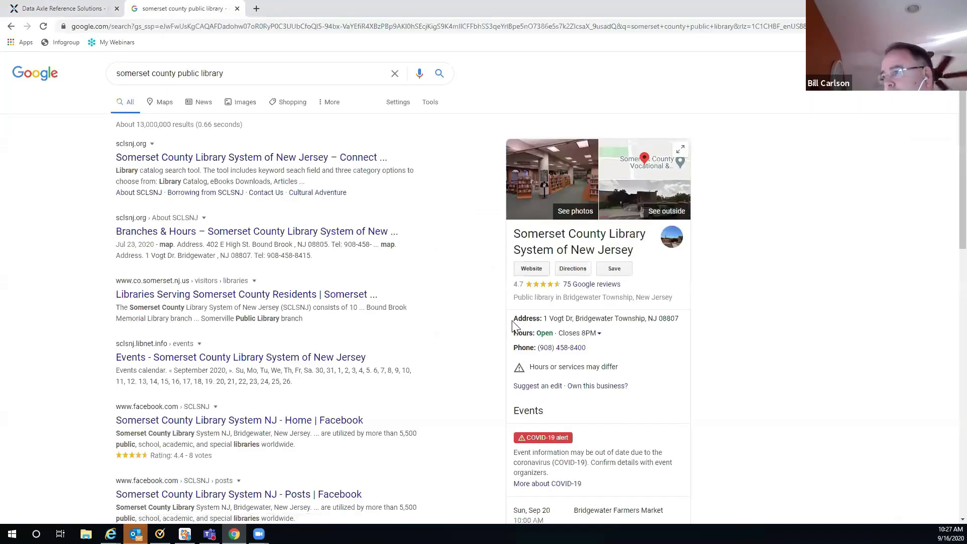
Step: Open the Somerset County Library System website from the search results and find Reference USA among its Other Research Resources
{"action": "left_click", "coordinate": [531, 269]}
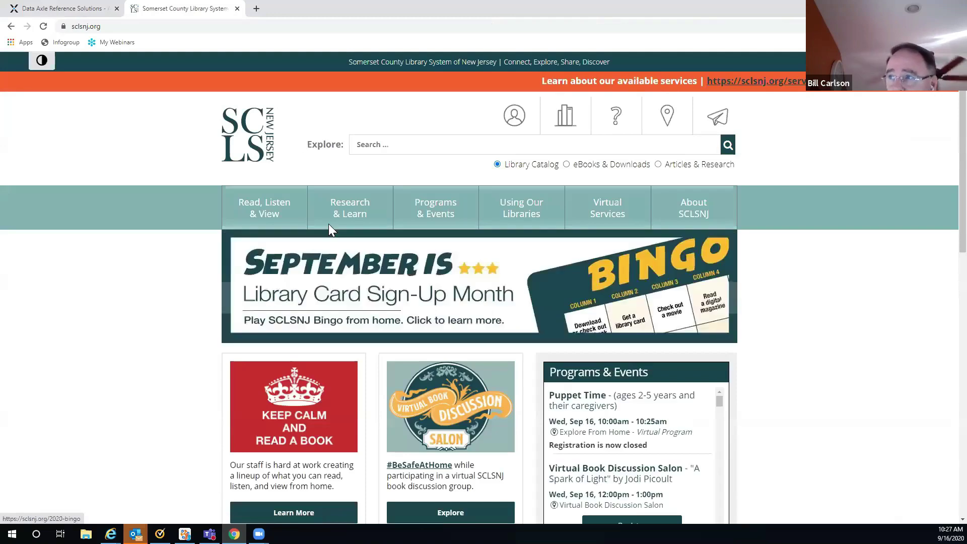
{"action": "mouse_move", "coordinate": [364, 211]}
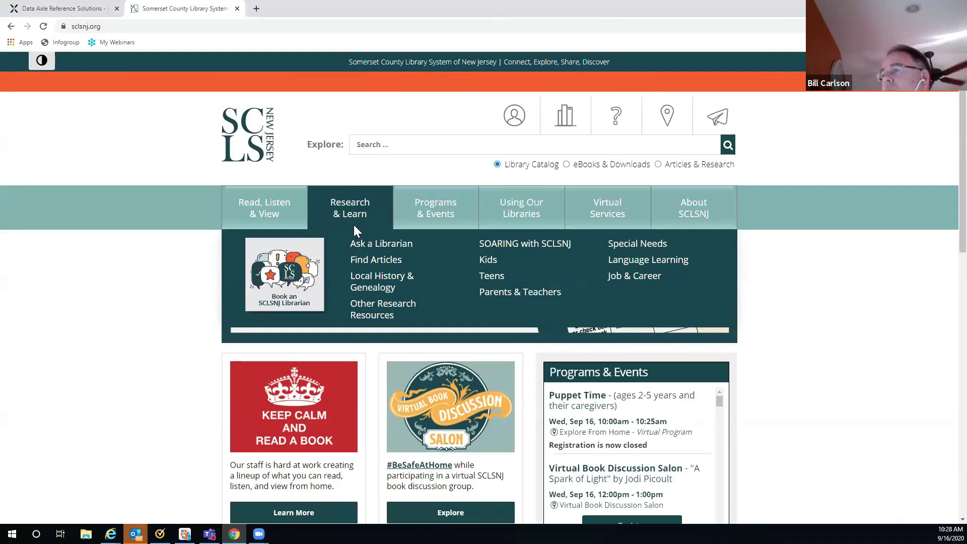
{"action": "left_click", "coordinate": [379, 314]}
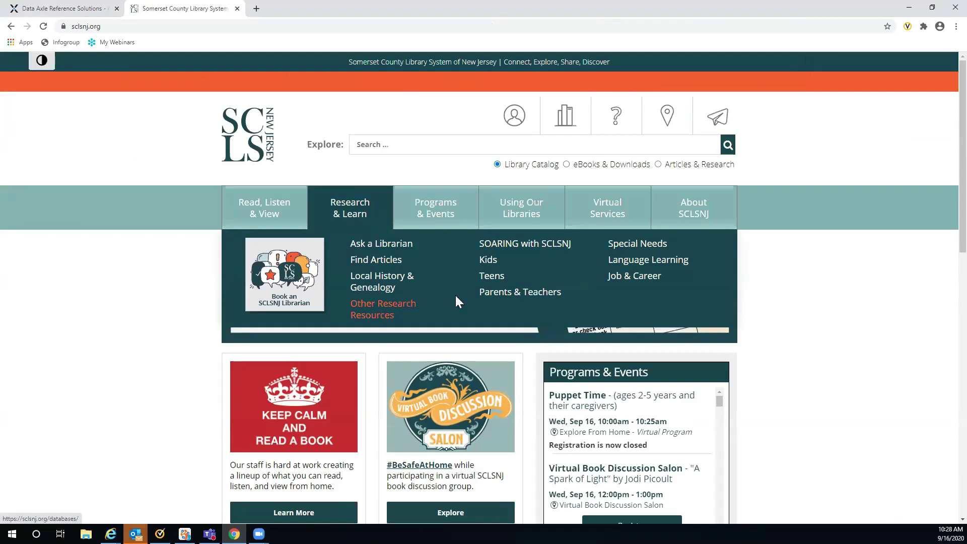
{"action": "scroll", "coordinate": [458, 302], "scroll_direction": "down", "scroll_amount": 4}
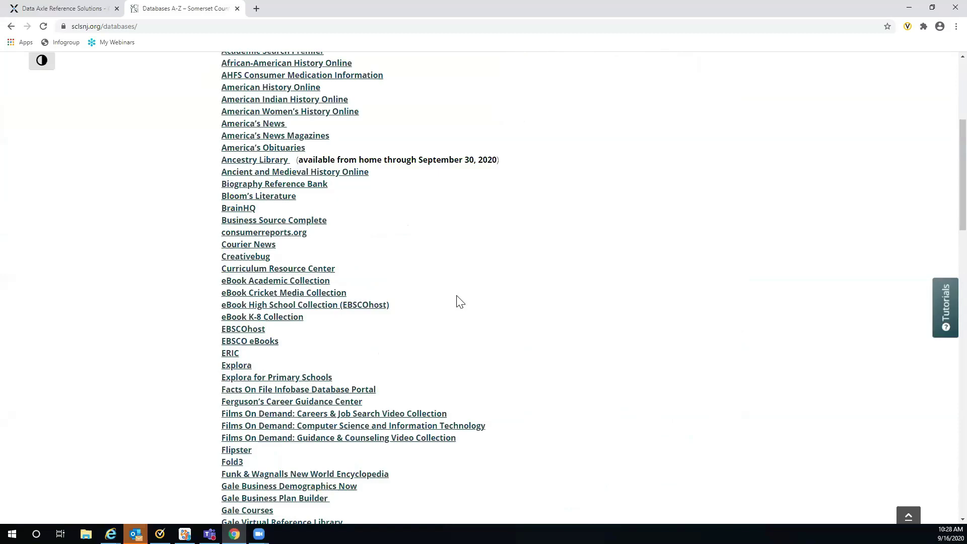
{"action": "scroll", "coordinate": [459, 302], "scroll_direction": "down", "scroll_amount": 9}
{"action": "scroll", "coordinate": [459, 301], "scroll_direction": "down", "scroll_amount": 2}
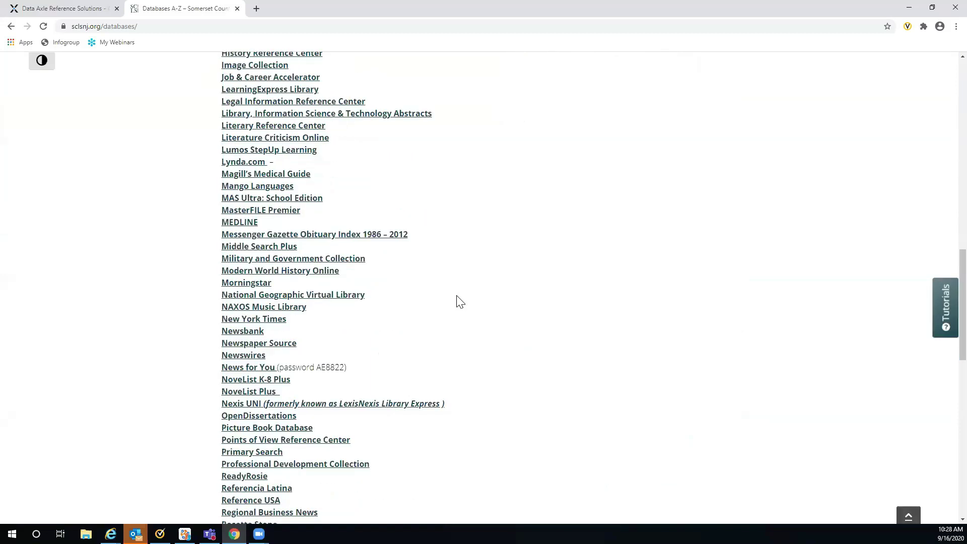
{"action": "scroll", "coordinate": [462, 301], "scroll_direction": "down", "scroll_amount": 1}
{"action": "scroll", "coordinate": [461, 301], "scroll_direction": "down", "scroll_amount": 1}
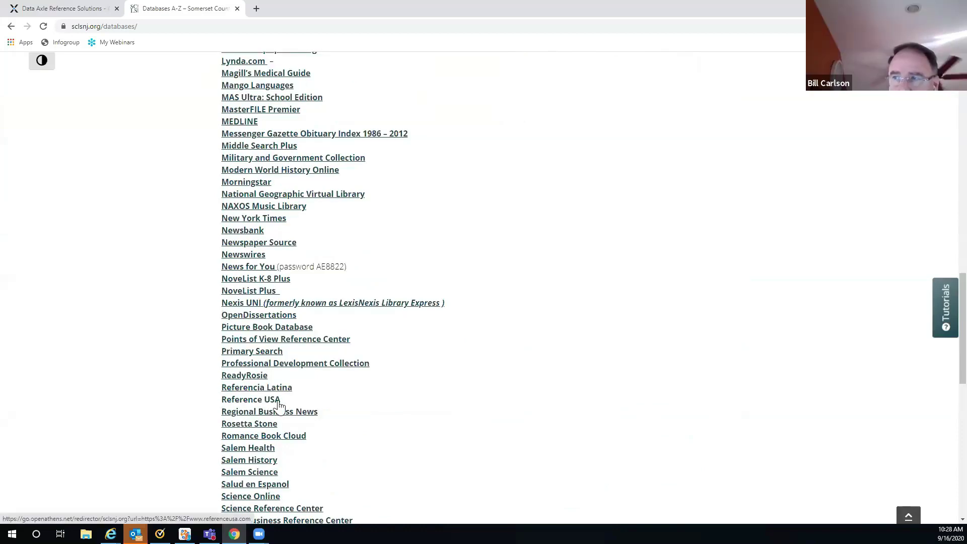
Step: Go back to the library homepage, reopen Other Research Resources and follow the Reference USA link in the Databases A-Z list
{"action": "scroll", "coordinate": [483, 333], "scroll_direction": "up", "scroll_amount": 14}
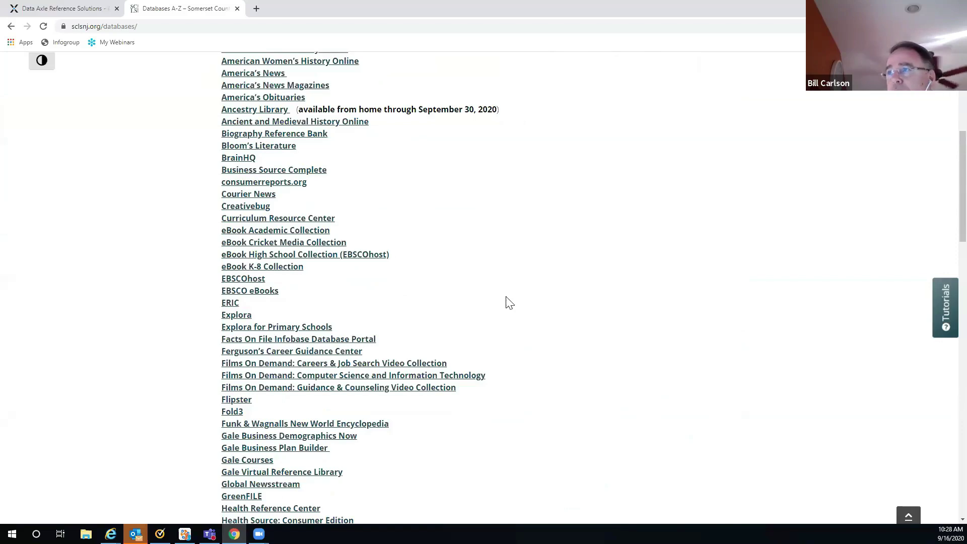
{"action": "scroll", "coordinate": [507, 302], "scroll_direction": "up", "scroll_amount": 6}
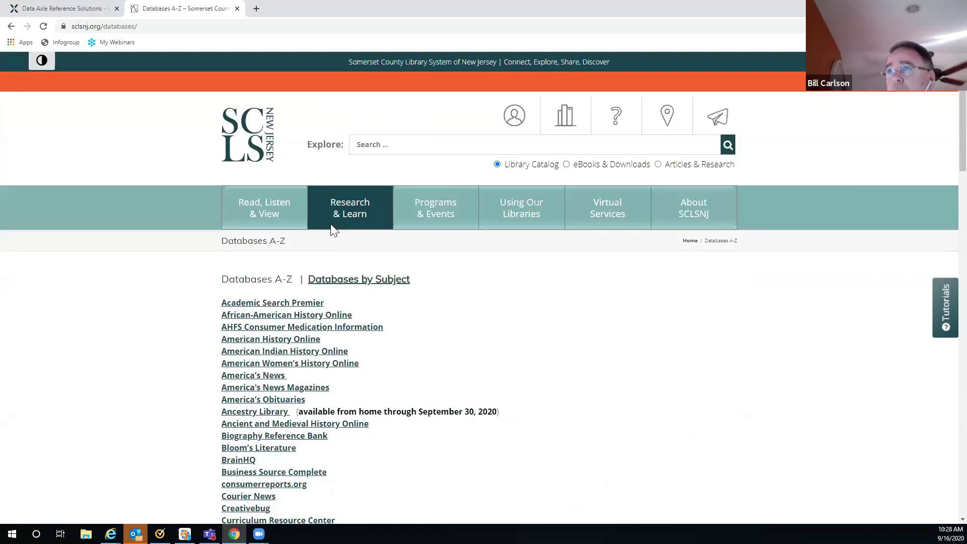
{"action": "left_click", "coordinate": [11, 26]}
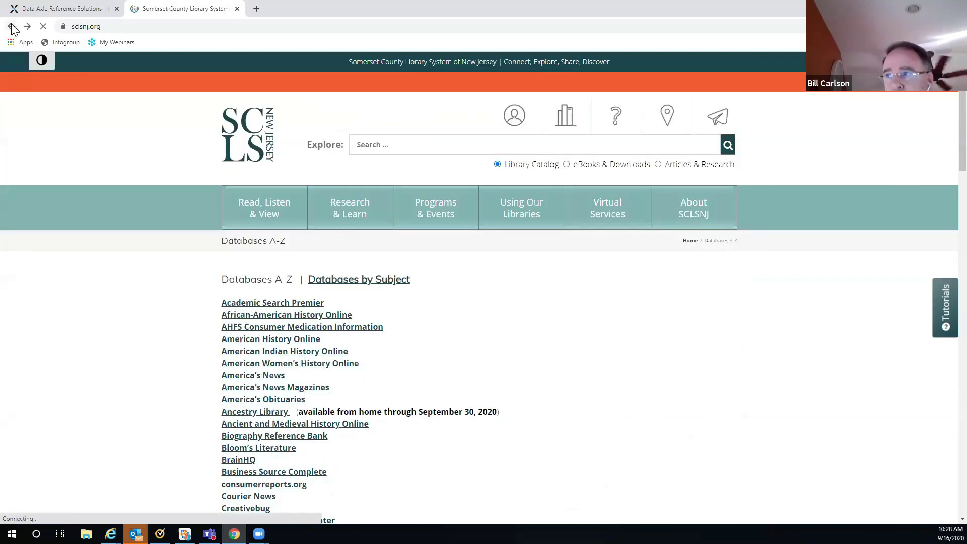
{"action": "mouse_move", "coordinate": [349, 214]}
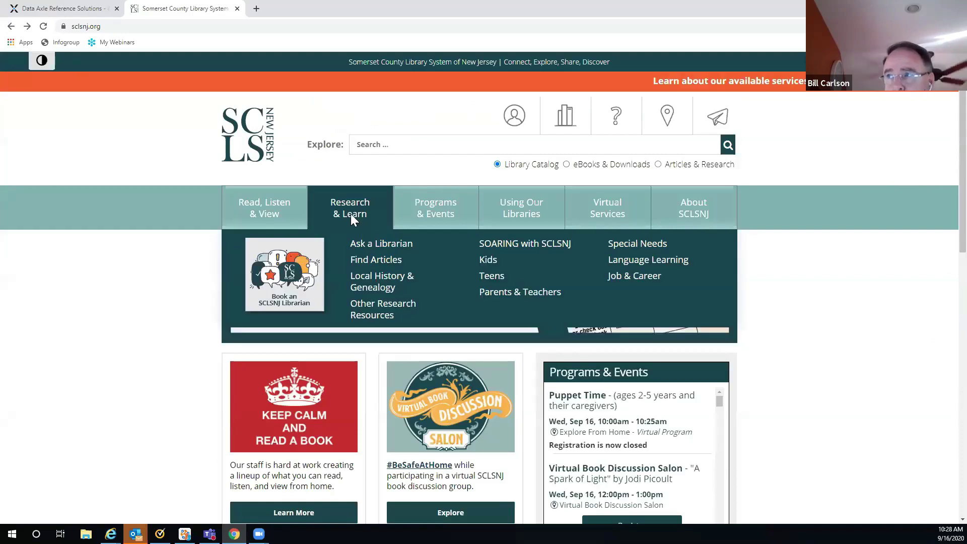
{"action": "left_click", "coordinate": [379, 315]}
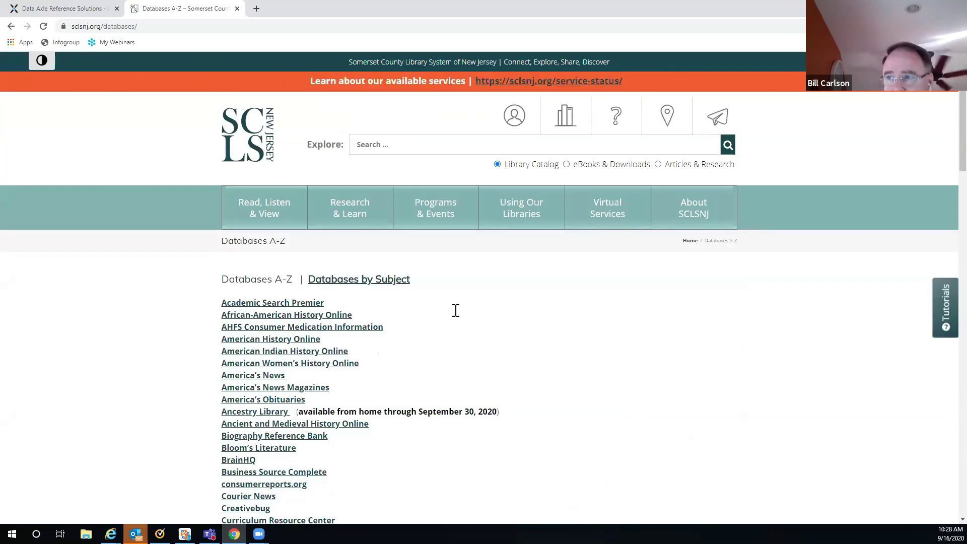
{"action": "scroll", "coordinate": [456, 310], "scroll_direction": "down", "scroll_amount": 5}
{"action": "scroll", "coordinate": [458, 314], "scroll_direction": "down", "scroll_amount": 6}
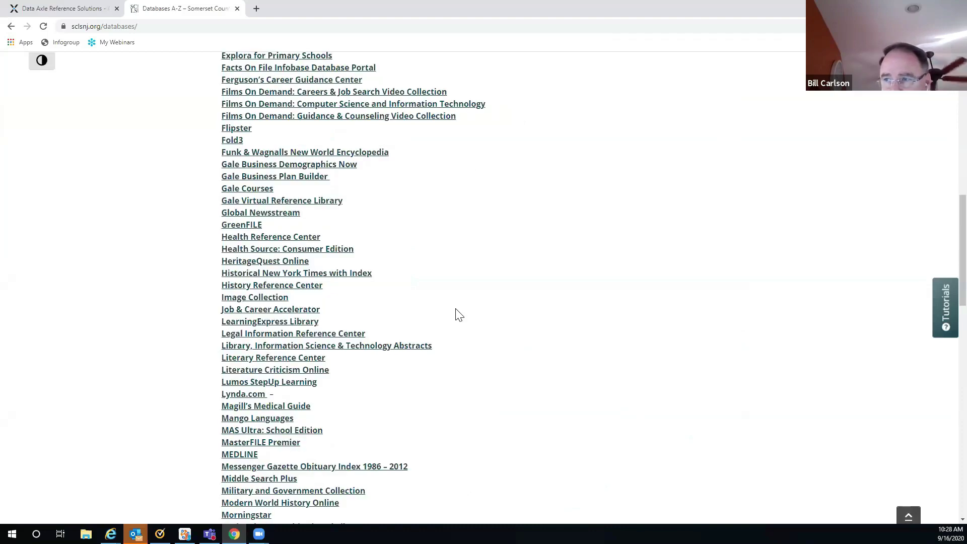
{"action": "scroll", "coordinate": [458, 314], "scroll_direction": "down", "scroll_amount": 3}
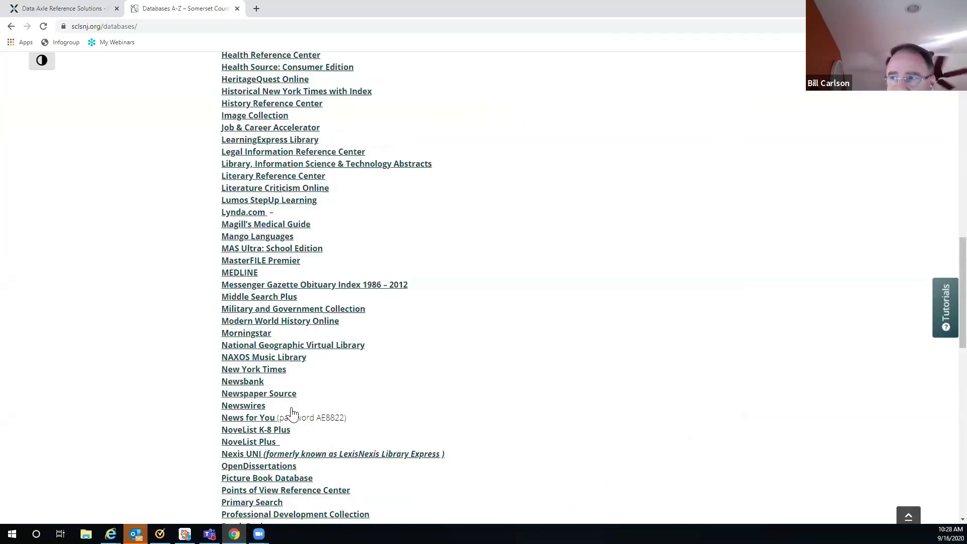
{"action": "scroll", "coordinate": [240, 383], "scroll_direction": "down", "scroll_amount": 3}
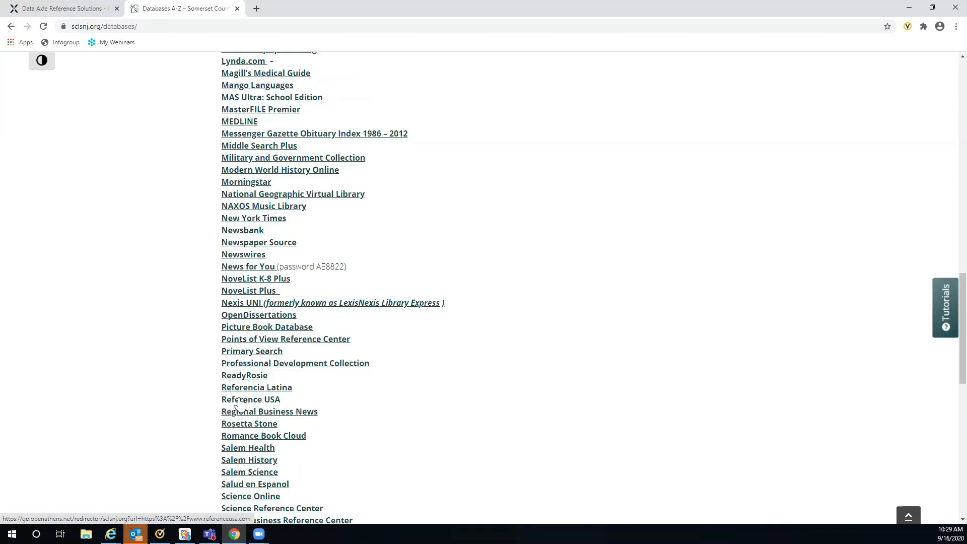
{"action": "left_click", "coordinate": [240, 401]}
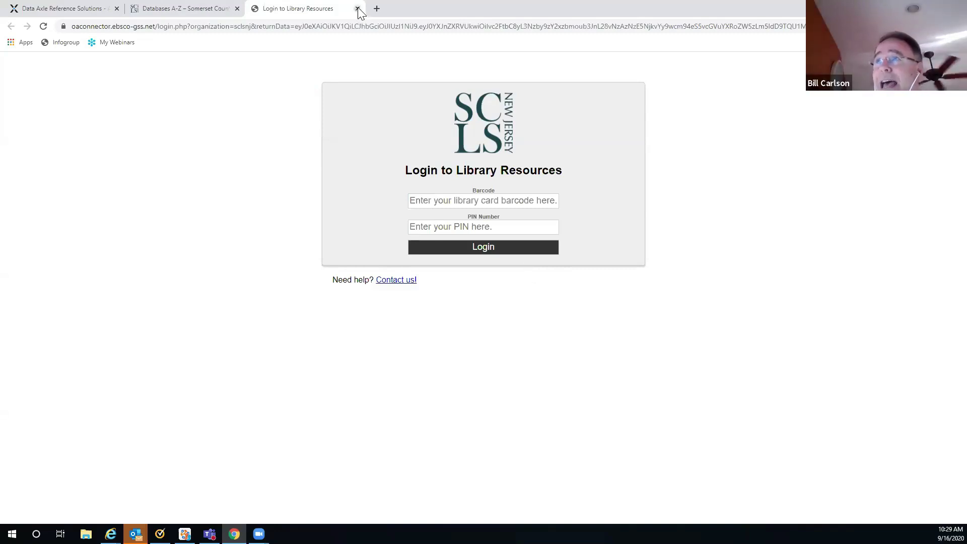
Step: Close the library login page and the Databases A-Z page to return to the U.S. Businesses search
{"action": "middle_click", "coordinate": [252, 12]}
{"action": "left_click", "coordinate": [236, 9]}
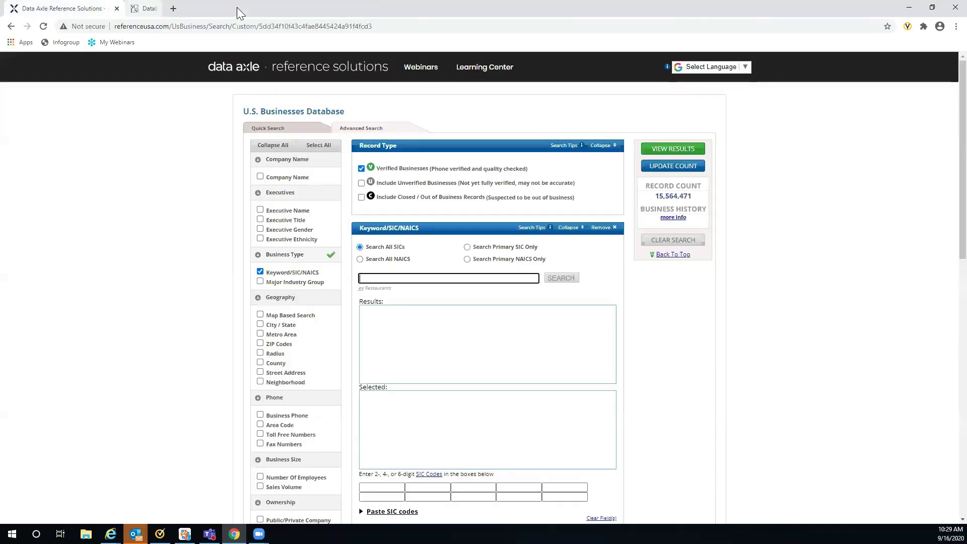
{"action": "middle_click", "coordinate": [135, 9]}
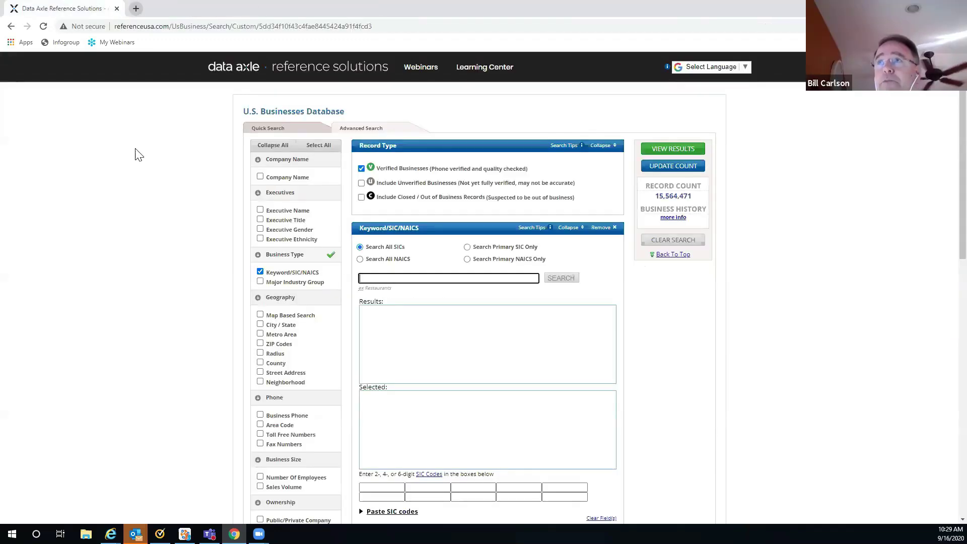
Step: Search Google in a new browser tab for "Jerseyclicks" and open the New Jersey State Library's By Subject page
{"action": "key", "text": "ctrl+t"}
{"action": "type", "text": "J"}
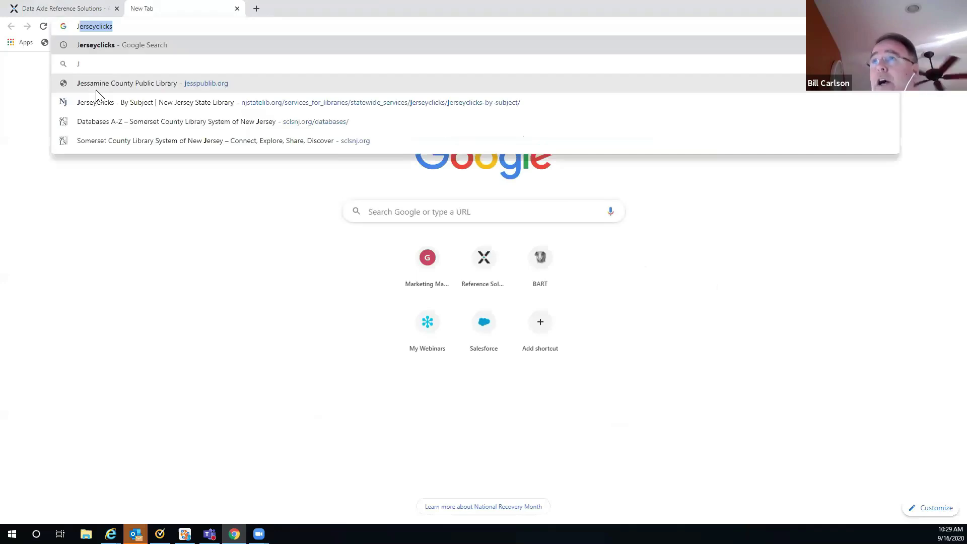
{"action": "type", "text": "er"}
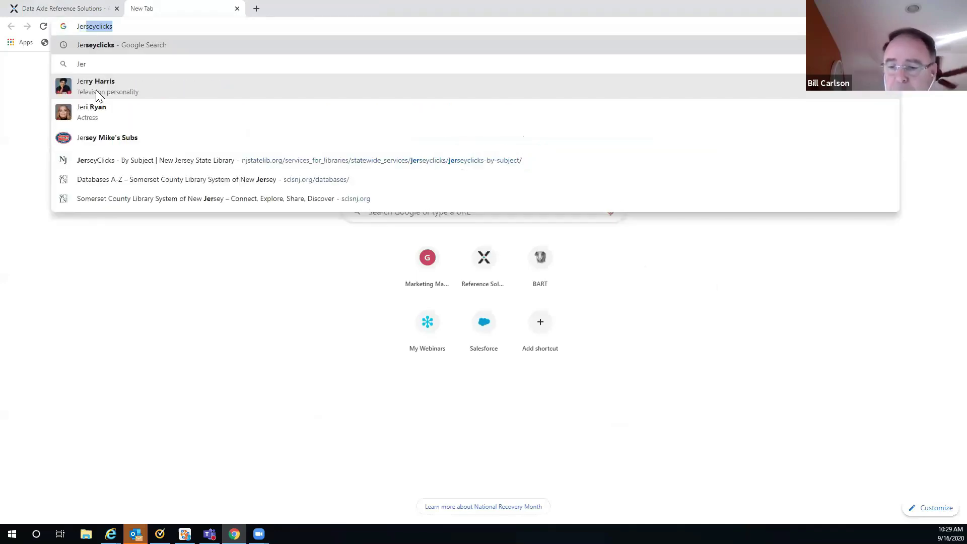
{"action": "key", "text": "Return"}
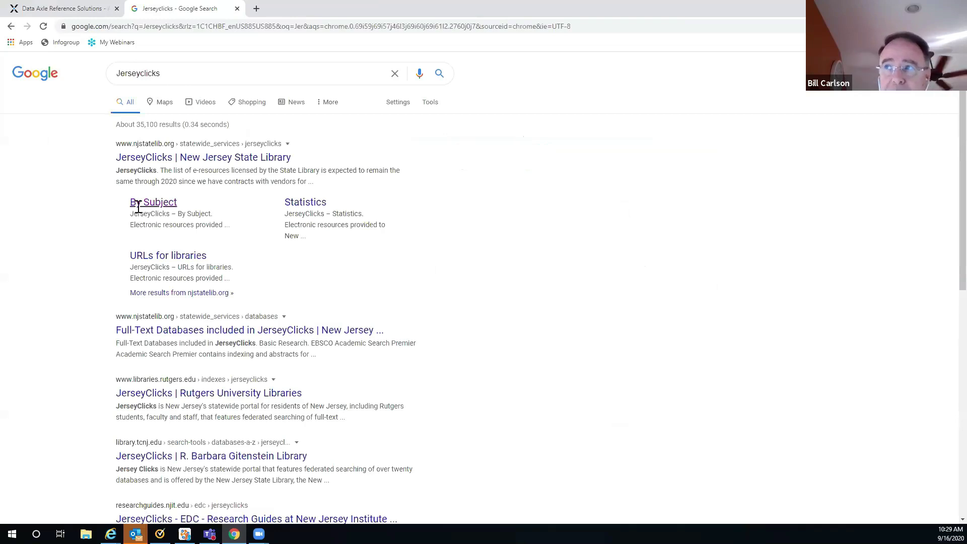
{"action": "left_click", "coordinate": [166, 206]}
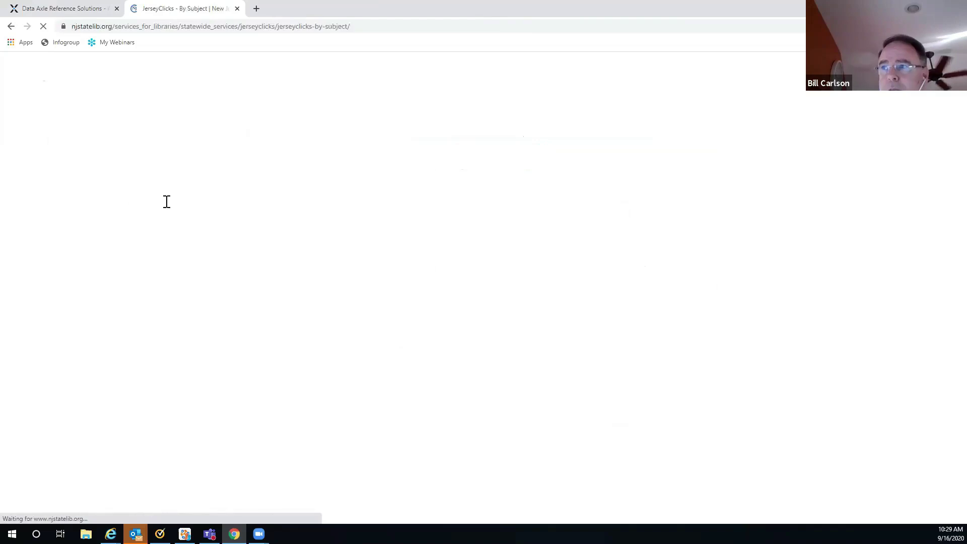
Step: Look through the electronic resources listed under each subject on the JerseyClicks page, from Business to Literature
{"action": "scroll", "coordinate": [392, 301], "scroll_direction": "down", "scroll_amount": 2}
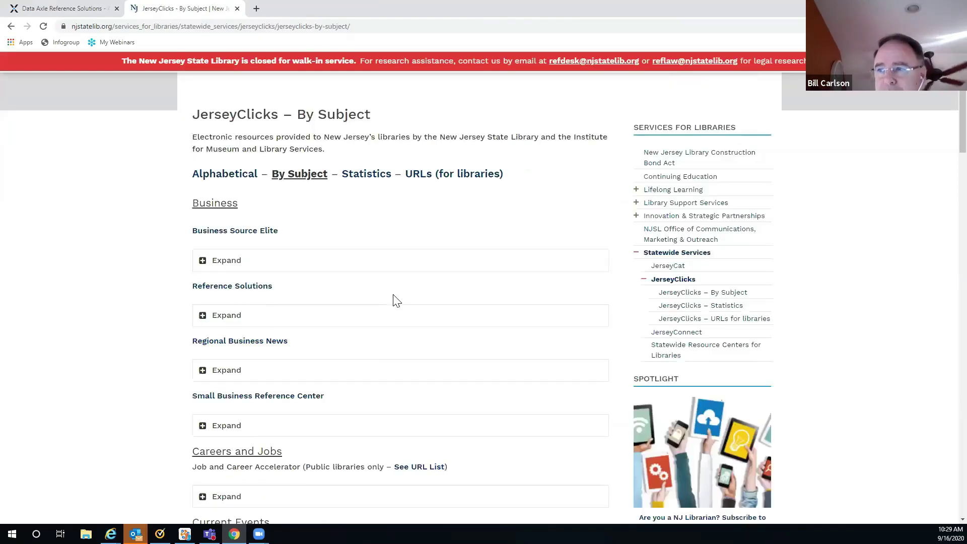
{"action": "scroll", "coordinate": [395, 299], "scroll_direction": "down", "scroll_amount": 4}
{"action": "scroll", "coordinate": [385, 277], "scroll_direction": "down", "scroll_amount": 2}
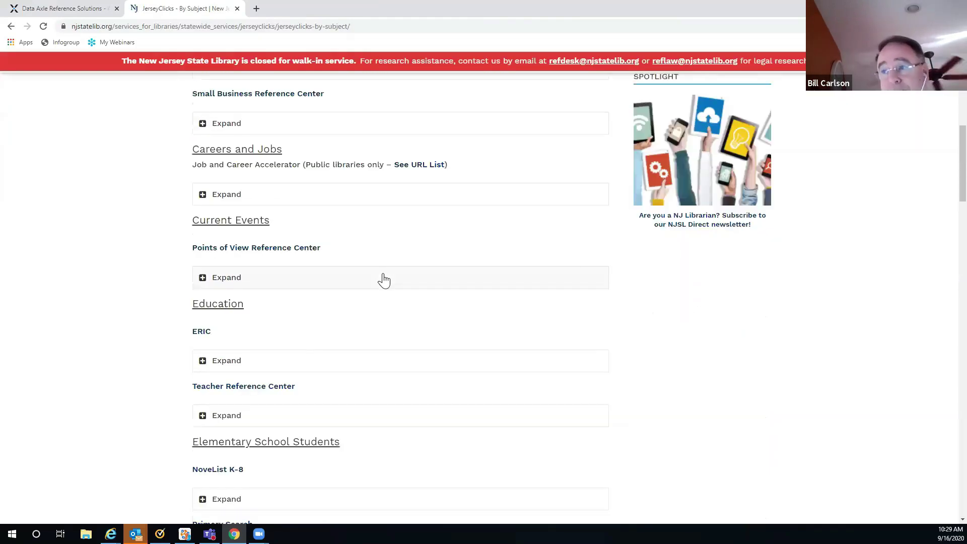
{"action": "scroll", "coordinate": [385, 280], "scroll_direction": "down", "scroll_amount": 3}
{"action": "scroll", "coordinate": [386, 278], "scroll_direction": "down", "scroll_amount": 4}
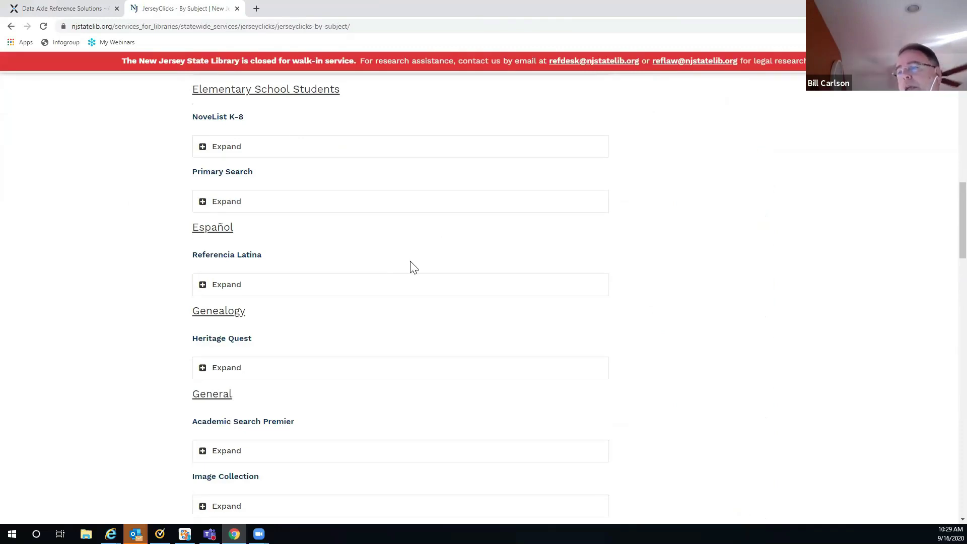
{"action": "scroll", "coordinate": [413, 267], "scroll_direction": "down", "scroll_amount": 3}
{"action": "scroll", "coordinate": [412, 267], "scroll_direction": "down", "scroll_amount": 4}
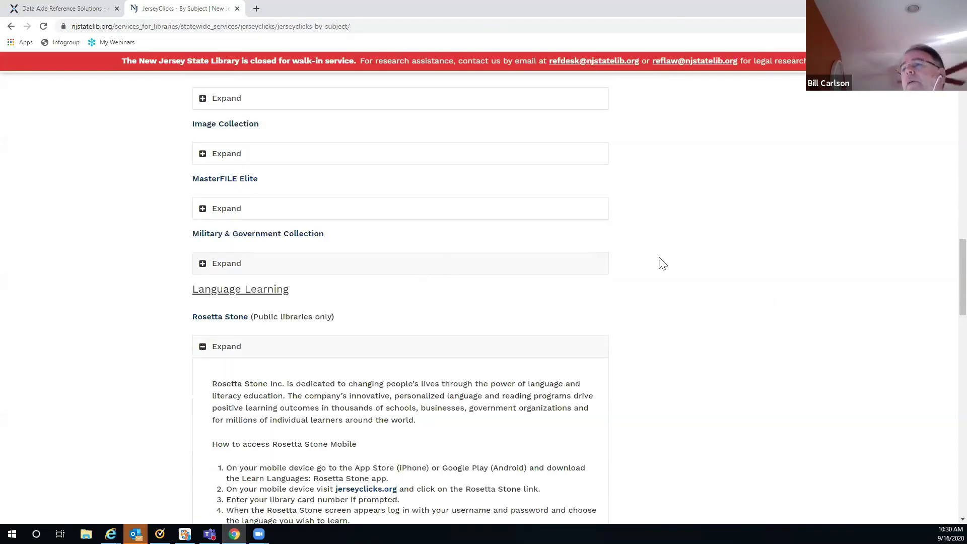
{"action": "scroll", "coordinate": [662, 263], "scroll_direction": "down", "scroll_amount": 6}
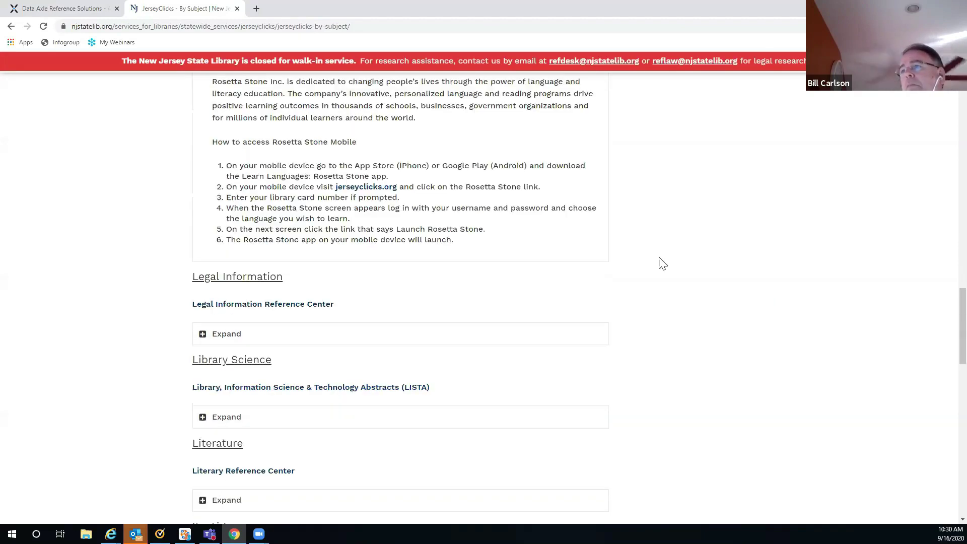
{"action": "scroll", "coordinate": [662, 263], "scroll_direction": "up", "scroll_amount": 3}
{"action": "scroll", "coordinate": [662, 264], "scroll_direction": "up", "scroll_amount": 1}
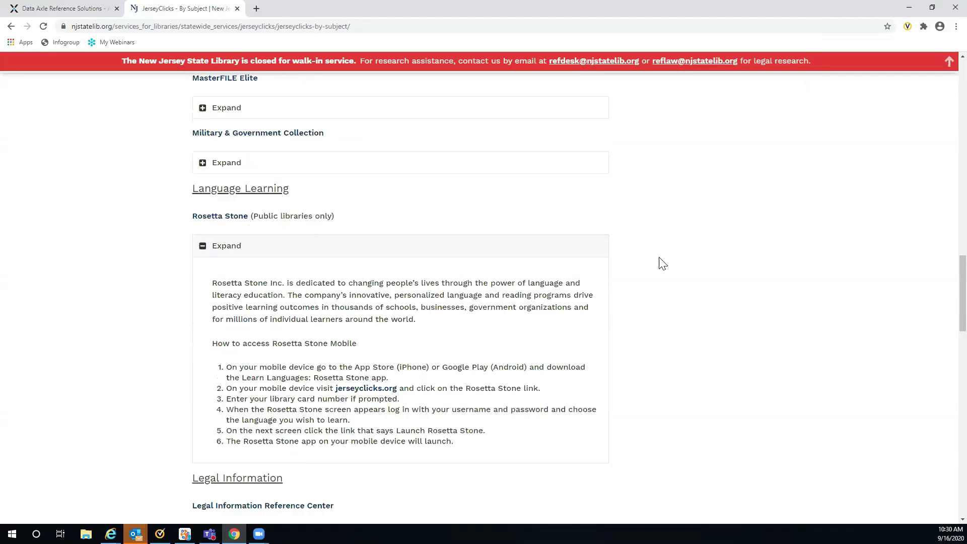
{"action": "scroll", "coordinate": [660, 261], "scroll_direction": "up", "scroll_amount": 7}
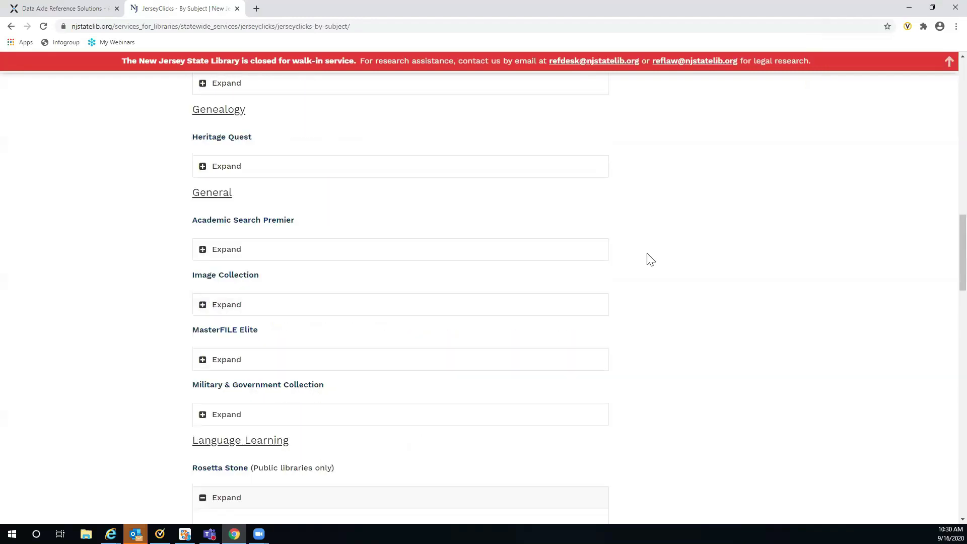
{"action": "scroll", "coordinate": [650, 259], "scroll_direction": "up", "scroll_amount": 2}
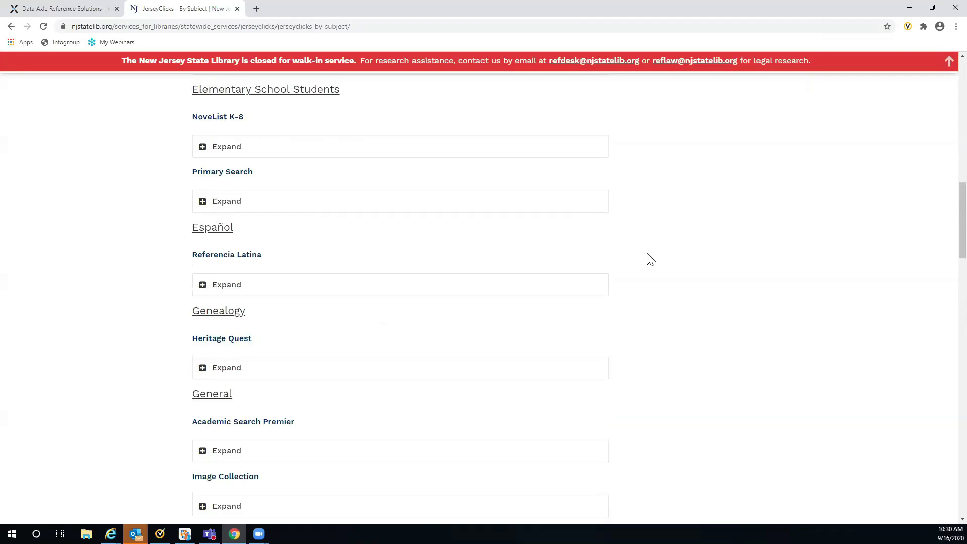
{"action": "scroll", "coordinate": [649, 259], "scroll_direction": "up", "scroll_amount": 3}
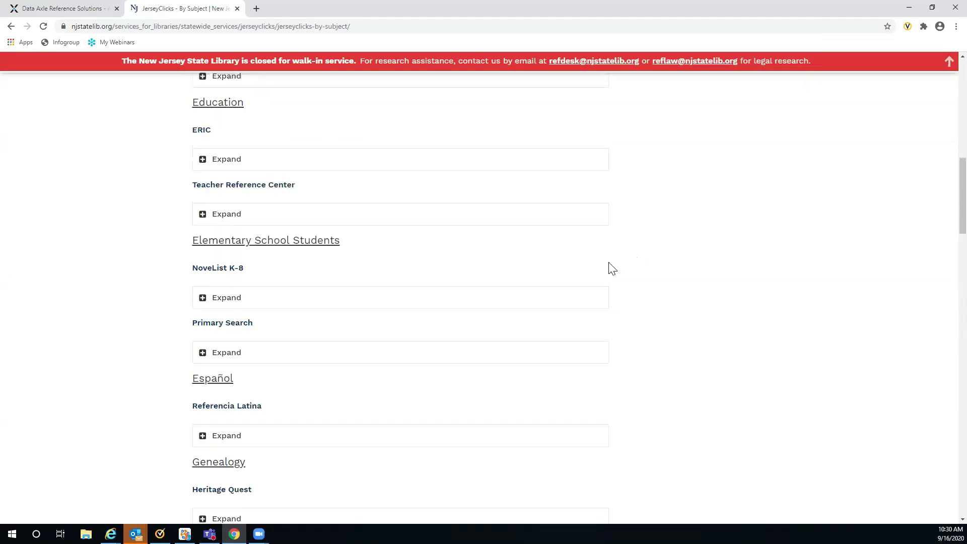
{"action": "scroll", "coordinate": [607, 267], "scroll_direction": "up", "scroll_amount": 10}
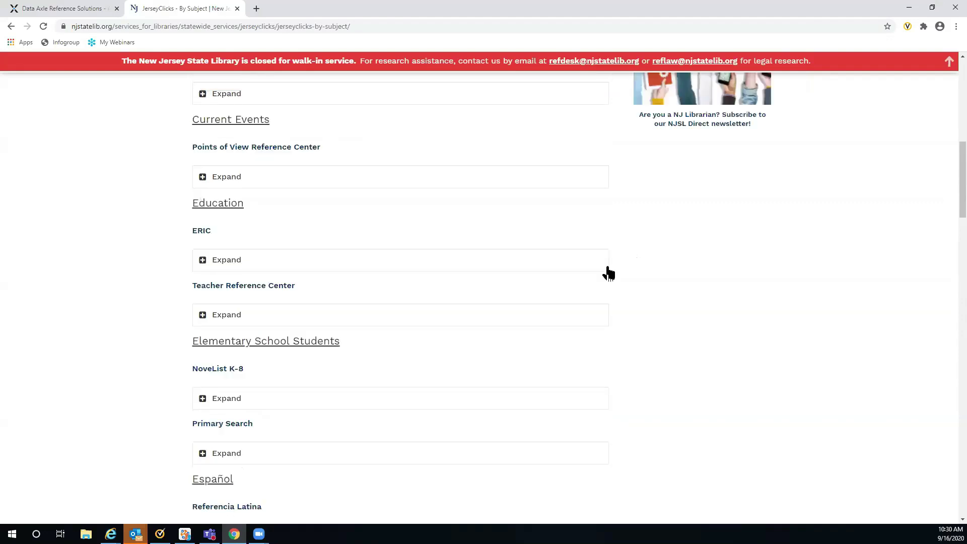
{"action": "scroll", "coordinate": [581, 238], "scroll_direction": "up", "scroll_amount": 2}
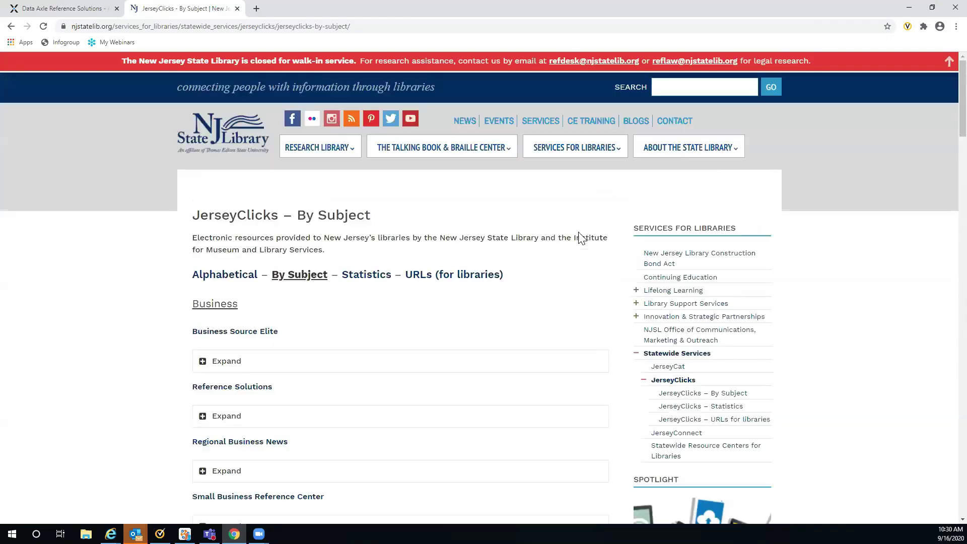
Step: Close the JerseyClicks page and return to the Data Axle Reference Solutions list of available databases
{"action": "left_click", "coordinate": [240, 9]}
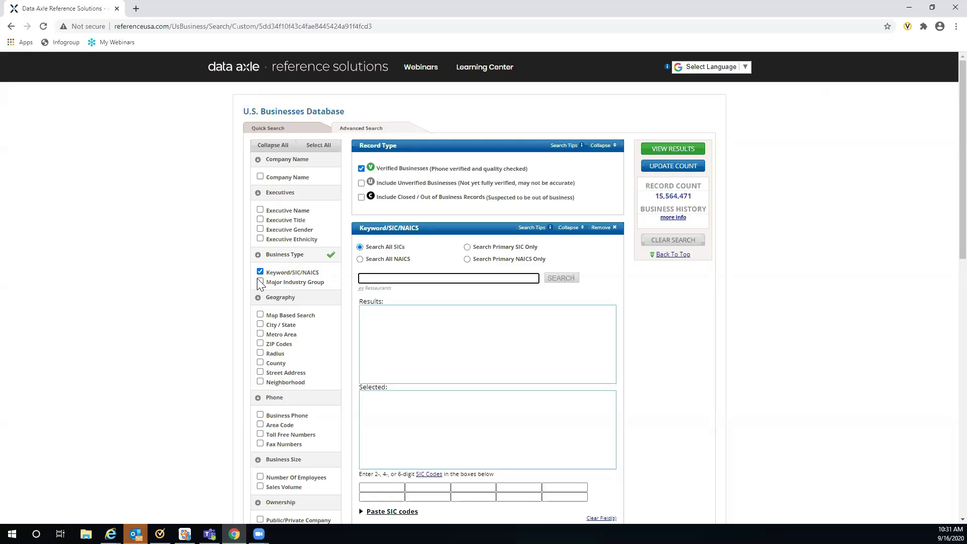
{"action": "left_click", "coordinate": [321, 78]}
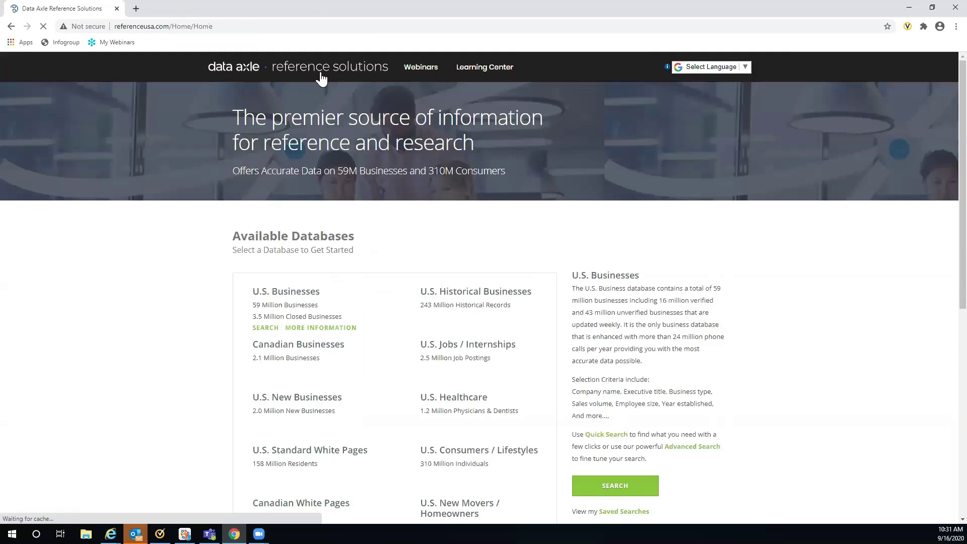